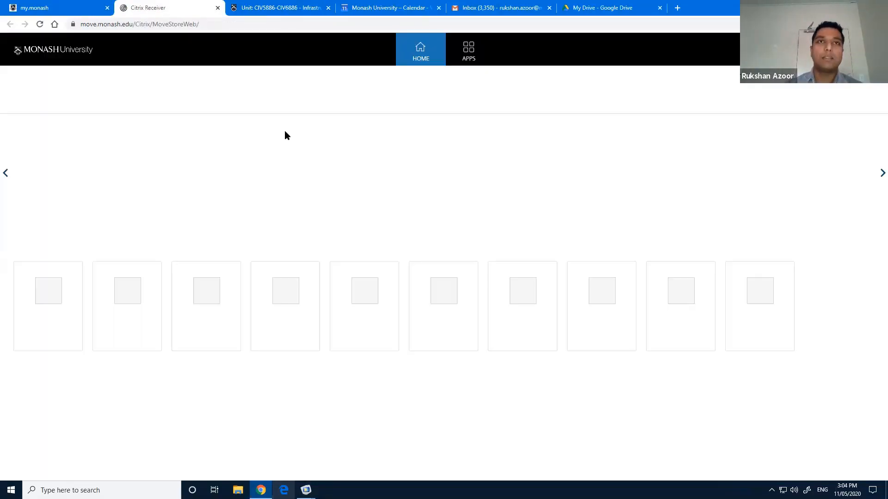
Step: Browse the Engineering category of the university app store and search for comsol
left_click(879, 178)
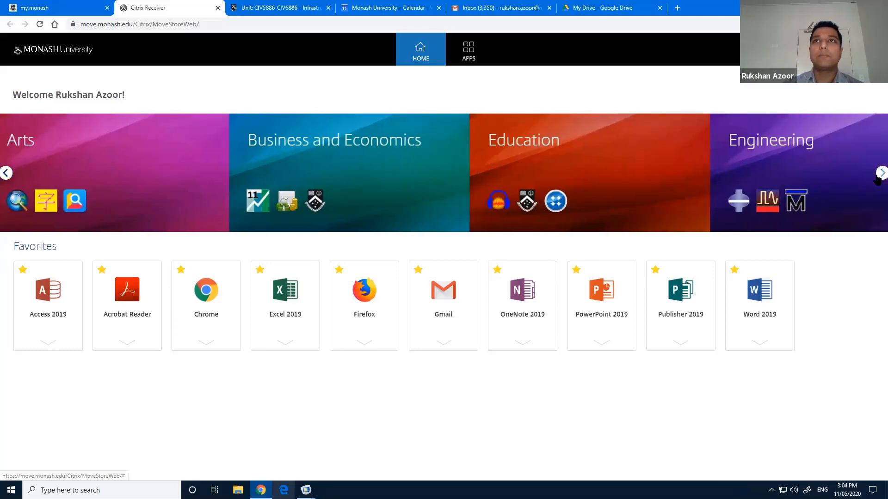
left_click(878, 176)
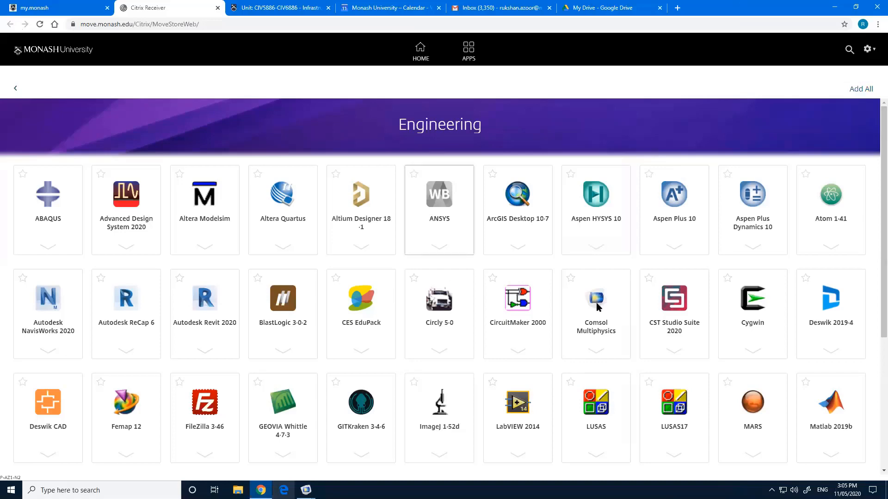
scroll(577, 309, "down", 3)
scroll(597, 333, "up", 3)
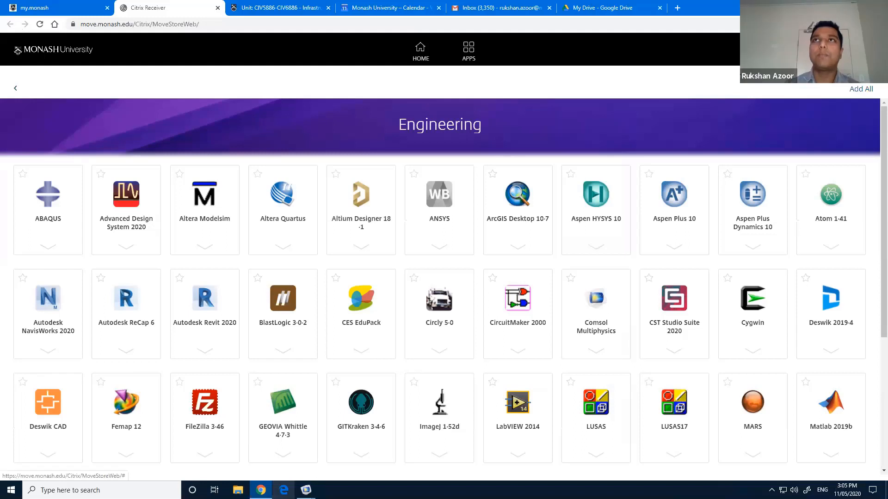
type("comsol")
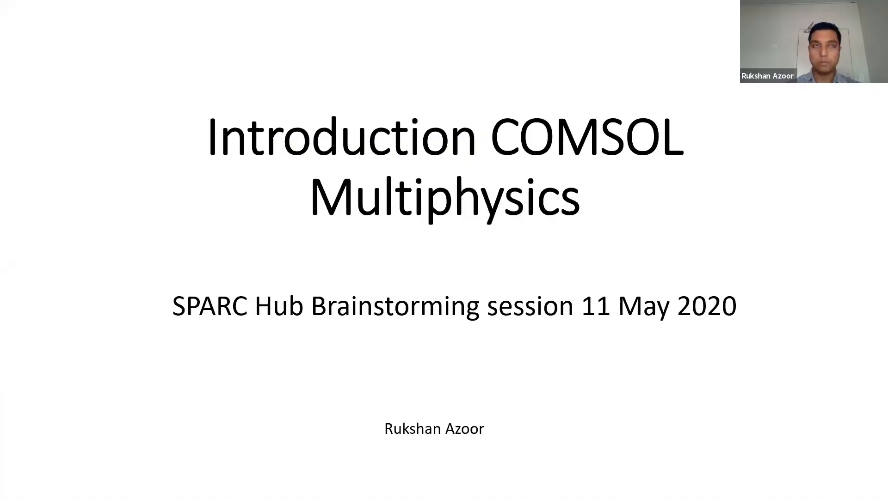
key("Right")
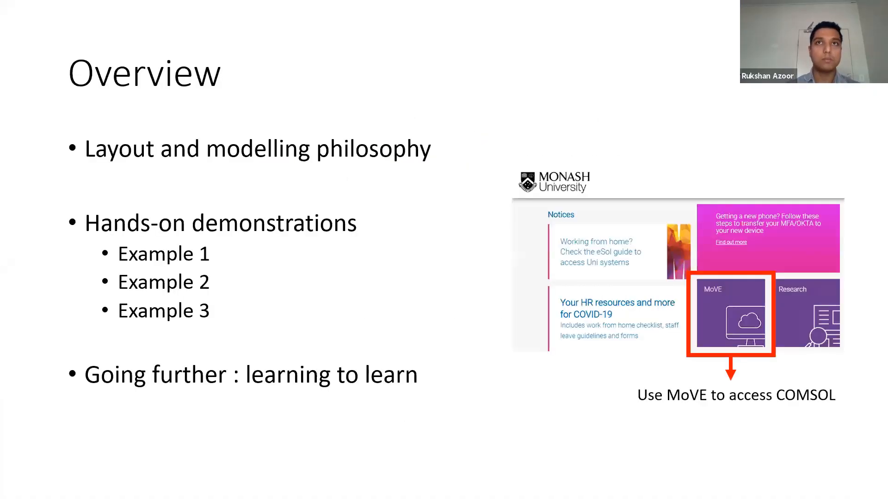
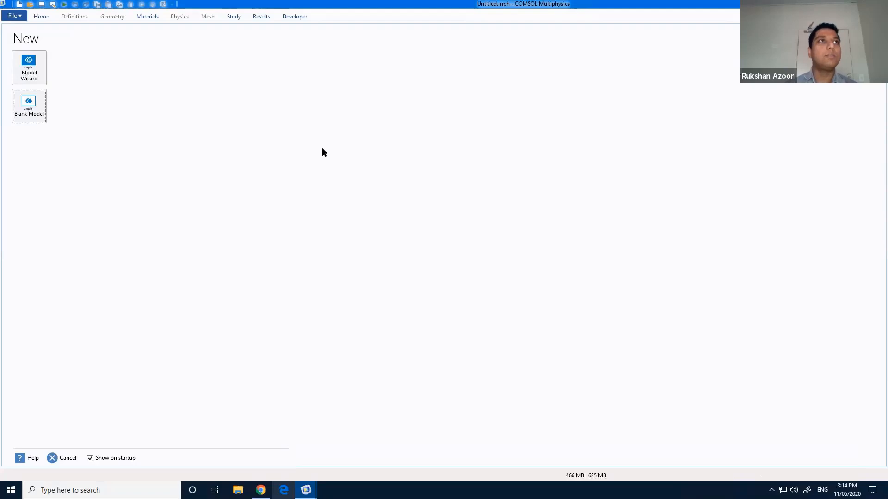
Step: Start a new 1D model with the Model Wizard and select Transport of Diluted Species under Chemical Species Transport
left_click(29, 67)
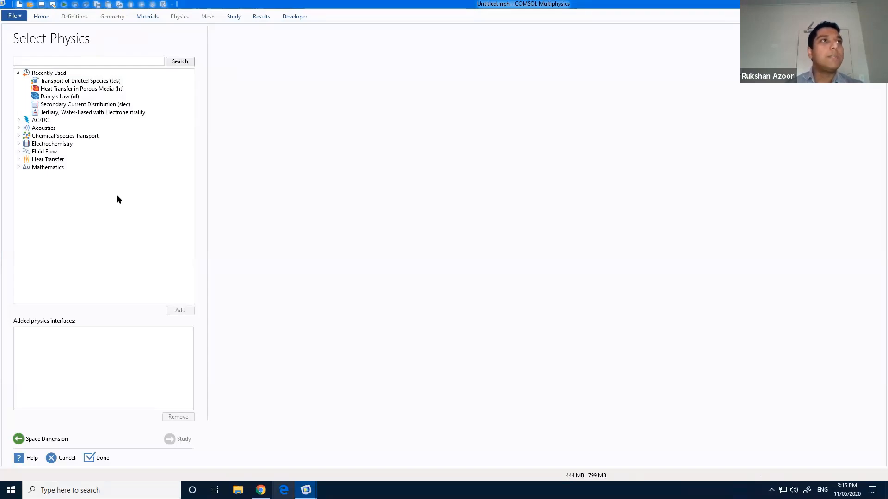
left_click(18, 137)
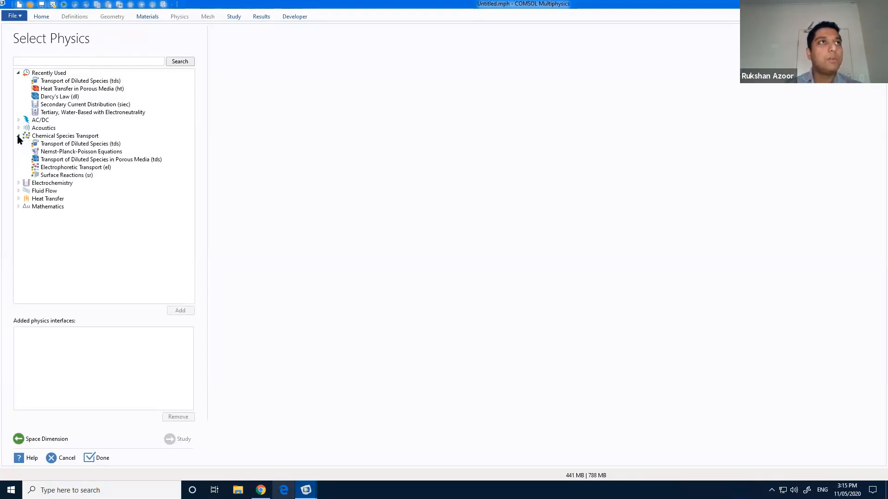
left_click(65, 146)
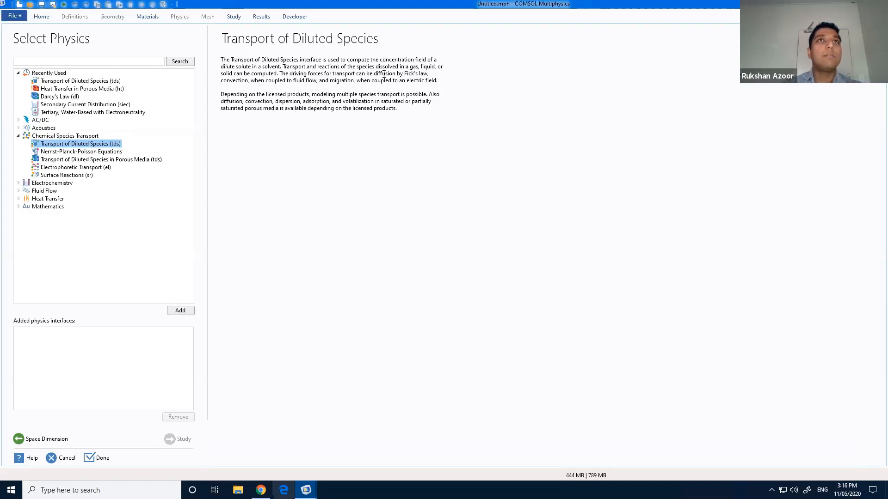
Step: Examine the Transport of Diluted Species description, especially Fick's law diffusion and the coupling to fluid flow and electric fields
left_click_drag(404, 73, 427, 74)
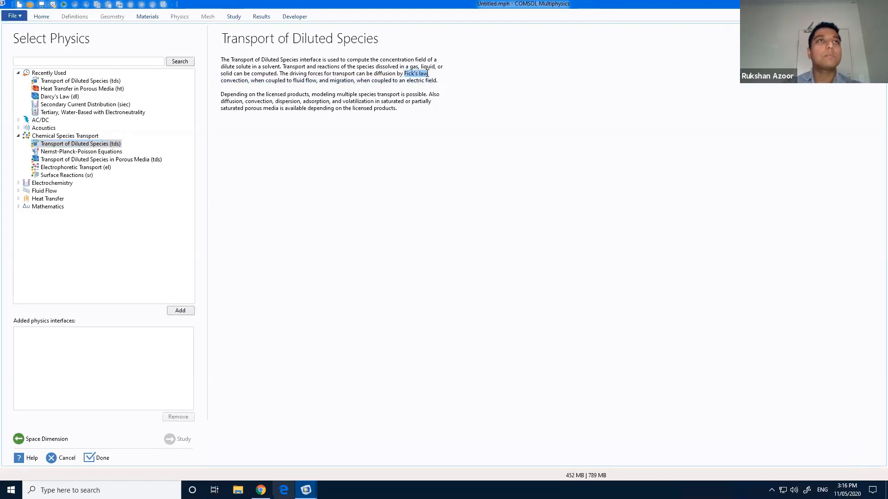
left_click(436, 161)
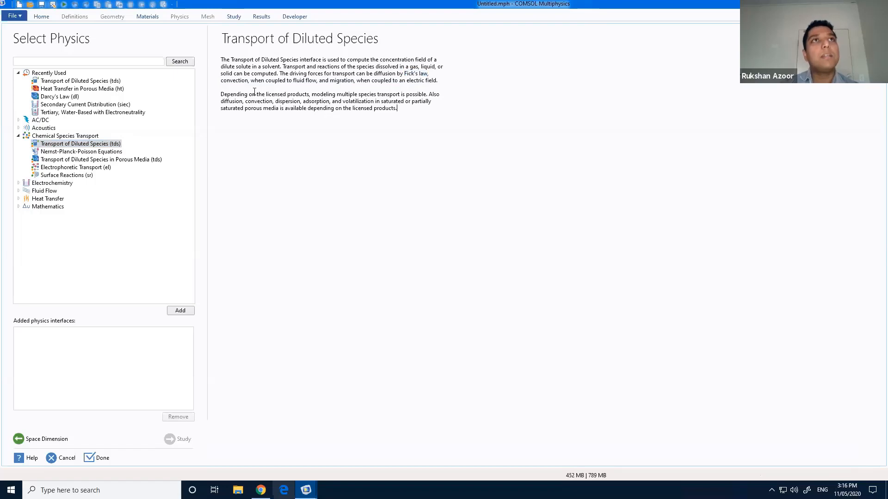
left_click_drag(267, 82, 295, 90)
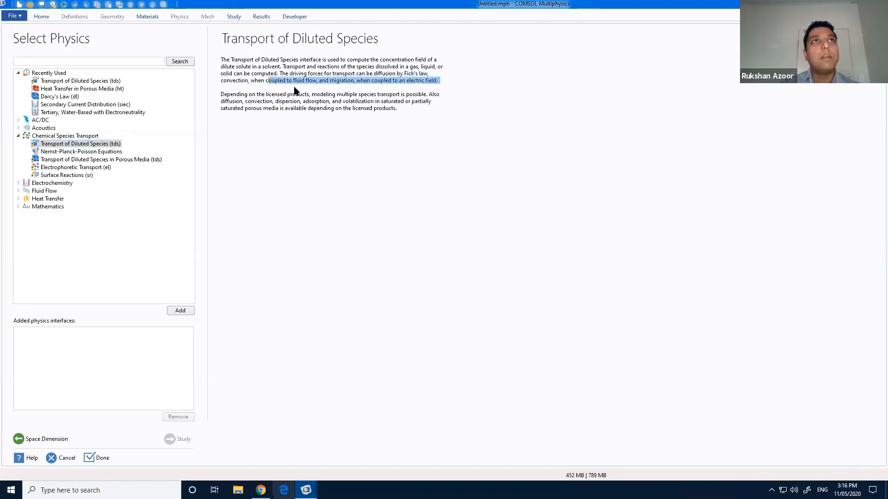
left_click(267, 80)
double_click(267, 80)
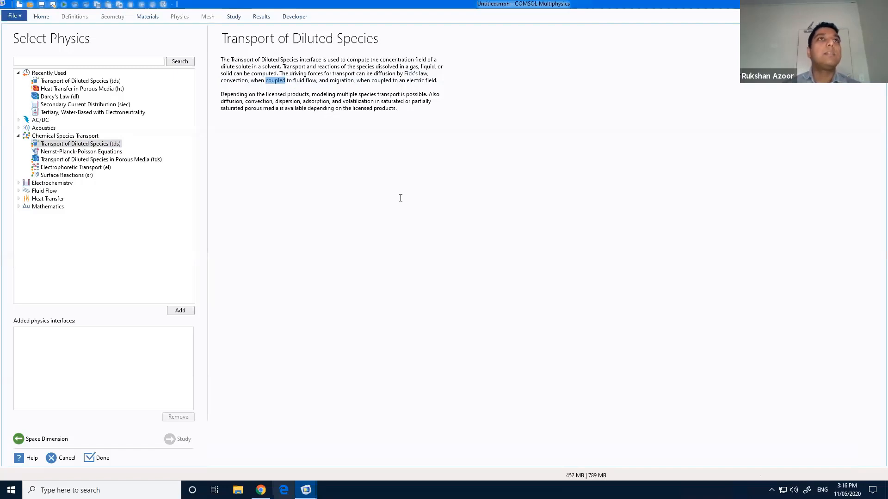
left_click(400, 197)
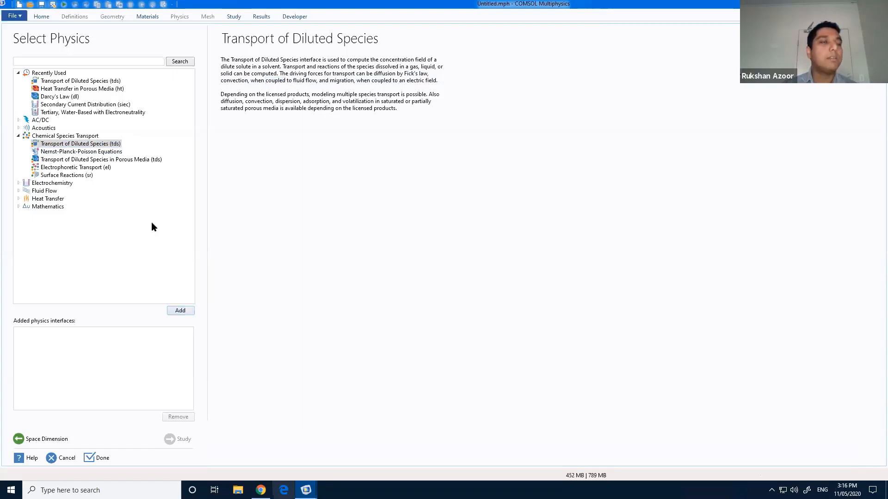
Step: Add the Transport of Diluted Species interface with a Stationary study and finish the model setup
double_click(88, 144)
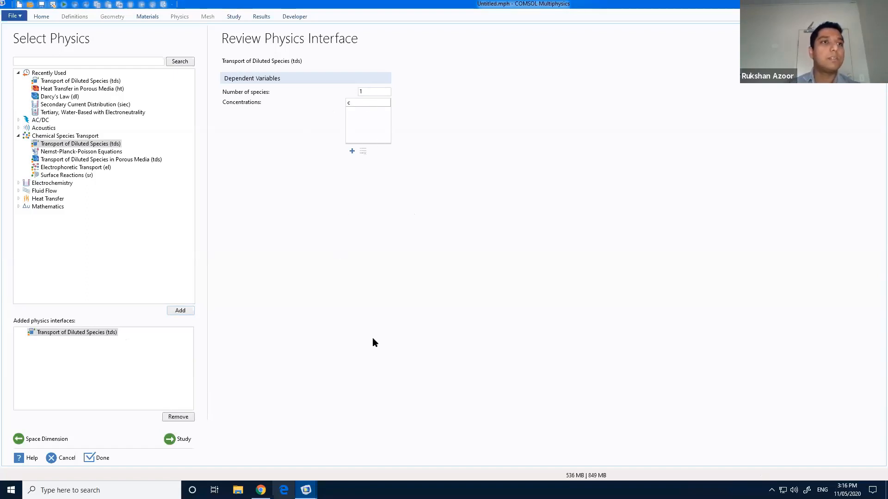
left_click(176, 439)
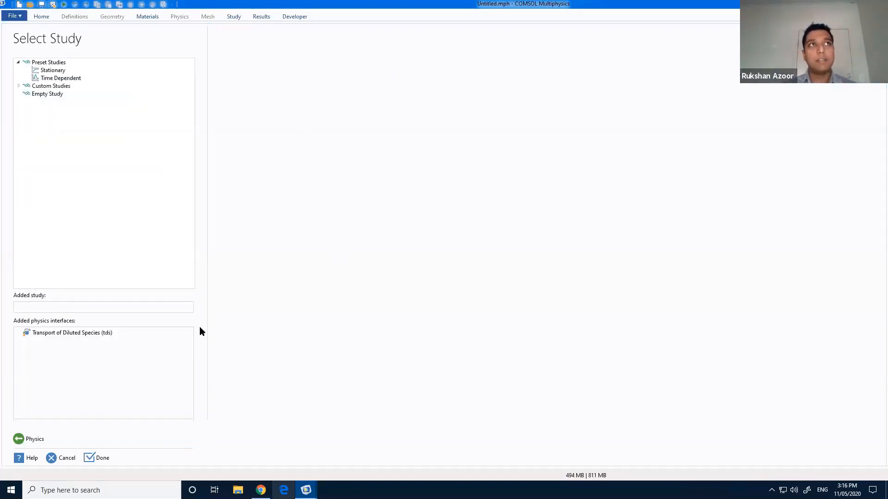
left_click(65, 87)
left_click(59, 78)
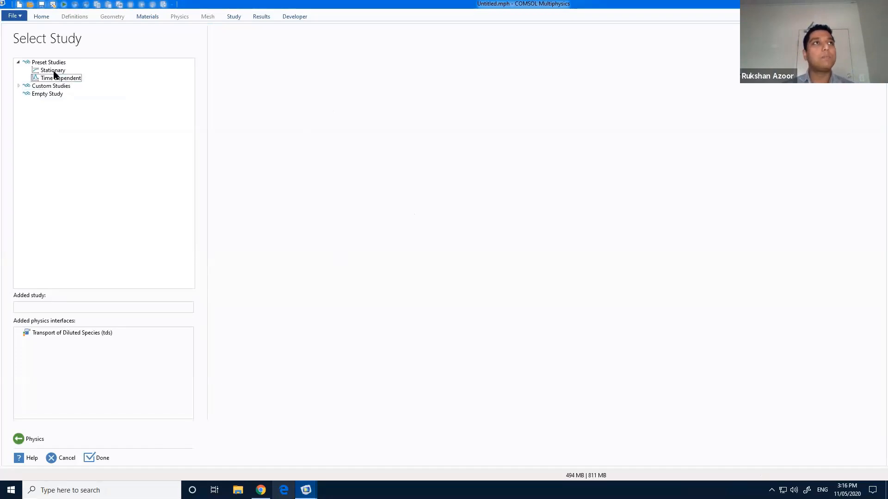
left_click(53, 70)
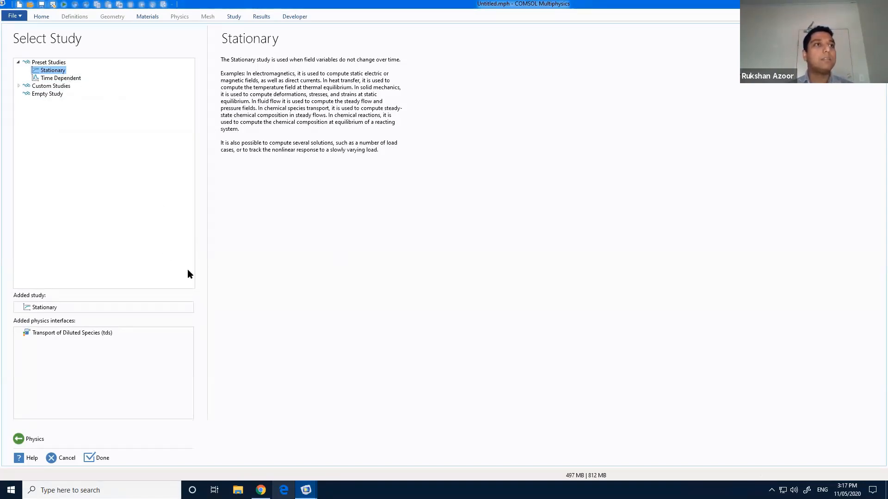
left_click(92, 458)
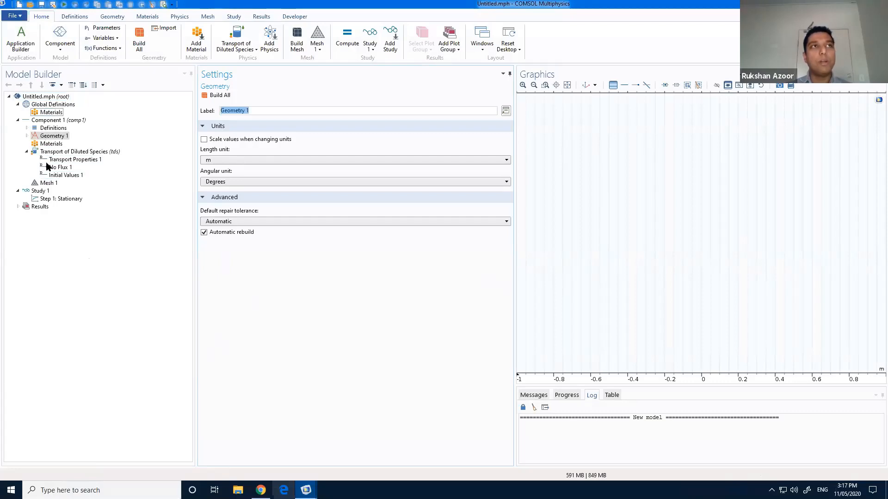
Step: Review the settings of the Materials, Transport of Diluted Species, Mesh 1, Study 1, Stationary step and Component 1 nodes
key("Down")
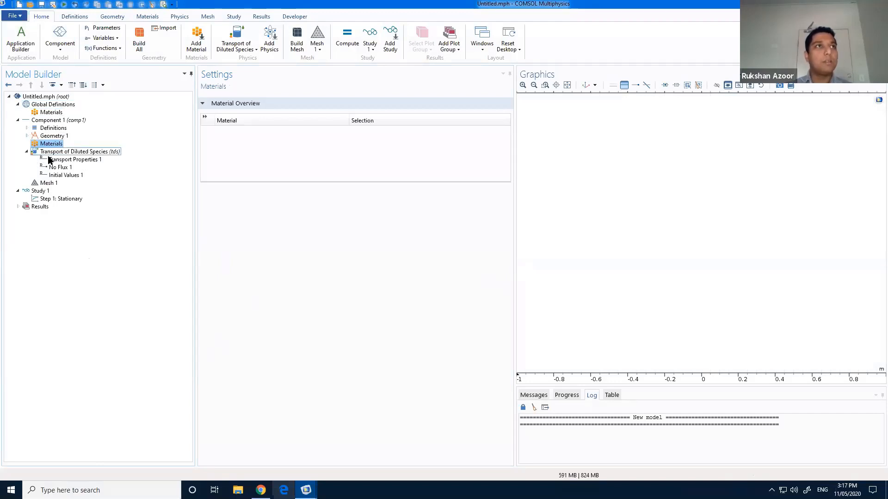
left_click(65, 154)
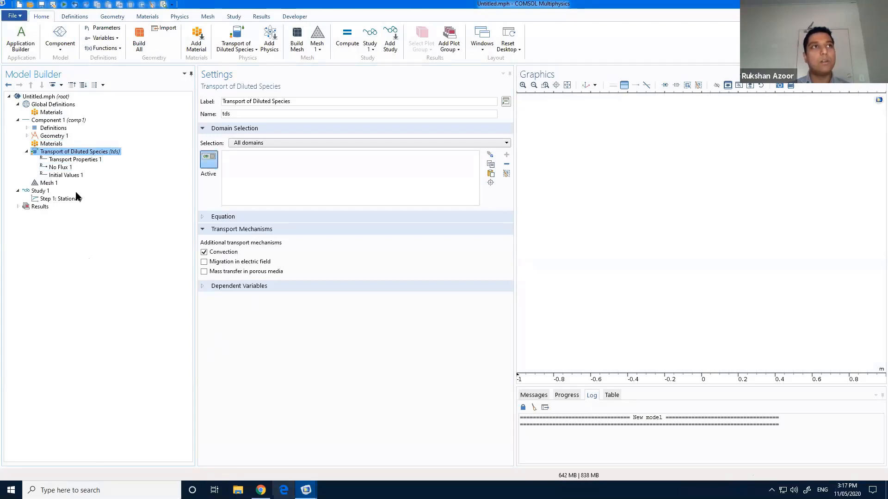
left_click(46, 183)
left_click(41, 192)
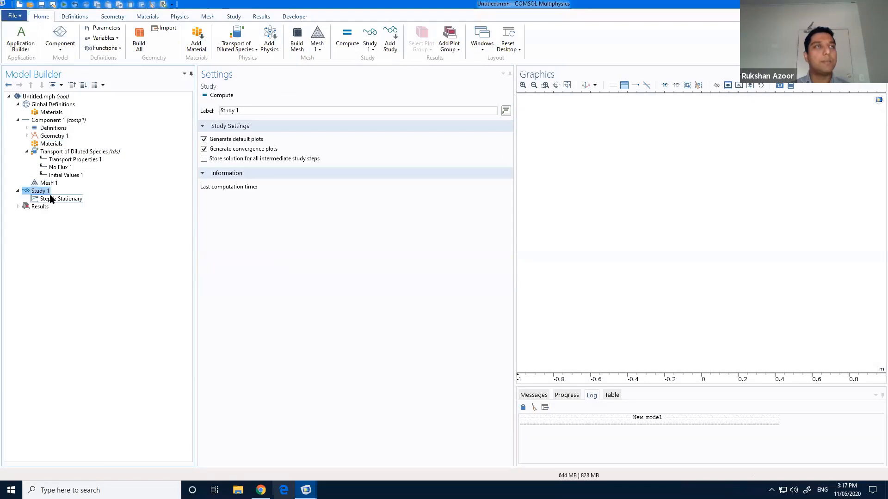
left_click(50, 198)
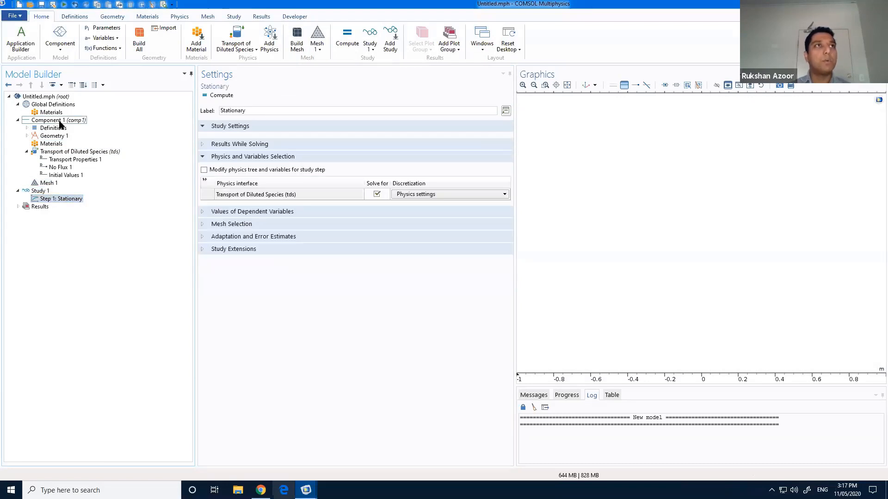
left_click(60, 121)
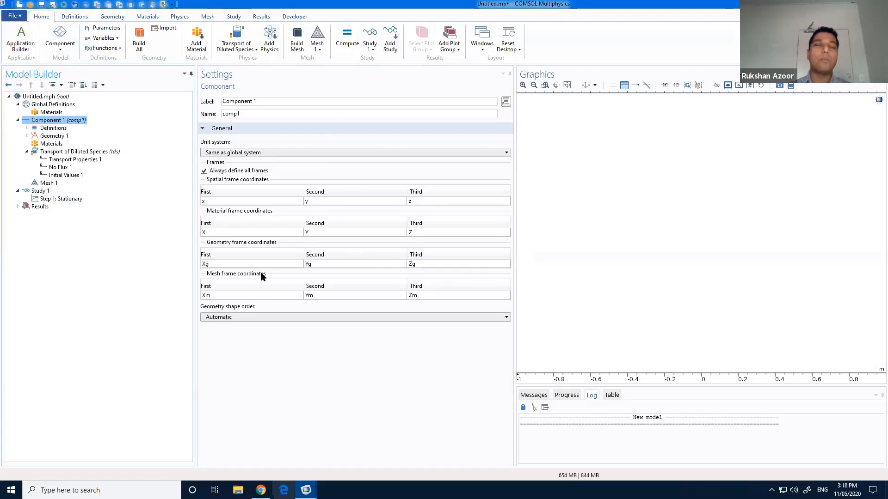
Step: Review the No Flux, Initial Values and Transport Properties settings of the diluted species physics
left_click(59, 153)
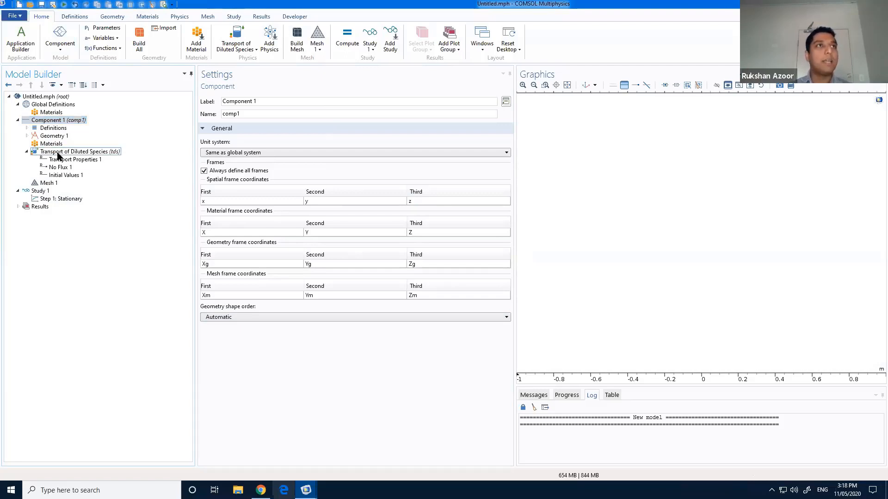
left_click(60, 160)
left_click(59, 168)
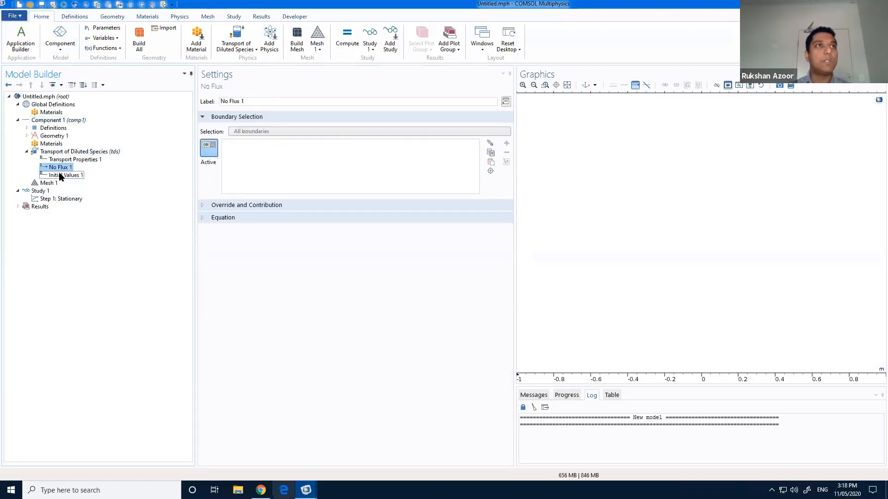
left_click(64, 175)
left_click(55, 159)
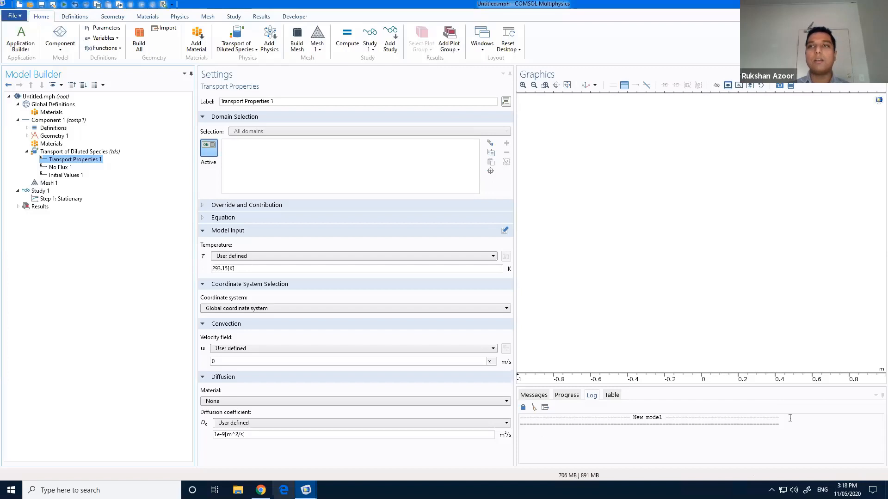
Step: Look through the Messages, Progress and Table output, and enlarge the Graphics window in height and width
left_click(534, 395)
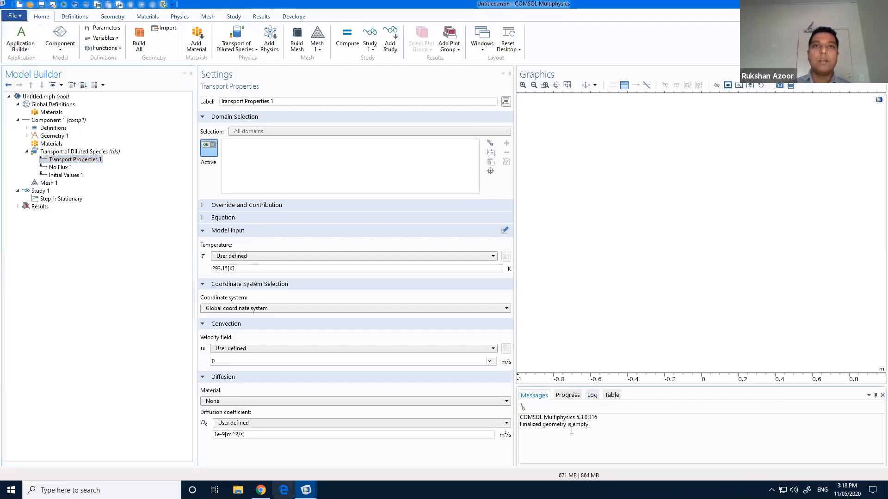
left_click(567, 395)
left_click(611, 395)
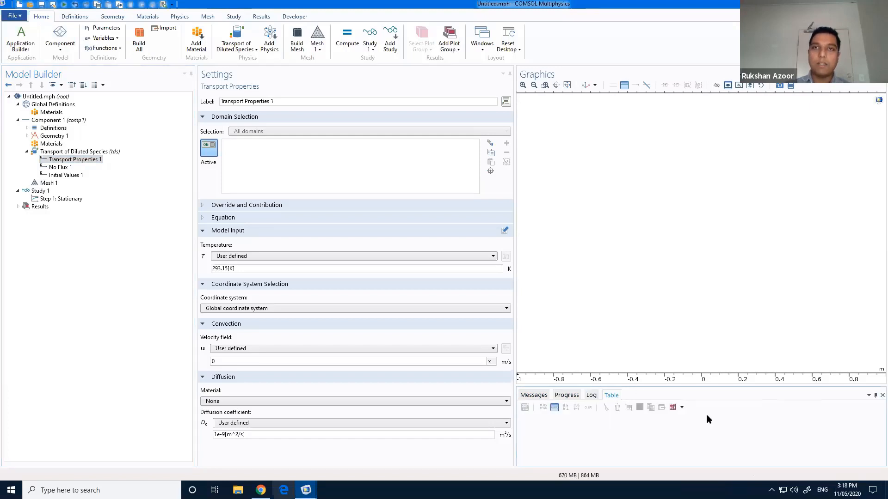
left_click_drag(723, 391, 737, 412)
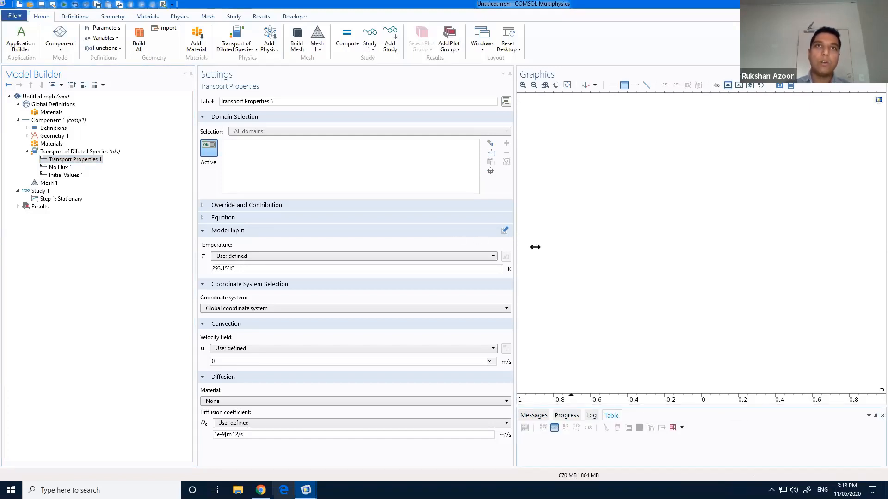
left_click_drag(515, 248, 483, 252)
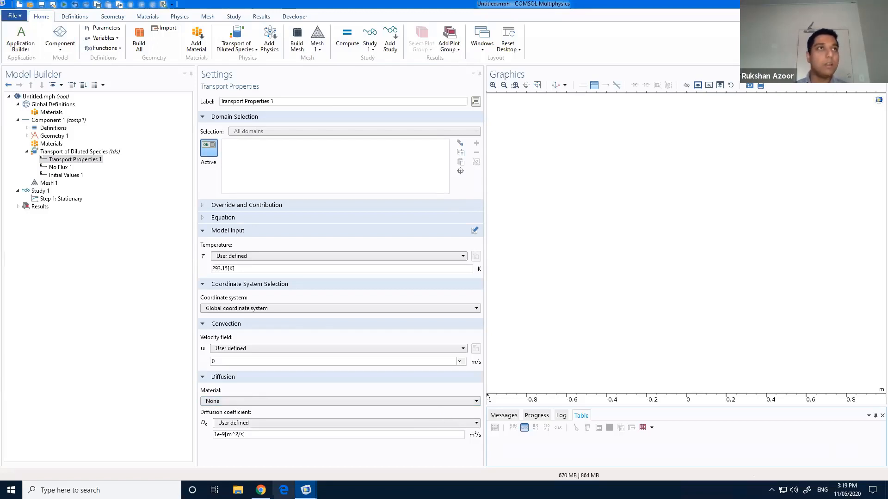
Step: Add an Interval to Geometry 1
left_click(48, 137)
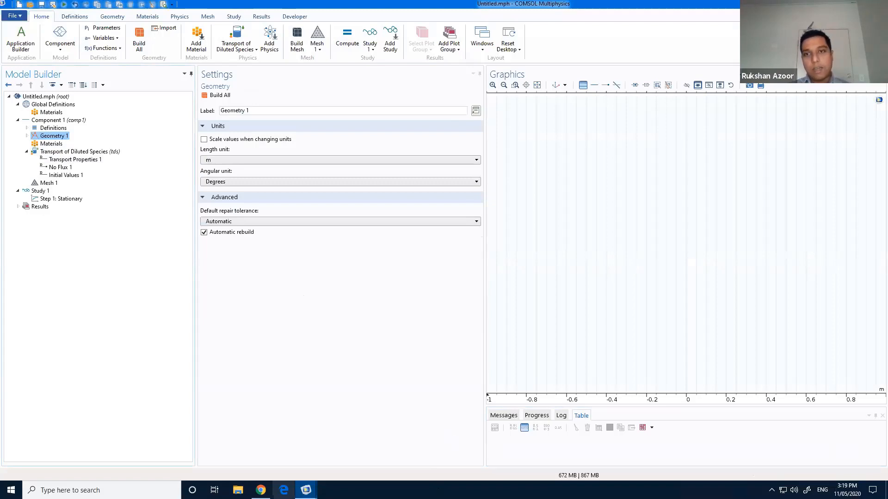
right_click(62, 139)
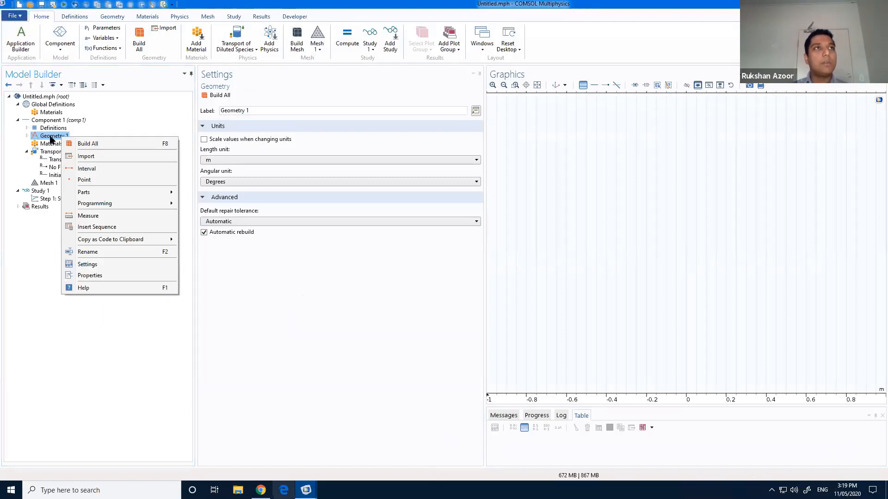
right_click(51, 139)
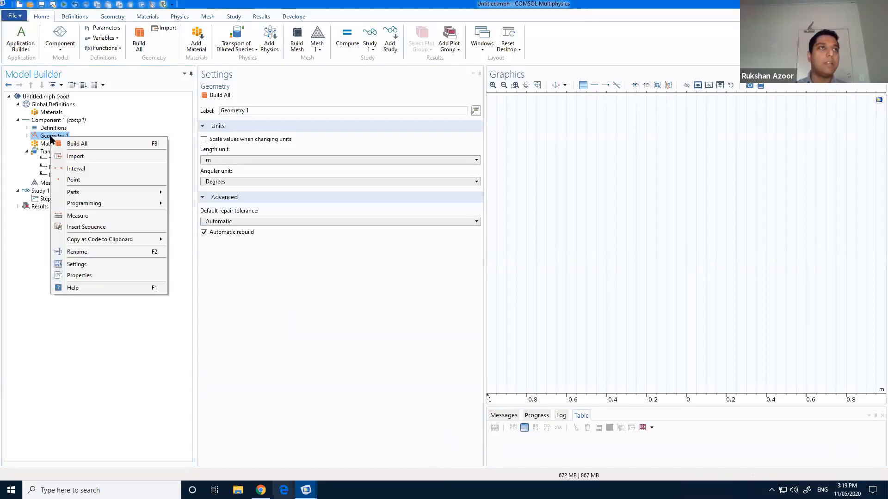
left_click(74, 169)
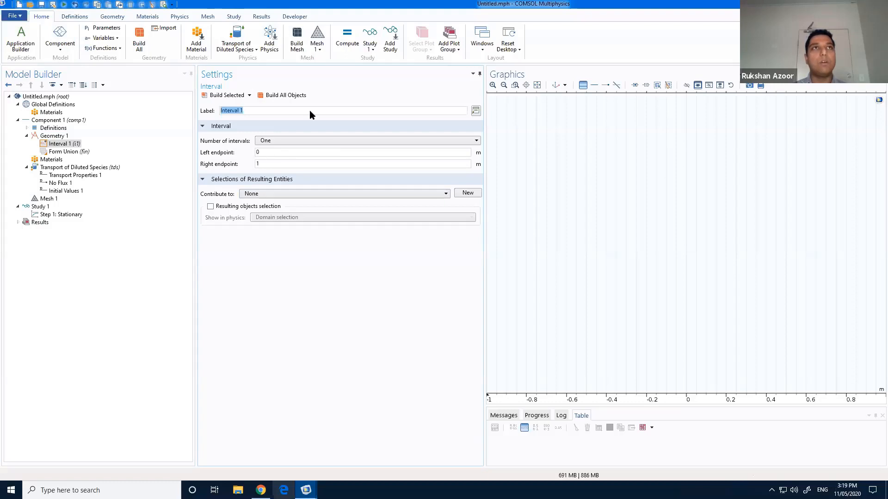
Step: Build all geometry objects to generate the 1D interval from 0 to 1 m
left_click(286, 96)
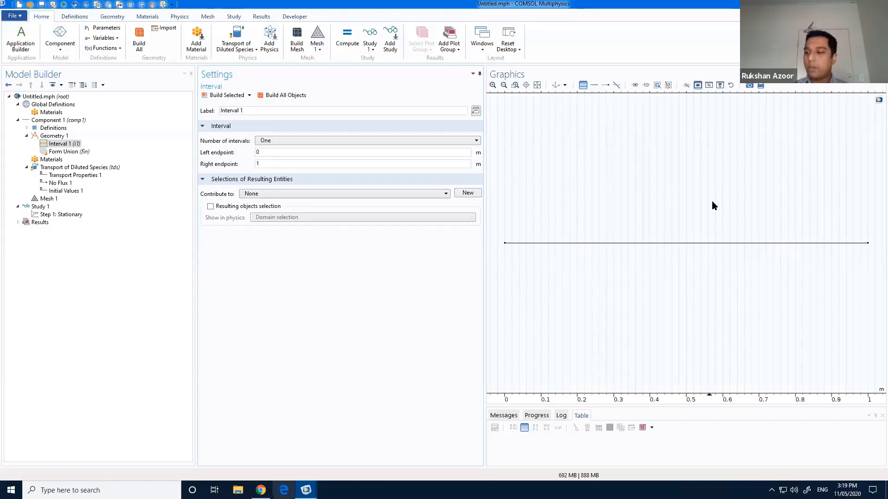
left_click(681, 243)
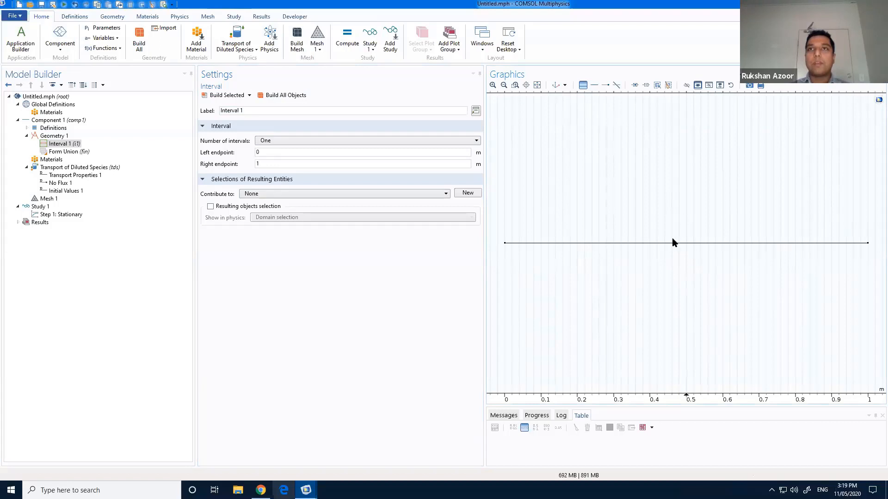
left_click_drag(674, 295, 689, 265)
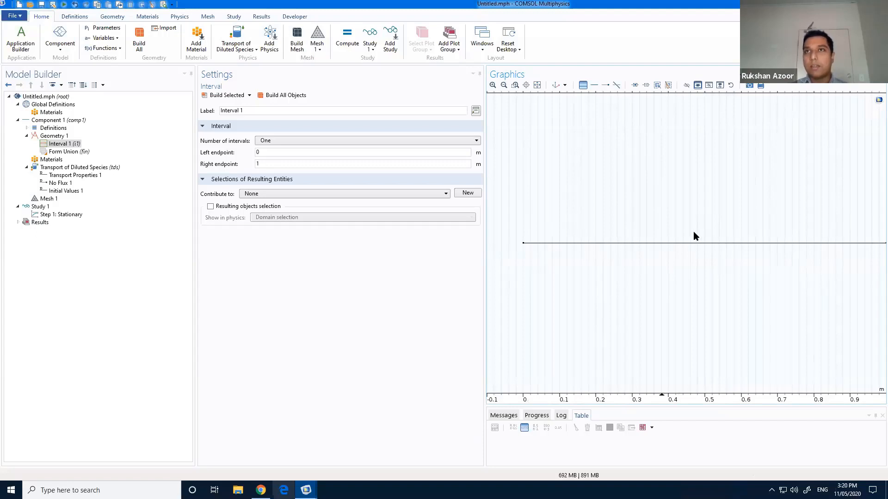
middle_click_drag(692, 233, 714, 283)
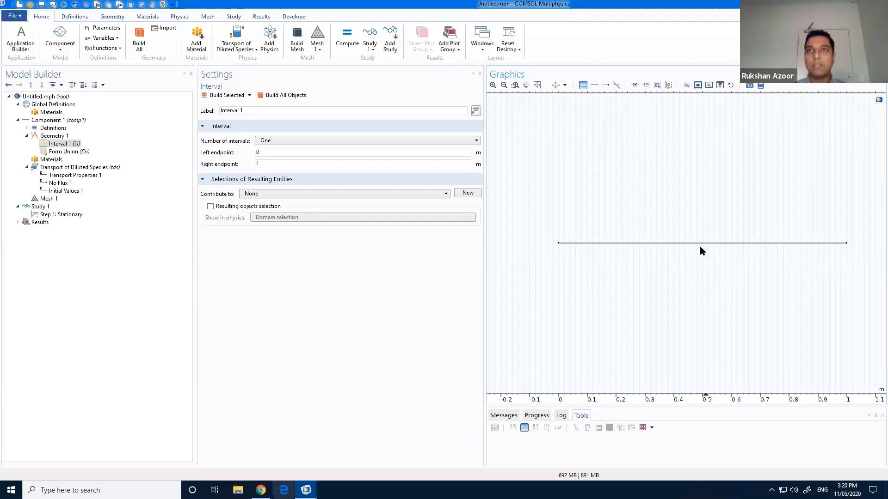
middle_click_drag(686, 259, 673, 345)
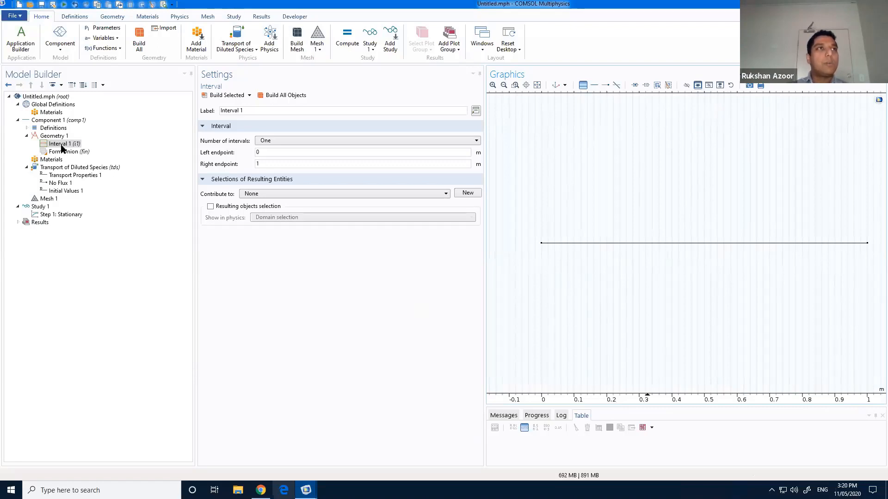
Step: Turn off convection in the Transport of Diluted Species physics and set the diffusion coefficient in Transport Properties 1 to 1e-7[m^2/s]
left_click(91, 170)
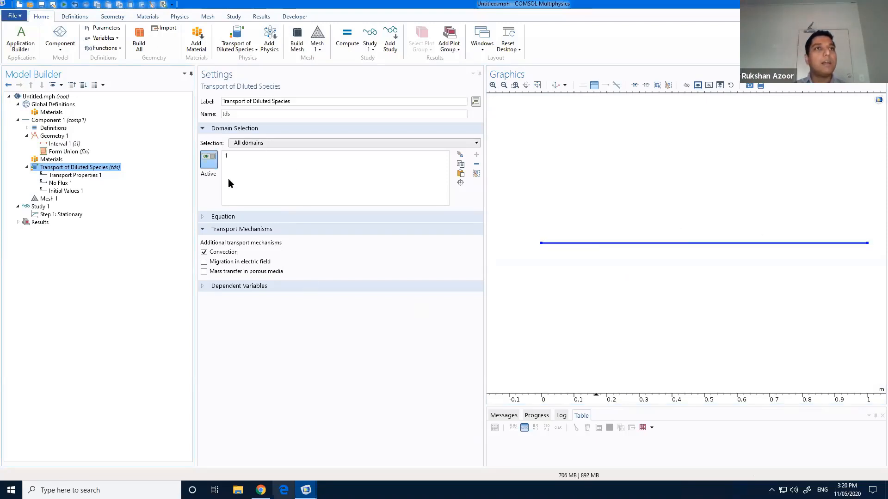
left_click(204, 253)
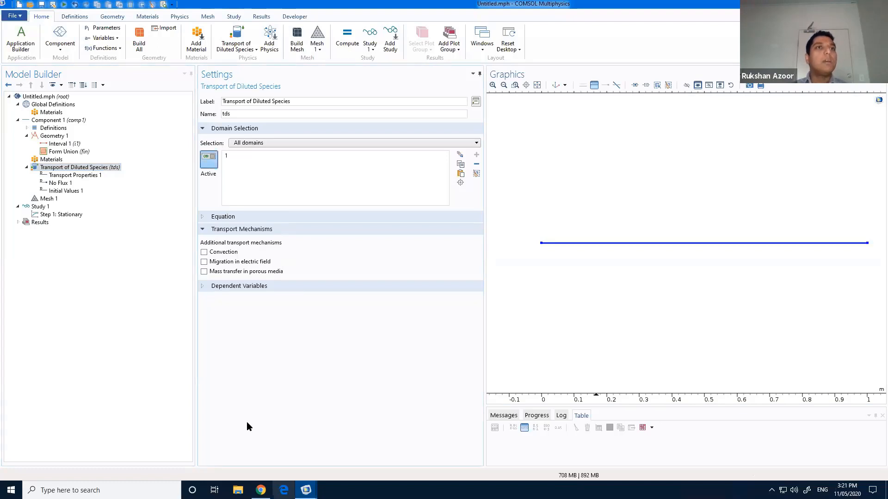
left_click(70, 176)
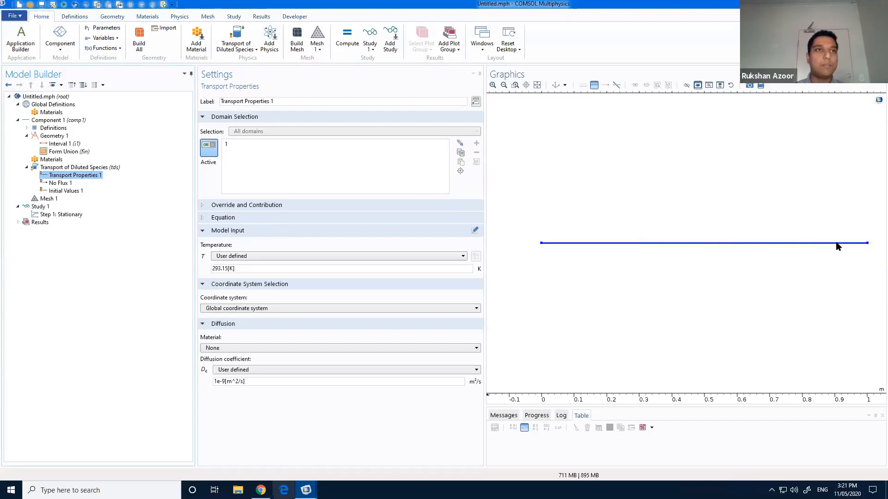
left_click(225, 381)
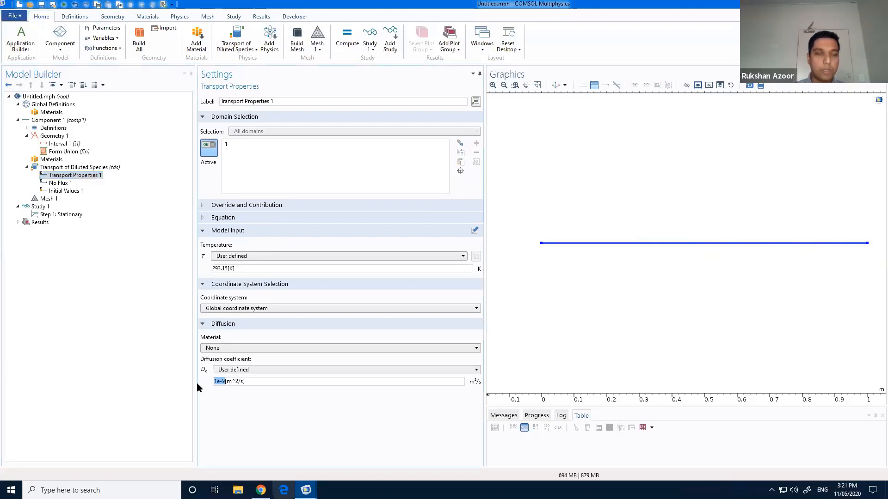
type("1")
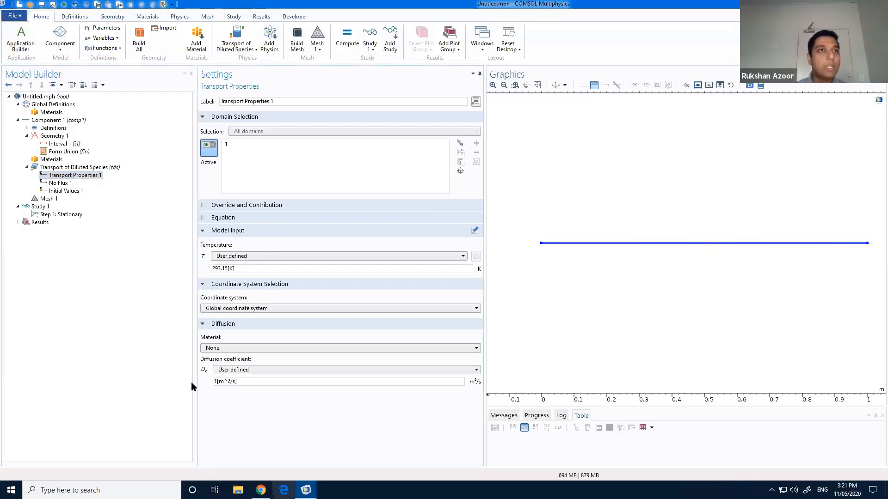
type("e-7")
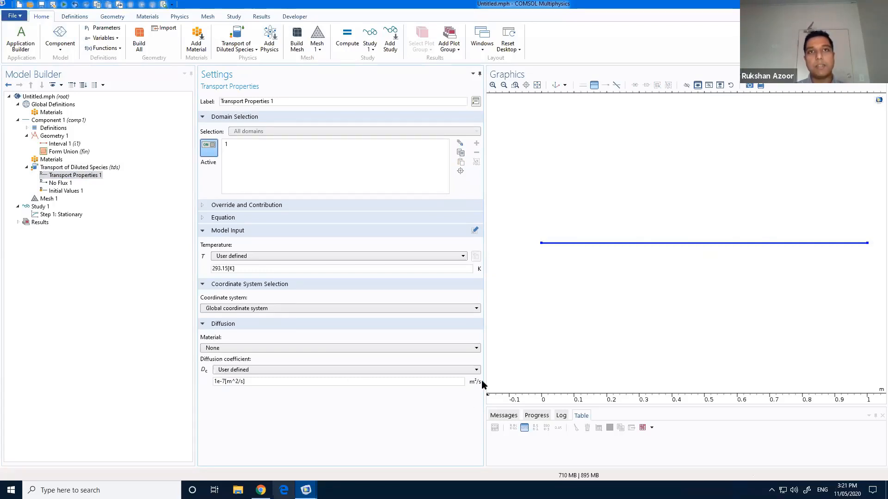
left_click(226, 381)
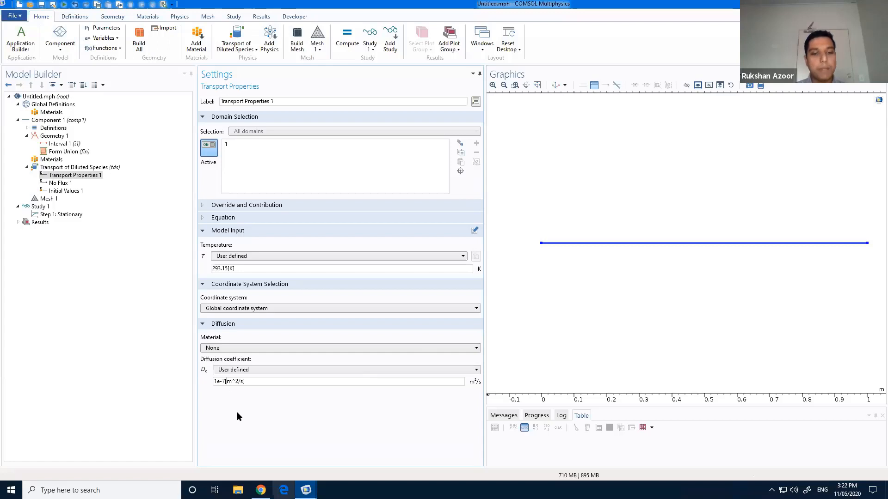
type("c")
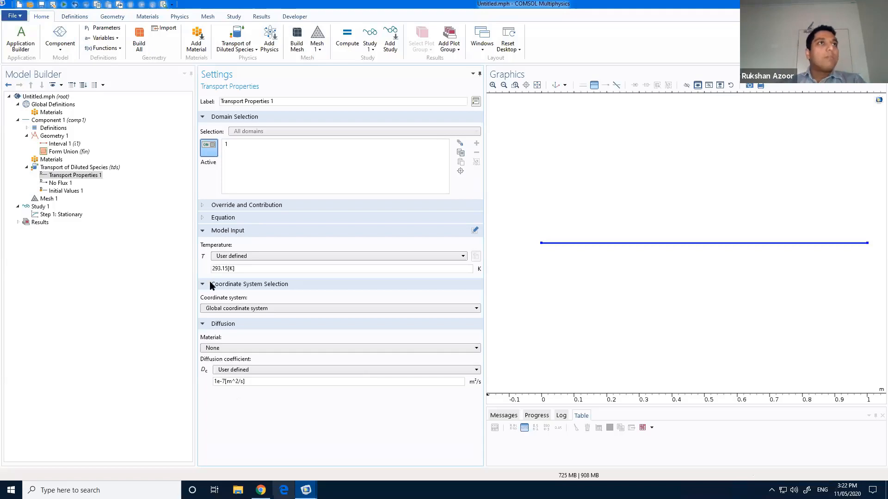
Step: Add a Concentration boundary condition to Transport of Diluted Species and apply it to the interval's endpoint at x = 0
left_click(112, 168)
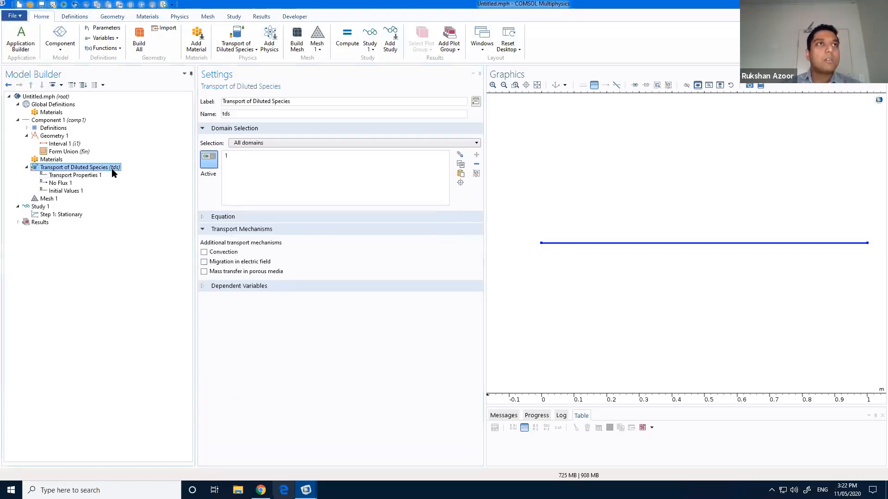
right_click(107, 170)
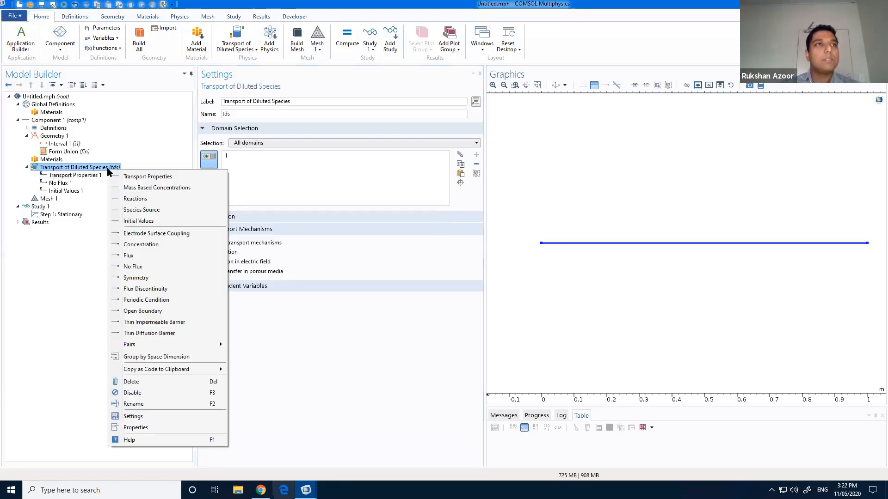
right_click(83, 171)
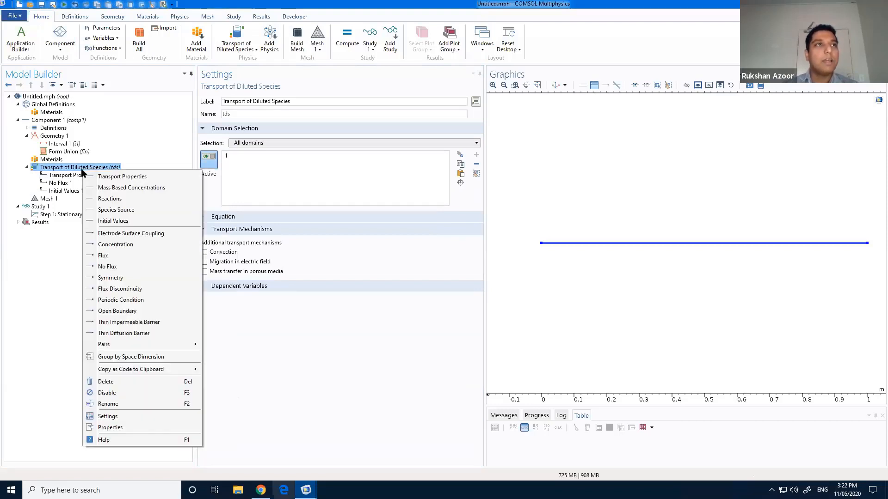
left_click(116, 244)
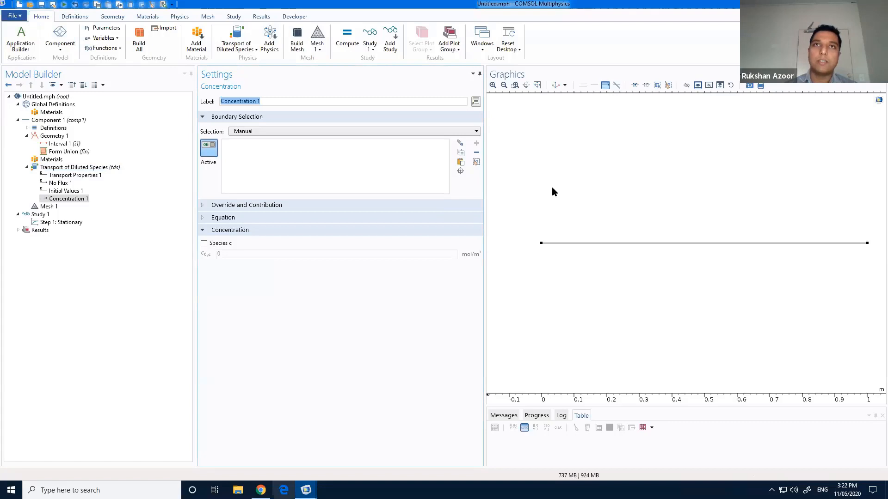
left_click(541, 244)
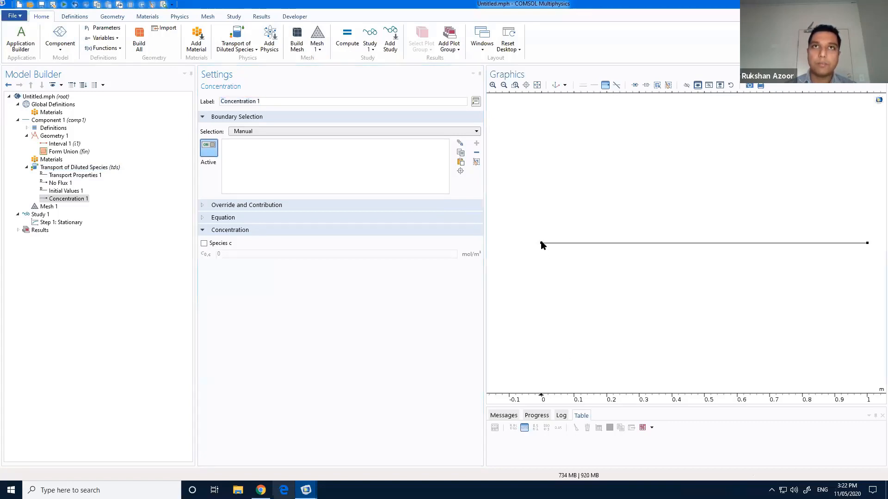
Step: Enable species c in the Concentration condition and set its boundary concentration to 8.6 [mol/m^3]
left_click(204, 244)
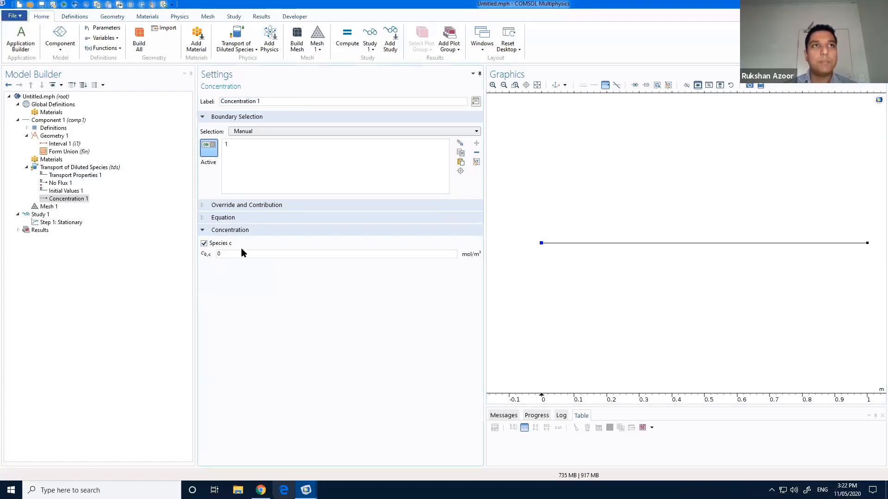
double_click(218, 254)
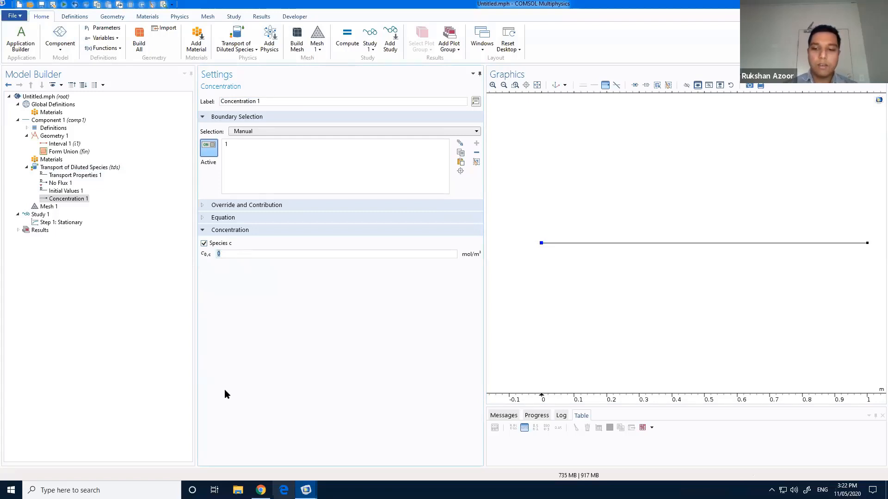
type("8.6")
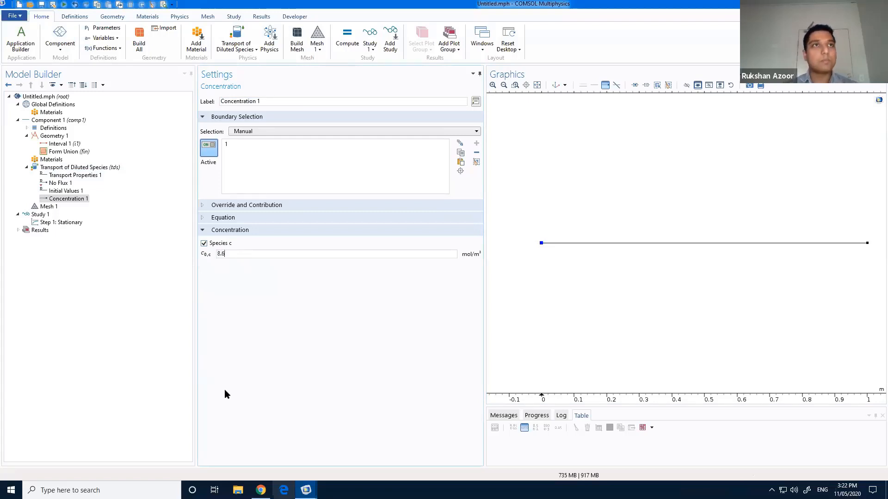
type(" [")
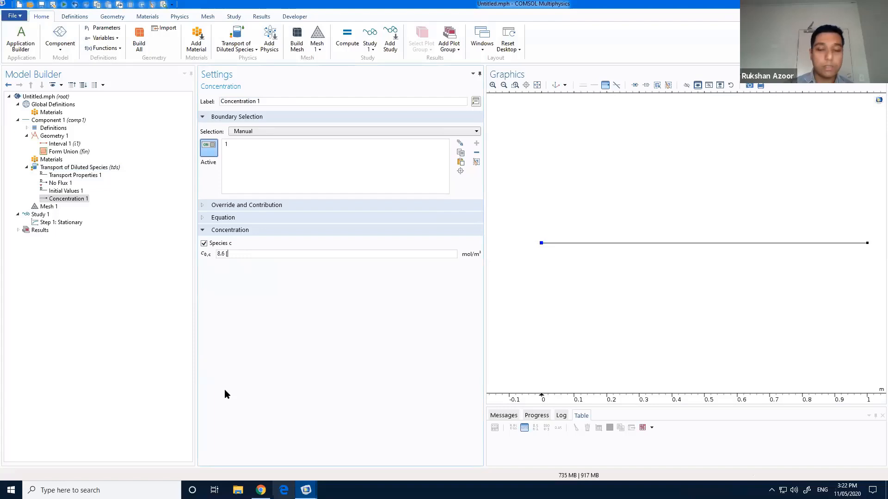
type("mol")
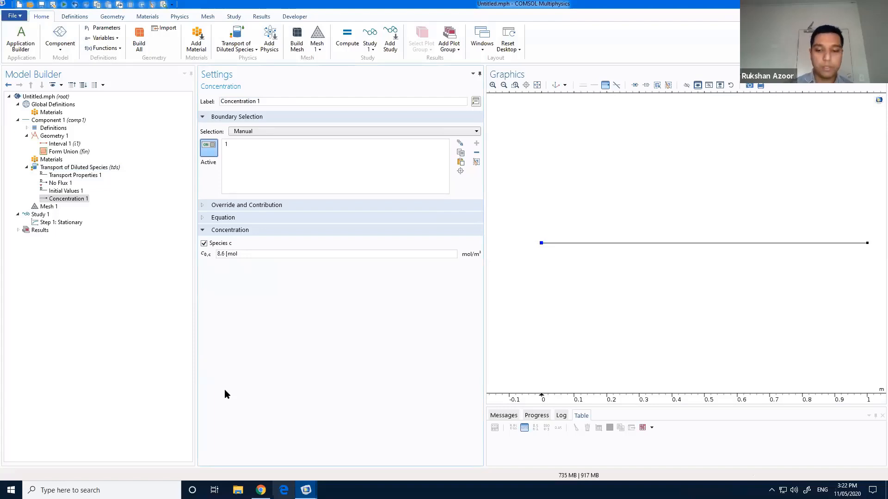
type("/m")
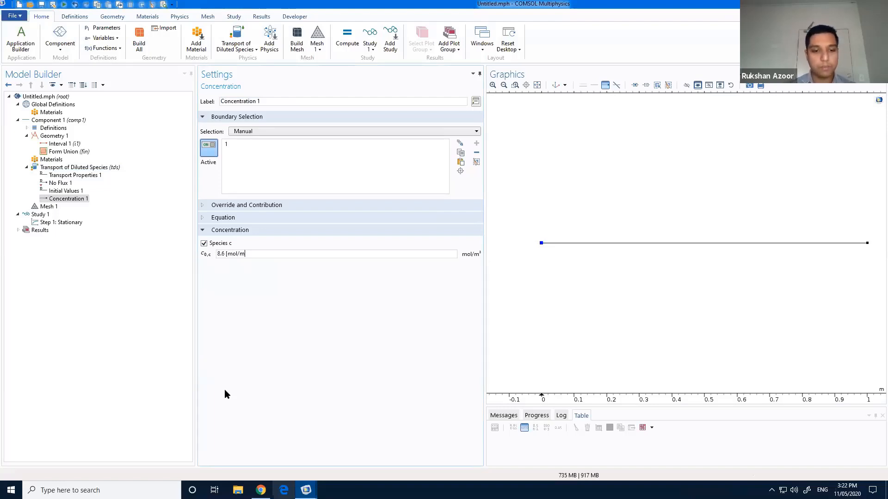
type("^3")
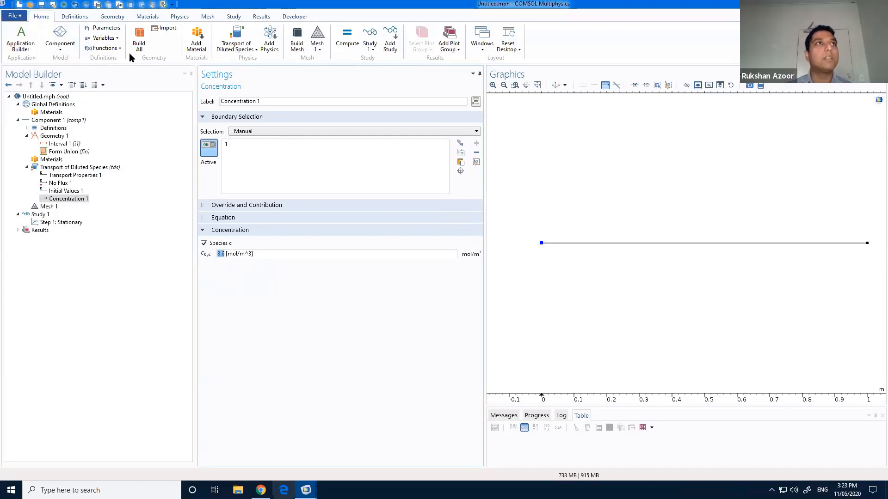
Step: Add a Parameters node under Global Definitions and create a parameter named c_ref
left_click(106, 30)
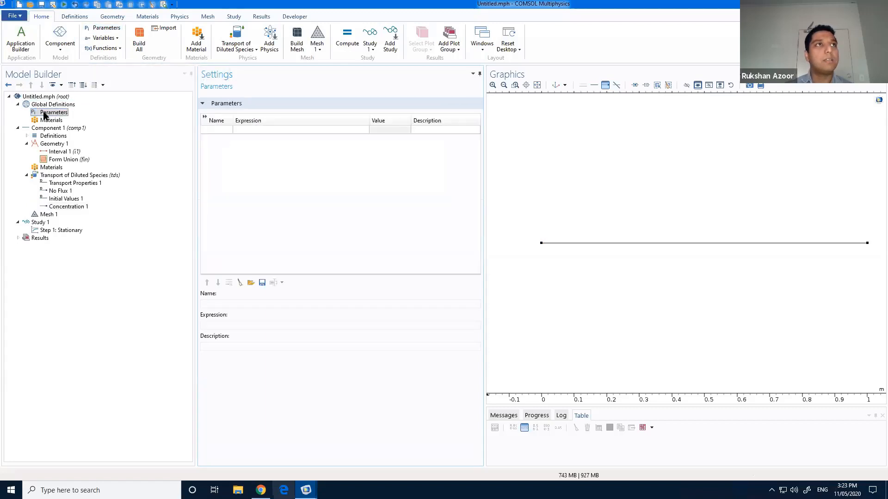
left_click(53, 112)
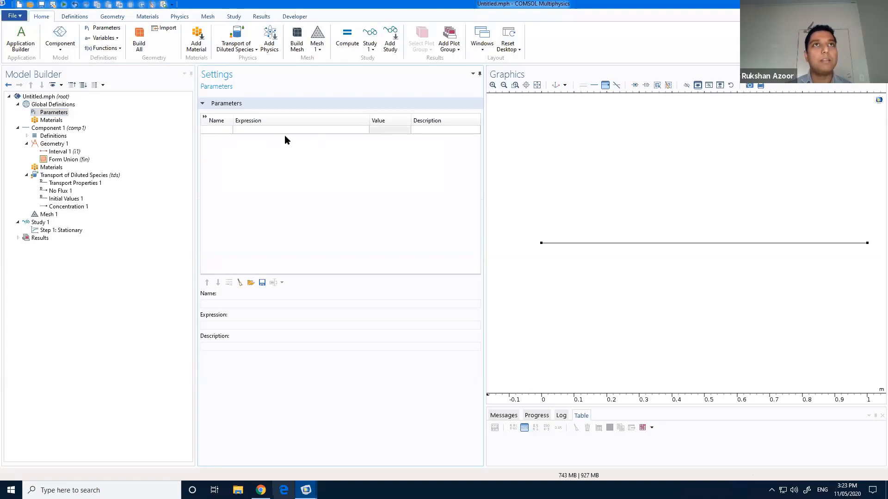
left_click(227, 129)
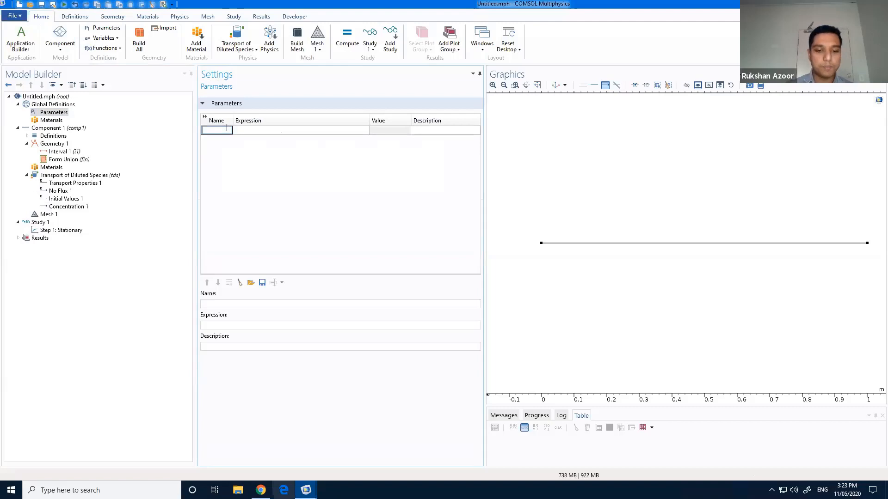
type("c")
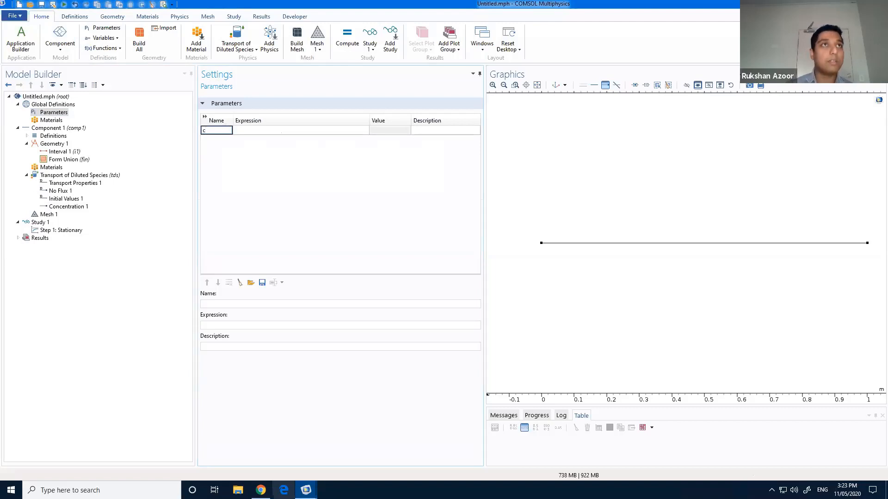
type("_ref")
key("Return")
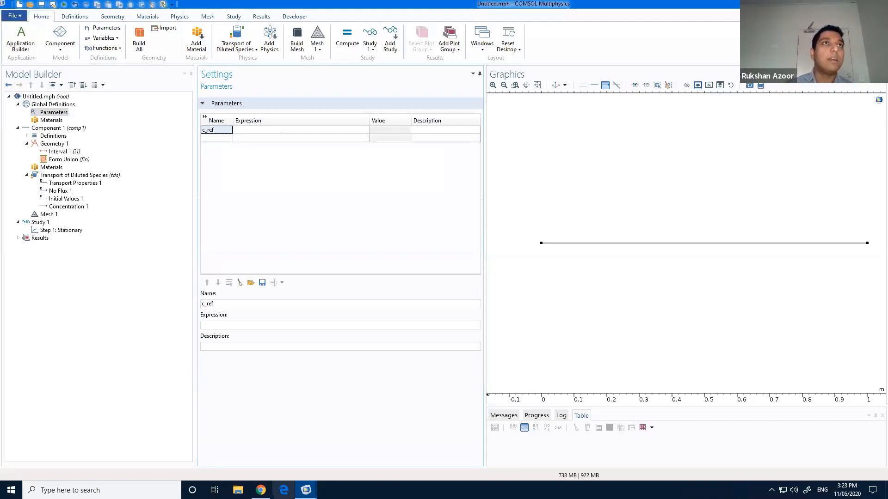
Step: Set the expression of the c_ref parameter to 8.6 [mol/m^3]
left_click(240, 130)
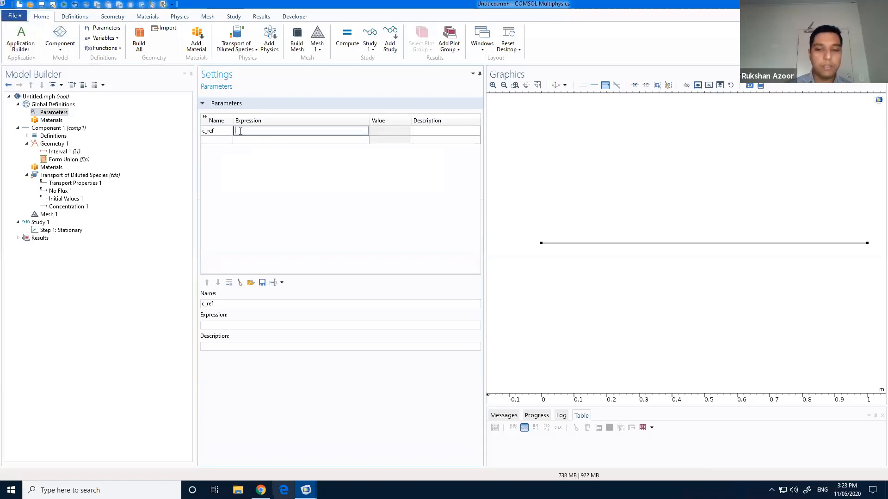
type("8")
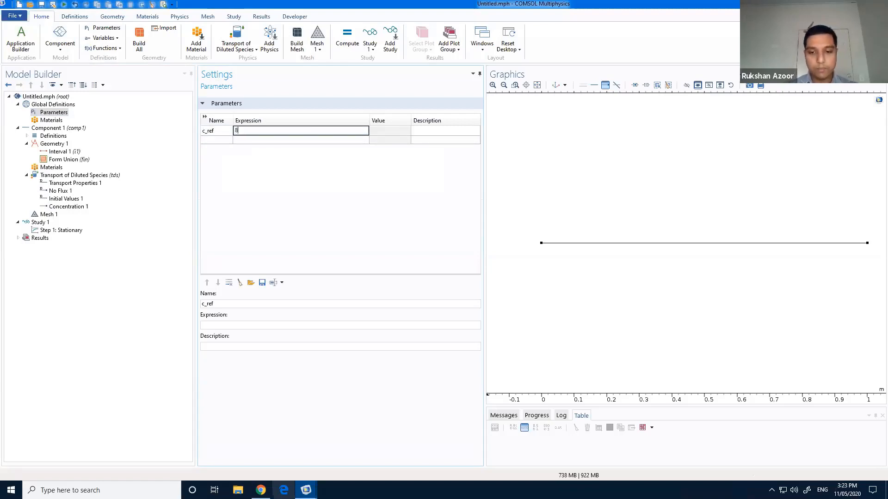
type(".6")
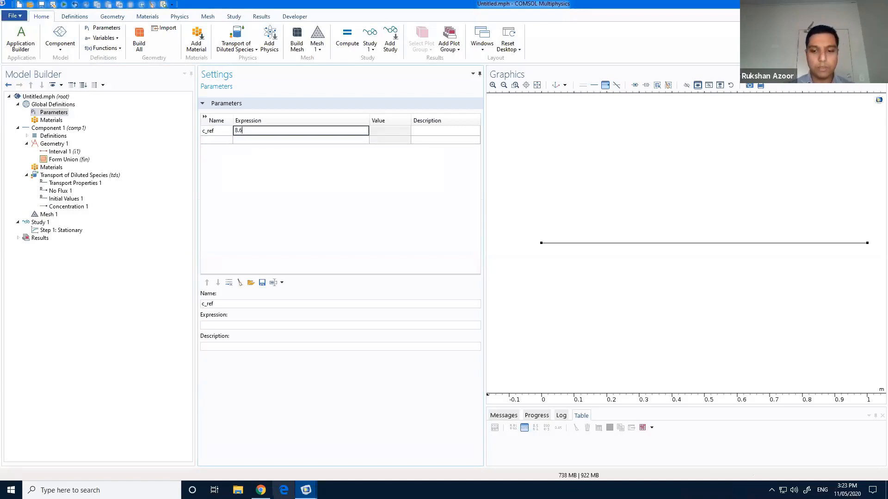
type(" [")
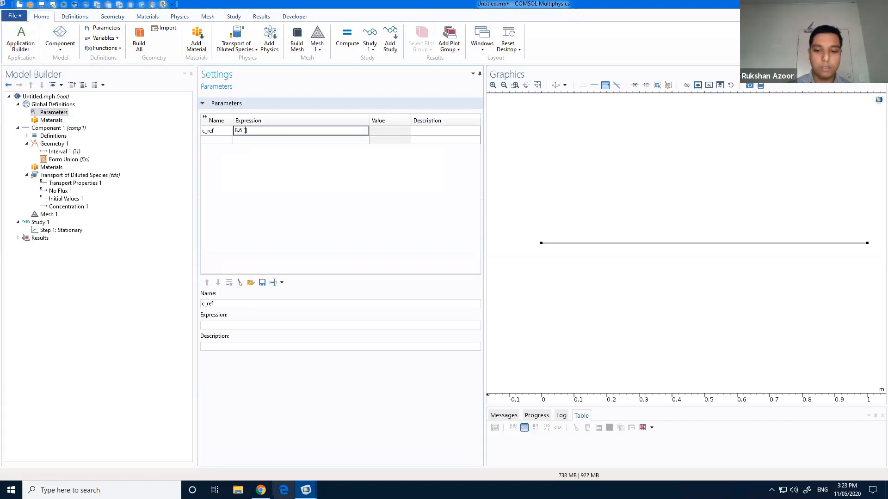
type("mol/m")
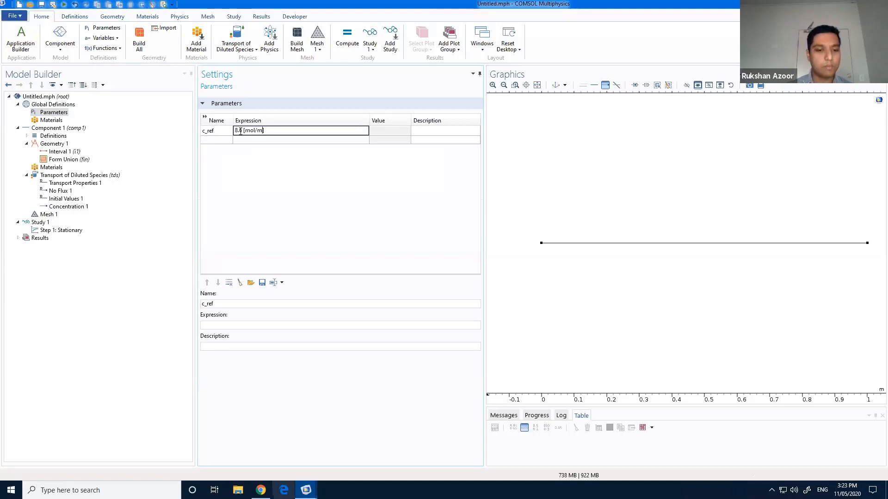
type("^3]")
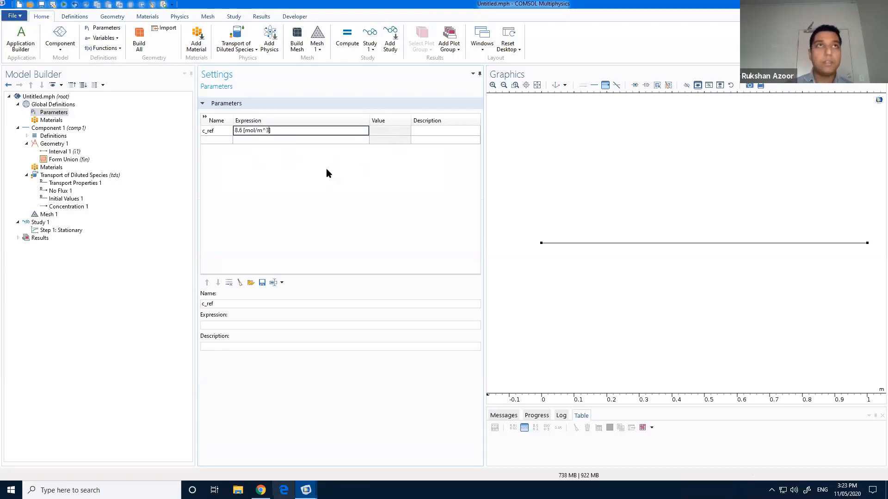
key("Return")
Step: Enter "reference oxygen concentratio" as the description of the c_ref parameter
left_click(441, 131)
left_click(442, 129)
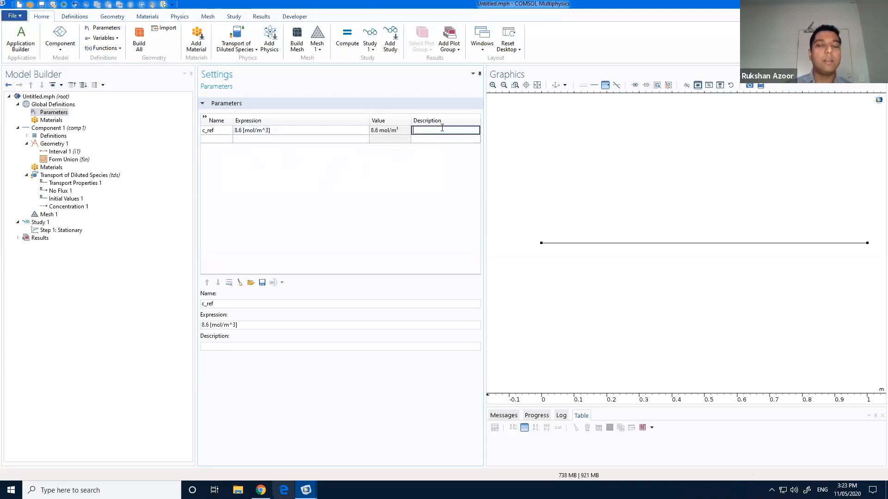
type("reference ")
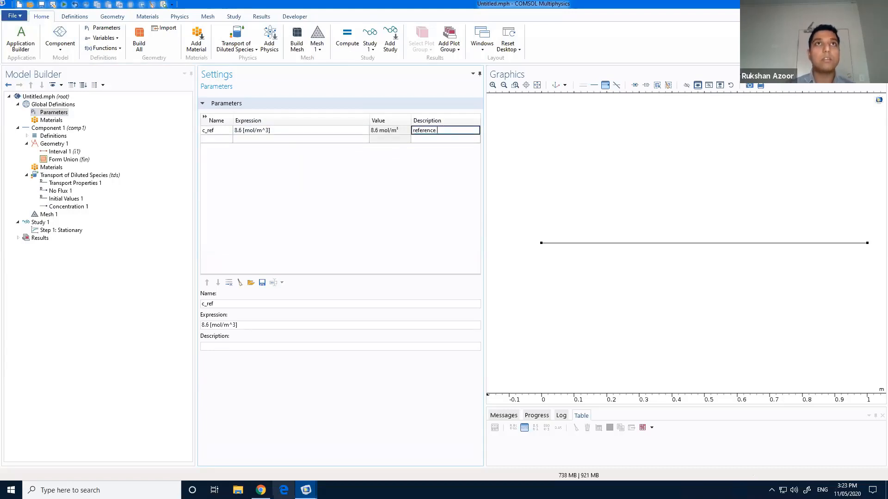
type("oxygen")
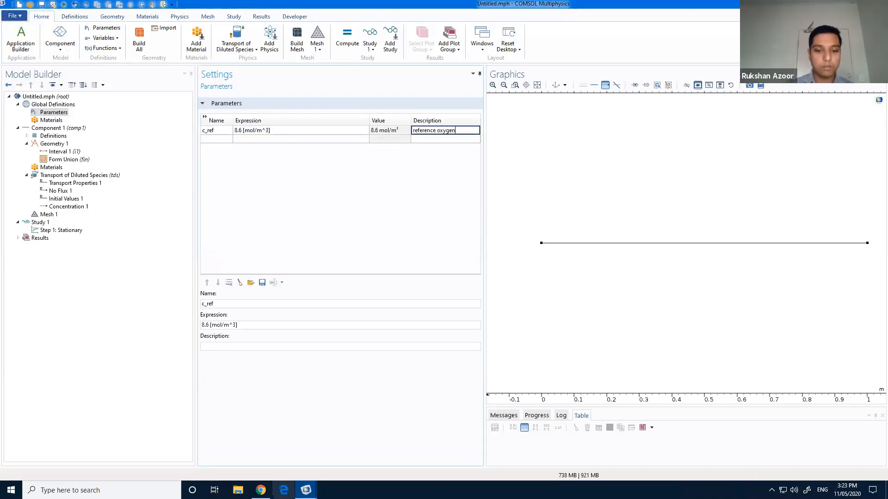
type(" concetration")
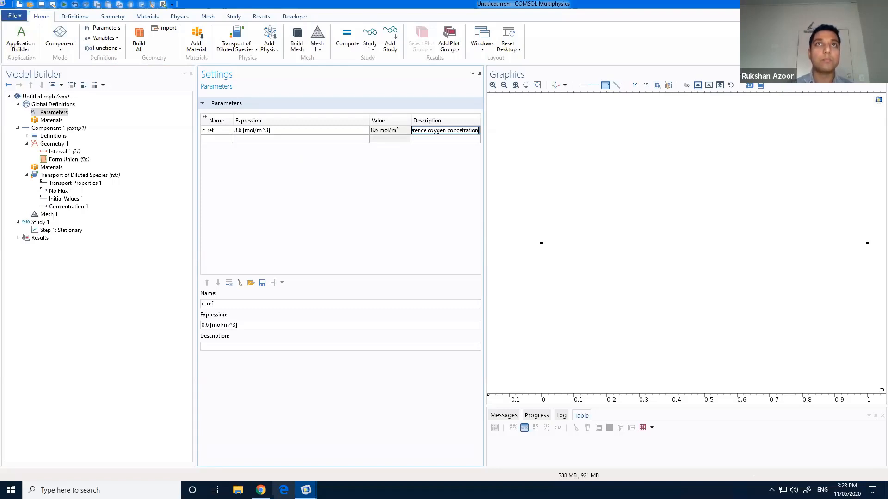
key("BackSpace")
key("BackSpace")
key("BackSpace")
key("BackSpace")
key("BackSpace")
key("BackSpace")
key("BackSpace")
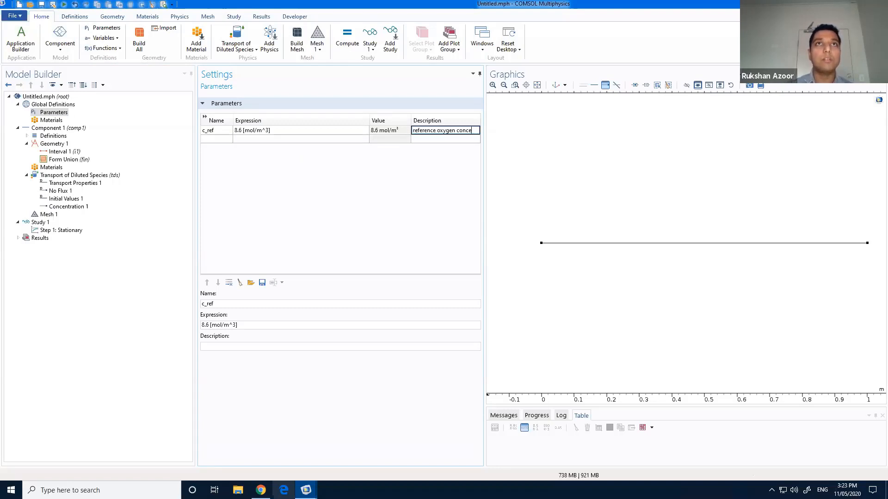
type("ntratio")
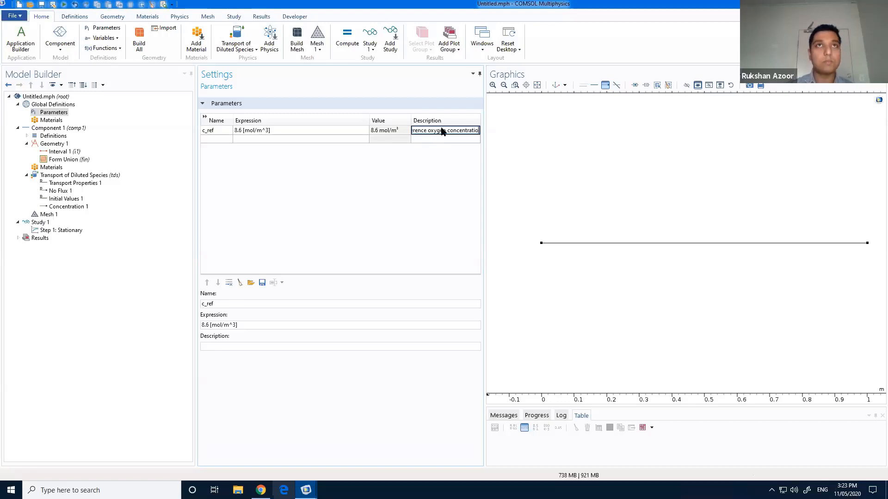
key("Return")
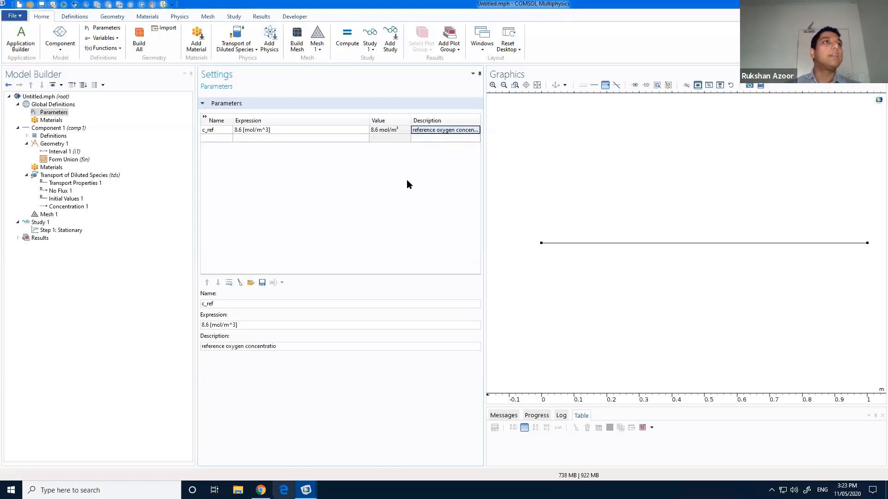
Step: Replace the species c boundary concentration in Concentration 1 with the parameter c_ref
left_click(63, 184)
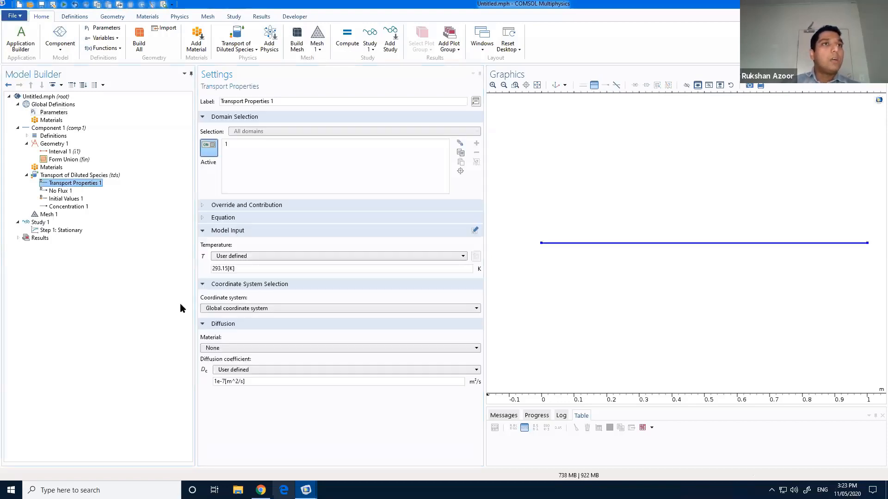
left_click(252, 382)
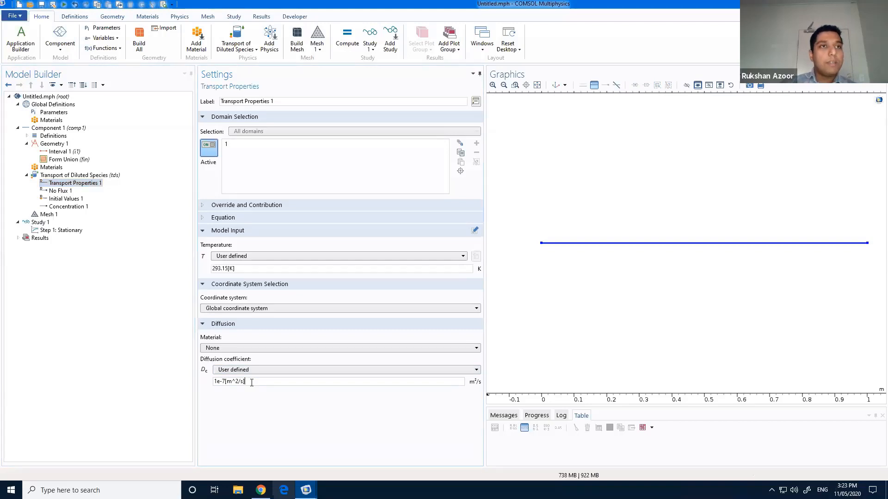
left_click(67, 206)
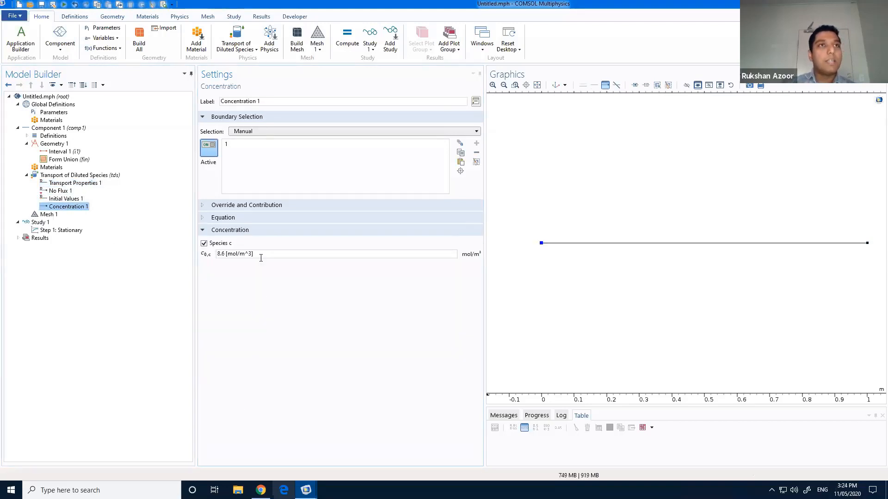
left_click_drag(261, 256, 157, 252)
type("c_ref")
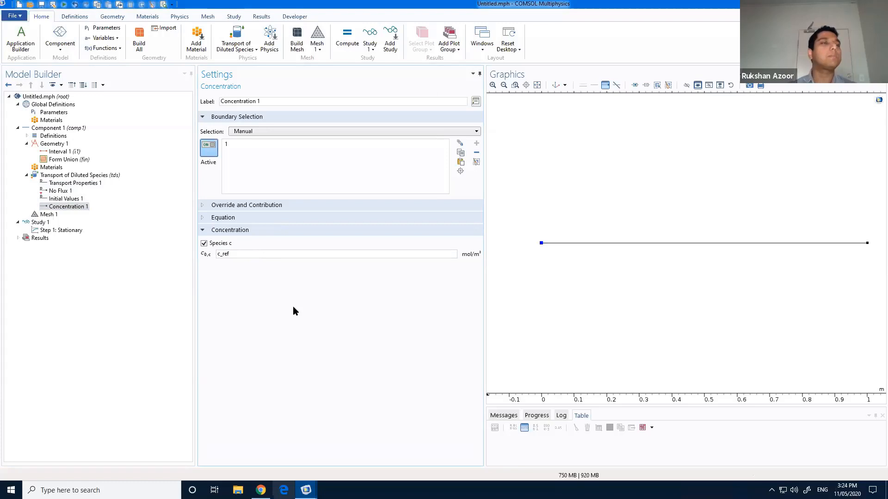
Step: Add a Flux boundary condition to Transport of Diluted Species and apply it to the interval's endpoint at x = 1
left_click(90, 176)
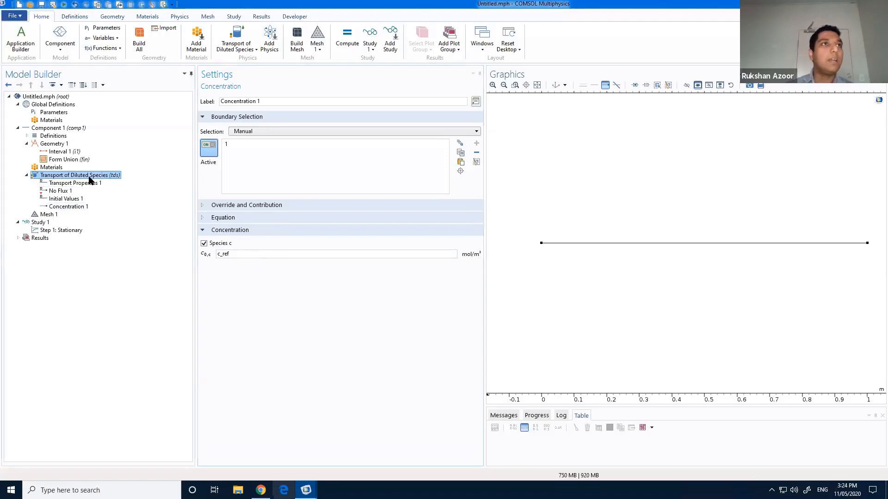
right_click(89, 179)
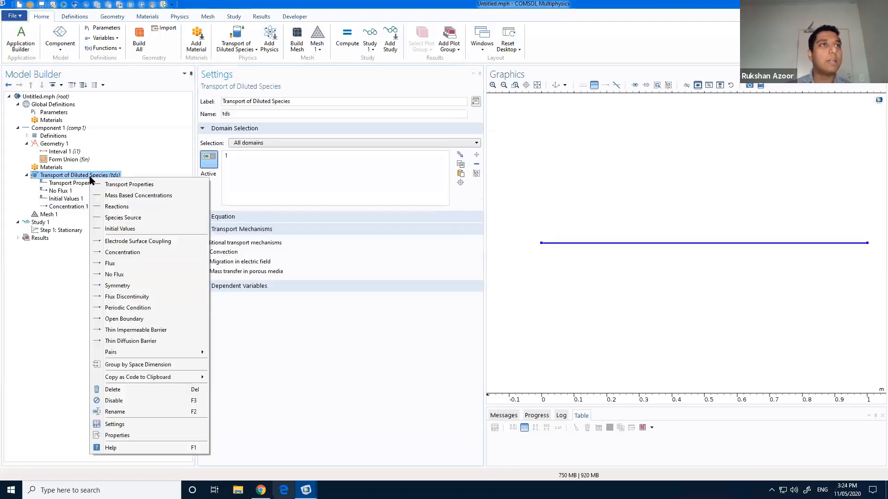
left_click(115, 263)
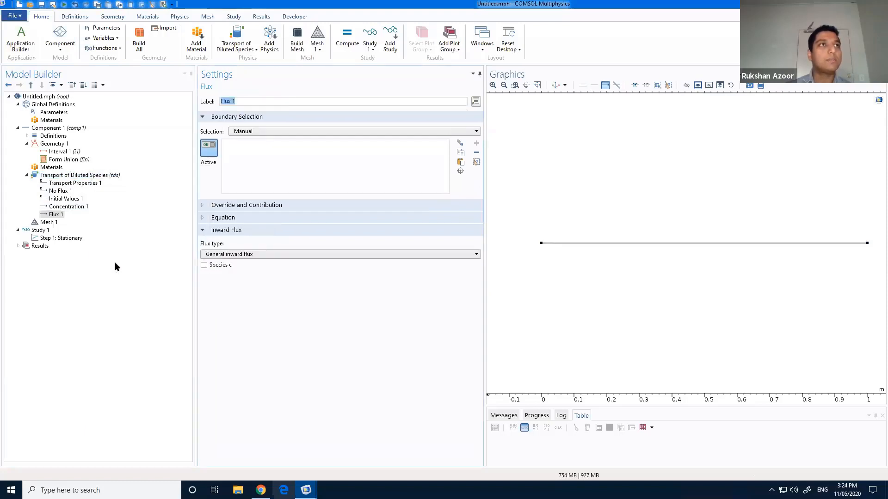
left_click(868, 244)
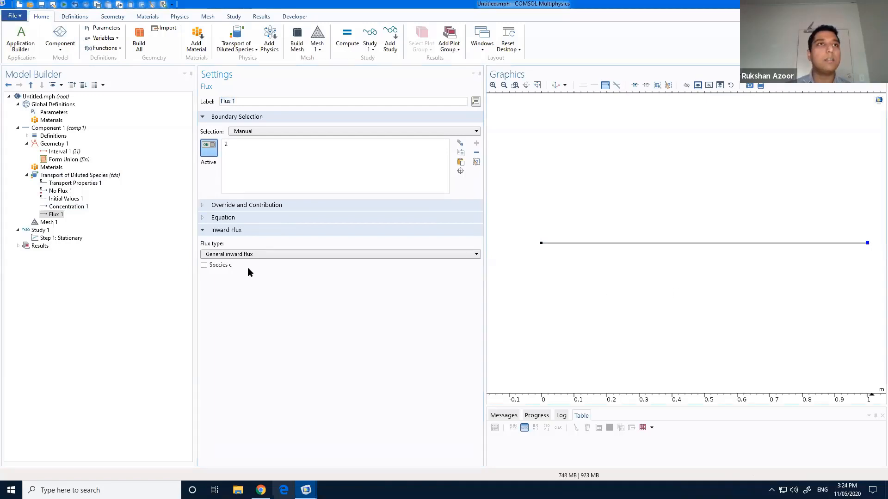
Step: Enable species c in the Flux condition and set its general inward flux to -1e-7 mol/(m^2·s)
left_click(204, 265)
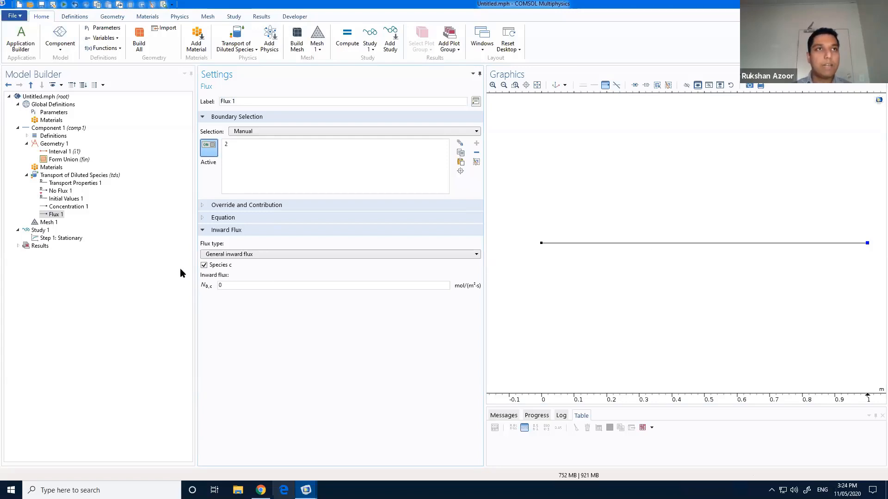
left_click_drag(228, 285, 180, 273)
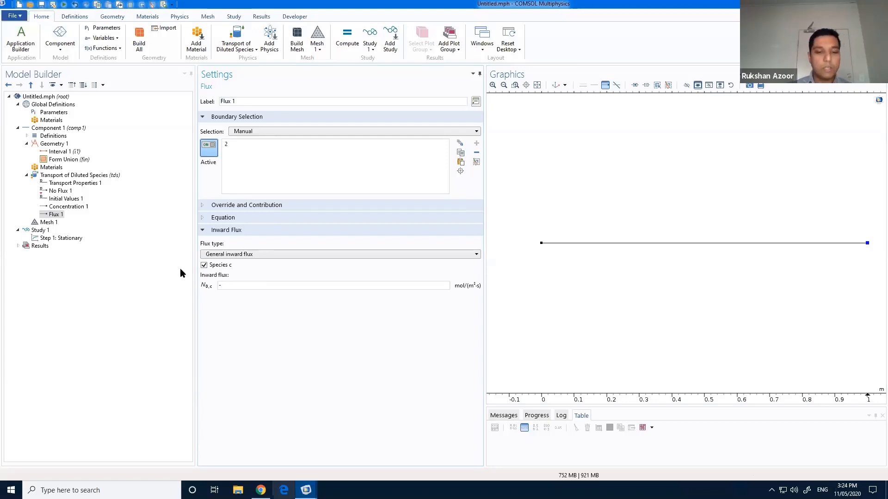
type("-1e-7")
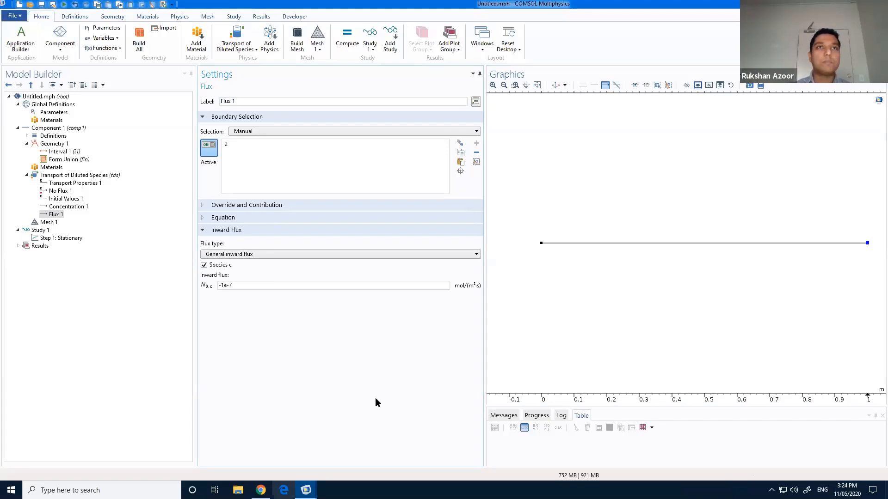
Step: Review the Transport of Diluted Species settings and compare the boundary selections of No Flux 1, Concentration 1 and Flux 1
left_click(72, 177)
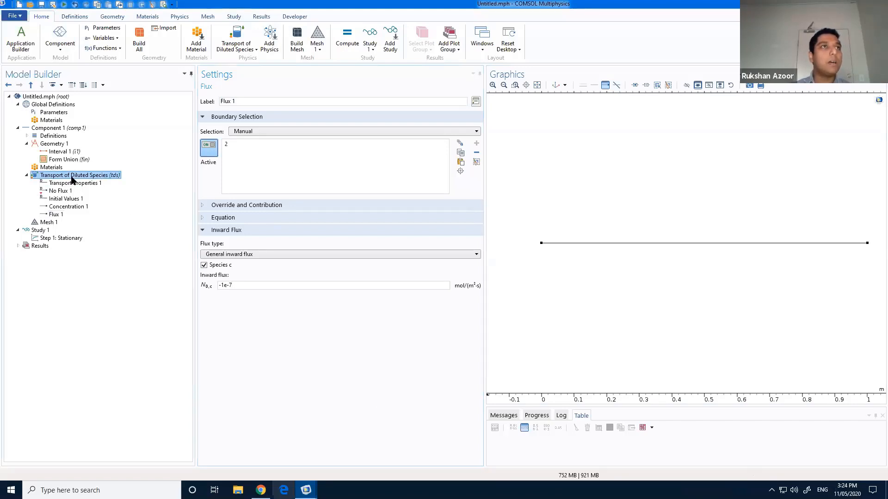
left_click(89, 184)
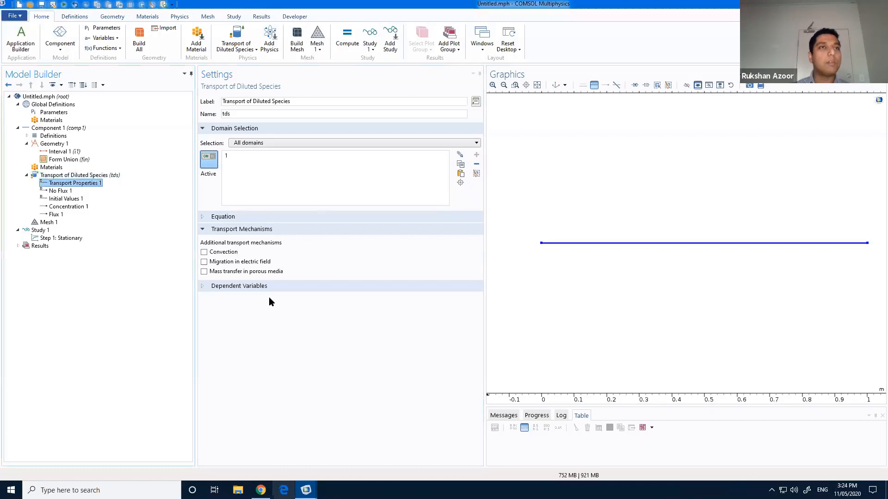
left_click(61, 191)
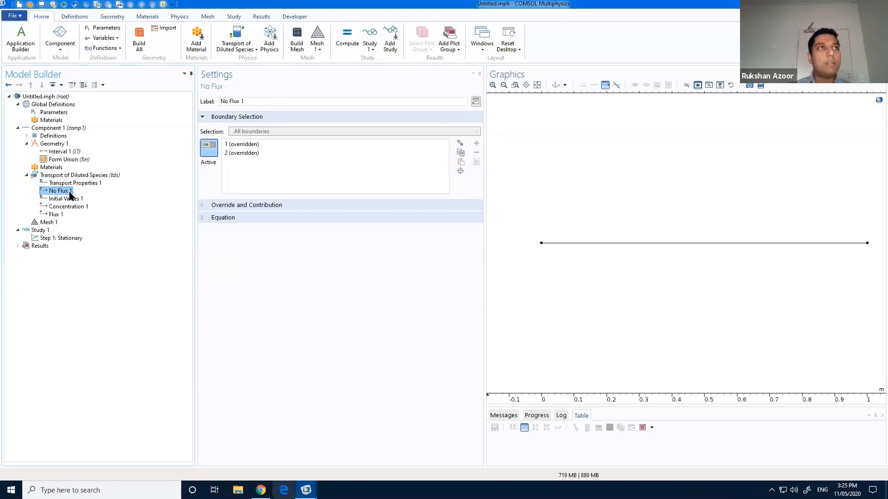
left_click(57, 207)
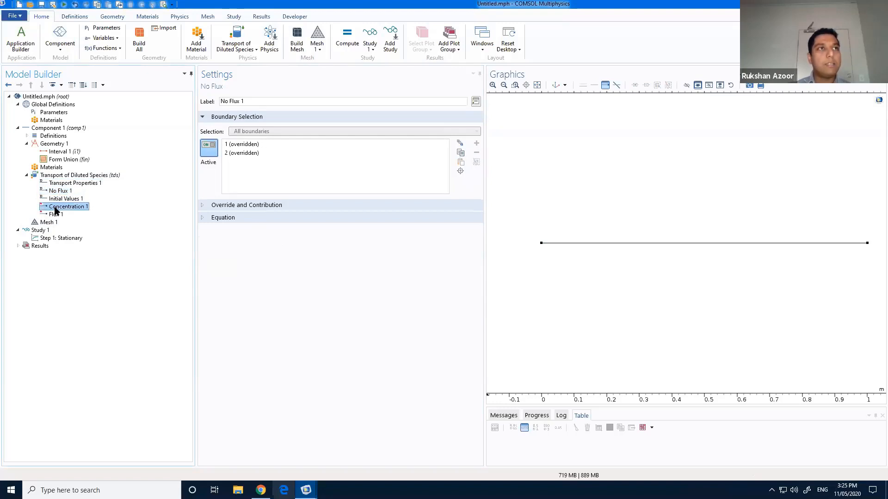
left_click(55, 214)
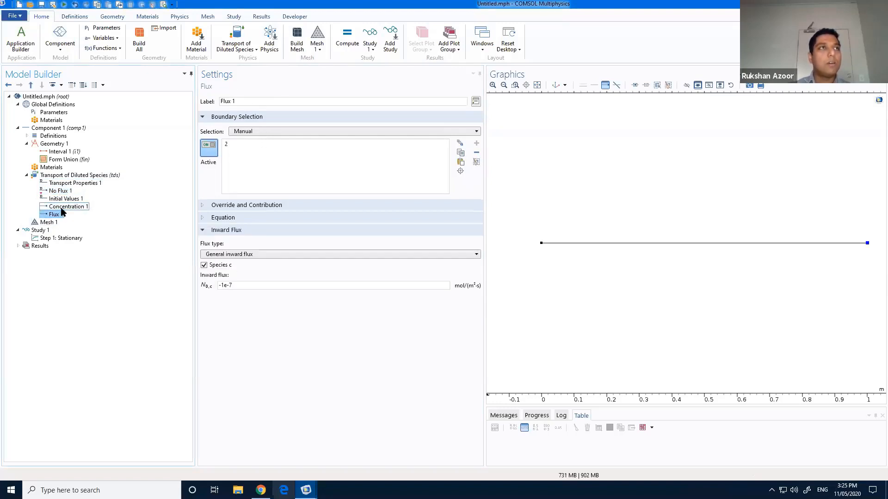
left_click(53, 192)
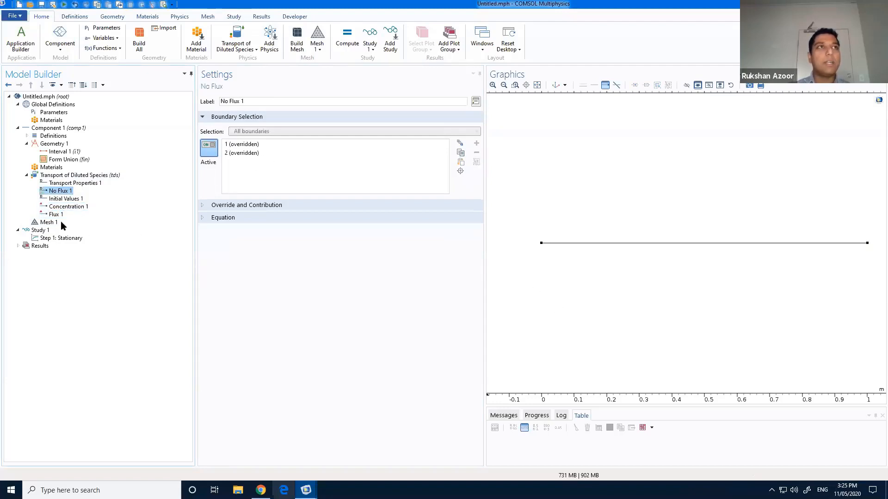
left_click(65, 207)
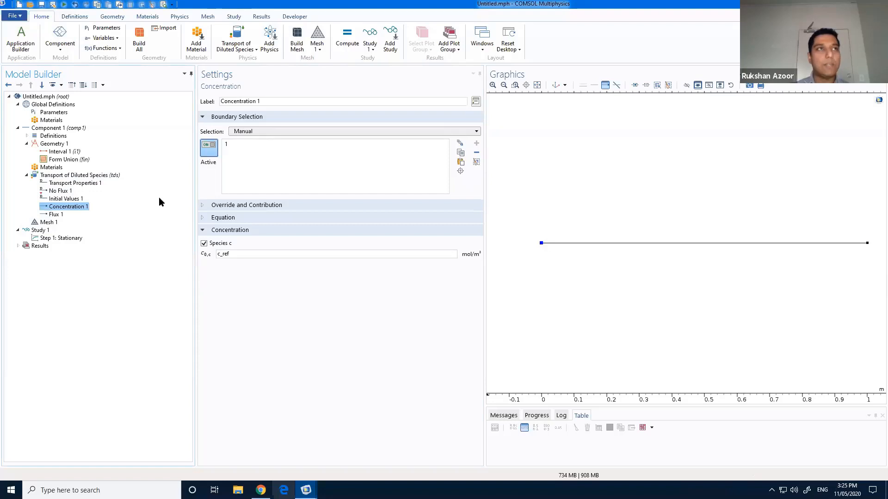
left_click(68, 215)
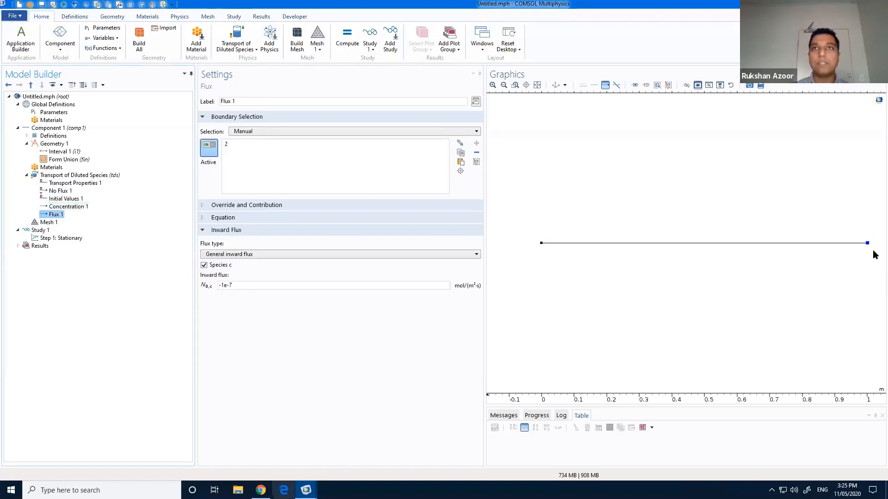
left_click(54, 191)
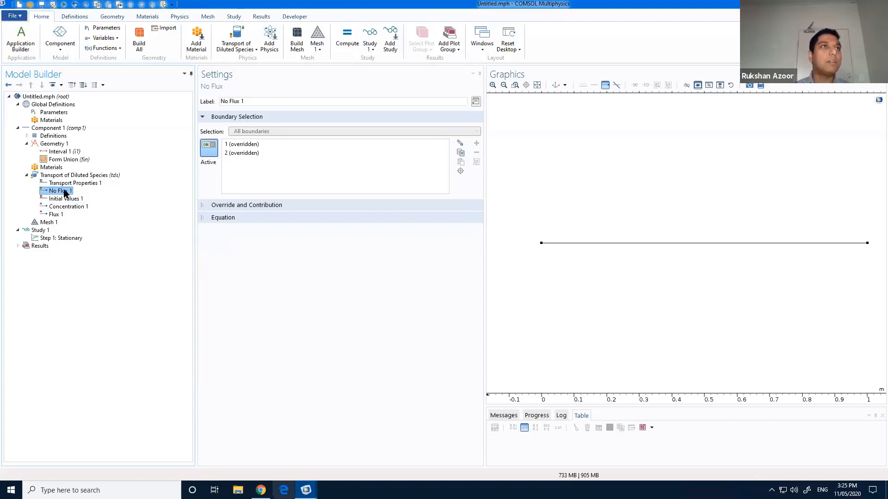
Step: Build the physics-controlled Mesh 1 with Normal element size and open the settings of the Stationary study step
left_click(48, 223)
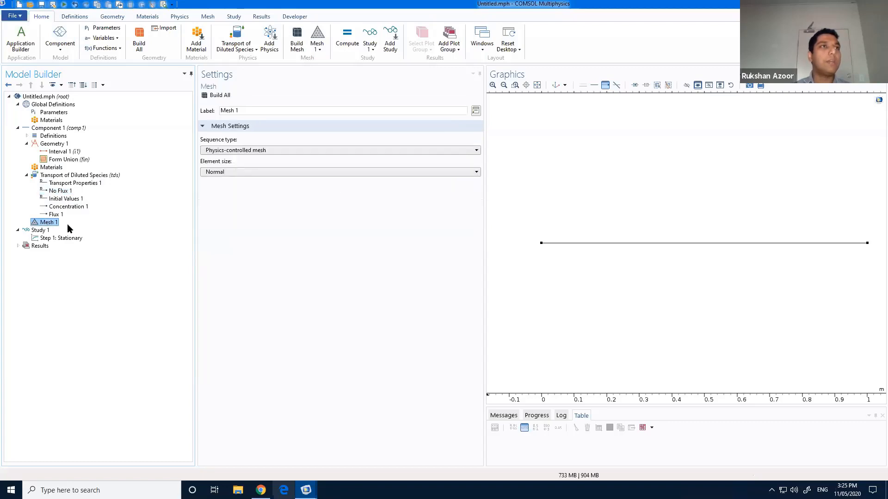
left_click(215, 97)
left_click(33, 239)
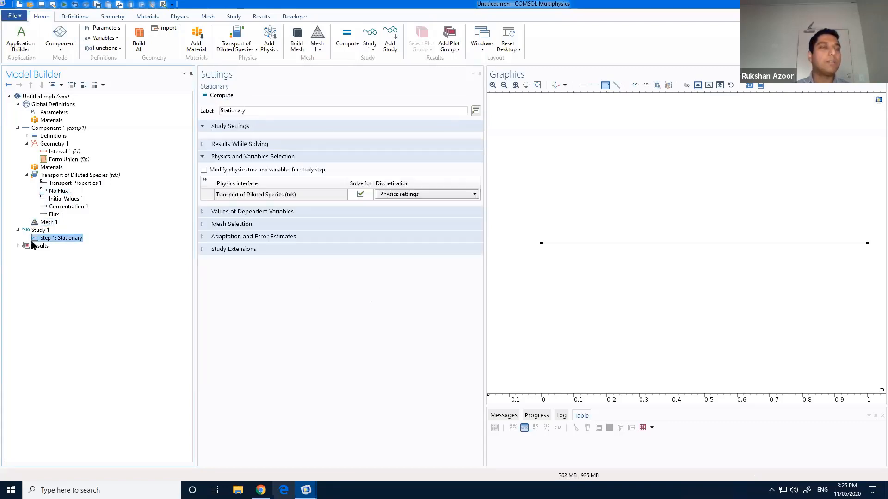
Step: Compute the stationary study to plot the concentration along the interval
left_click(217, 95)
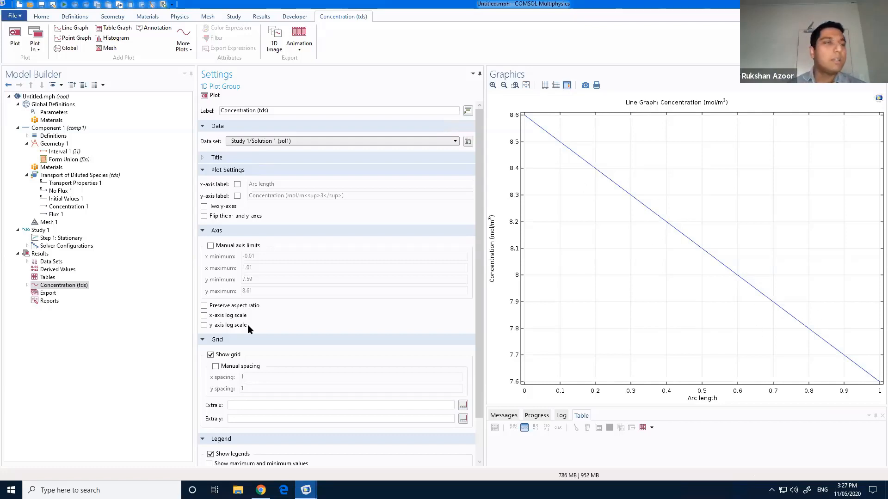
Step: Set Flux 1's general inward flux to -1e-3 mol/(m^2·s) and recompute the stationary study
left_click(55, 215)
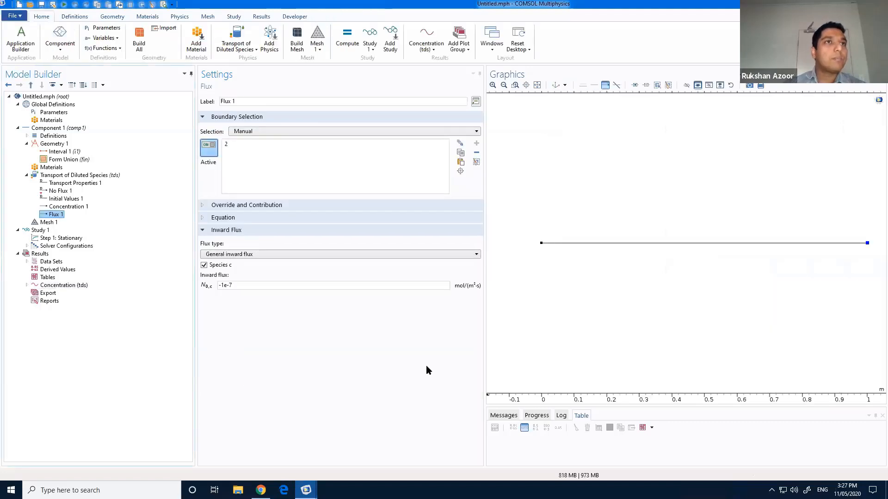
left_click(230, 285)
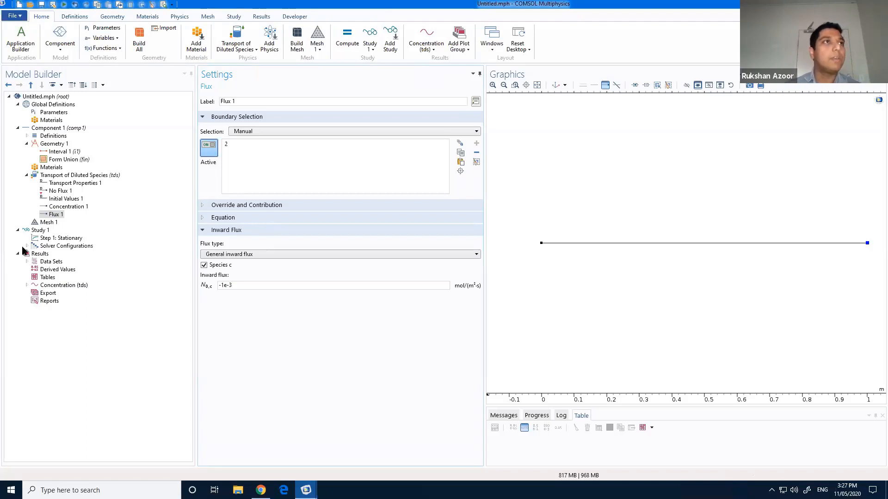
left_click(60, 237)
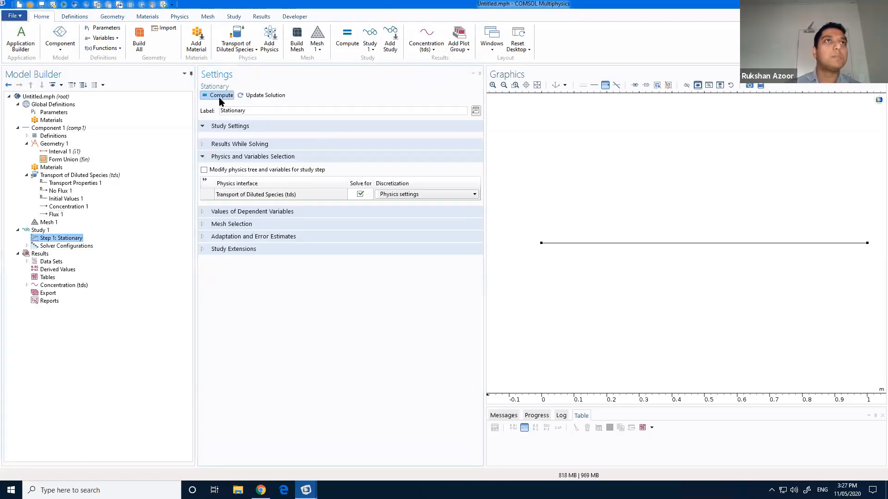
left_click(218, 96)
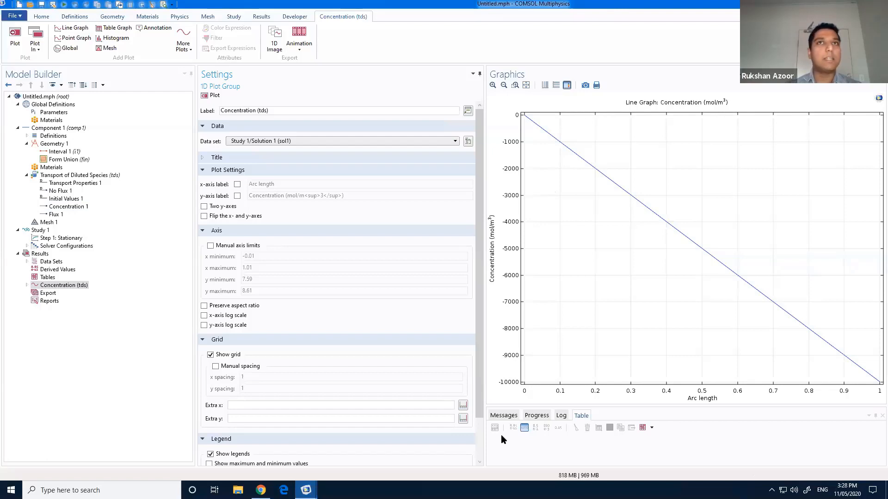
Step: Make Flux 1's inward flux concentration-dependent by extending its expression to -1e-3*c/cref
left_click(55, 214)
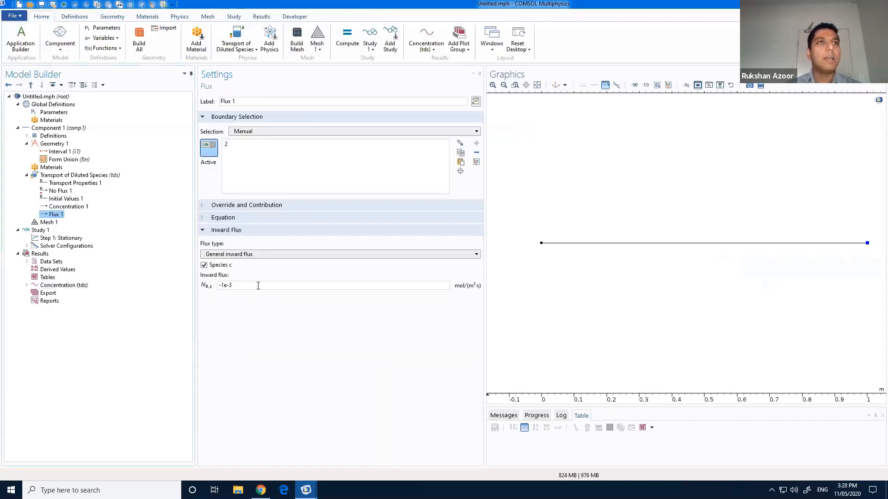
left_click(258, 286)
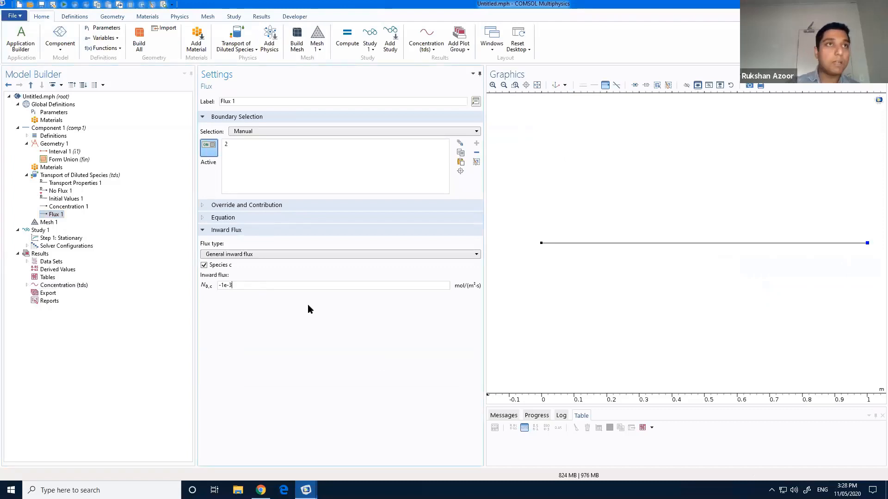
type("*")
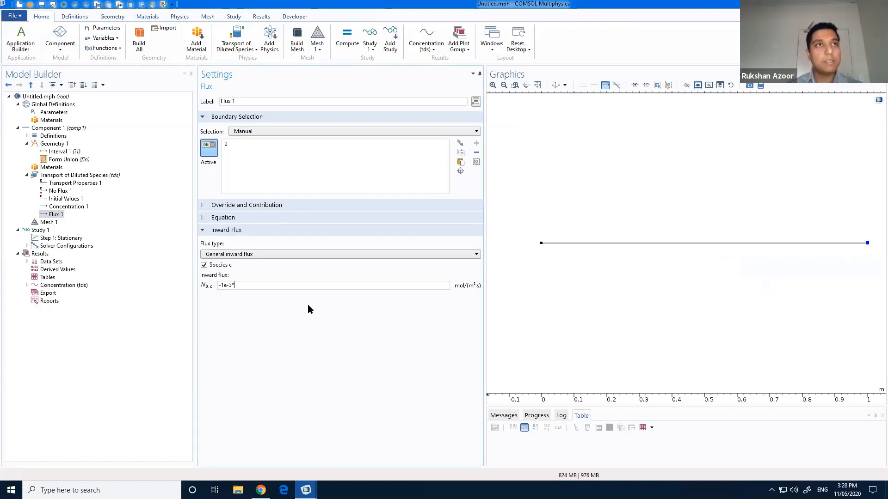
type("c")
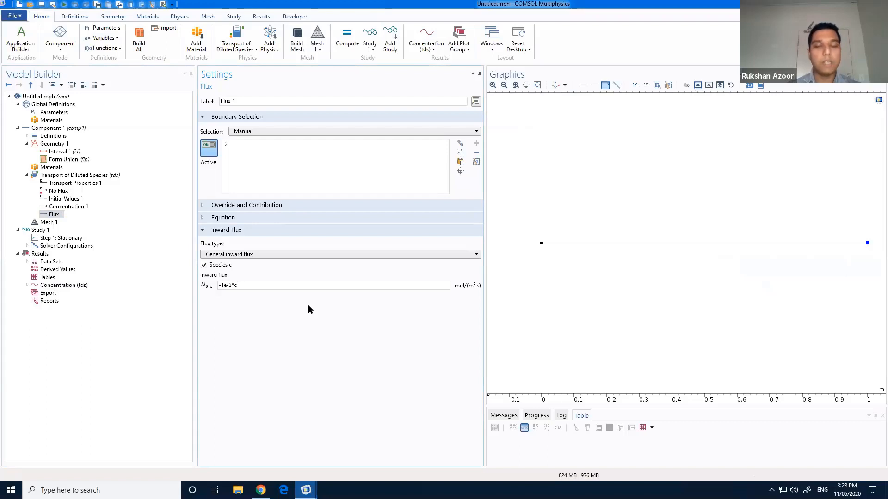
type("/")
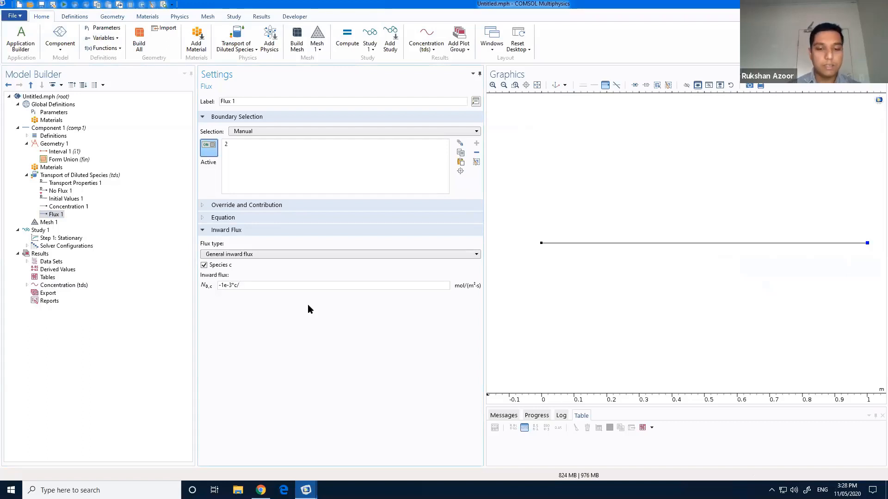
type("cref")
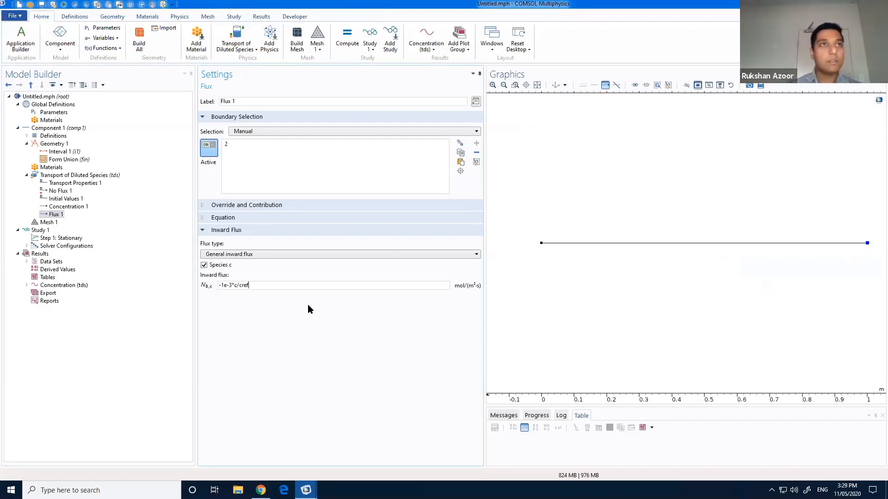
left_click(219, 303)
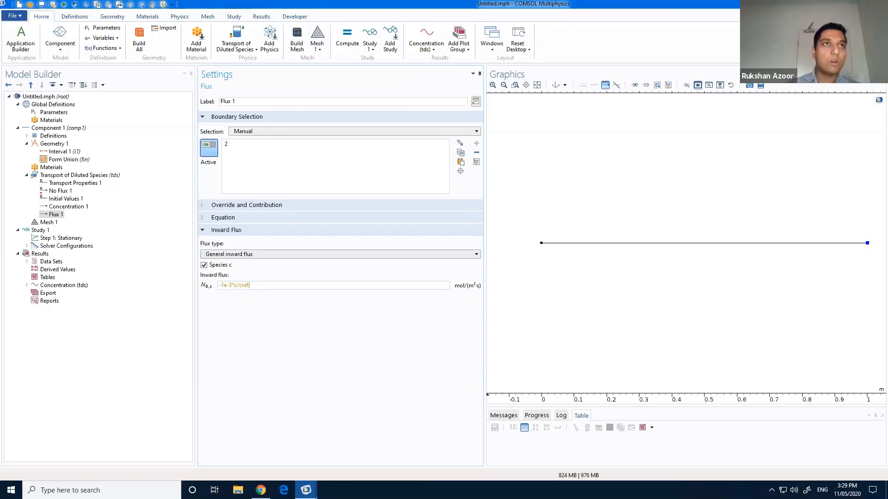
left_click(277, 316)
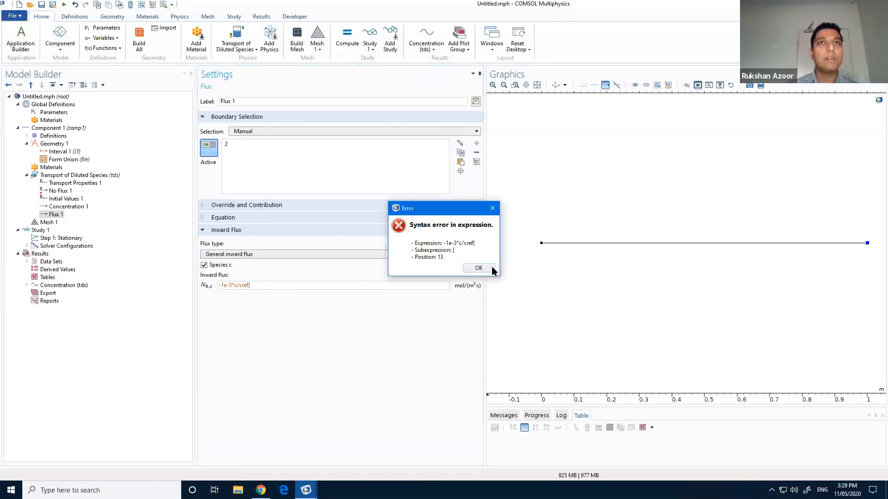
key("Return")
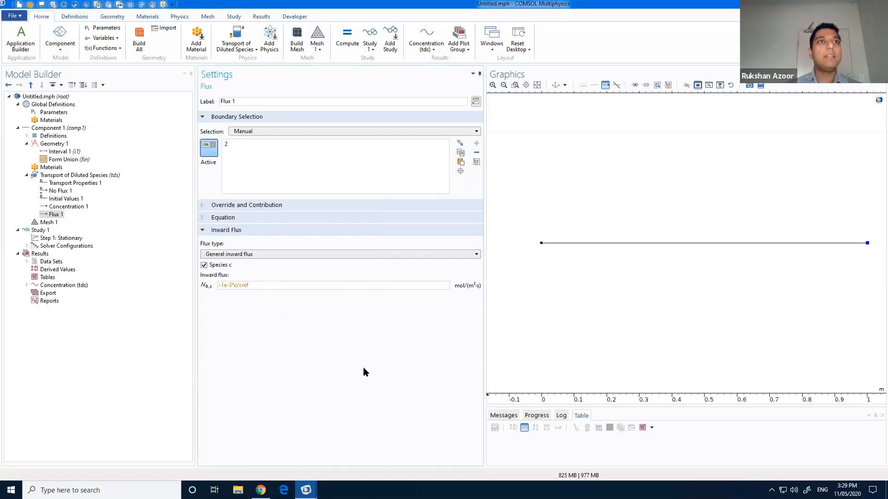
Step: Correct the reference concentration in Flux 1's inward flux expression to the parameter name c_ref
left_click(241, 285)
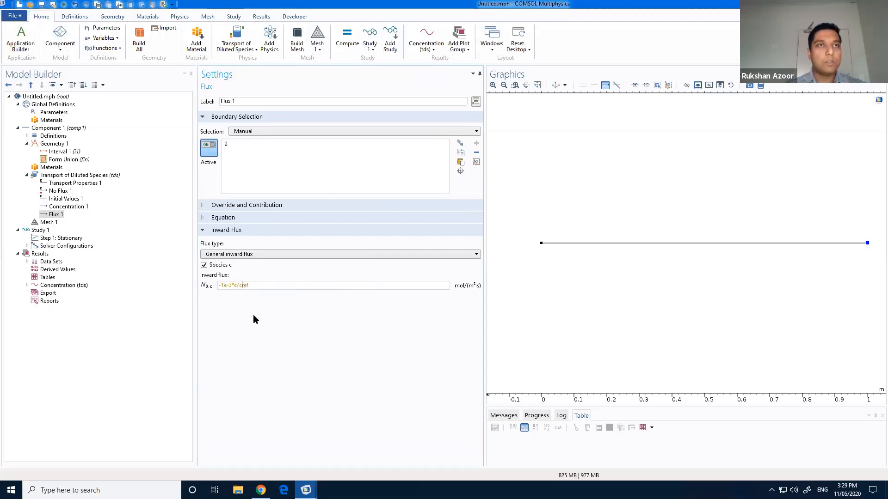
type("_")
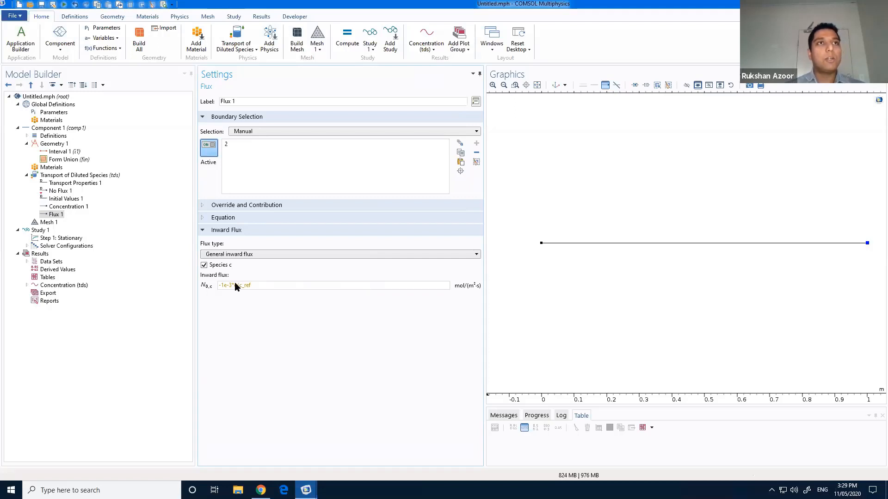
left_click_drag(234, 285, 238, 285)
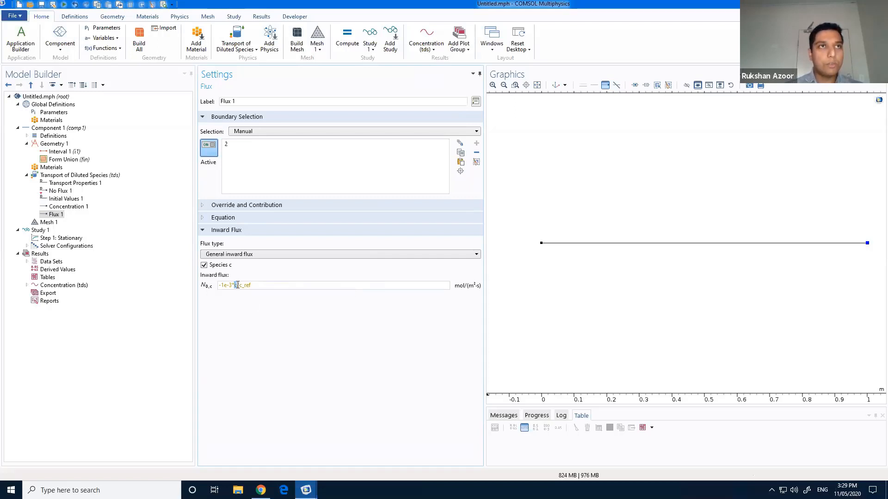
double_click(245, 286)
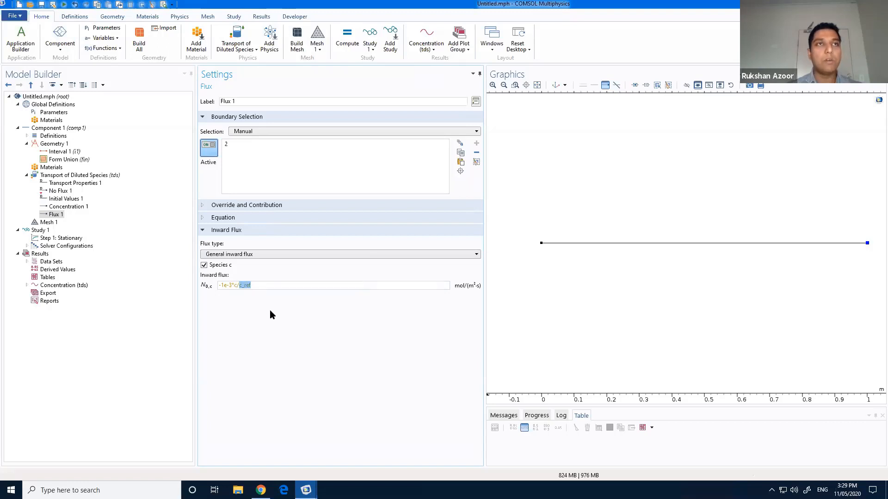
Step: Add the unit [mol/m^2/s] after the coefficient so the inward flux expression reads -1e-3[mol/m^2/s]*c/c_ref
left_click(233, 285)
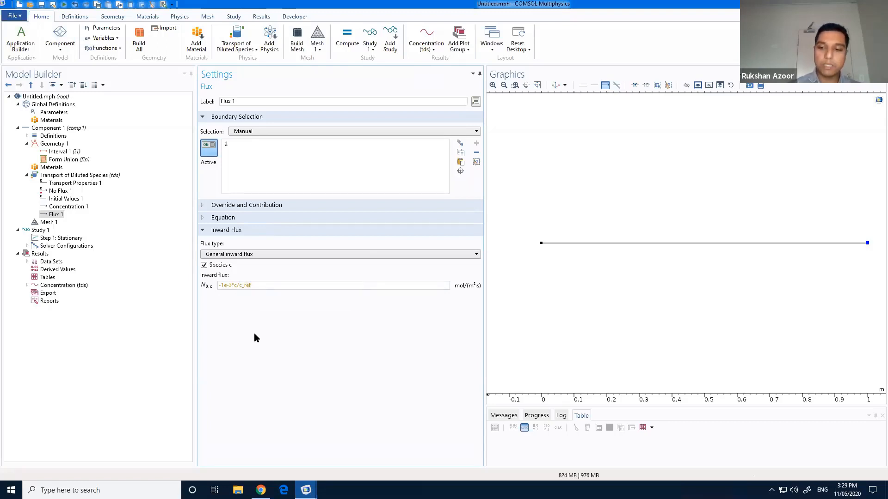
type("[]")
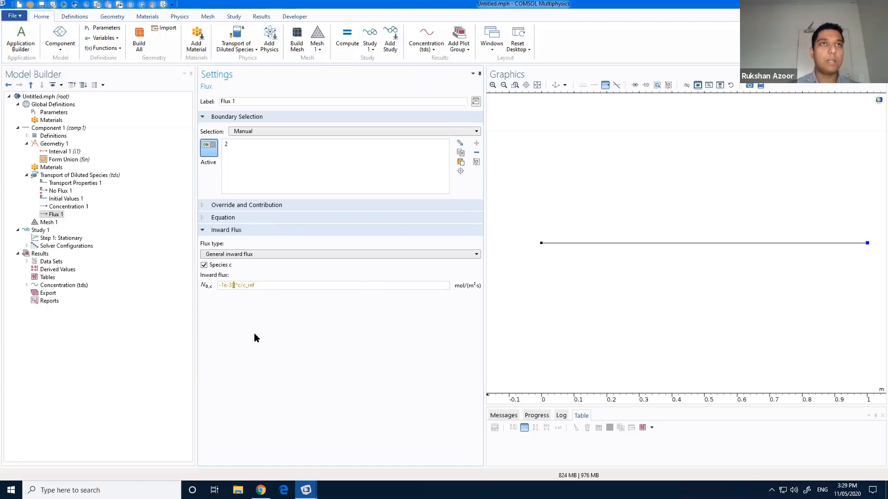
type("mol/")
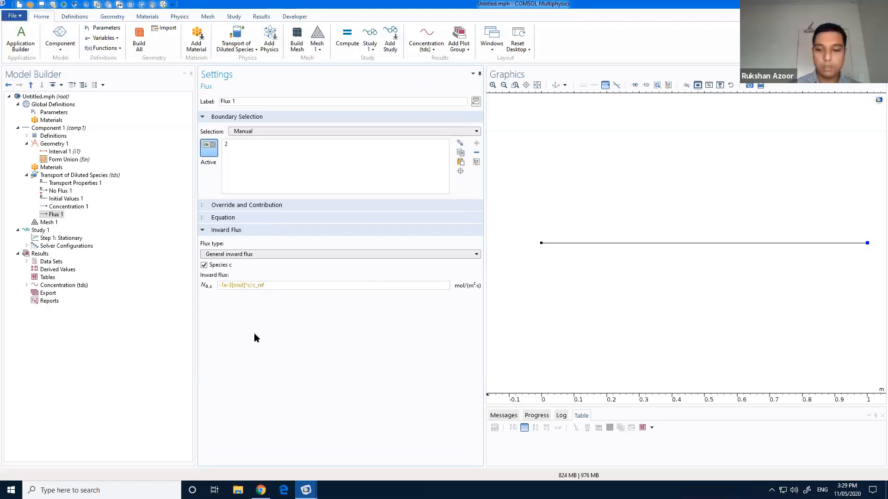
type("m^2/s")
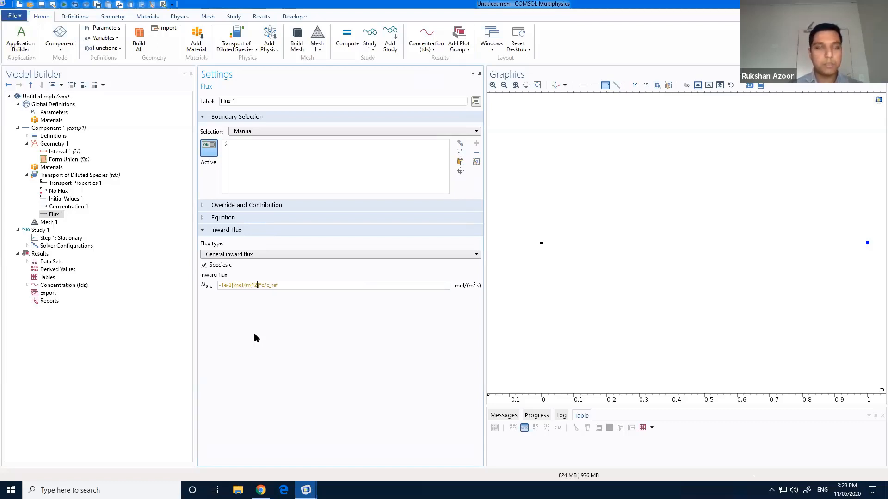
key("Return")
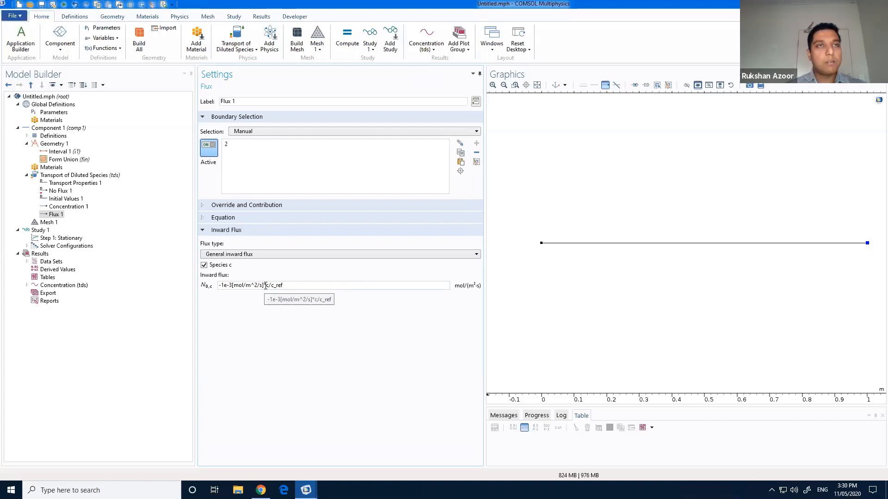
Step: Check the c/c_ref ratio in the inward flux expression and recompute the stationary study
left_click_drag(266, 285, 307, 286)
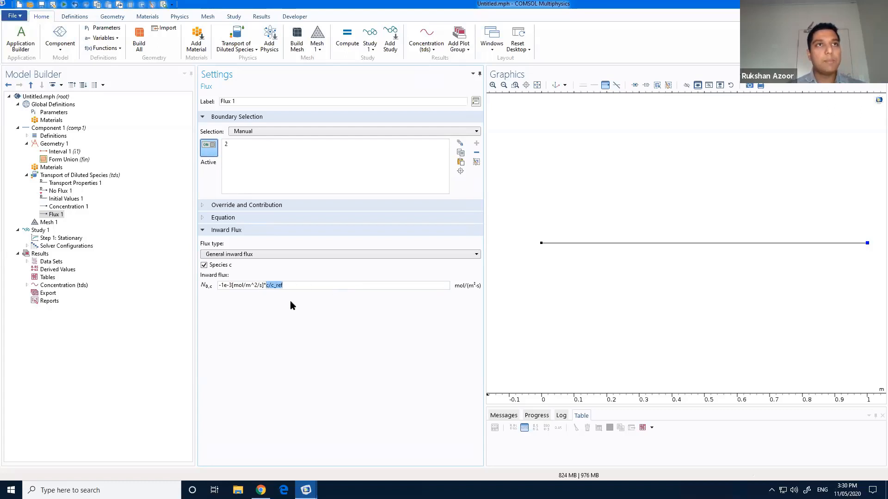
left_click(418, 334)
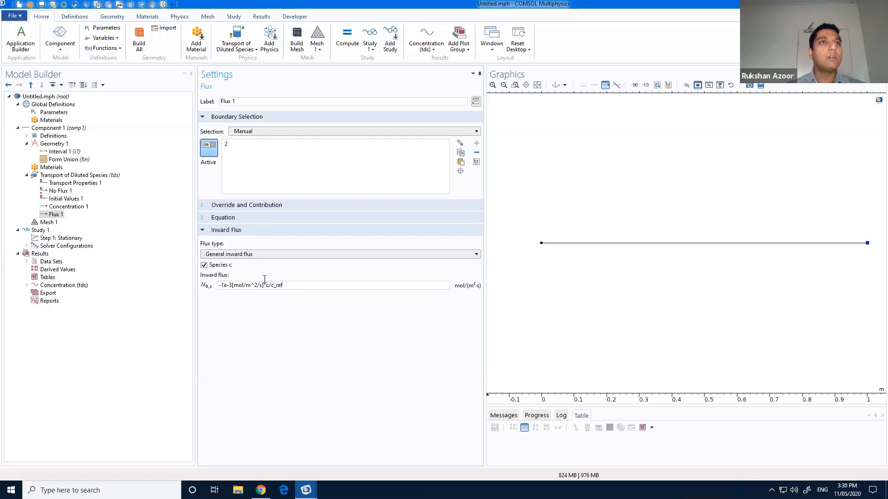
left_click(58, 238)
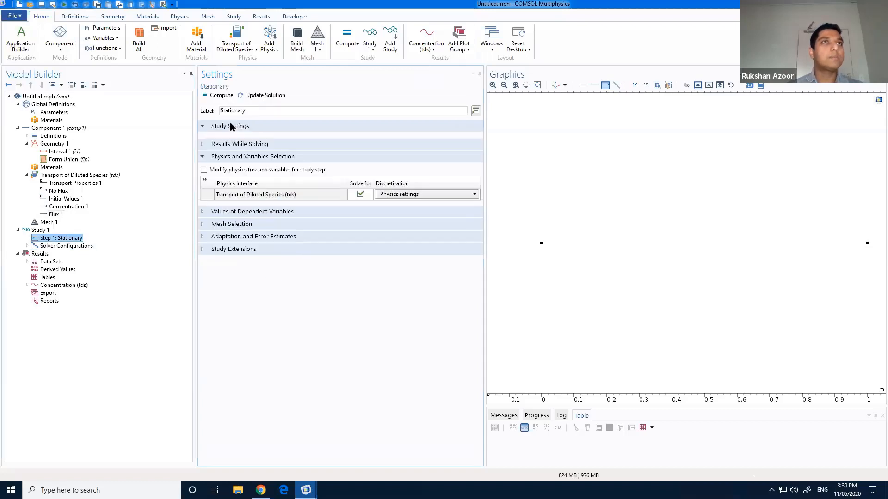
left_click(226, 95)
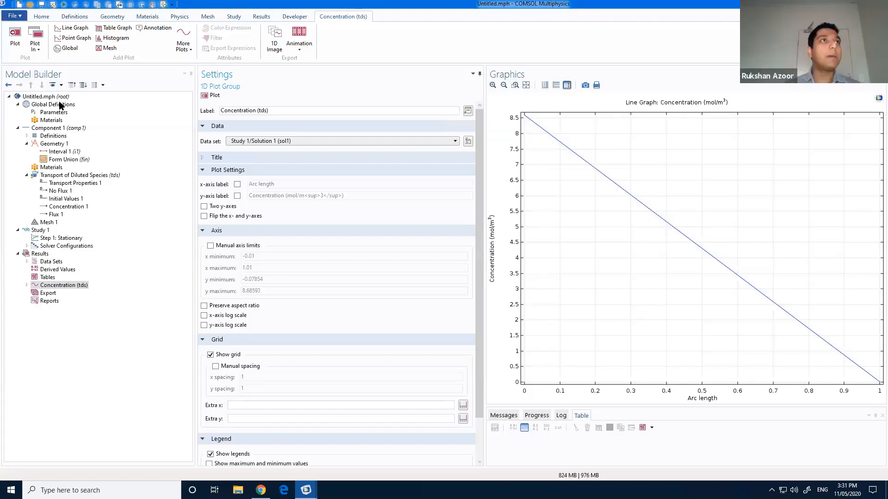
Step: Set the expression of the global parameter c_ref to 4.3*2 [mol/m^3] and select its numeric part for editing
left_click(54, 112)
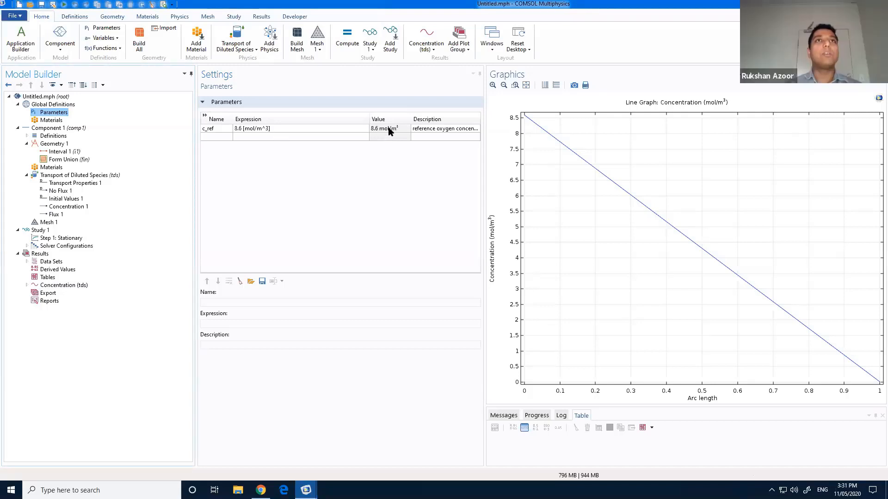
left_click(403, 129)
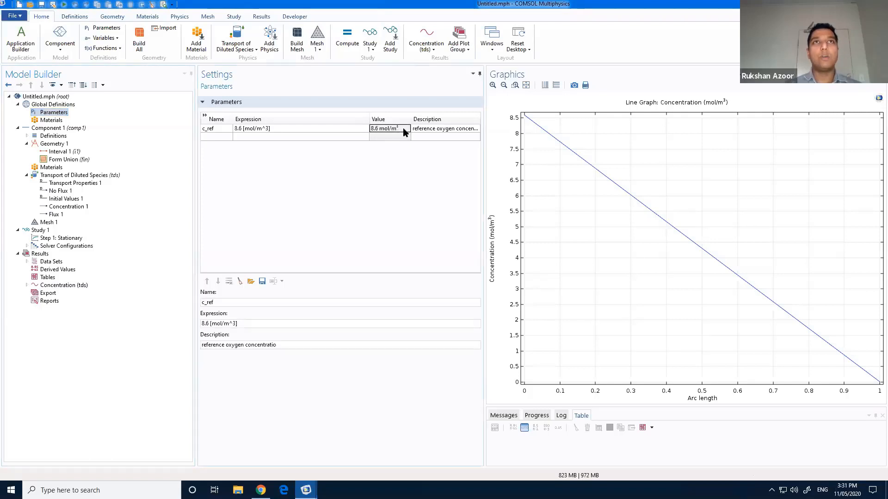
left_click(283, 129)
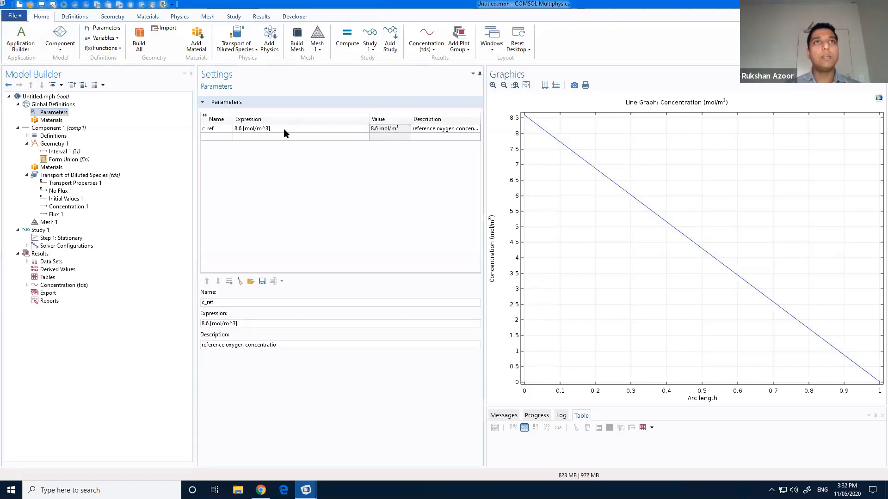
left_click(242, 131)
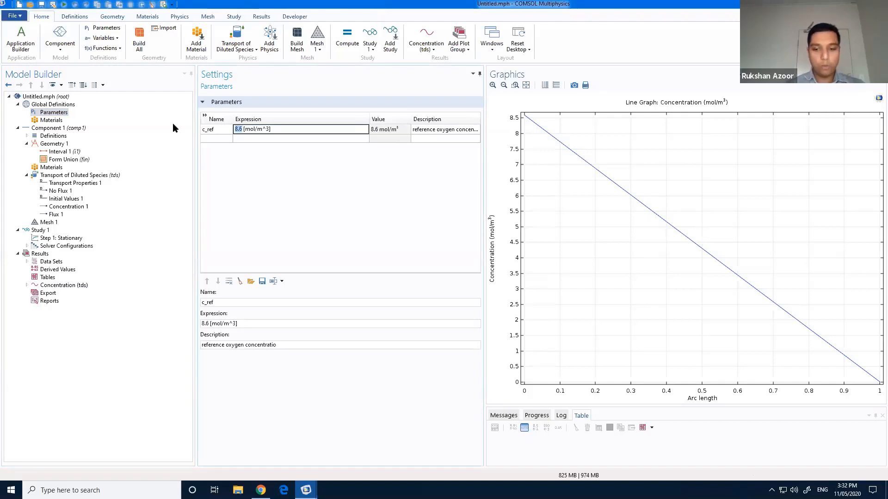
key("BackSpace")
key("BackSpace")
key("BackSpace")
type("4.3*")
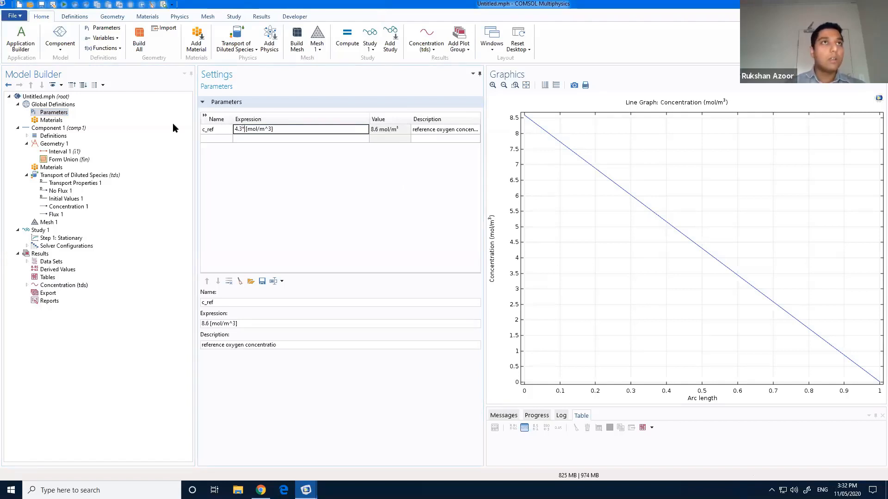
type("2")
key("Return")
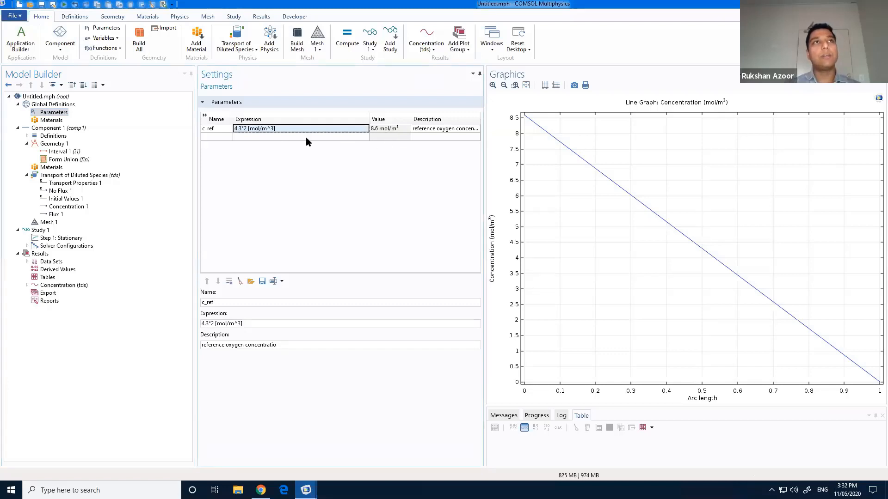
left_click(247, 130)
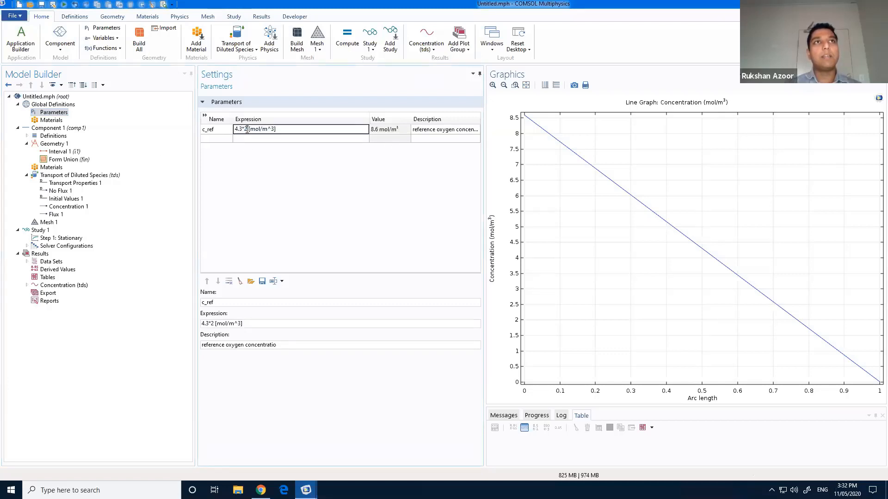
left_click_drag(217, 130, 203, 129)
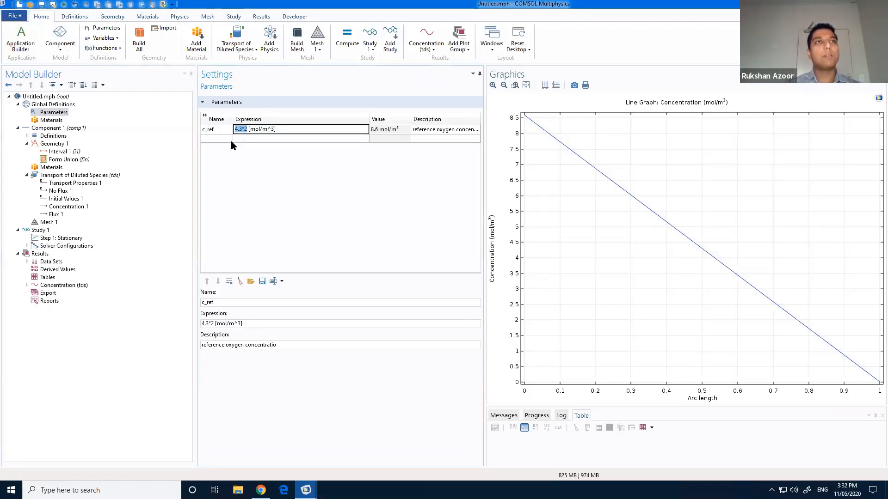
Step: Set the expression of the global parameter c_ref to 8.6 [mol/m^3]
type("8.6")
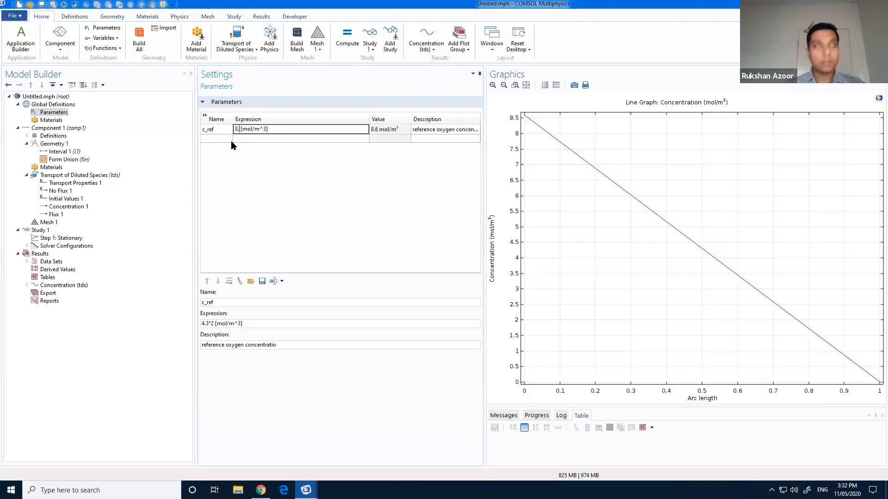
key("Return")
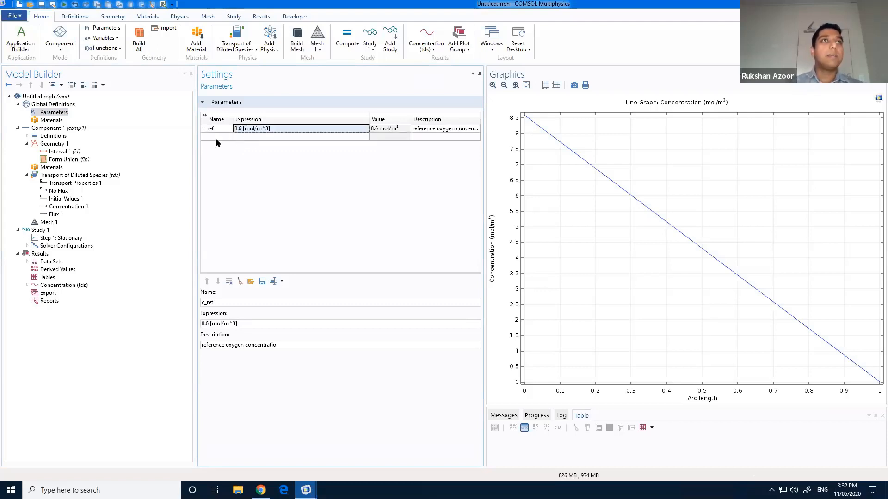
Step: Add a second global parameter named conc with the expression 2.8
left_click(215, 137)
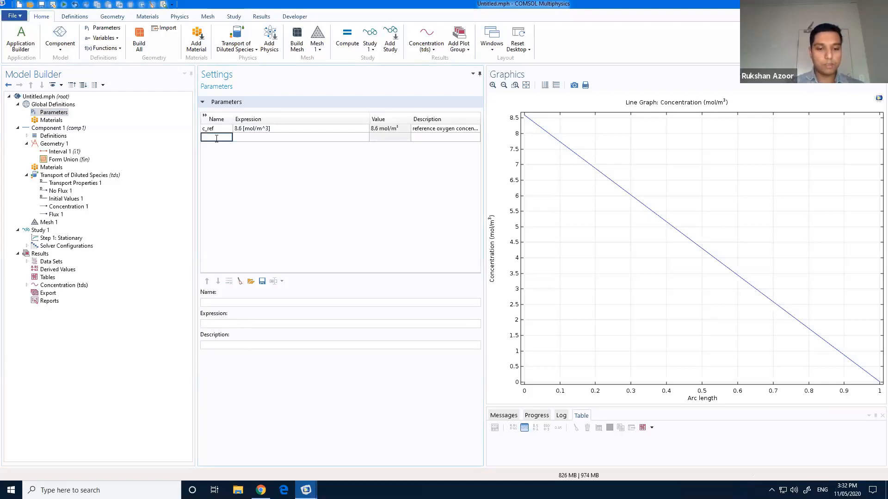
type("c")
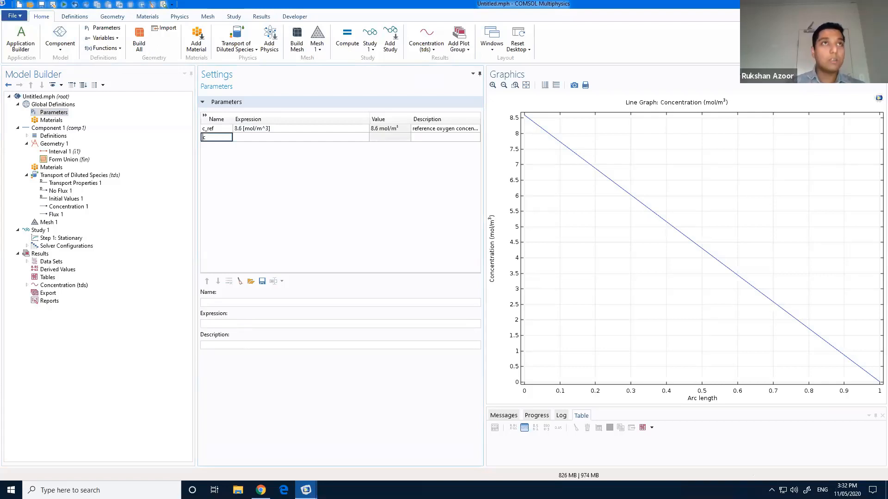
type("onc")
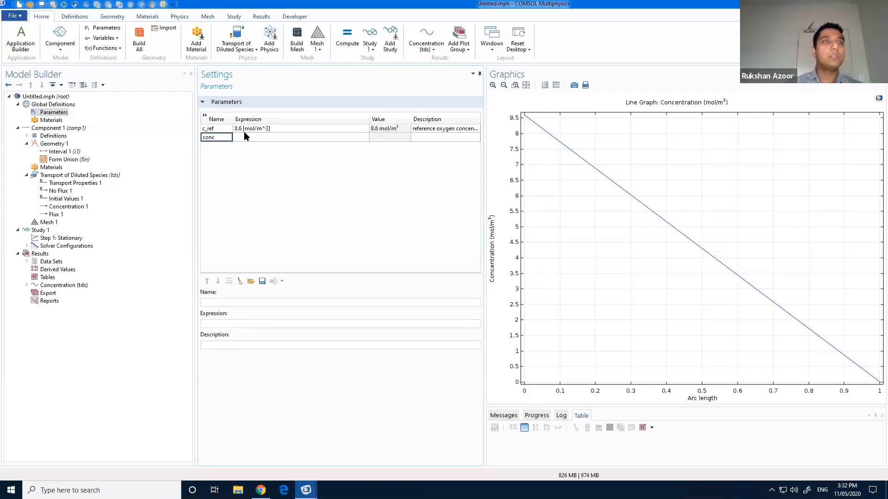
key("Tab")
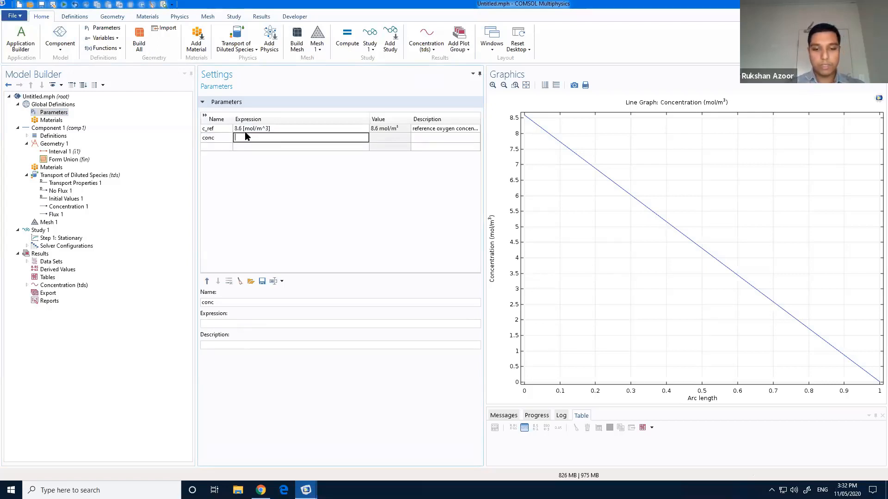
type("2.8")
key("Return")
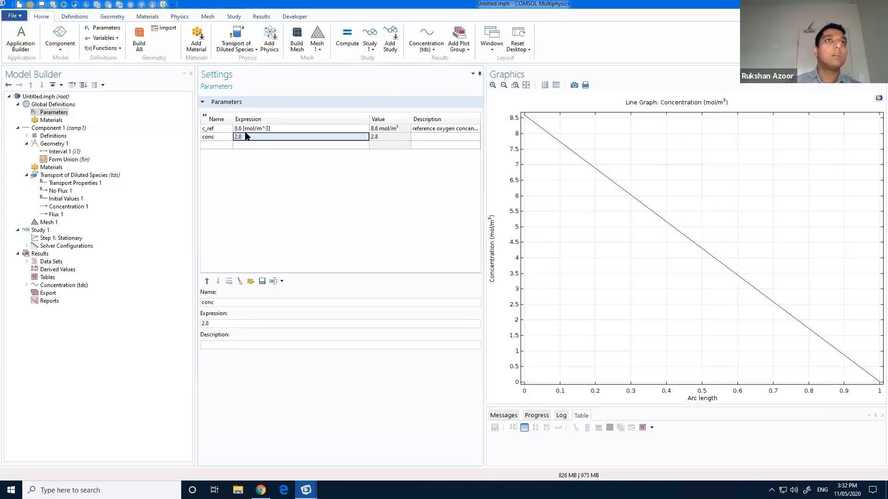
Step: Define c_ref in terms of the other parameter with the expression 2*conc[mol/m^3]
double_click(238, 129)
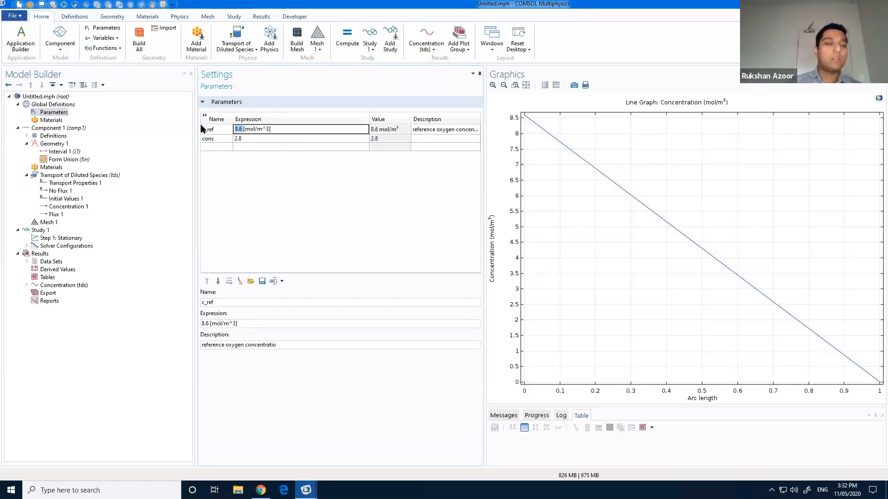
type("2*coc")
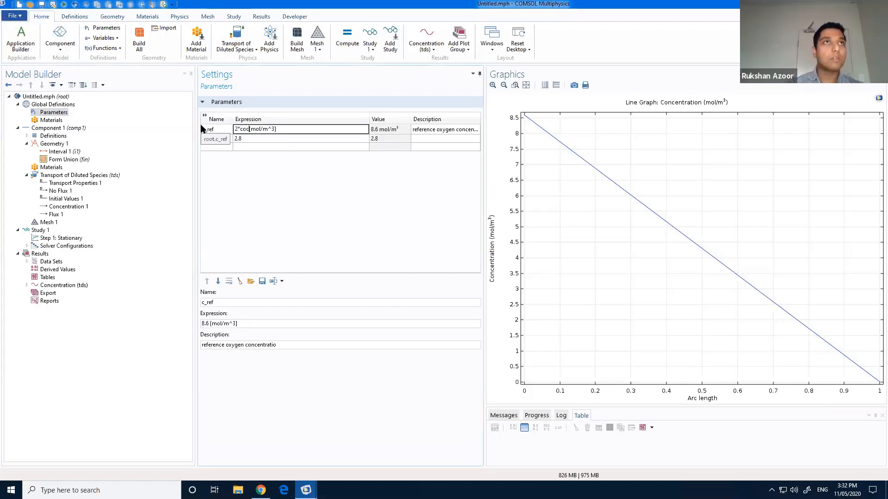
key("BackSpace")
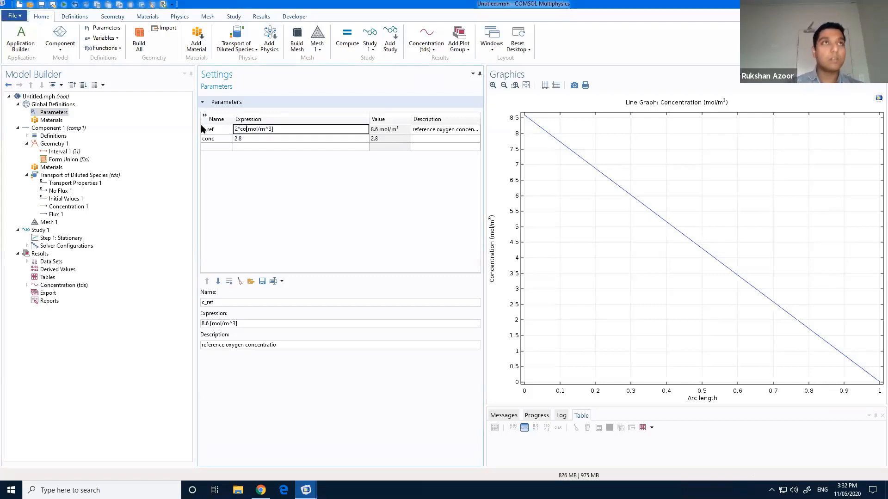
type("nc")
key("Return")
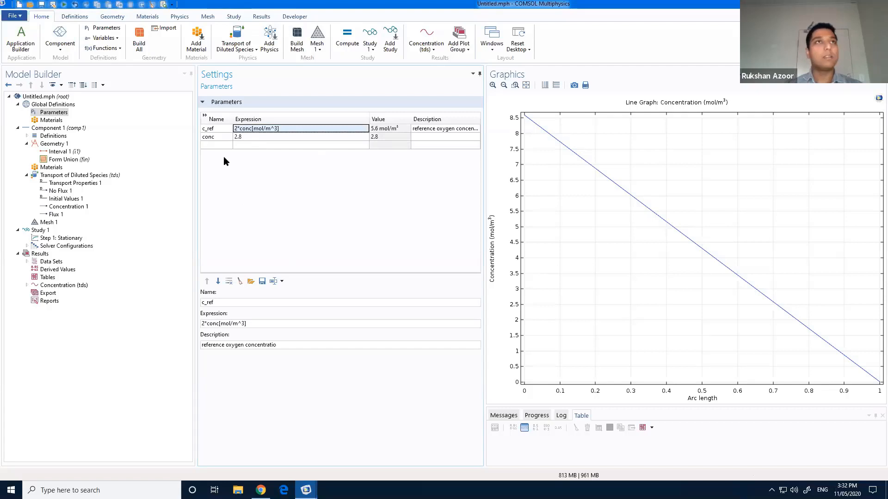
Step: Set c_ref back to 8.6 [mol/m^3] and delete the conc parameter from the table
left_click(249, 137)
left_click(252, 128)
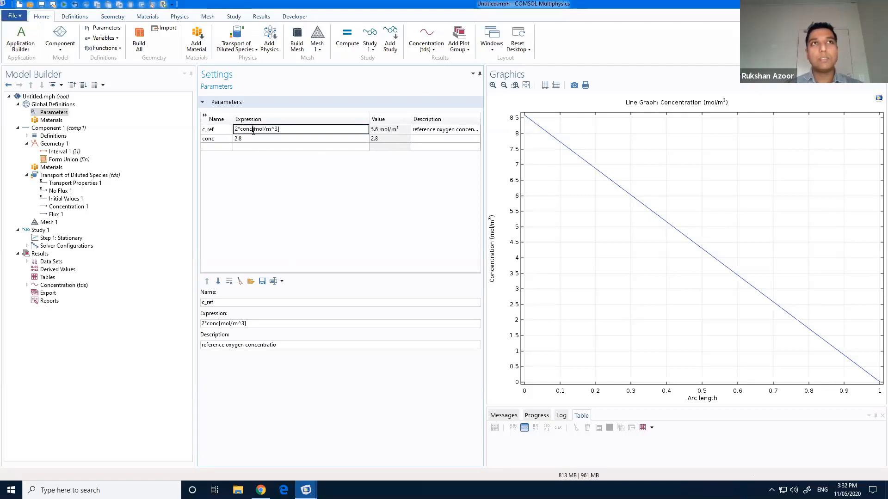
left_click_drag(252, 129, 187, 101)
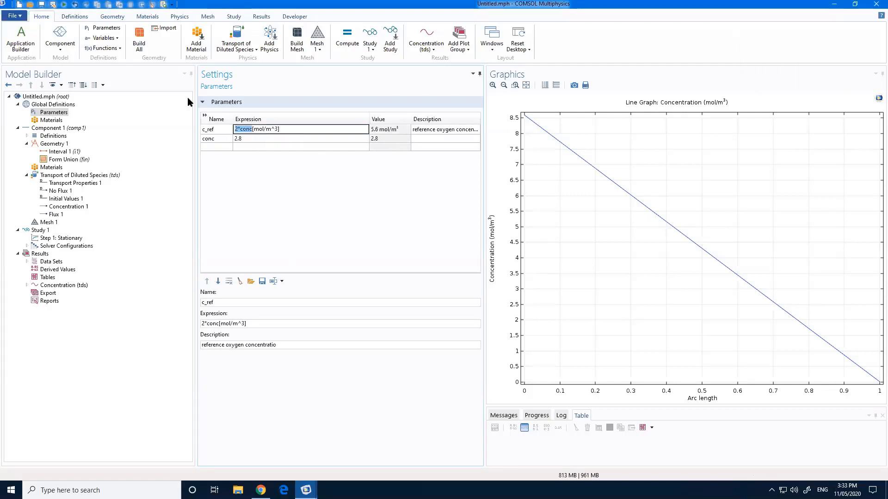
type("8.6")
key("Return")
left_click(246, 137)
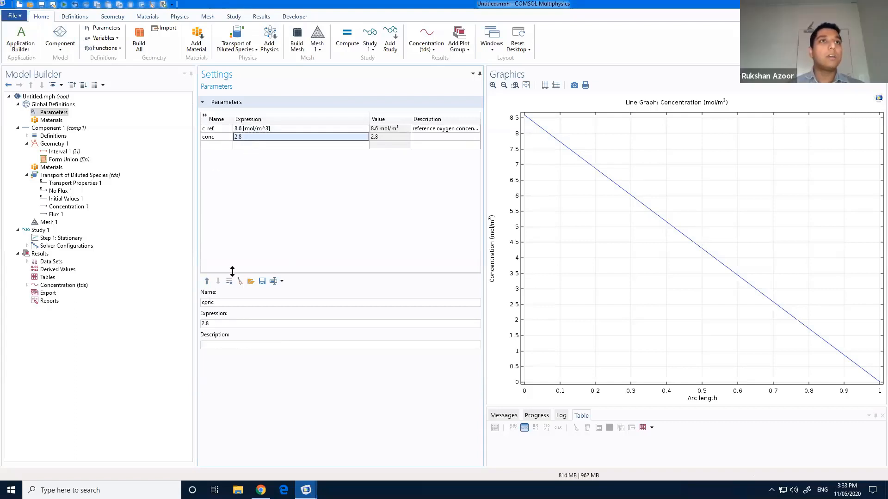
left_click(229, 281)
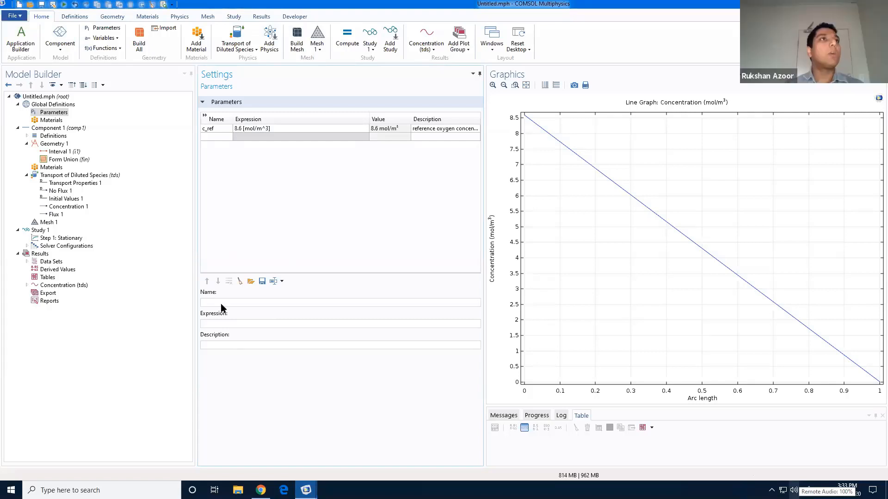
Step: View the settings of the Transport of Diluted Species interface in Component 1
left_click(35, 136)
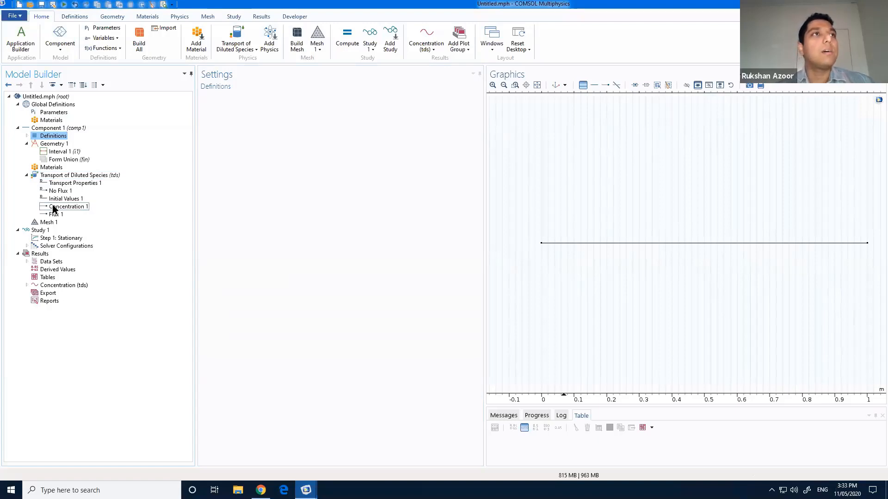
left_click(104, 175)
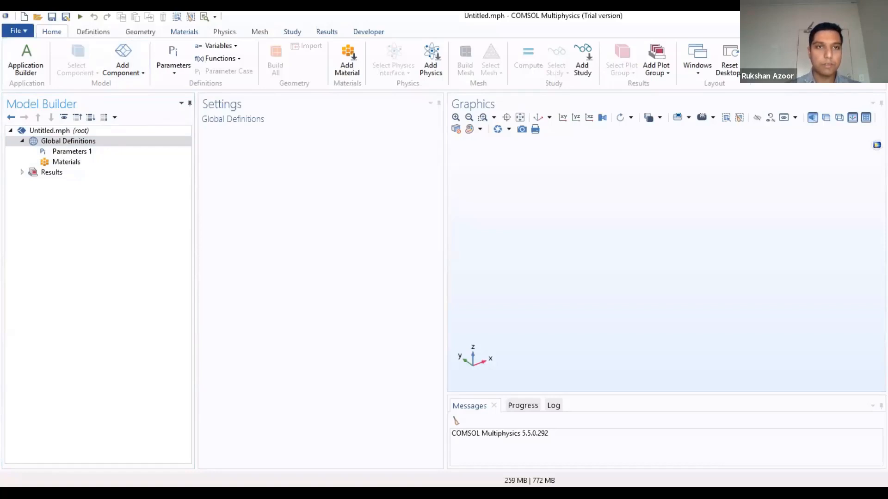
Step: Start a new model with the Model Wizard and choose the 1D space dimension
left_click(84, 178)
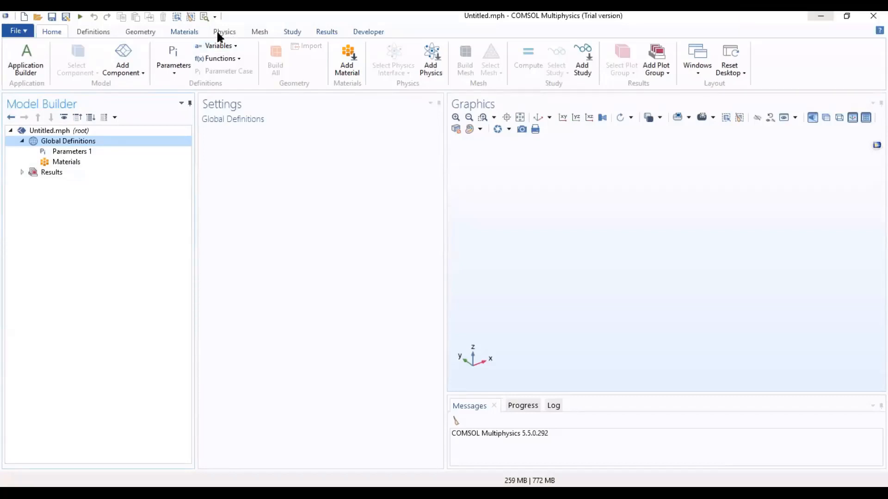
left_click(18, 29)
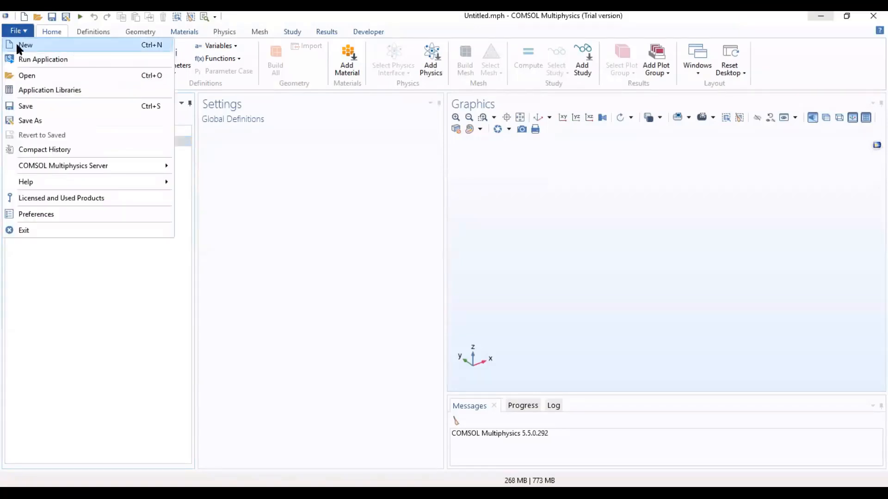
left_click(23, 45)
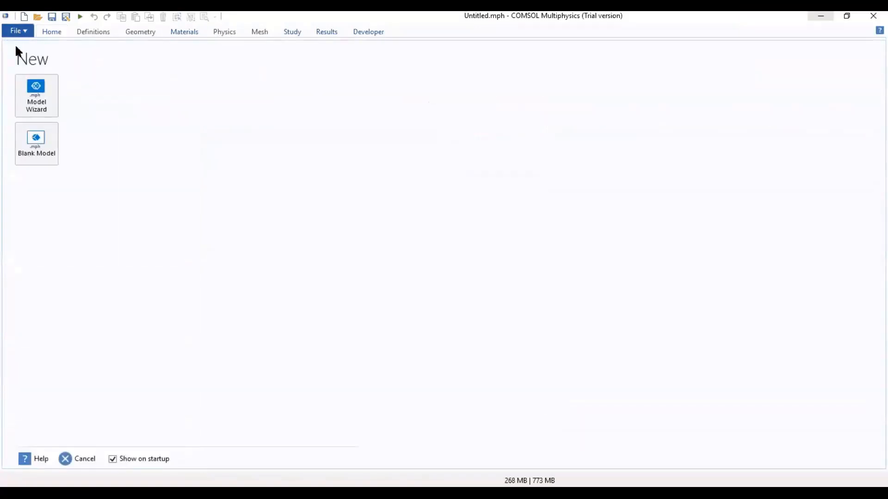
left_click(36, 96)
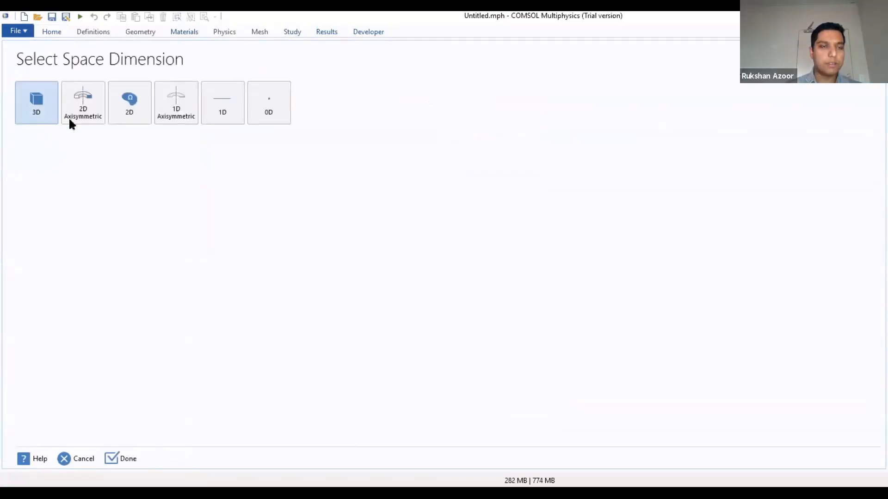
left_click(219, 104)
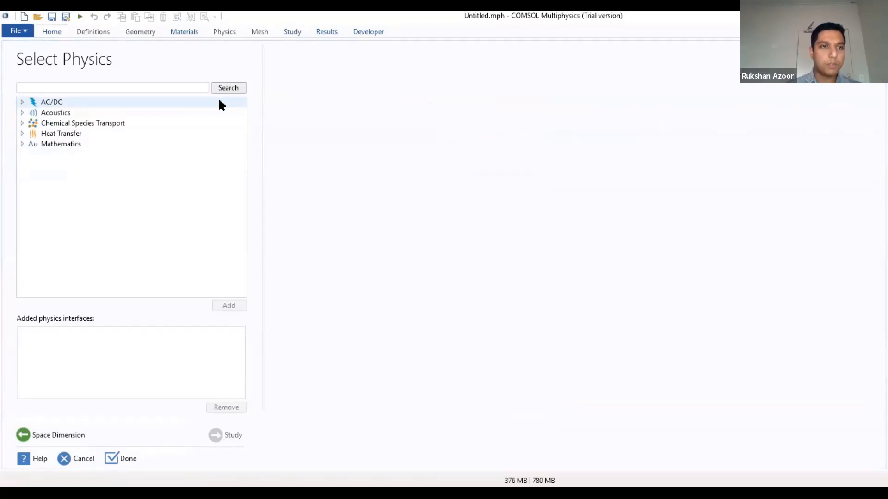
Step: Add the Transport of Diluted Species (tds) interface from Chemical Species Transport to the new 1D model
left_click(90, 123)
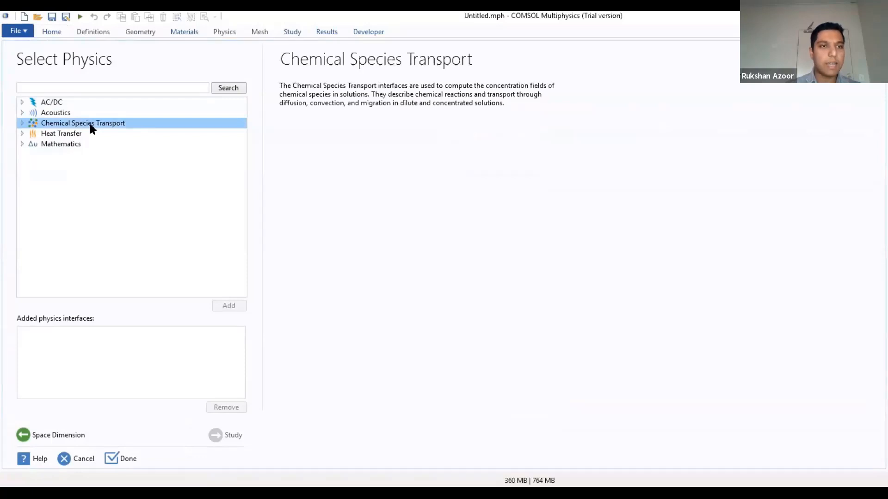
left_click(22, 123)
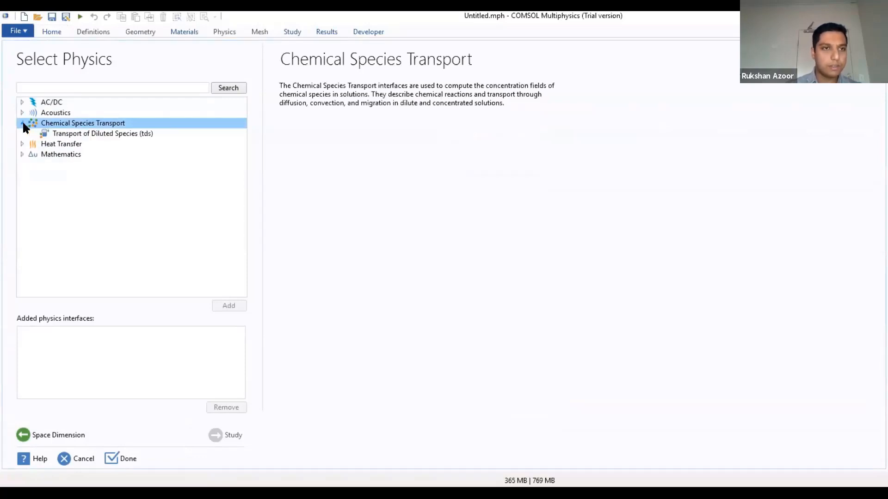
left_click(64, 134)
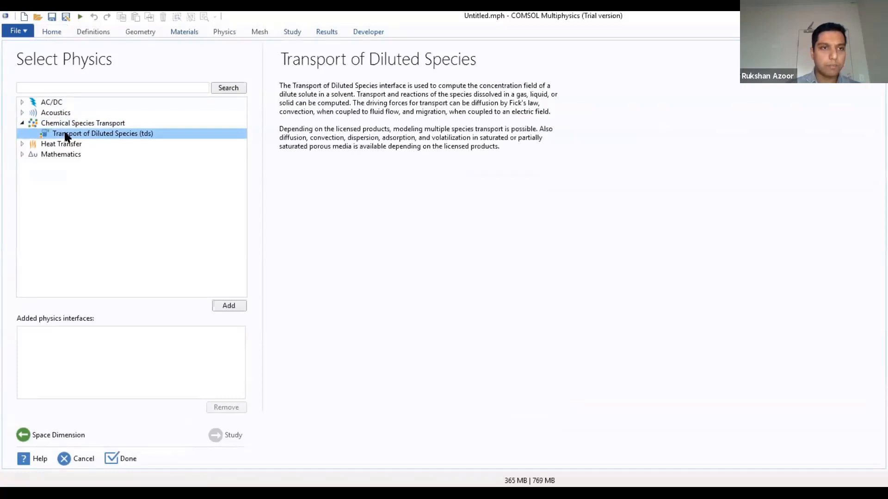
left_click(228, 306)
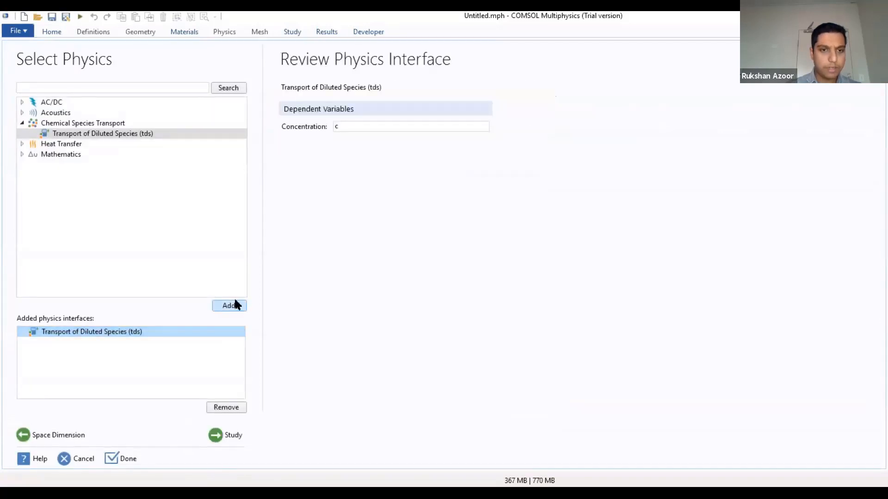
Step: Choose a Stationary study for the 1D model and finish the Model Wizard
left_click(230, 437)
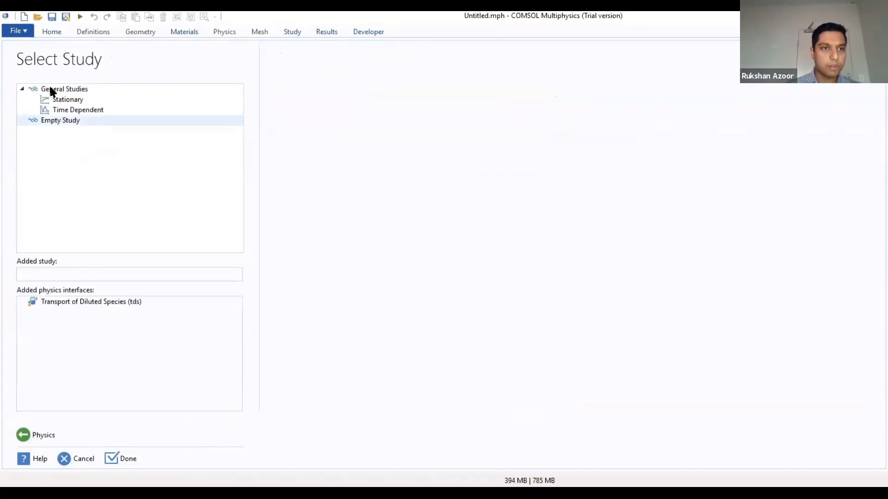
left_click(77, 102)
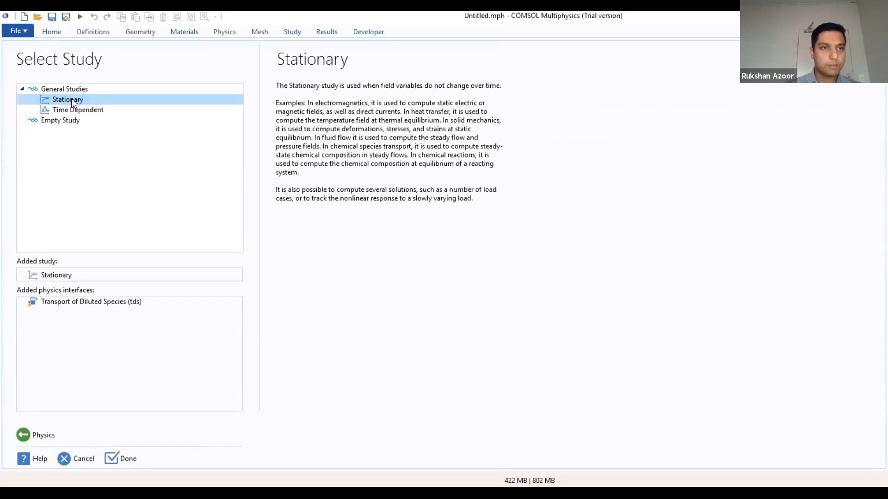
left_click(110, 457)
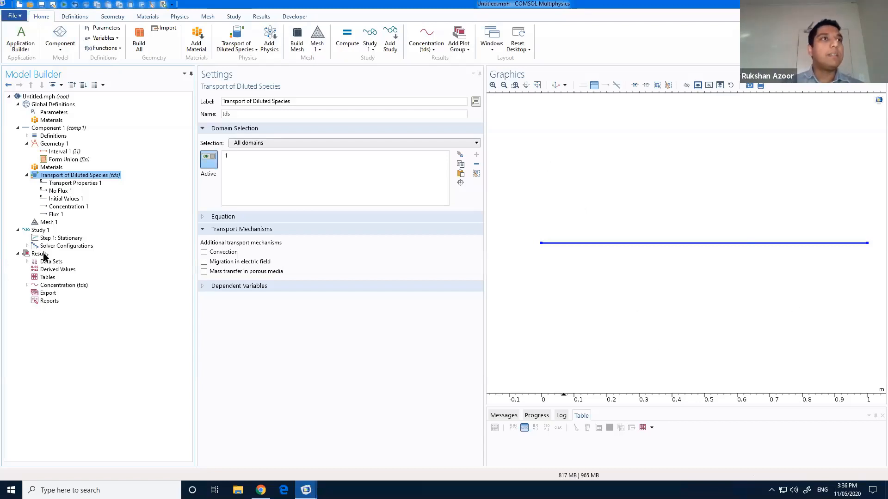
Step: Review the inward flux expression of Flux 1 under Transport of Diluted Species
left_click(55, 214)
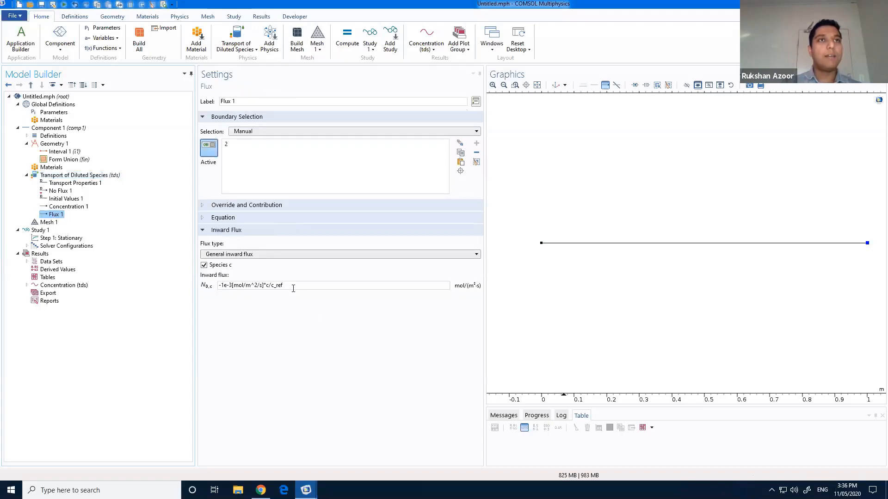
double_click(264, 286)
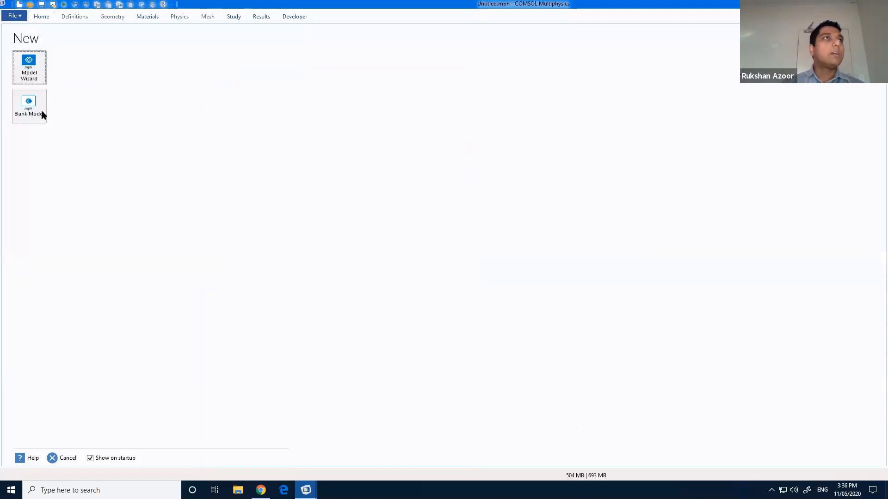
Step: Start a 2D model with the Model Wizard and add the Transport of Diluted Species (tds) interface
left_click(29, 67)
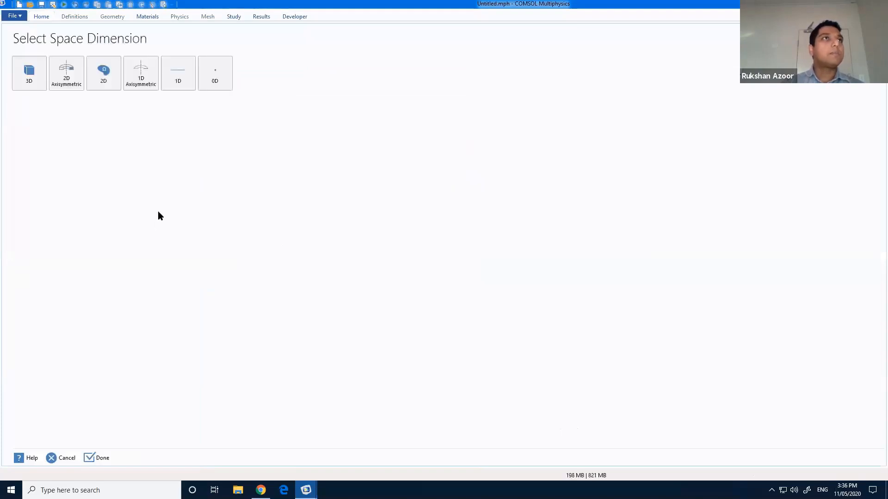
left_click(105, 79)
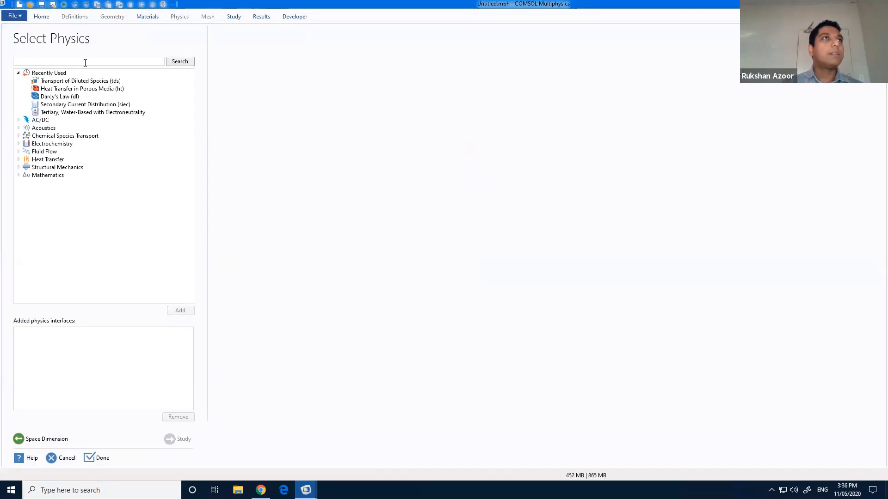
left_click(72, 81)
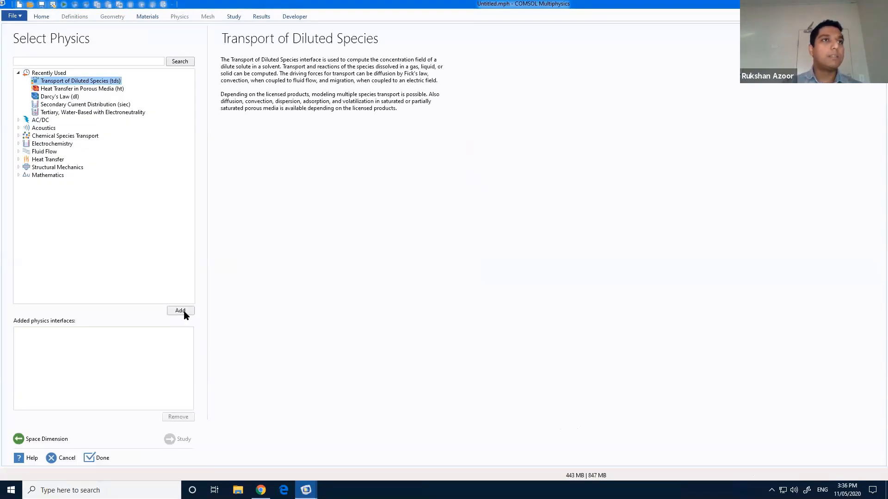
left_click(182, 311)
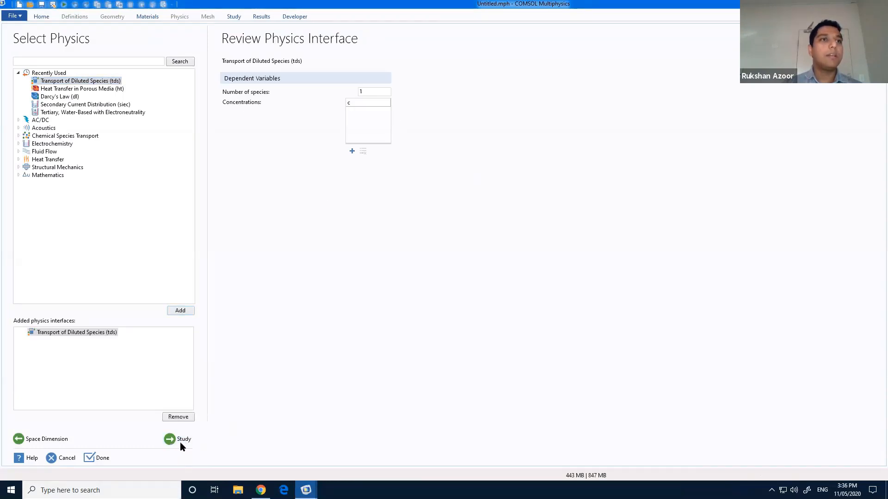
Step: Choose a Stationary study for the 2D model and finish the Model Wizard
left_click(181, 442)
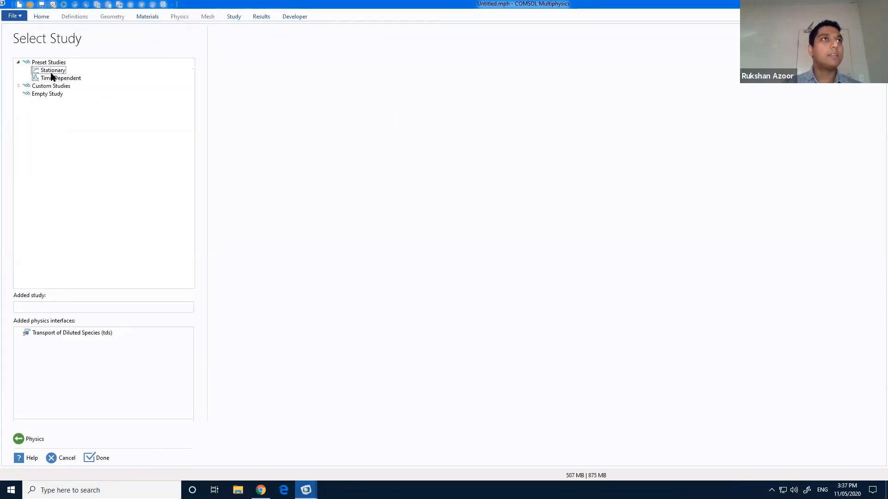
left_click(52, 71)
left_click(98, 458)
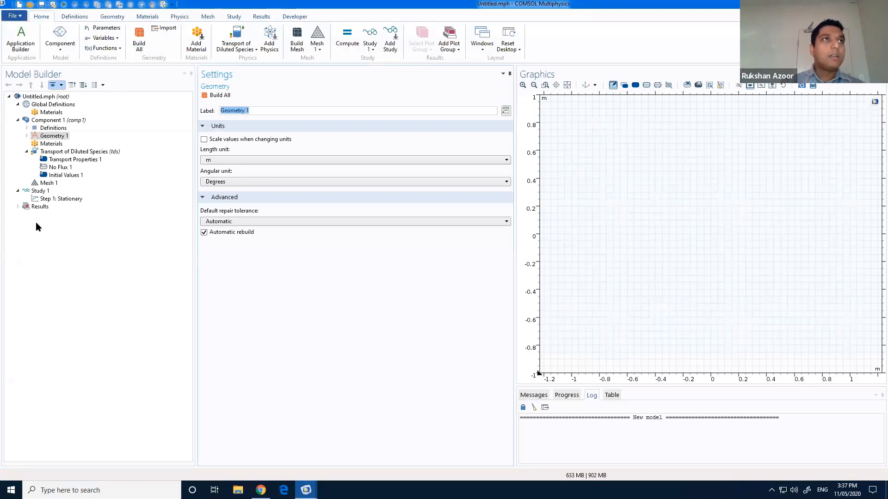
right_click(62, 152)
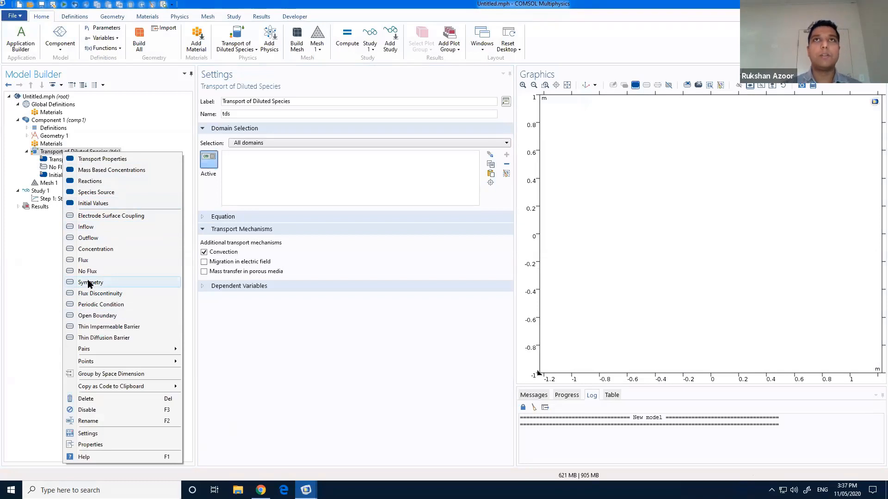
left_click(39, 263)
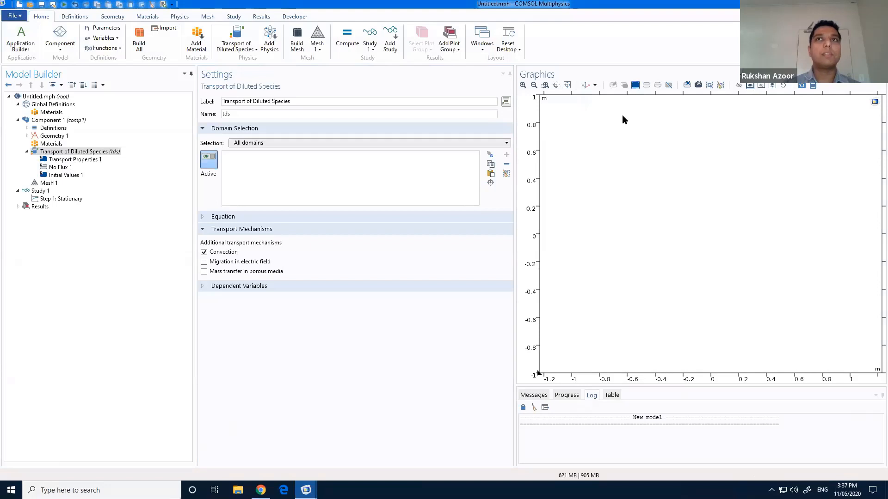
Step: Add a rectangle 2 m wide to Geometry 1 and build all objects
left_click(59, 137)
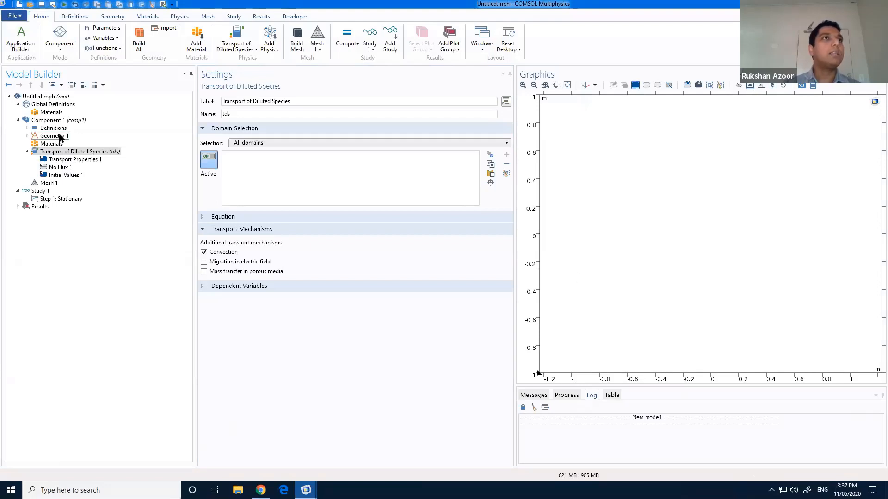
right_click(60, 138)
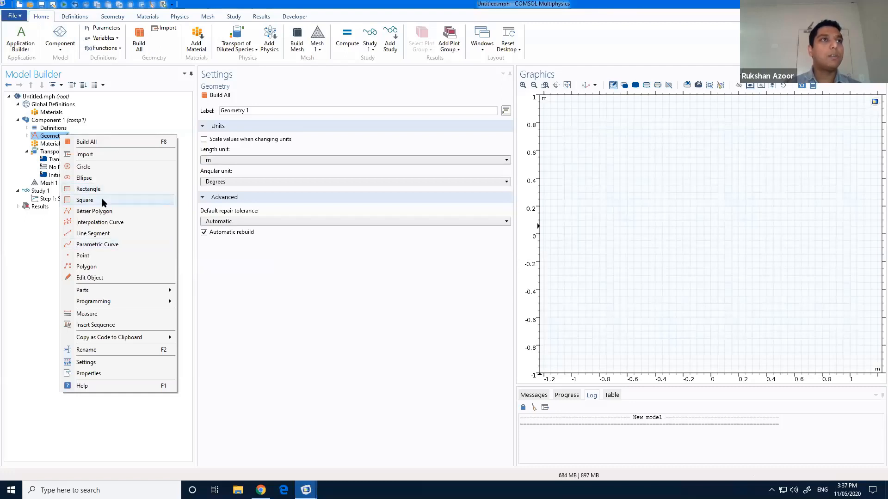
left_click(97, 188)
double_click(233, 170)
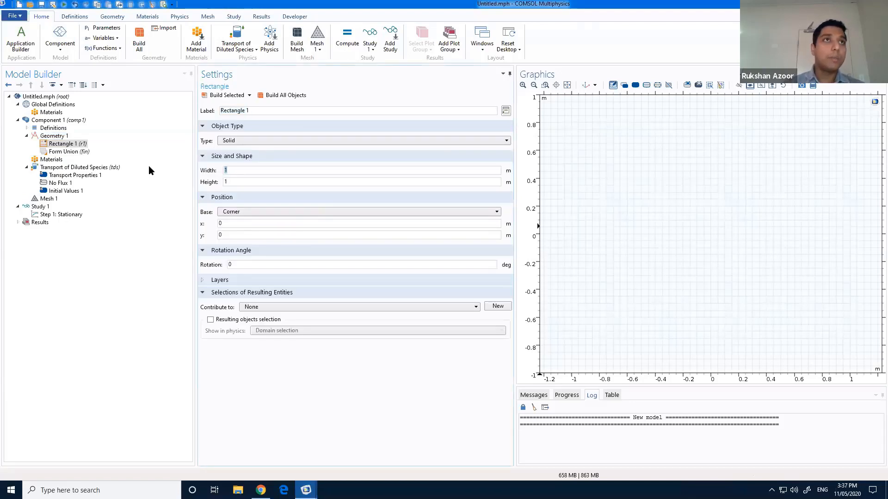
type("2")
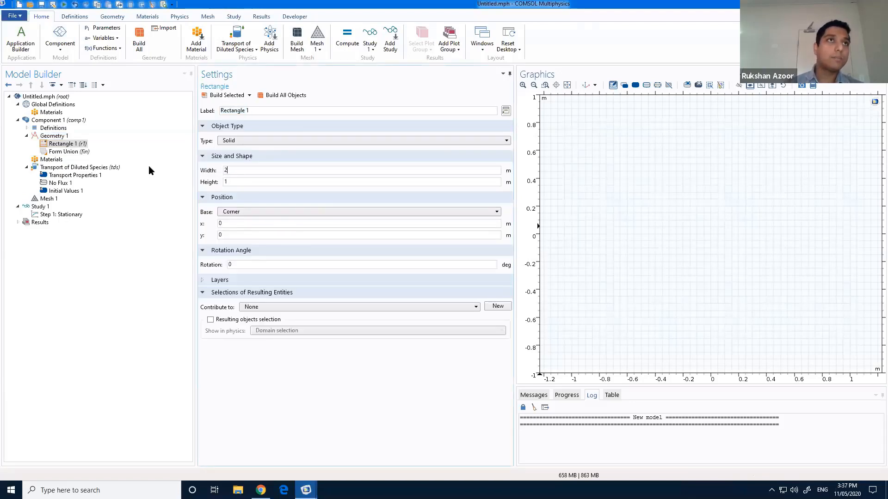
left_click(292, 93)
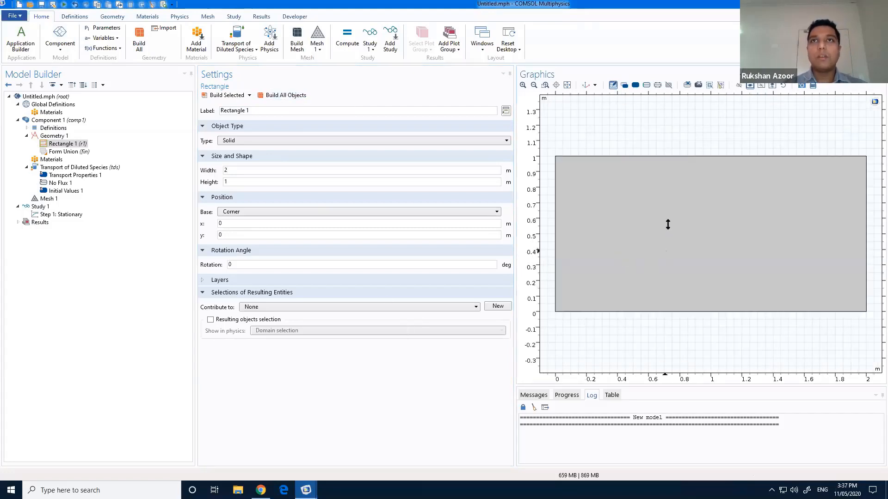
scroll(691, 230, "down", 2)
scroll(698, 241, "up", 1)
scroll(681, 248, "down", 1)
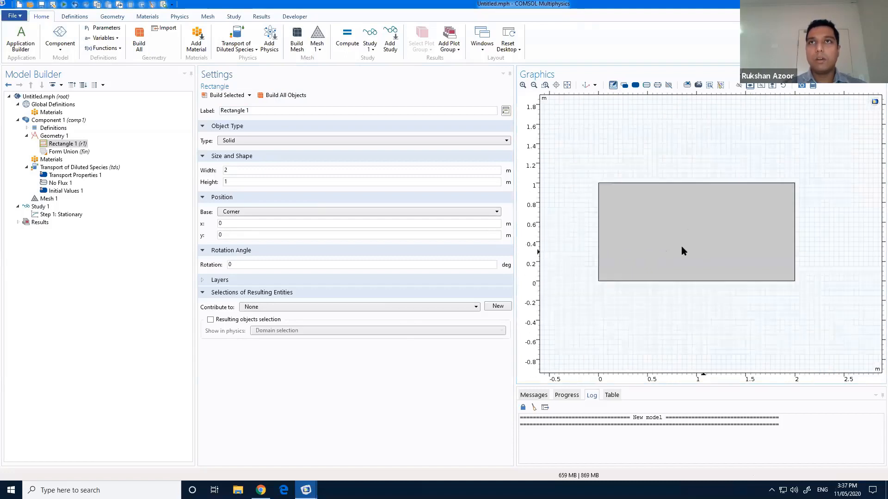
scroll(687, 251, "up", 2)
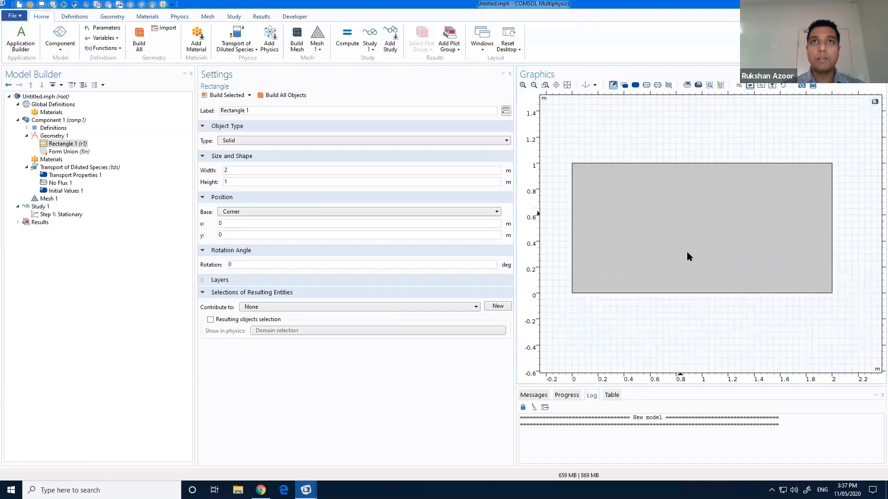
scroll(747, 234, "down", 1)
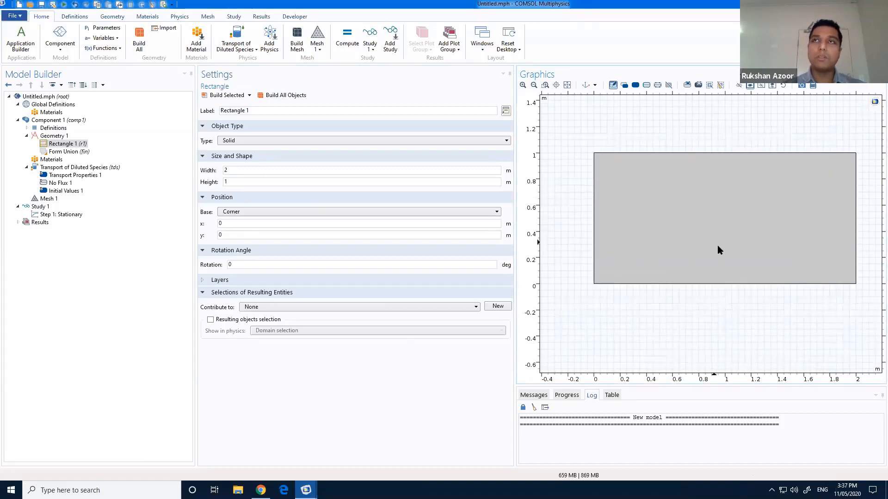
right_click_drag(743, 230, 717, 245)
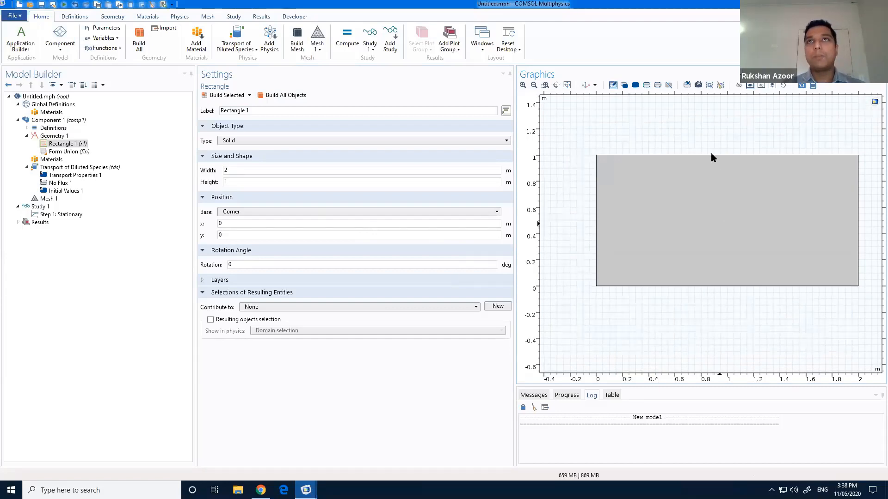
Step: Add a point at x = 1 m, y = 1 m on the rectangle's upper edge and build all objects
right_click(52, 137)
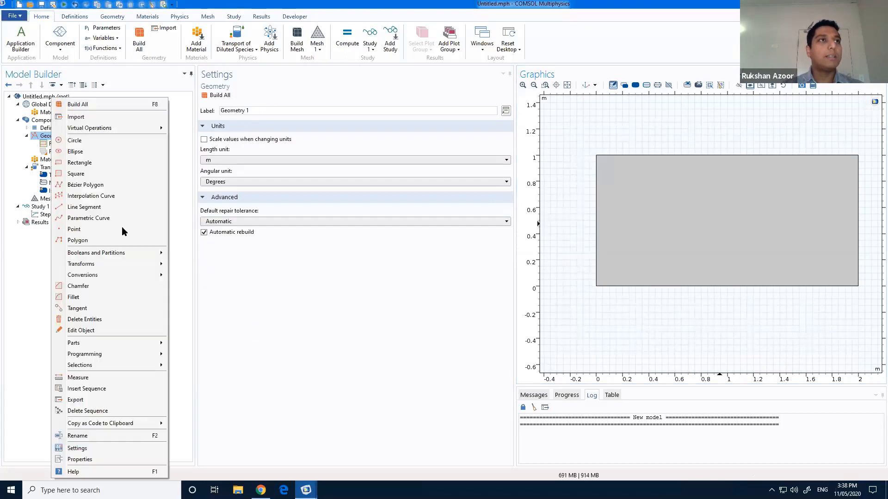
left_click(104, 226)
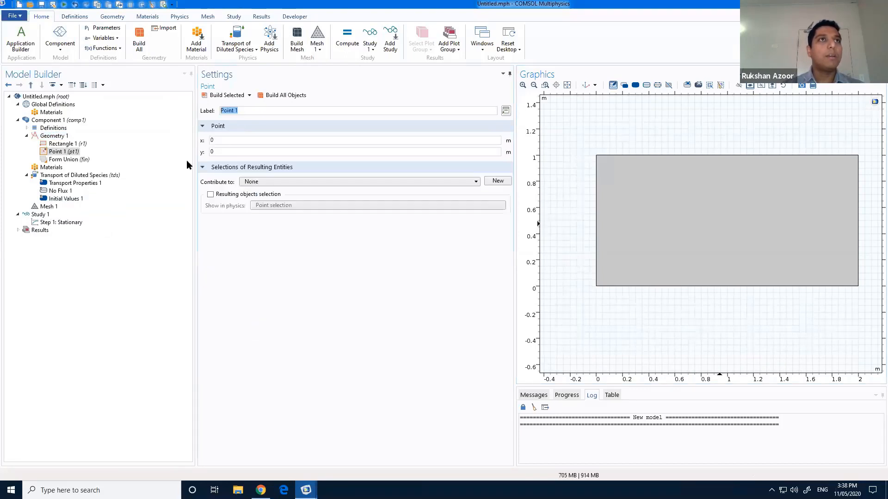
left_click(215, 140)
key("BackSpace")
type("1")
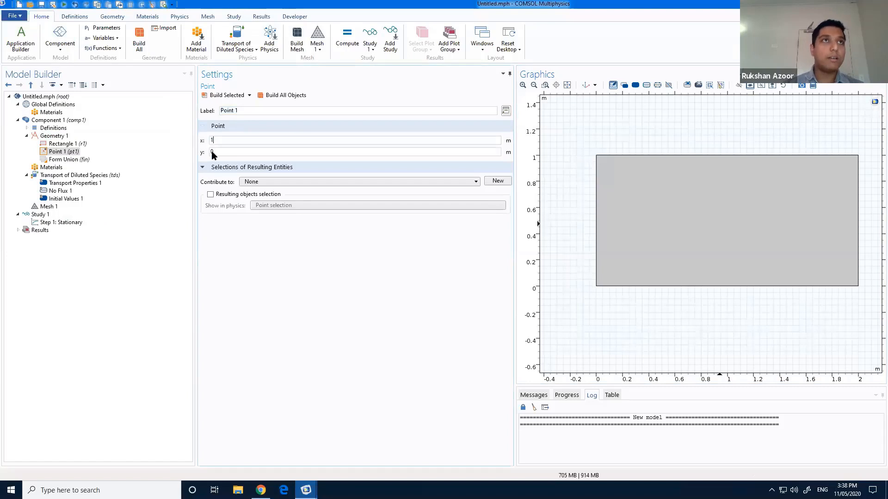
left_click(213, 152)
key("BackSpace")
type("1")
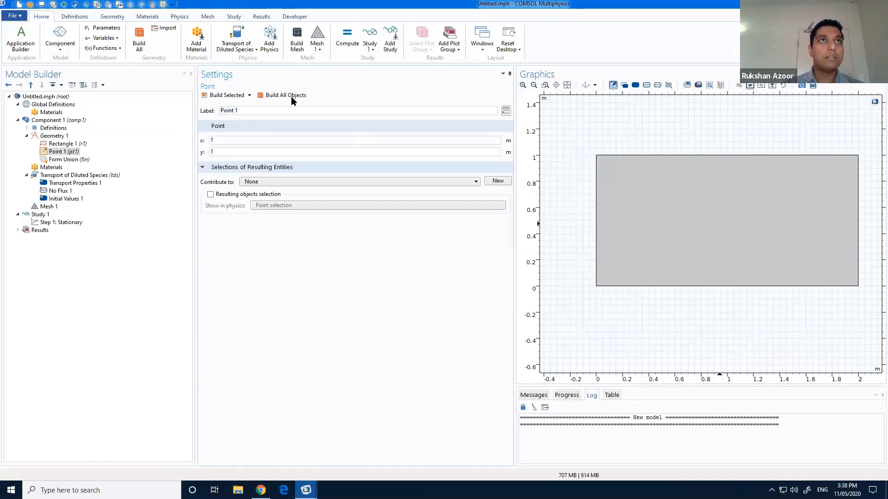
left_click(285, 95)
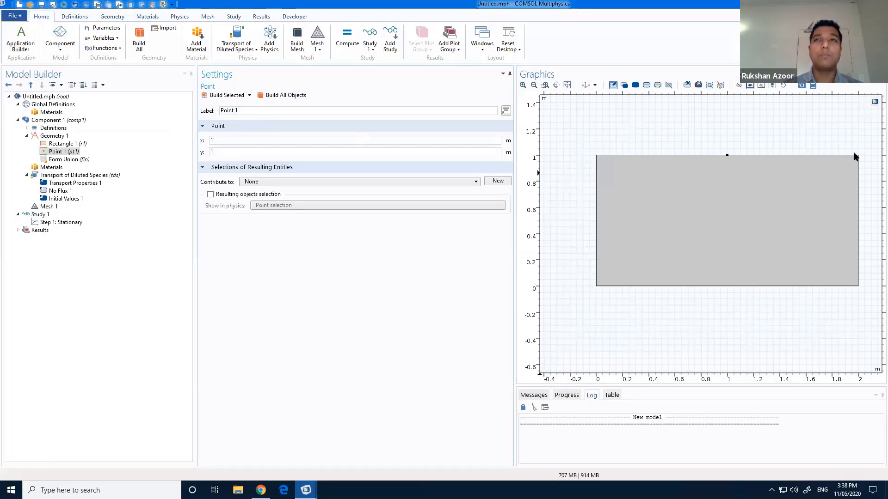
left_click_drag(755, 207, 745, 214)
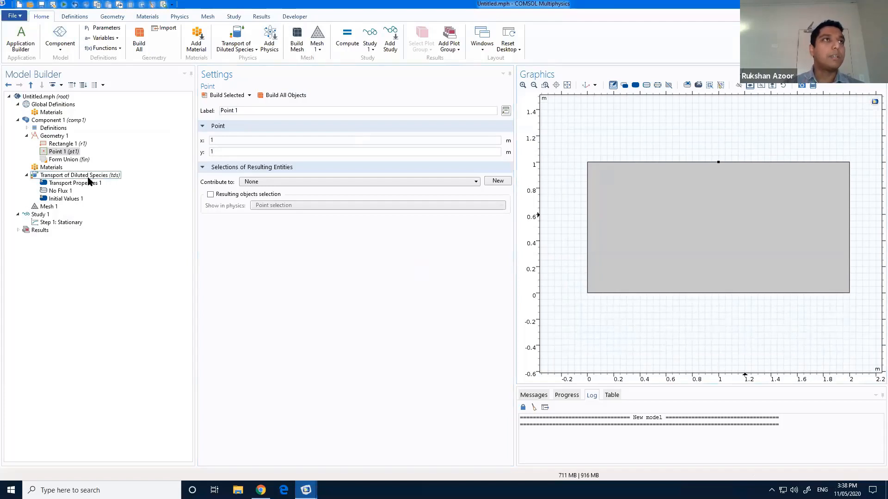
Step: Define a global parameter c_ref with the expression 8.6 [mol/m^3]
left_click(102, 28)
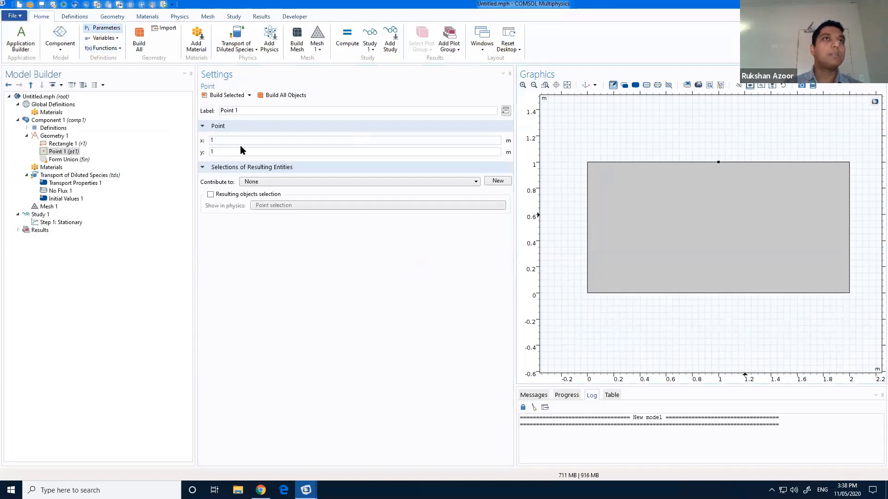
left_click(219, 130)
type("c")
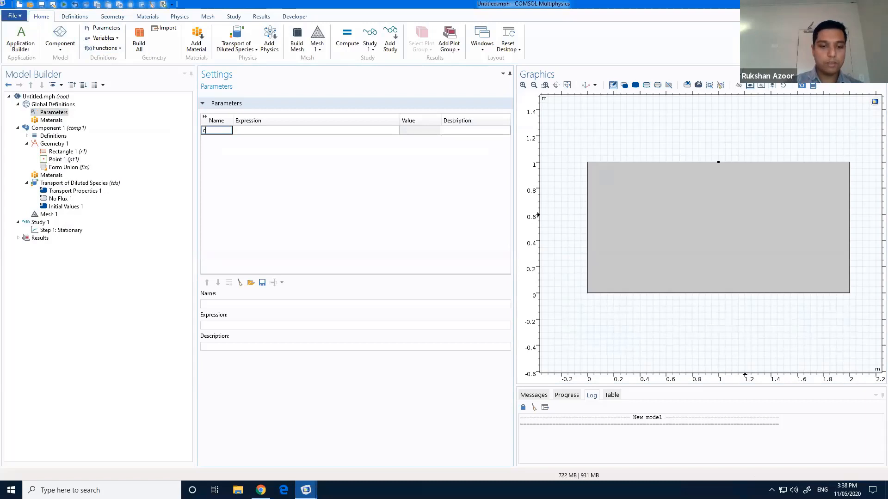
type("_ref")
left_click(246, 130)
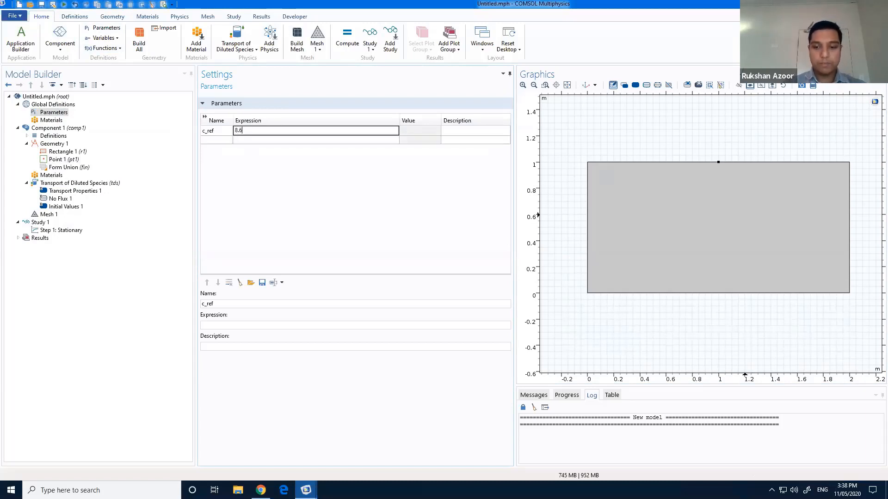
type("8.6 []mol")
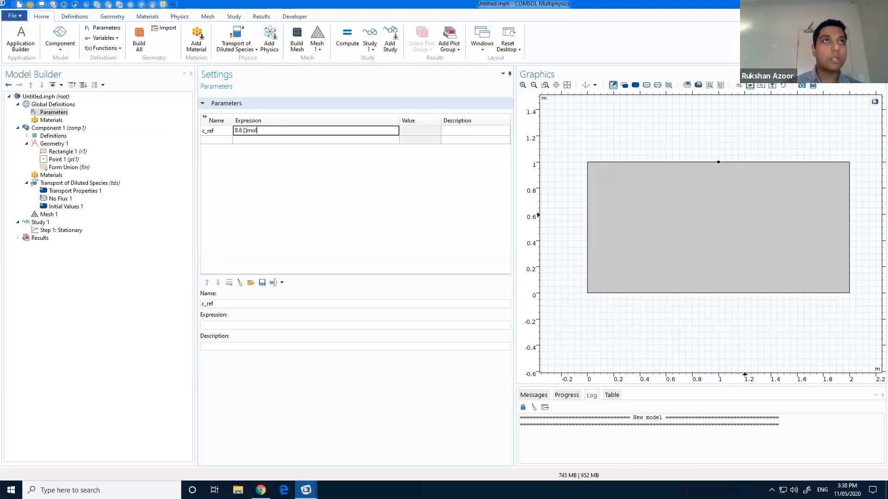
key("BackSpace")
key("BackSpace")
key("BackSpace")
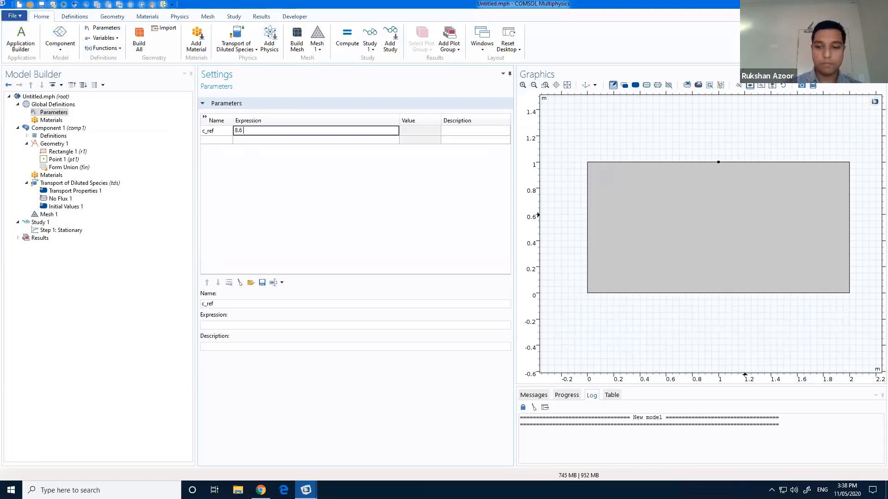
type("[mol/m^3")
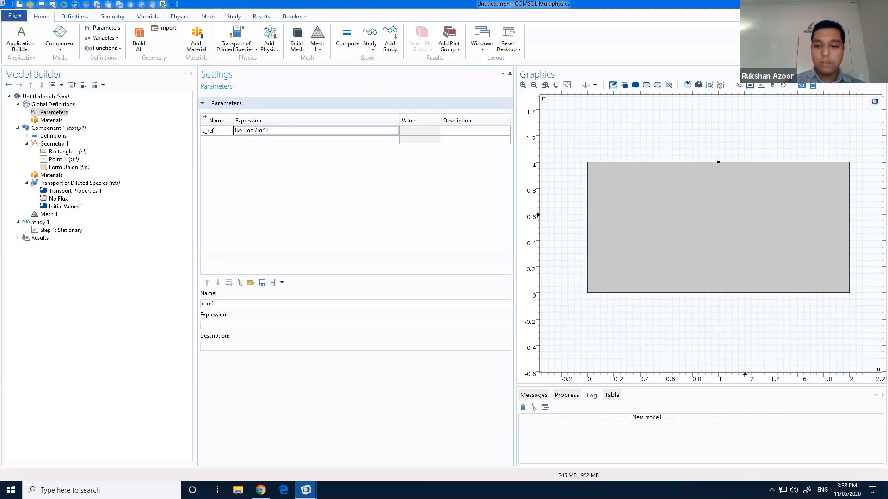
key("Return")
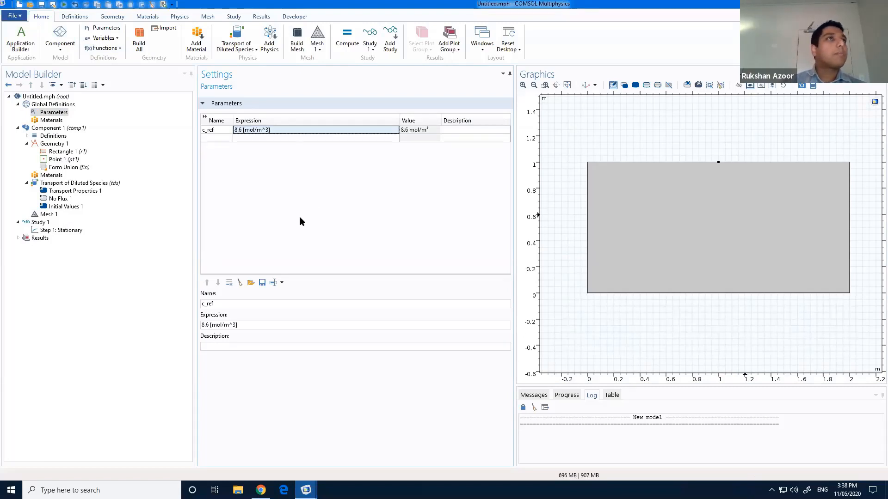
left_click(300, 217)
Step: Turn off convection for Transport of Diluted Species and set the diffusion coefficient in Transport Properties 1 to 1e-7[m^2/s]
left_click(81, 184)
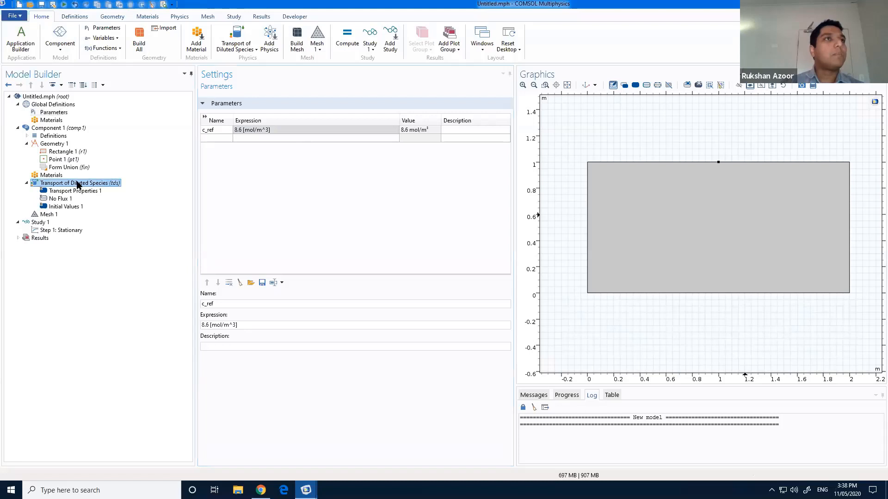
left_click(204, 253)
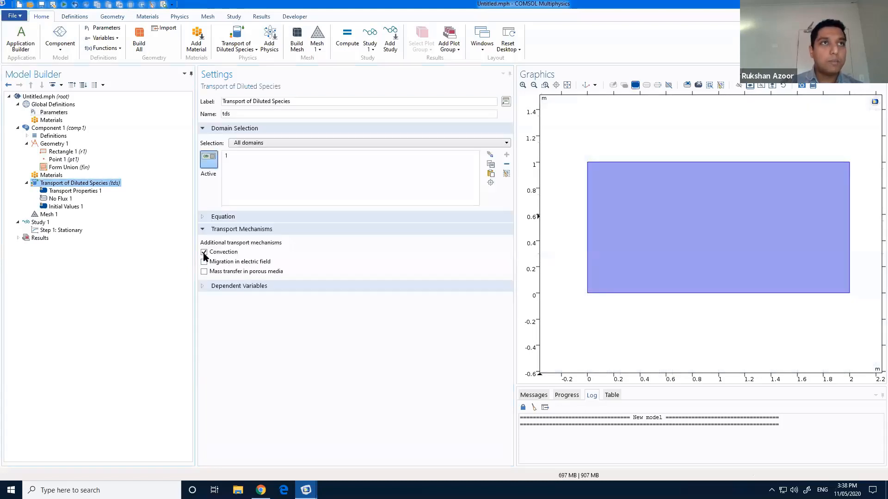
left_click(74, 191)
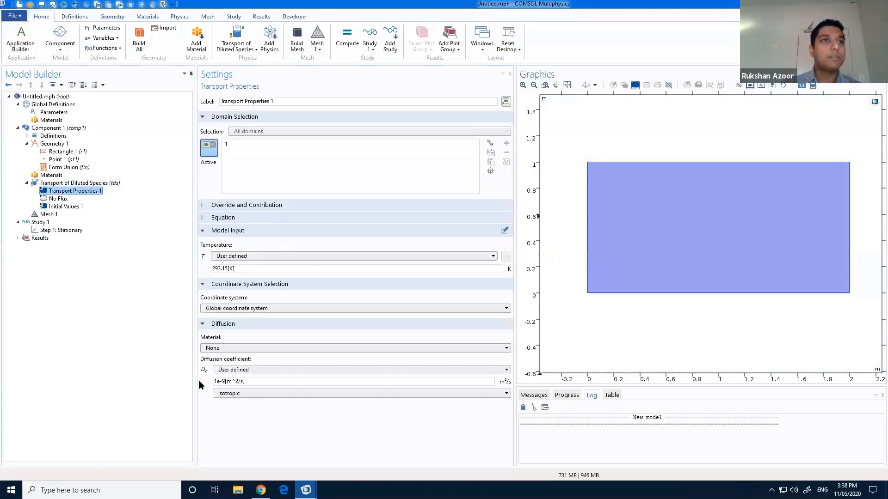
left_click(224, 382)
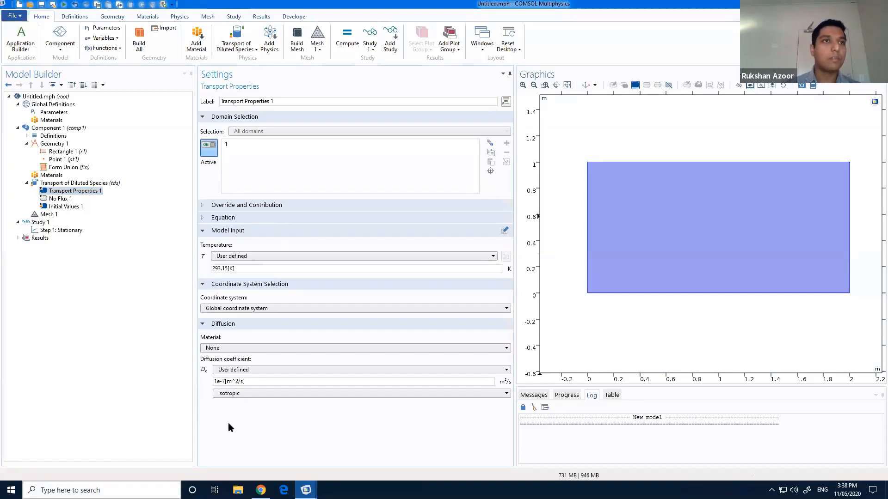
Step: Add a Concentration boundary condition and assign it to the right half of the rectangle's upper edge
left_click(68, 183)
right_click(67, 184)
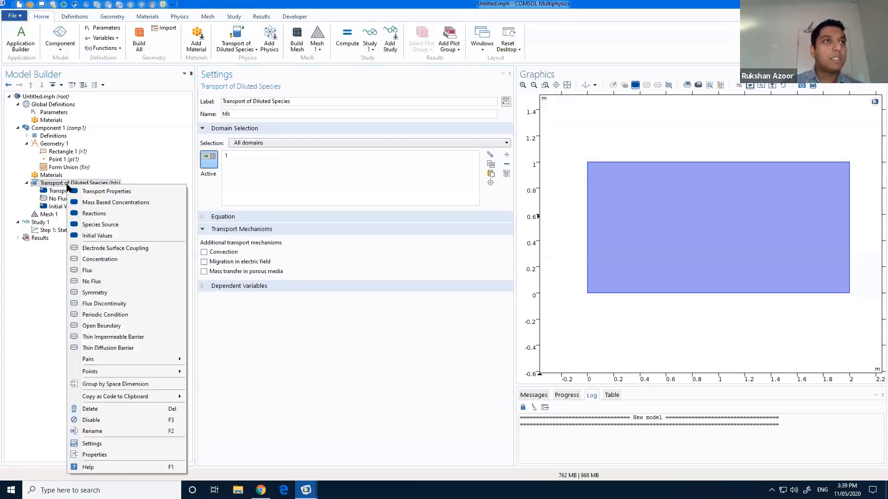
left_click(111, 259)
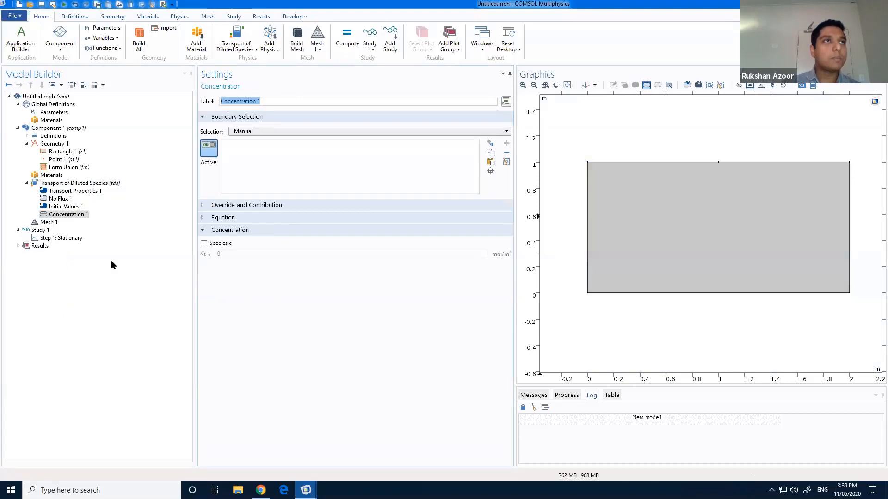
left_click(773, 163)
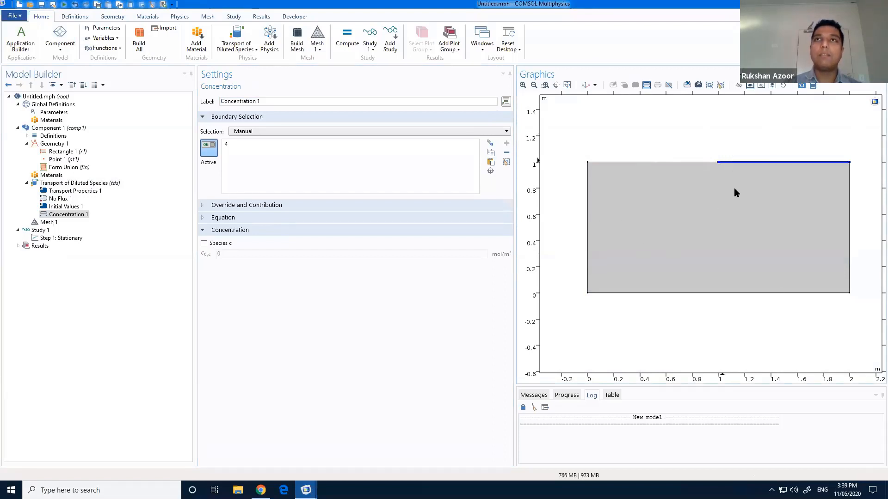
Step: Add a Flux boundary condition to Transport of Diluted Species and assign it to the rectangle's lower edge
right_click(74, 184)
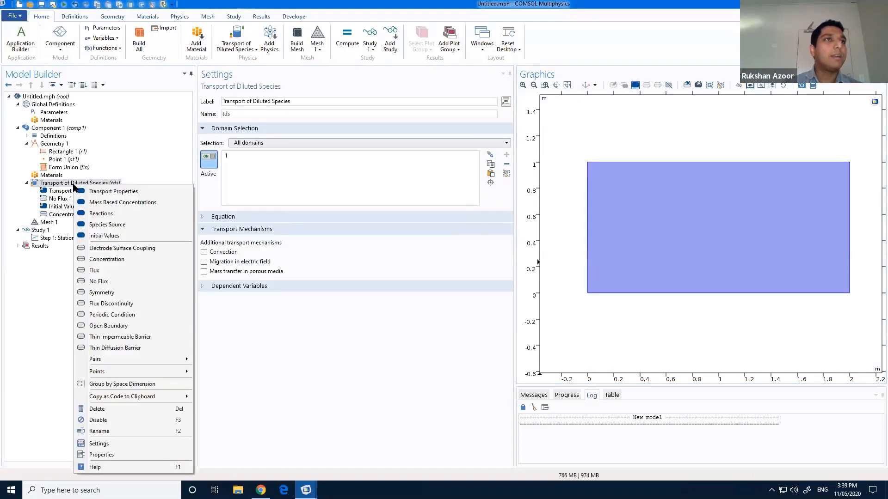
left_click(100, 273)
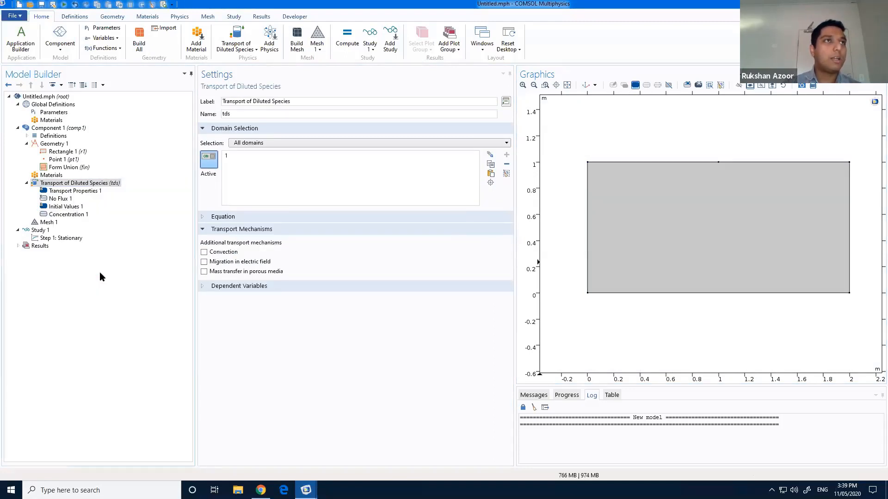
left_click(681, 293)
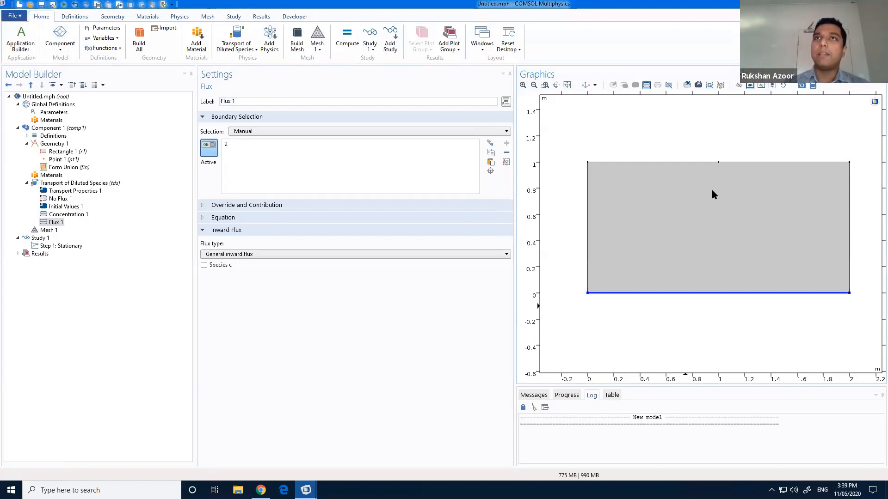
Step: Check the Concentration 1 and No Flux 1 boundaries and set the initial concentration in Initial Values 1 to c_ref
left_click(66, 214)
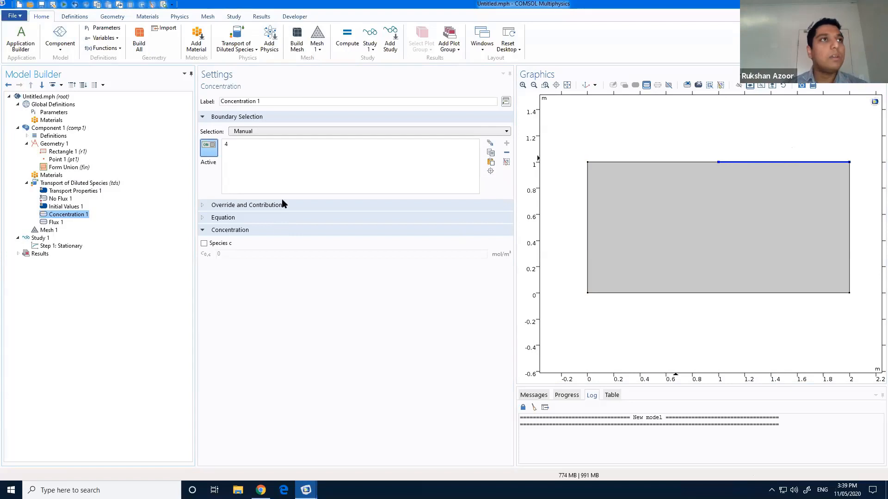
left_click(60, 199)
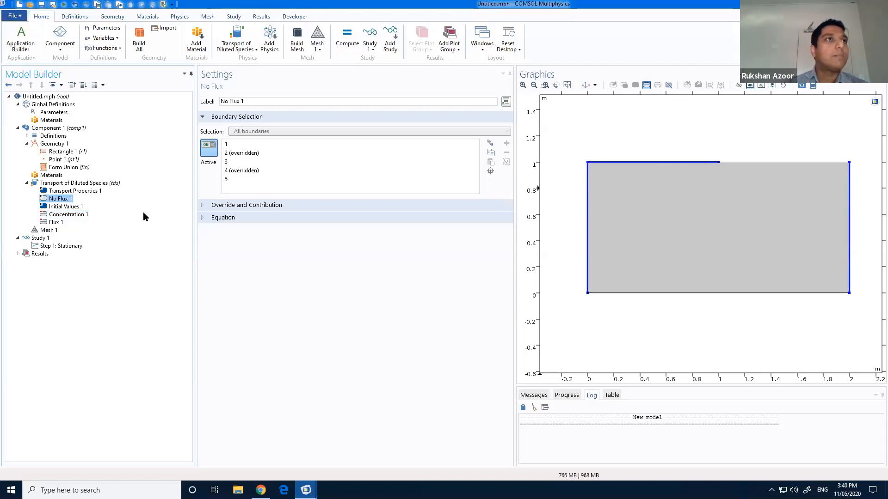
left_click(64, 206)
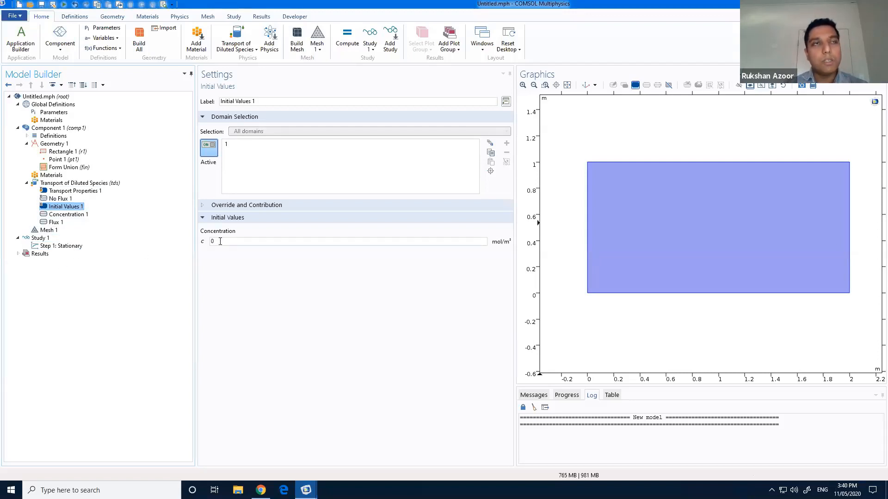
left_click_drag(220, 241, 152, 245)
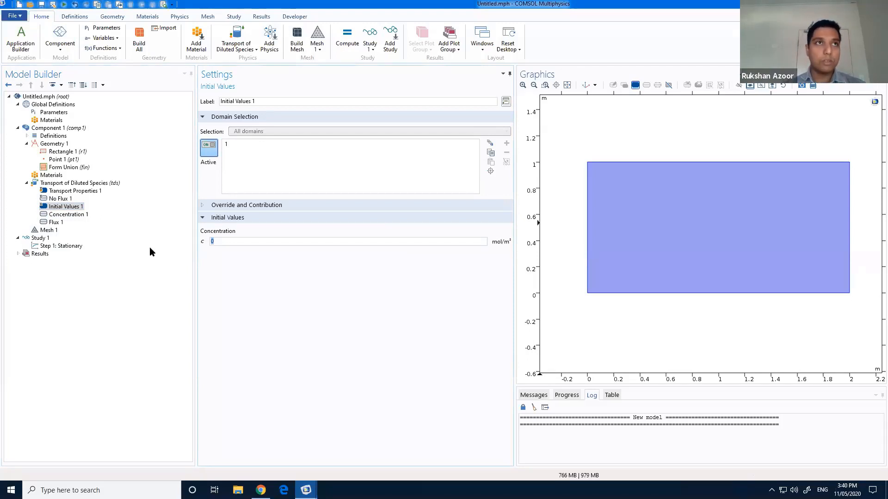
type("8")
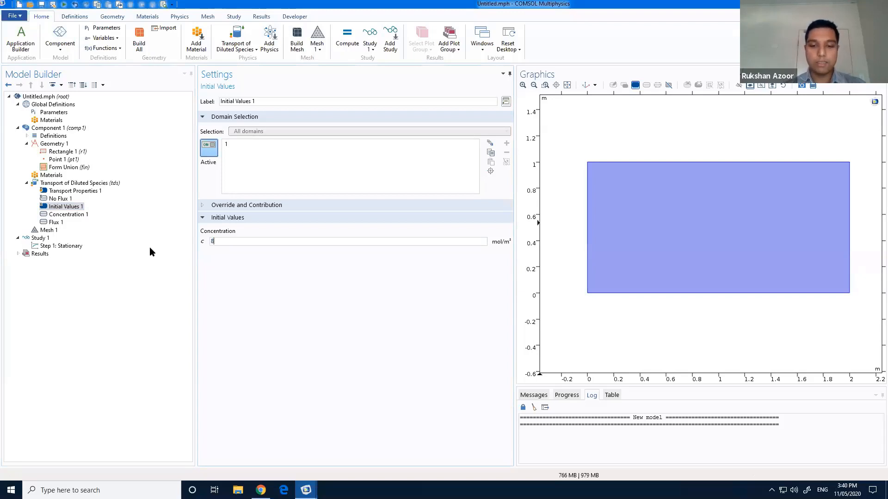
type(".6")
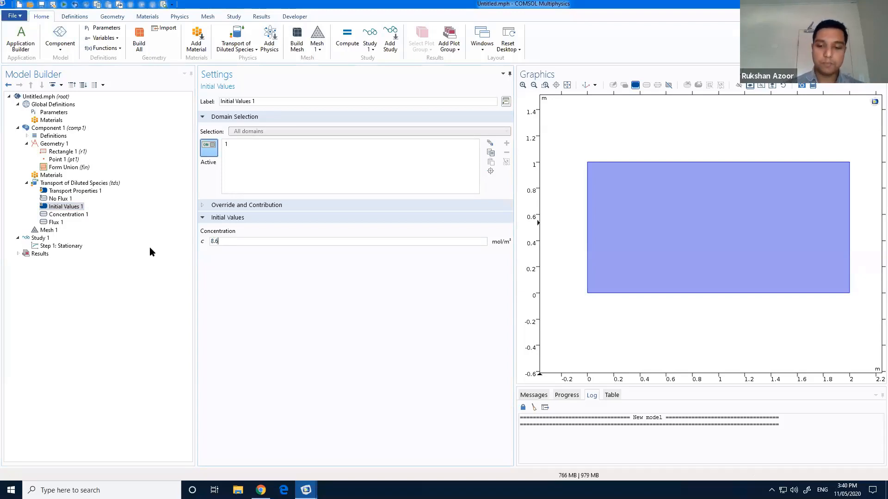
key("BackSpace")
key("BackSpace")
key("BackSpace")
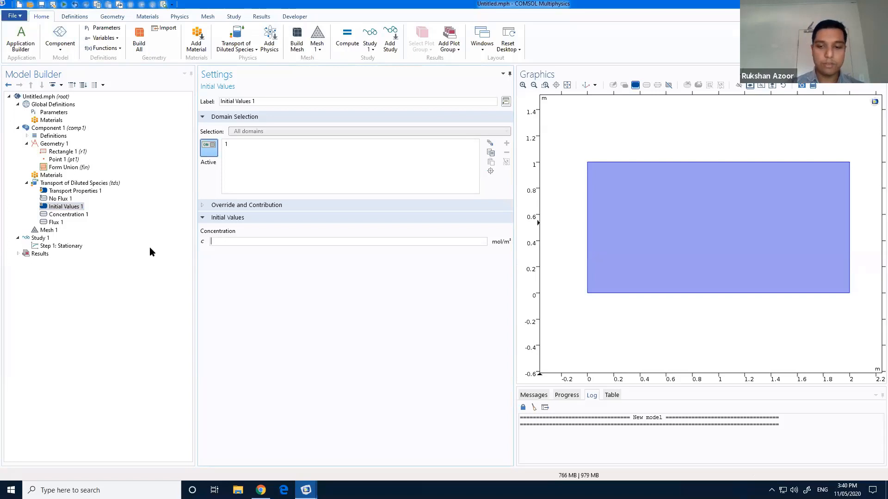
type("c_ref")
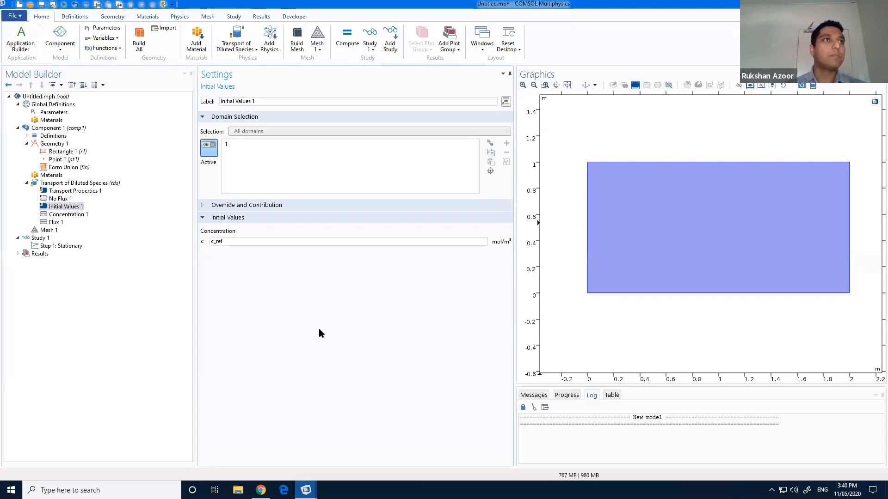
Step: Enable Species c in Concentration 1 and set its boundary concentration to c_ref
left_click(72, 216)
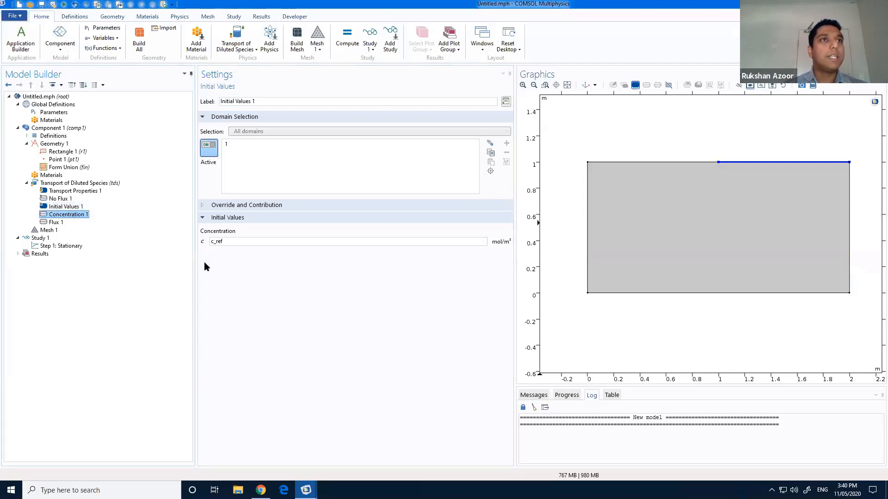
left_click(204, 243)
left_click(224, 254)
double_click(224, 252)
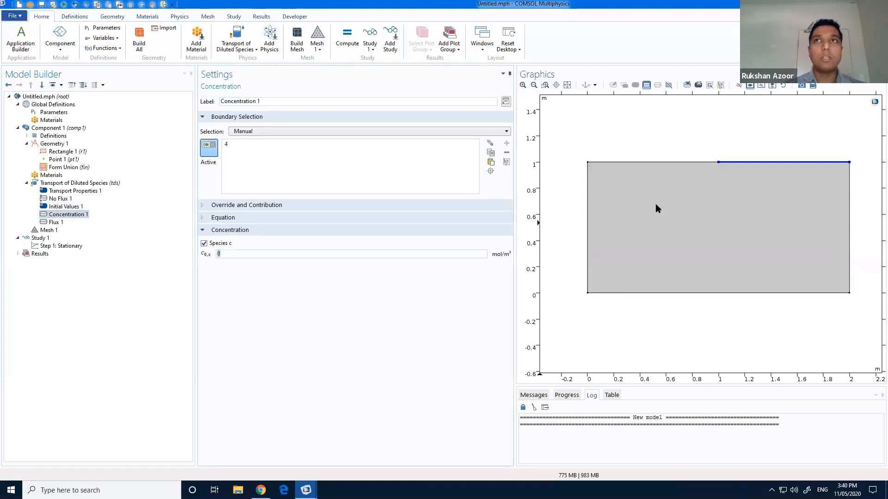
type("c_ref")
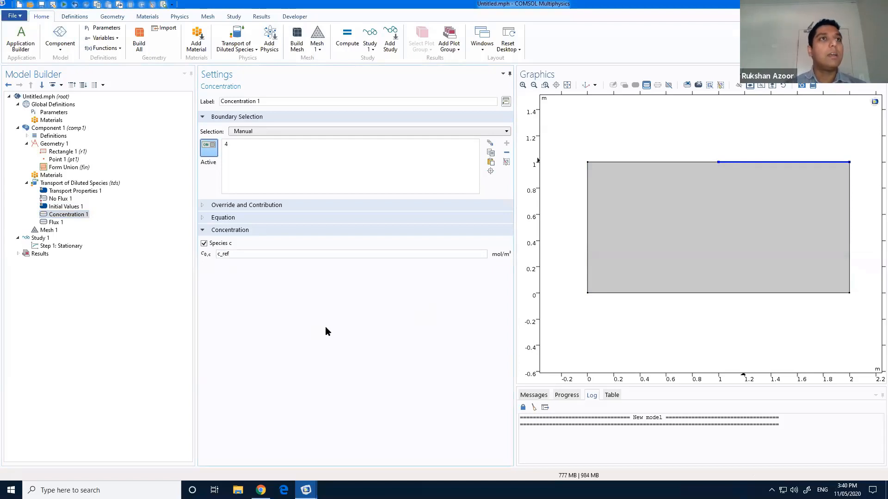
Step: Enable Species c in Flux 1 and set the general inward flux to -1e-3[mol/m^2/s]*c/c_ref
left_click(59, 223)
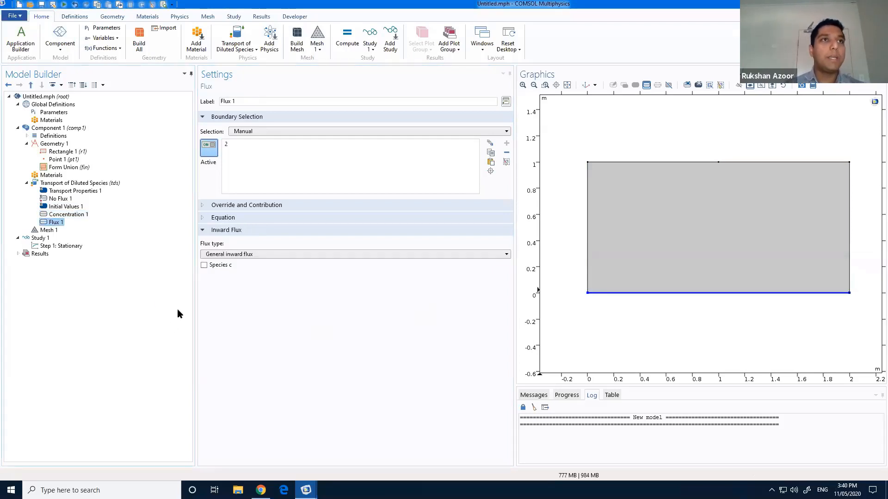
left_click(204, 265)
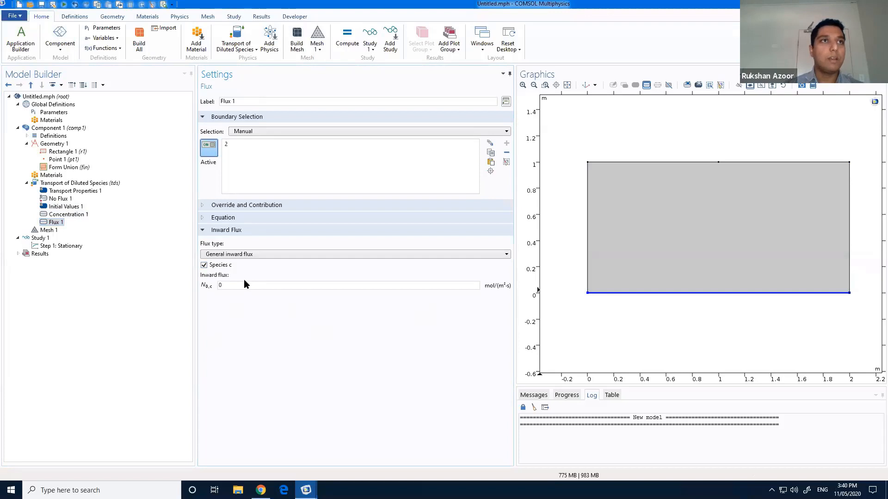
double_click(220, 285)
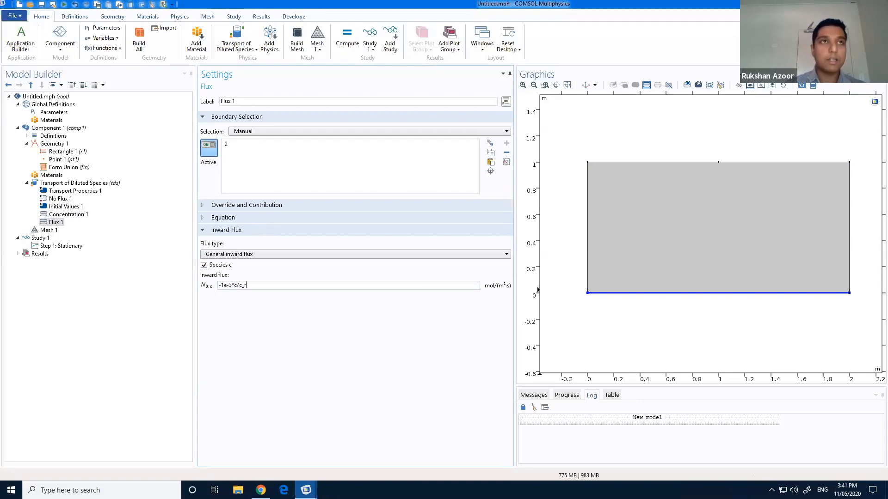
type("ef")
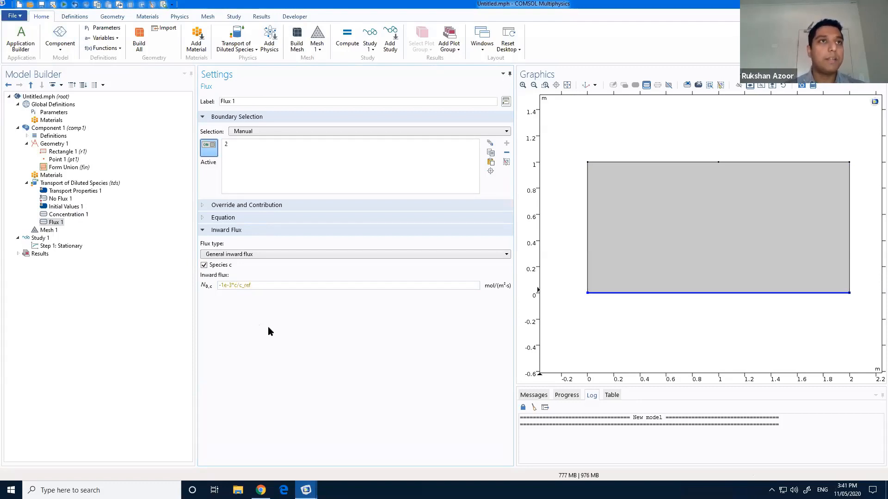
left_click(232, 285)
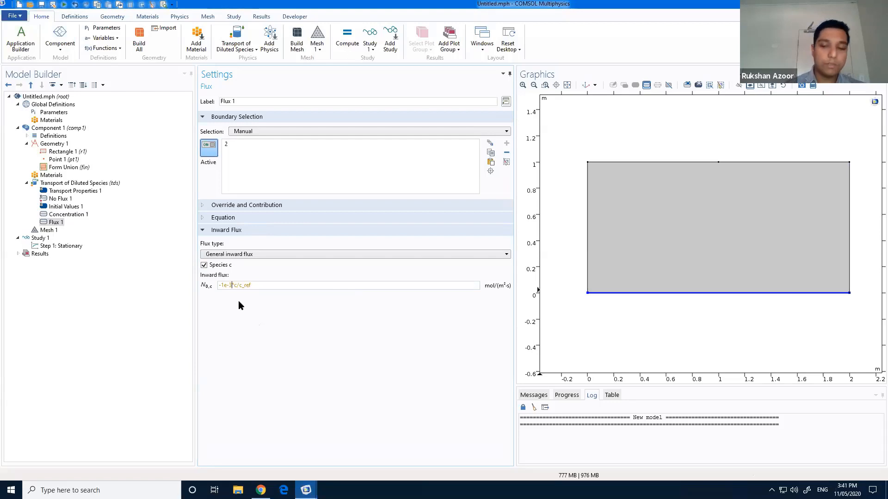
type("[]")
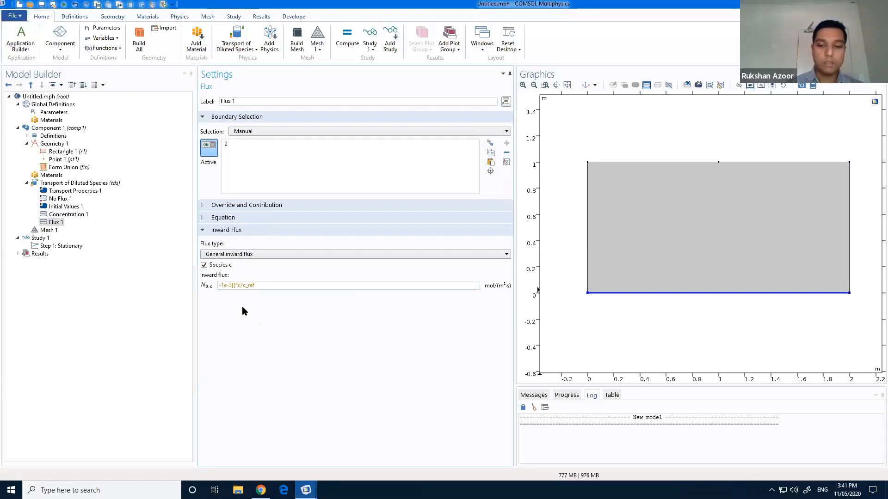
type("mol/")
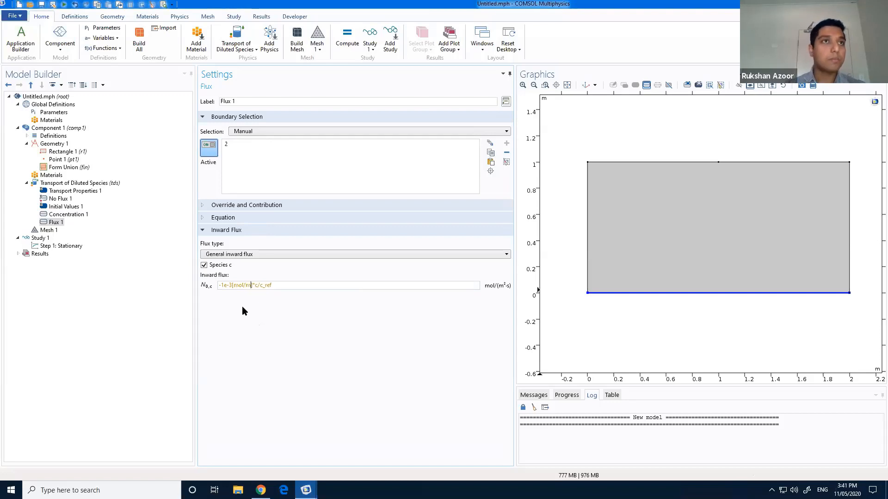
type("m")
type("^2/s")
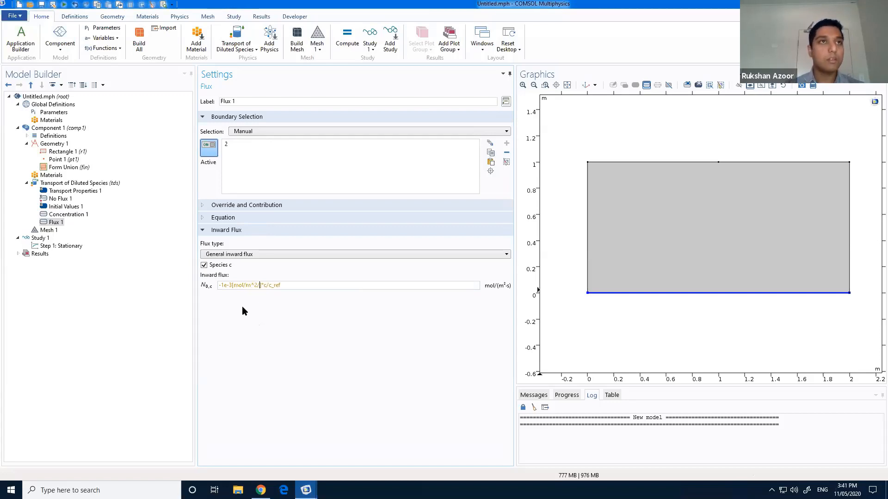
left_click(273, 338)
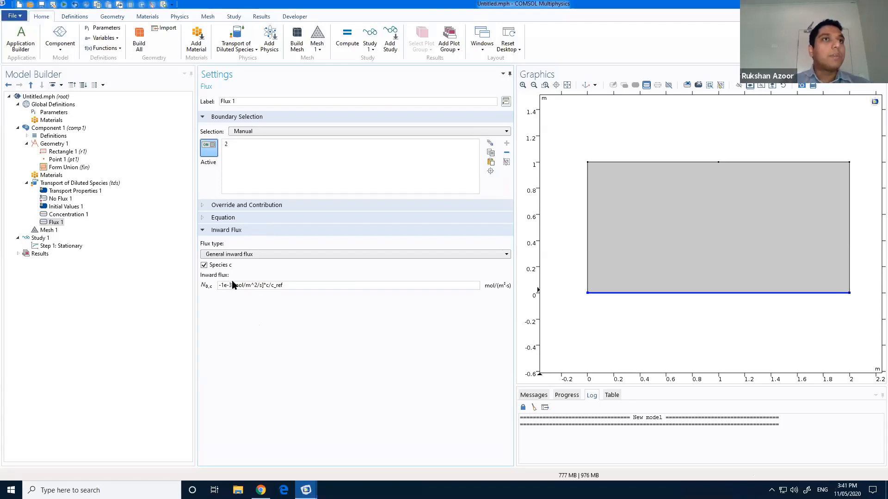
Step: Build the physics-controlled mesh of the rectangle with Normal element size
left_click(48, 230)
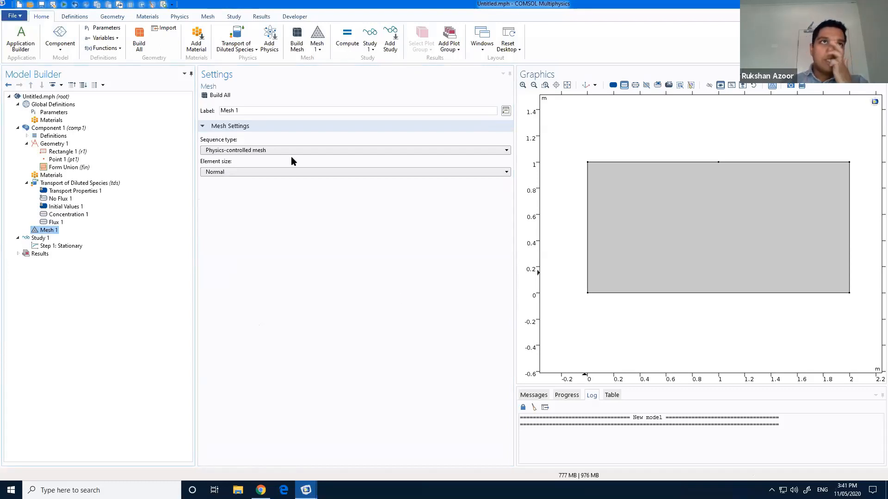
left_click(263, 152)
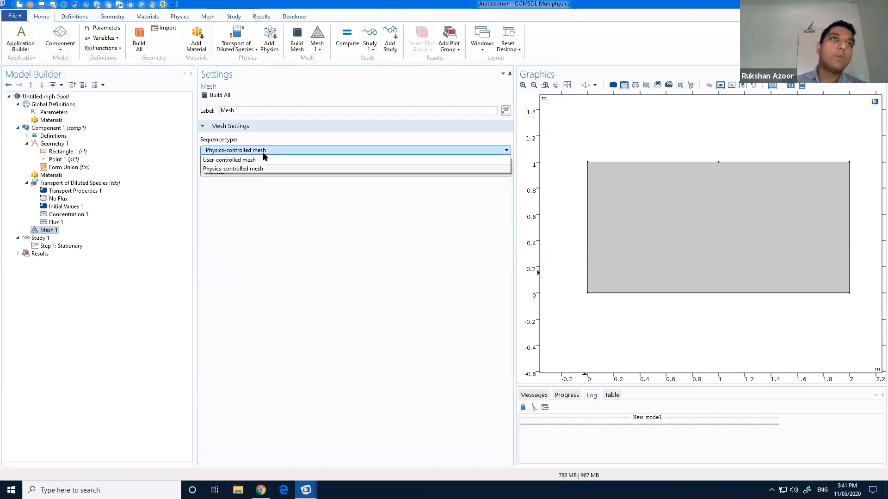
left_click(263, 152)
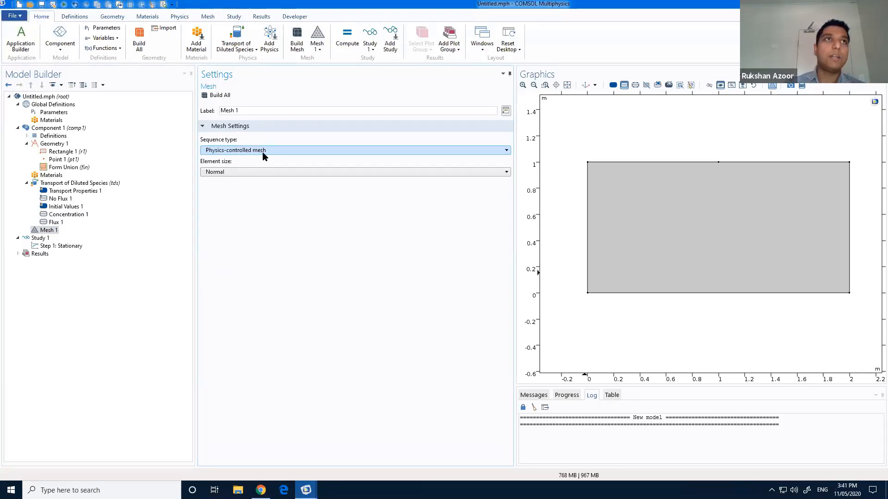
left_click(241, 172)
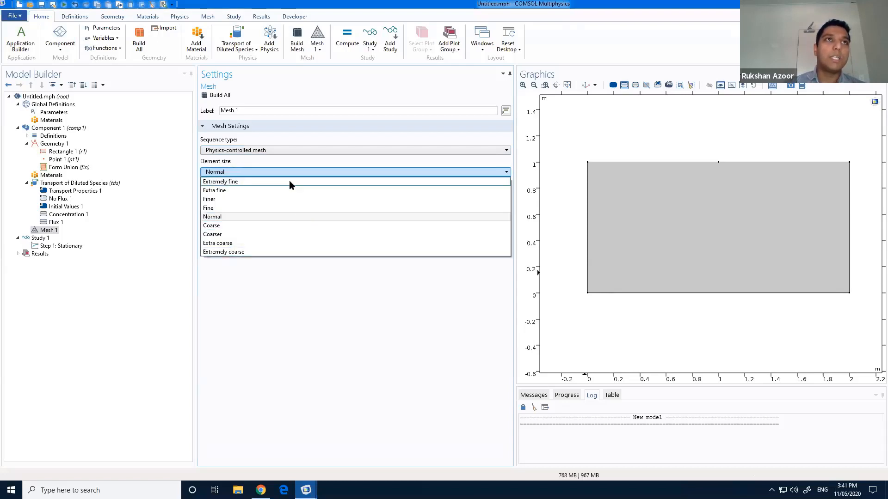
left_click(224, 217)
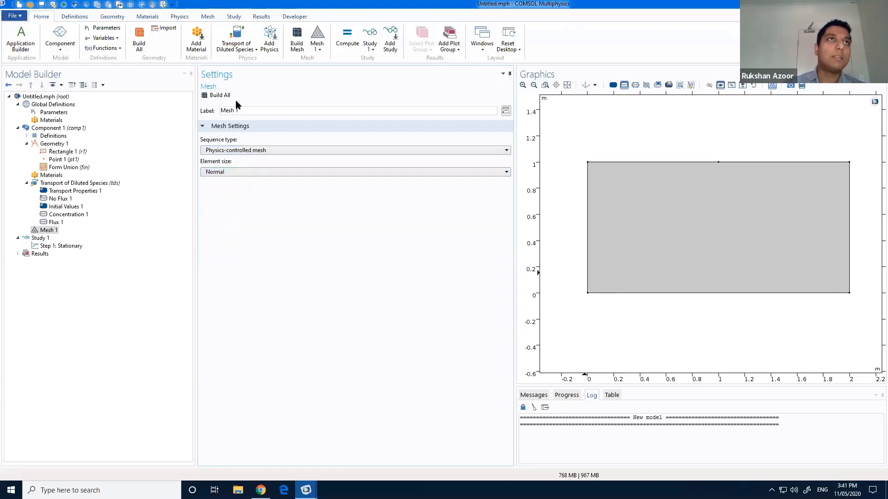
left_click(217, 95)
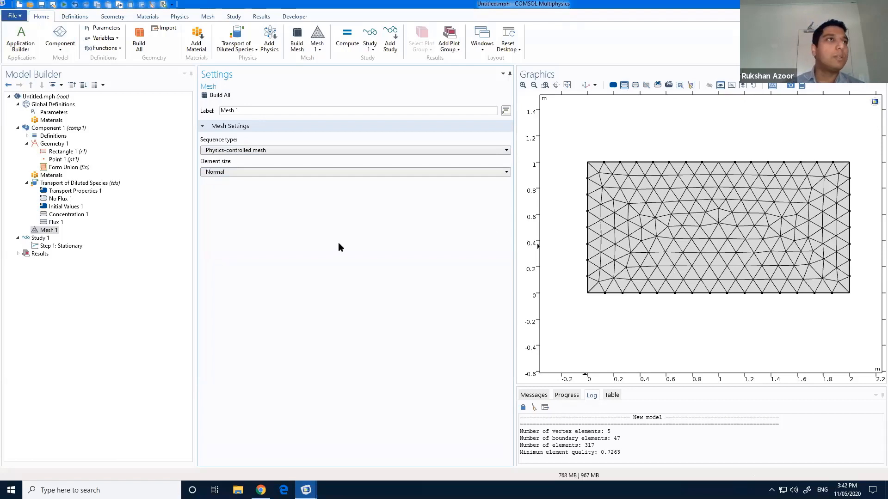
Step: Review the Transport of Diluted Species settings, including transport properties, no flux, initial values, concentration and flux
left_click(56, 185)
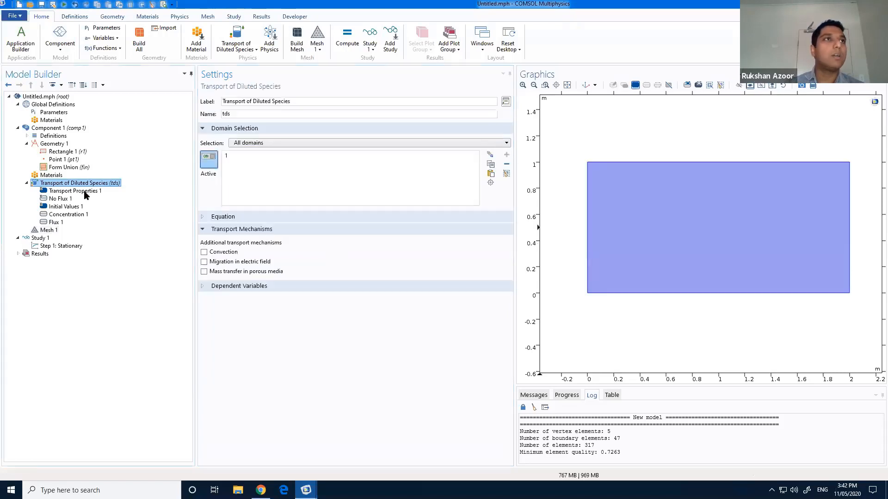
left_click(86, 192)
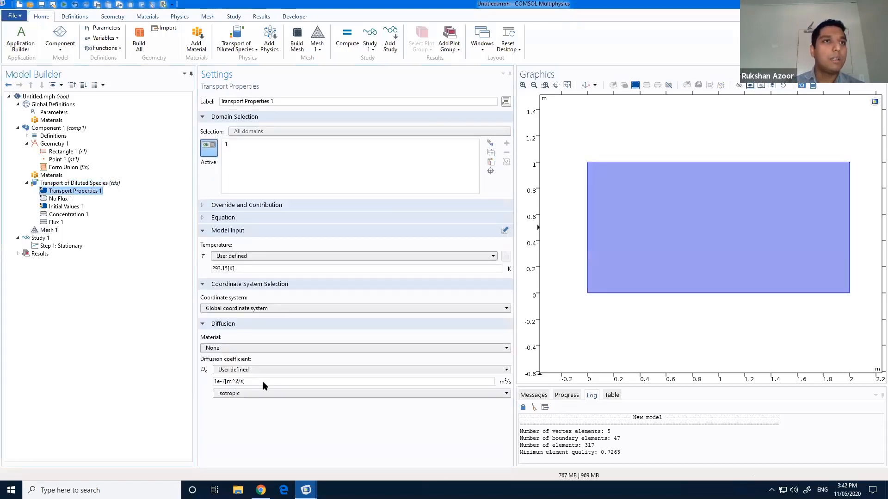
left_click(61, 199)
left_click(63, 206)
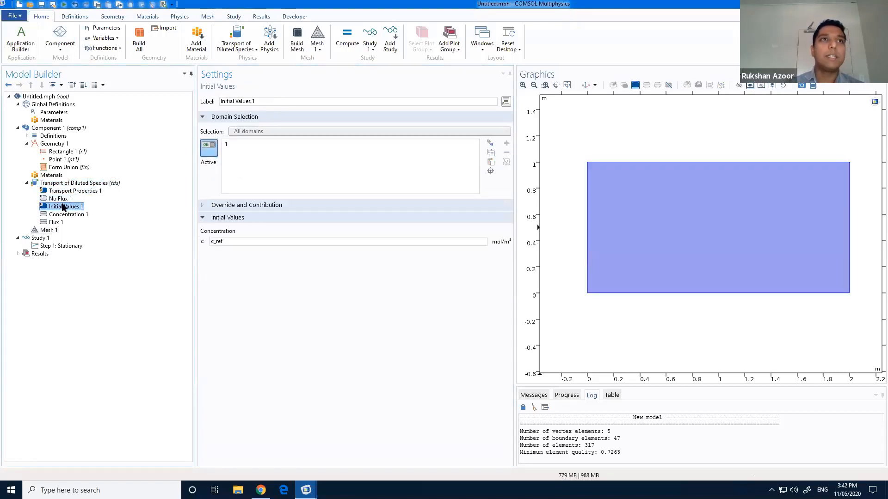
left_click(67, 215)
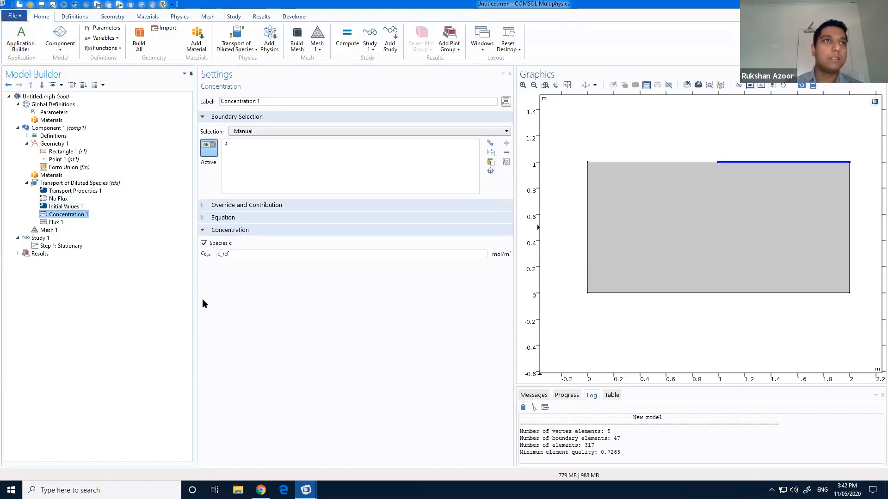
left_click(55, 222)
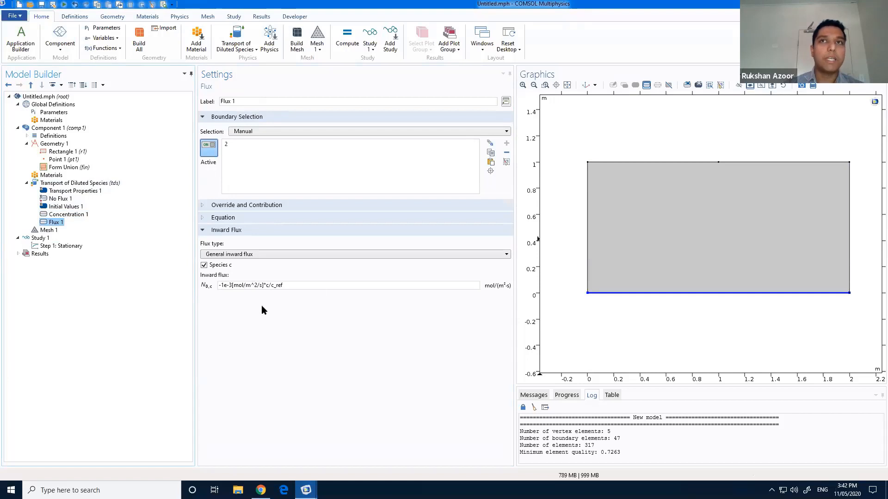
Step: Compute the Step 1: Stationary study for the 2D diffusion model
left_click(43, 245)
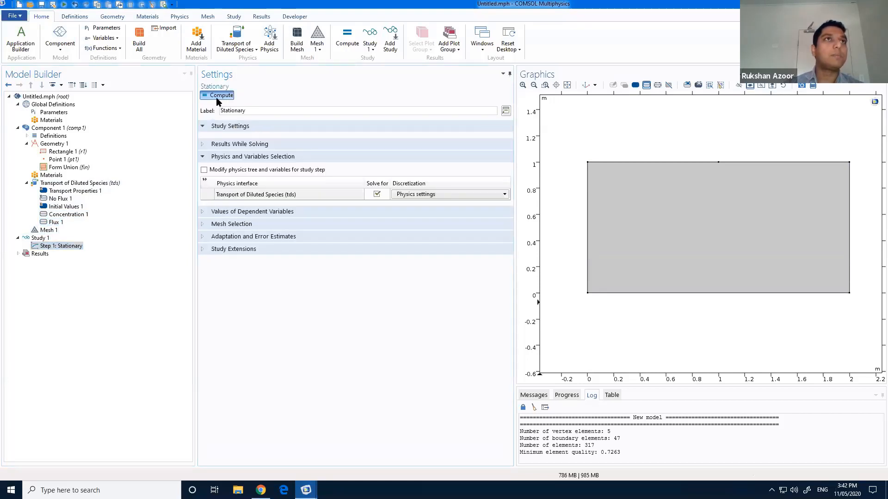
left_click(217, 97)
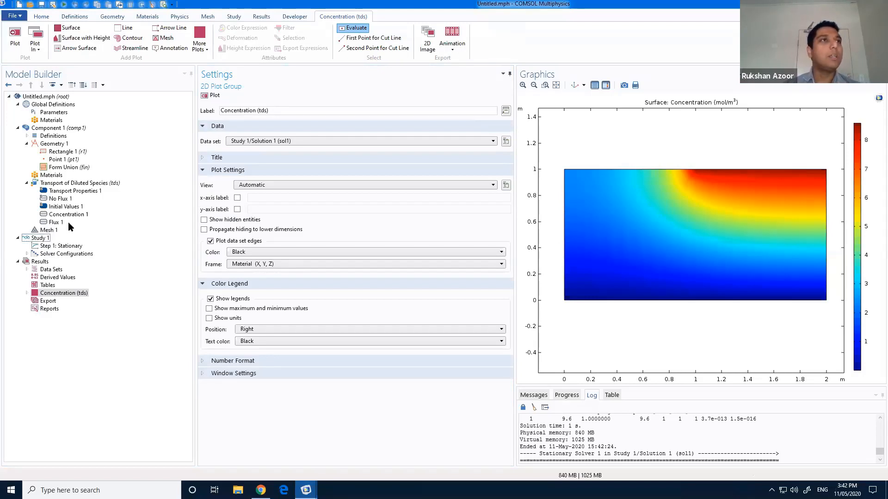
Step: Set the inward flux in Flux 1 to -1e-7[mol/m^2/s]*c/c_ref and recompute the stationary study
left_click(55, 222)
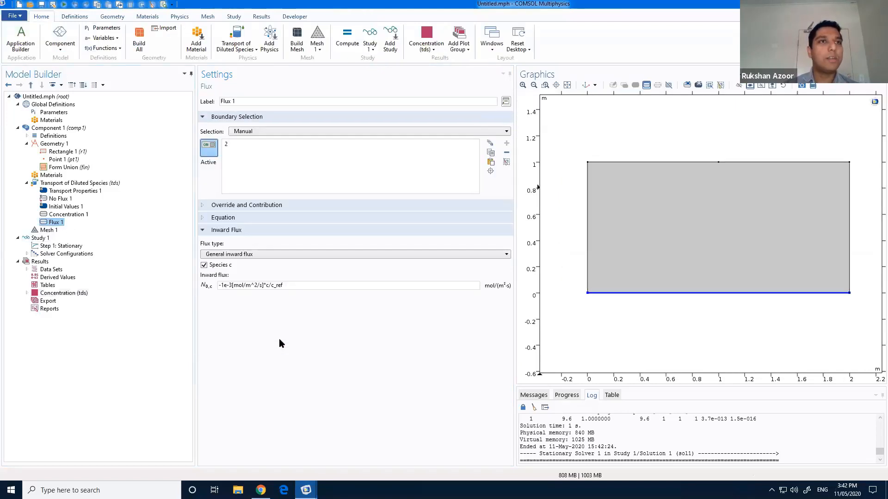
left_click(233, 285)
key("BackSpace")
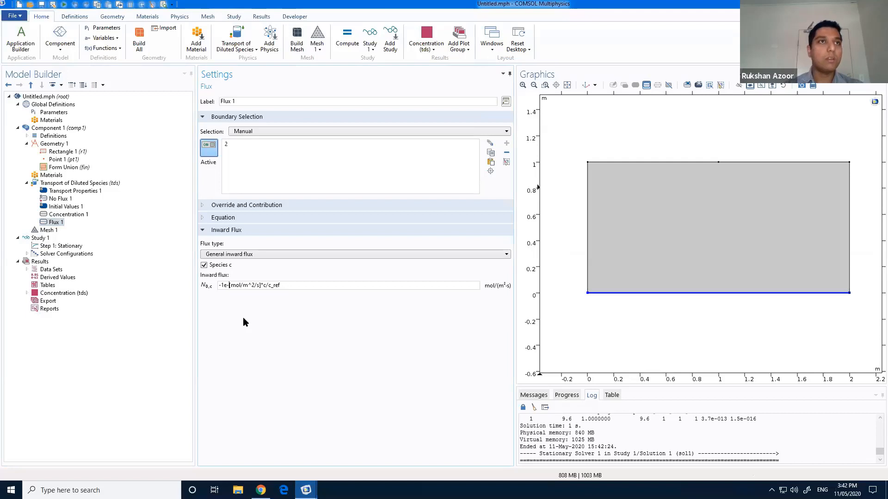
type("7")
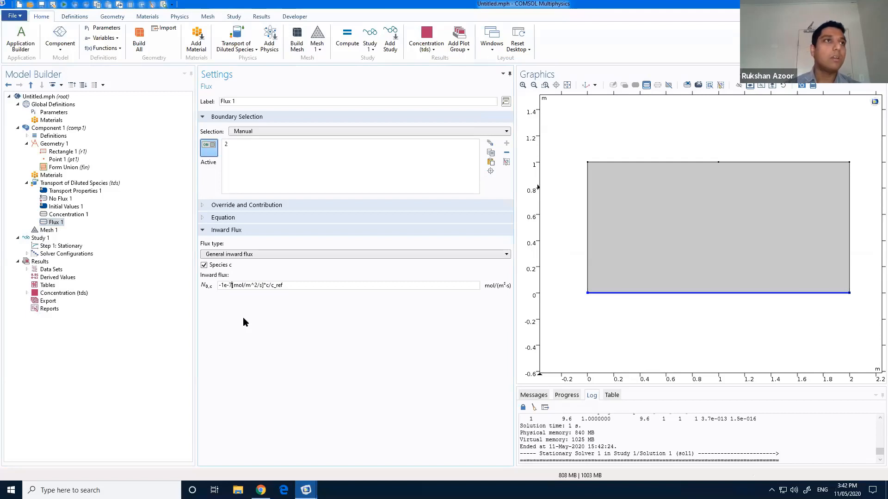
left_click(65, 245)
left_click(220, 96)
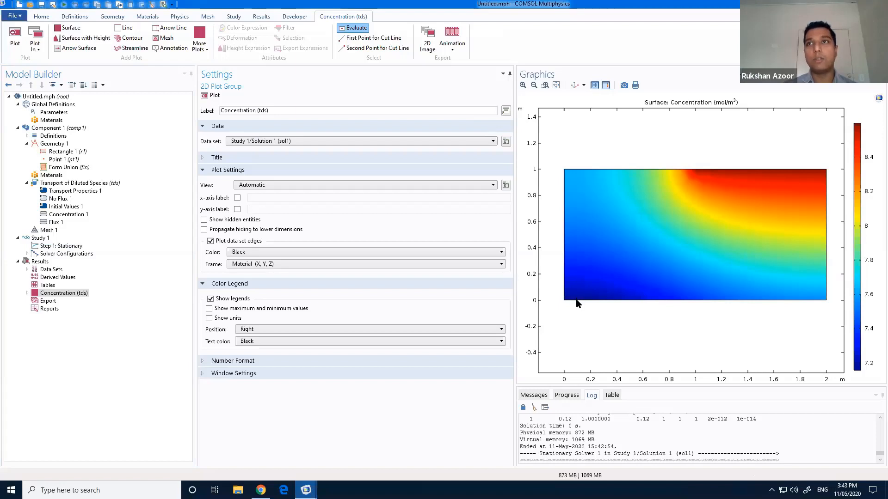
Step: Set the inward flux in Flux 1 to 0.1[mol/m^2/s]*c/c_ref and recompute the stationary study
left_click(56, 222)
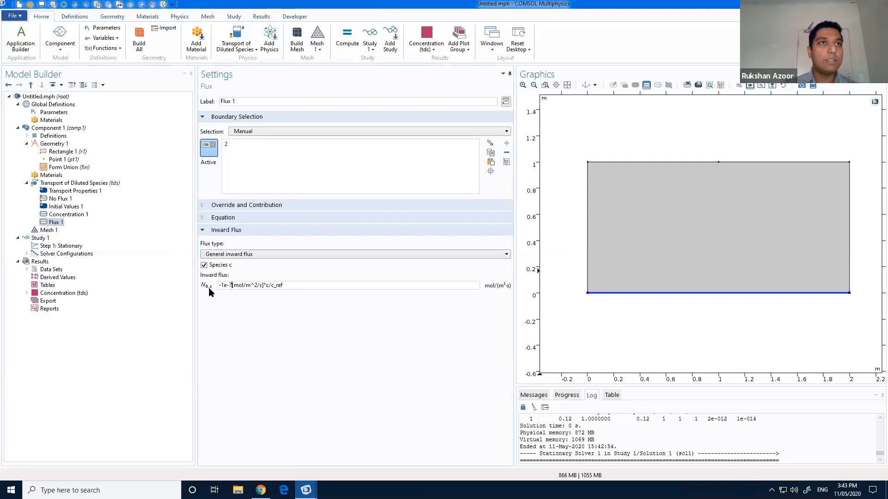
left_click_drag(232, 285, 209, 292)
type("0.")
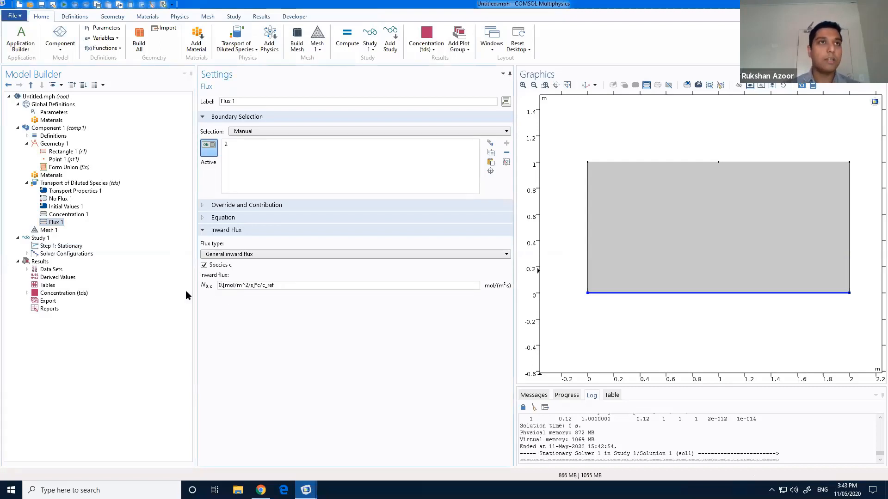
type("1")
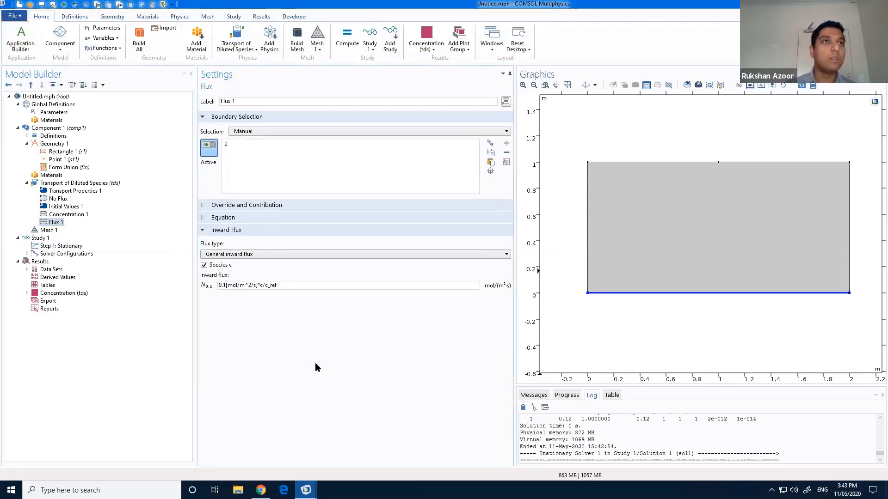
left_click(50, 247)
left_click(215, 95)
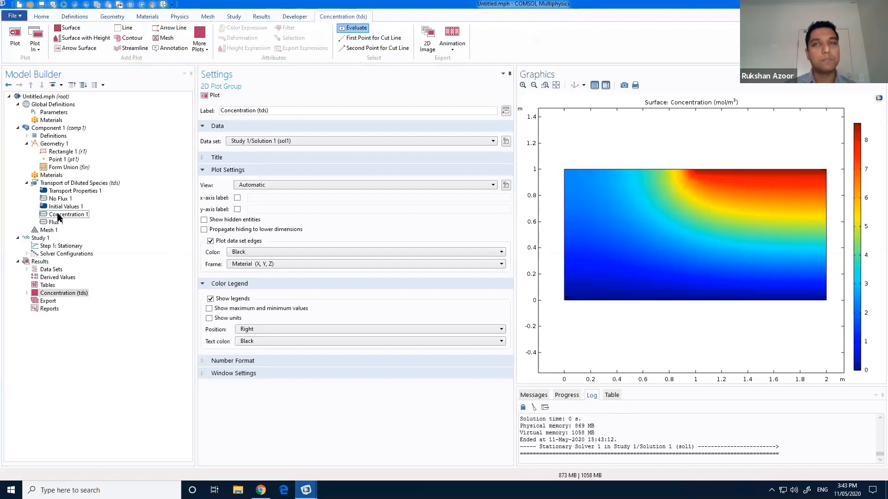
Step: Evaluate the concentration at a point near the rectangle's lower edge and inspect the Stationary and Transport of Diluted Species settings
left_click(730, 293)
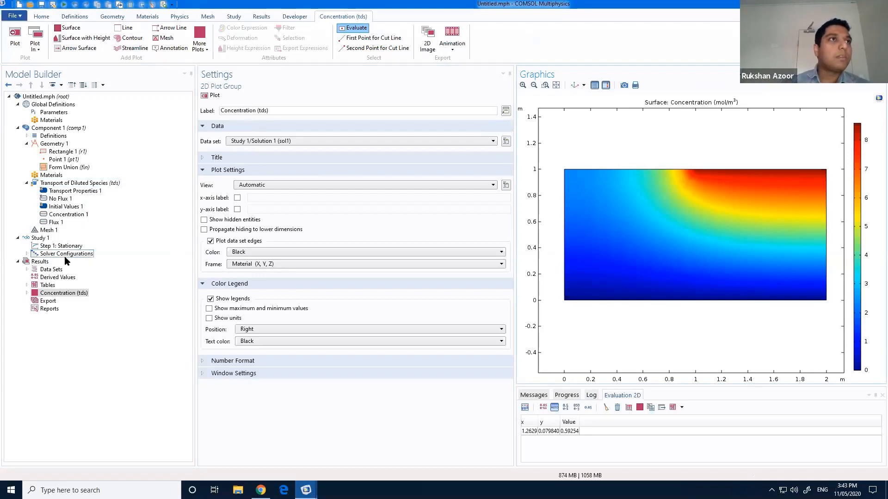
left_click(54, 253)
left_click(54, 246)
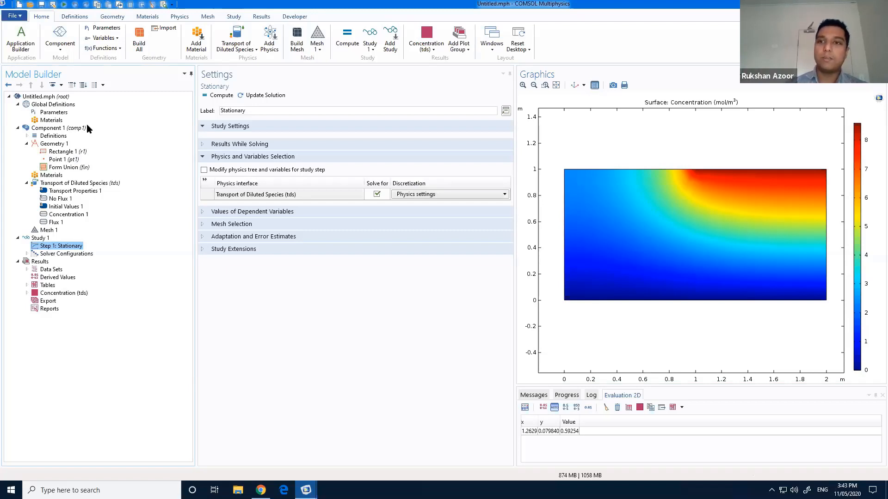
left_click(68, 184)
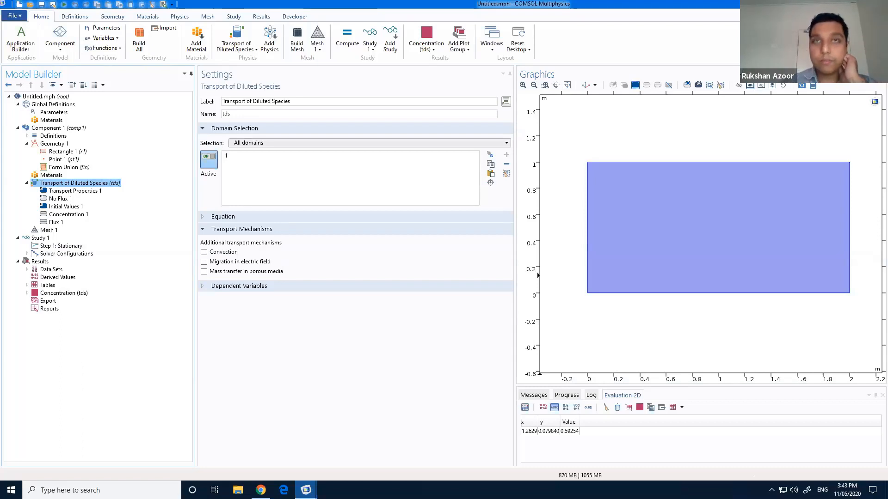
key("alt+Tab")
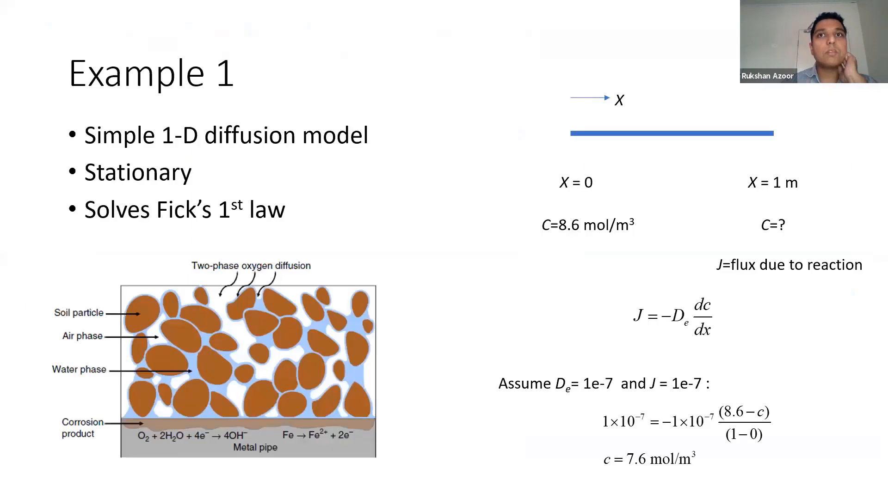
left_click(566, 327)
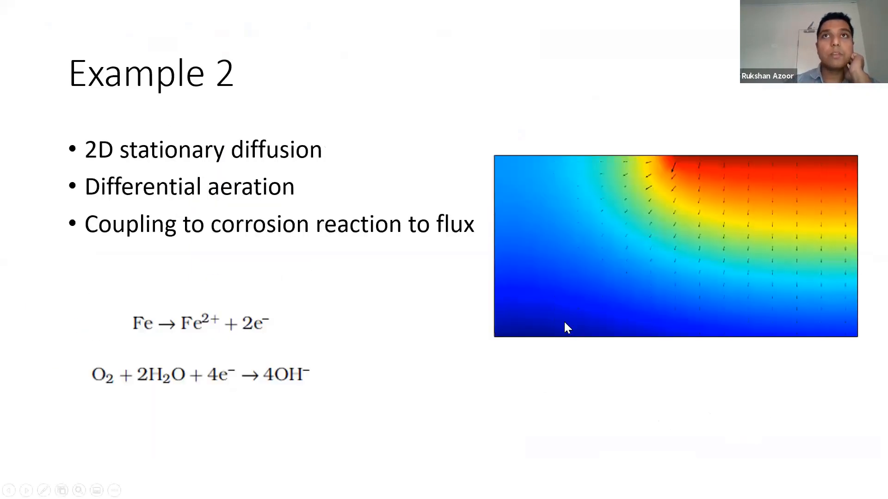
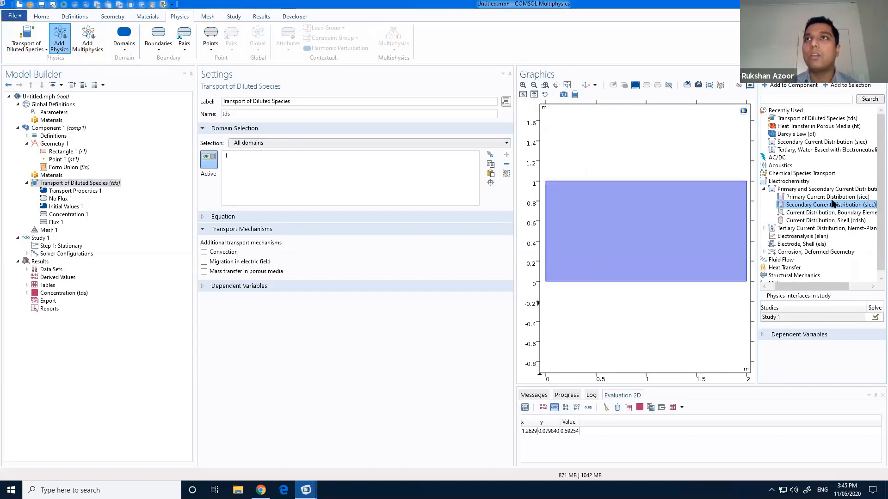
Step: Add the Secondary Current Distribution (siec) physics interface to Component 1 and close the physics selection
double_click(828, 208)
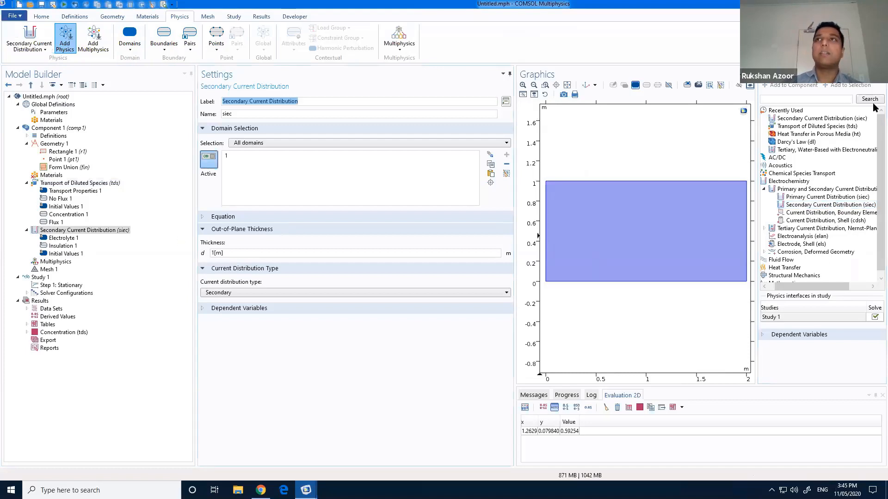
left_click(882, 74)
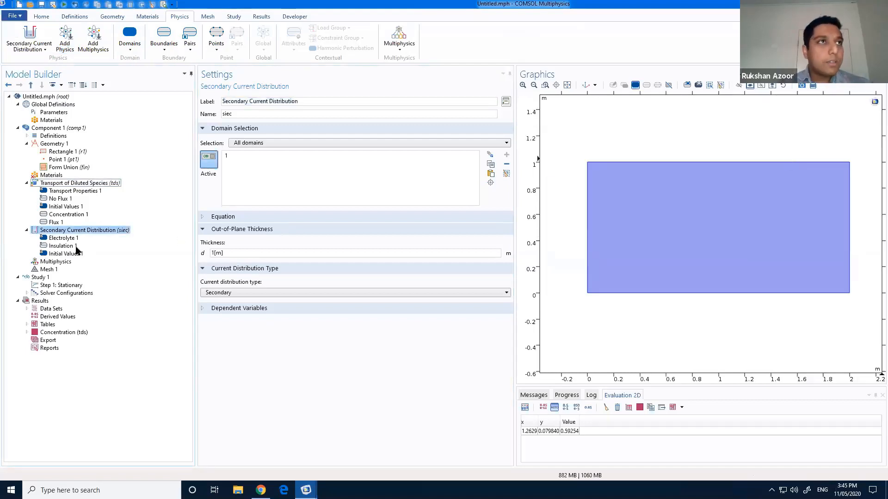
Step: Load the corrosion parameters into the global Parameters from the text file in the SPARC-Brainstorming Session folder
left_click(53, 113)
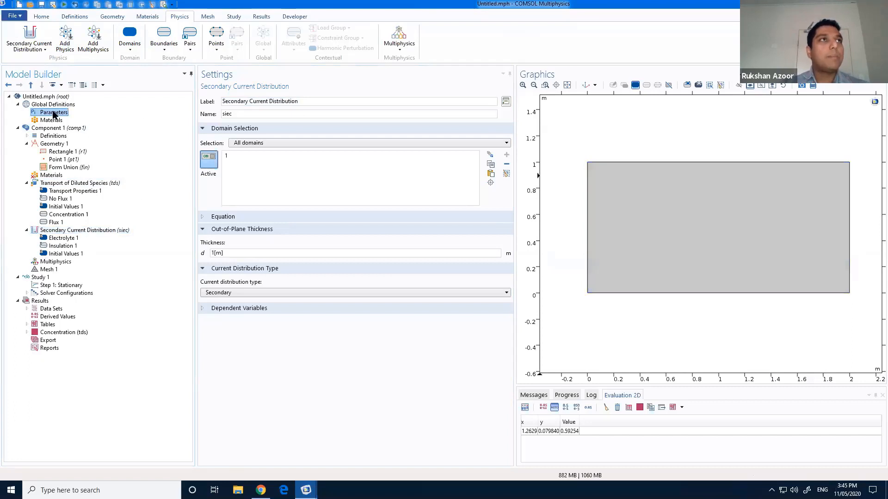
left_click(239, 282)
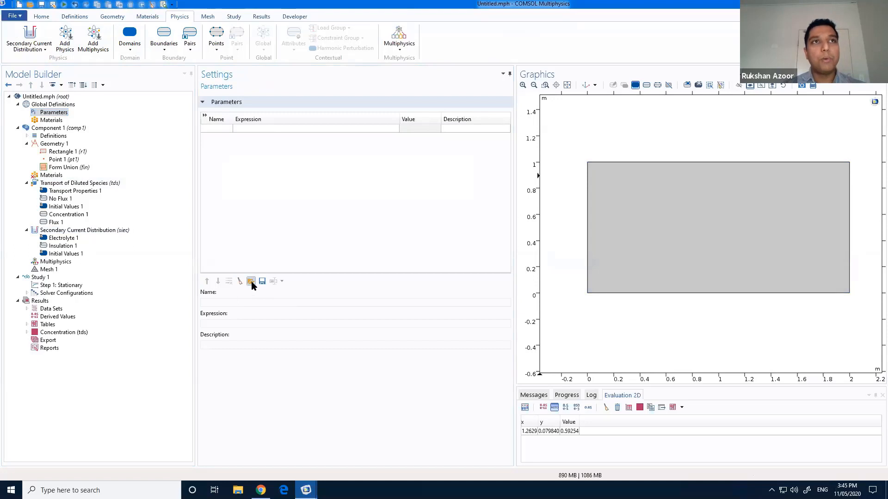
left_click(250, 281)
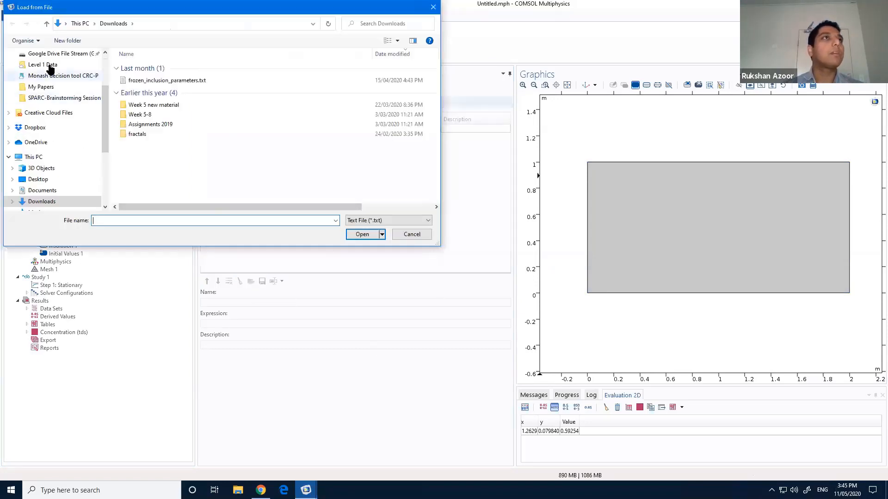
scroll(70, 148, "up", 3)
scroll(70, 161, "down", 2)
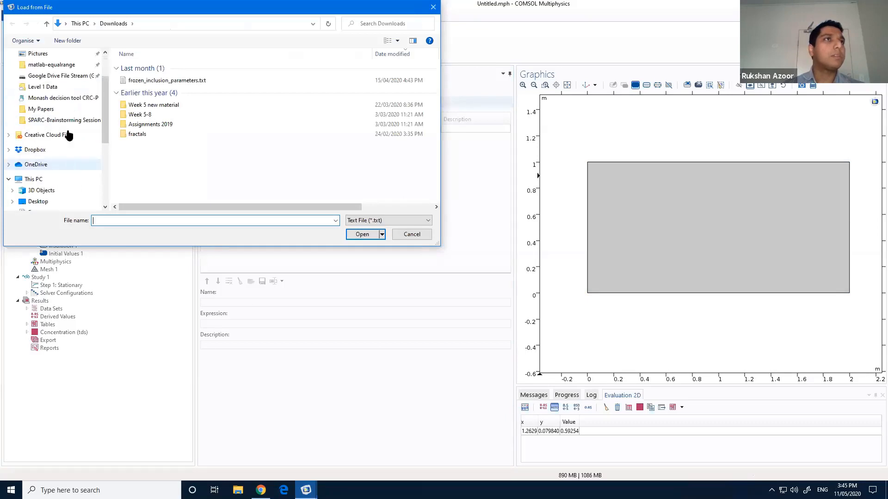
left_click(65, 120)
double_click(168, 67)
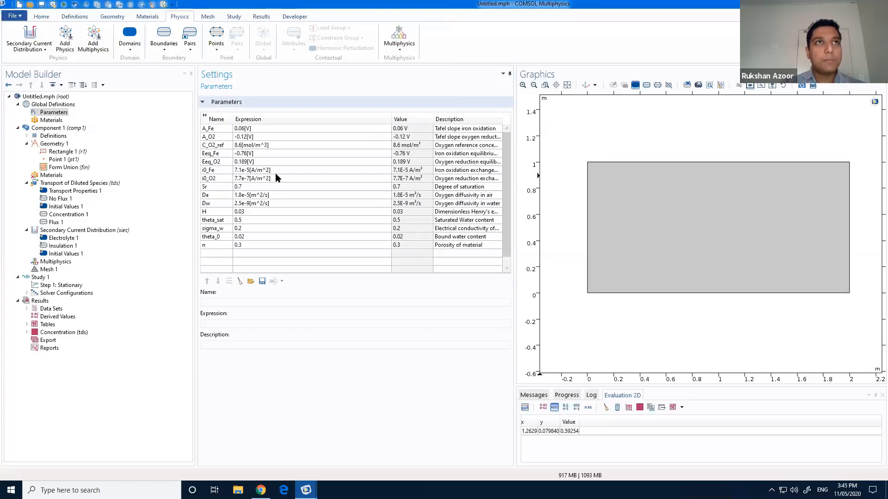
Step: Delete the parameters Sr, Da, Dw, H, theta_sat, sigma_w, theta_0 and n from the global Parameters table
left_click(212, 187)
left_click(228, 281)
left_click(229, 281)
left_click(229, 281)
left_click(229, 281)
left_click(229, 281)
left_click(229, 281)
left_click(229, 281)
left_click(229, 281)
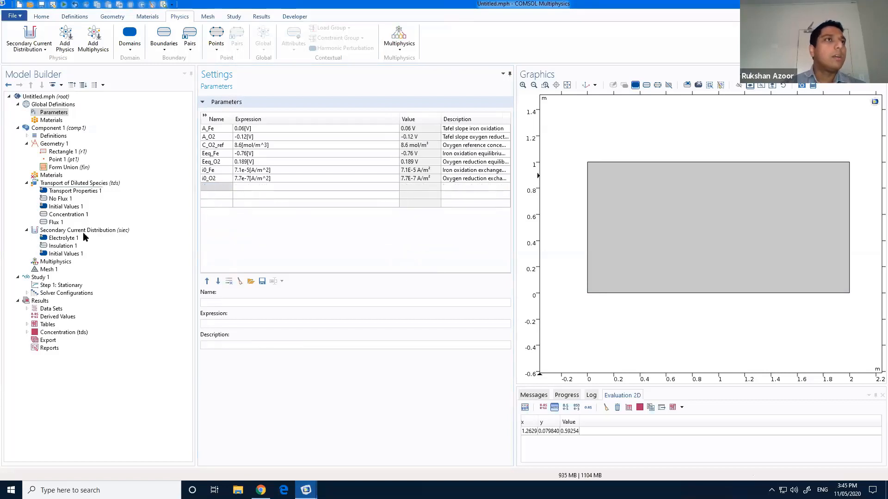
Step: Set the electrolyte conductivity of Electrolyte 1 to User defined with a value of 0.01 S/m
left_click(70, 230)
left_click(64, 238)
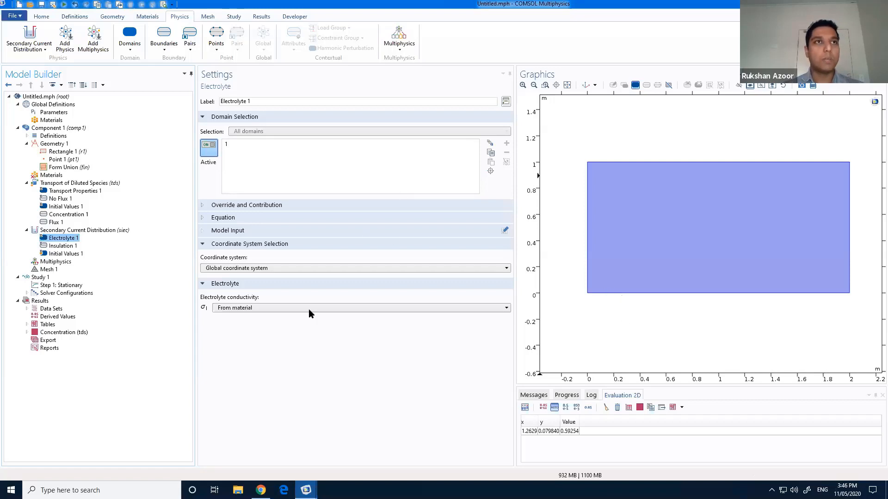
left_click(253, 308)
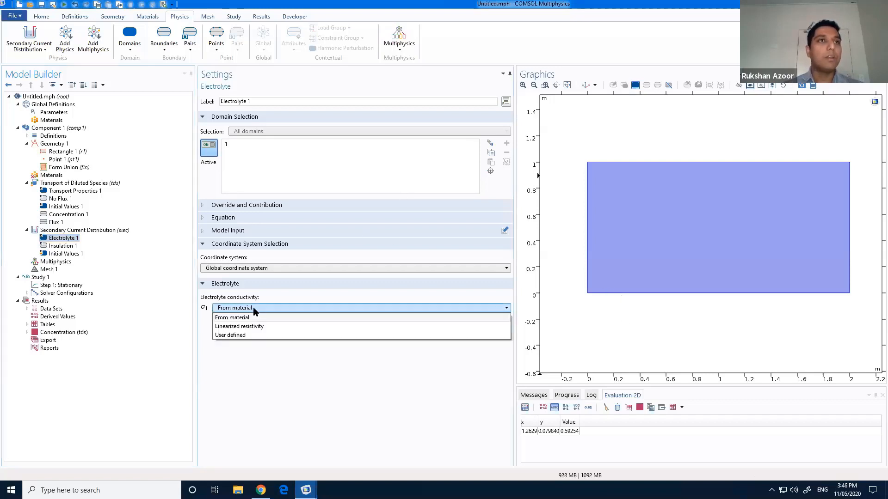
left_click(228, 335)
type("0.01")
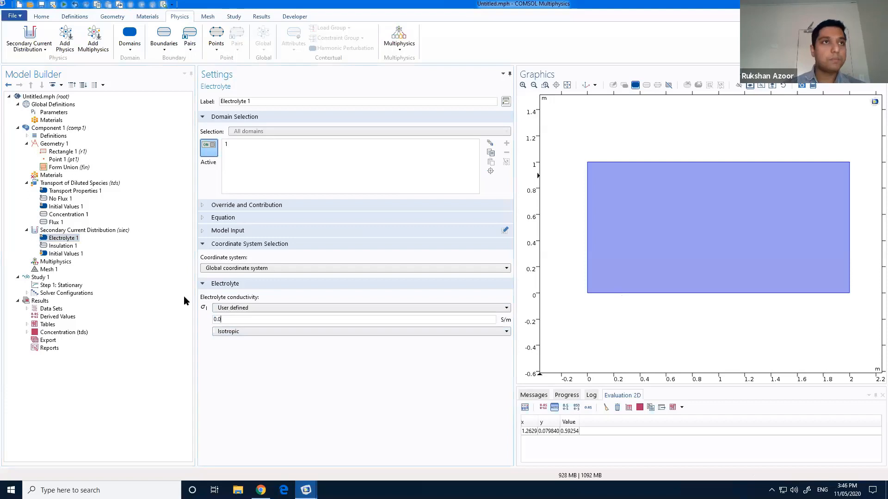
Step: Add an Electrode Surface condition to Secondary Current Distribution and assign it to boundary 2, the rectangle's lower edge
left_click(60, 231)
right_click(59, 231)
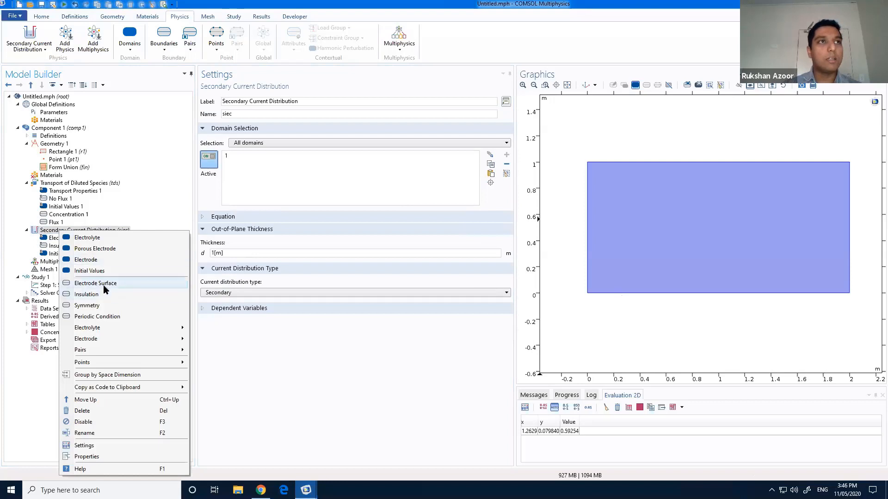
left_click(55, 230)
right_click(55, 228)
key("Escape")
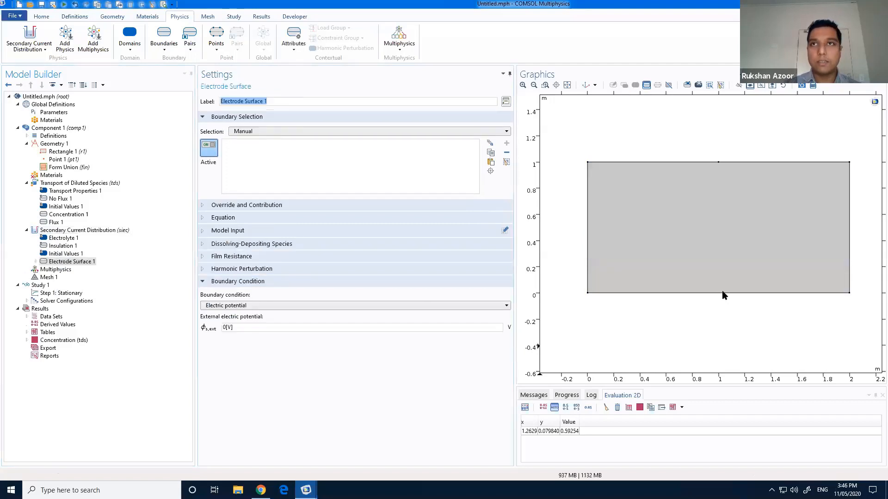
left_click(720, 293)
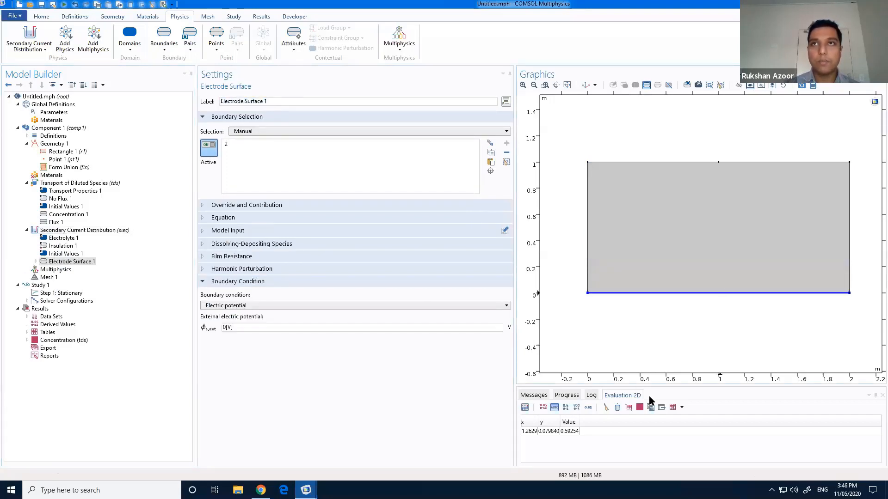
Step: Expand Electrode Surface 1 and add a second Electrode Reaction to it
left_click(35, 262)
left_click(77, 270)
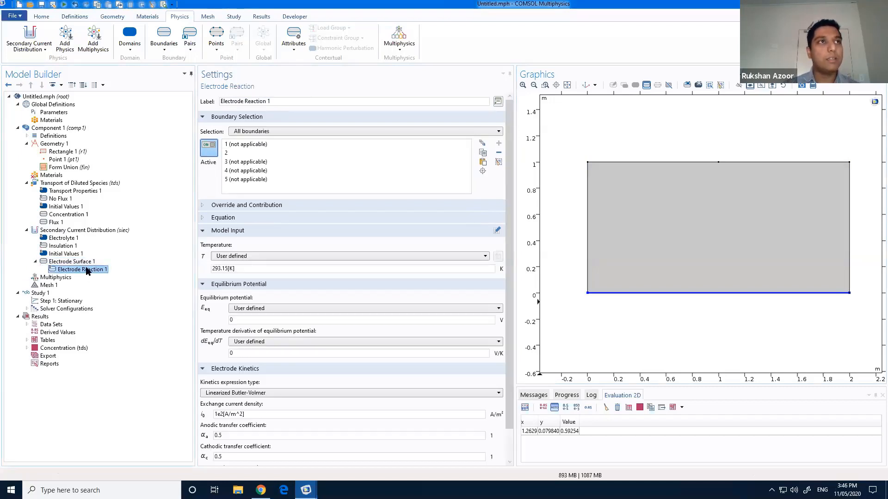
right_click(78, 262)
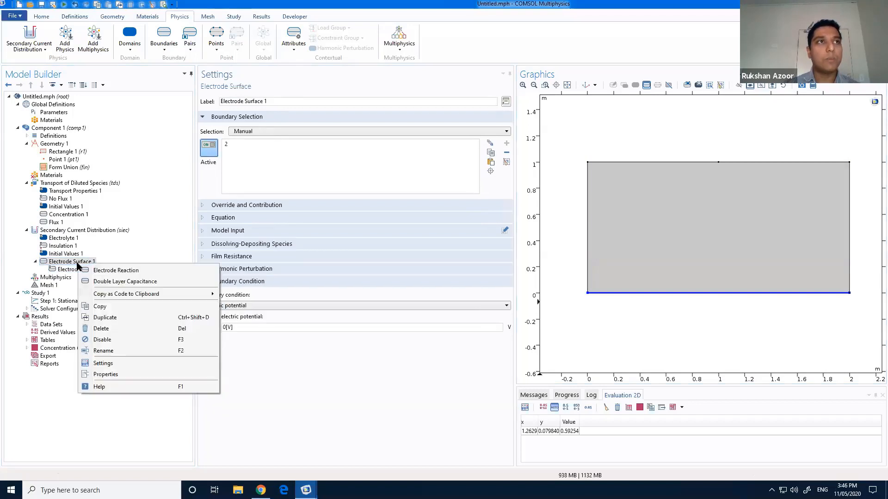
left_click(99, 272)
Step: Rename Electrode Reaction 1 as Anodic
left_click(86, 269)
left_click_drag(282, 99, 194, 105)
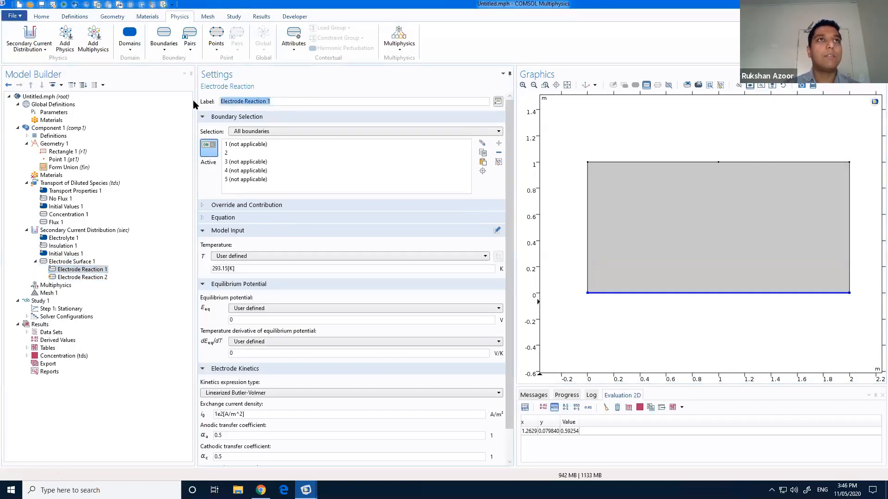
type("Anodic")
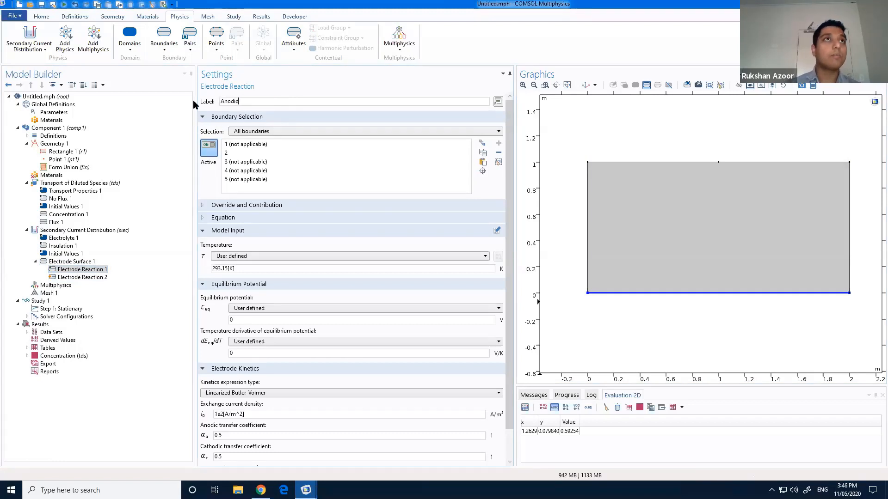
left_click(95, 279)
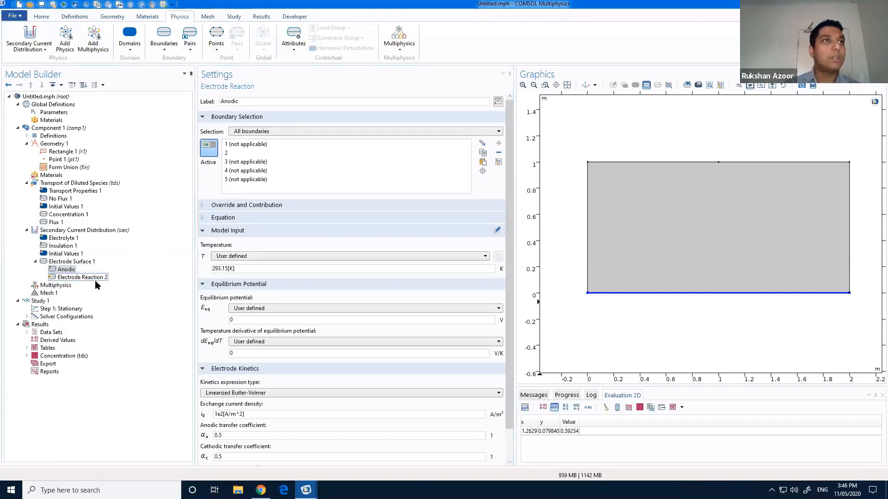
Step: Rename Electrode Reaction 2 under Electrode Surface 1 as Cathodic
left_click_drag(271, 101, 192, 79)
type("V")
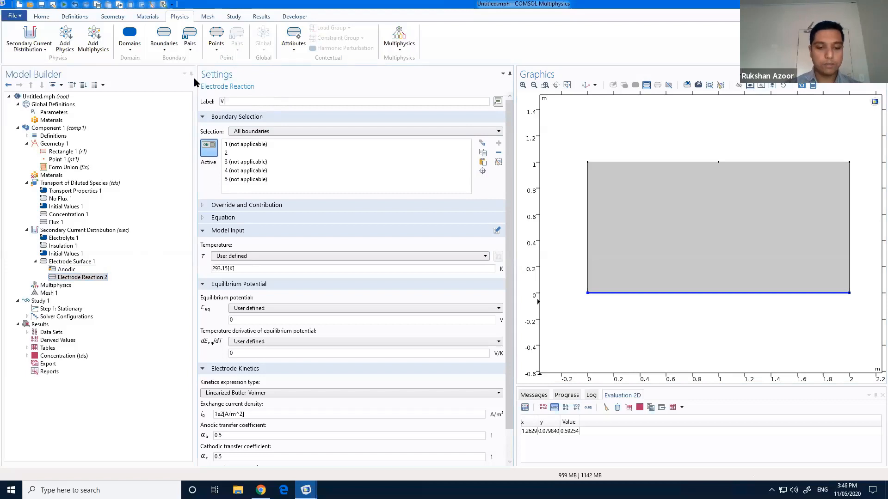
type("athodic")
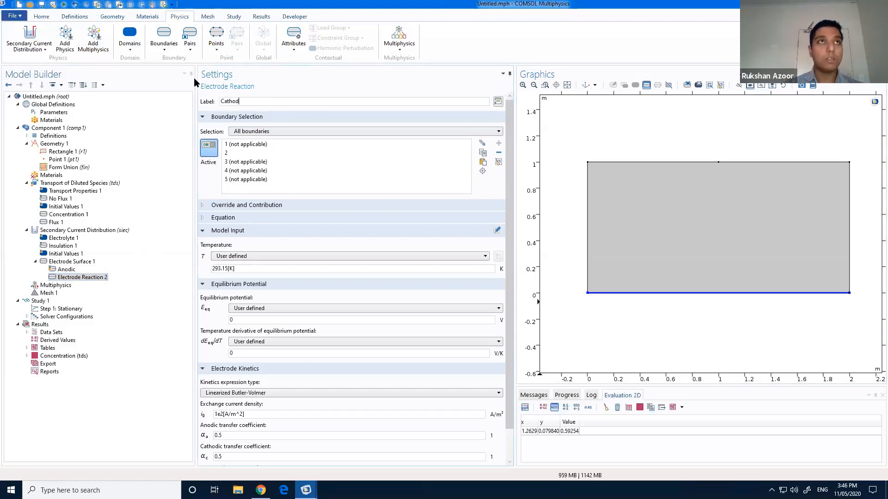
Step: Set the equilibrium potential of the Anodic electrode reaction to Eeq_Fe
left_click(69, 271)
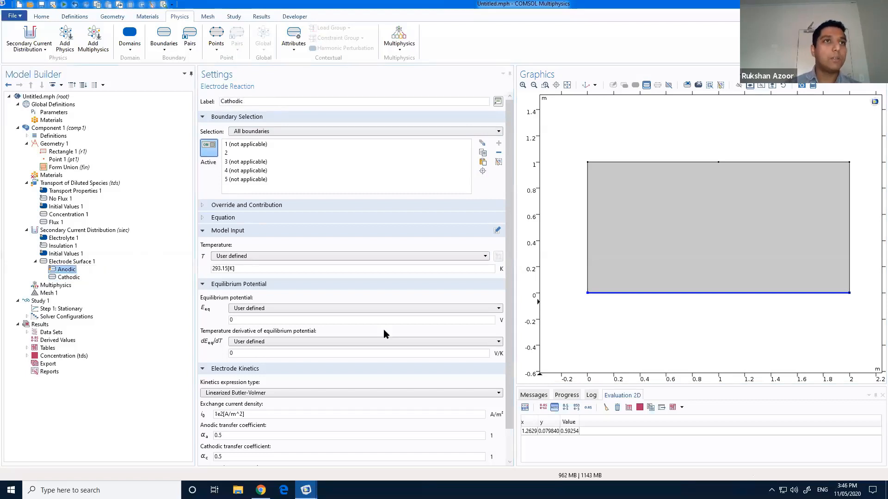
scroll(390, 324, "down", 1)
double_click(234, 286)
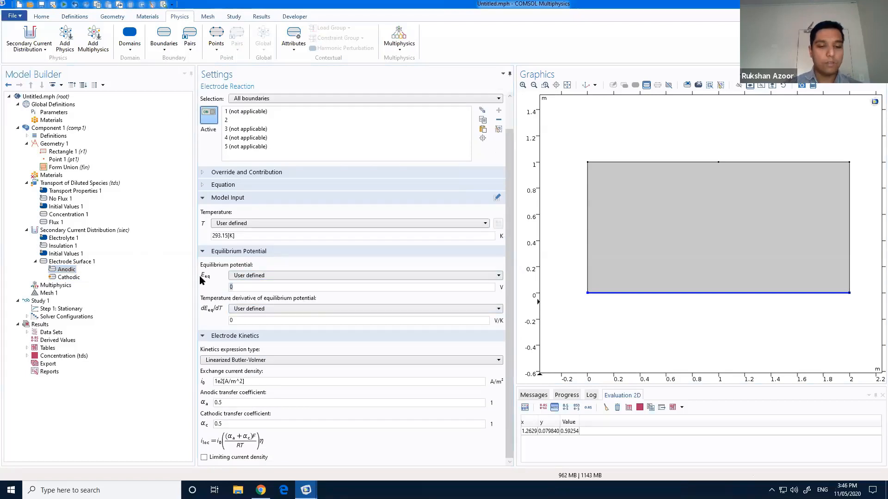
type("Eeq_Fe")
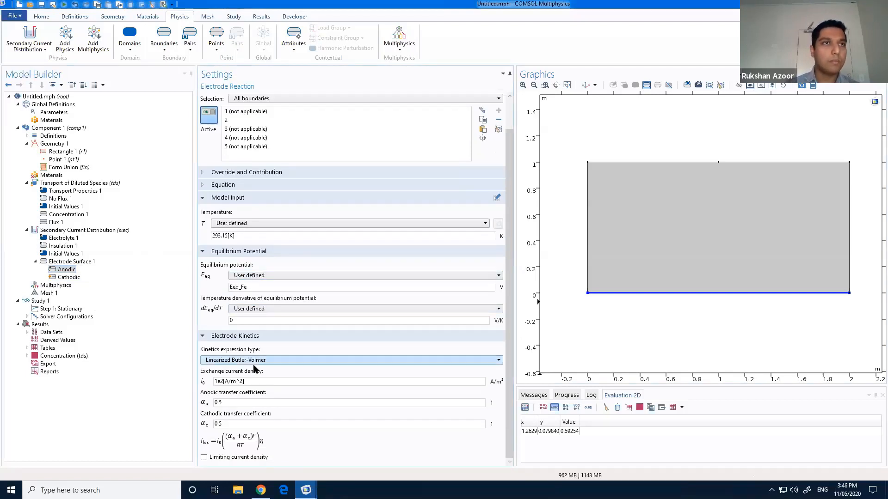
Step: Give the Anodic reaction the Anodic Tafel equation kinetics with exchange current density i0_Fe and Tafel slope A_Fe
left_click(220, 361)
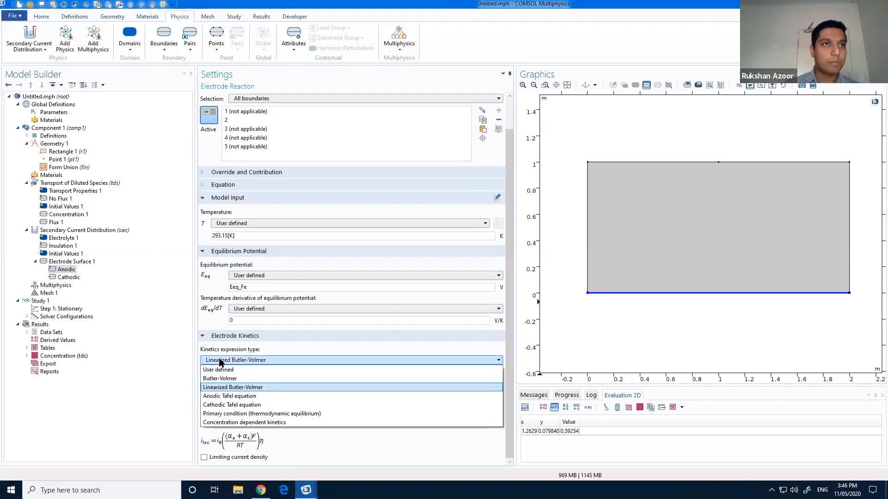
left_click(220, 397)
triple_click(256, 411)
type("i0_f")
key("BackSpace")
type("Fe")
key("Tab")
type("A_Fe")
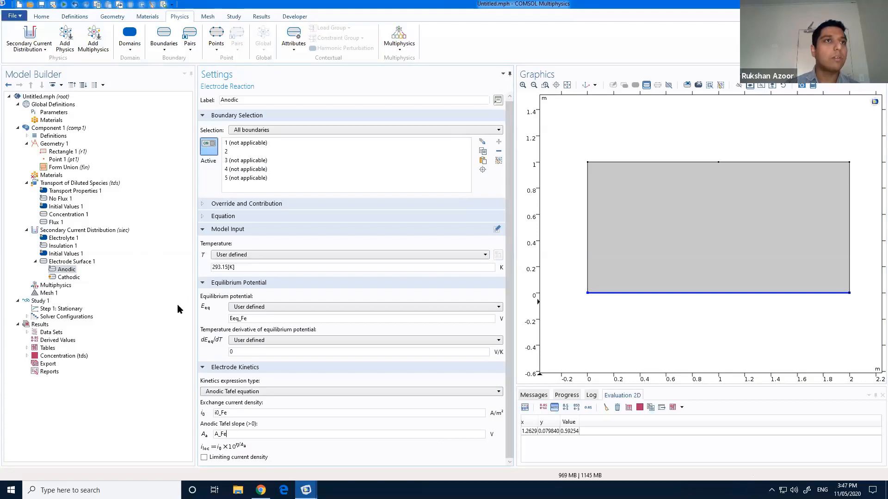
Step: Set the equilibrium potential of the Cathodic electrode reaction to Eeq_O2
left_click(64, 278)
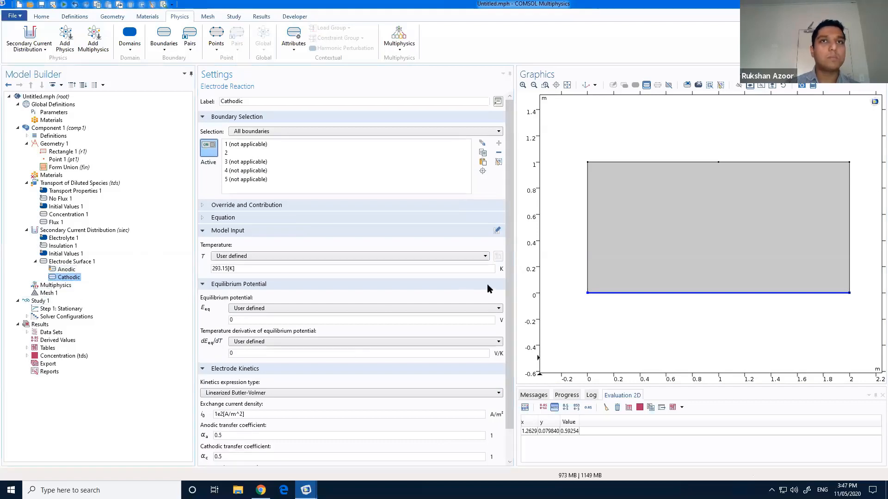
left_click_drag(509, 279, 507, 402)
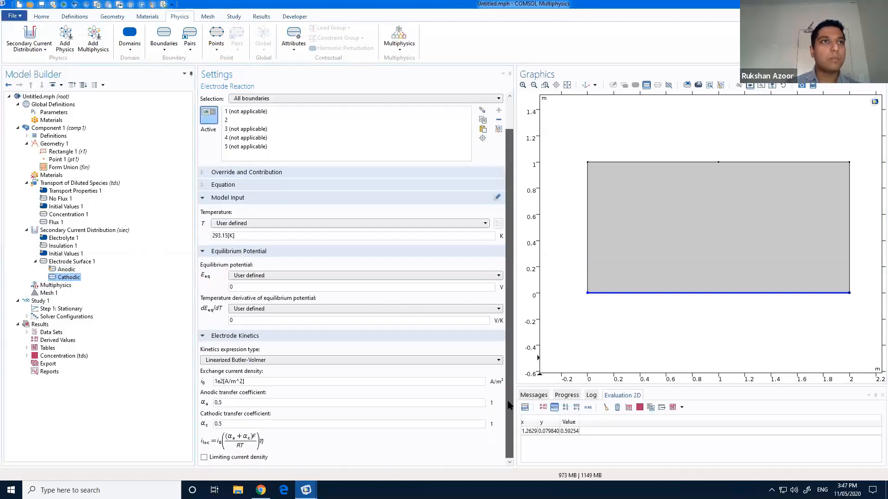
left_click(230, 288)
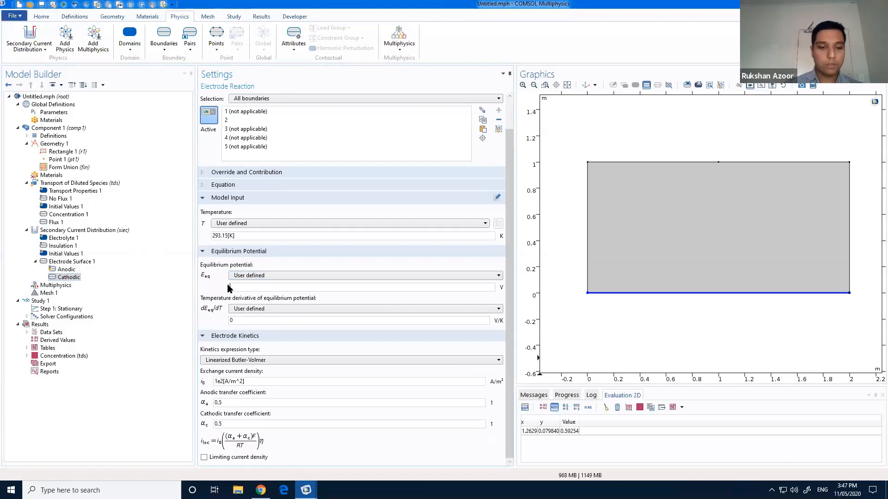
type("Eeq_0")
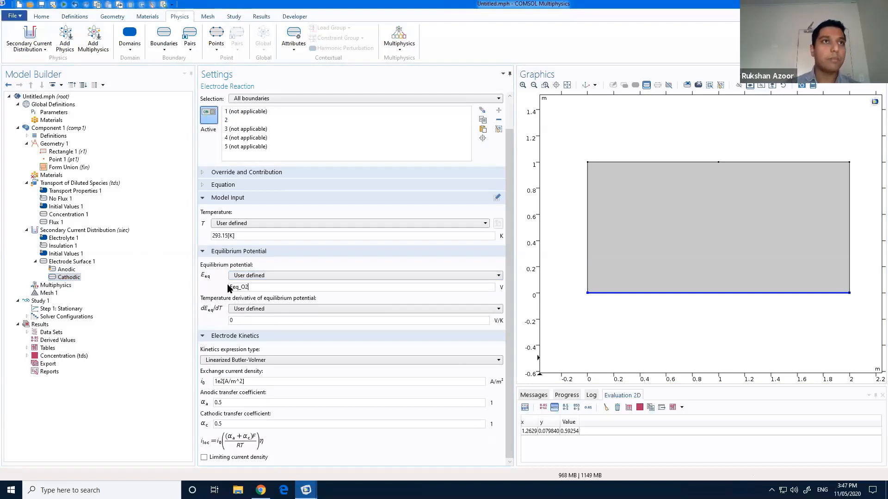
Step: Give the Cathodic reaction the Cathodic Tafel equation kinetics with exchange current density i0_O2 and Tafel slope A_O2
left_click(243, 362)
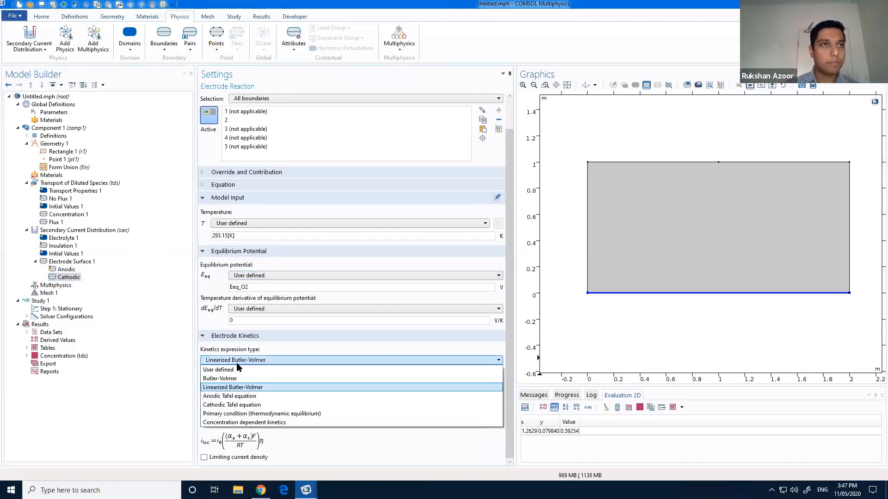
left_click(227, 405)
key("Tab")
type("i0_Fe")
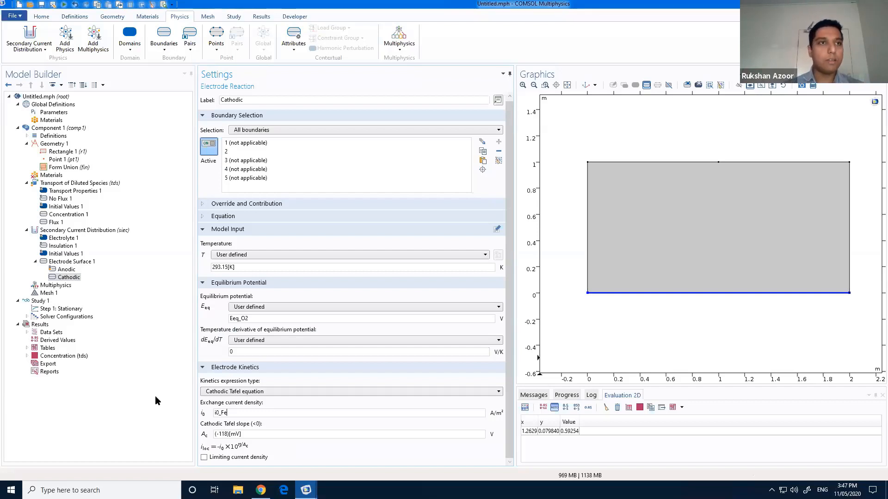
key("ctrl+a")
type("A_O2")
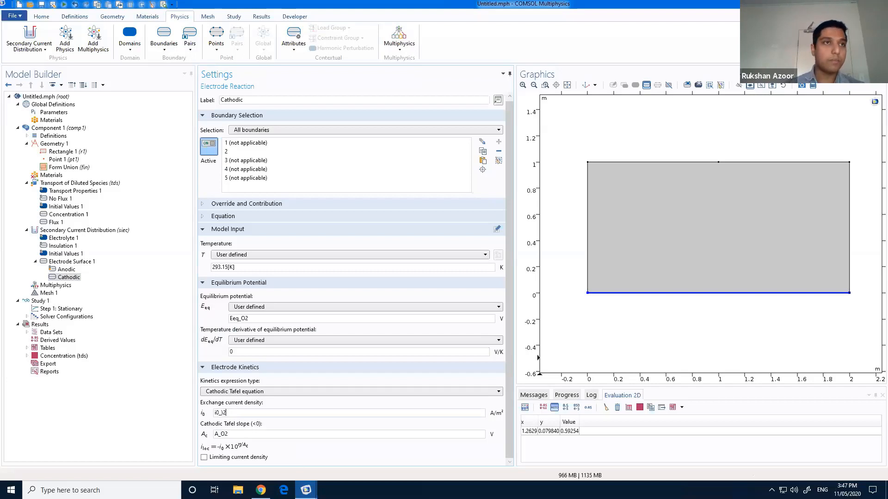
type("O")
key("BackSpace")
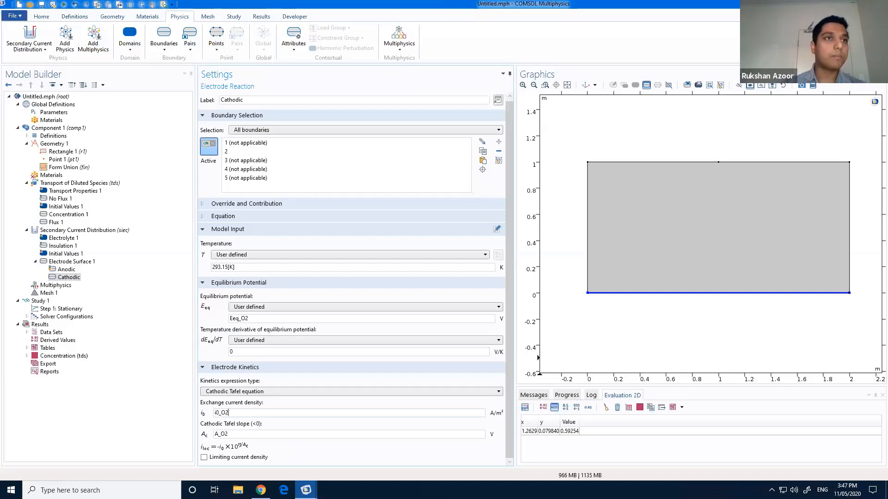
Step: Change the Cathodic reaction's exchange current density to i0_O2*c/c_ref and enable its limiting current density
left_click(59, 263)
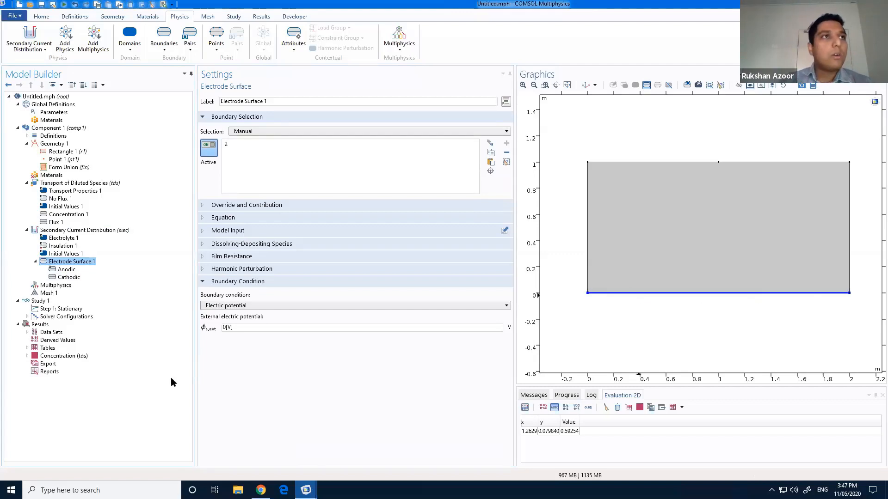
left_click(74, 279)
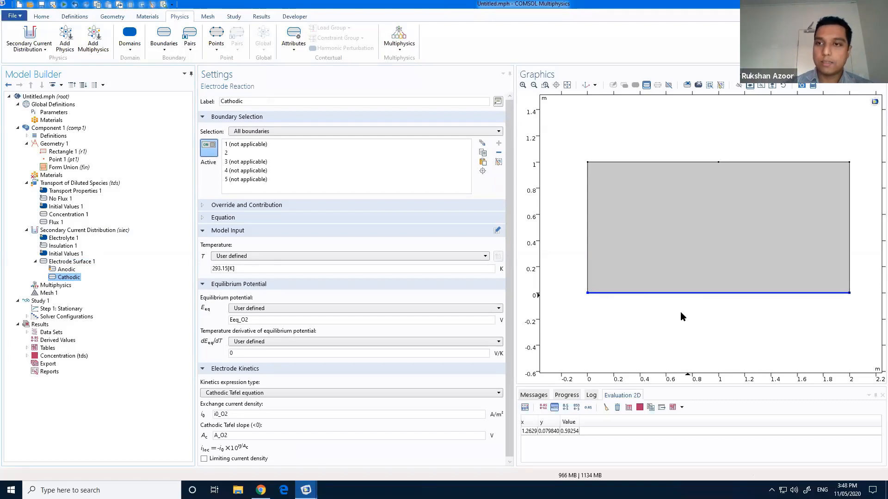
scroll(496, 319, "down", 1)
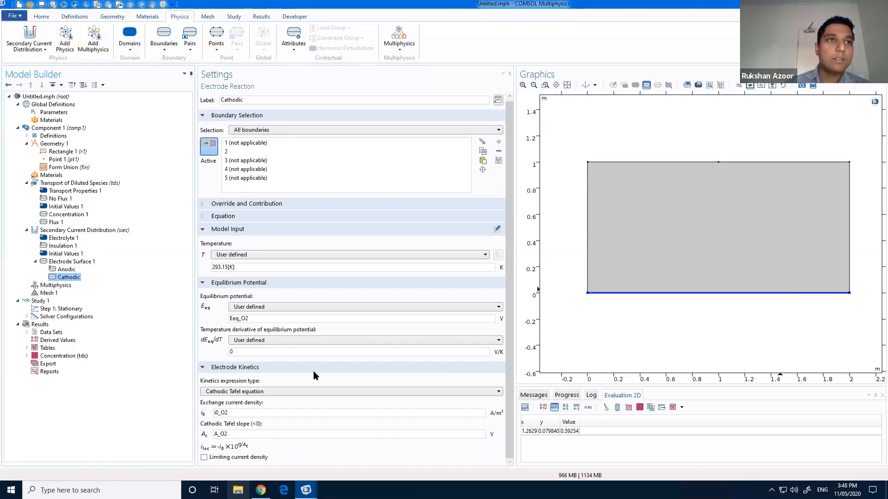
left_click(252, 412)
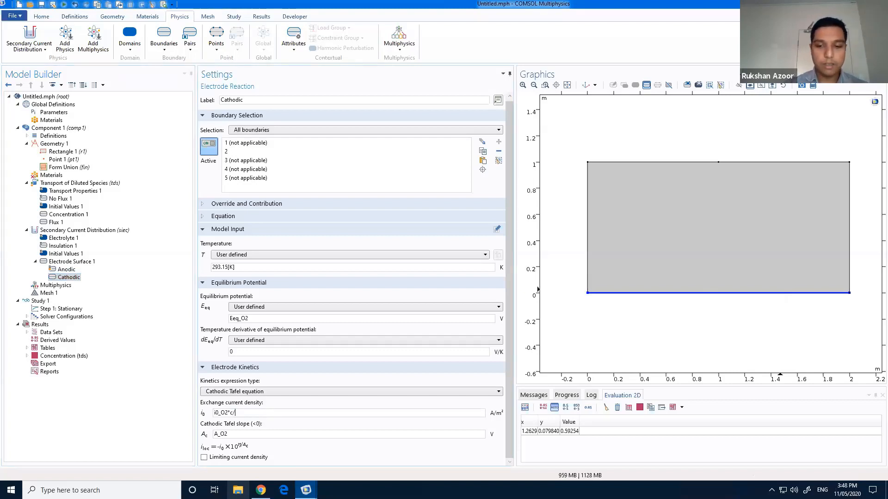
type("ef")
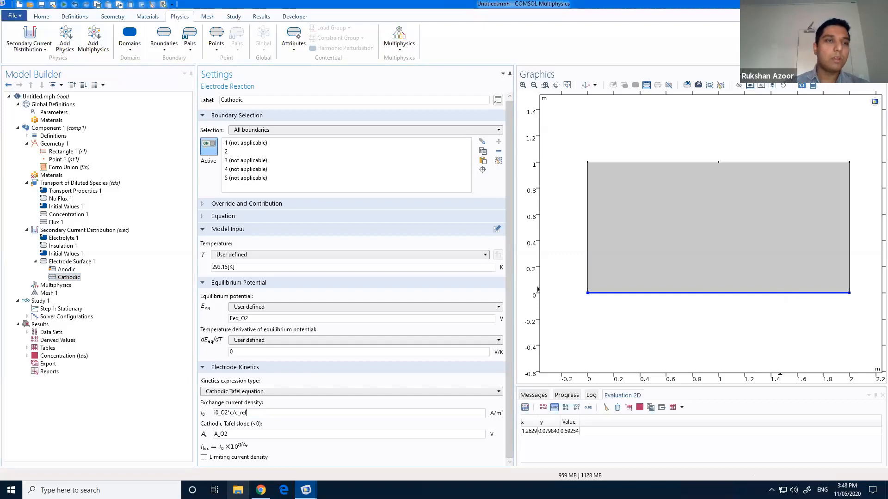
left_click(335, 459)
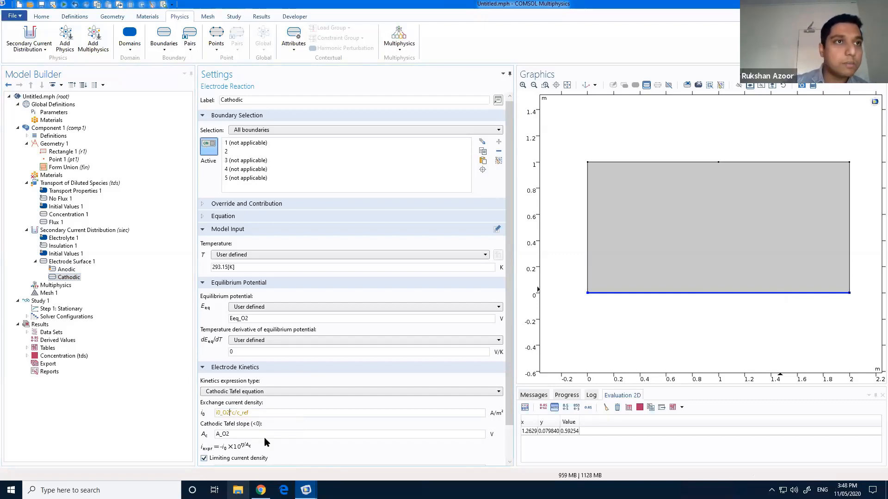
left_click(229, 413)
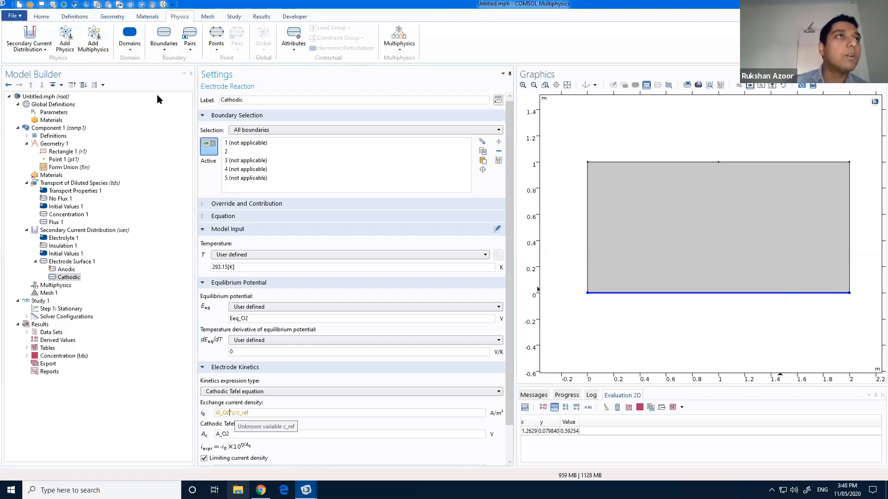
Step: Rename the oxygen reference concentration parameter in the global Parameters as c_ref
left_click(54, 113)
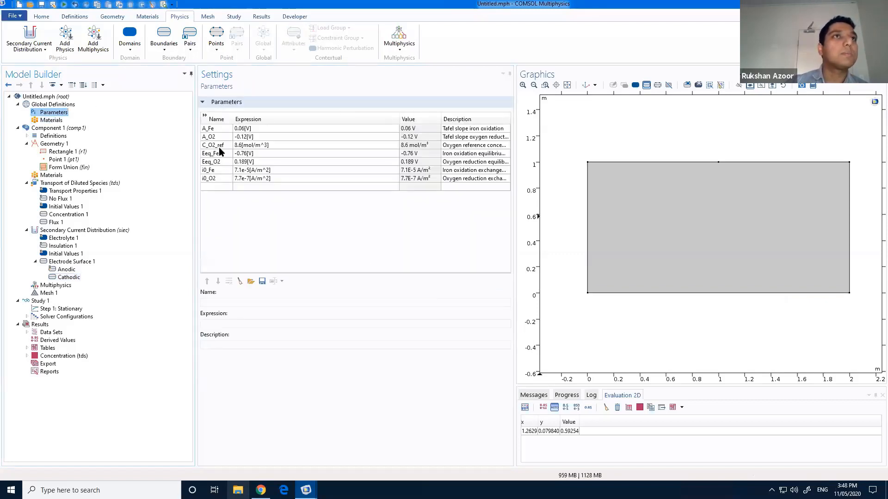
left_click(218, 147)
type("c_ref")
key("Return")
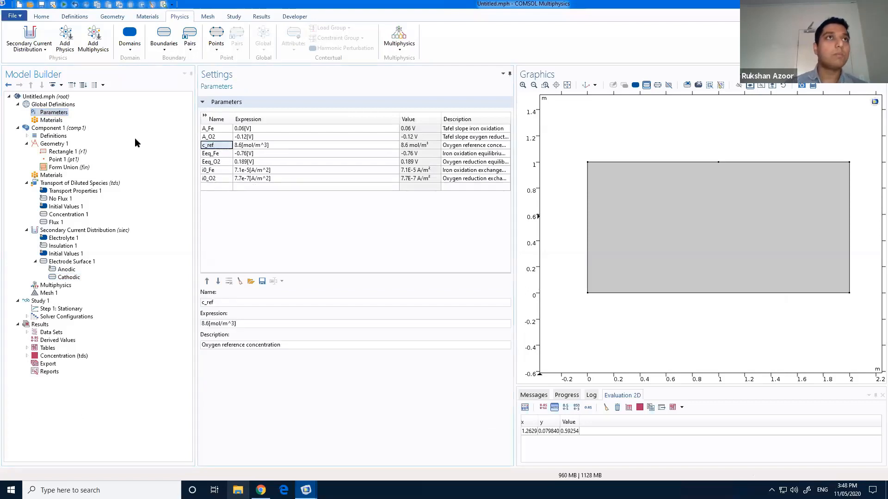
Step: Examine the concentration-dependent term in the Cathodic reaction's exchange current density and its limiting current settings
left_click(68, 277)
scroll(333, 430, "down", 2)
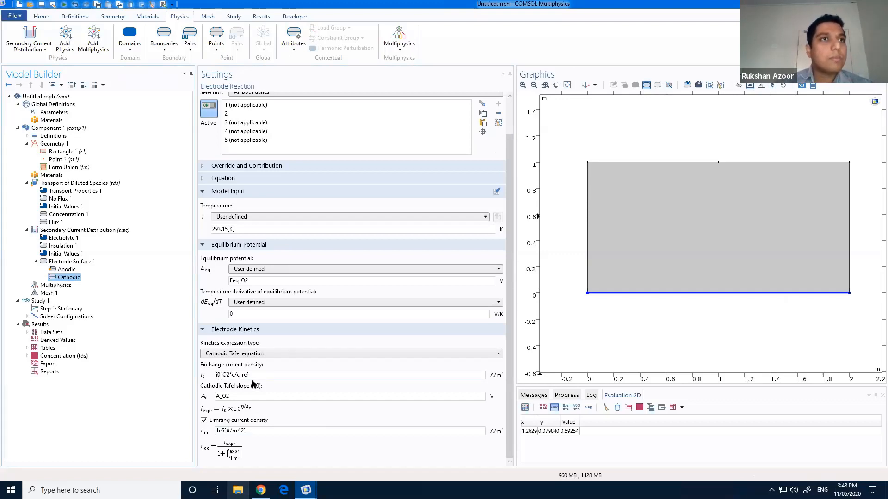
left_click_drag(252, 376, 232, 376)
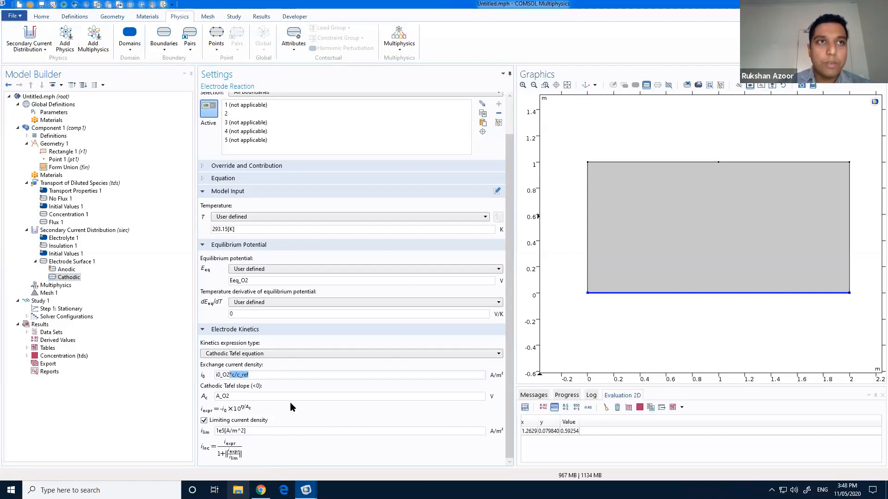
left_click(233, 376)
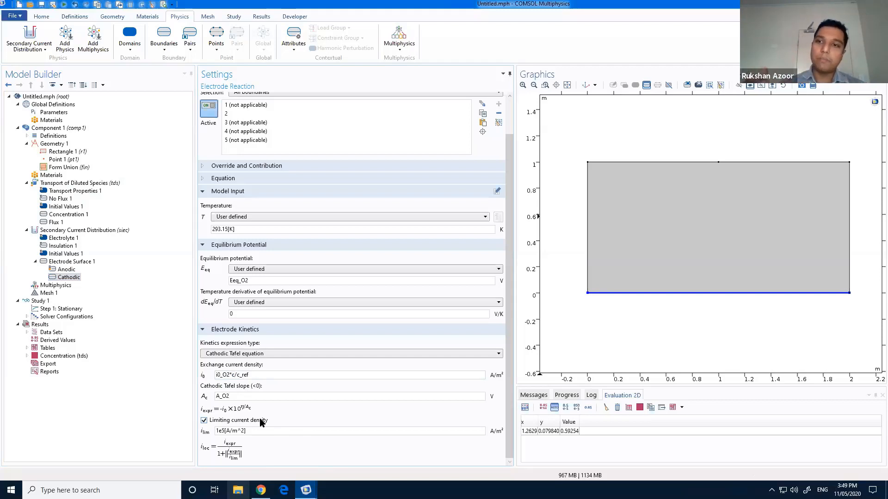
left_click(69, 278)
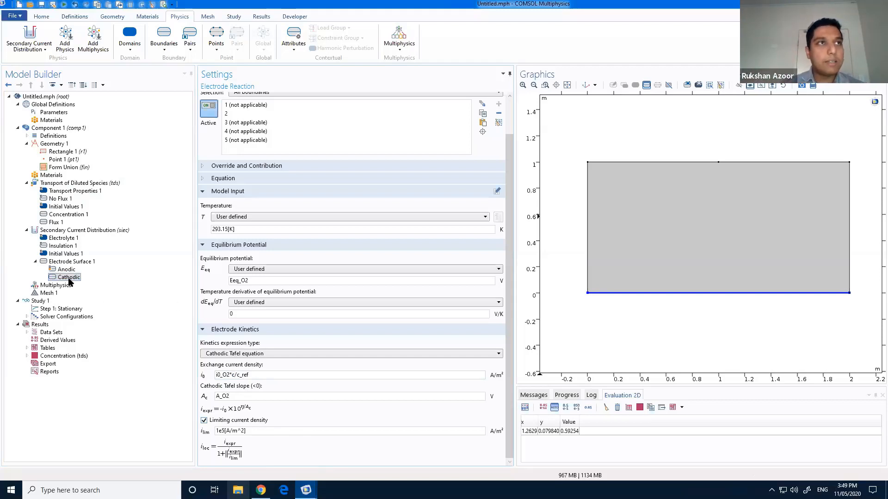
Step: Examine the inward flux of Flux 1, the conditions available for Transport of Diluted Species, and the Cathodic reaction's kinetics
left_click(58, 223)
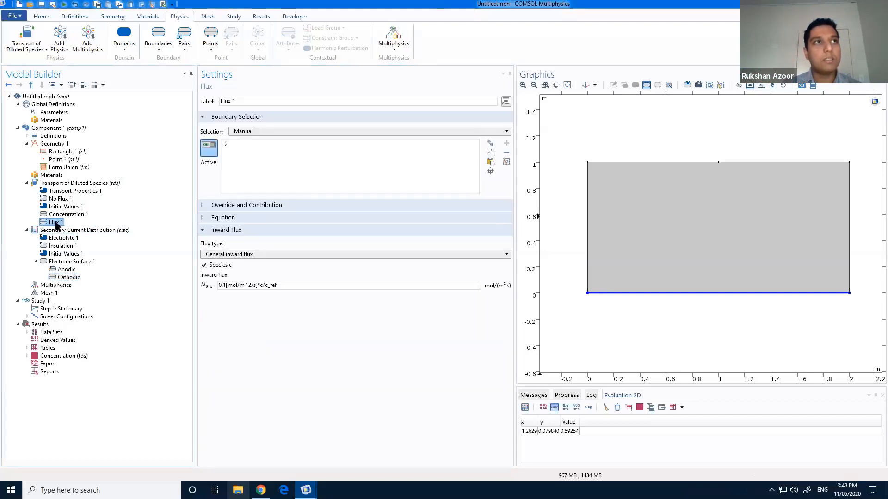
left_click(64, 278)
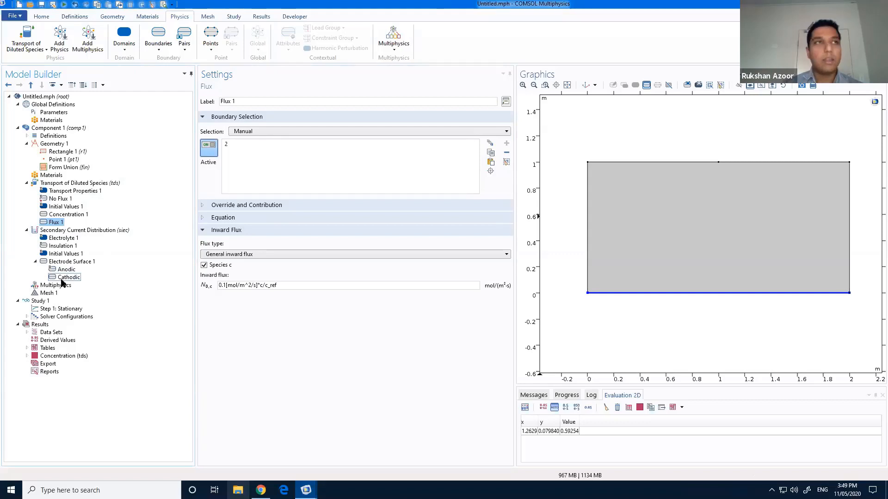
left_click(73, 189)
left_click(72, 184)
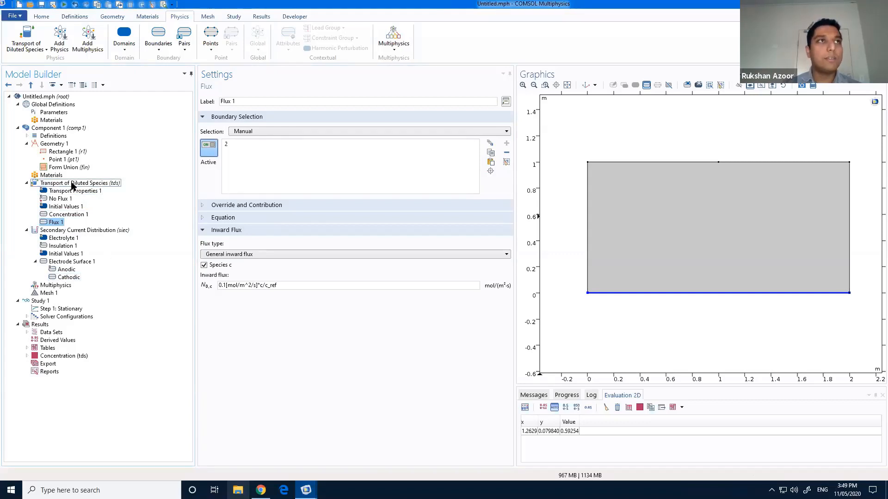
right_click(72, 185)
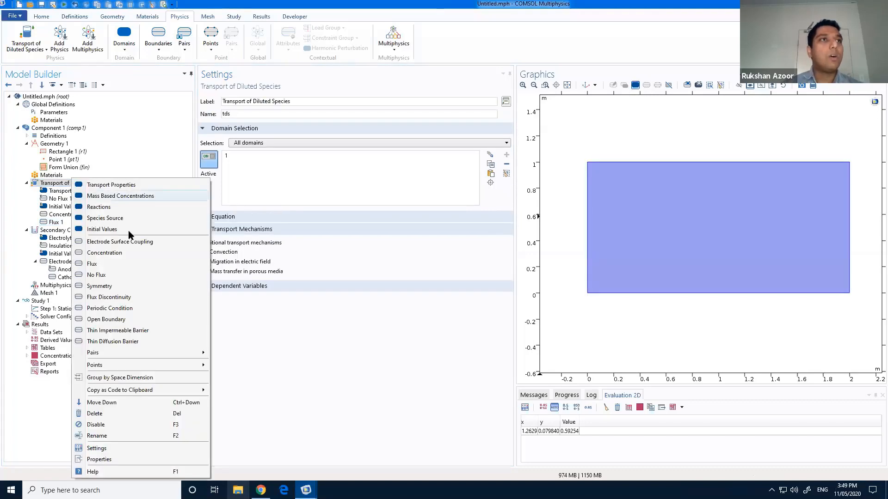
left_click(53, 223)
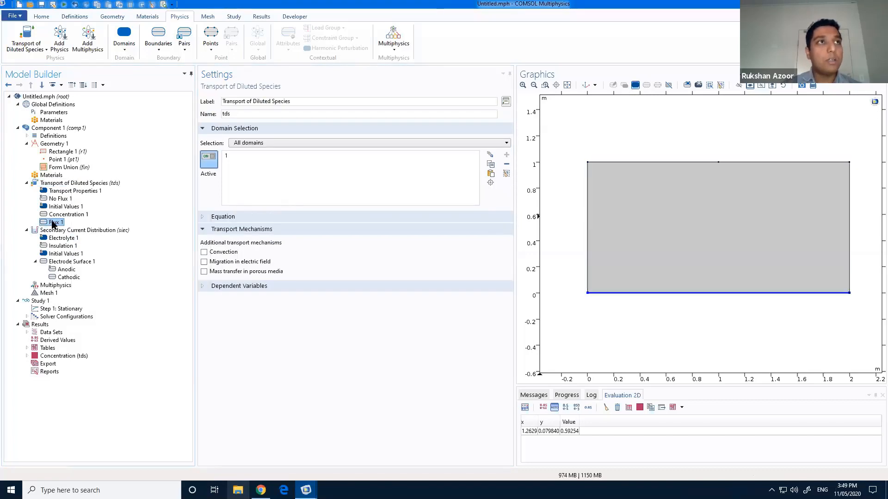
left_click(69, 285)
left_click(68, 278)
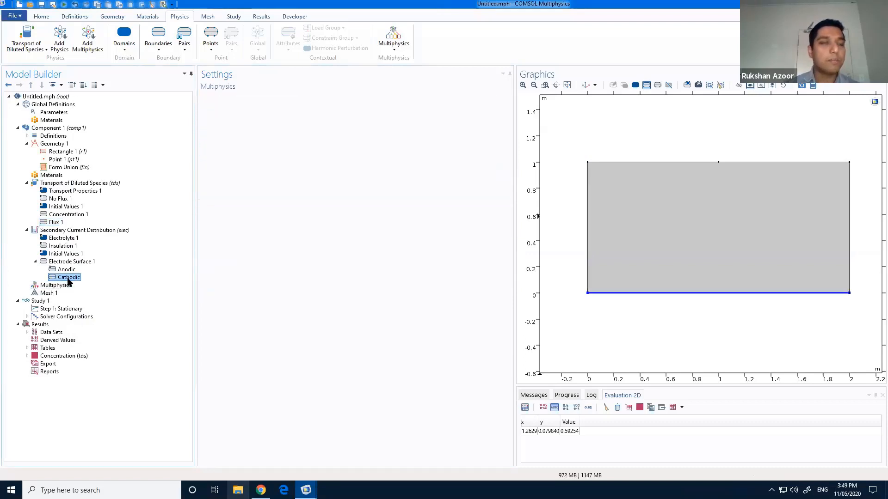
scroll(241, 377, "down", 2)
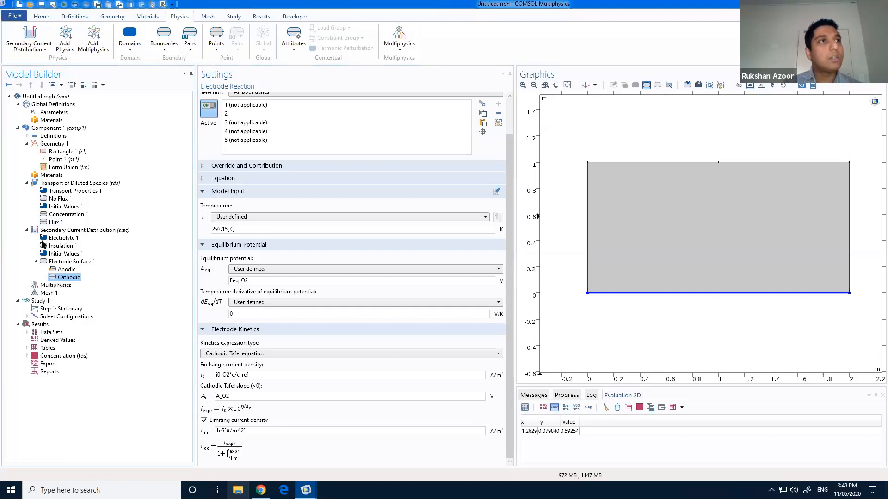
Step: Try to replace Flux 1's inward flux with an expression beginning with iO2*
left_click(54, 222)
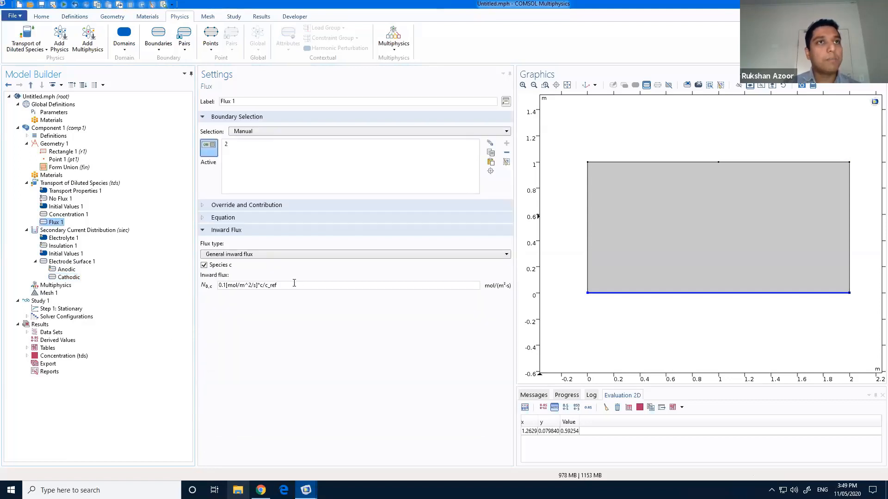
left_click_drag(313, 285, 213, 286)
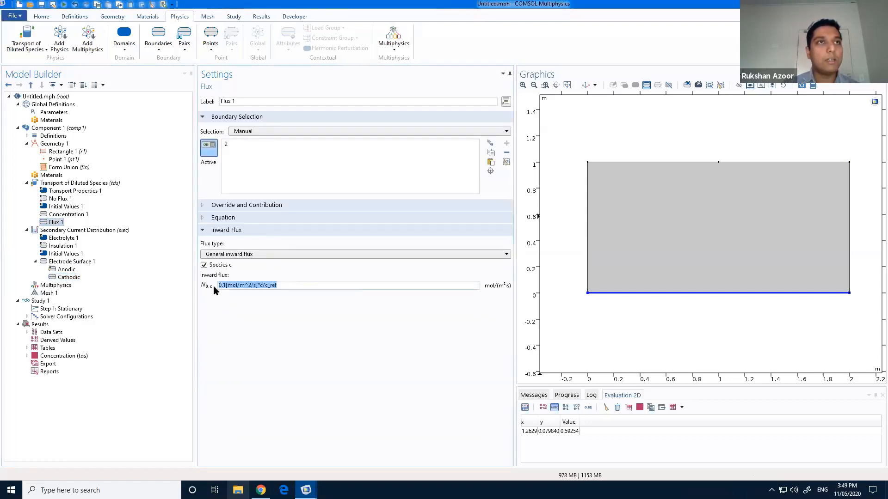
type("i")
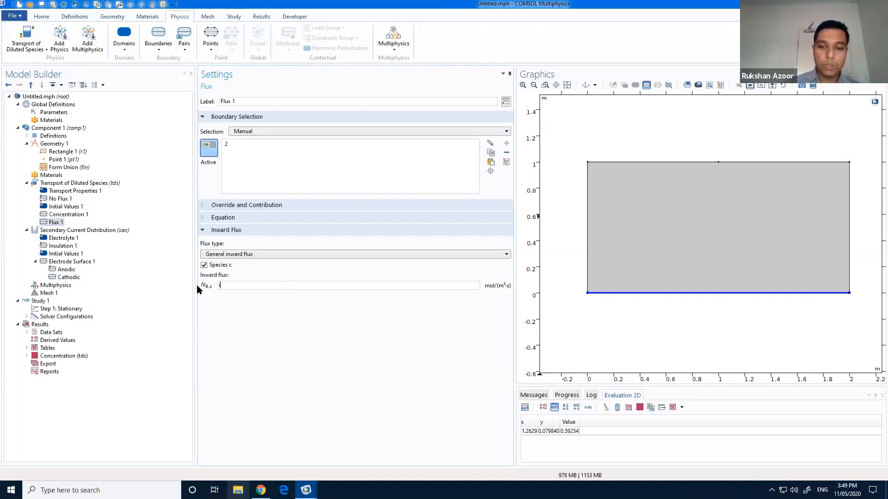
type("o@")
key("BackSpace")
key("BackSpace")
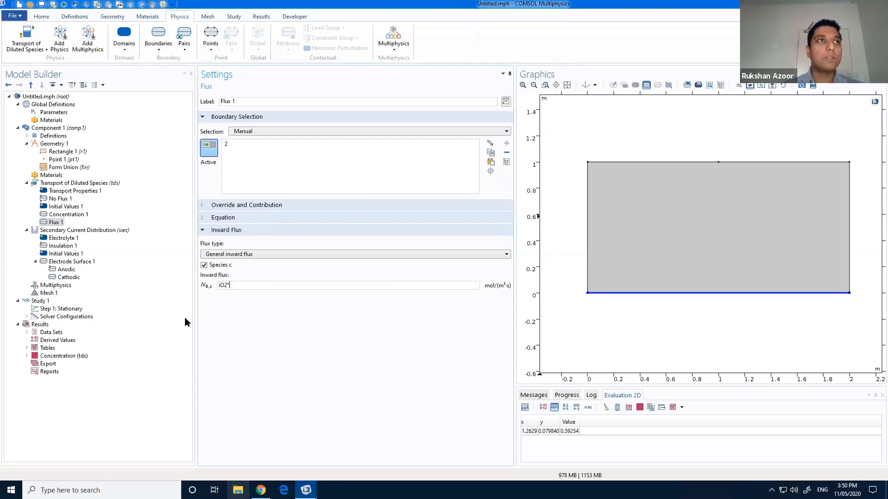
left_click(61, 224)
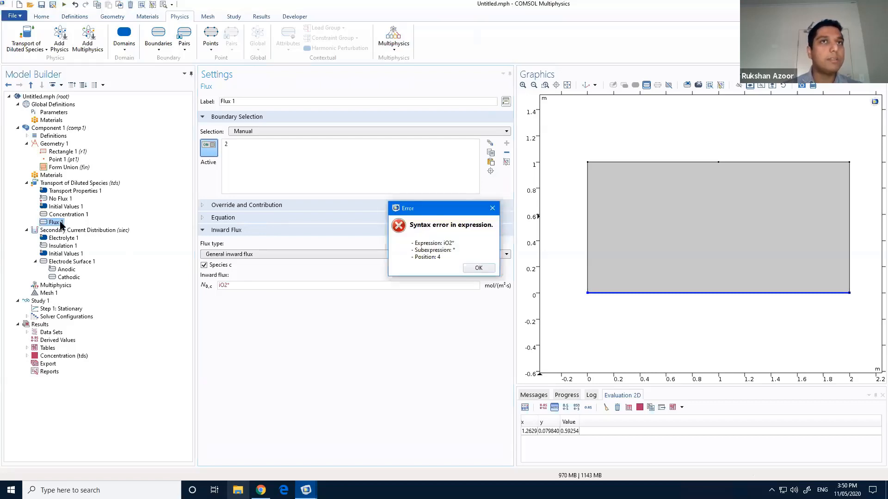
left_click(478, 268)
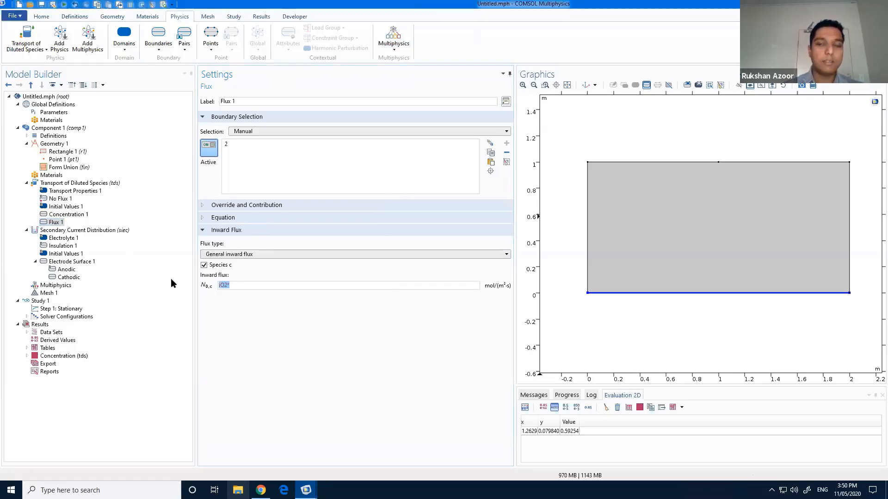
Step: Set Flux 1's inward flux to 1 and disable Flux 1
key("BackSpace")
left_click(297, 333)
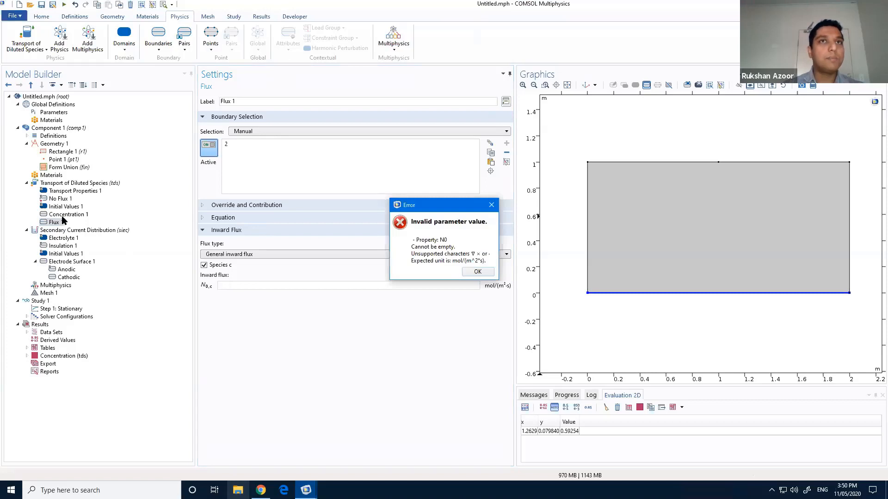
left_click(476, 272)
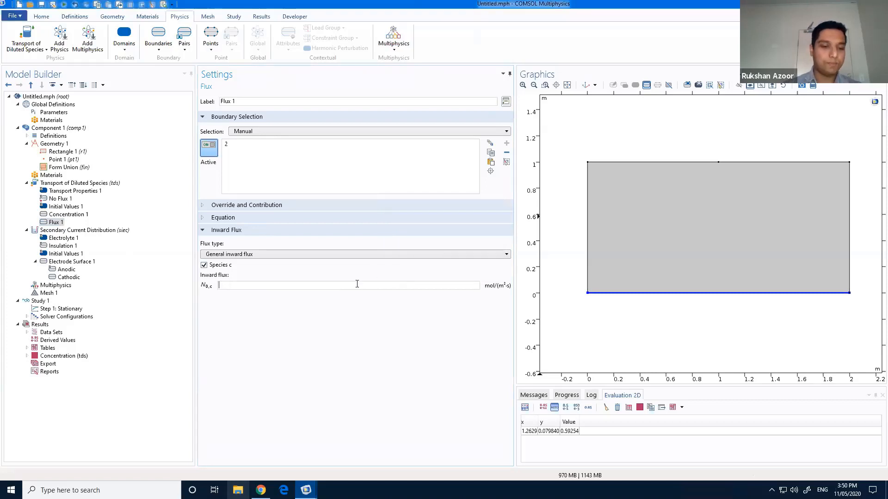
type("1")
right_click(51, 225)
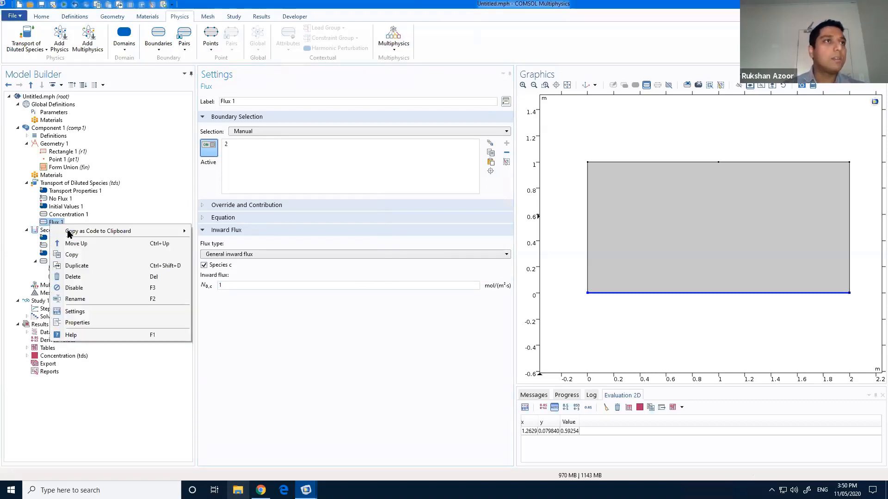
left_click(84, 288)
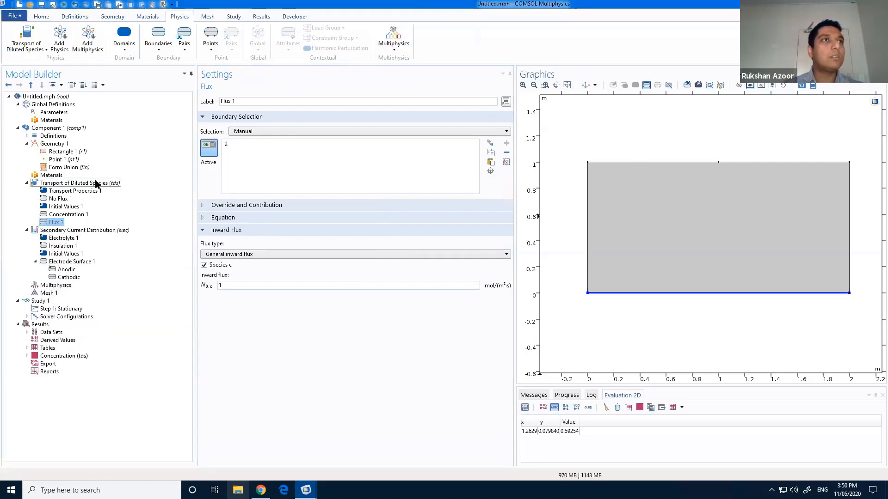
Step: Add an Electrode Surface Coupling condition to Transport of Diluted Species
left_click(97, 184)
right_click(96, 183)
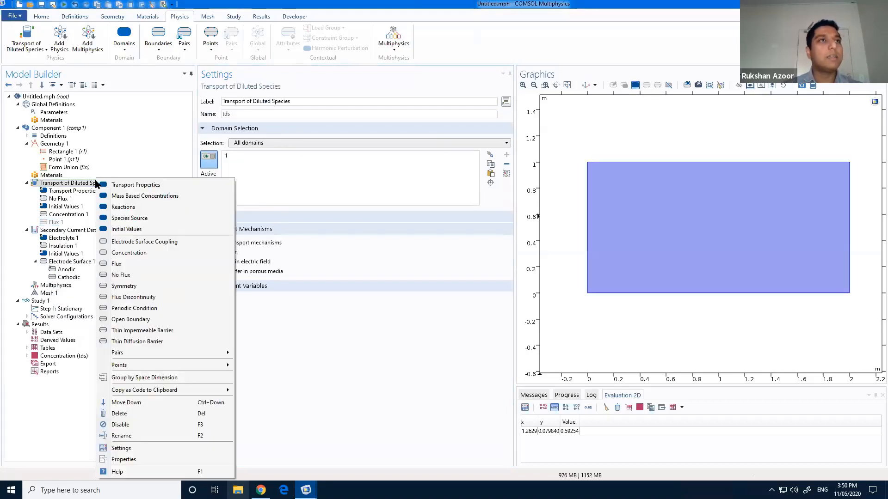
left_click(154, 243)
left_click(92, 231)
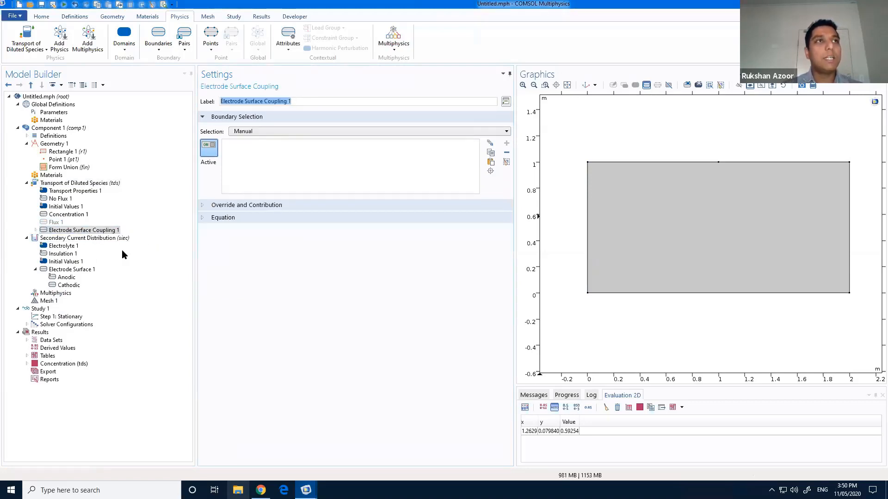
Step: Couple Reaction Coefficients 1 to the Cathodic local current density, with 4 participating electrons and a stoichiometric coefficient of -1
left_click(36, 231)
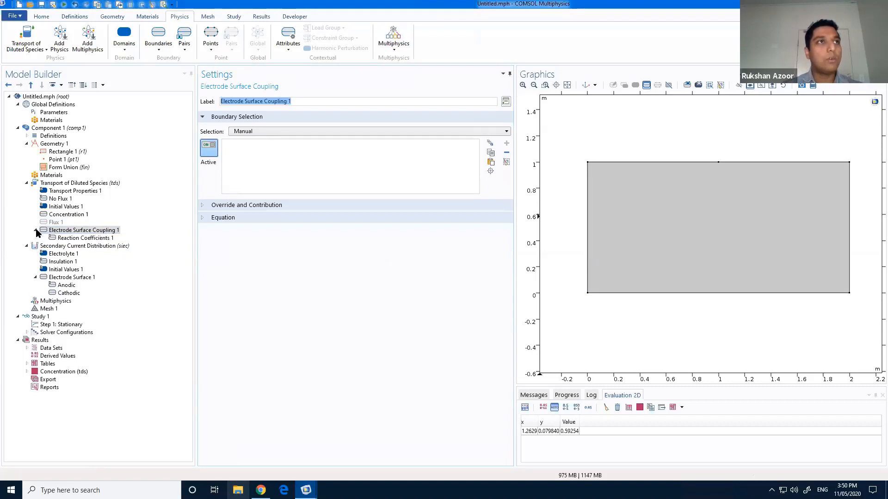
left_click(67, 239)
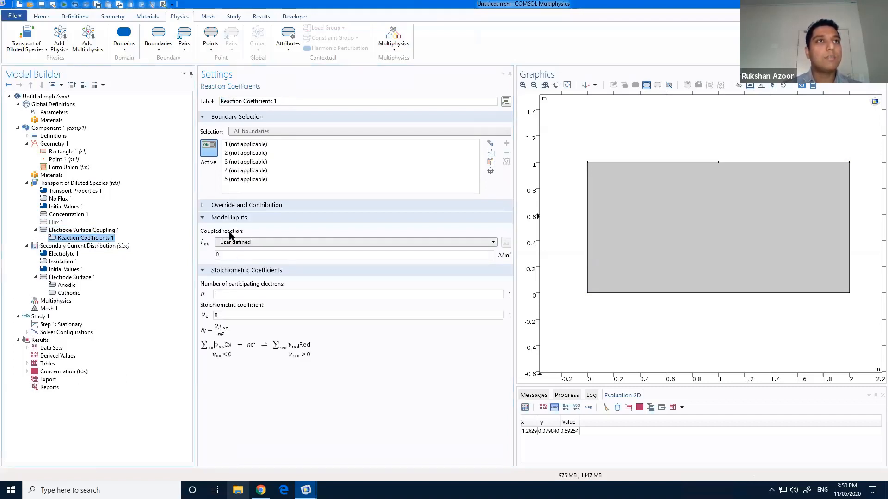
left_click(254, 242)
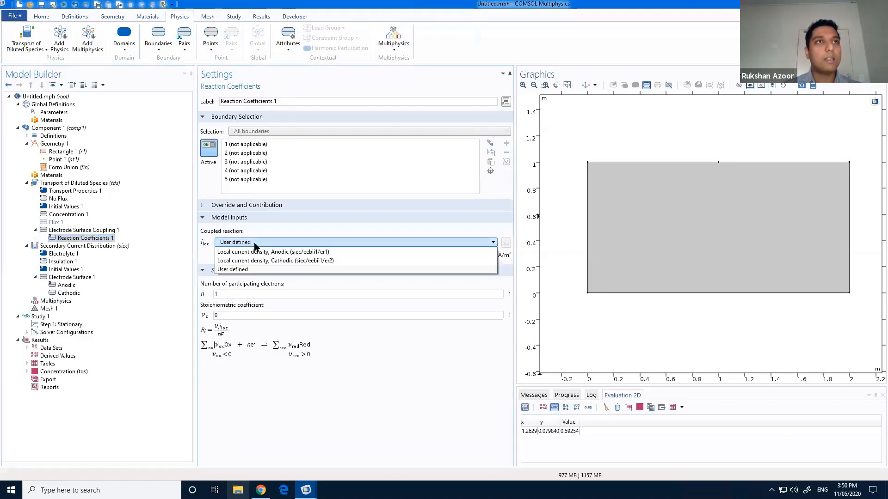
left_click(301, 262)
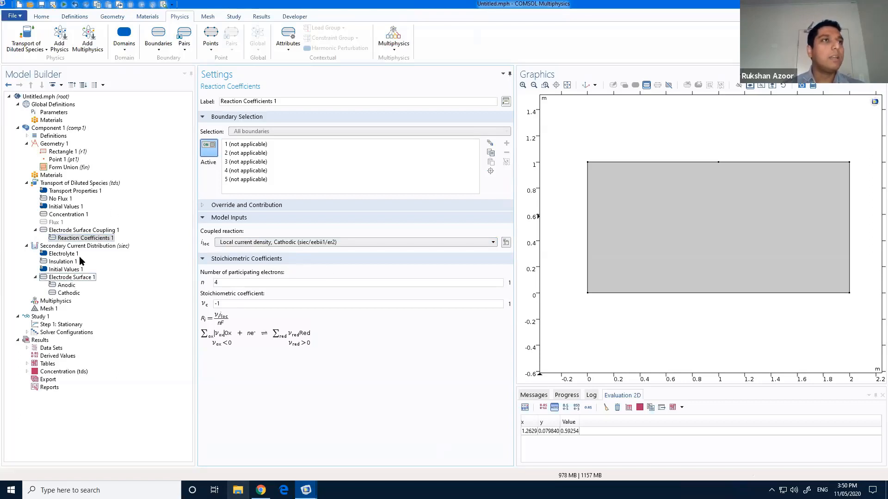
Step: Review the Electrode Surface Coupling and Cathodic settings and compute the stationary study with both physics interfaces
left_click(72, 230)
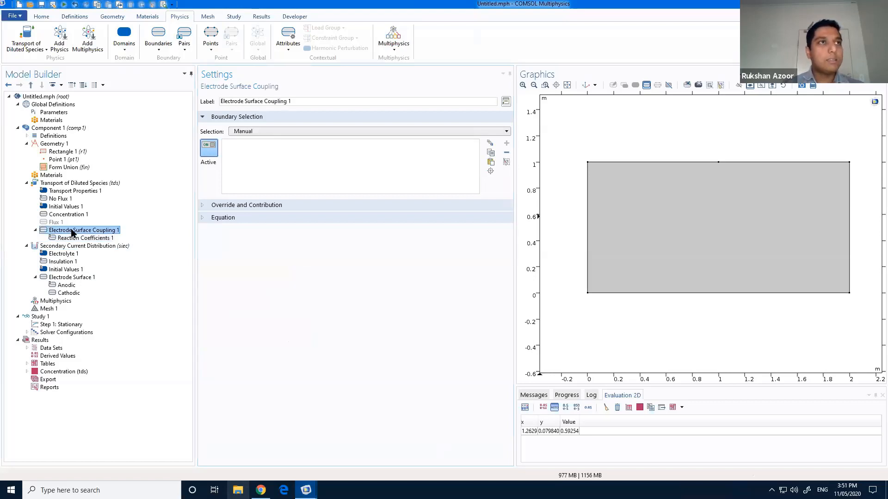
left_click(74, 293)
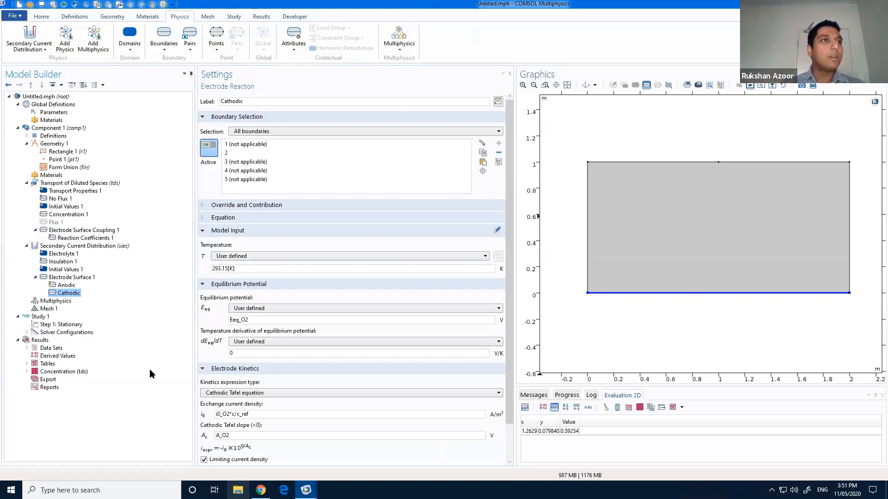
left_click(70, 325)
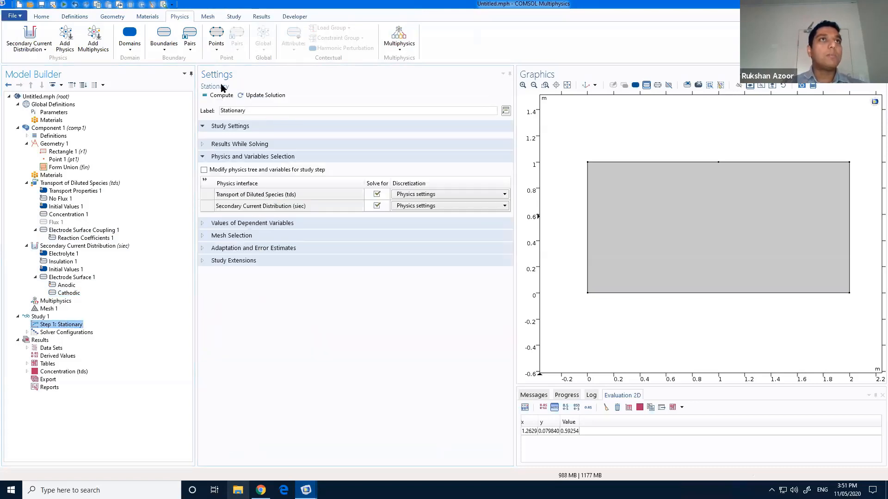
left_click(222, 95)
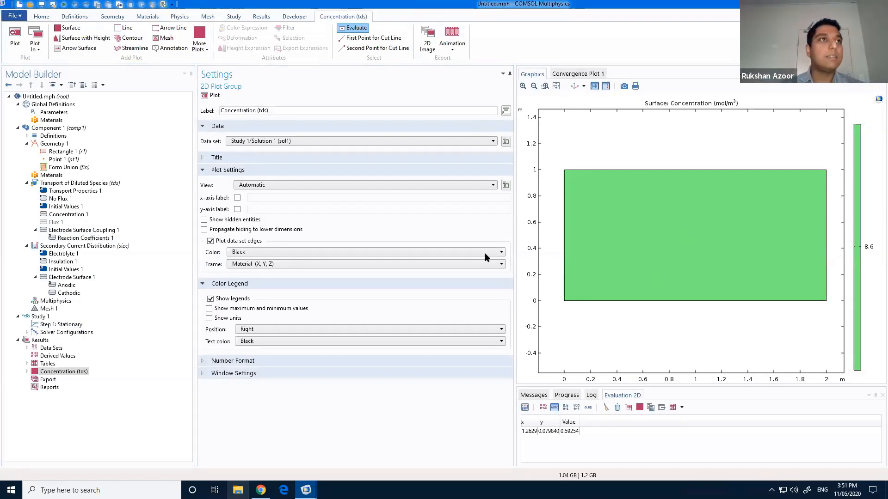
Step: Assign the rectangle's bottom edge, boundary 2, to Electrode Surface Coupling 1
left_click(89, 232)
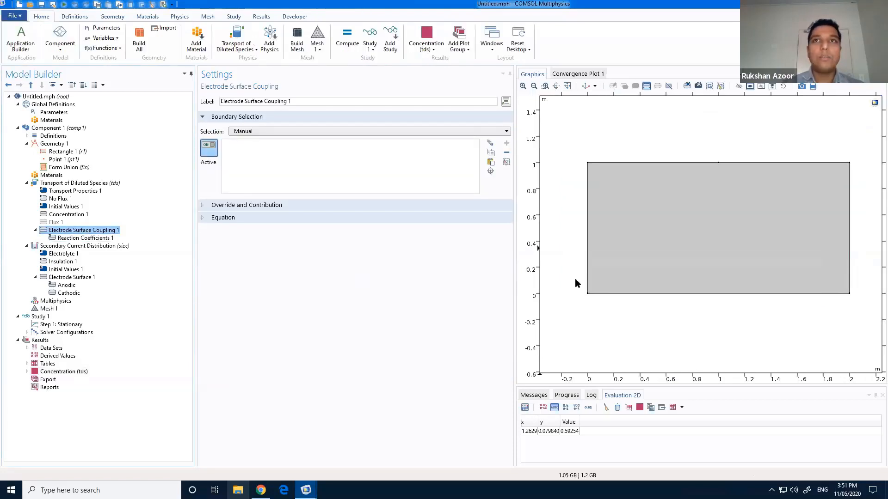
left_click(721, 293)
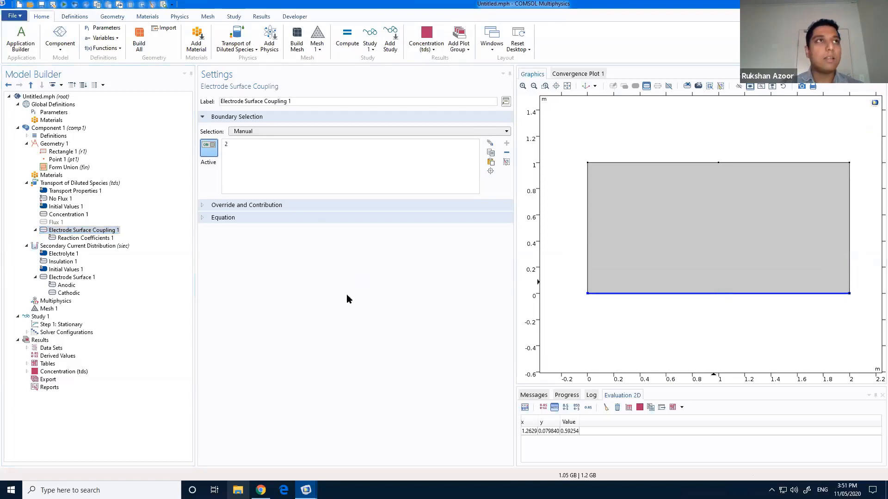
left_click(81, 183)
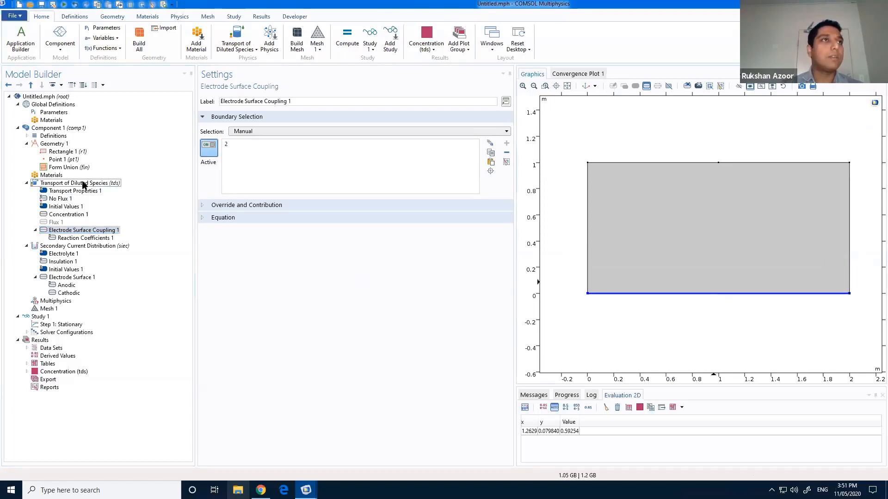
Step: Check the Transport of Diluted Species nodes, the coupling's reaction coefficients, and the Electrode Surface settings with their reactions
left_click(73, 191)
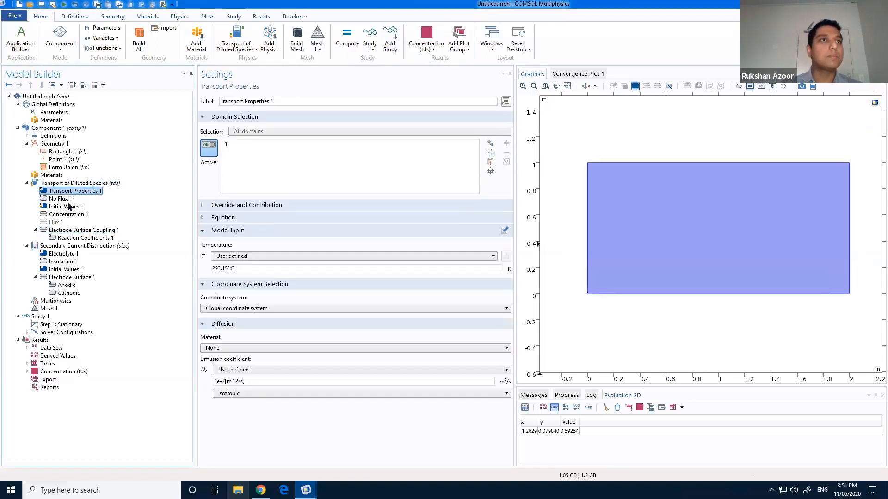
left_click(65, 207)
left_click(65, 215)
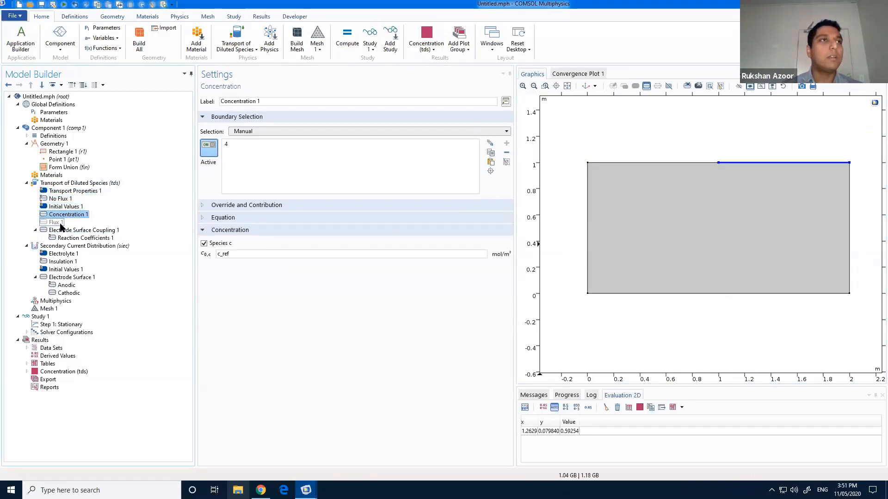
left_click(61, 224)
left_click(75, 231)
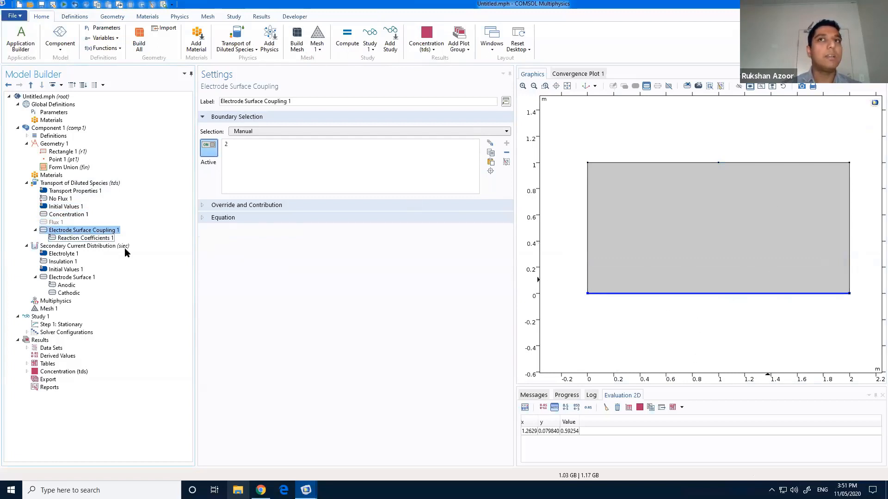
left_click(71, 239)
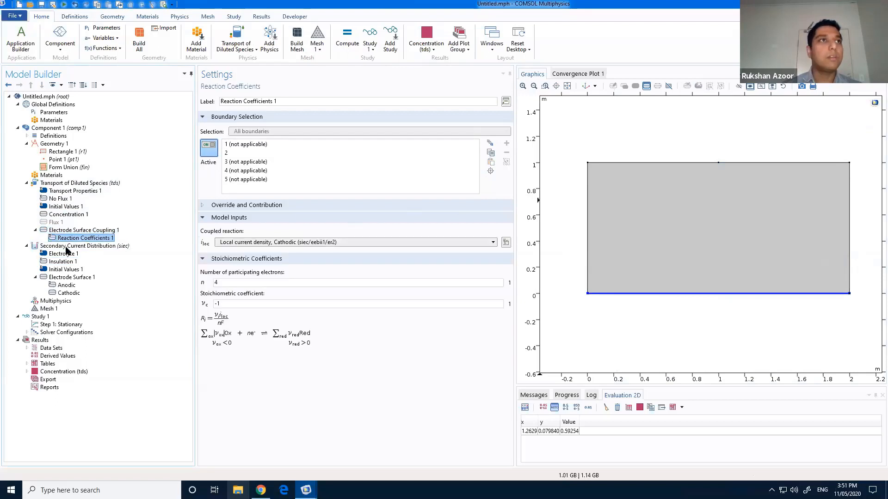
left_click(70, 247)
left_click(65, 278)
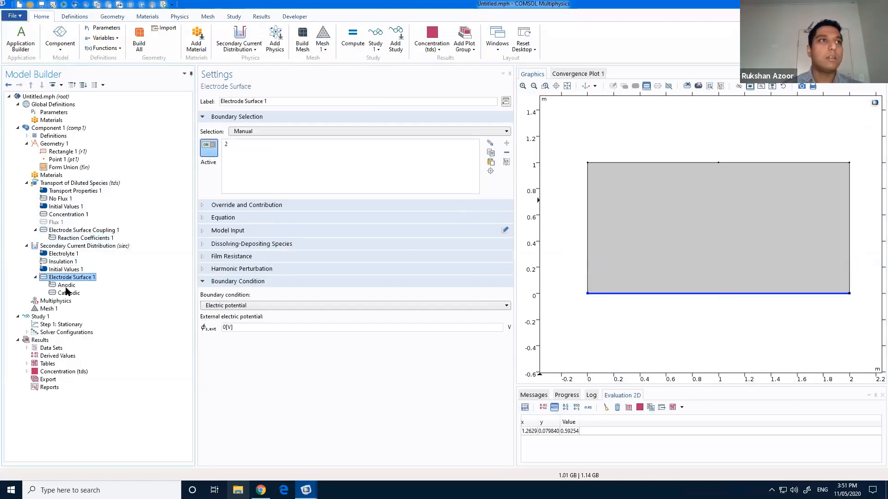
left_click(68, 293)
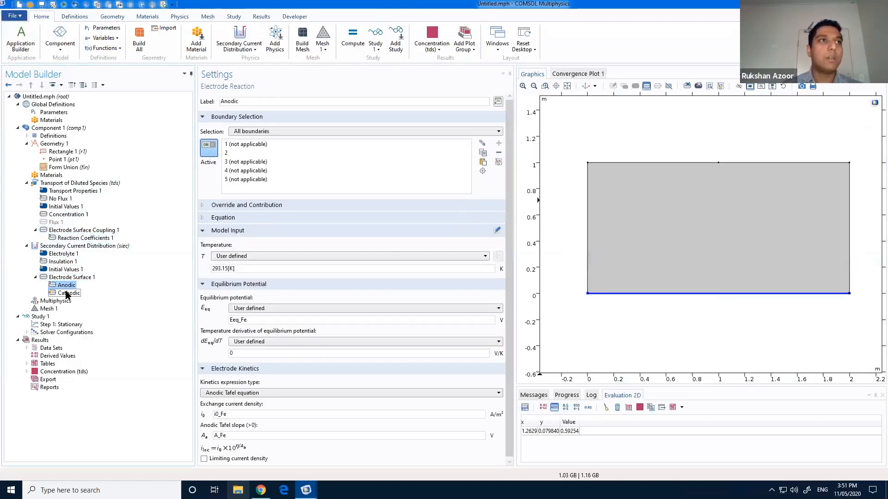
Step: Recompute the stationary study with the electrode surface coupling applied to the bottom edge
left_click(53, 324)
left_click(223, 98)
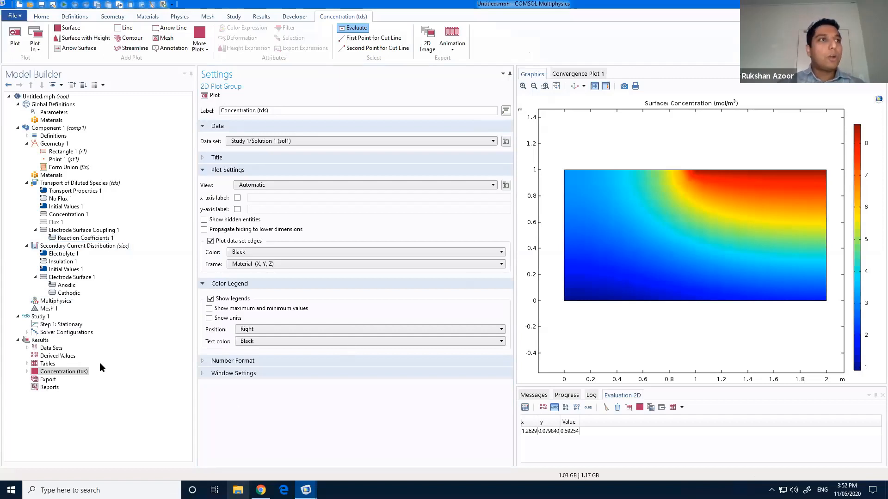
Step: Add a 2D plot group to the results, using the Study 1/Solution 1 data set
right_click(40, 341)
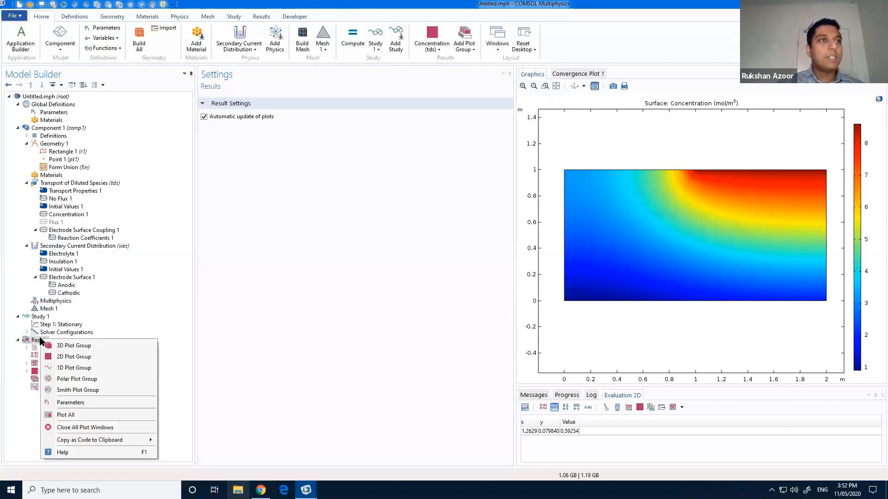
left_click(58, 357)
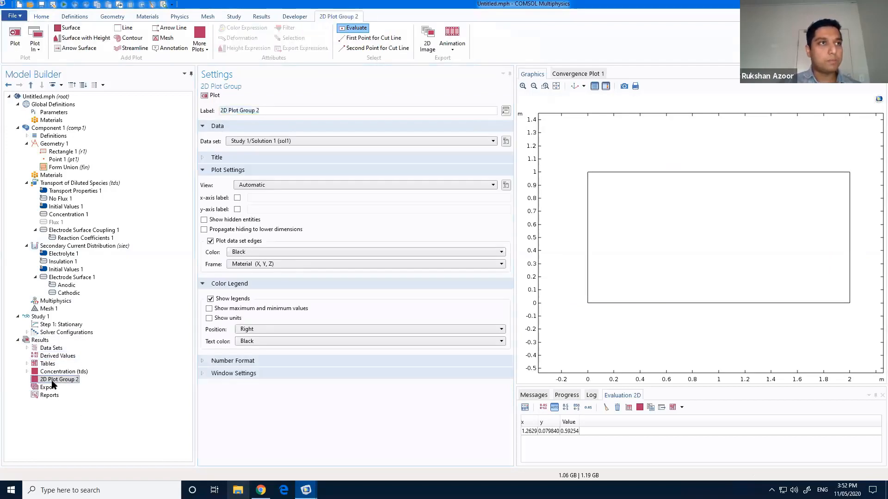
right_click(45, 379)
left_click(45, 372)
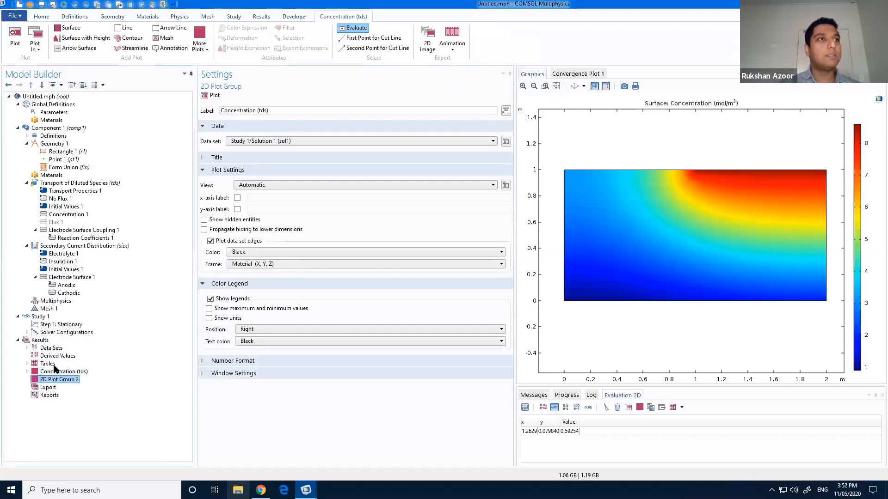
left_click(58, 379)
right_click(39, 341)
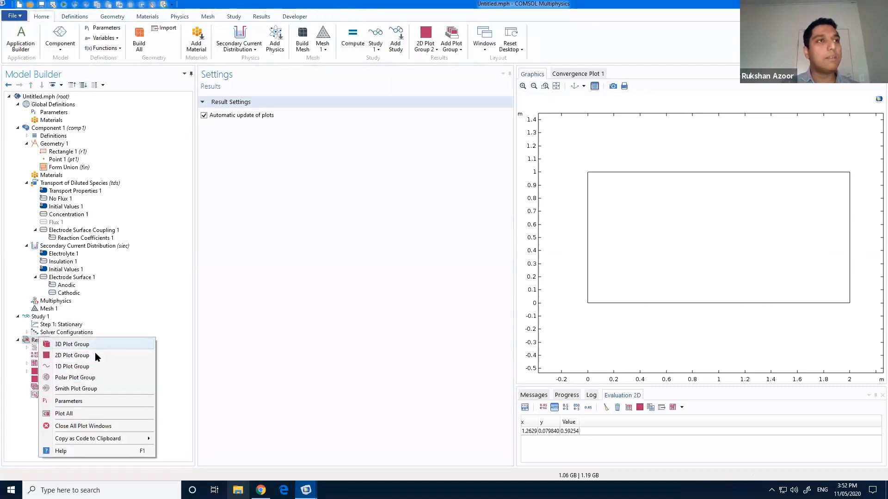
left_click(36, 380)
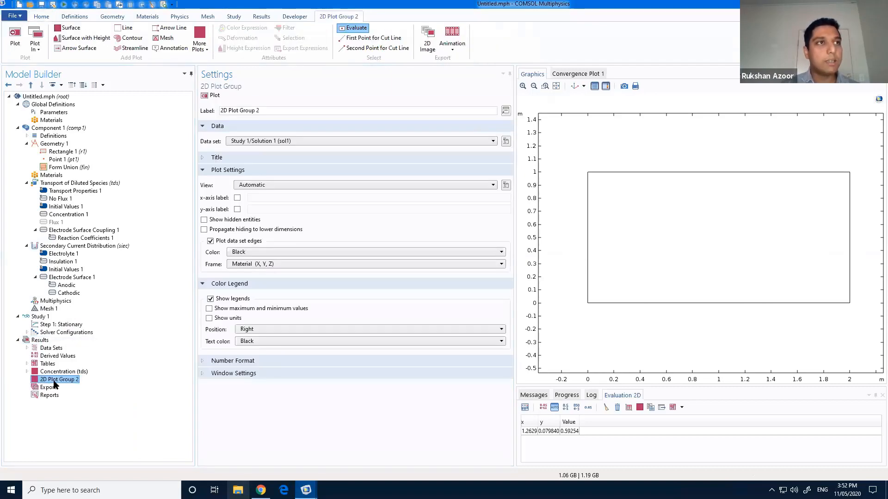
Step: Add a surface plot to 2D Plot Group 2 and clear its default expression
right_click(54, 381)
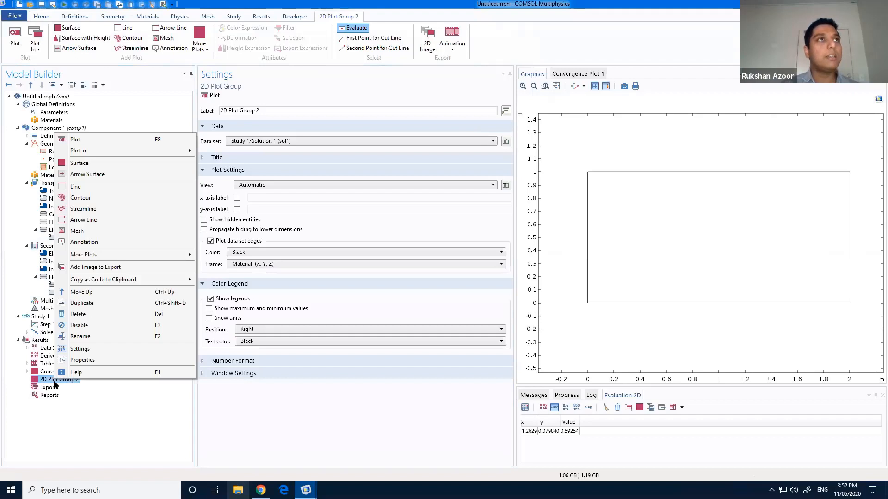
left_click(77, 163)
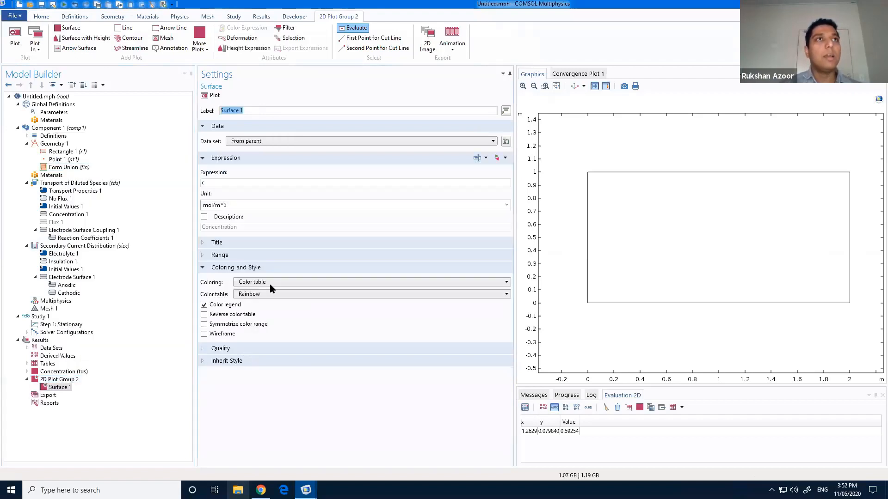
double_click(211, 183)
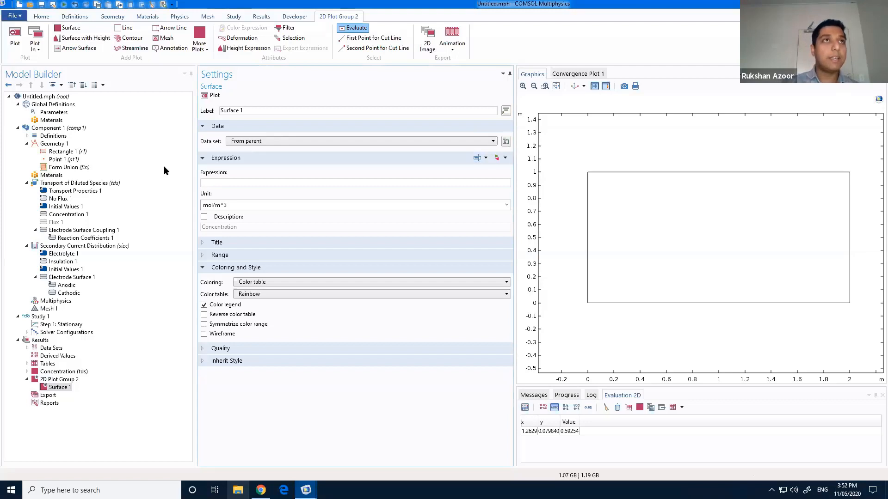
Step: Browse the Transport of Diluted Species variables available for the surface expression, including the diffusion coefficient and concentration gradient components
key("ctrl+space")
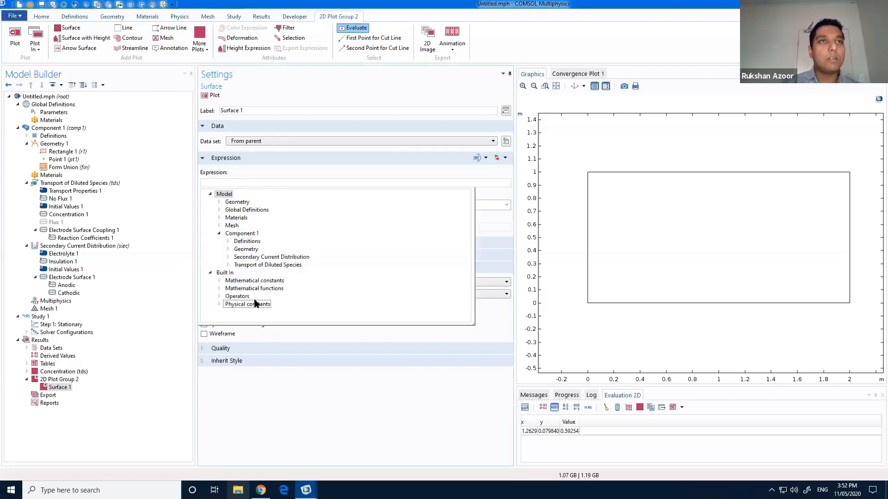
left_click(229, 265)
left_click(228, 265)
left_click(228, 265)
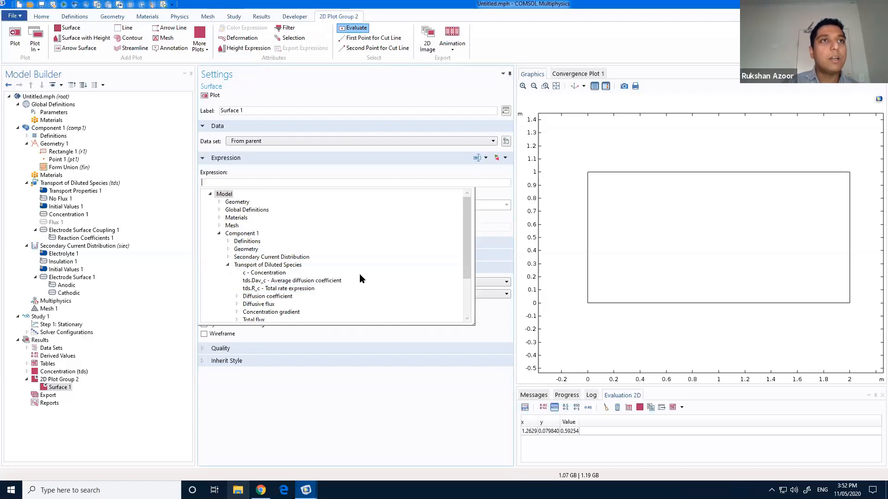
scroll(359, 274, "down", 2)
left_click(243, 216)
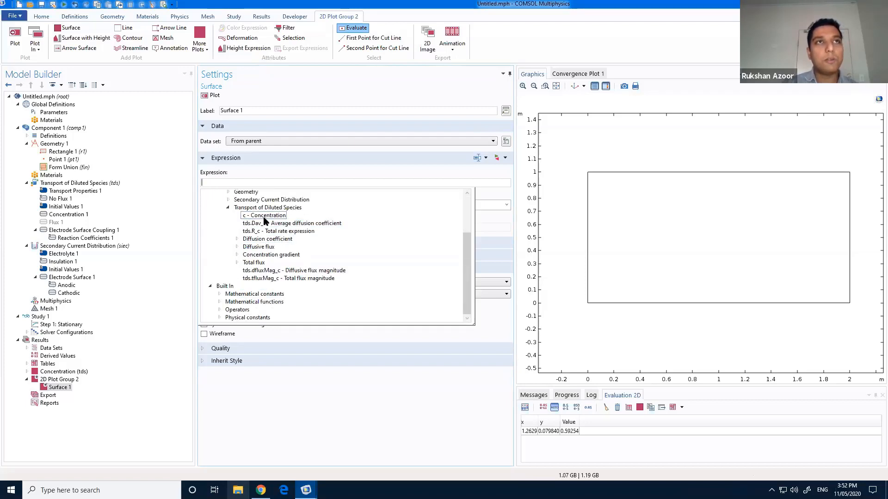
left_click(237, 239)
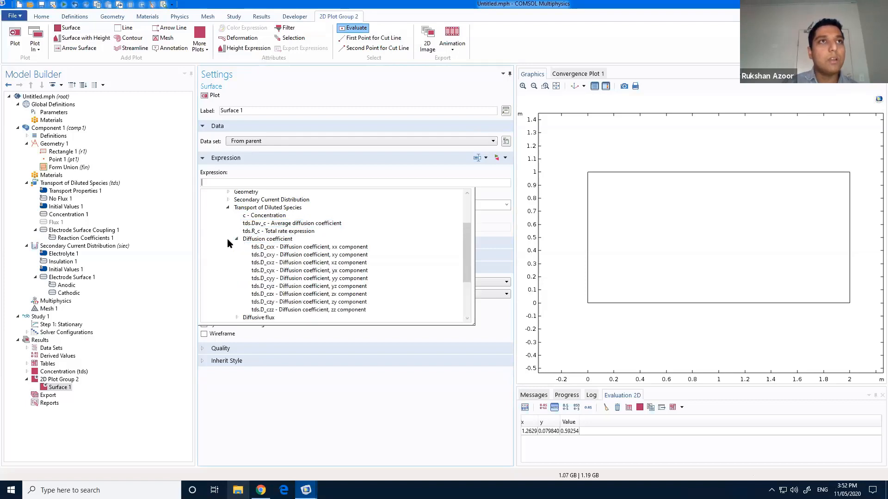
left_click(272, 249)
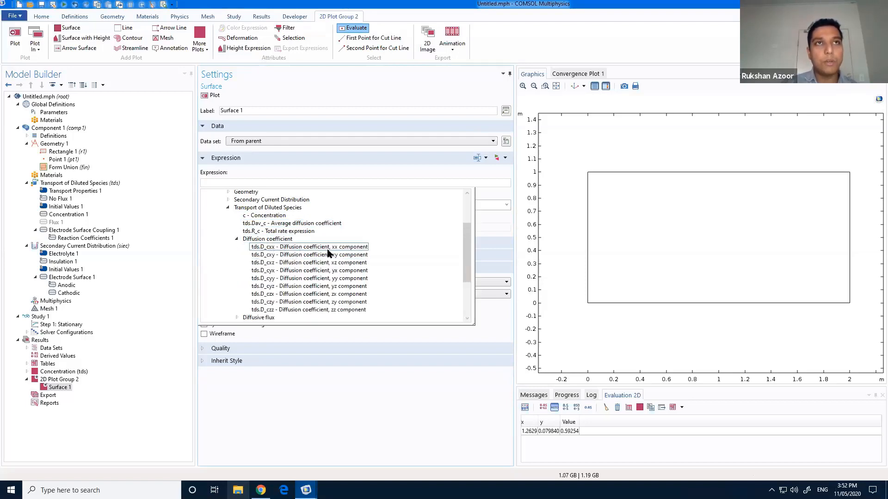
left_click(237, 239)
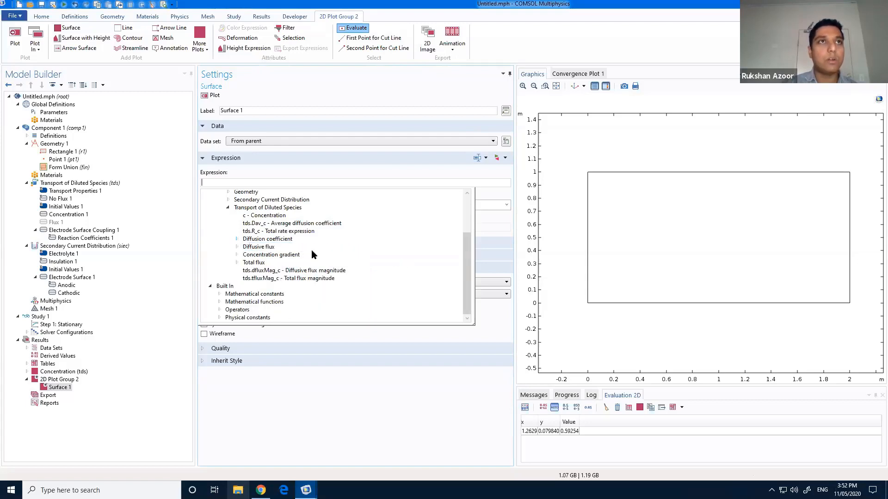
left_click(236, 255)
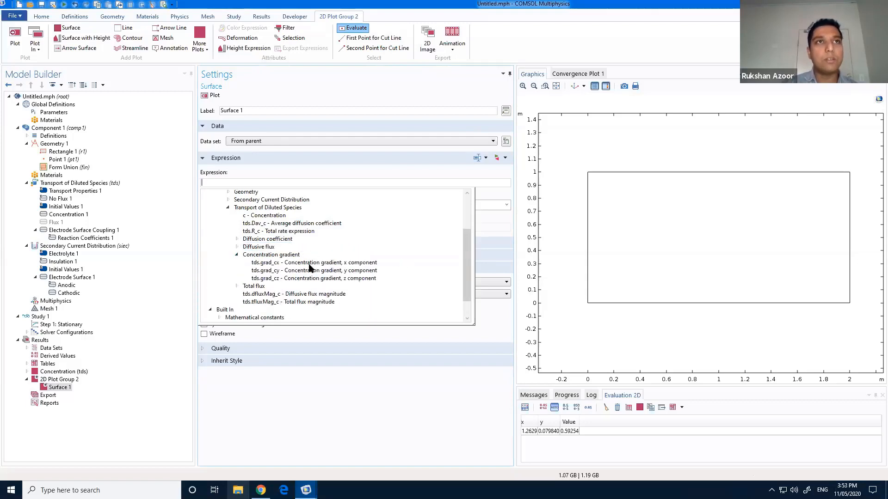
left_click(236, 255)
scroll(309, 274, "up", 3)
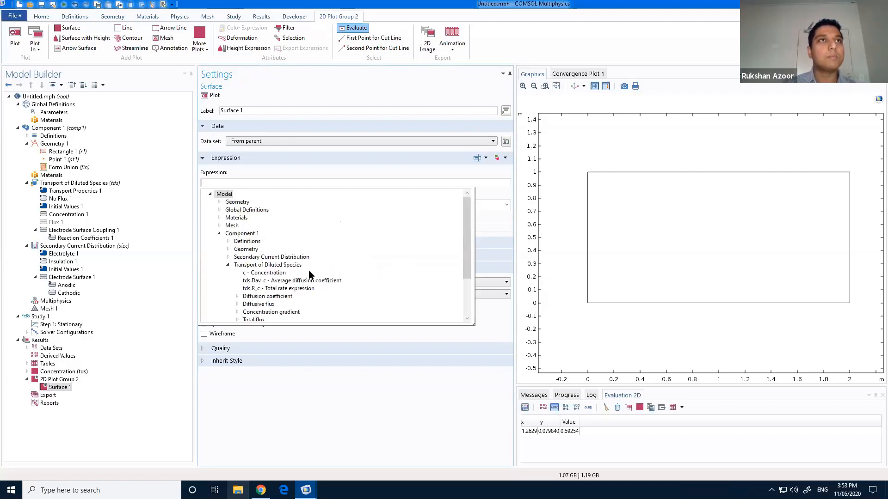
Step: Set the surface expression to the Secondary Current Distribution's electrolyte potential, siec.phil, and plot it
left_click(229, 258)
scroll(404, 271, "down", 1)
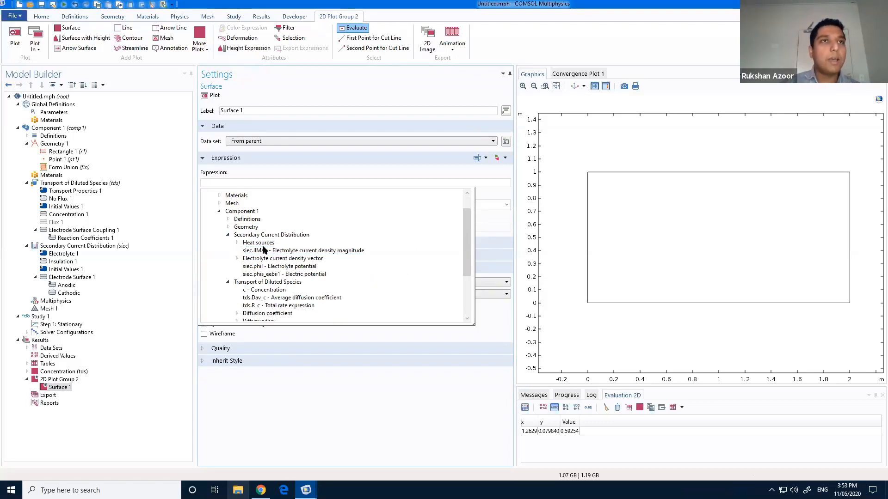
scroll(406, 276, "down", 1)
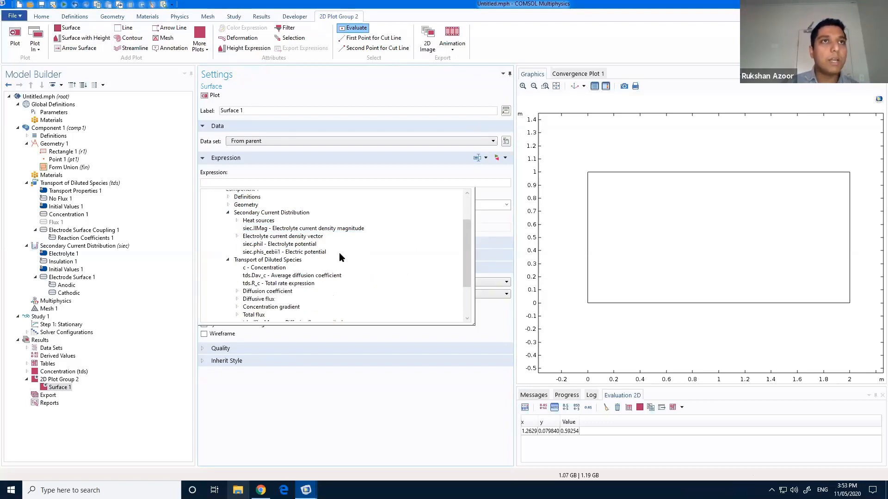
left_click(245, 253)
left_click(248, 245)
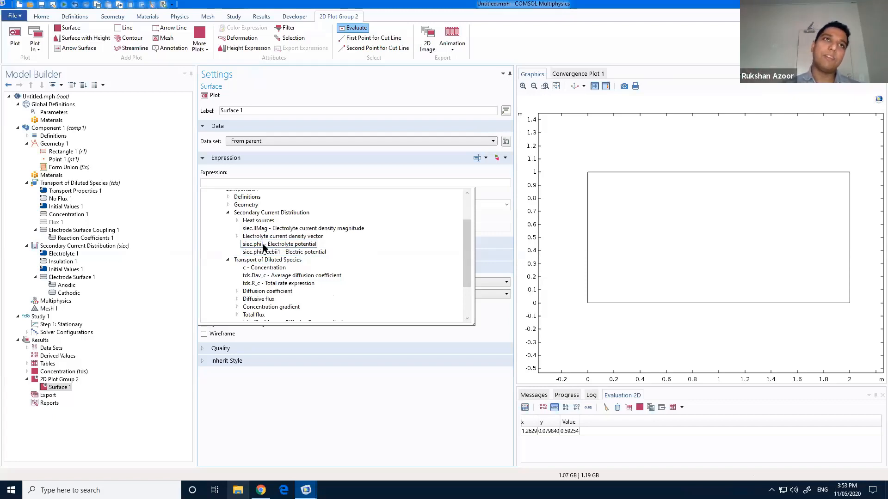
left_click(292, 245)
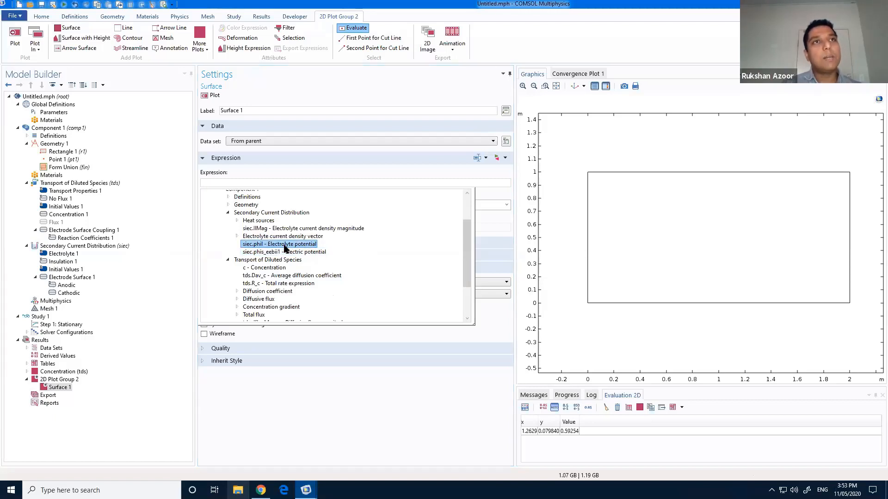
double_click(286, 246)
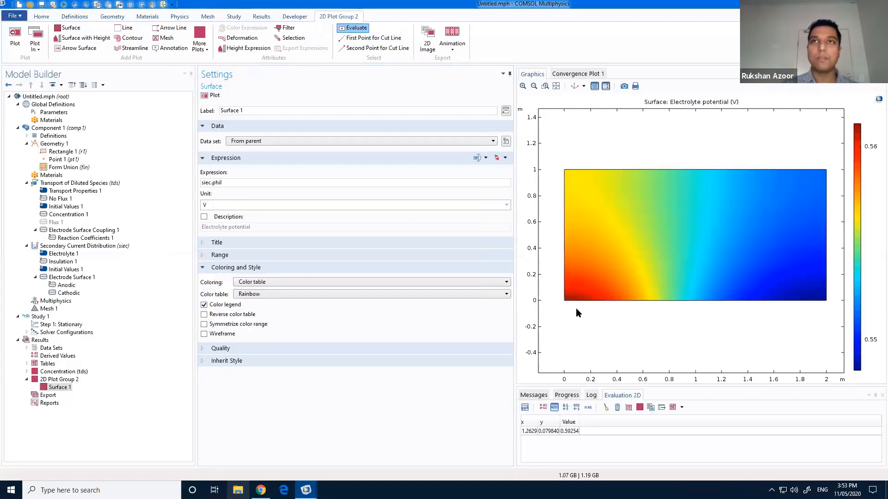
Step: Add an arrow surface to 2D Plot Group 2 showing the Secondary Current Distribution's electrolyte current density vector, siec.Ilx and siec.Ily
left_click(67, 381)
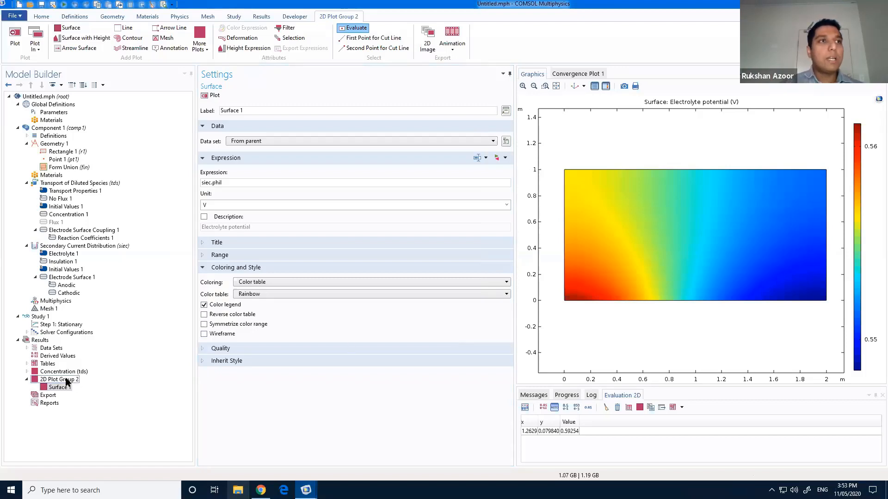
right_click(67, 380)
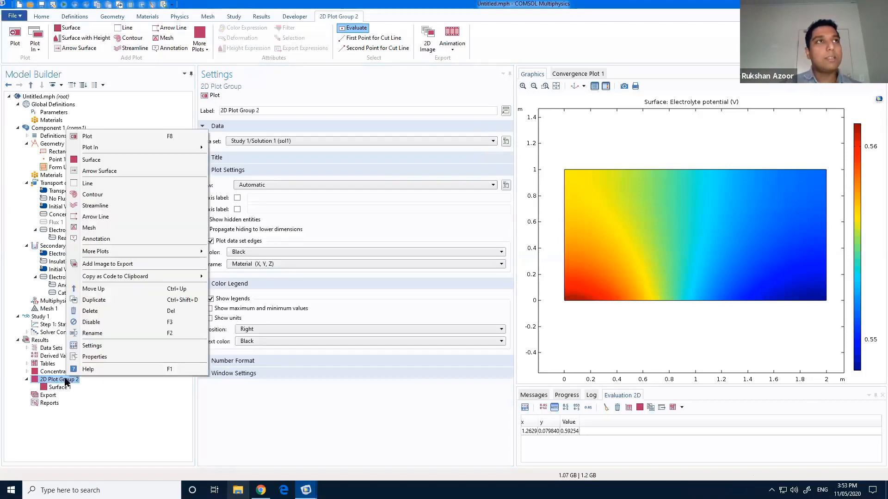
right_click(58, 381)
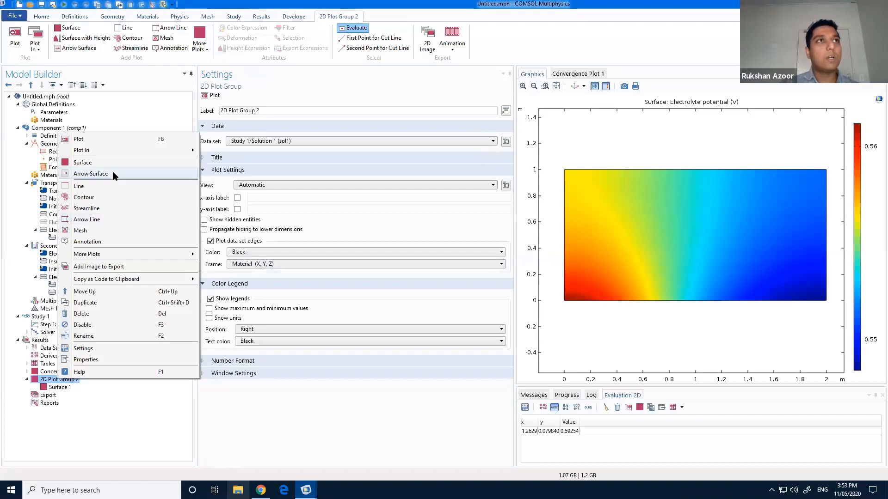
left_click(112, 172)
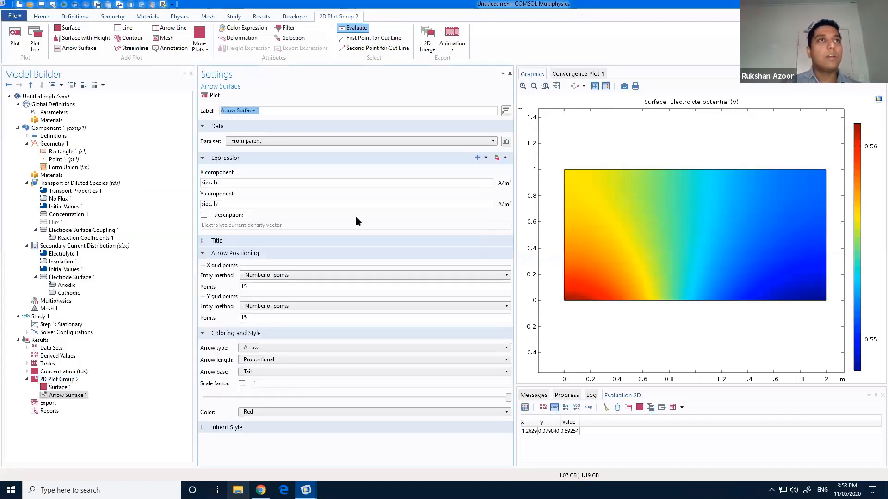
left_click(507, 159)
left_click(521, 205)
left_click(591, 215)
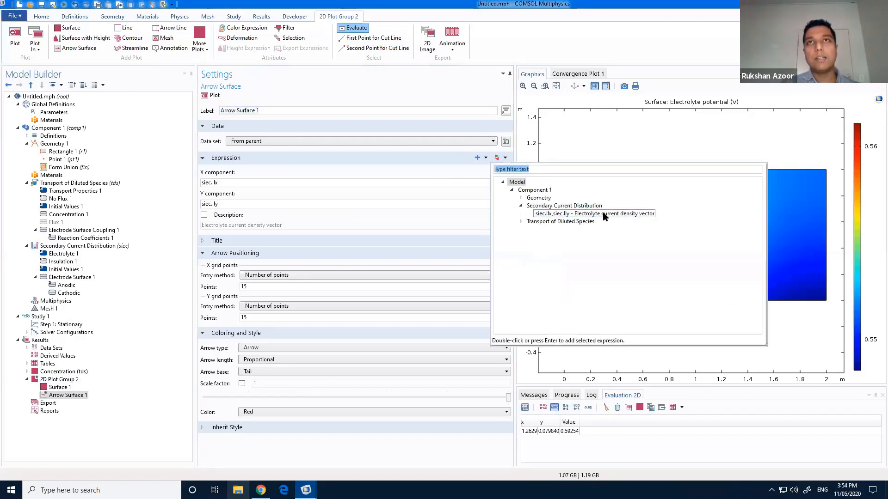
double_click(604, 214)
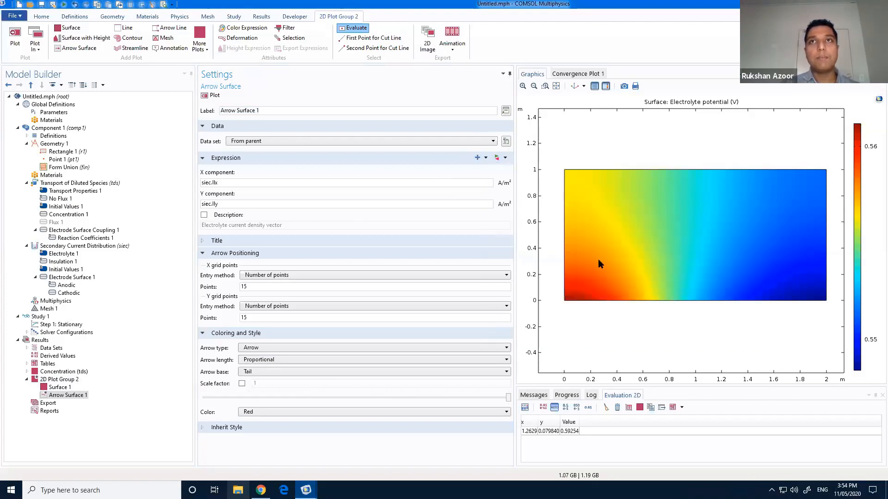
Step: Plot the current density arrows over the potential surface and set their color to black
left_click(213, 95)
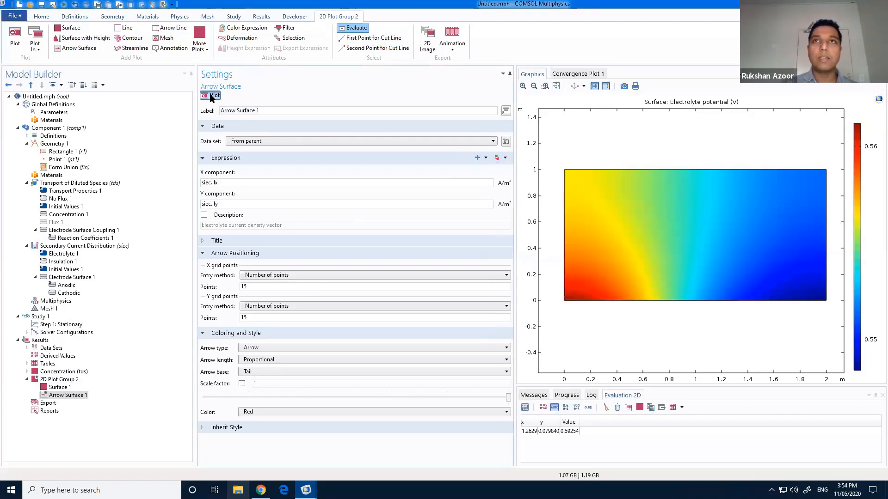
left_click(253, 413)
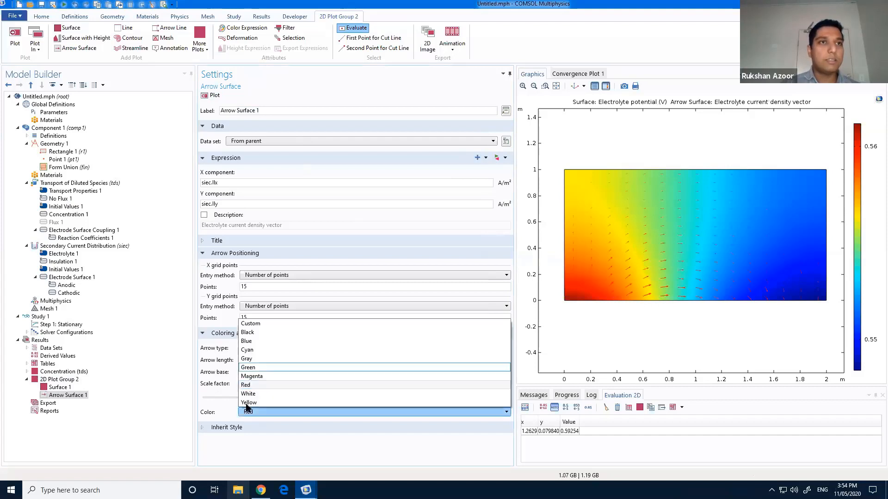
left_click(250, 333)
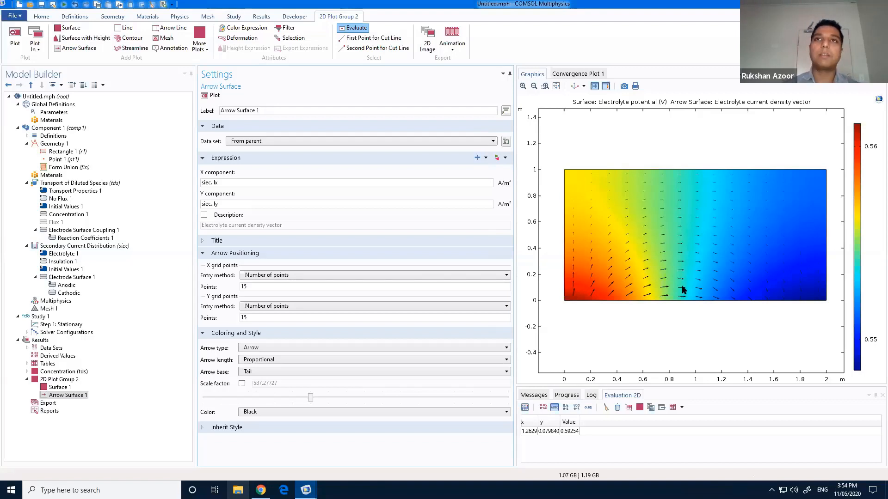
Step: Review the Secondary Current Distribution and Transport of Diluted Species interfaces, including the disabled Flux 1 condition
left_click(74, 246)
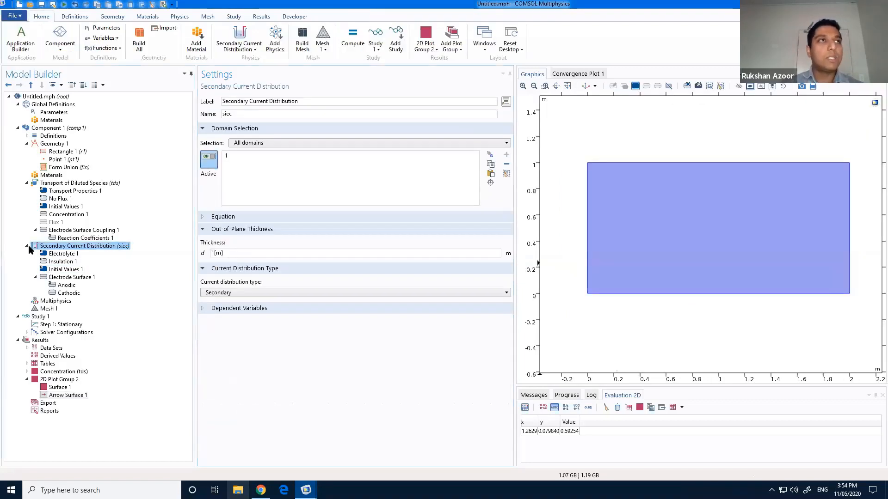
left_click(88, 183)
left_click(81, 246)
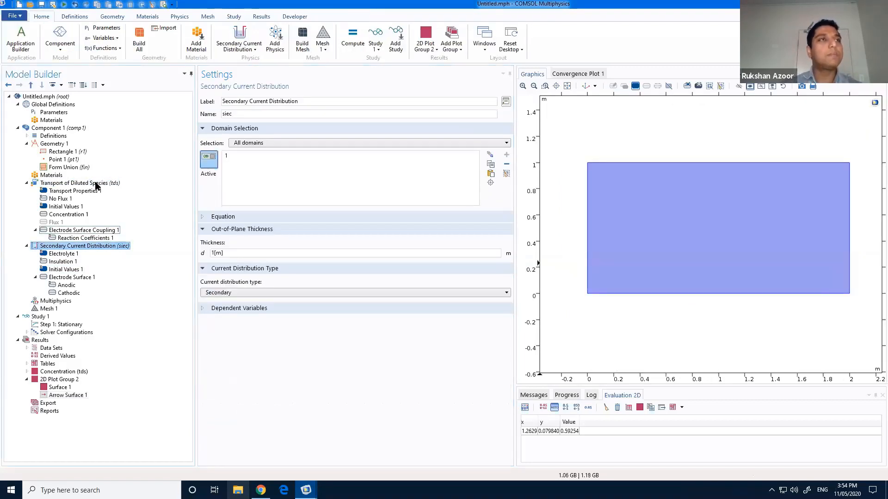
left_click(74, 184)
left_click(79, 246)
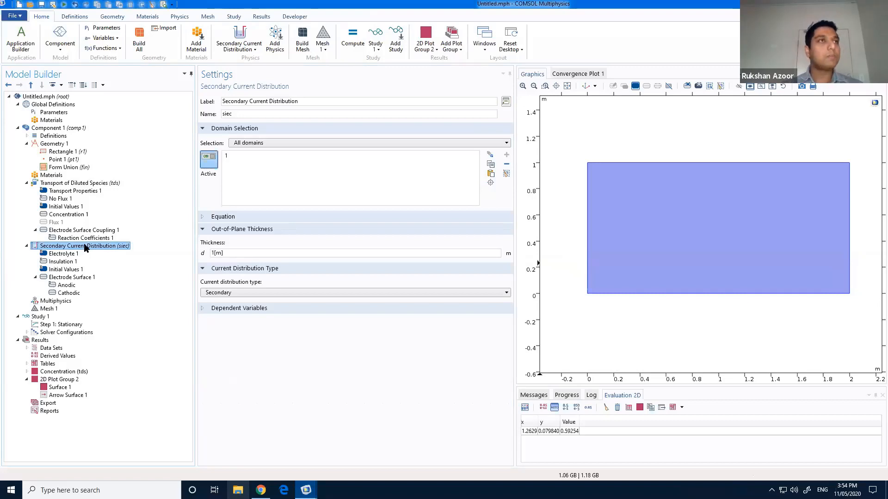
left_click(56, 223)
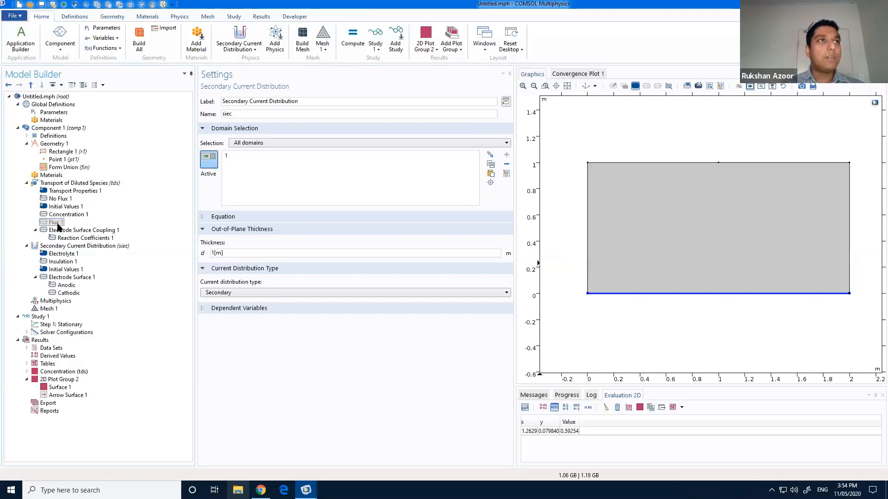
Step: Delete the Flux 1 boundary condition from Transport of Diluted Species
right_click(57, 226)
left_click(75, 291)
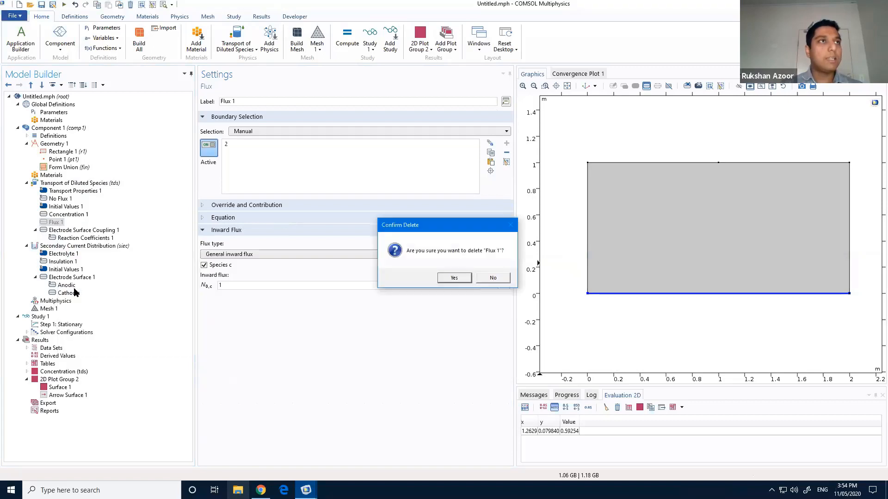
left_click(456, 278)
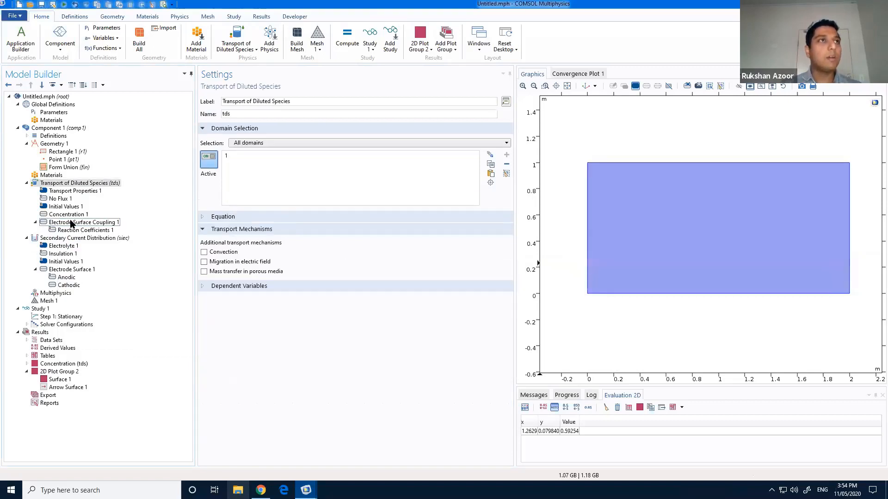
Step: Review the Electrode Surface Coupling and Cathodic reaction settings, and view the concentration and electrolyte potential plots
left_click(69, 223)
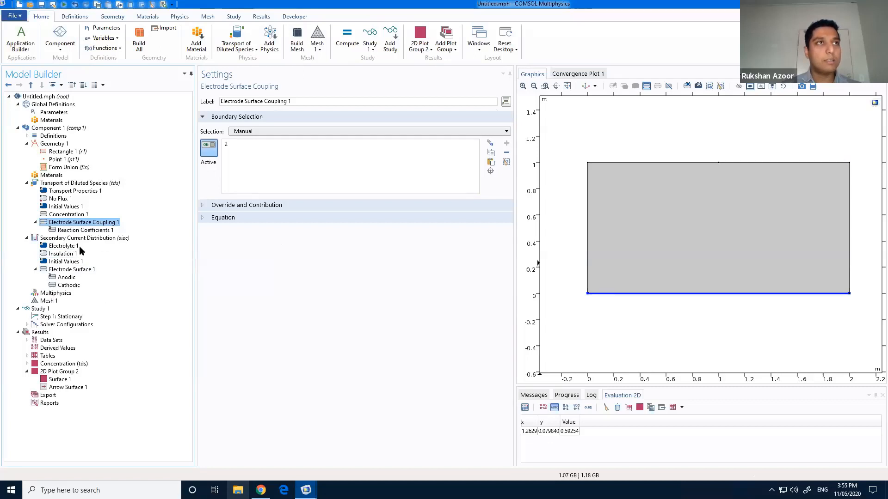
left_click(69, 286)
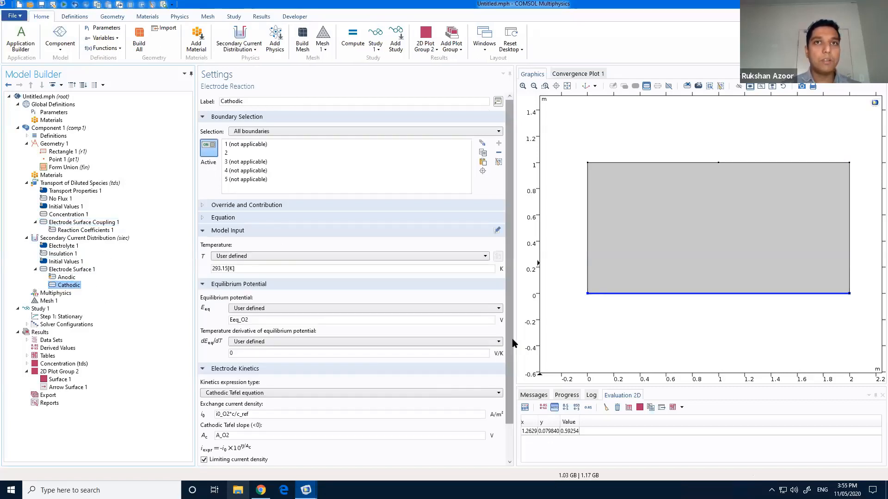
scroll(224, 446, "down", 2)
double_click(233, 375)
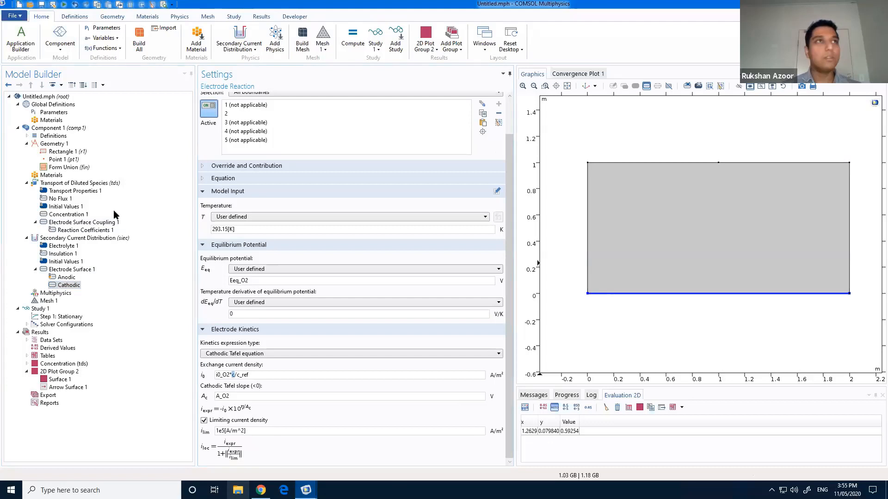
left_click(53, 318)
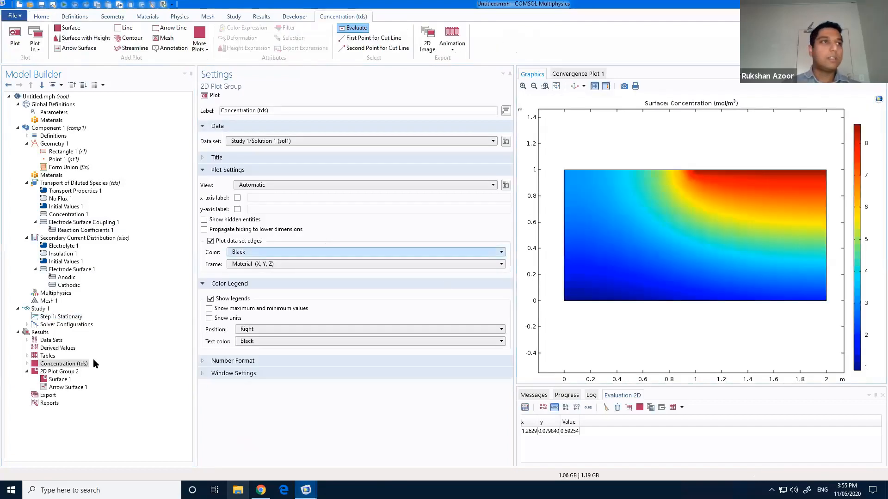
left_click(59, 372)
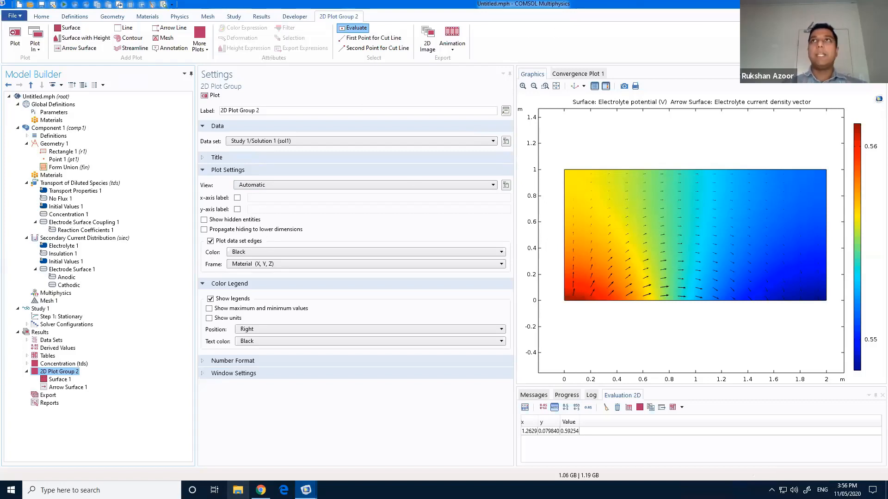
Step: Start a new model with the Model Wizard in 3D space dimension
key("ctrl+n")
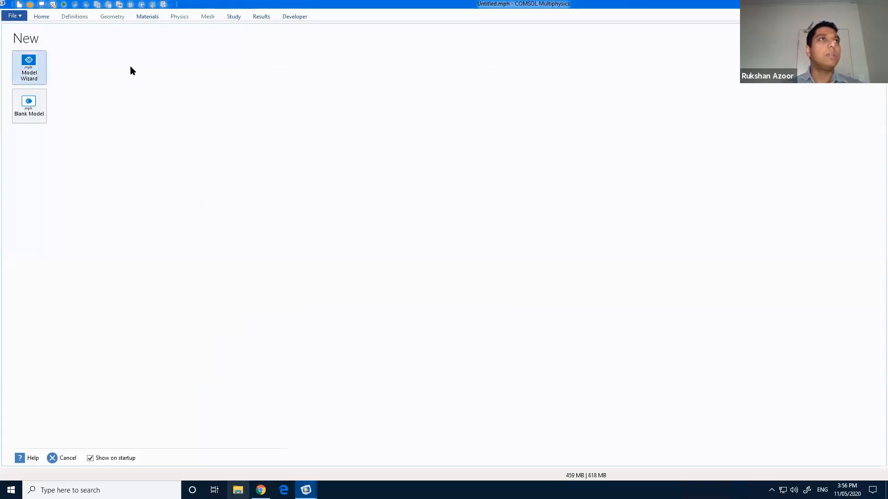
left_click(38, 75)
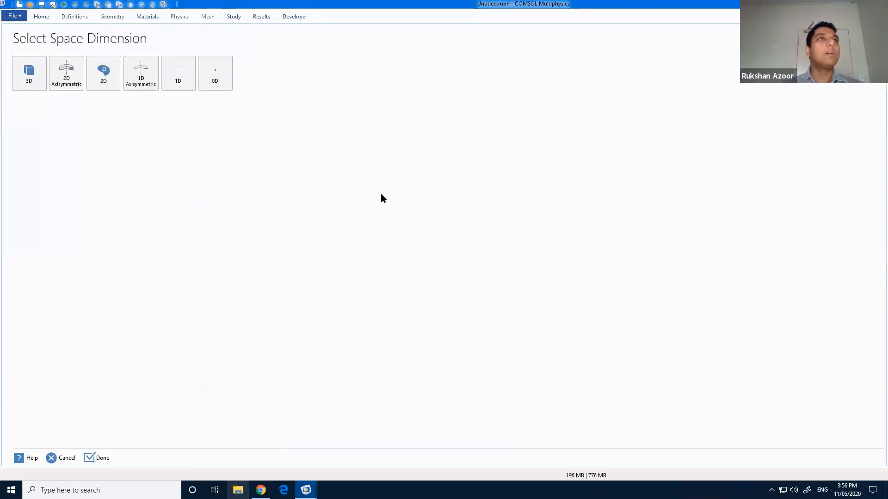
left_click(37, 79)
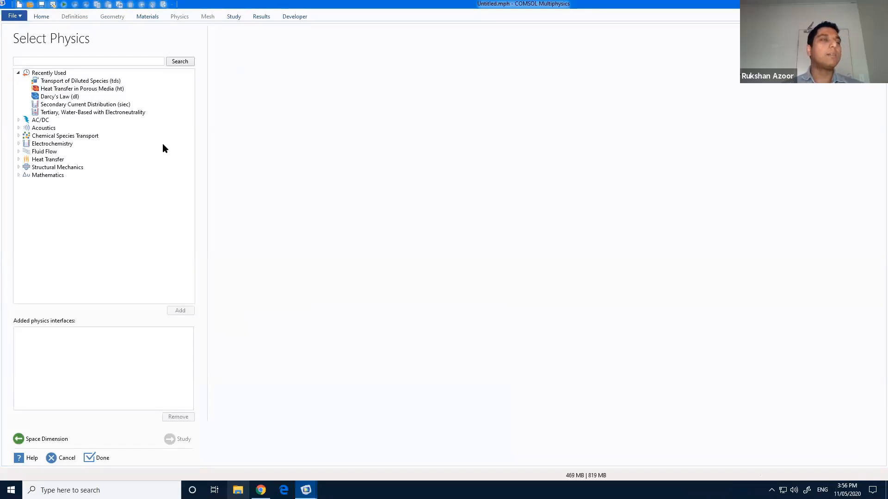
Step: Add the Secondary Current Distribution and Transport of Diluted Species physics interfaces and create the model with a Stationary study
left_click(86, 104)
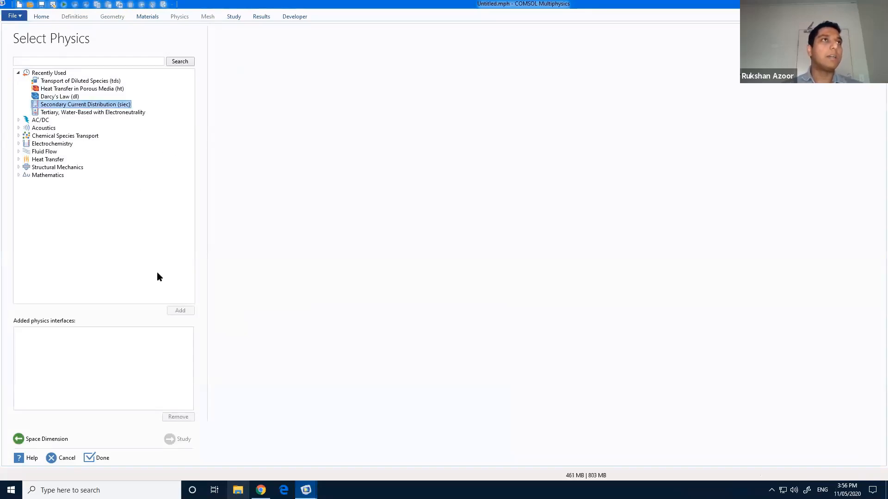
left_click(182, 311)
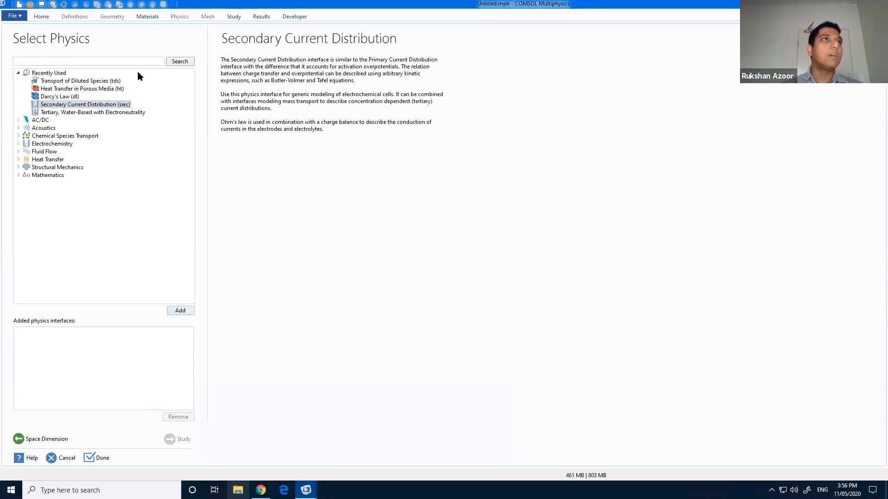
left_click(102, 82)
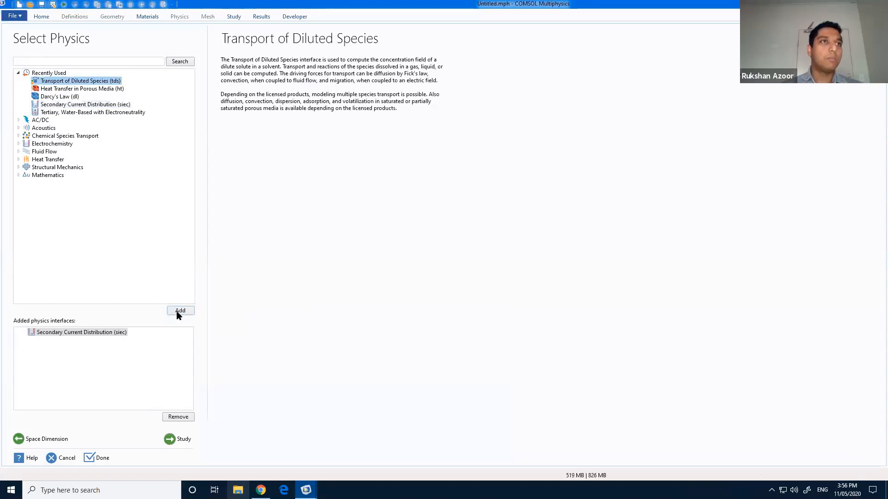
left_click(177, 312)
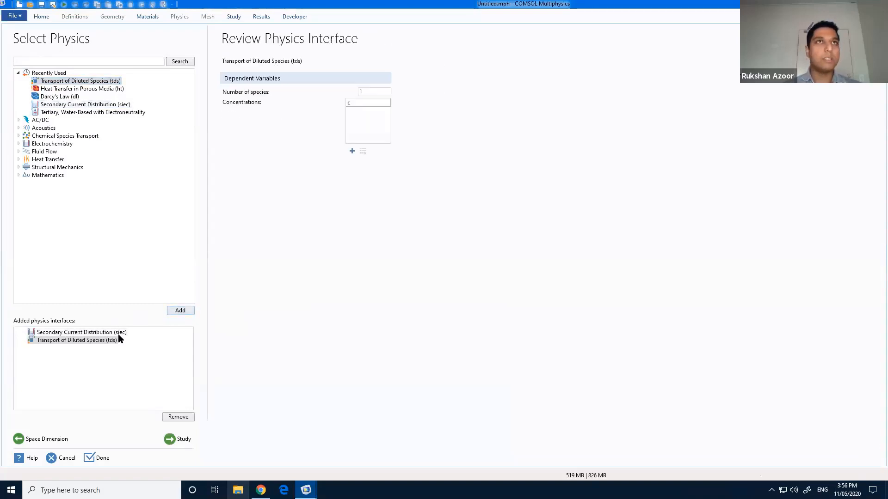
left_click(179, 439)
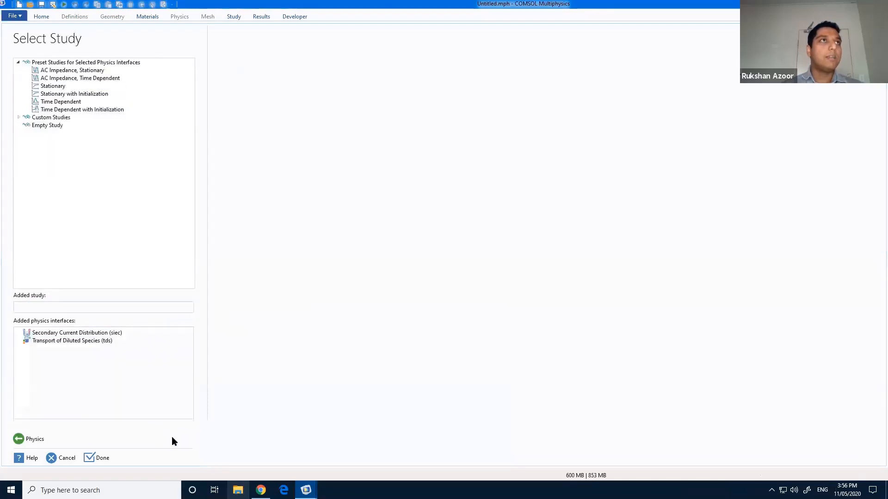
left_click(53, 86)
left_click(98, 458)
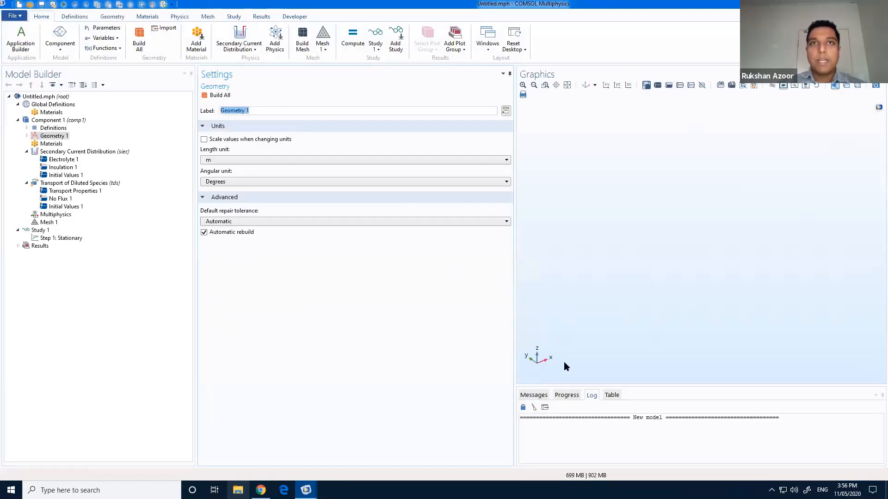
Step: Add a solid block to Geometry 1 with width 10 m, depth 3 m and height 3 m, and build it
mouse_move(559, 367)
left_mouse_down()
mouse_move(550, 355)
mouse_move(555, 367)
left_mouse_up()
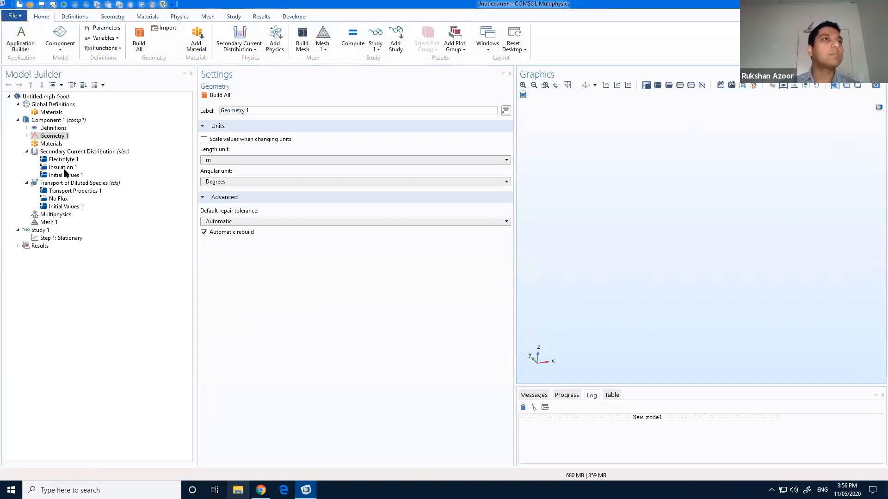
left_click(50, 137)
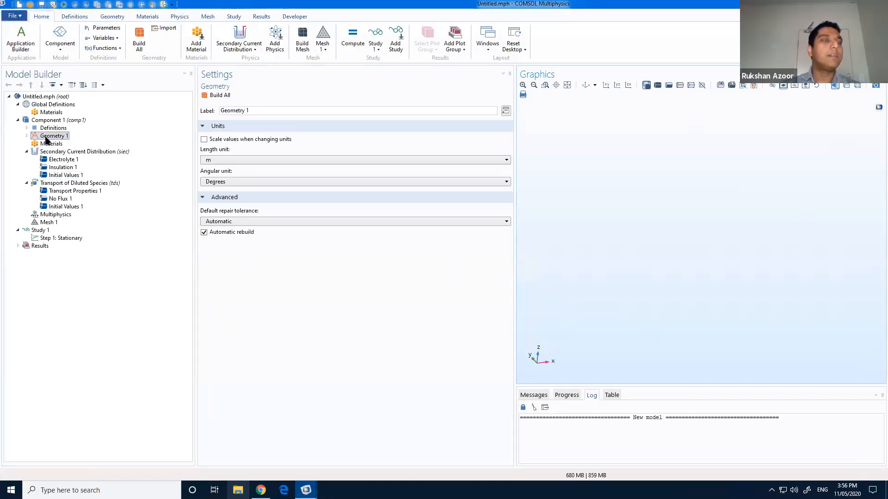
right_click(46, 137)
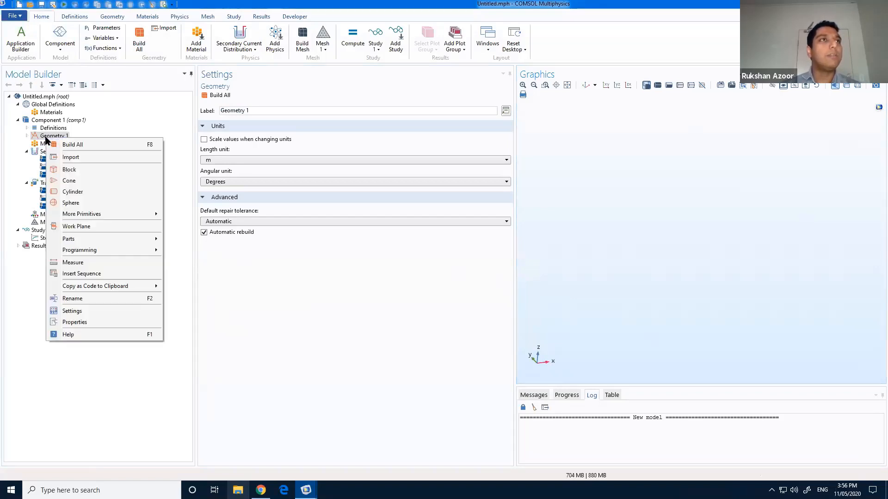
left_click(76, 172)
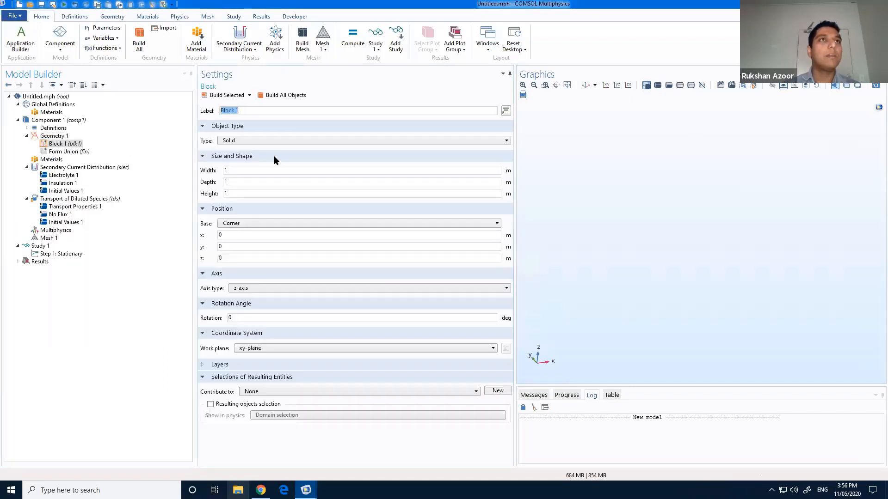
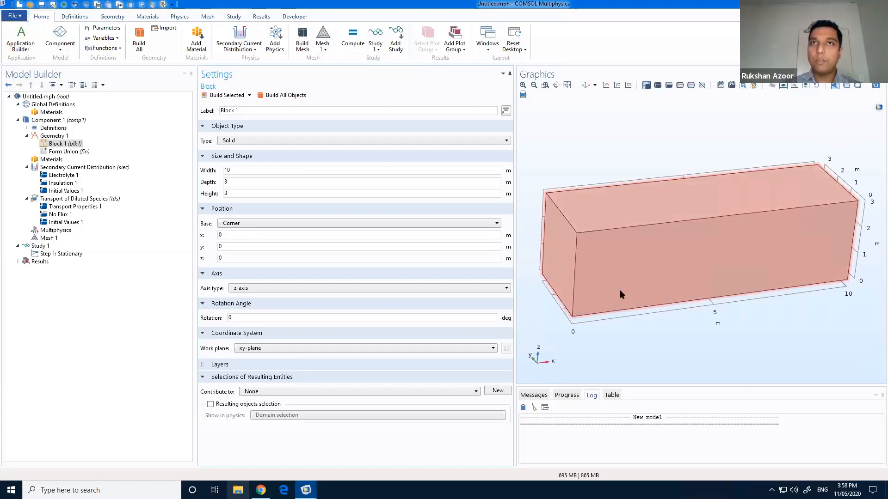
Step: Examine the block from several angles, including its end face and its long axis
left_click_drag(703, 291, 692, 319)
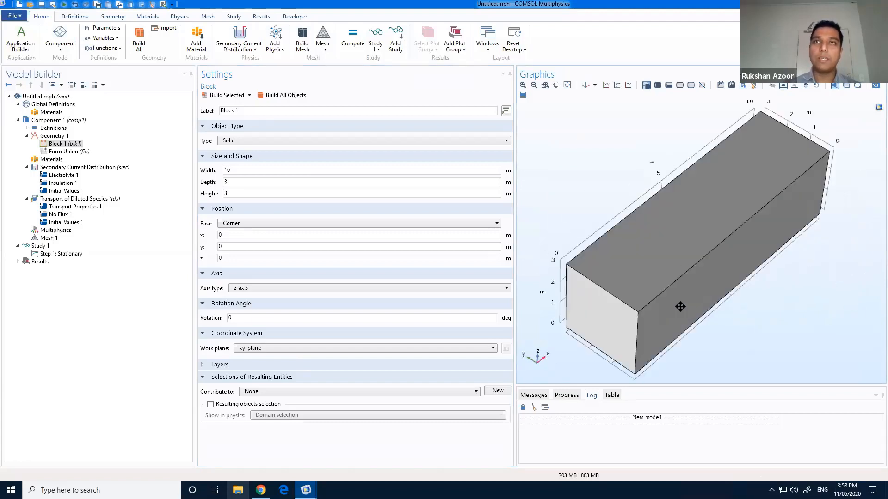
mouse_move(681, 272)
left_mouse_down()
mouse_move(695, 291)
mouse_move(727, 240)
mouse_move(698, 278)
mouse_move(692, 270)
left_mouse_up()
right_click_drag(692, 271, 692, 252)
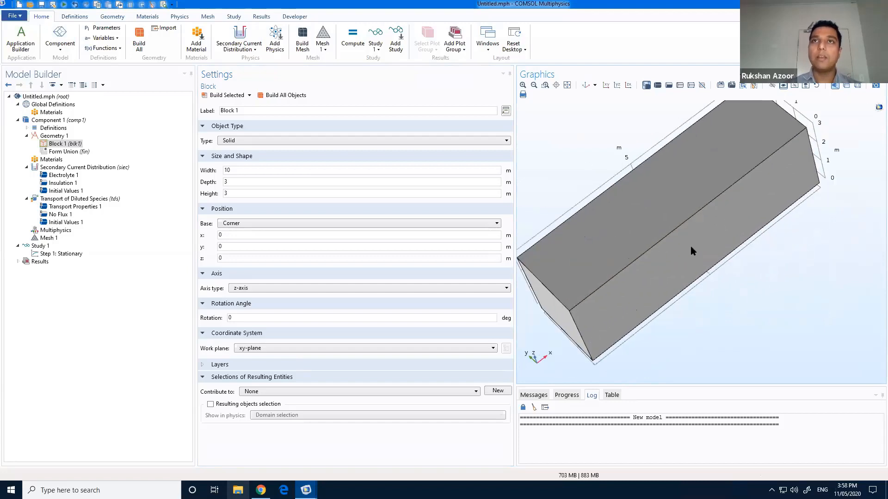
middle_click_drag(692, 252, 629, 276)
left_click_drag(628, 272, 634, 252)
left_click(585, 86)
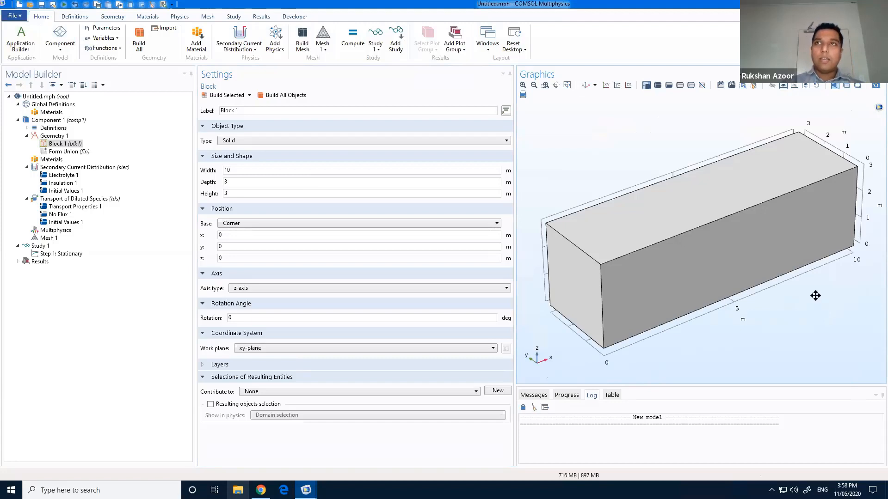
left_click_drag(815, 295, 822, 271)
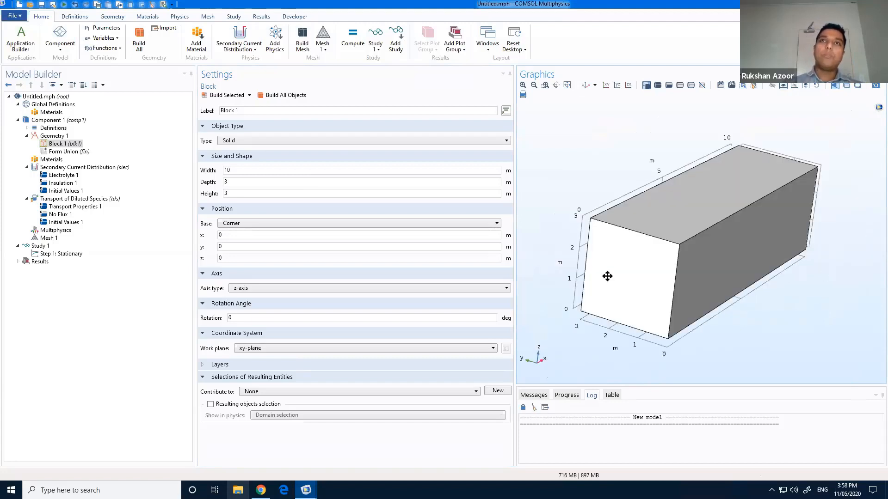
left_click_drag(607, 276, 623, 285)
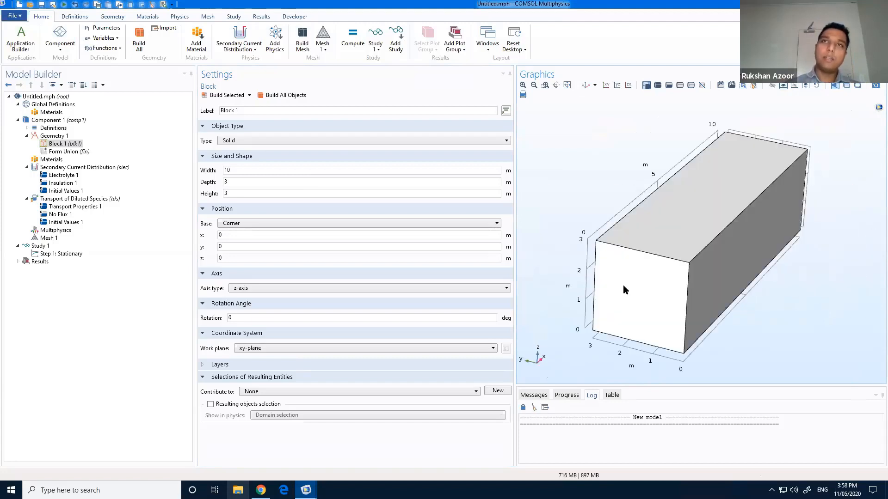
left_click(623, 285)
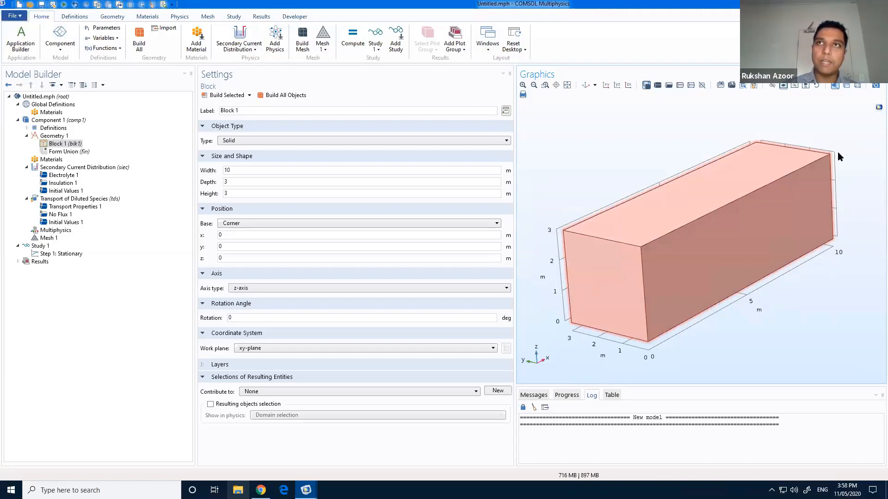
Step: Add a solid cylinder to Geometry 1 with radius 0.15 m and height 10 m, oriented along the x-axis
left_click(54, 137)
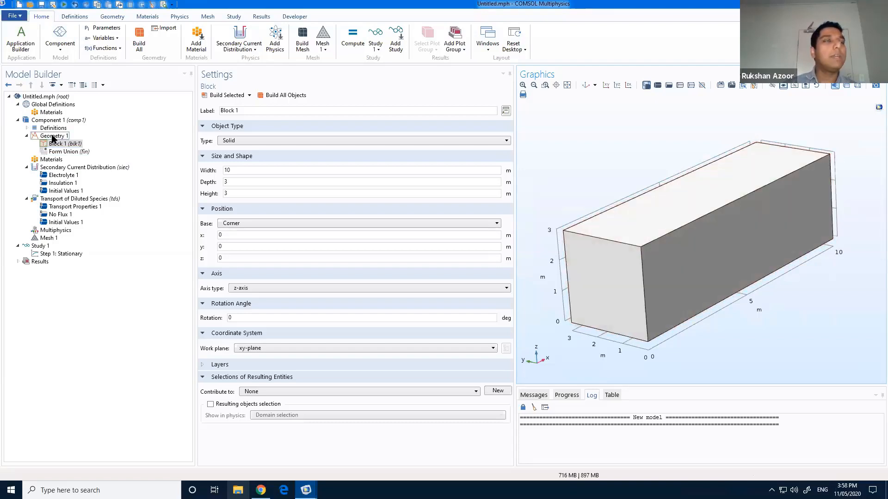
right_click(53, 137)
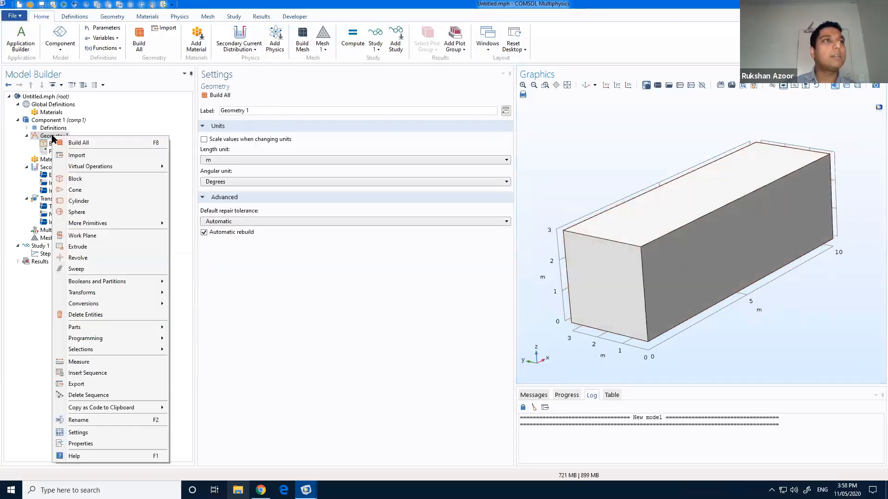
left_click(79, 201)
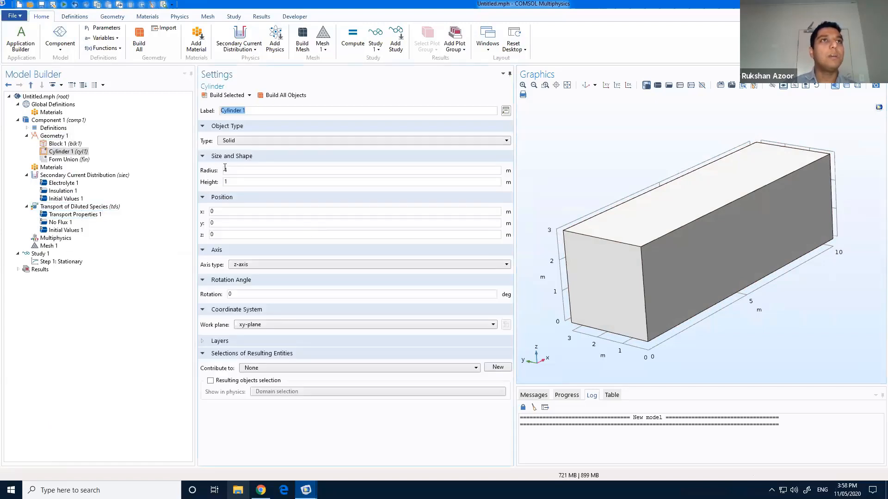
left_click(225, 171)
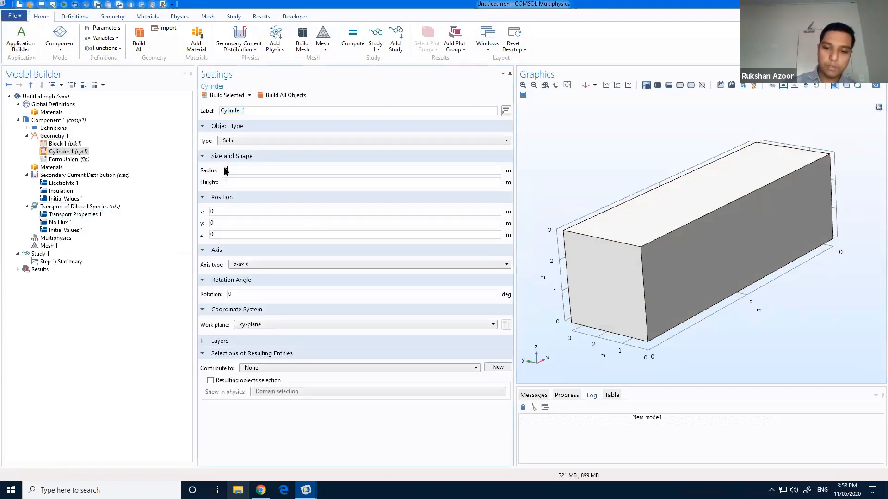
type("0.15")
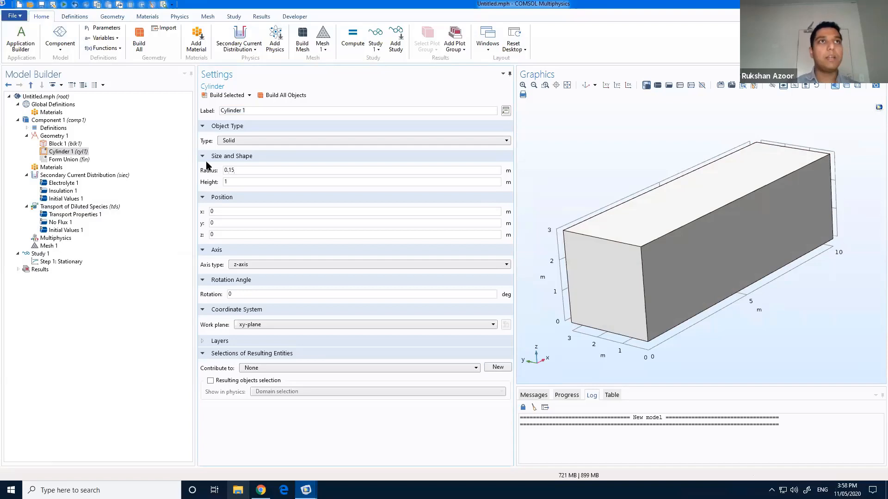
left_click(232, 182)
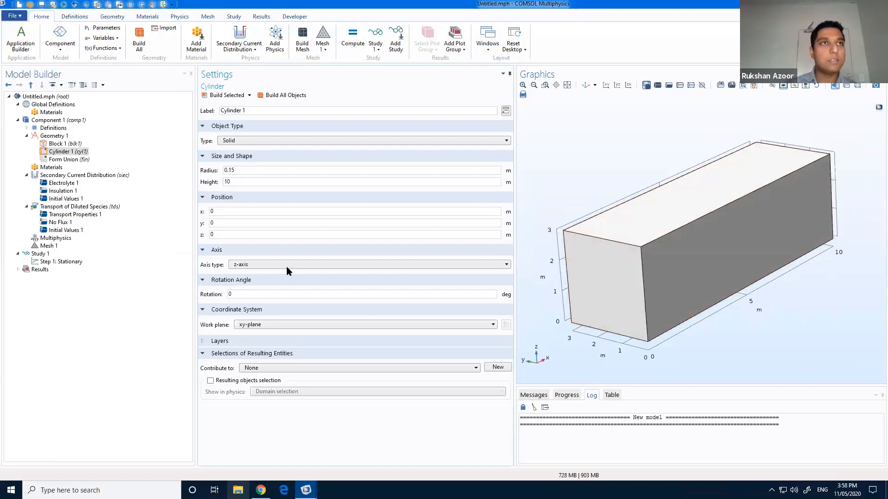
left_click(267, 267)
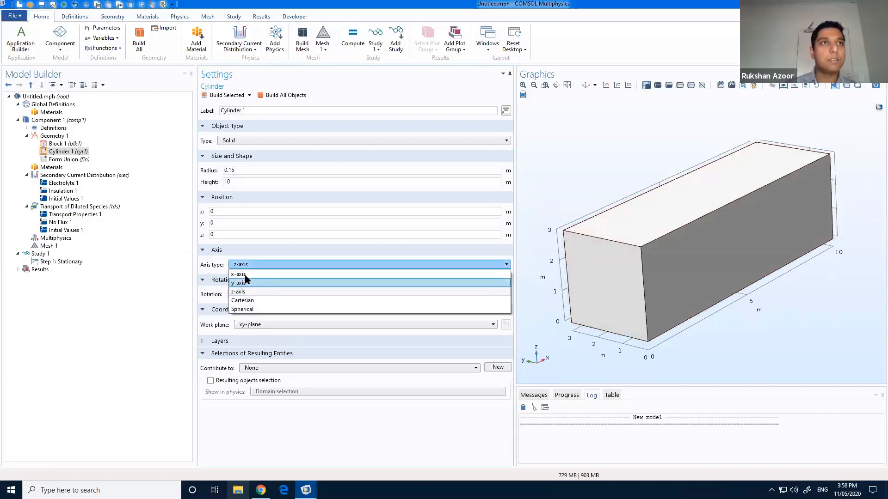
left_click(259, 274)
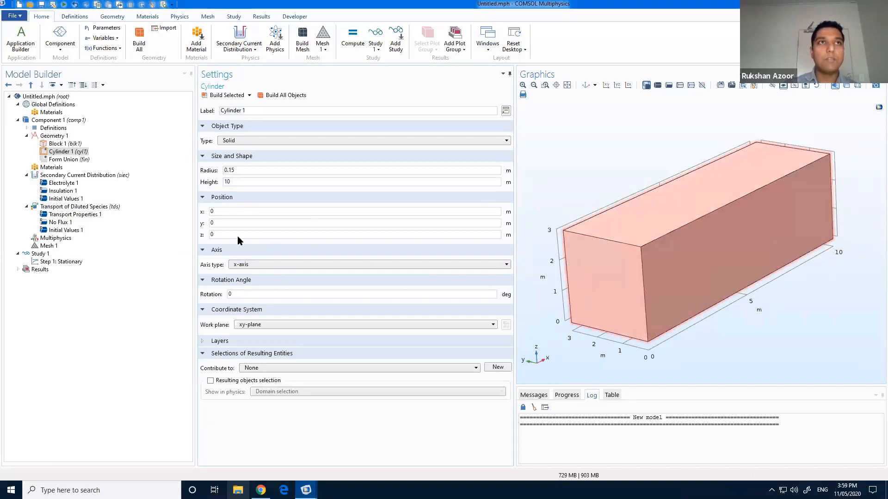
Step: Position the cylinder at y = 1.5 m and z = 1.85 m, and build all objects
left_click_drag(219, 224, 177, 198)
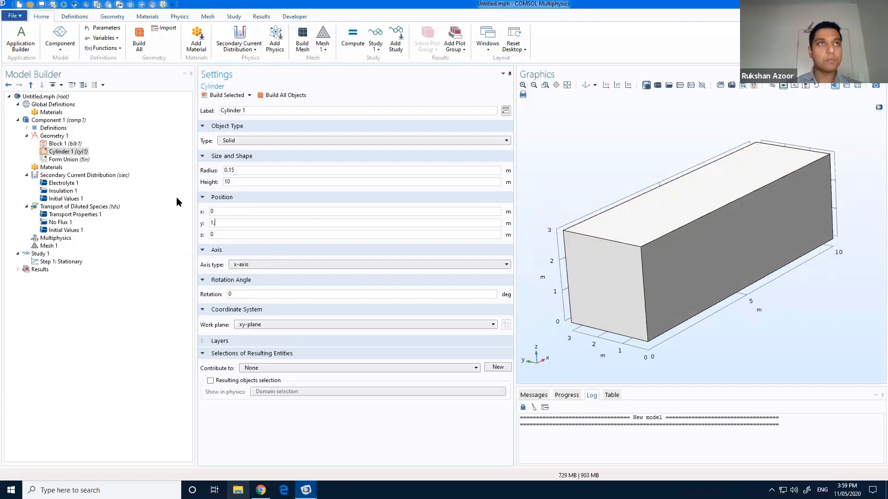
type("1.5")
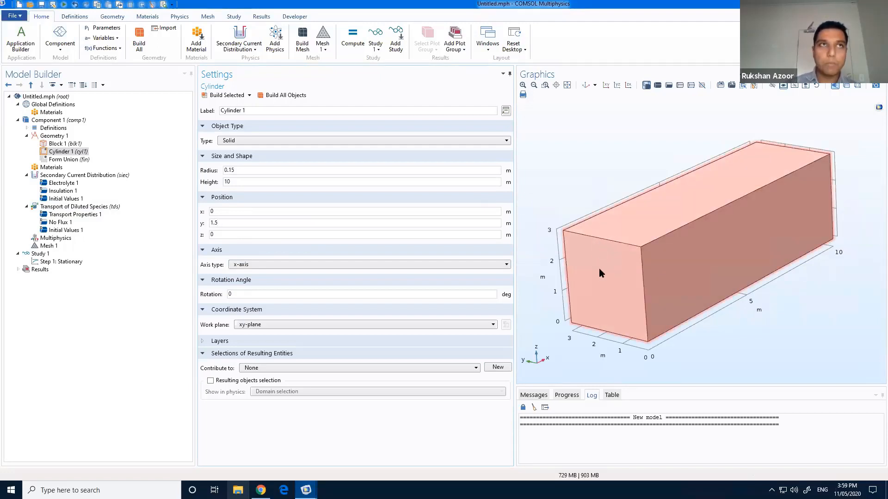
key("Tab")
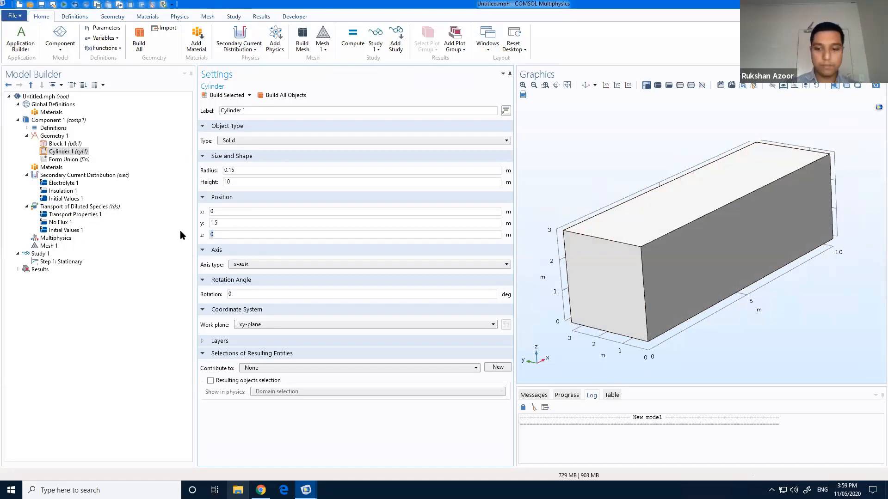
type("1.85")
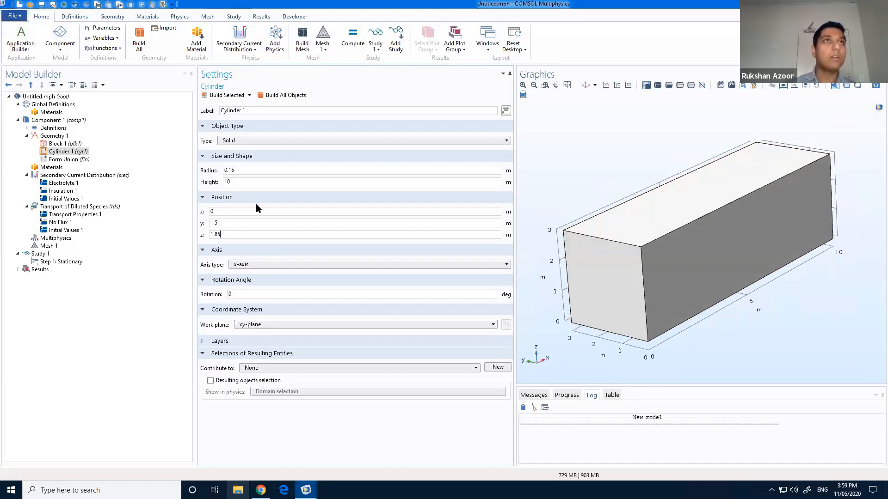
left_click(280, 96)
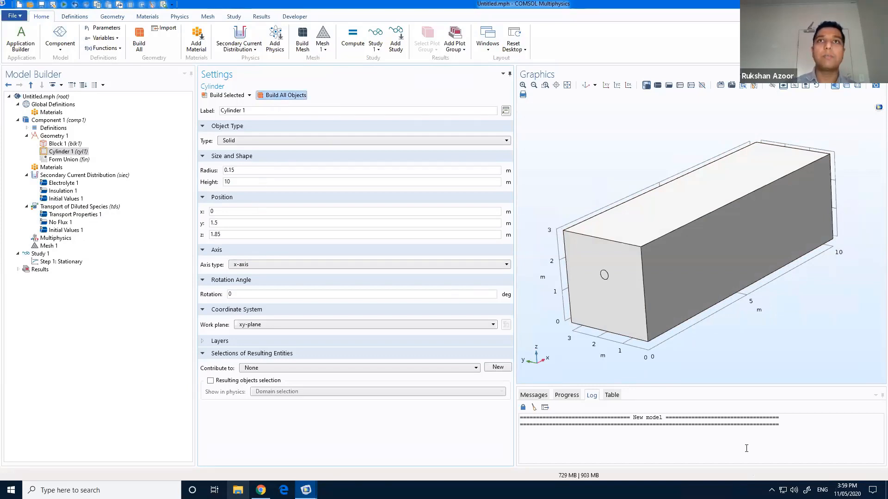
left_click_drag(684, 332, 692, 325)
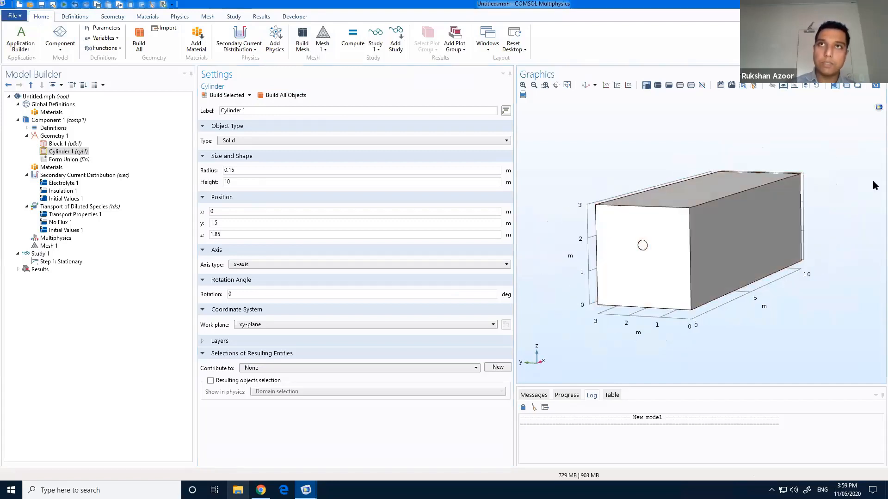
left_click_drag(710, 242, 714, 247)
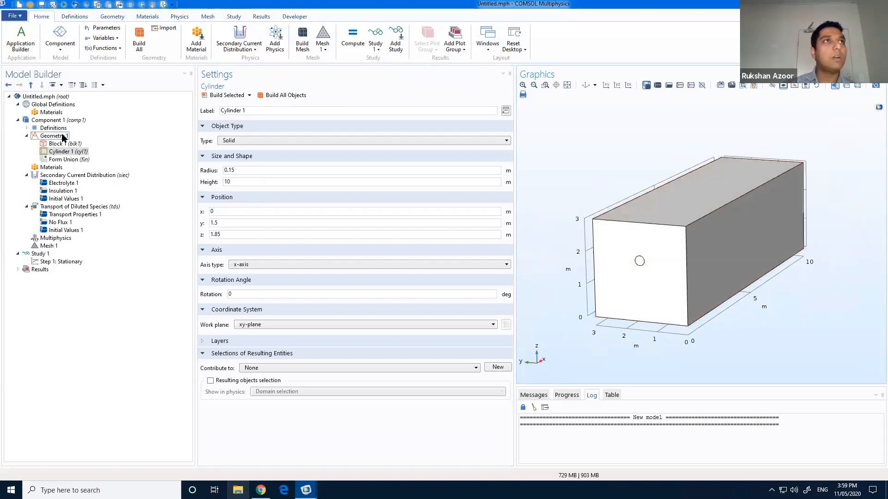
Step: Add a Difference operation to Geometry 1 that subtracts the cylinder from the block, and build all objects
left_click(59, 137)
right_click(57, 138)
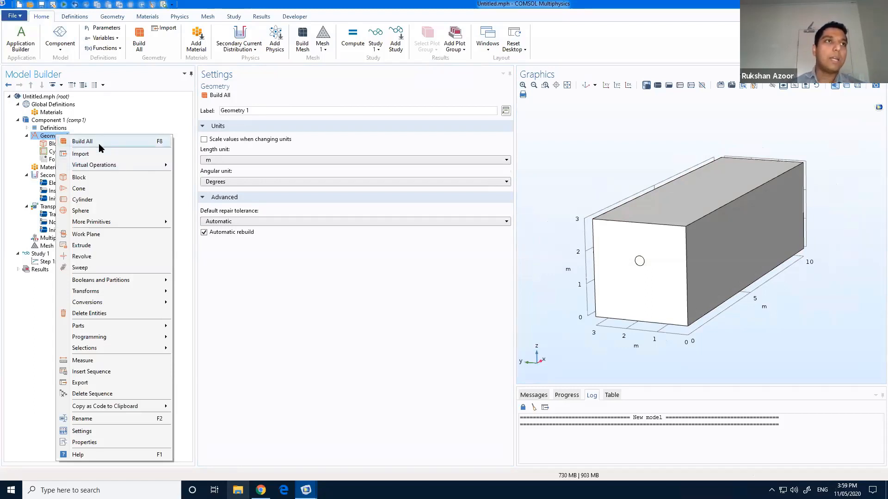
mouse_move(141, 280)
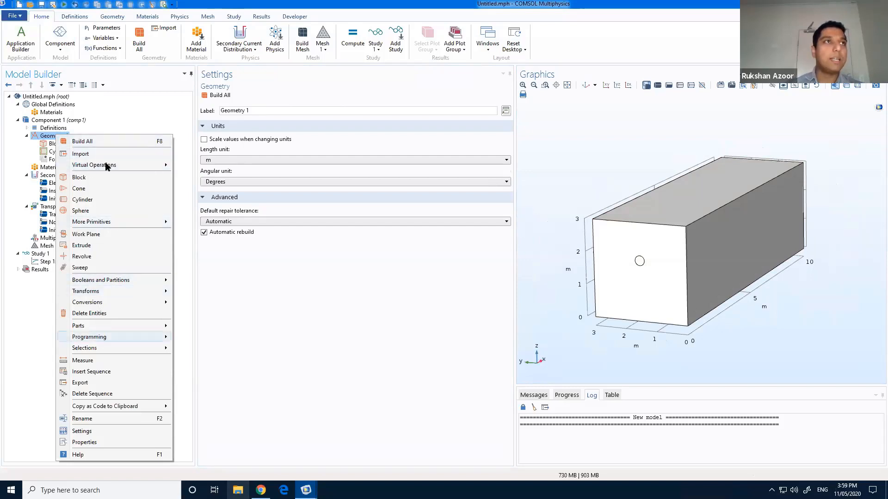
left_click(46, 137)
right_click(45, 137)
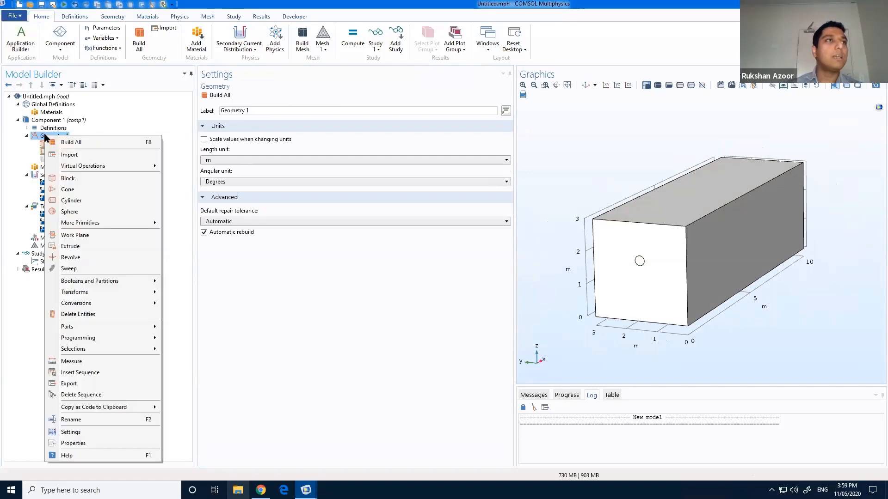
mouse_move(128, 282)
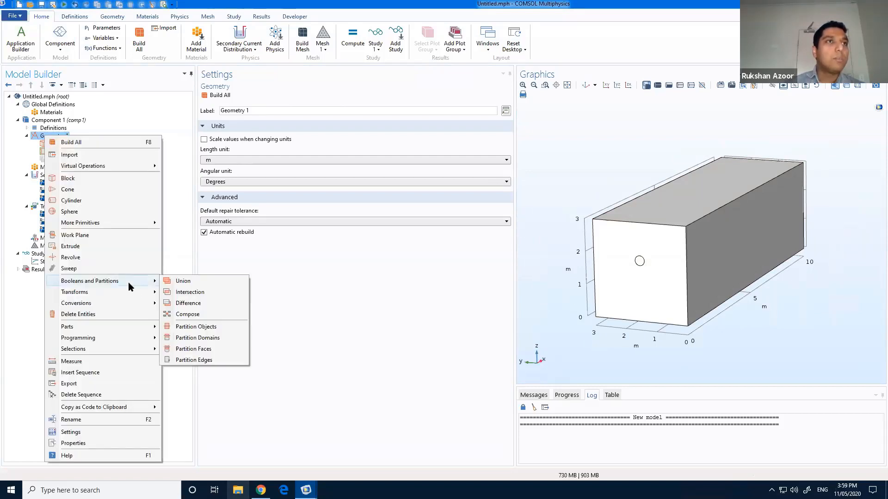
left_click(184, 305)
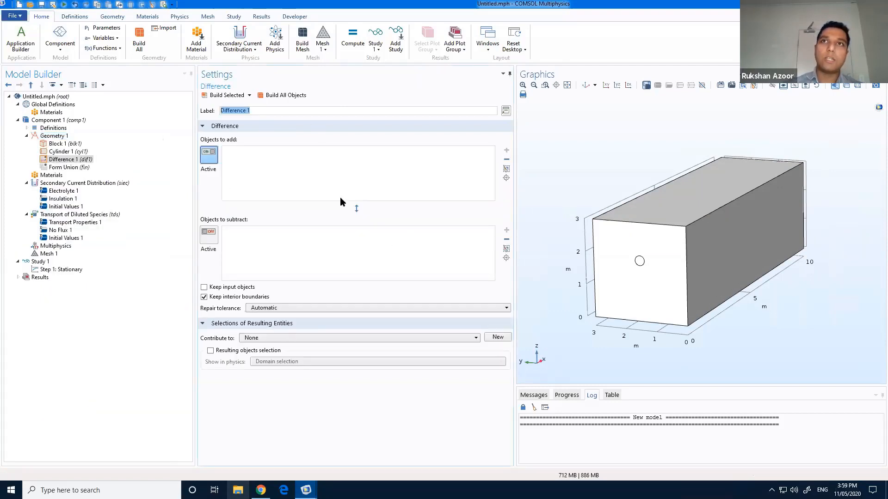
left_click(720, 258)
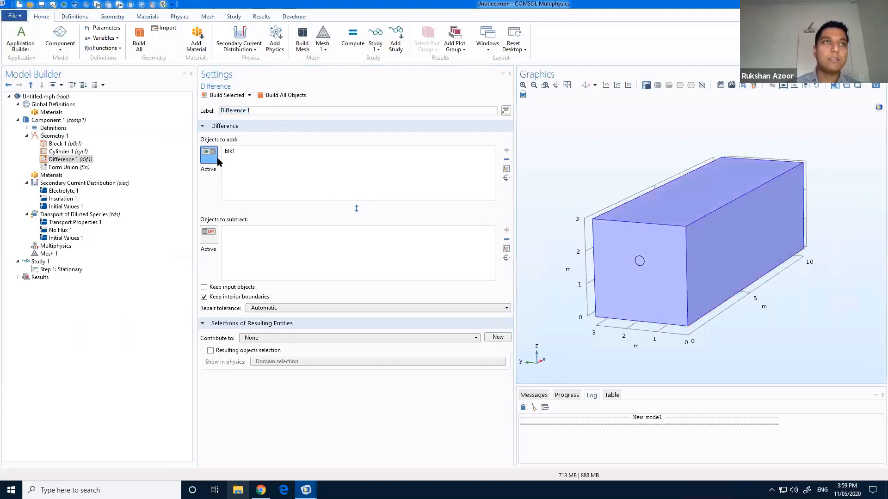
left_click(210, 239)
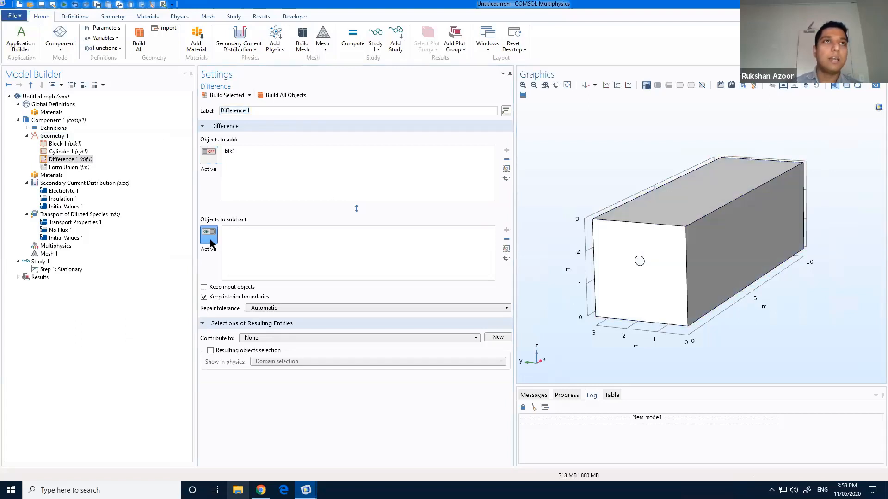
left_click(639, 262)
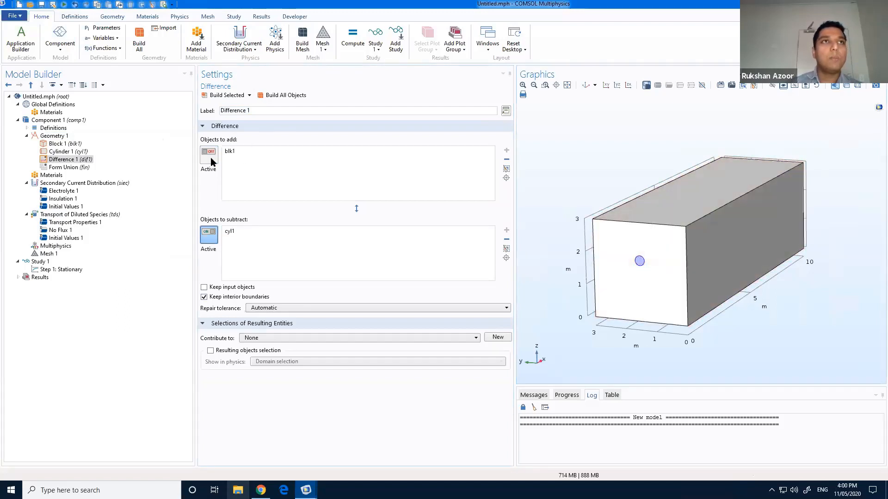
left_click(291, 95)
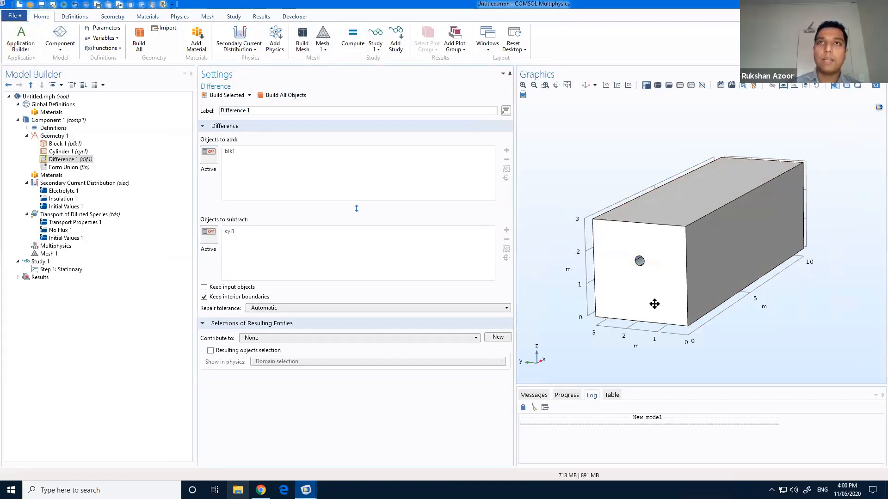
Step: Add a work plane to Geometry 1, set to the zy-plane with an x-coordinate of 5 m
mouse_move(679, 277)
left_mouse_down()
mouse_move(661, 279)
mouse_move(681, 280)
left_mouse_up()
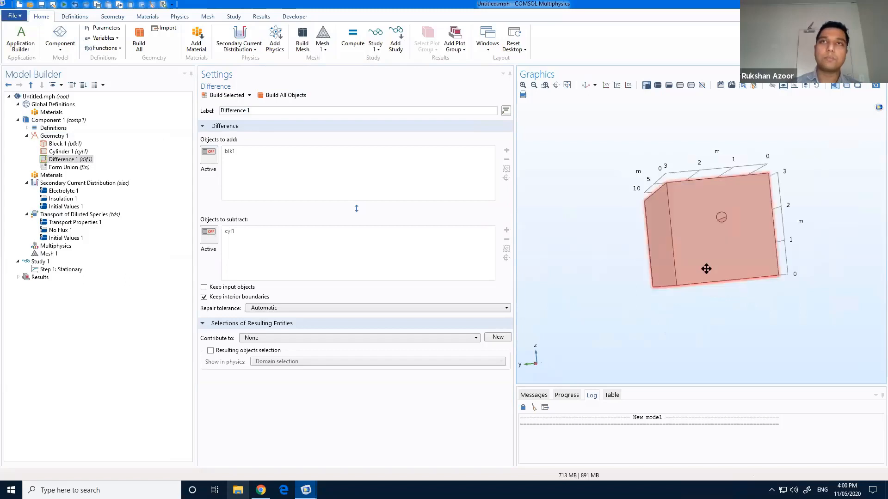
left_click_drag(692, 237, 686, 279)
left_click_drag(737, 210, 745, 214)
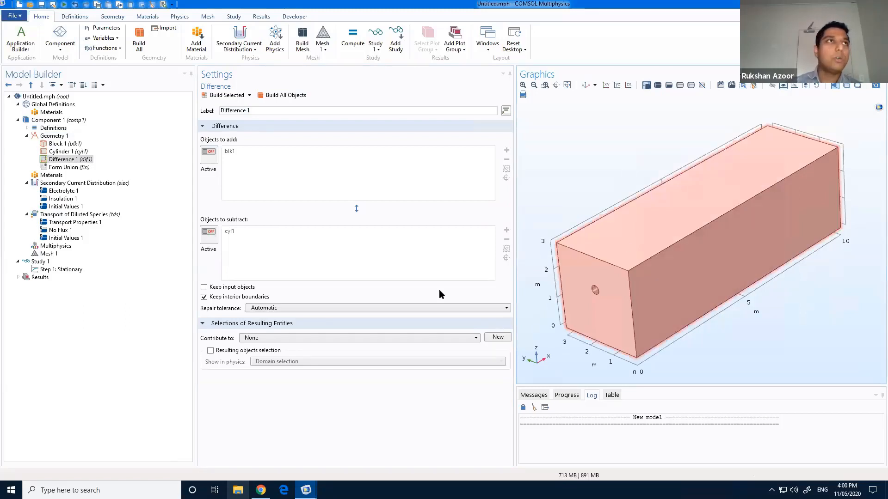
left_click(54, 136)
right_click(62, 138)
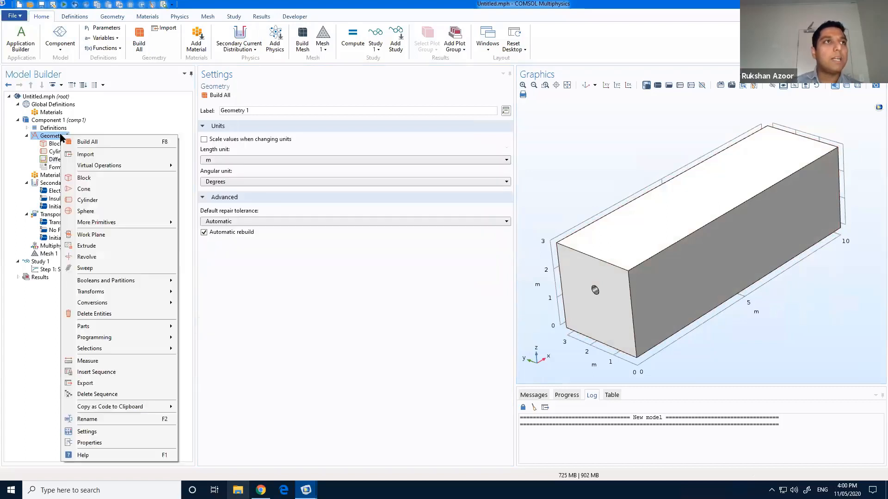
left_click(91, 235)
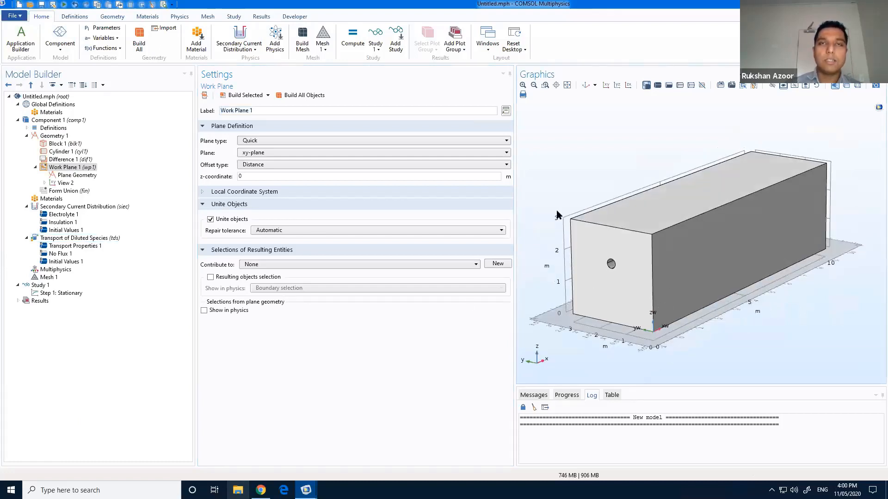
left_click(254, 154)
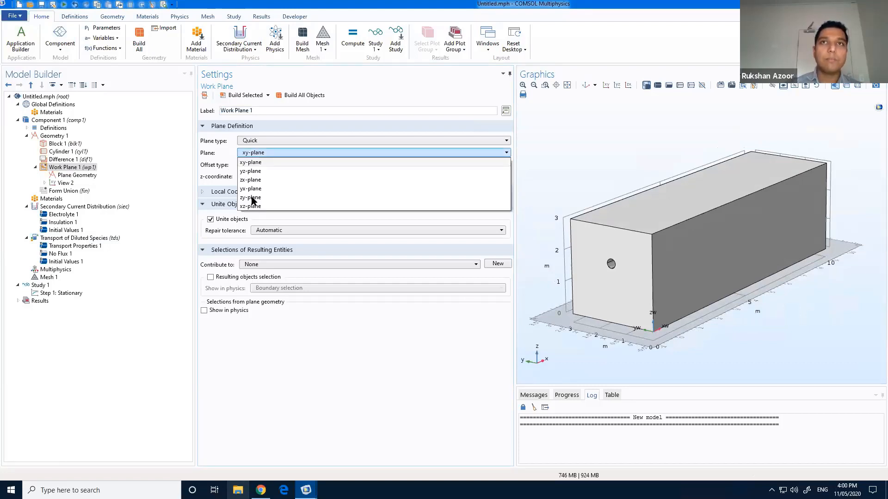
left_click(258, 197)
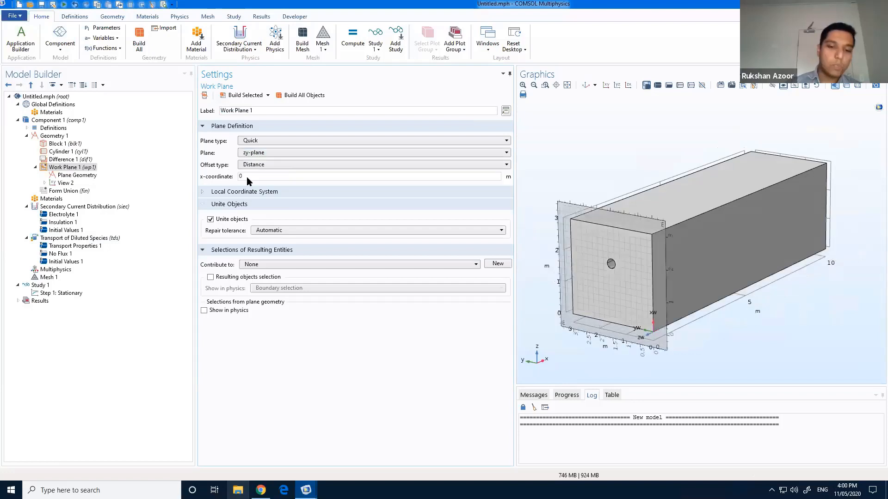
double_click(247, 178)
type("5")
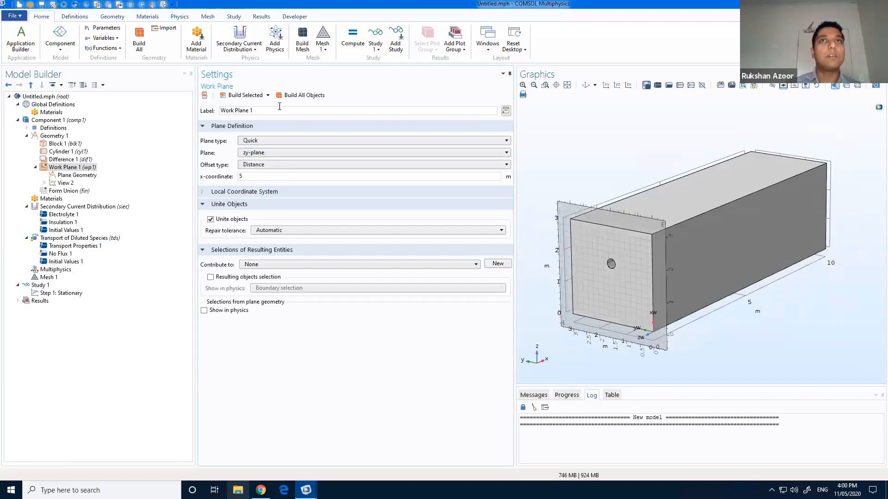
left_click(393, 222)
left_click_drag(591, 236, 578, 246)
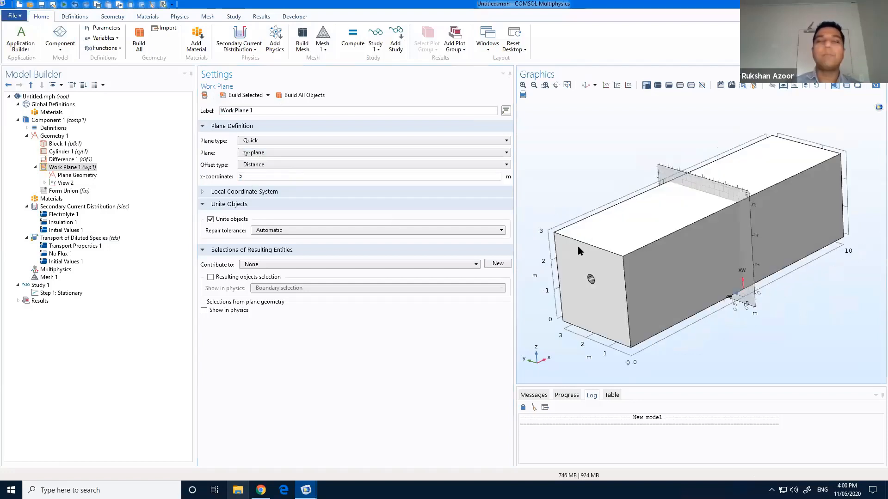
Step: Add a Partition Faces operation that splits the block's top face with Work Plane 1, and build all objects
left_click(55, 136)
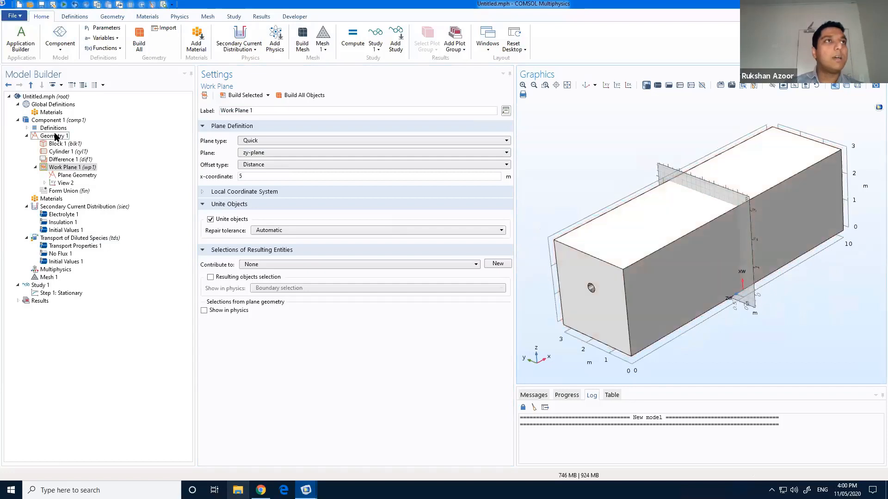
right_click(56, 135)
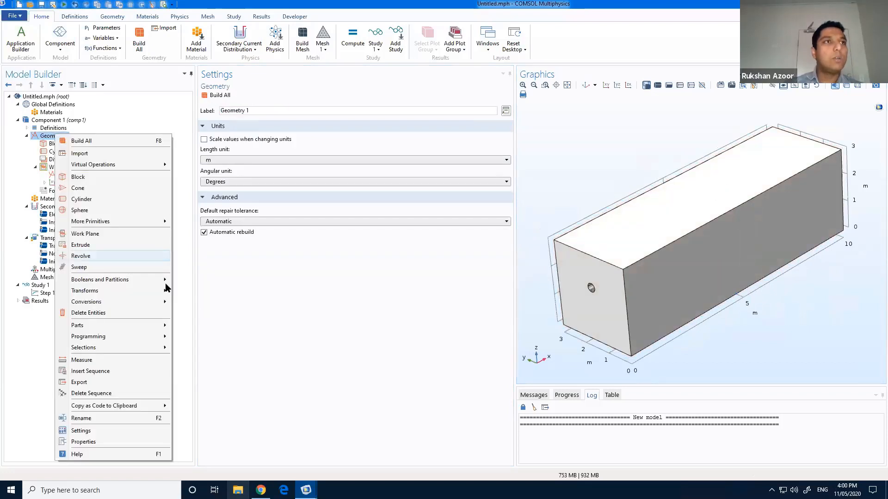
mouse_move(137, 280)
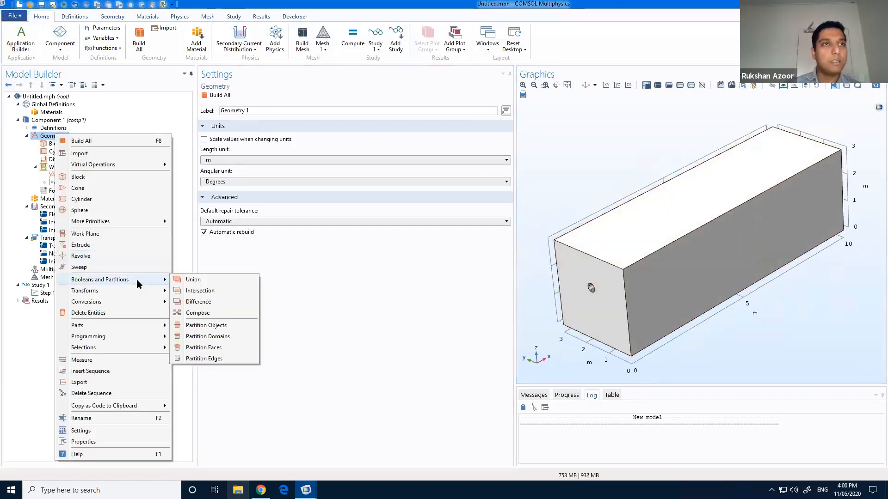
left_click(223, 347)
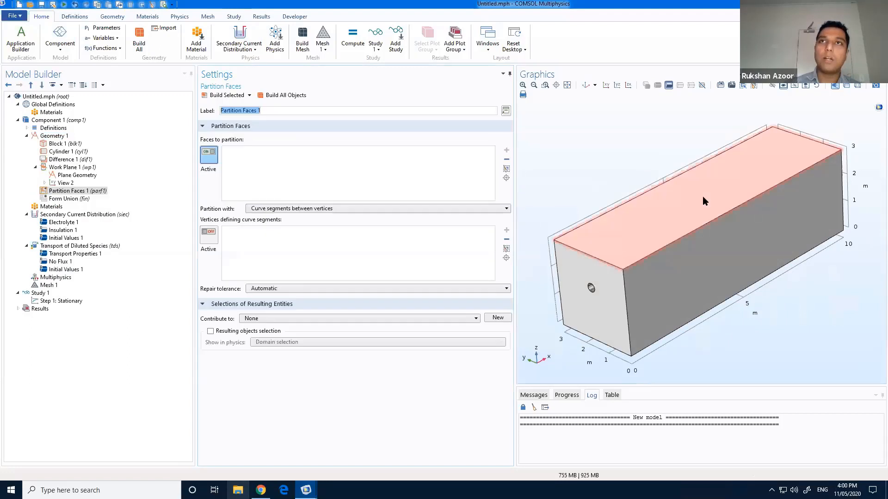
left_click(703, 196)
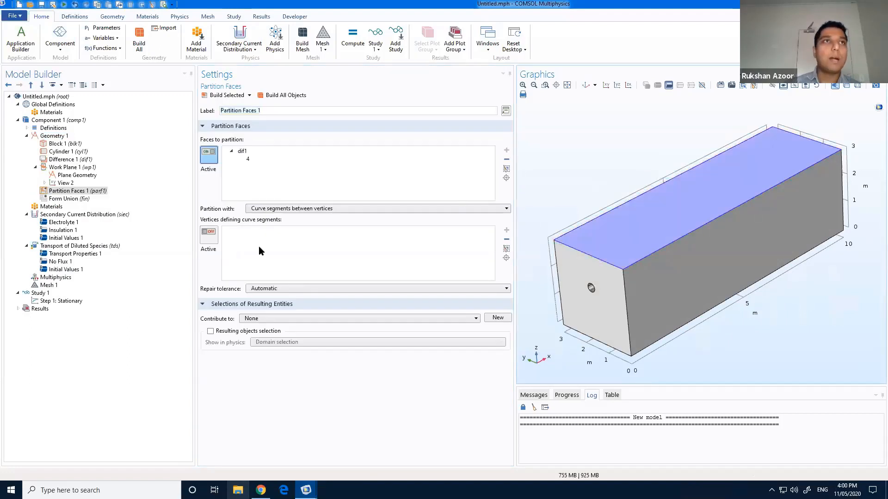
left_click(269, 212)
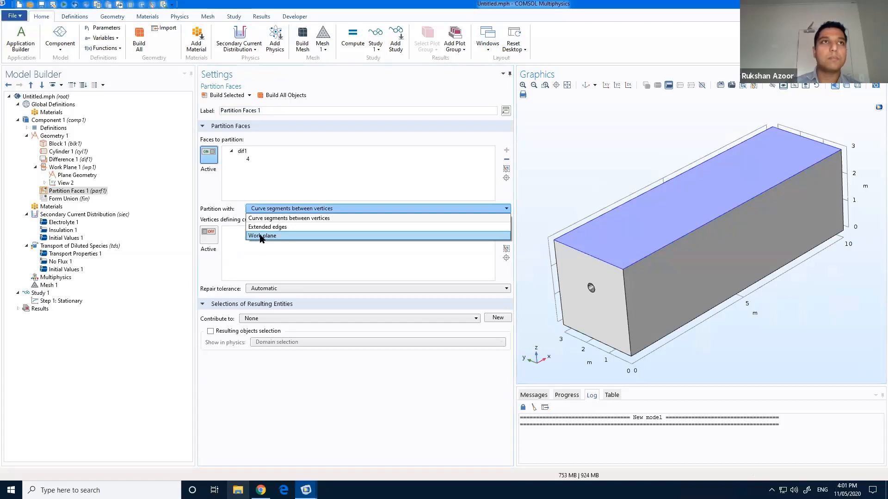
left_click(261, 237)
left_click(285, 95)
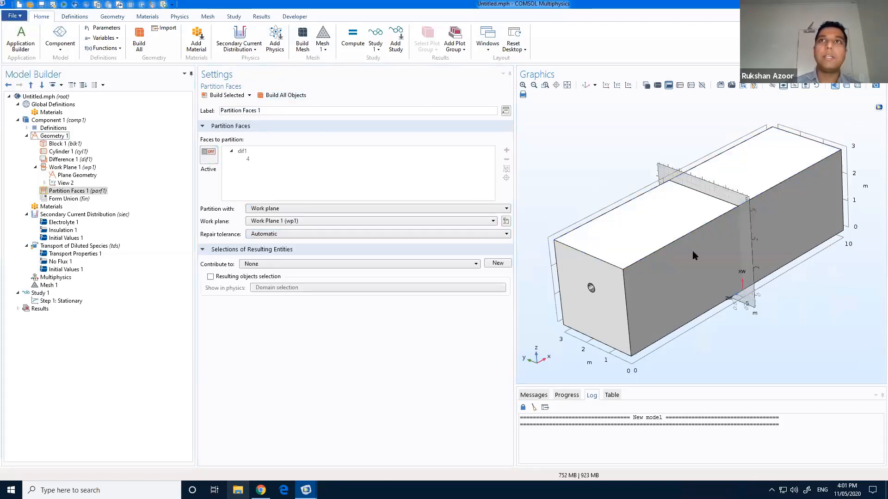
Step: Examine the split top face and the bore through the block using transparency, and restore the opaque display
left_click_drag(692, 251, 659, 223)
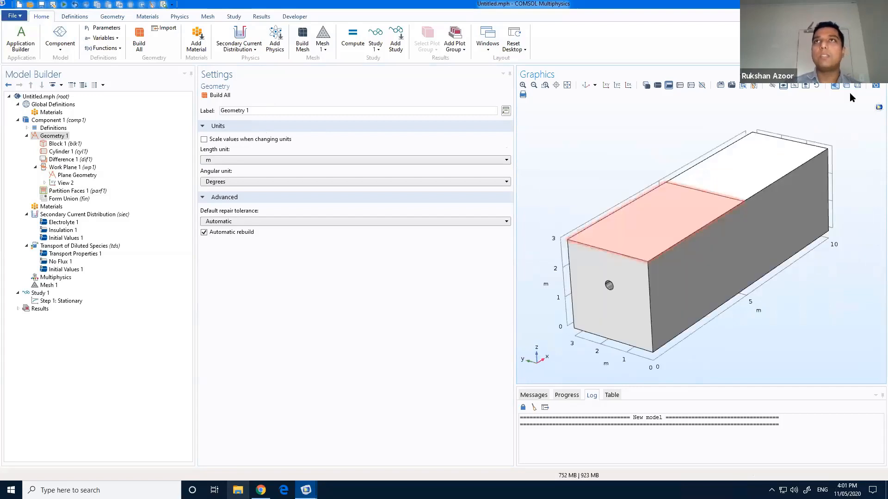
left_click_drag(644, 225, 644, 207)
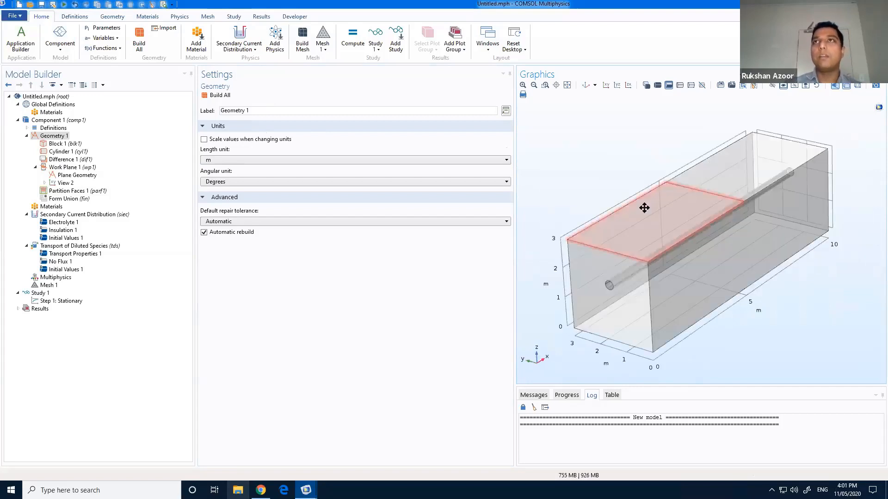
left_click(836, 86)
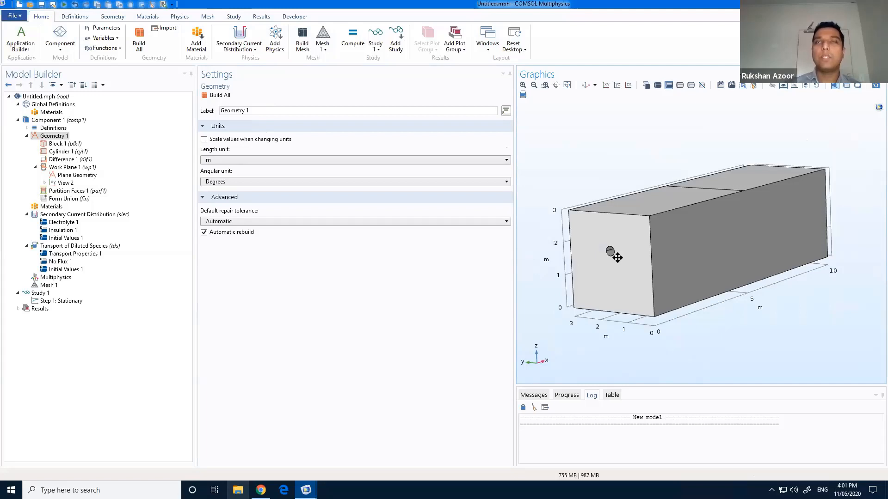
left_click_drag(701, 226, 688, 232)
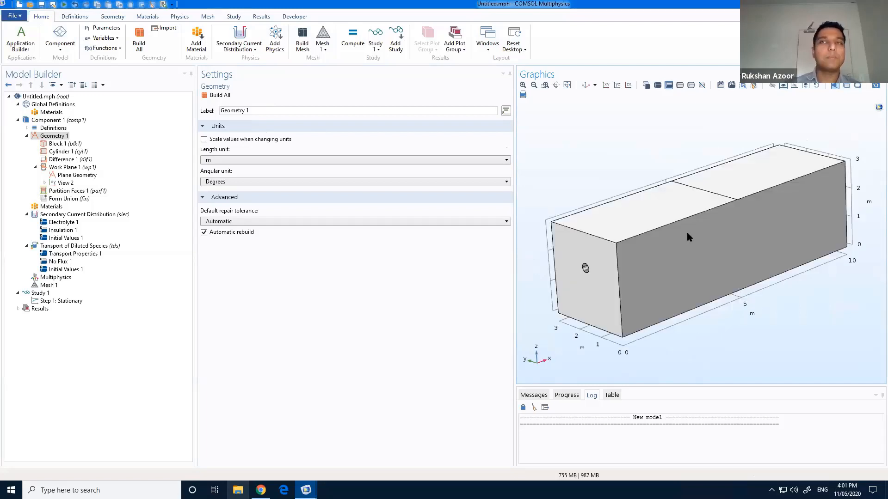
left_click(689, 292)
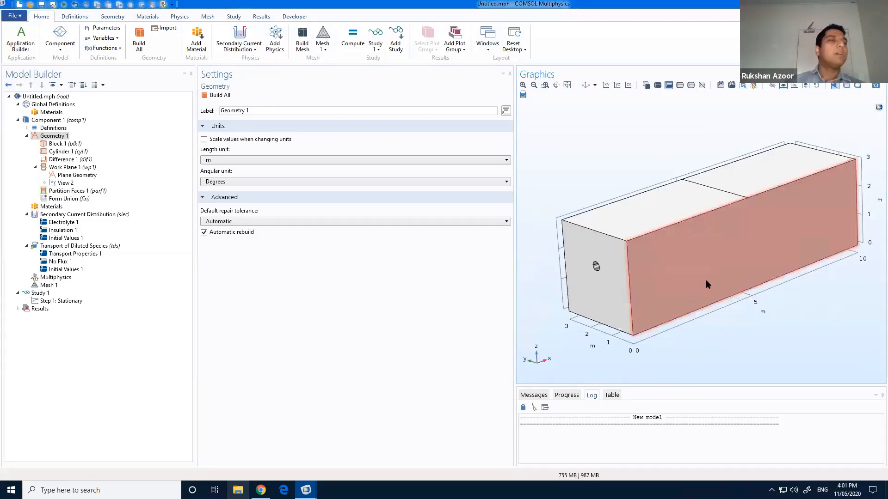
left_click_drag(578, 274, 792, 189)
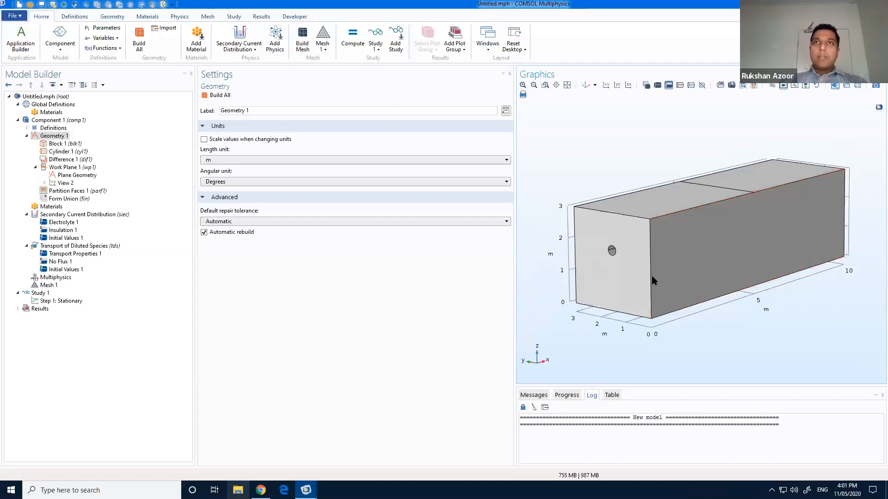
left_click_drag(651, 276, 680, 272)
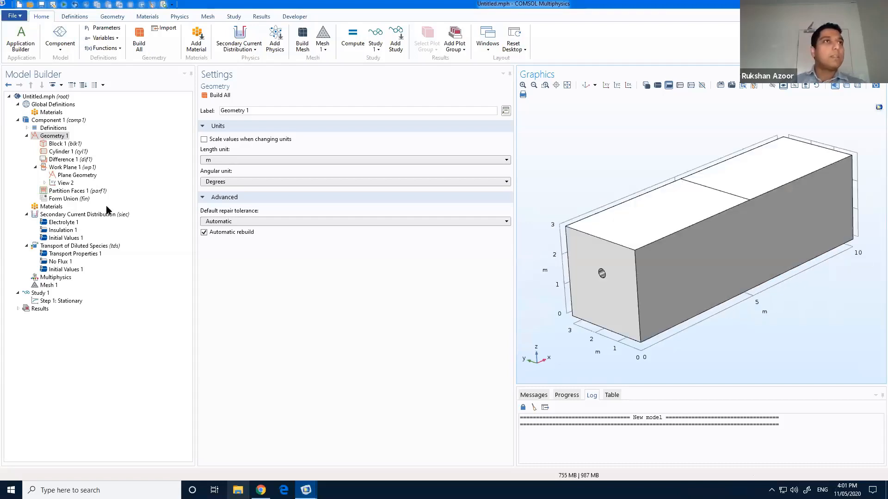
Step: Set the conductivity of Electrolyte 1 under Secondary Current Distribution to a user-defined 0.1 S/m
left_click(81, 217)
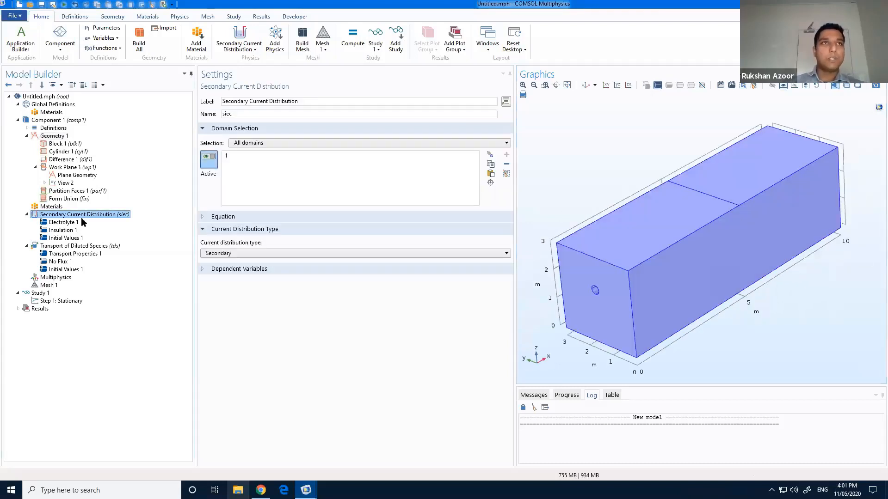
left_click(218, 254)
left_click(267, 306)
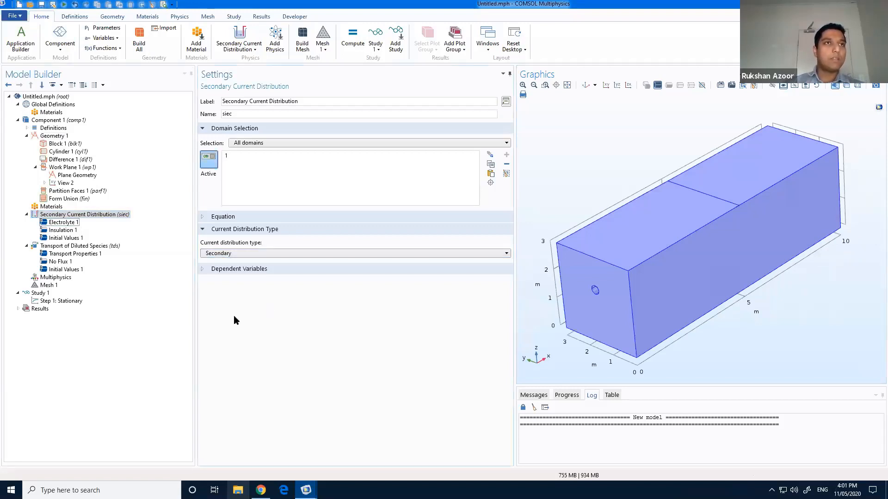
key("Down")
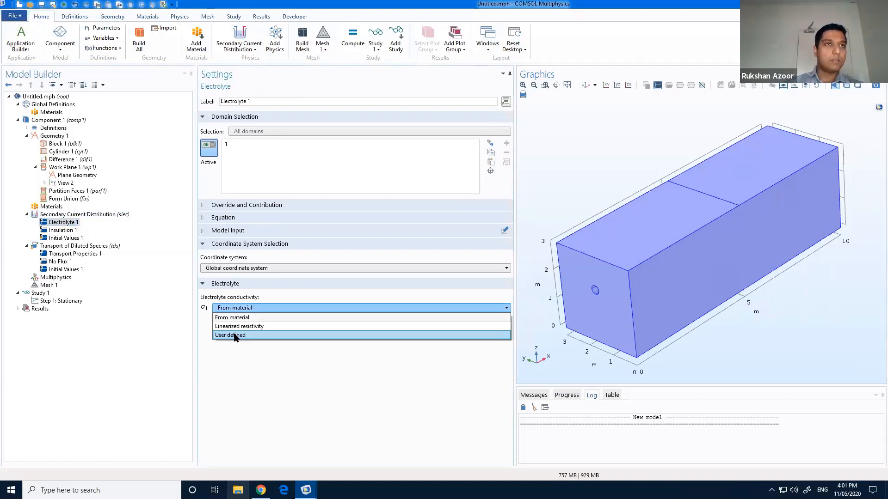
left_click(234, 333)
key("shift+Tab")
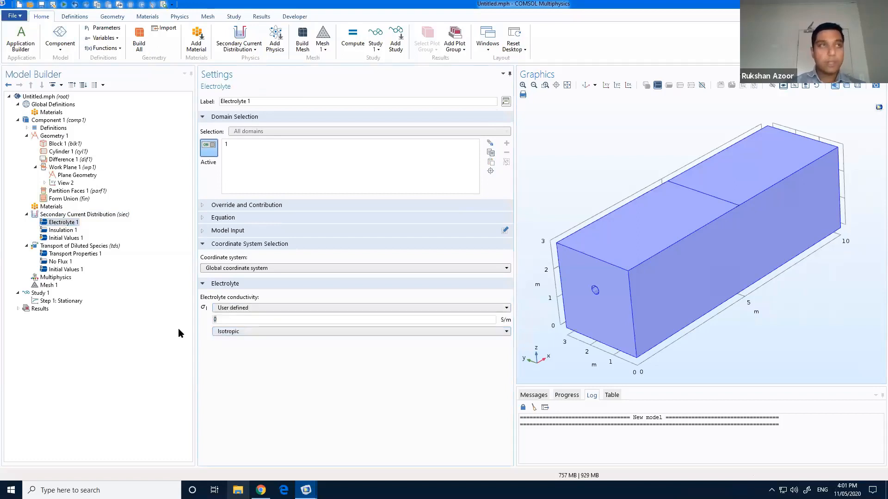
type("0.1")
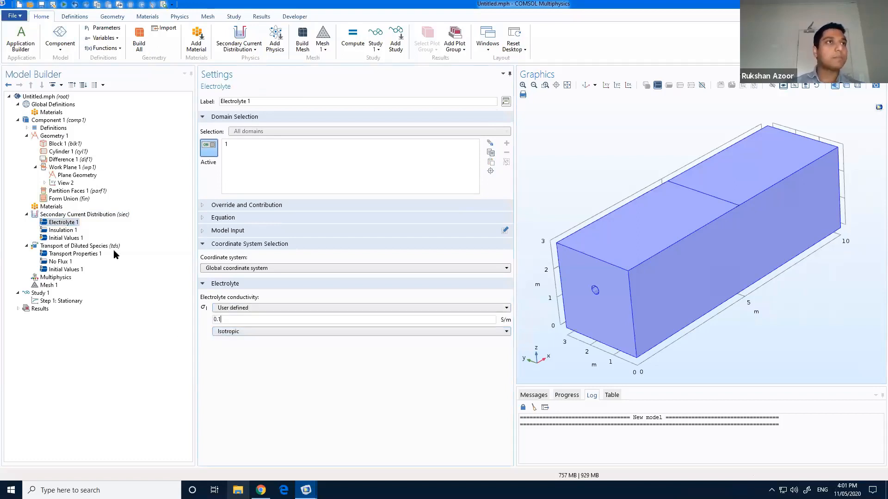
Step: Add an Electrode Surface to Secondary Current Distribution and assign it to the four faces of the cylindrical bore (boundaries 5 to 8)
right_click(72, 216)
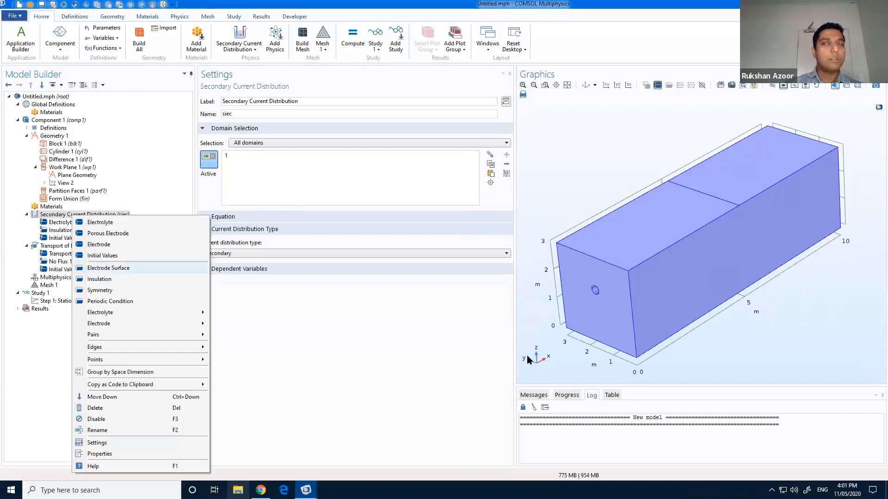
left_click_drag(618, 344, 763, 147)
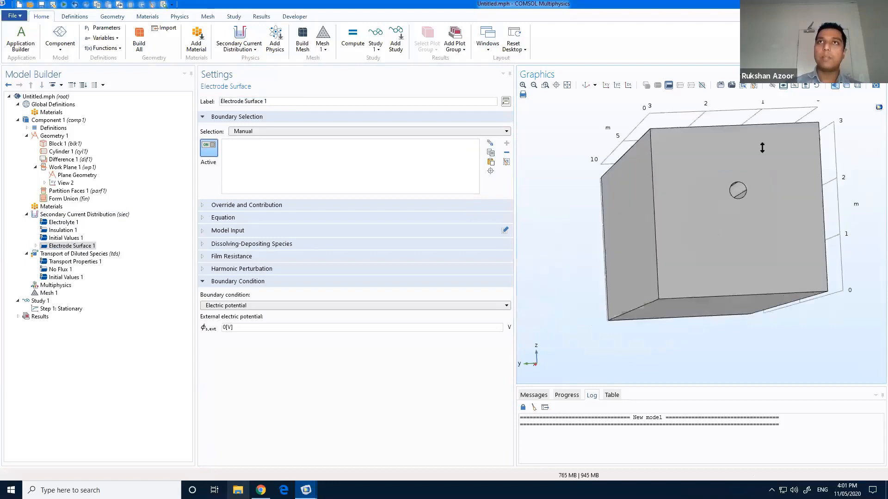
scroll(755, 192, "up", 3)
scroll(622, 193, "up", 2)
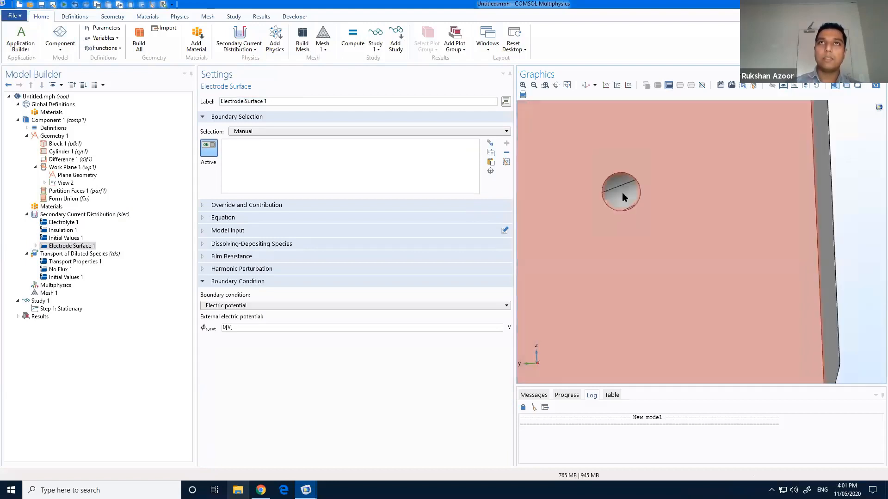
left_click(622, 192)
left_click(620, 183)
left_click_drag(712, 198, 717, 193)
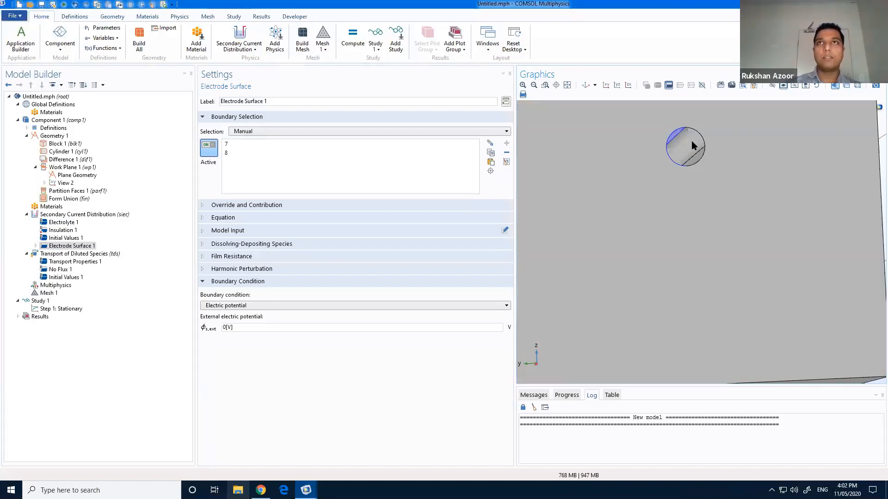
left_click(706, 198)
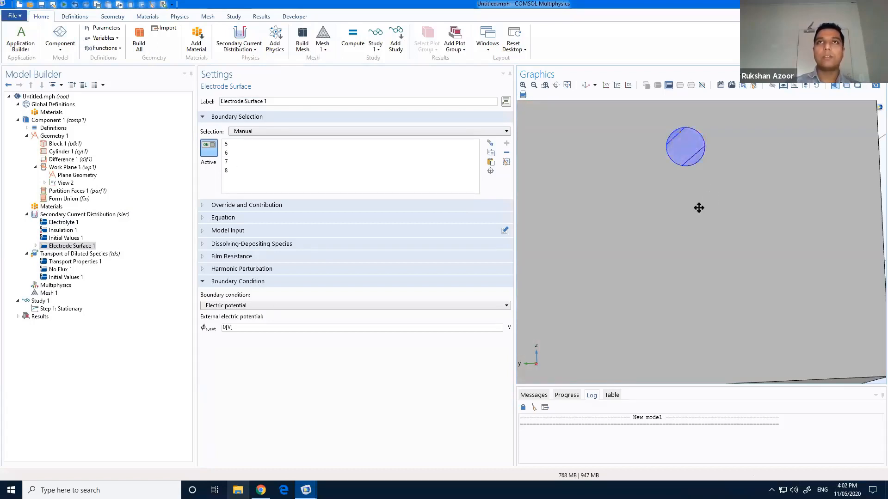
middle_click_drag(694, 208, 700, 347)
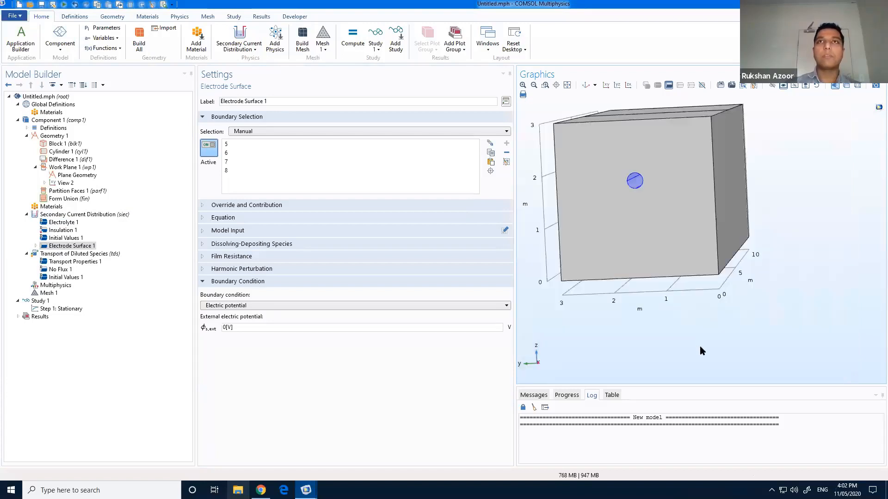
left_click_drag(691, 227, 699, 200)
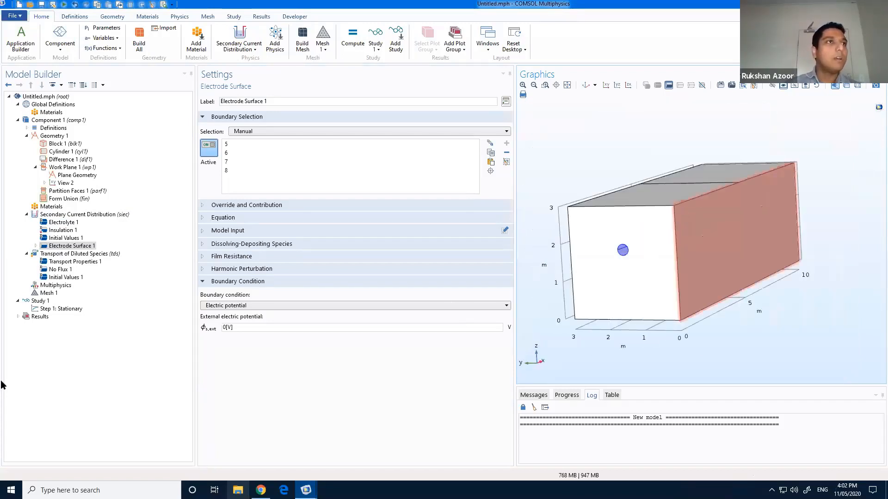
Step: Add a second Electrode Reaction under Electrode Surface 1 and label the first reaction Anodic
left_click(36, 246)
left_click(64, 254)
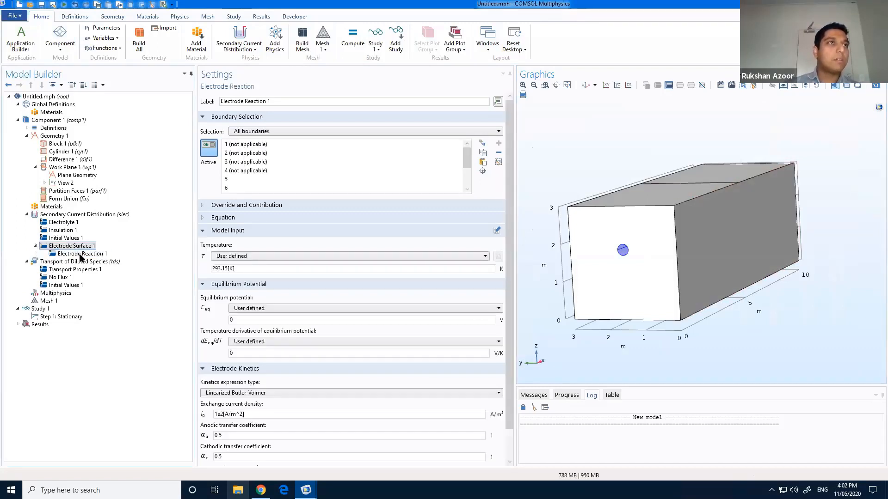
left_click(83, 246)
left_click(264, 113)
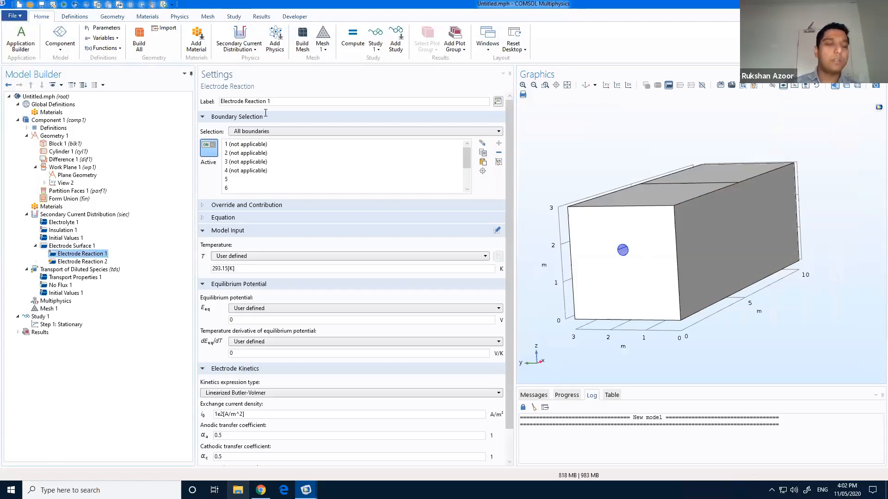
type("Anodic")
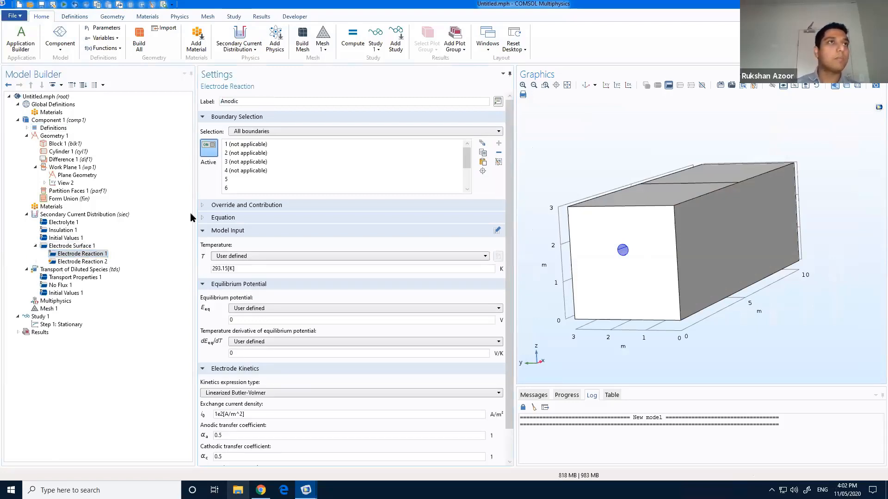
Step: Label the second electrode reaction Cathodic
left_click(83, 262)
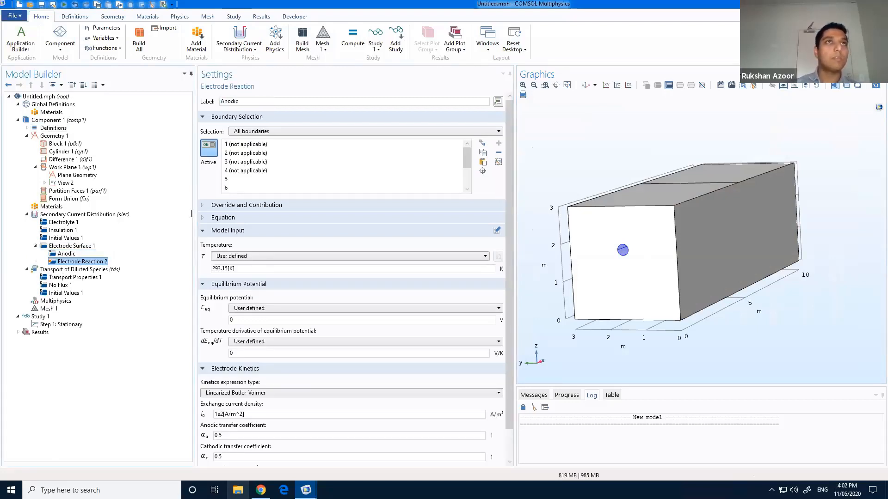
key("F2")
type("C")
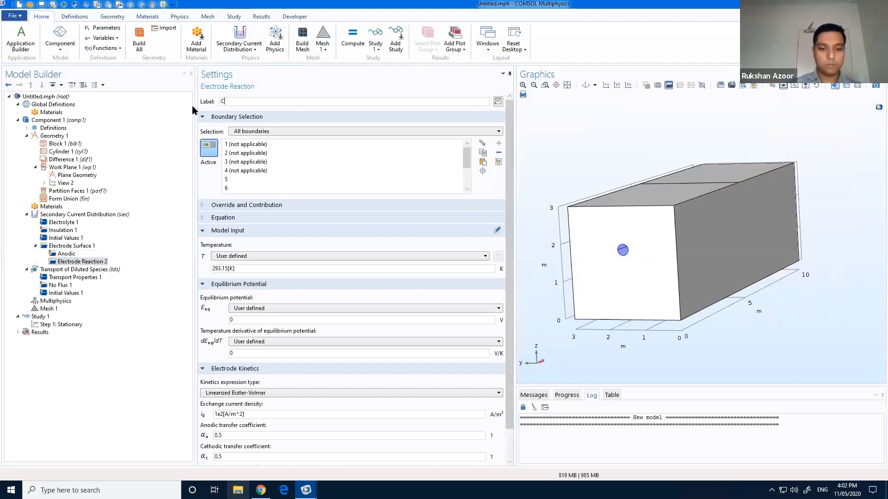
type("athodic")
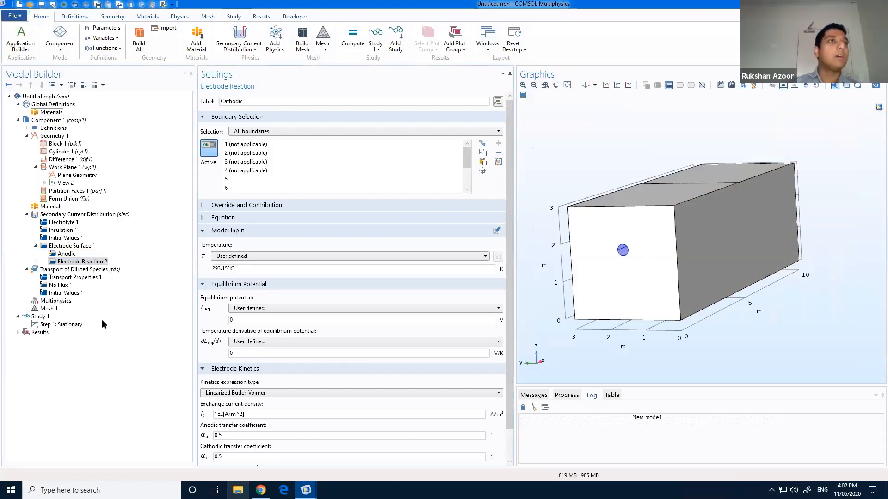
Step: Load the global parameters from frozen_inclusion_parameters.txt in the Downloads folder
left_click(102, 27)
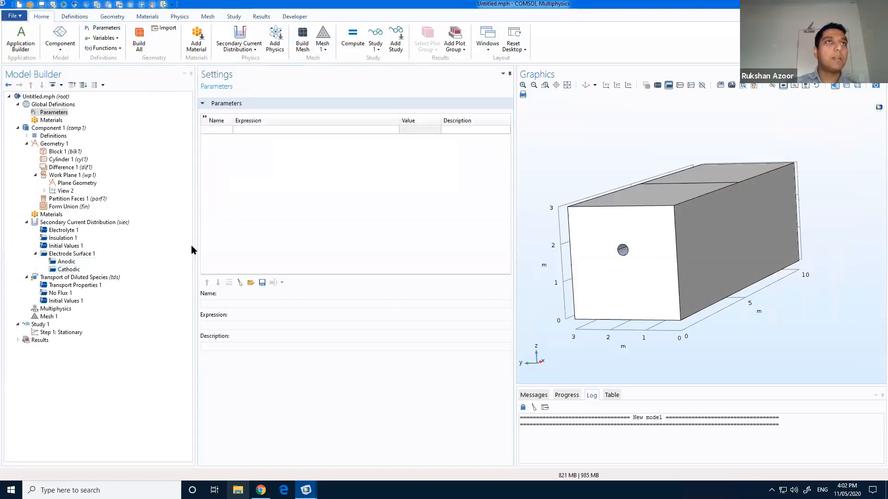
left_click(251, 283)
left_click(199, 82)
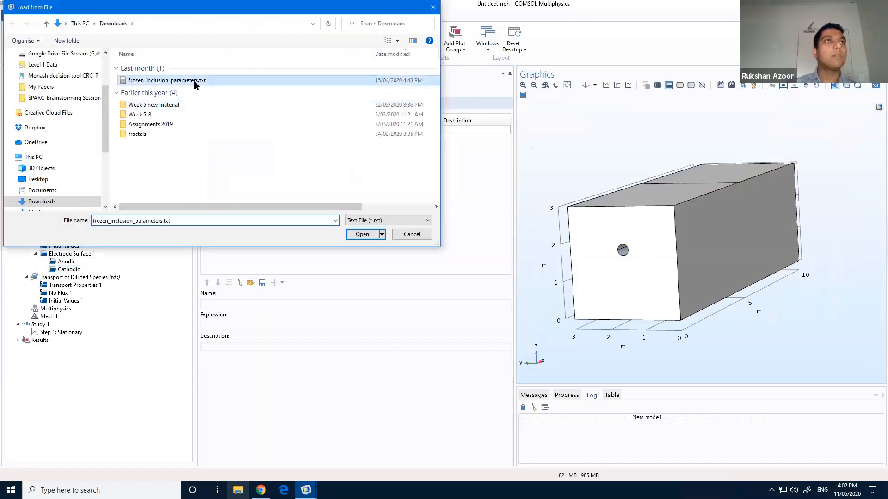
left_click(363, 231)
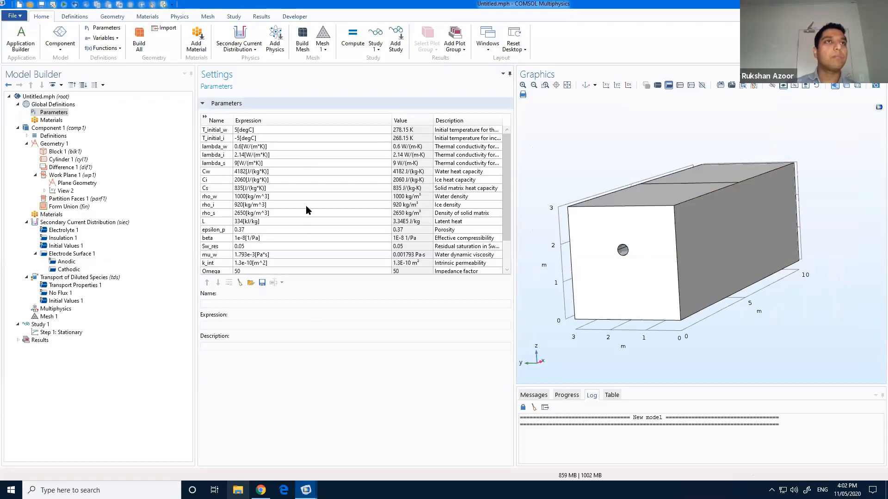
left_click(251, 282)
left_click(414, 234)
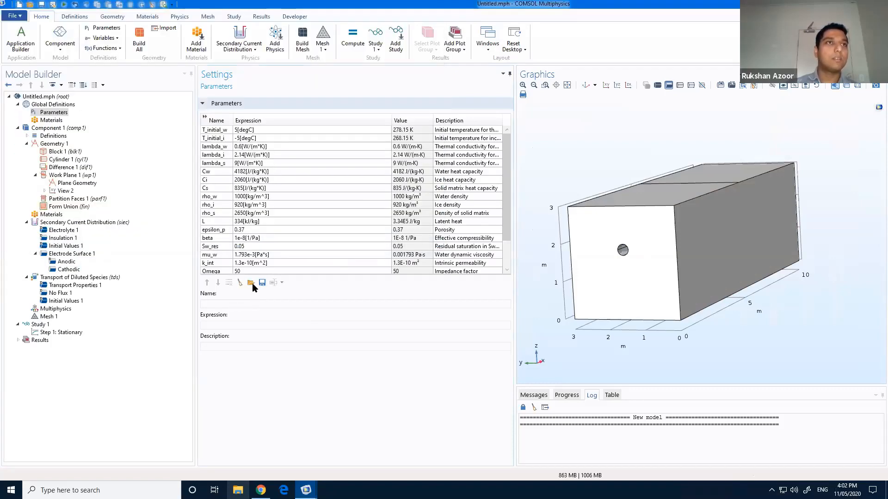
Step: Clear the parameter table and load corrosion_parameters.txt from the SPARC-Brainstorming Session folder instead
left_click(250, 282)
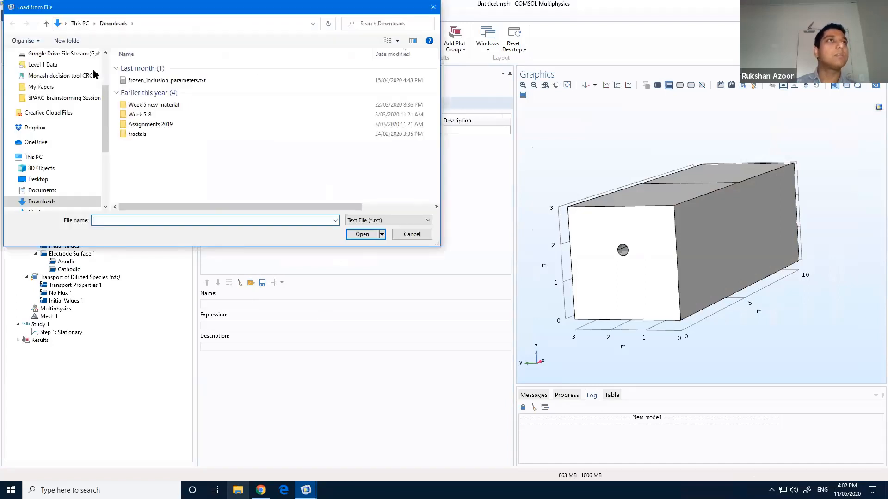
left_click(65, 98)
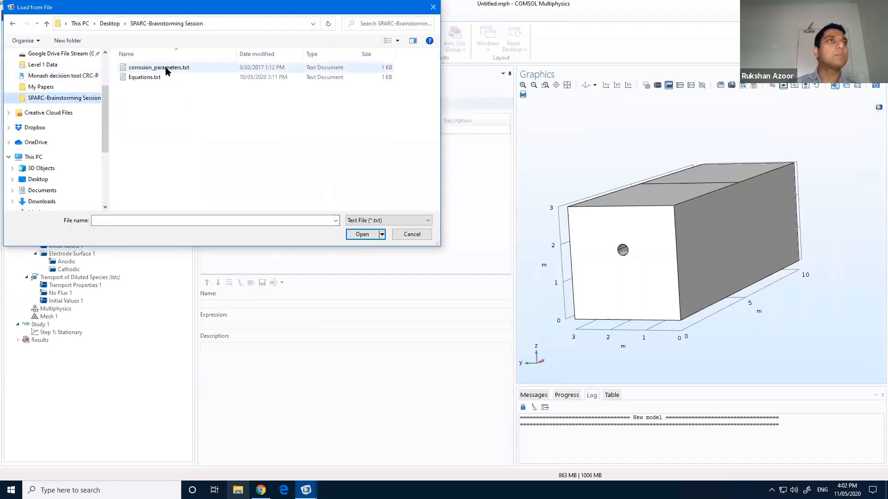
double_click(158, 68)
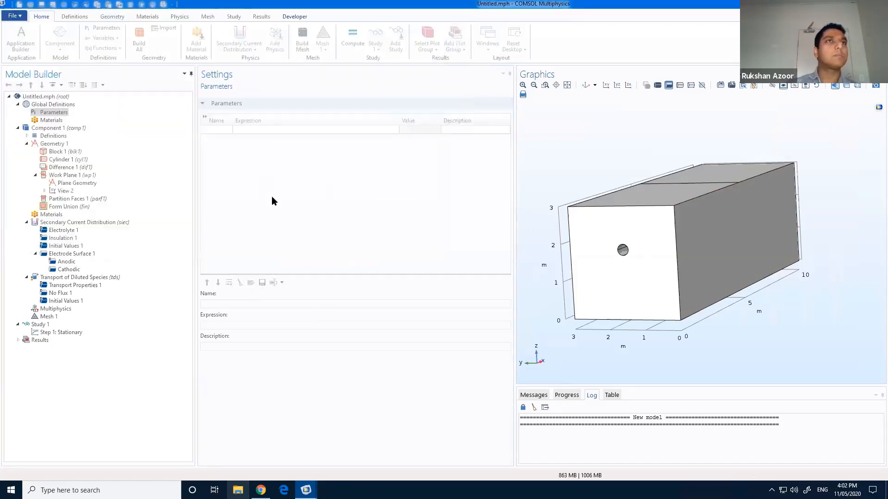
Step: Rename the oxygen reference concentration parameter to c_ref
left_click(221, 146)
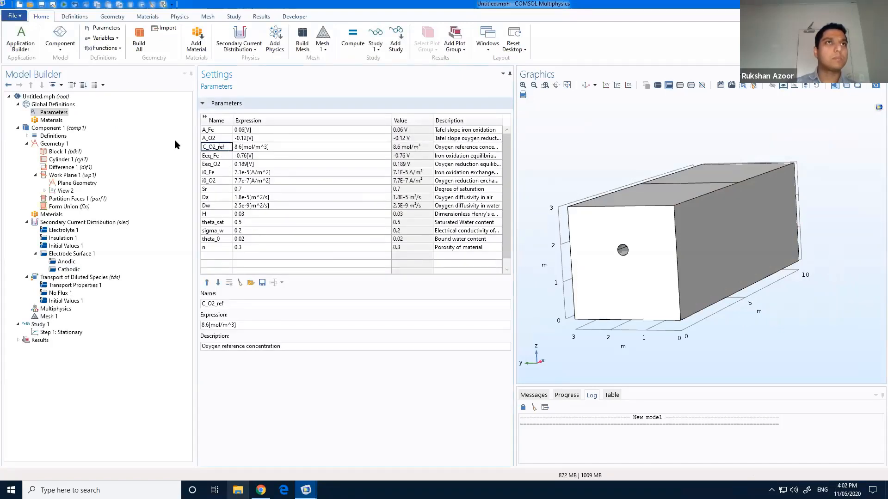
key("ctrl+a")
type("c_")
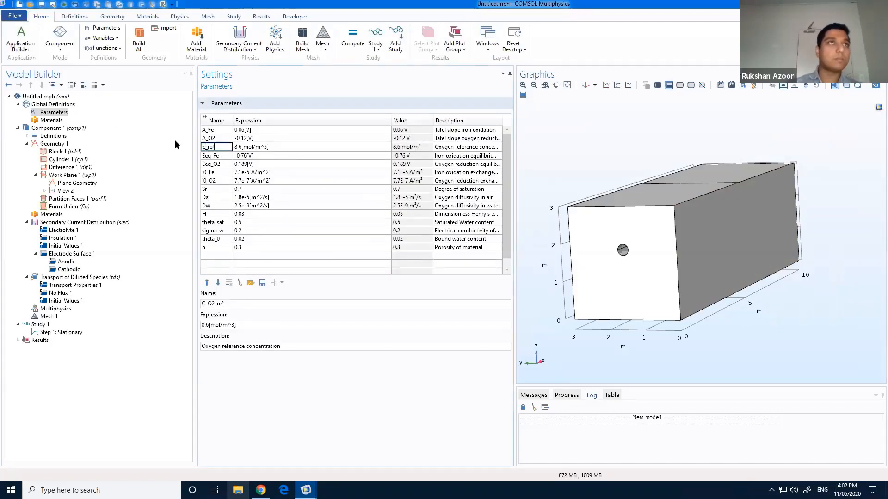
key("Return")
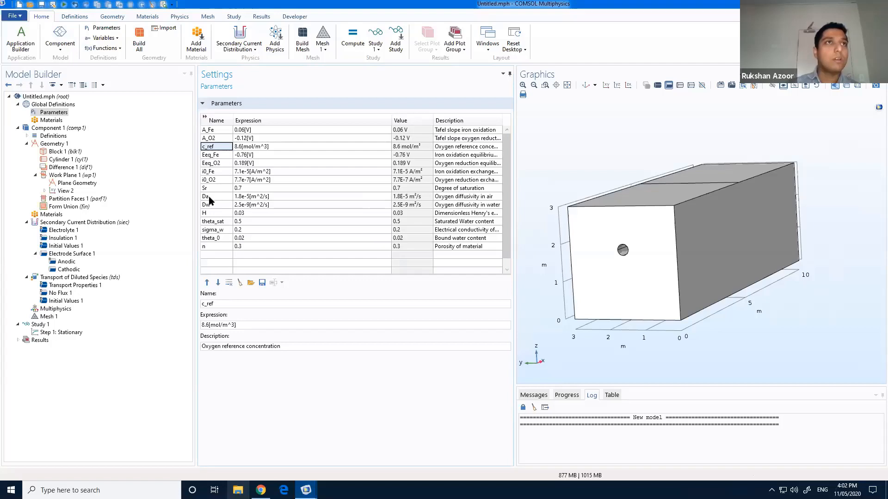
Step: Delete the parameters Da, Dw, H, theta_sat, sigma_w, theta_0 and n from the global parameter table
left_click(213, 197)
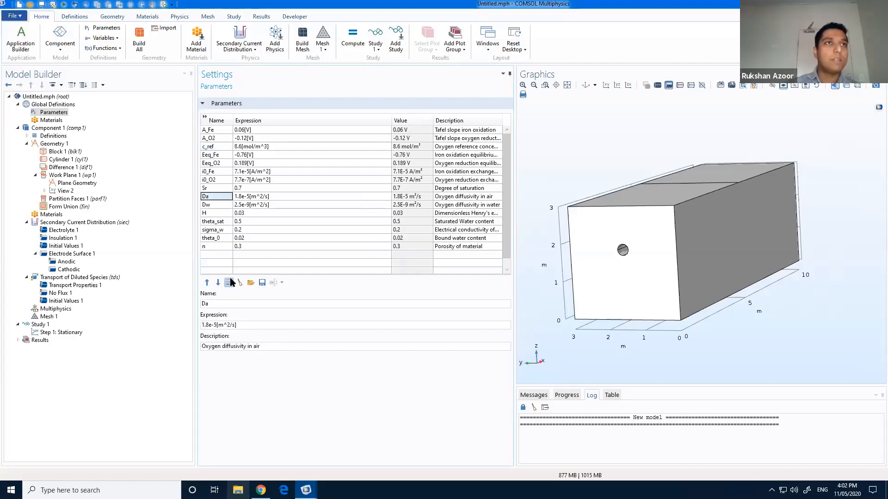
left_click(229, 283)
left_click(229, 282)
left_click(229, 282)
left_click(229, 283)
left_click(229, 283)
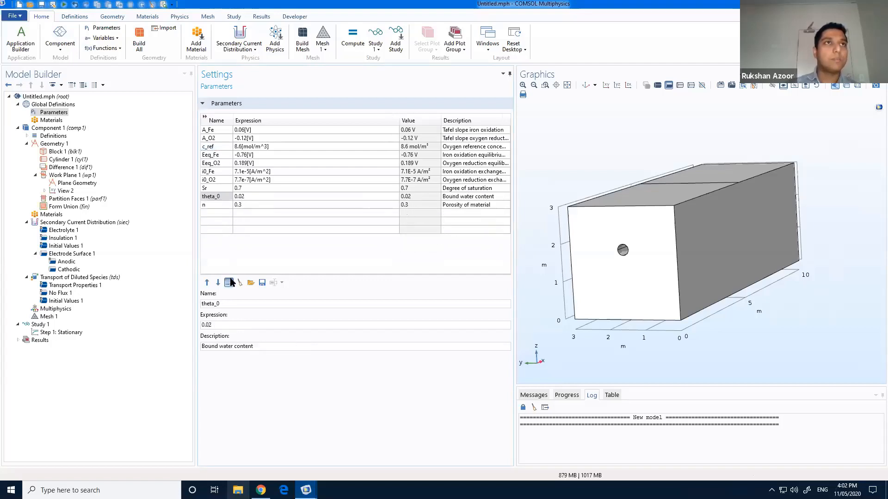
left_click(229, 283)
left_click(229, 283)
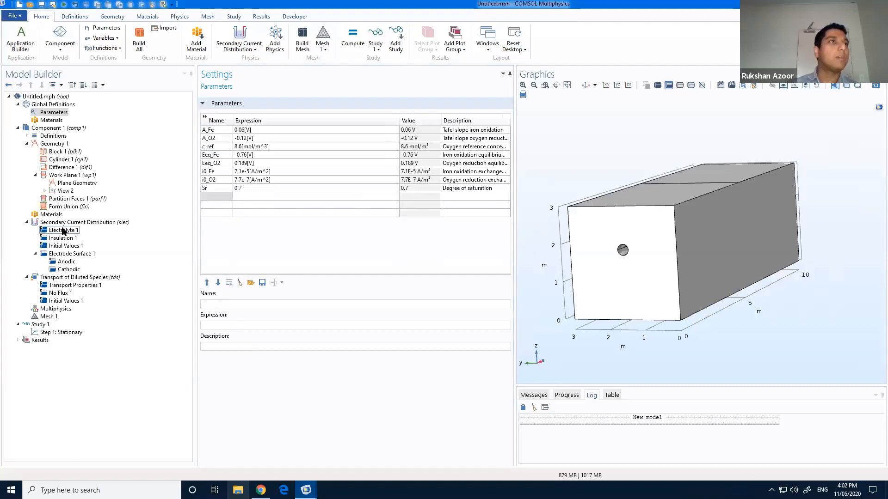
Step: Set the Anodic reaction's equilibrium potential to Eeq_Fe and its kinetics expression type to Anodic Tafel equation
left_click(65, 262)
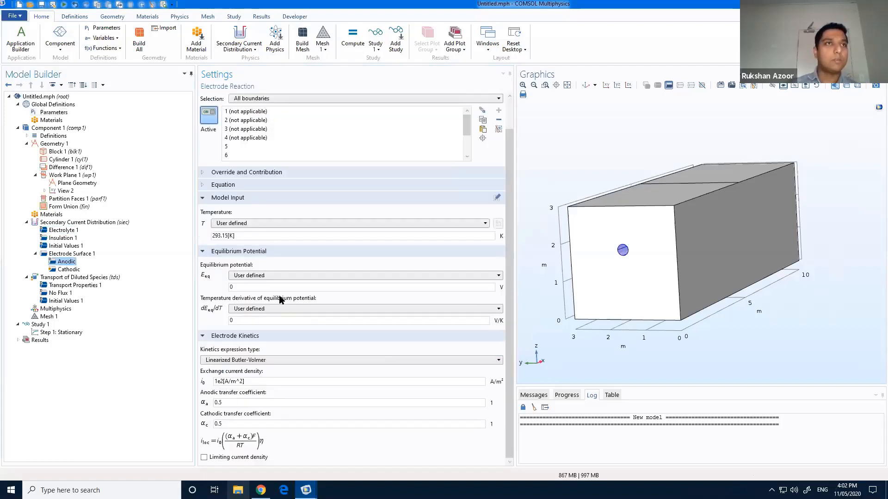
left_click(240, 289)
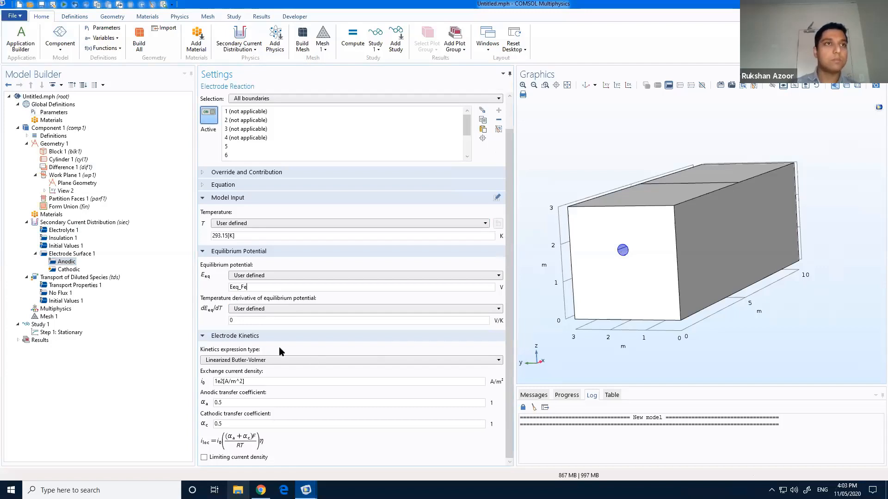
type("Eeq_Fe")
left_click(271, 359)
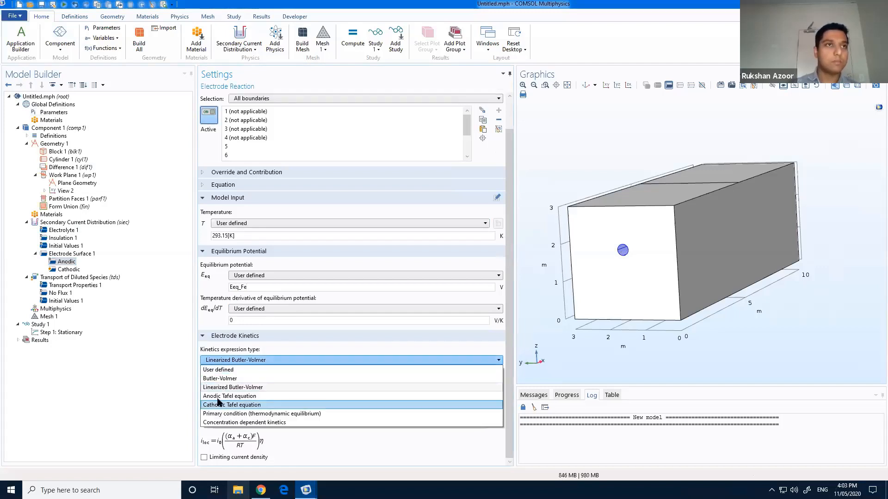
left_click(220, 397)
Step: Set the Anodic reaction's exchange current density to i0_Fe and its anodic Tafel slope to A_Fe
key("Tab")
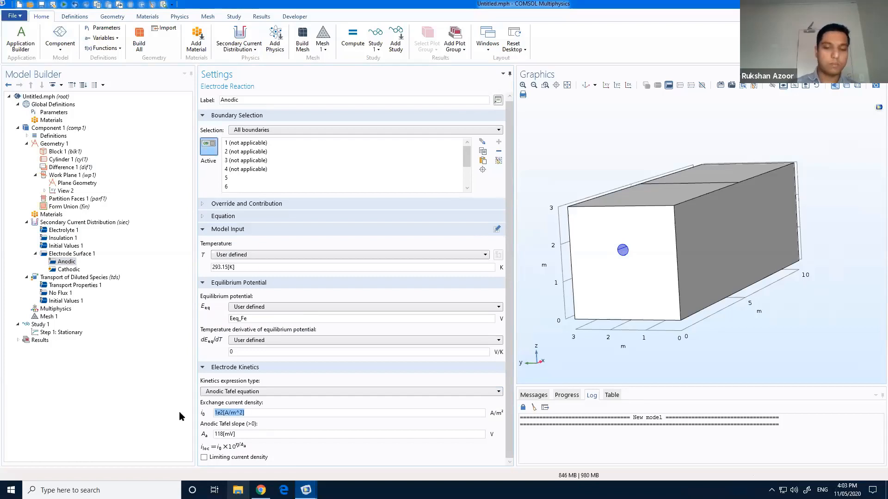
type("i0_Fe")
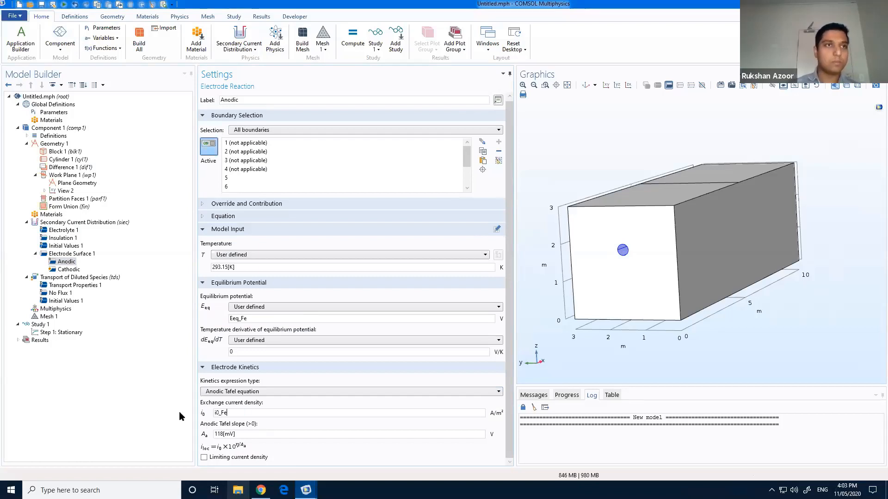
key("Tab")
type("A_")
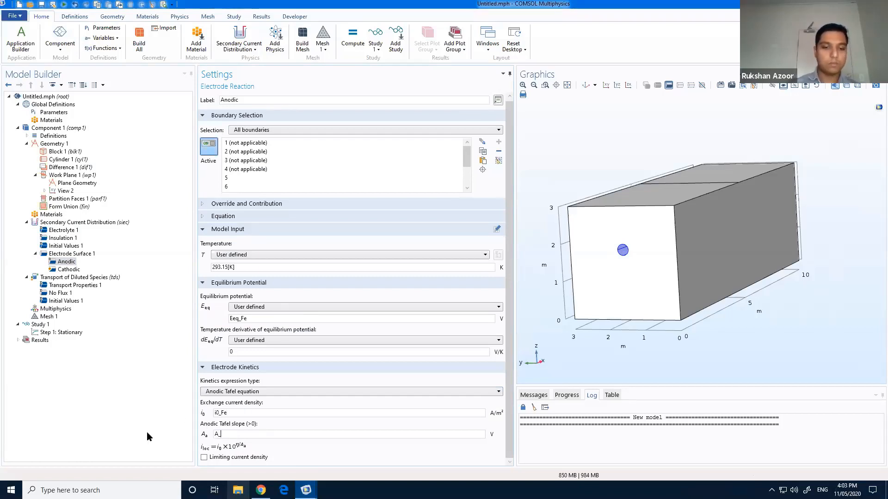
type("FE")
key("BackSpace")
type("e")
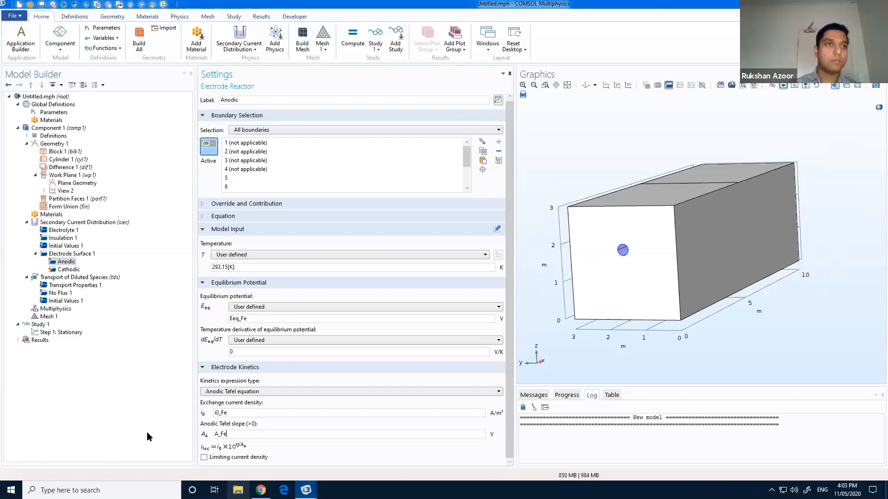
Step: Set the Cathodic reaction's equilibrium potential to Eeq_O2 and its kinetics expression type to Cathodic Tafel equation
left_click(69, 269)
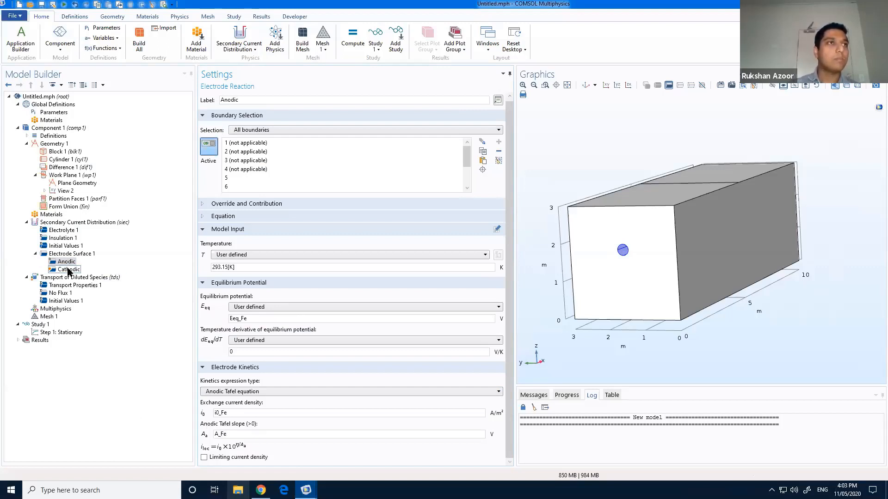
left_click(249, 321)
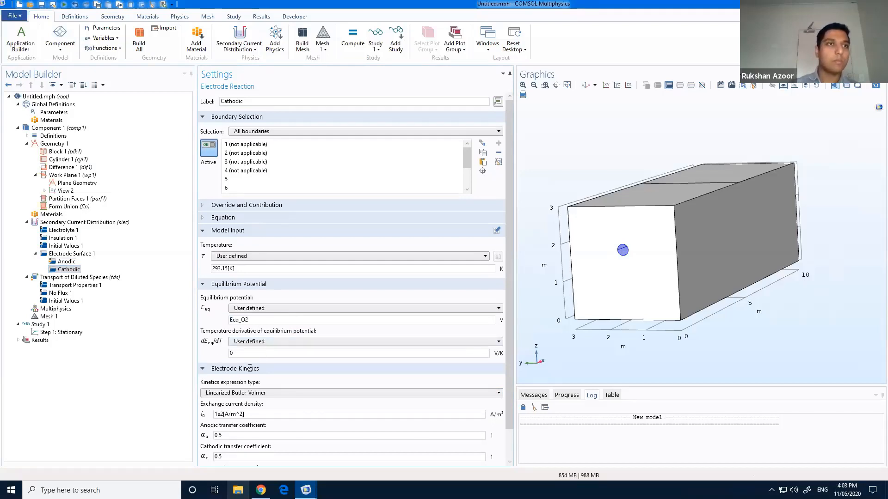
left_click(230, 394)
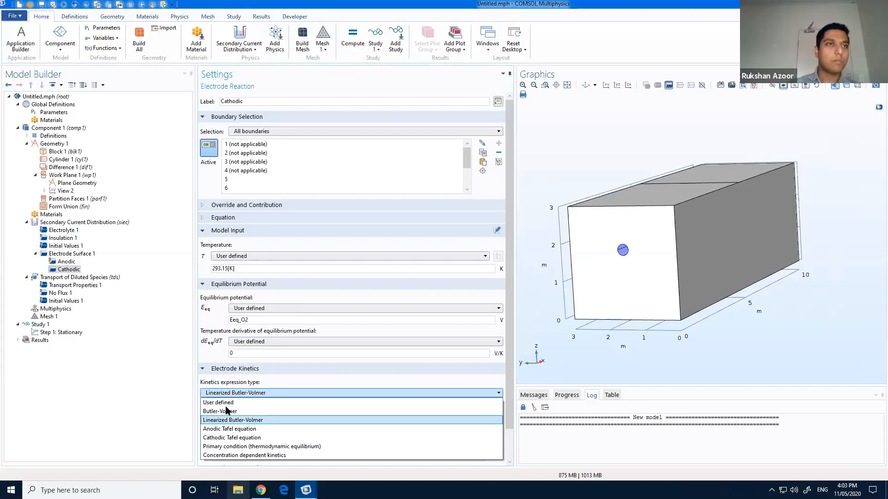
left_click(226, 438)
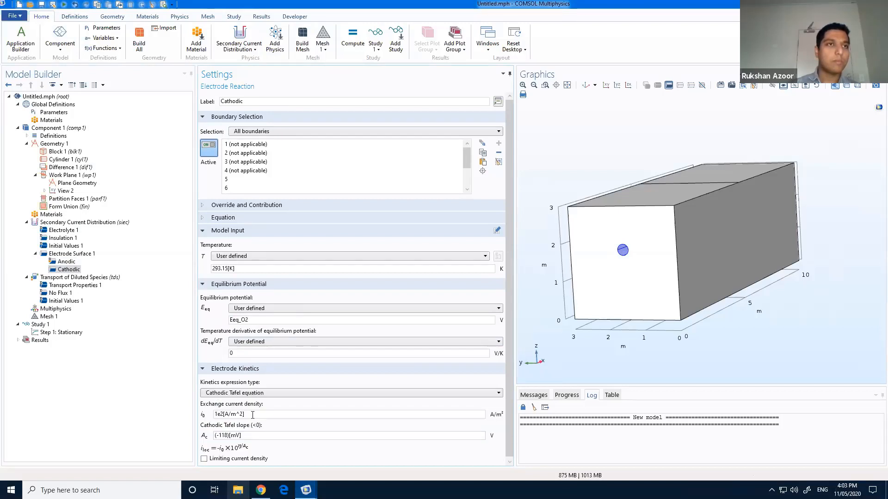
Step: Set the Cathodic reaction's exchange current density to c/c_ref*i0_O2 and its cathodic Tafel slope to A_O2
left_click_drag(253, 414, 158, 396)
type("i0")
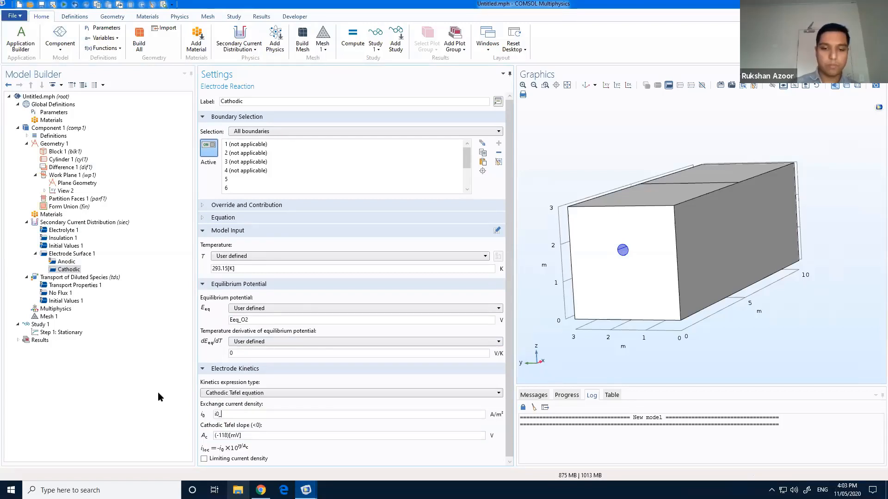
type("_O2")
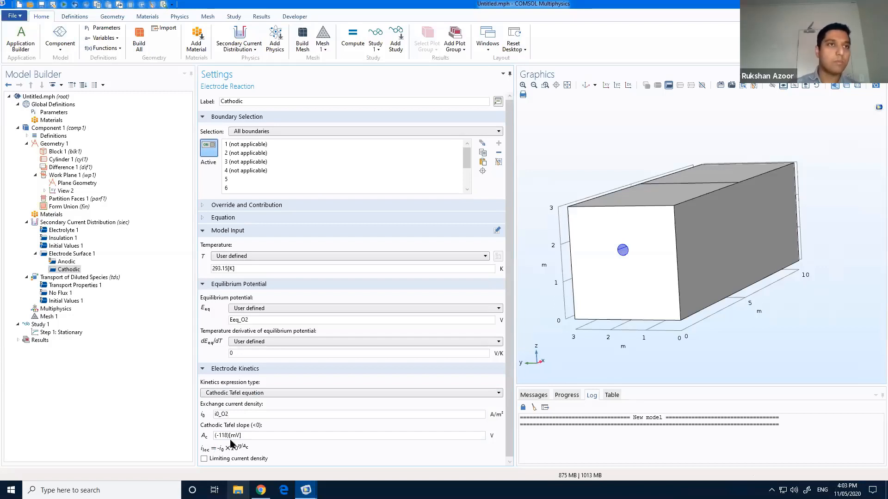
left_click_drag(240, 434, 172, 433)
type("A_O2")
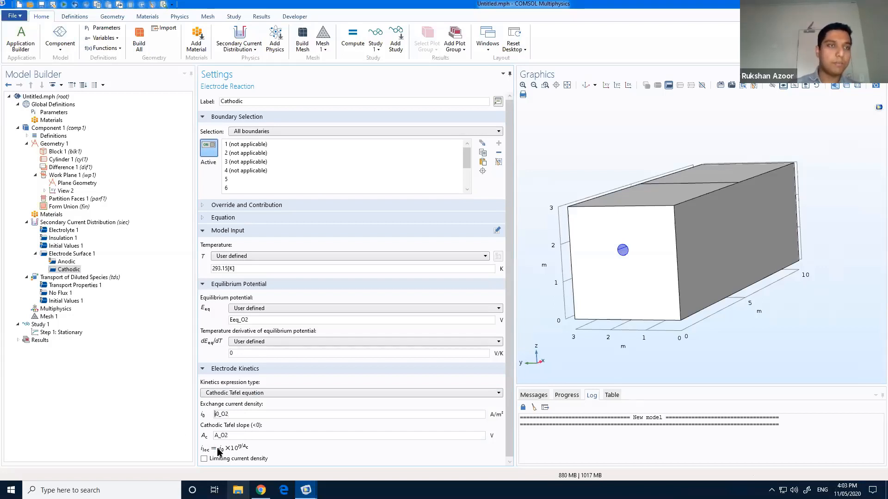
type("c/c_ref")
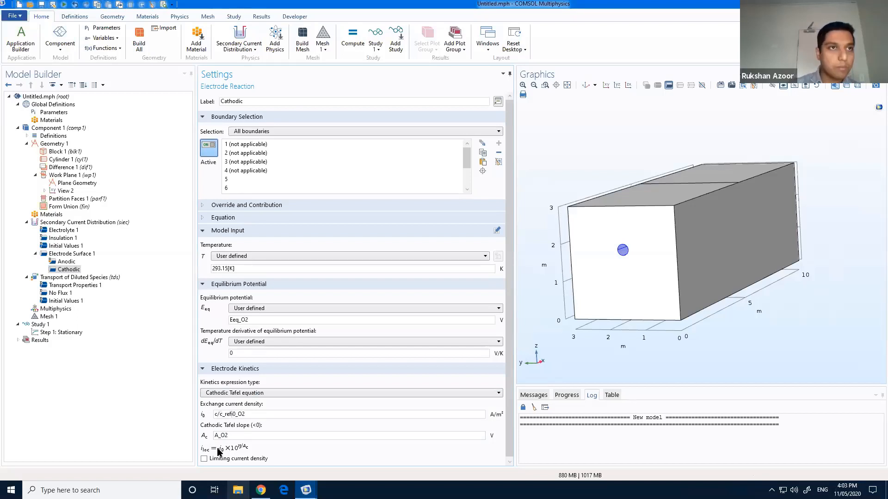
type("*")
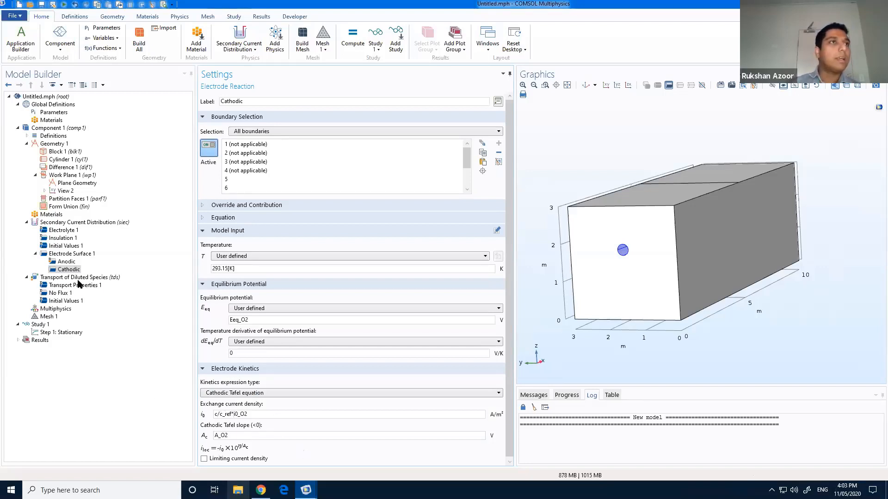
Step: Turn off convection for Transport of Diluted Species and set its diffusion coefficient to 1e-7[m^2/s]
left_click(72, 279)
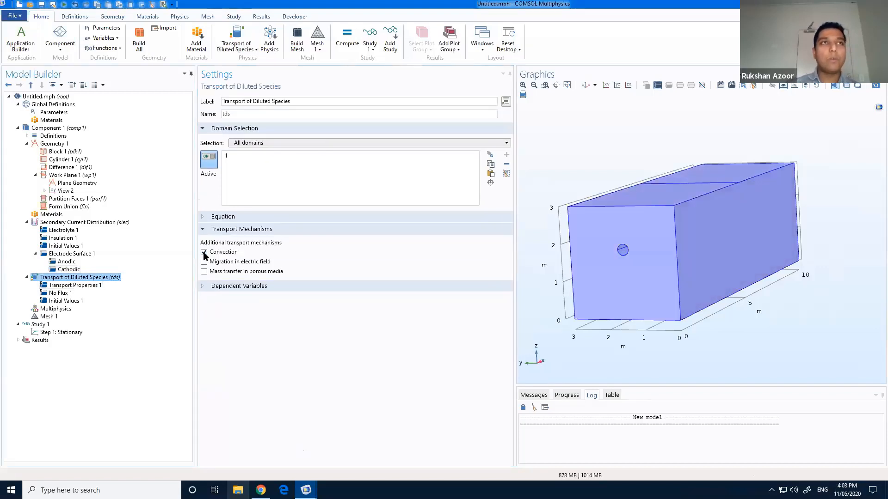
left_click(69, 286)
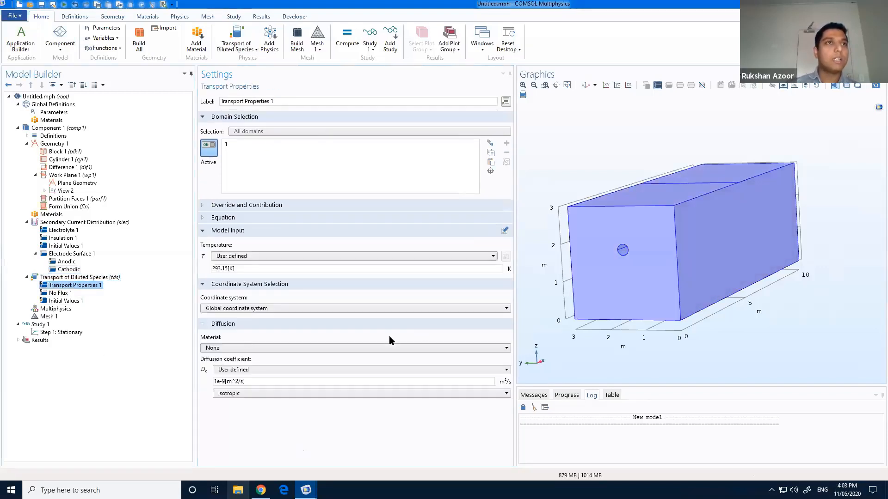
double_click(223, 381)
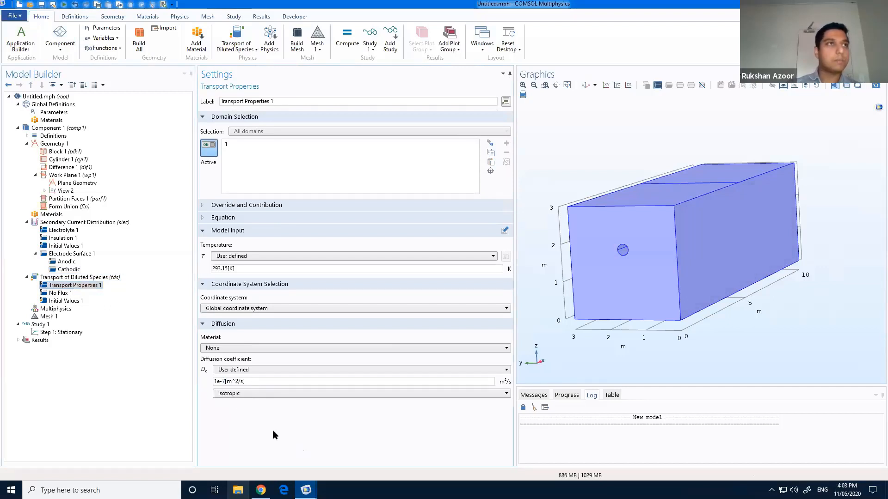
Step: Add a Concentration condition on the far half of the block's top face, with species c fixed at c_ref
left_click(60, 295)
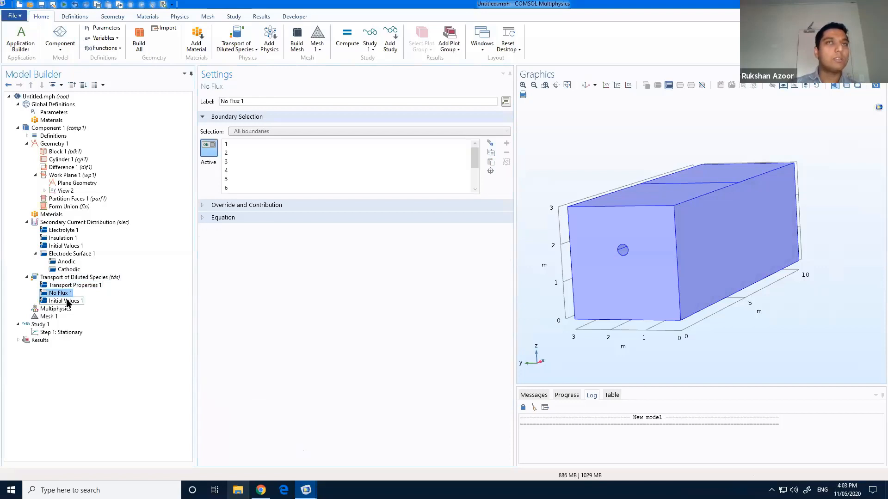
left_click(65, 301)
left_click(81, 279)
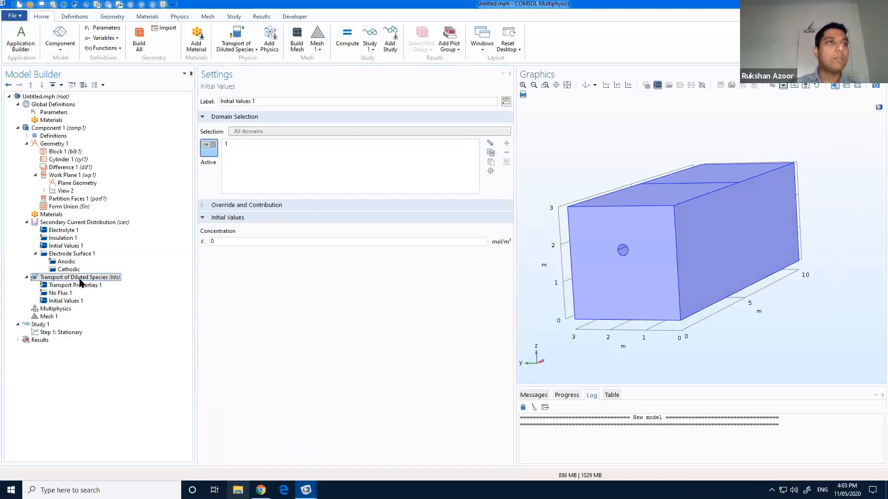
right_click(82, 278)
left_click(113, 75)
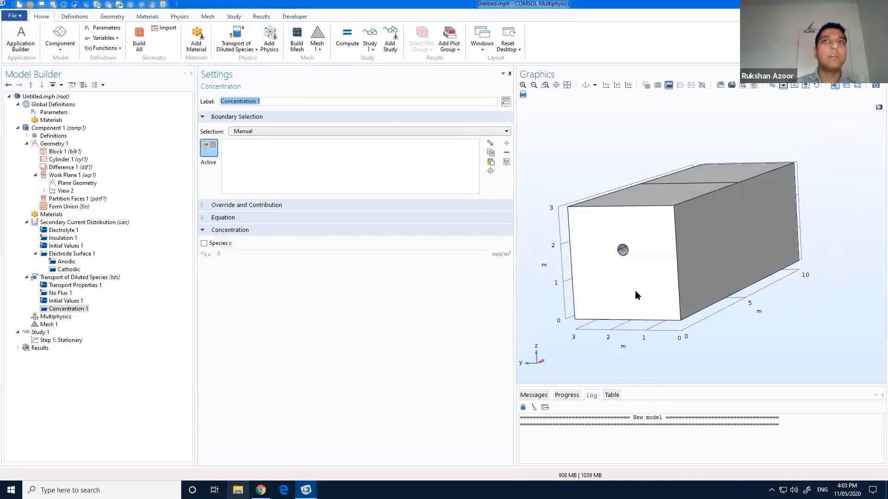
left_click_drag(683, 312, 770, 164)
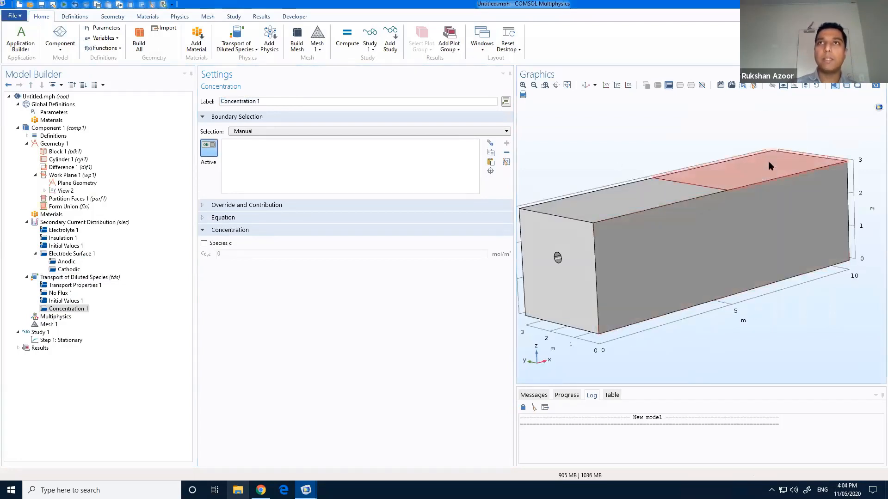
left_click(768, 162)
left_click(204, 243)
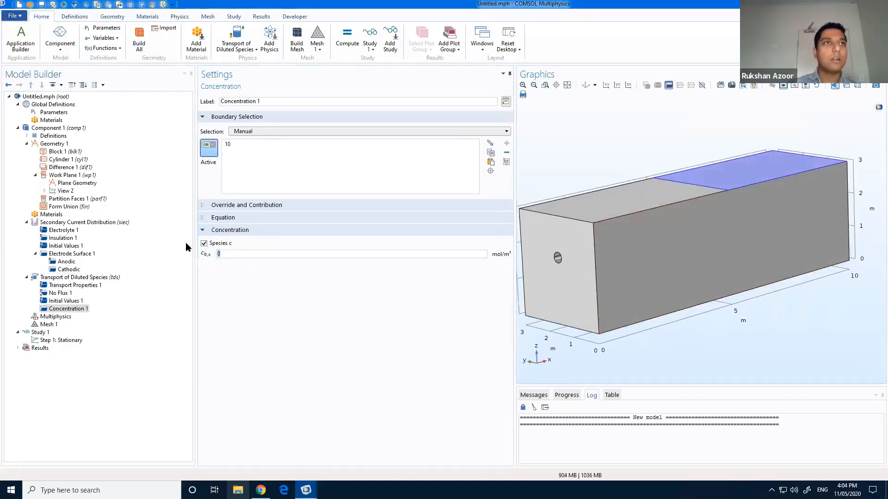
type("c_")
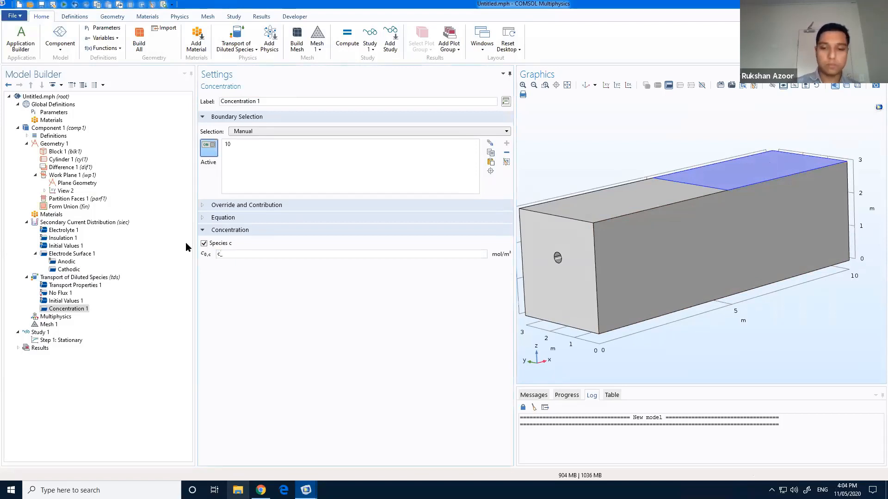
type("ref")
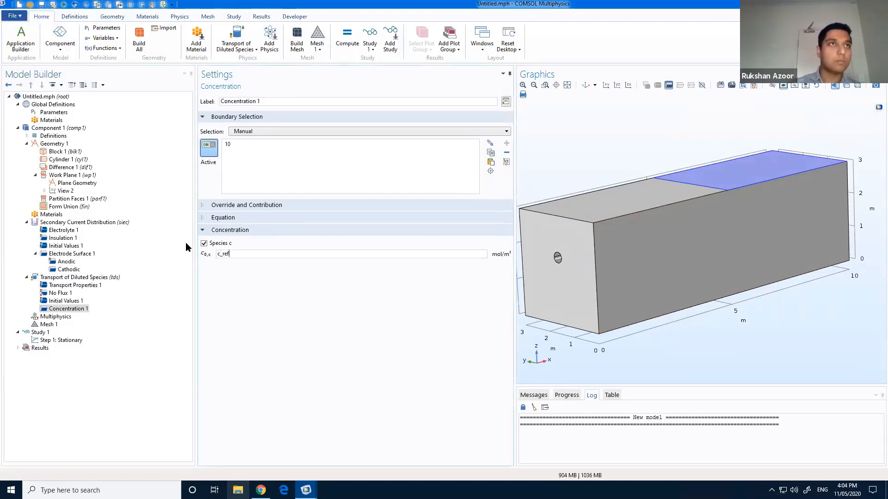
Step: Set the initial concentration of the diluted species transport to c_ref
left_click(67, 301)
double_click(216, 240)
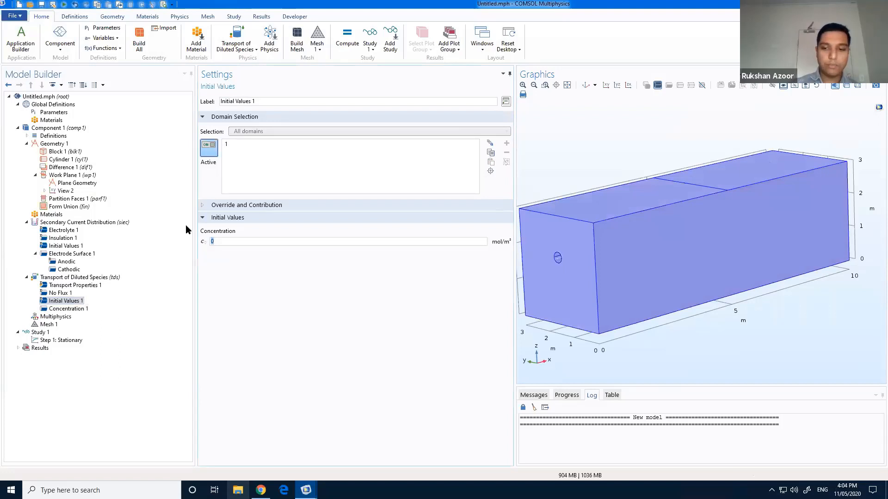
type("c_ref")
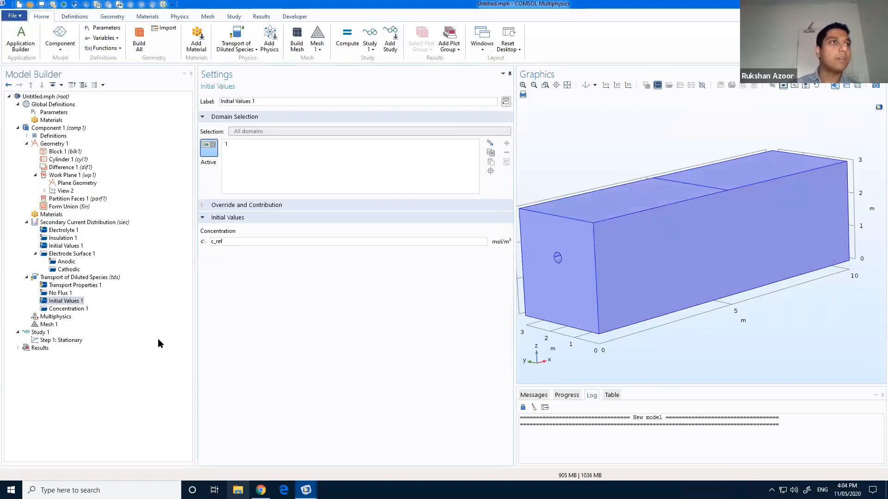
Step: Add an Electrode Surface Coupling to the diluted species transport on the bore's four cylindrical boundaries 5, 6, 7 and 8
left_click(80, 309)
right_click(65, 279)
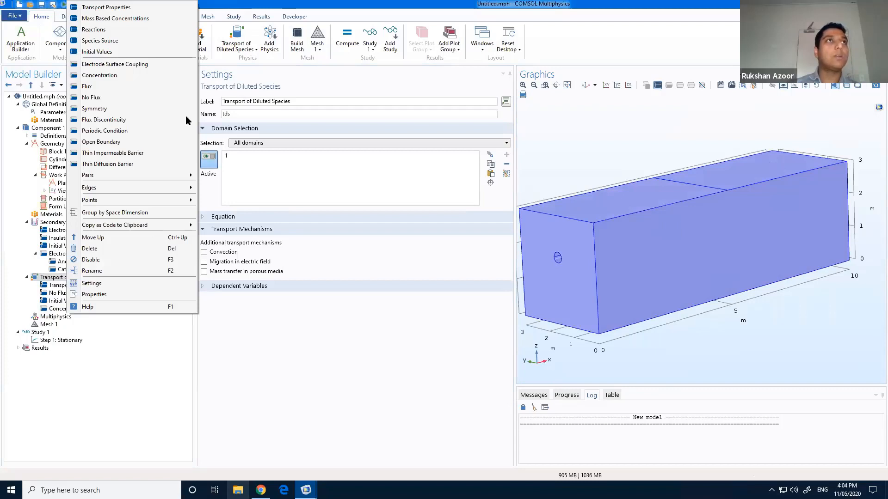
left_click(145, 64)
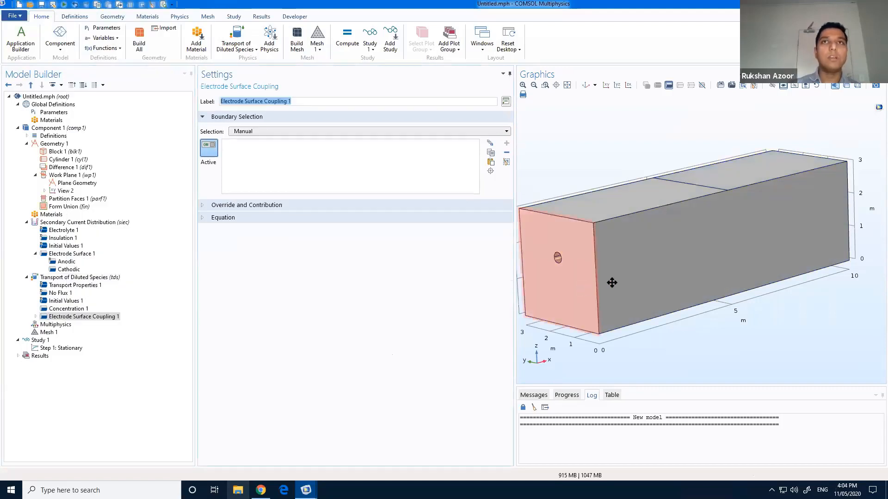
left_click_drag(612, 283, 706, 185)
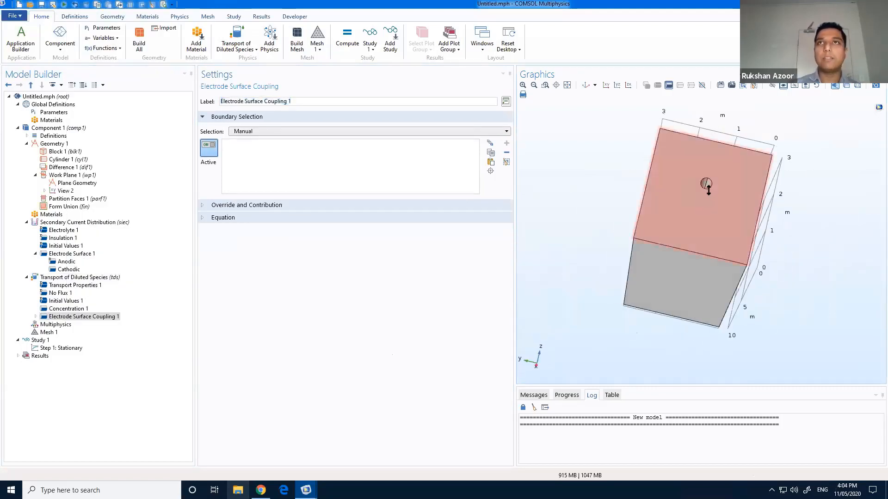
scroll(708, 190, "up", 4)
left_click(710, 160)
left_click(697, 153)
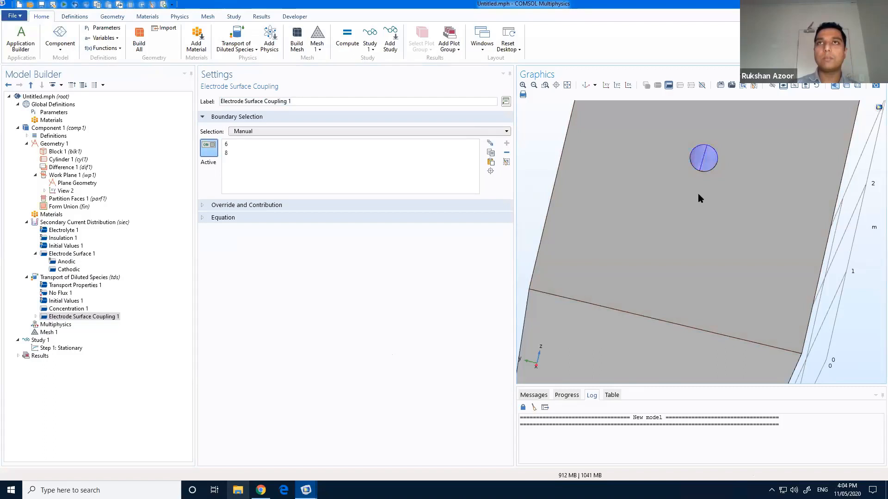
left_click_drag(700, 198, 682, 245)
left_click(720, 296)
left_click(718, 290)
middle_click_drag(683, 247, 708, 352)
left_click_drag(625, 212, 612, 228)
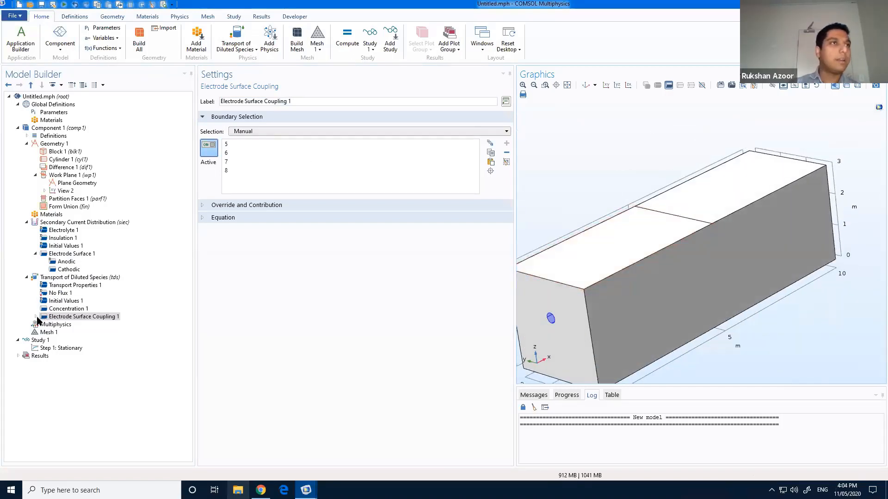
Step: Define the surface coupling's Reaction Coefficients with the cathodic local current density, 4 participating electrons and a stoichiometric coefficient of -1
left_click(35, 316)
left_click(83, 324)
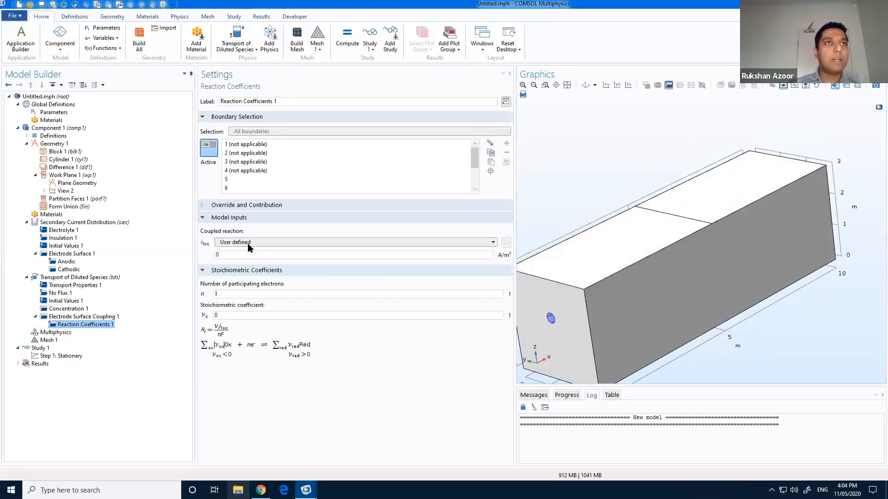
left_click(249, 243)
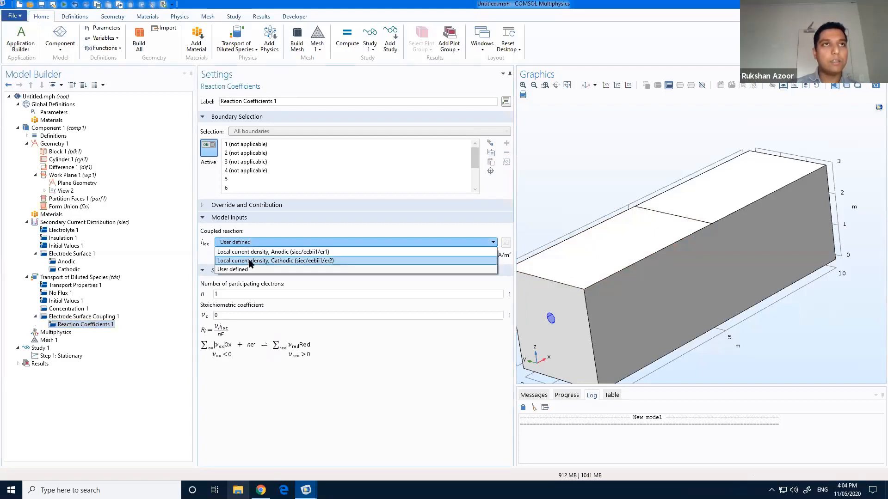
left_click(252, 260)
left_click_drag(223, 283, 191, 283)
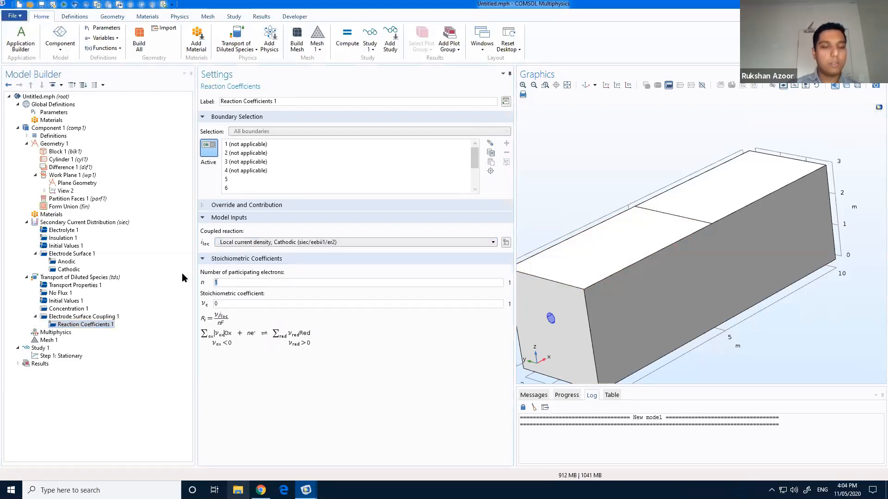
type("4")
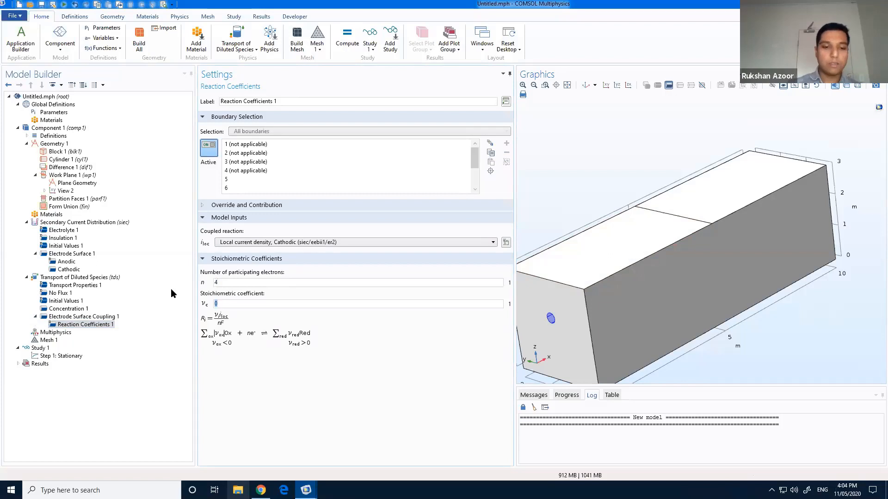
type("-1")
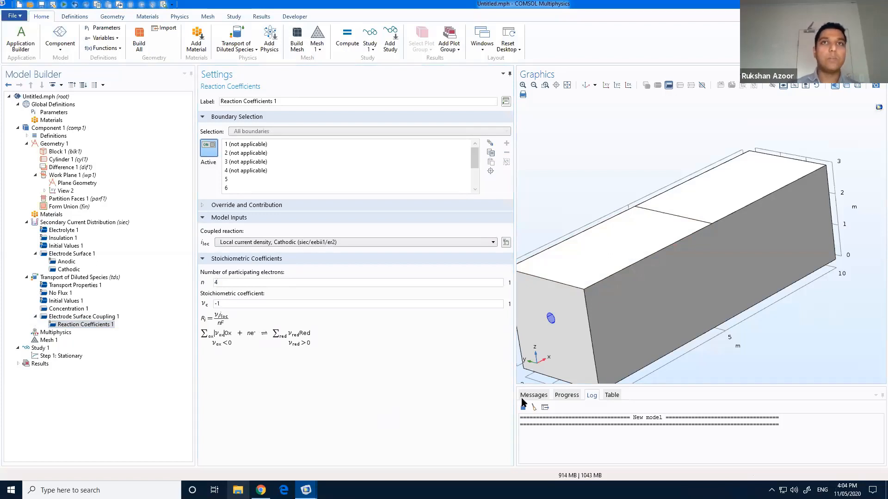
Step: Review the Secondary Current Distribution settings, from the electrolyte and electrode surface to the anodic and cathodic reactions
left_click_drag(691, 257, 727, 263)
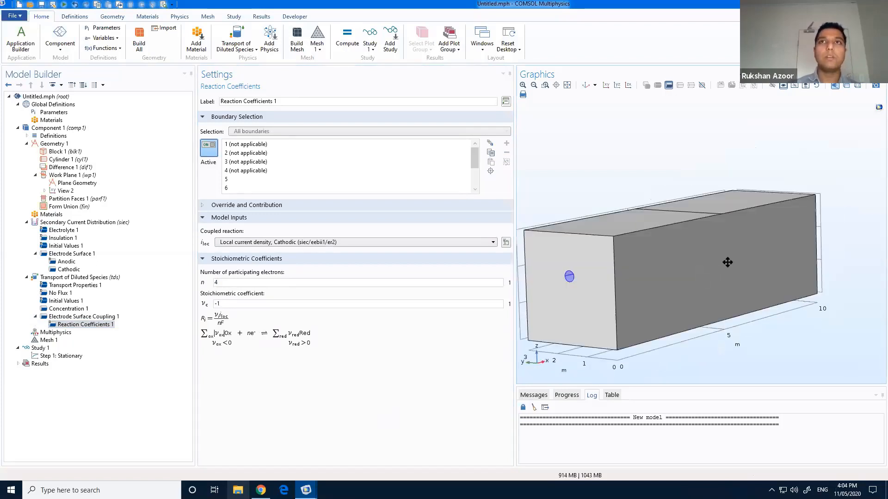
right_click_drag(727, 262, 758, 247)
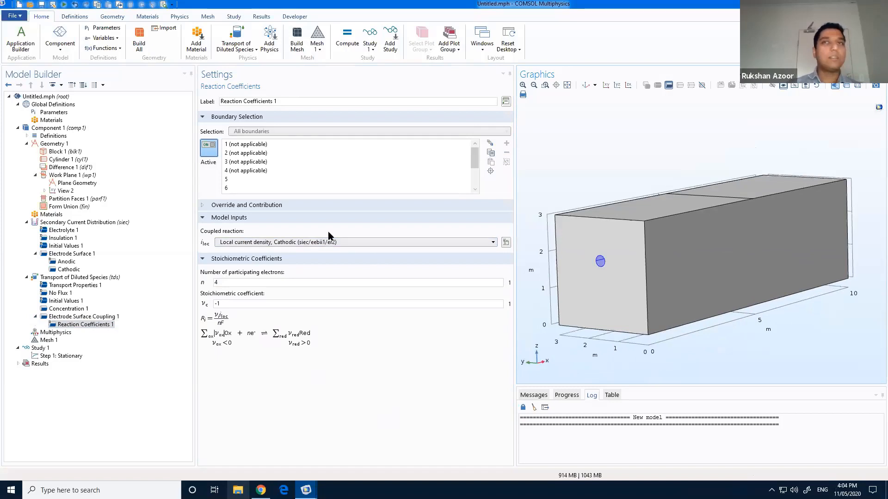
left_click(61, 230)
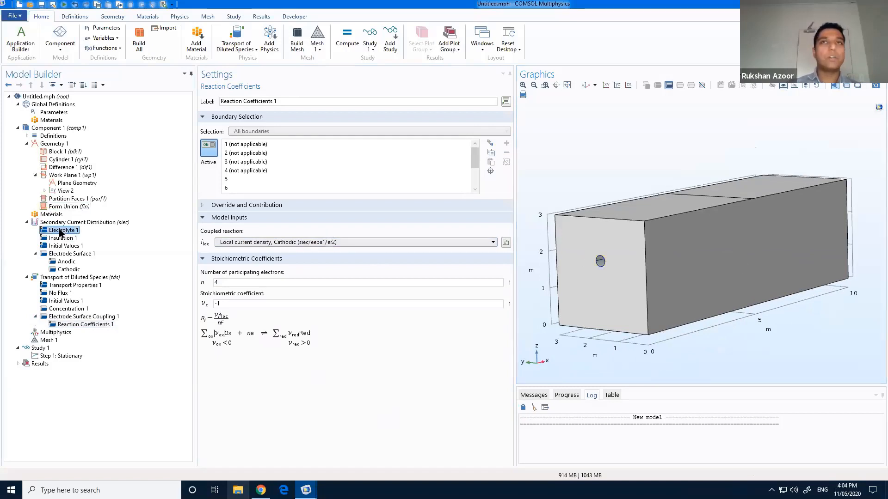
left_click(60, 238)
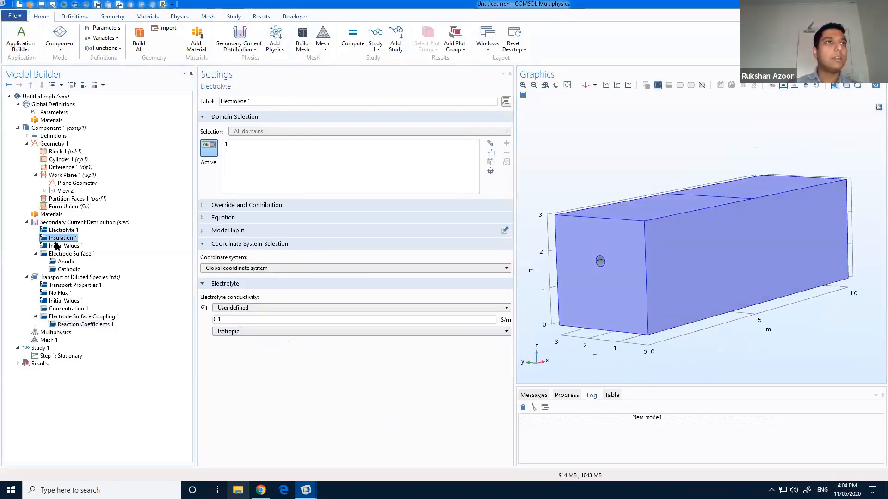
left_click(56, 246)
left_click(65, 254)
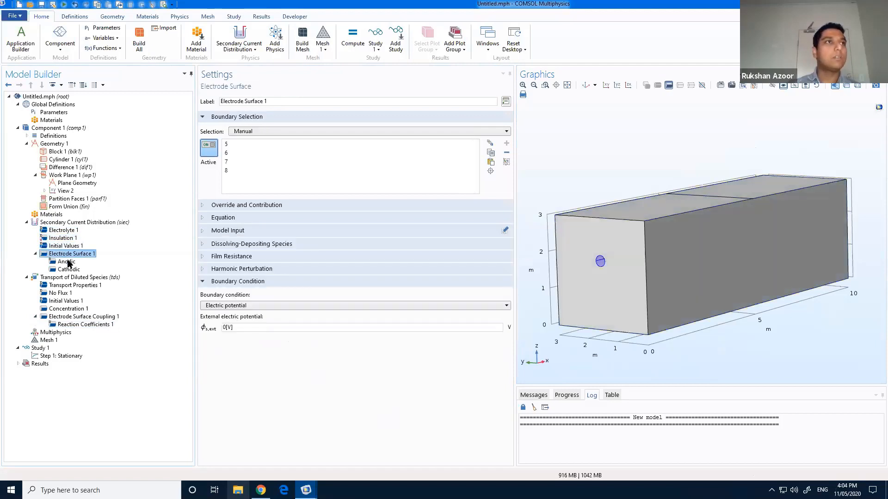
left_click(66, 262)
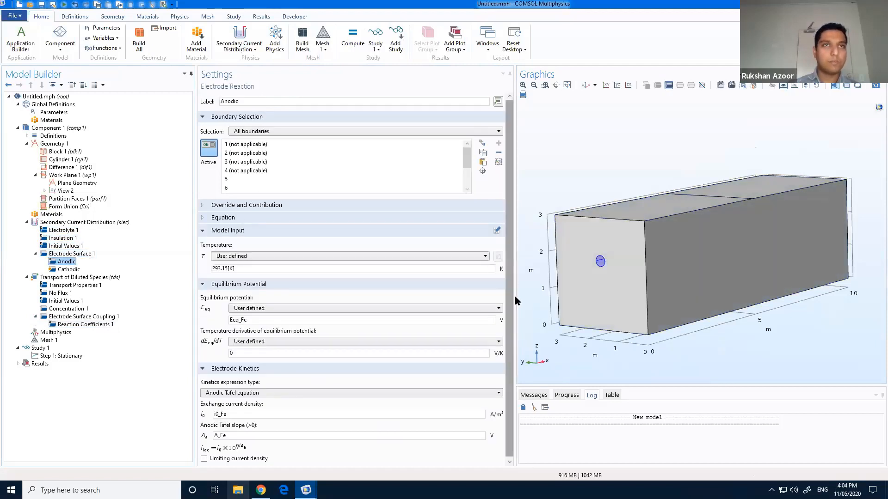
left_click(68, 269)
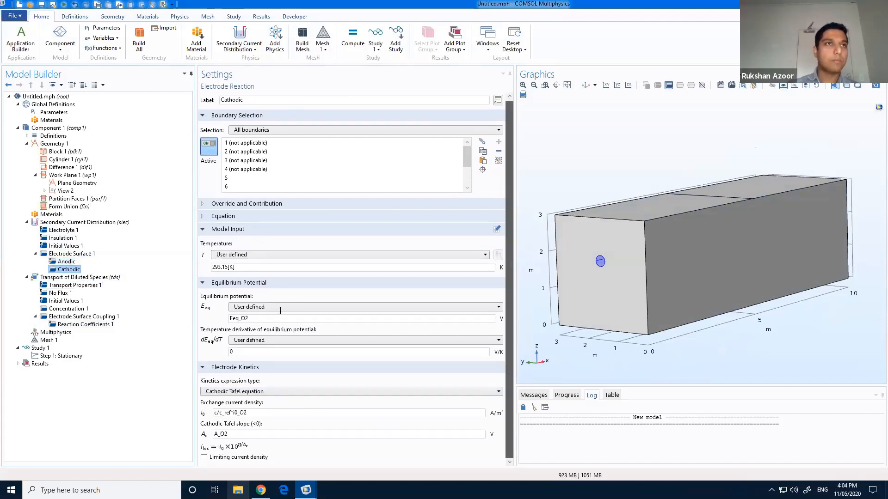
Step: Review the Transport of Diluted Species settings, including transport properties, no-flux boundaries, concentration condition and electrode surface coupling
left_click(67, 279)
key("Down")
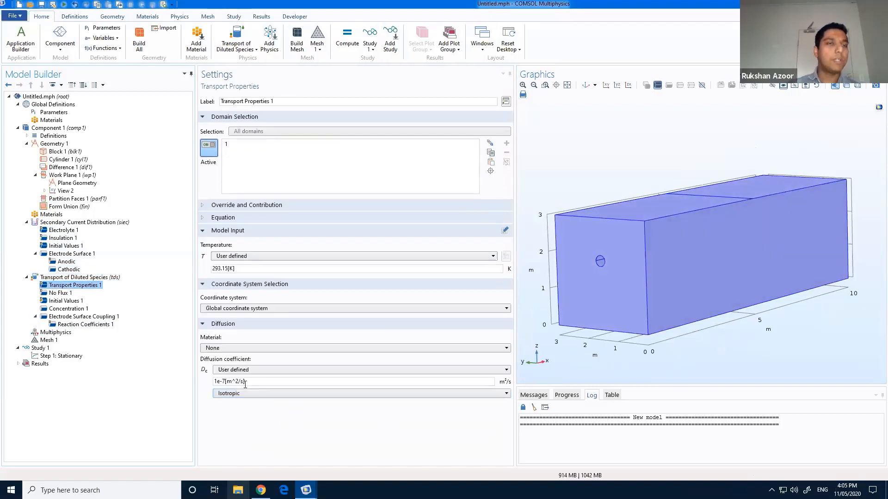
left_click(63, 294)
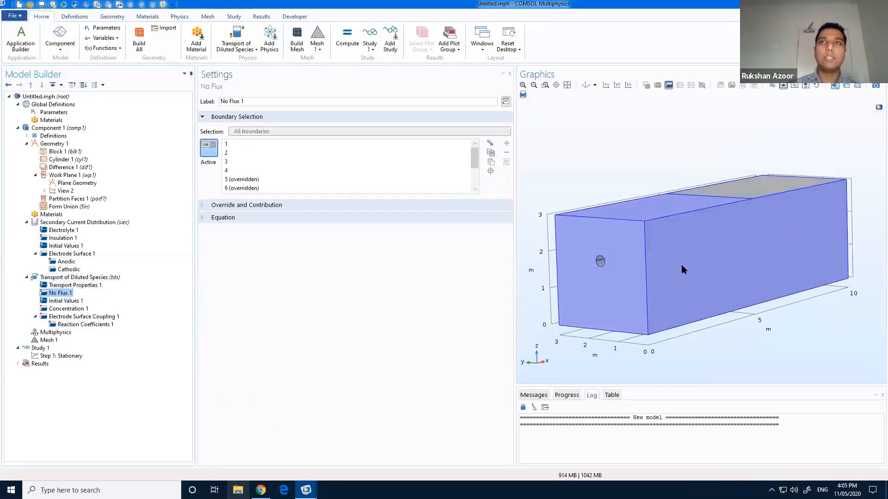
left_click_drag(678, 253, 683, 264)
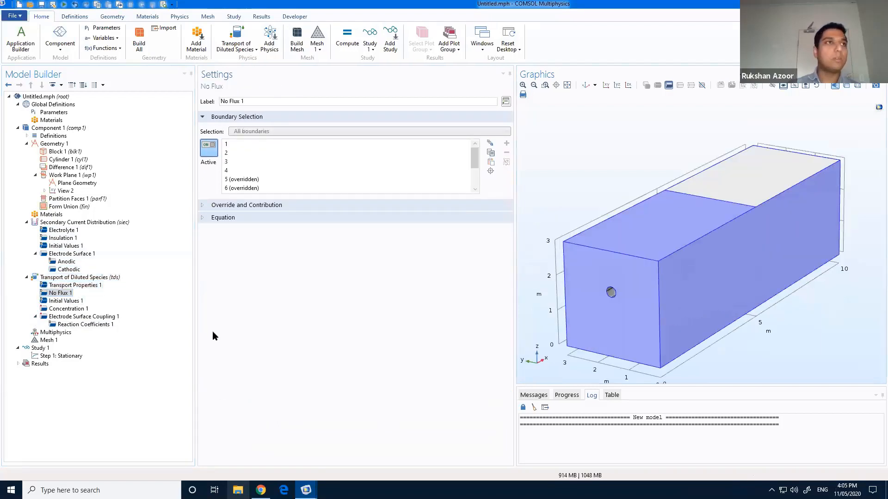
left_click(54, 301)
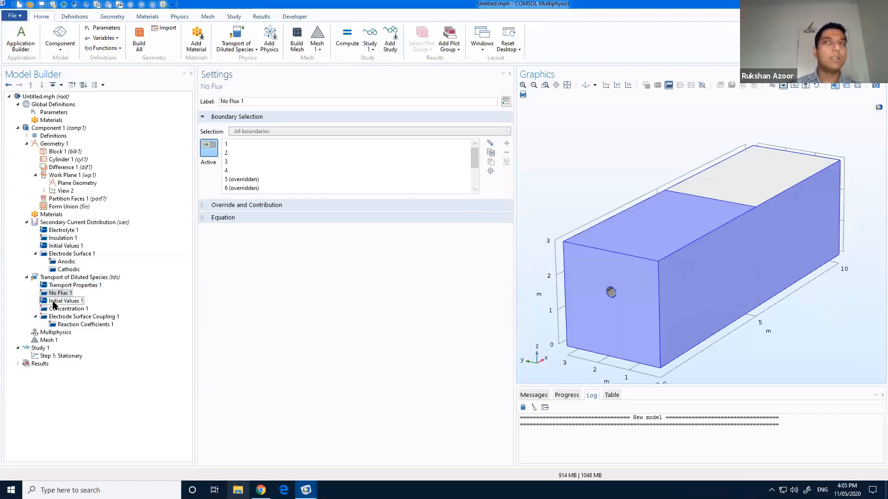
left_click(74, 316)
left_click(69, 309)
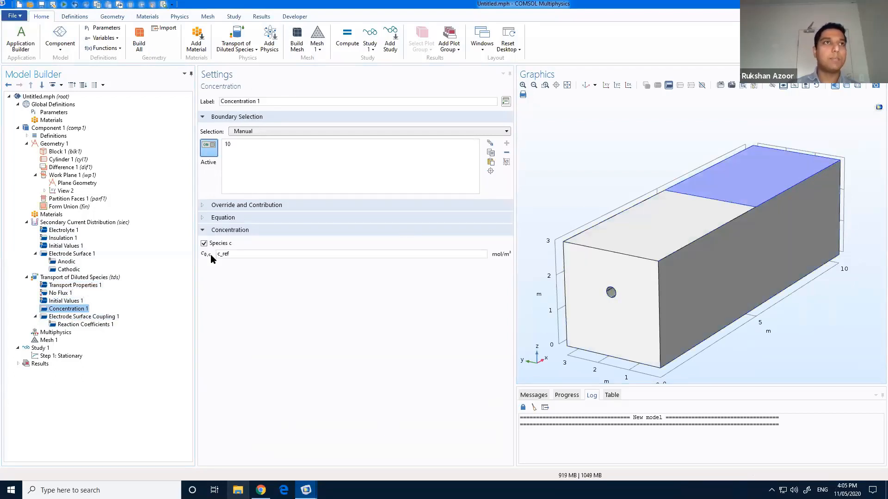
left_click(99, 316)
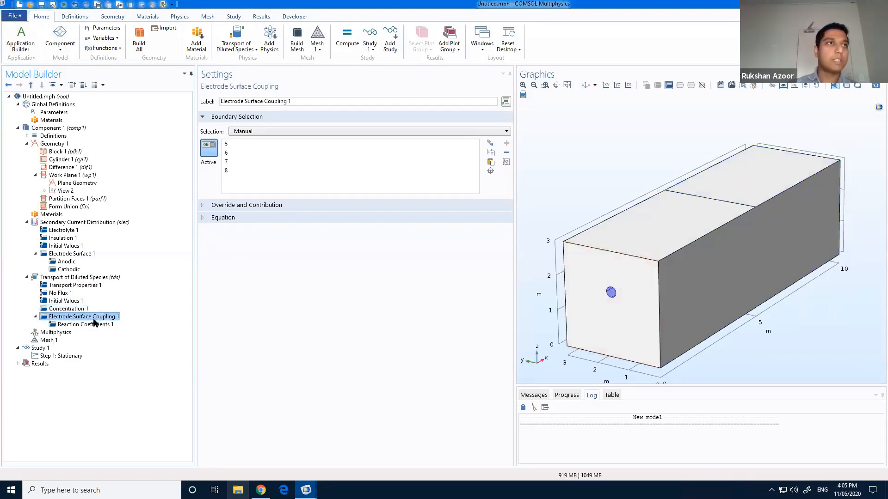
Step: Build the physics-controlled mesh at Normal element size and rebuild it with the element size set to Fine
left_click(49, 341)
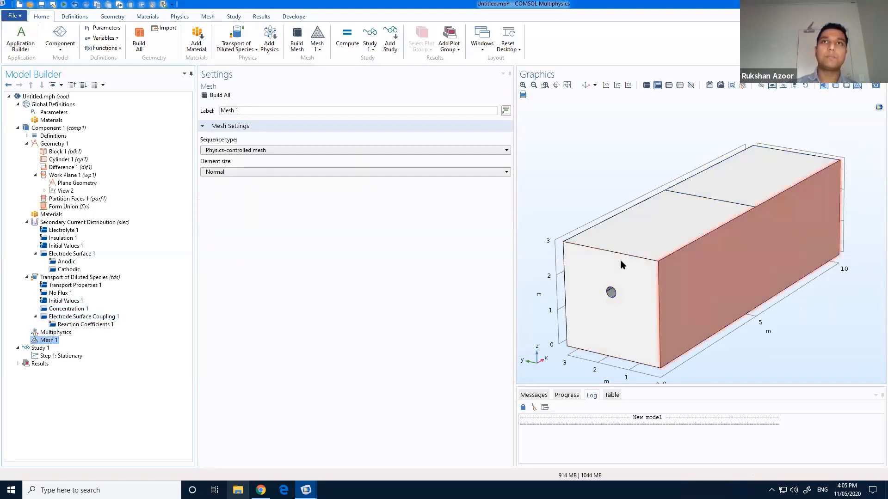
left_click(215, 95)
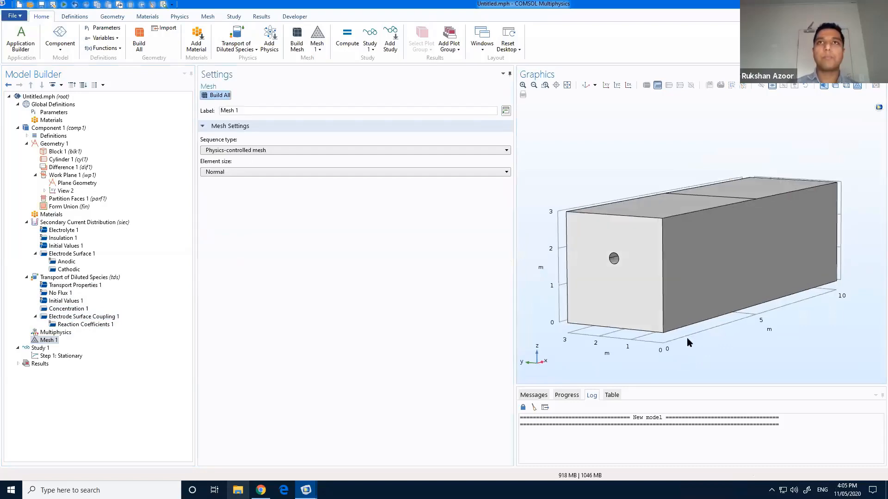
left_click_drag(696, 279, 667, 317)
left_click(315, 173)
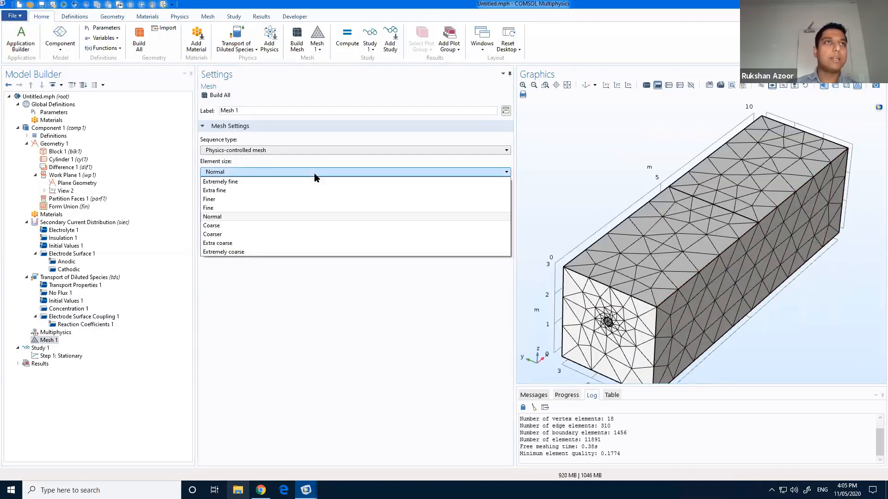
left_click(301, 208)
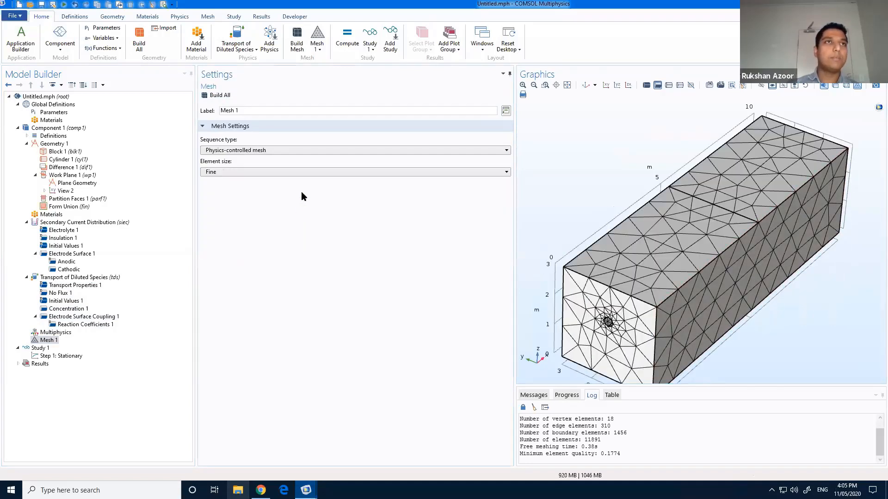
left_click(215, 96)
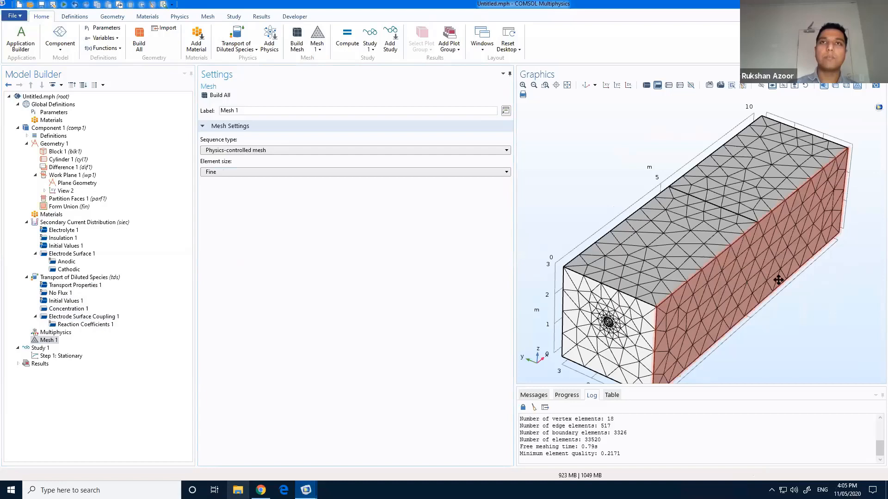
Step: Examine the mesh refinement around the bore opening and along the block's faces
left_click_drag(779, 280, 743, 243)
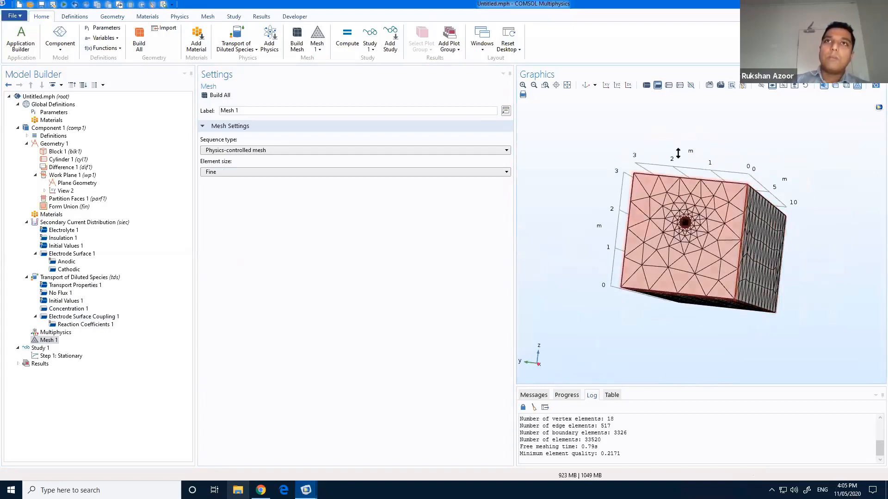
scroll(677, 154, "up", 5)
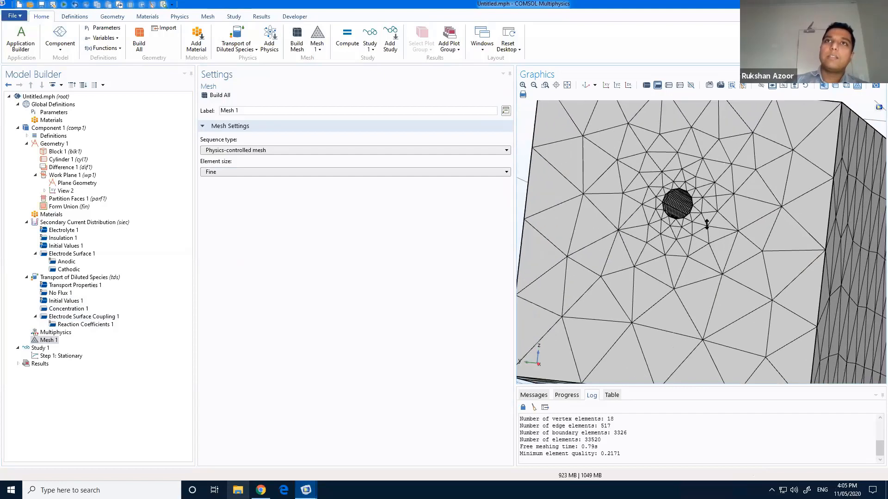
middle_click_drag(706, 225, 697, 233)
left_click_drag(697, 232, 556, 297)
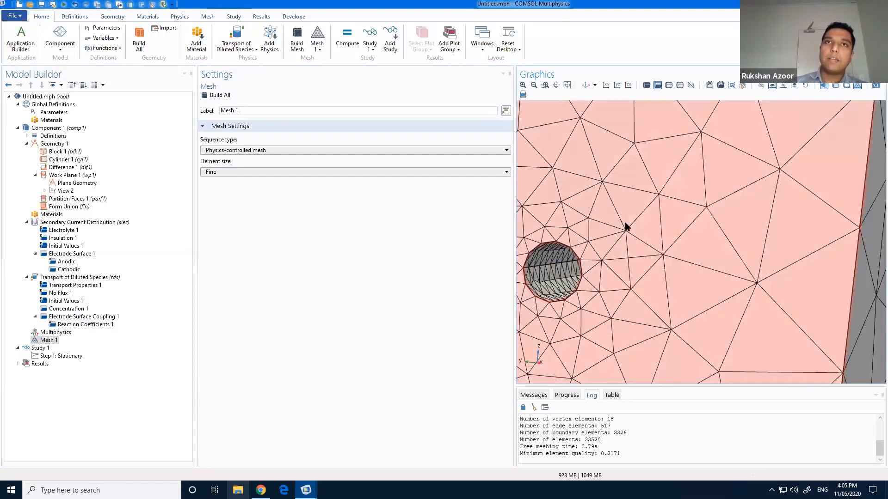
middle_click_drag(646, 220, 677, 266)
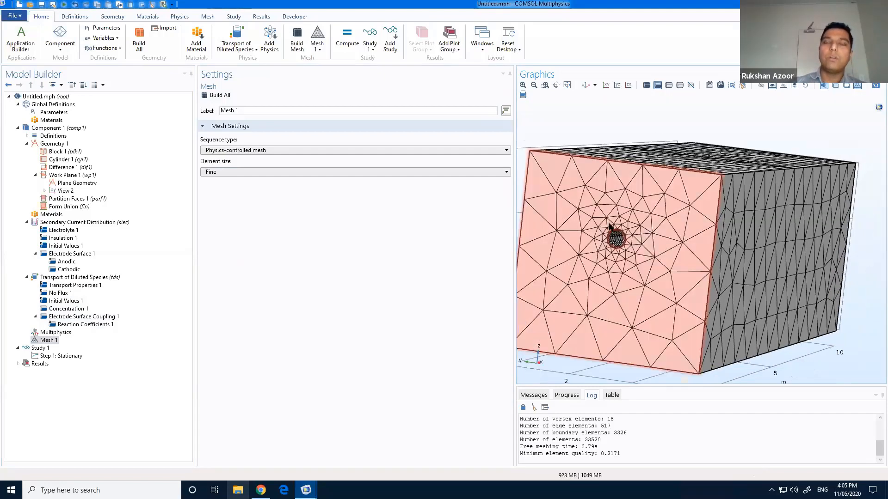
left_click_drag(608, 222, 607, 202)
left_click_drag(741, 273, 722, 246)
right_click_drag(568, 272, 605, 256)
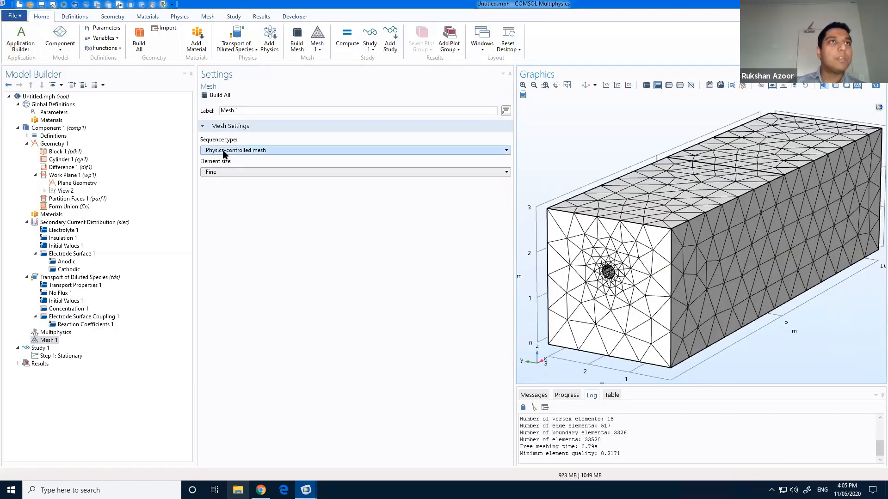
Step: Switch the mesh to a user-controlled sequence and review its Size and Free Tetrahedral settings
left_click(223, 151)
left_click(223, 161)
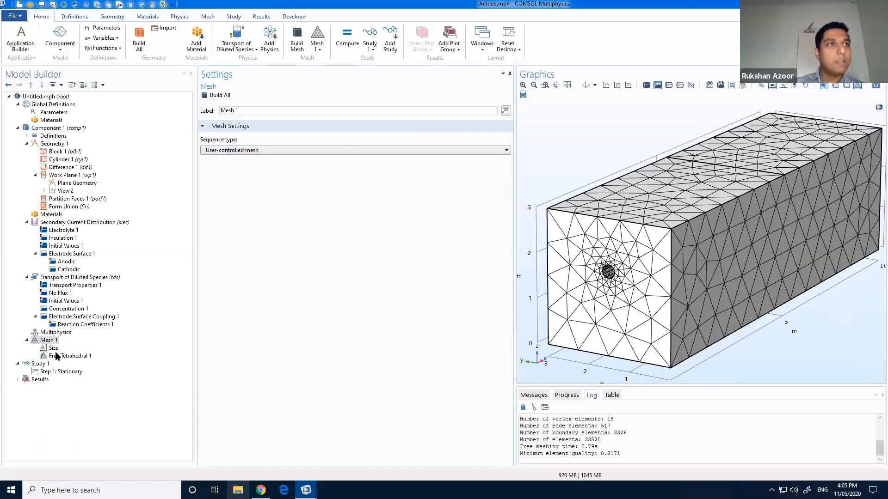
key("Up")
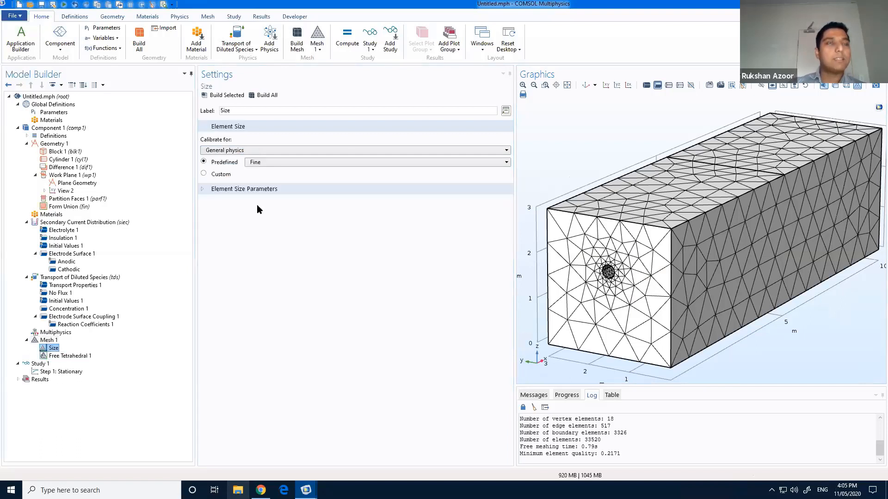
left_click(74, 356)
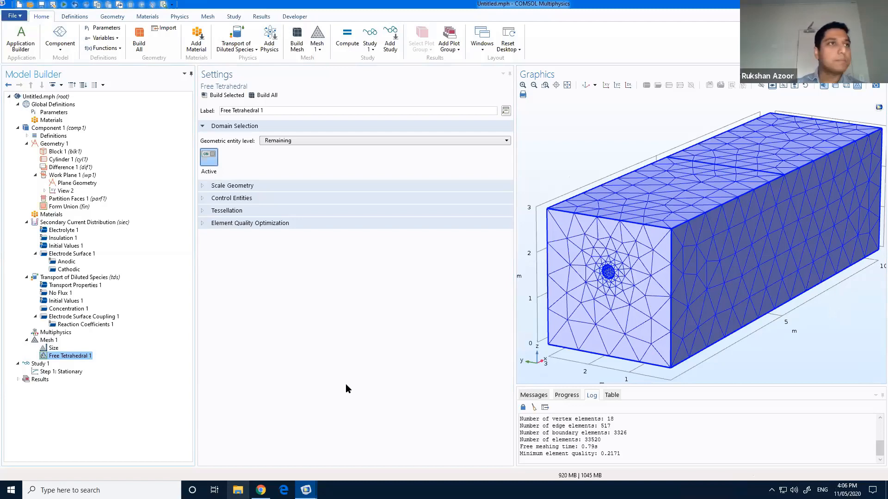
Step: Return the mesh to the physics-controlled sequence with Fine elements and rebuild it
left_click(47, 340)
left_click(248, 151)
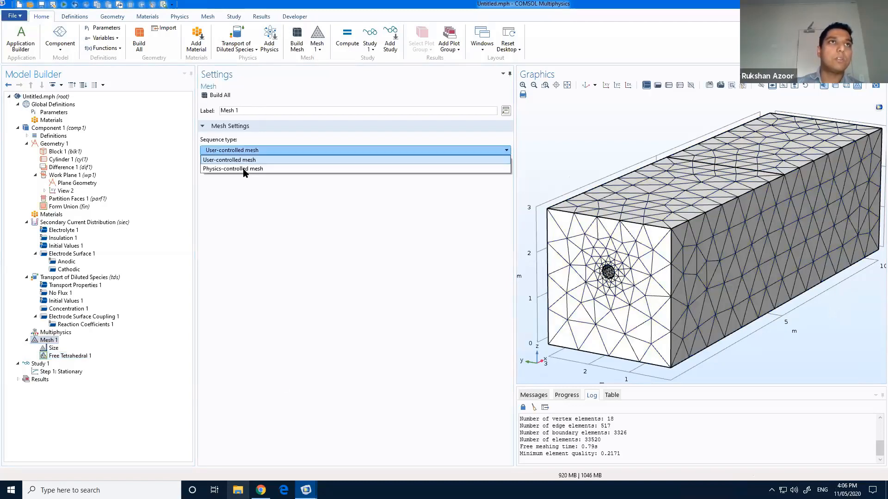
left_click(279, 168)
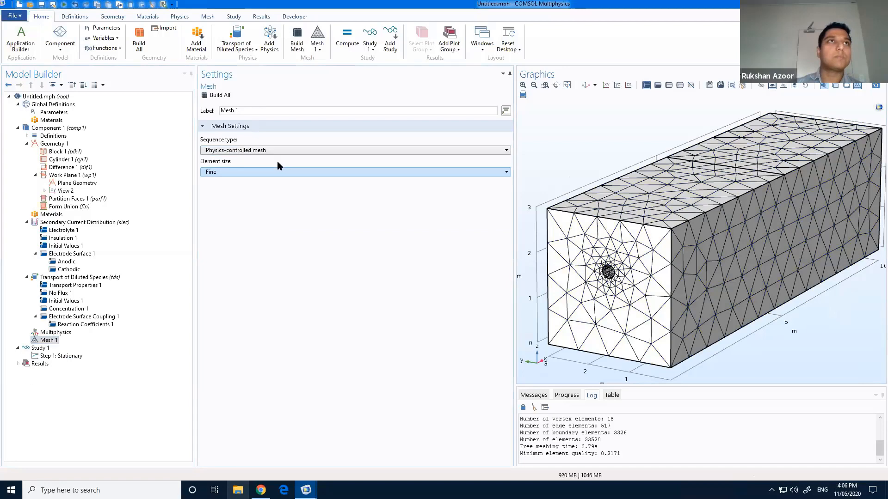
left_click(221, 95)
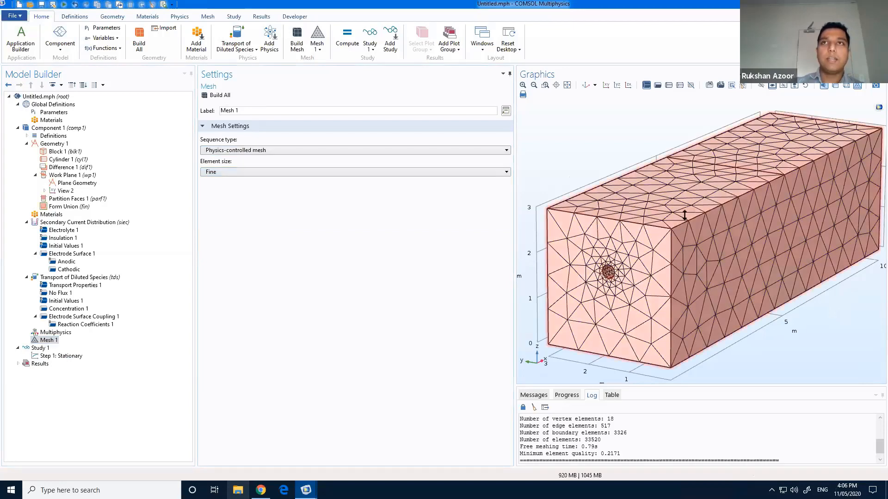
Step: Compute the stationary study and view the resulting Electrolyte Potential and Concentration (tds) plots
left_click(57, 356)
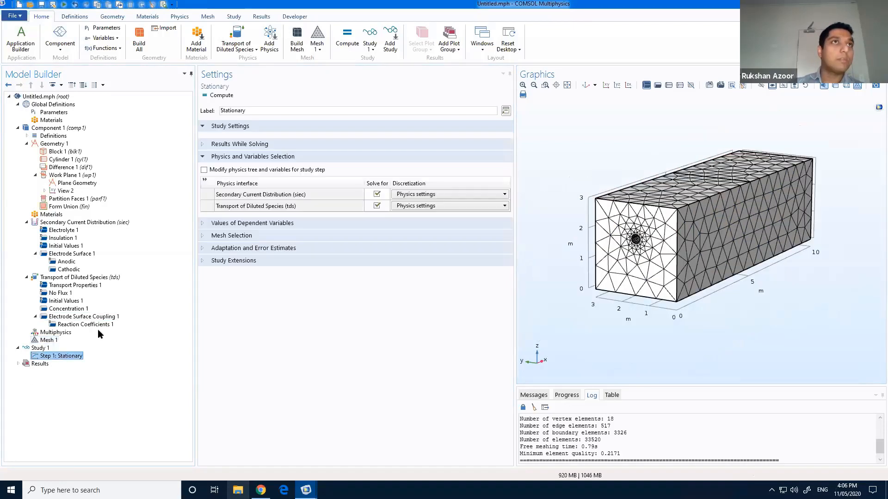
left_click(217, 95)
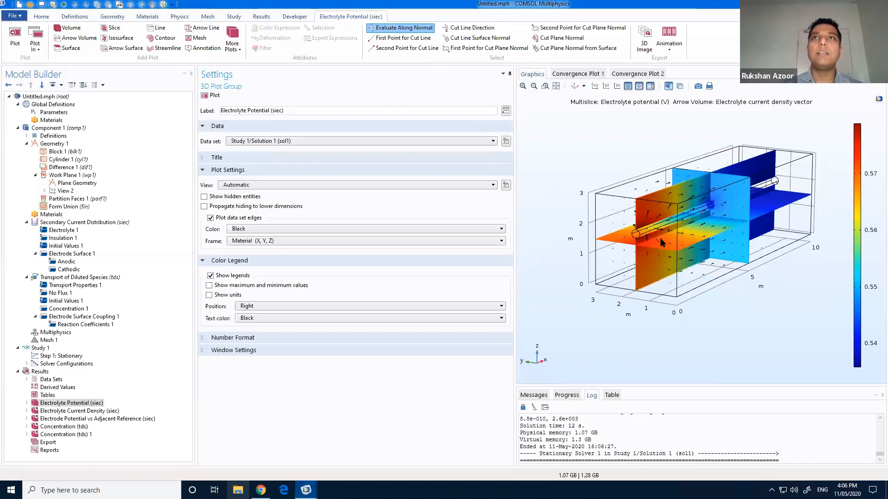
left_click_drag(661, 239, 636, 234)
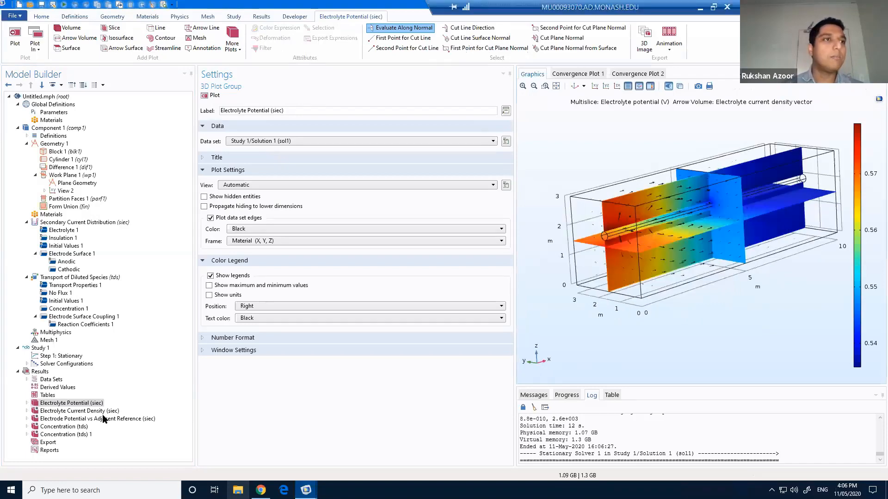
left_click(77, 428)
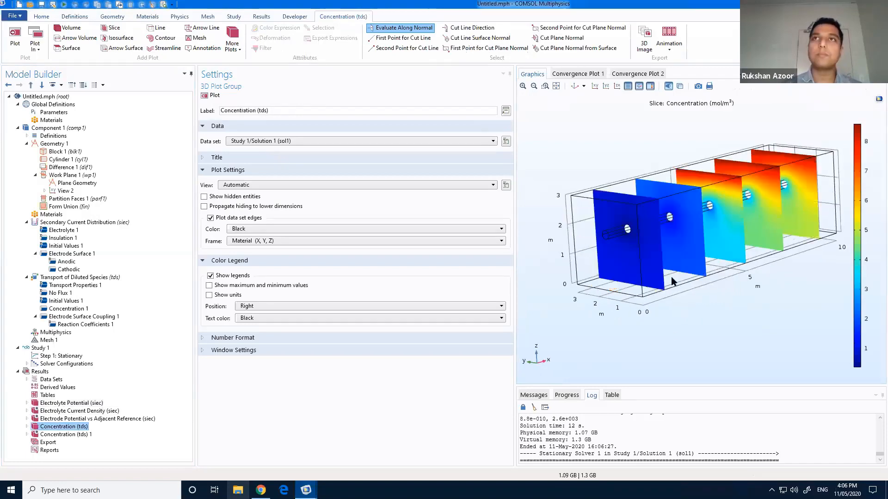
left_click_drag(659, 264, 742, 219)
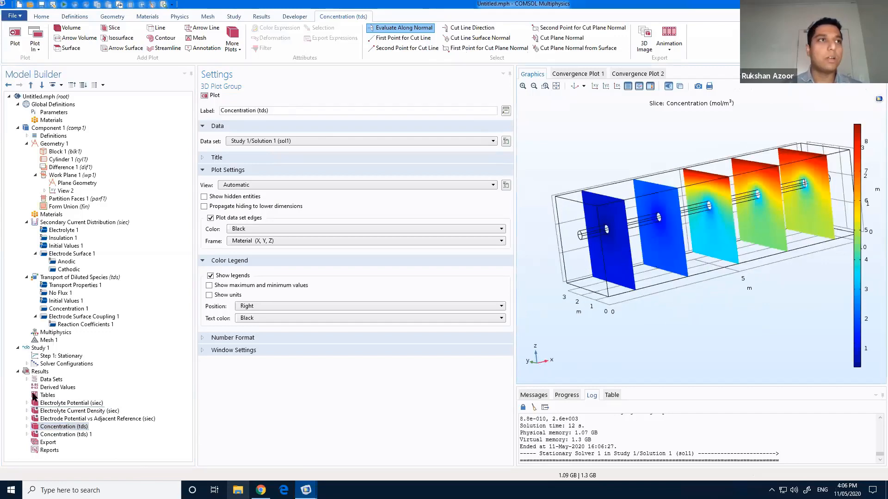
Step: Add a 3D plot group with a volume plot of the expression c, reverse its color table and plot it
right_click(38, 370)
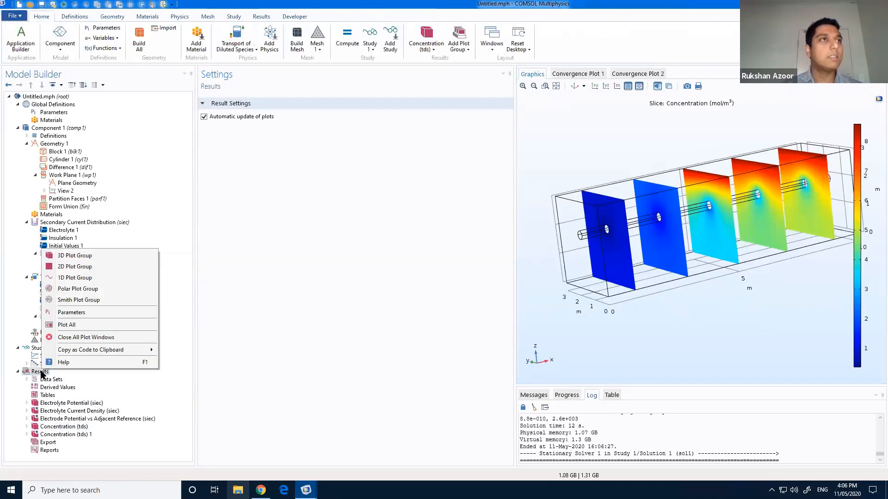
left_click(95, 255)
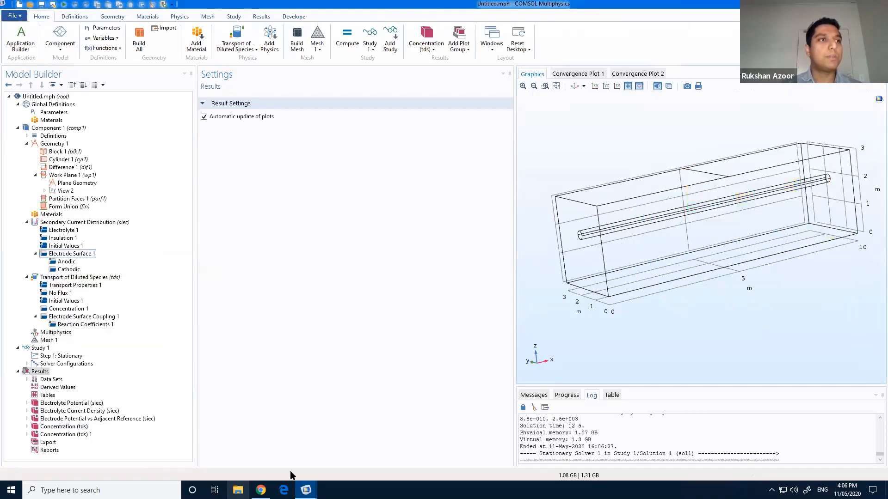
right_click(65, 443)
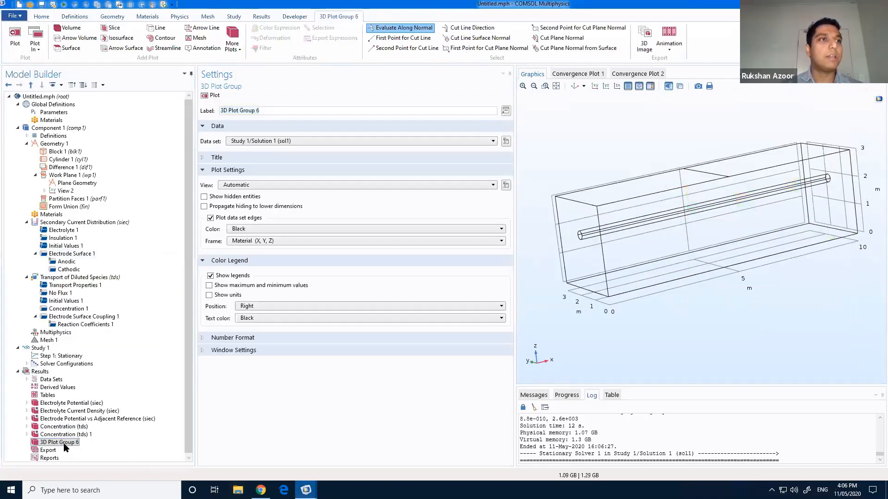
left_click(89, 180)
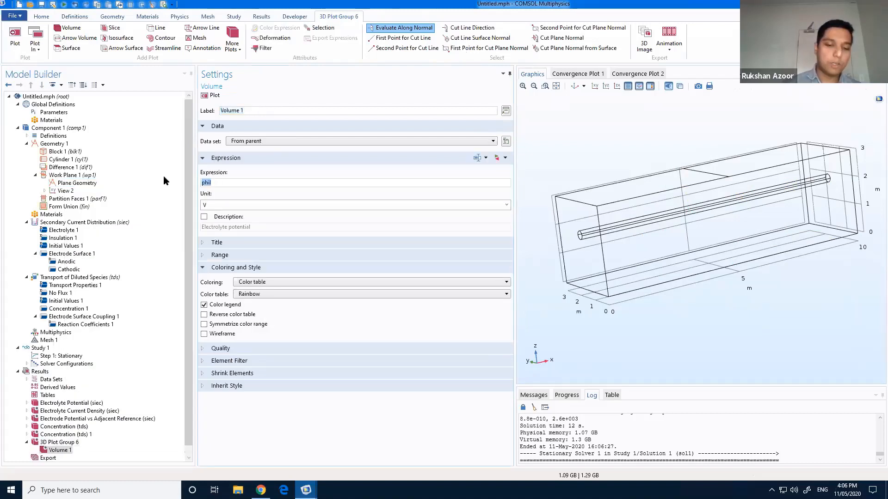
type("c")
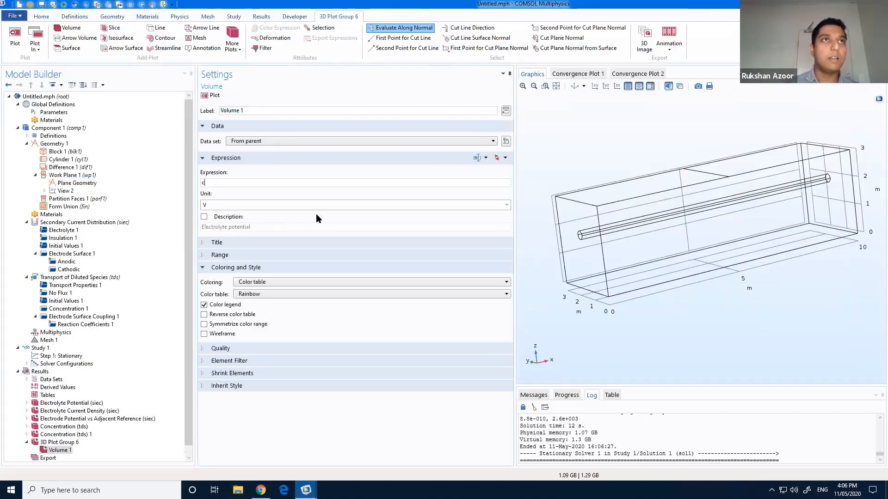
left_click(204, 315)
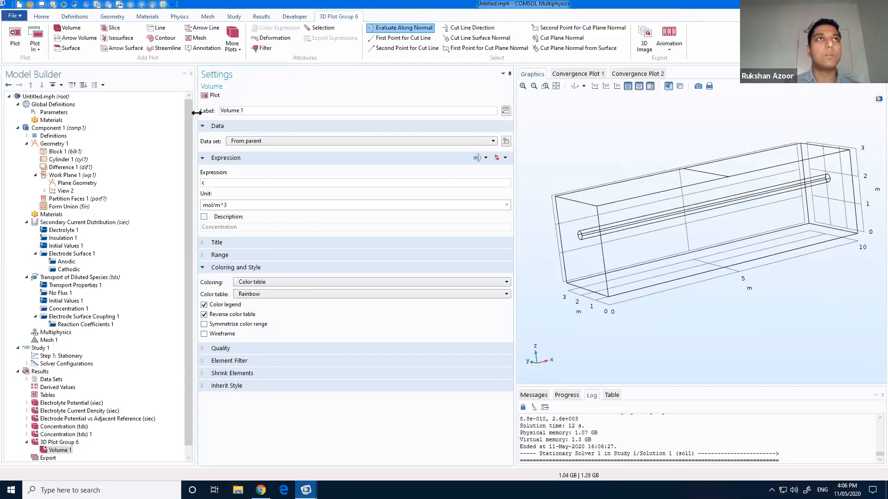
left_click(210, 95)
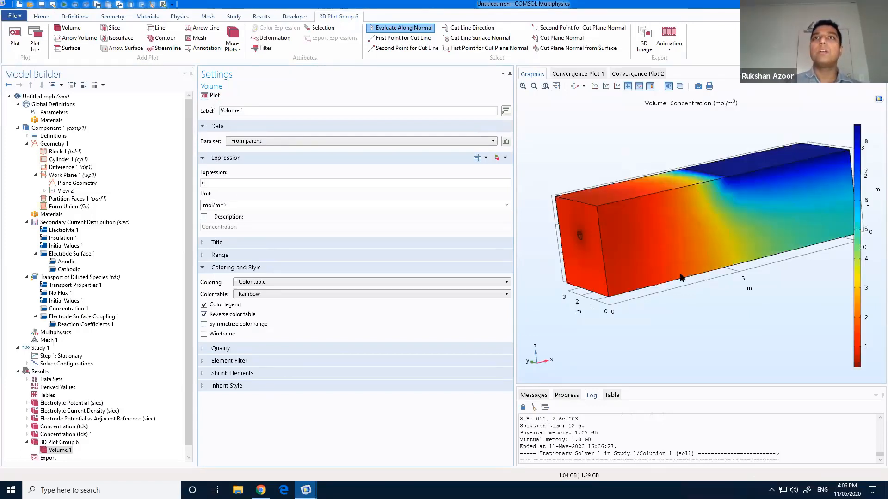
Step: Make the concentration volume plot transparent to show the bore and return the Rainbow color table to its unreversed order
left_click_drag(702, 263, 714, 236)
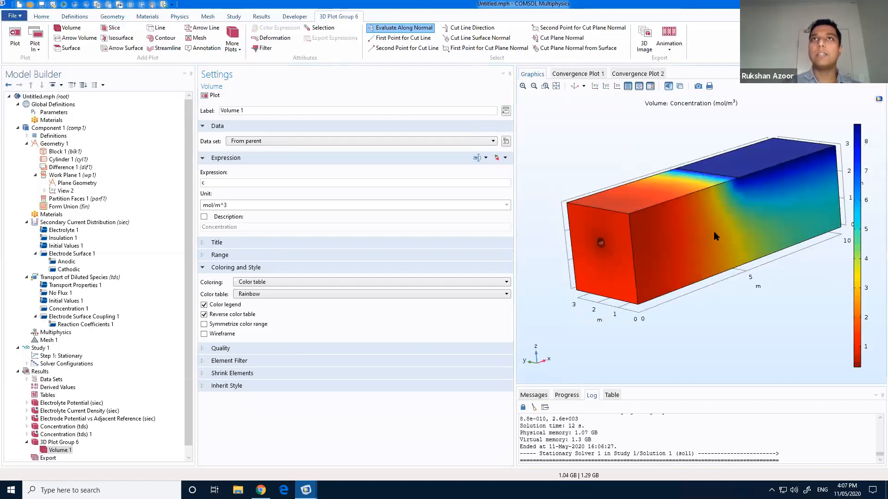
left_click(680, 86)
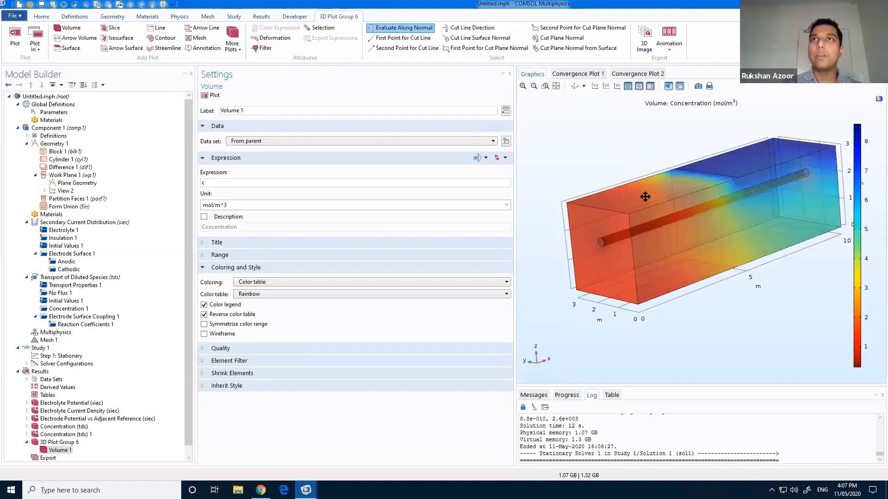
left_click_drag(644, 195, 697, 214)
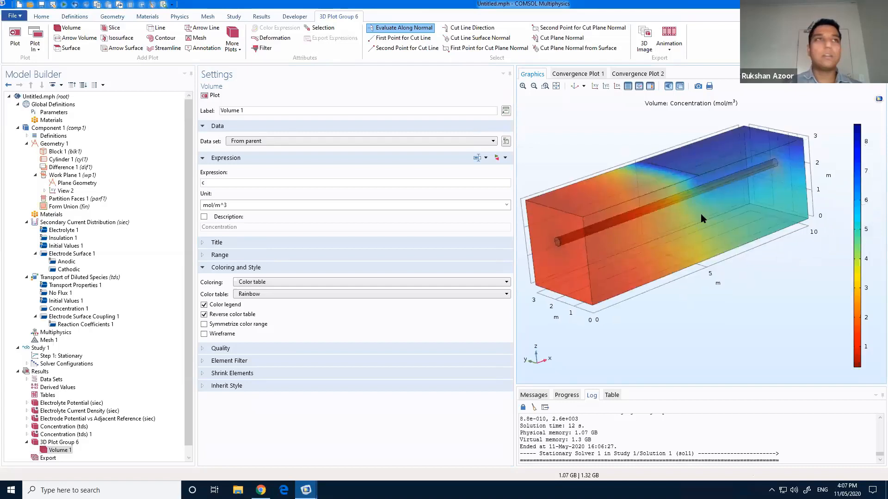
left_click(204, 315)
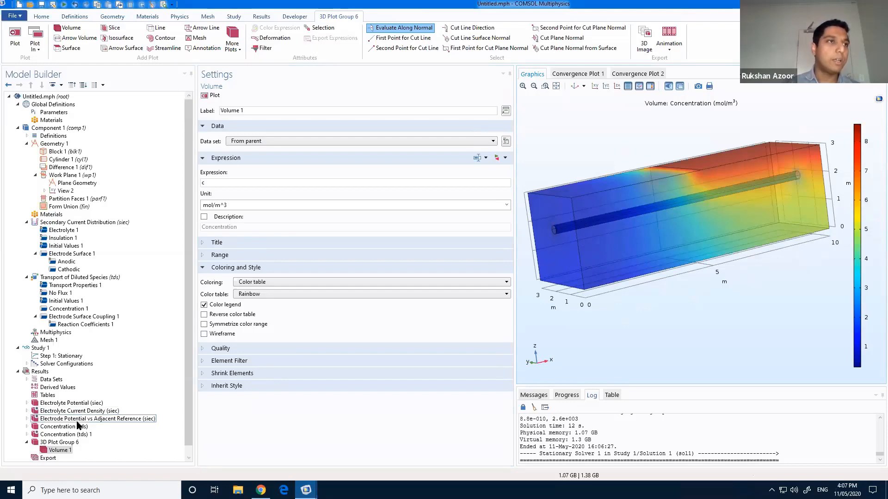
Step: Examine the electrolyte potential slices and current density arrows along the bore from several angles
left_click(64, 404)
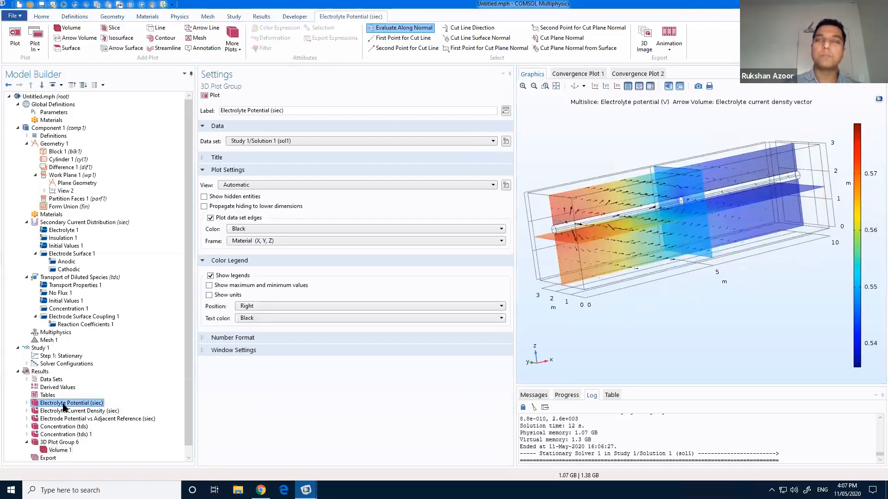
left_click_drag(612, 292, 624, 218)
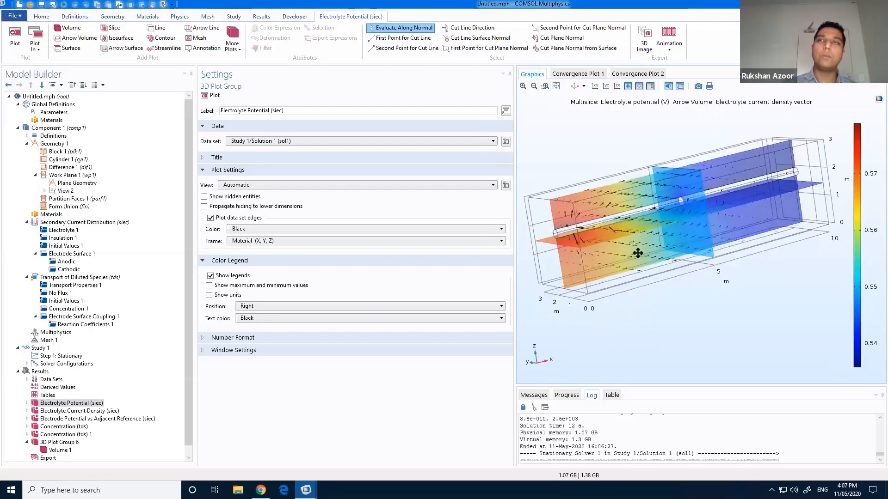
left_click_drag(654, 262, 682, 329)
right_click_drag(624, 271, 627, 254)
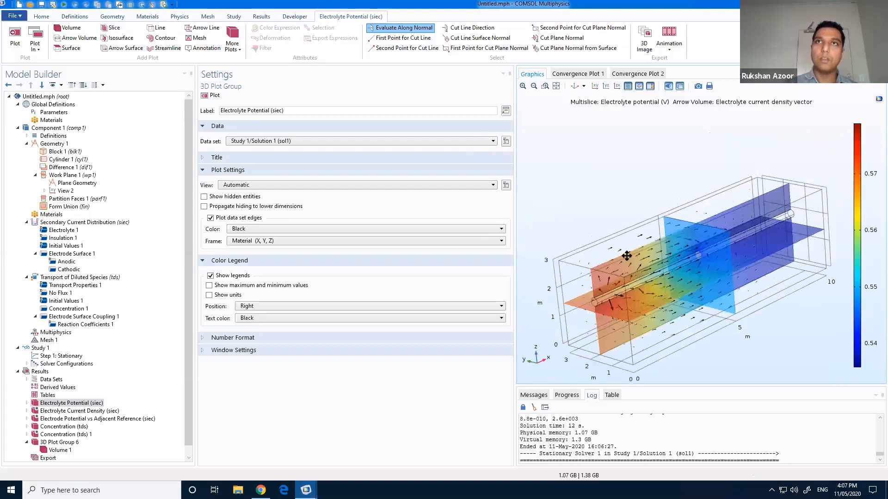
left_click_drag(624, 274, 620, 255)
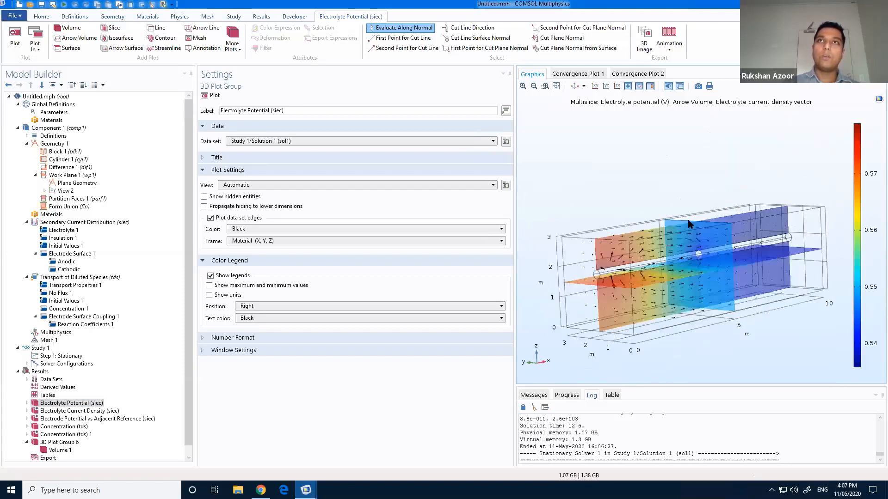
right_click_drag(694, 256, 688, 221)
mouse_move(688, 237)
left_mouse_down()
mouse_move(688, 226)
mouse_move(679, 237)
left_mouse_up()
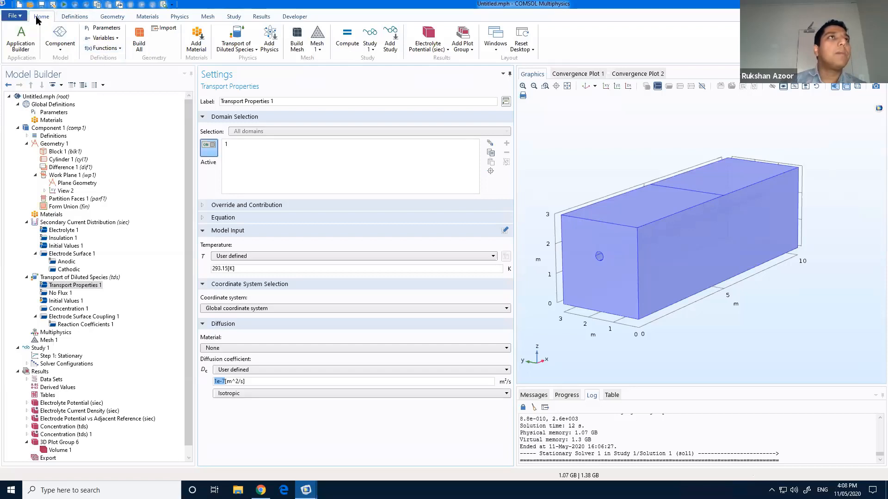
left_click(118, 49)
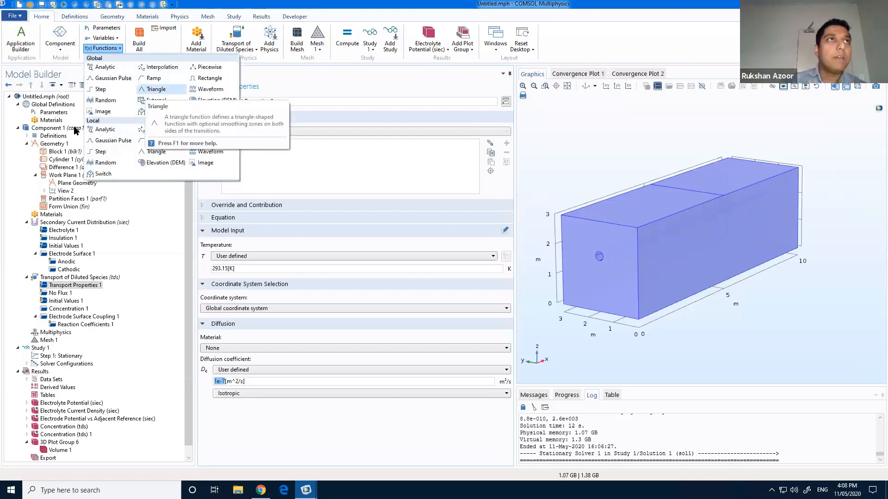
left_click(18, 128)
left_click(18, 128)
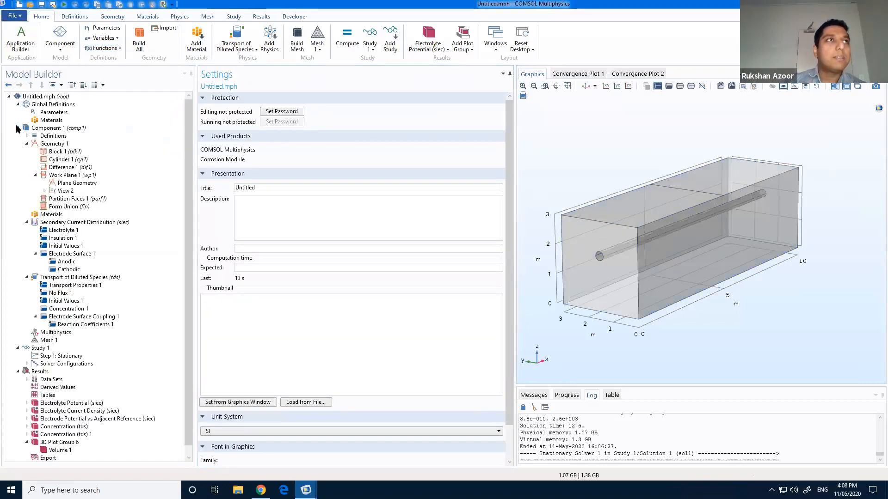
left_click(47, 129)
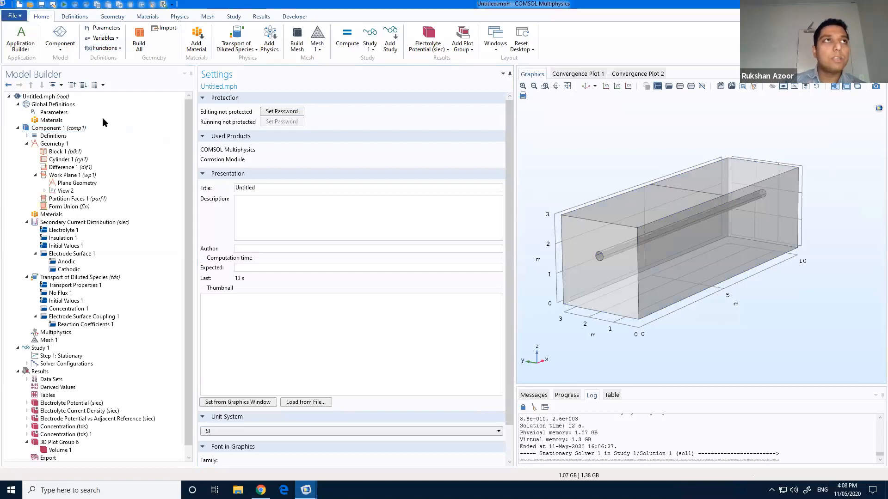
left_click(18, 128)
left_click(17, 128)
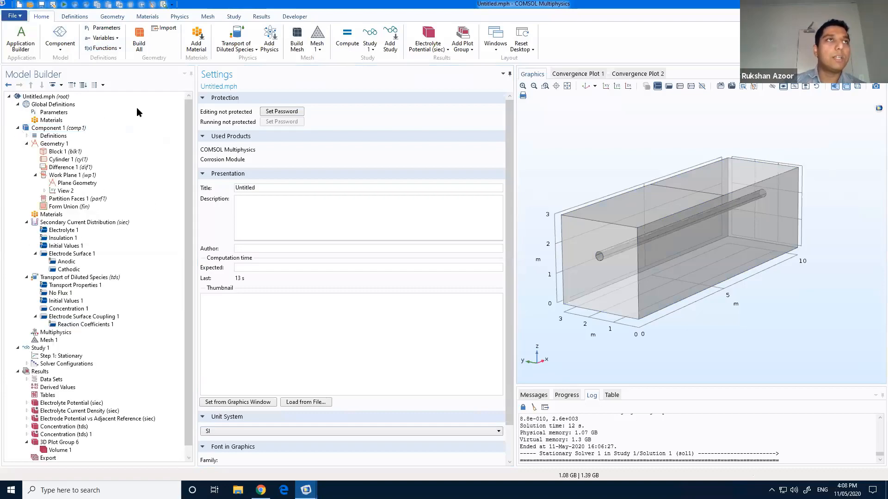
Step: Add a local Analytic function to the component and copy the Diffusion equation from Equations.txt in the SPARC-Brainstorming Session folder
left_click(116, 49)
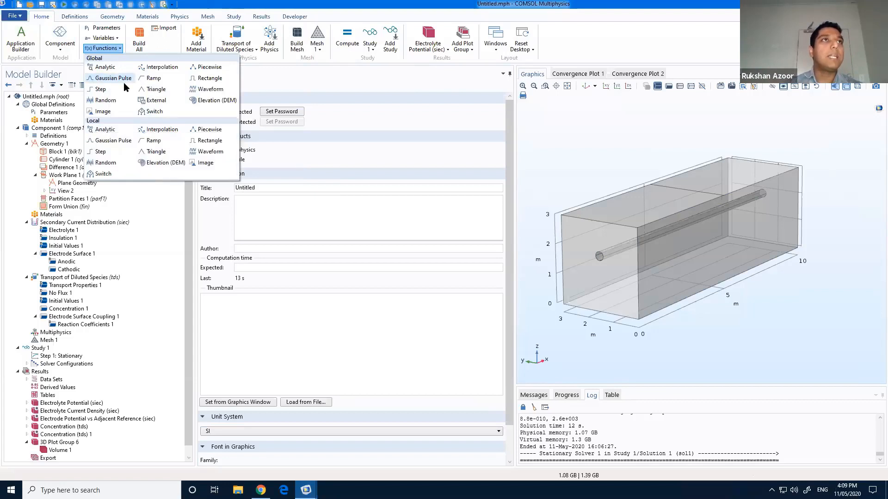
left_click(110, 134)
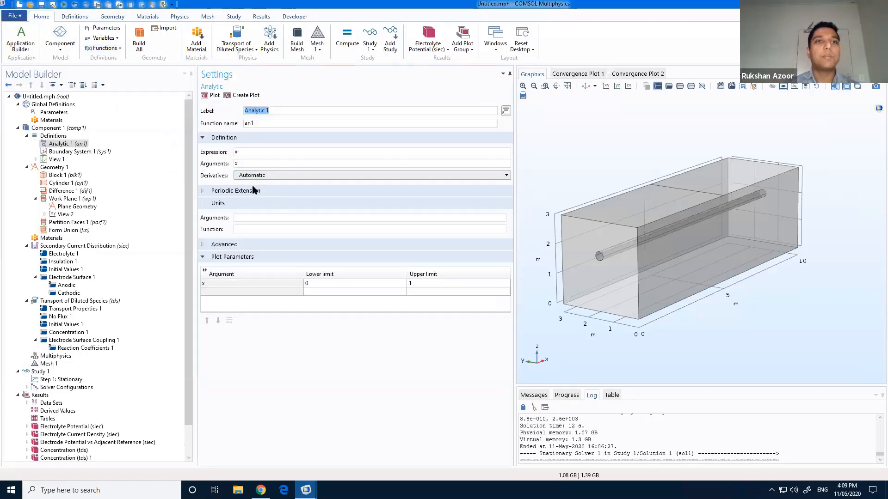
left_click(238, 491)
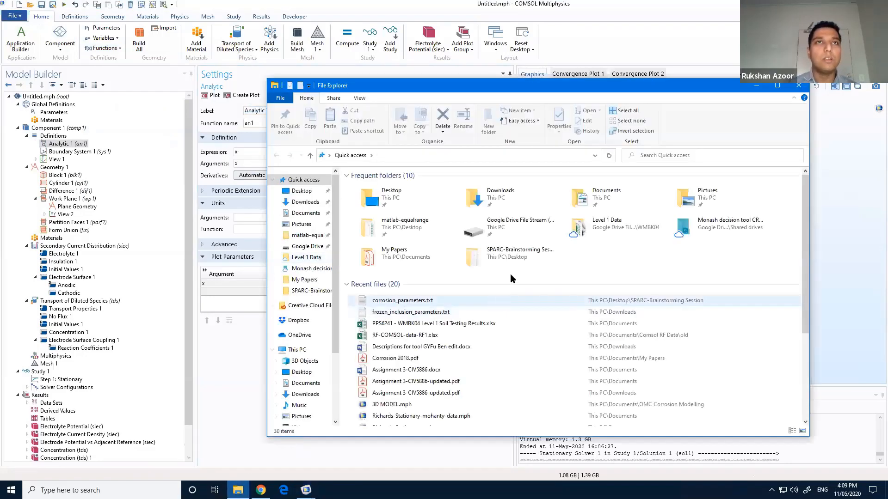
double_click(512, 258)
double_click(375, 196)
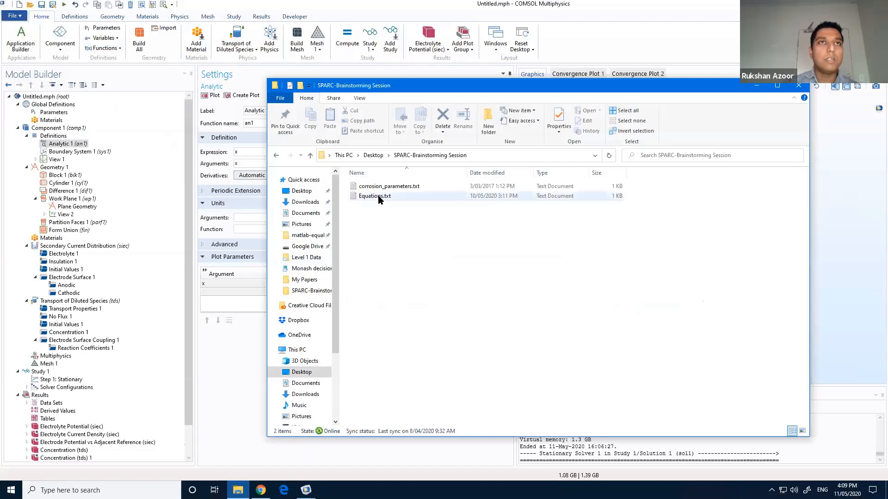
left_click_drag(430, 174, 423, 115)
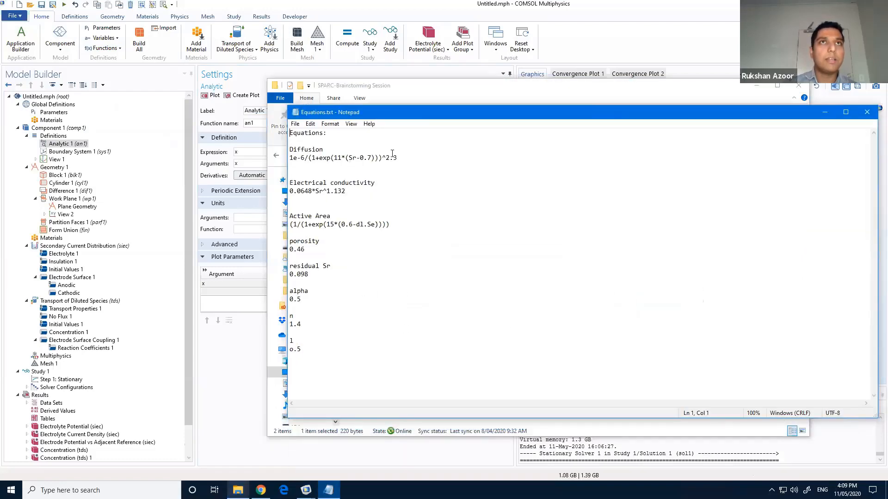
left_click(393, 157)
left_click(290, 158, "shift")
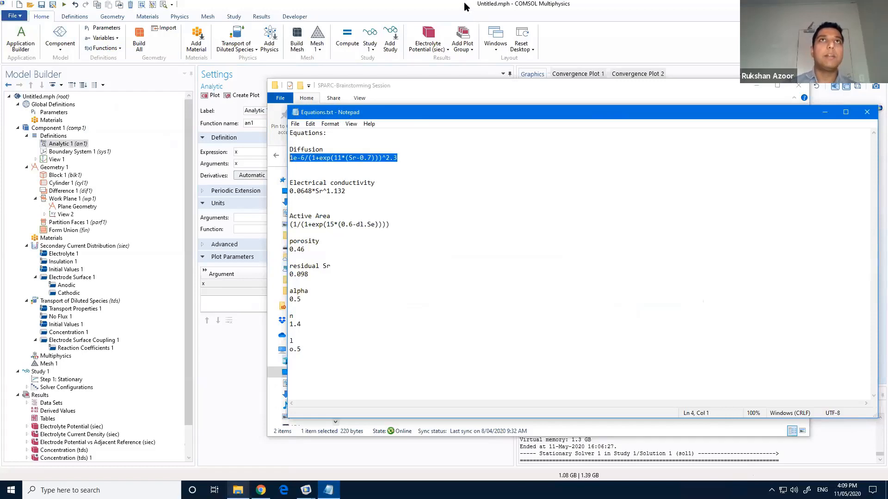
Step: Back in COMSOL, set the analytic function's expression to 1e-6/(1+exp(11*(Sr-0.7)))^2.3 with Sr as its argument
left_click(464, 7)
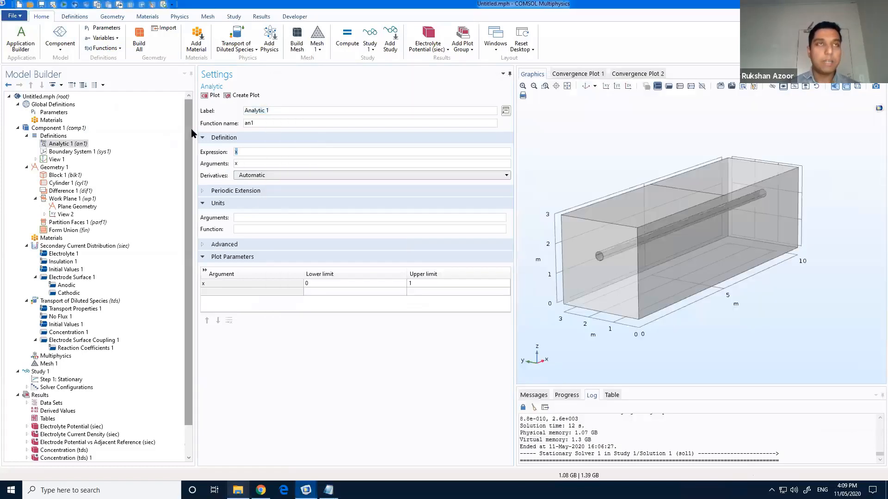
type("1e-6/(1+exp(11*(Sr-0.7)))^2.3")
key("Tab")
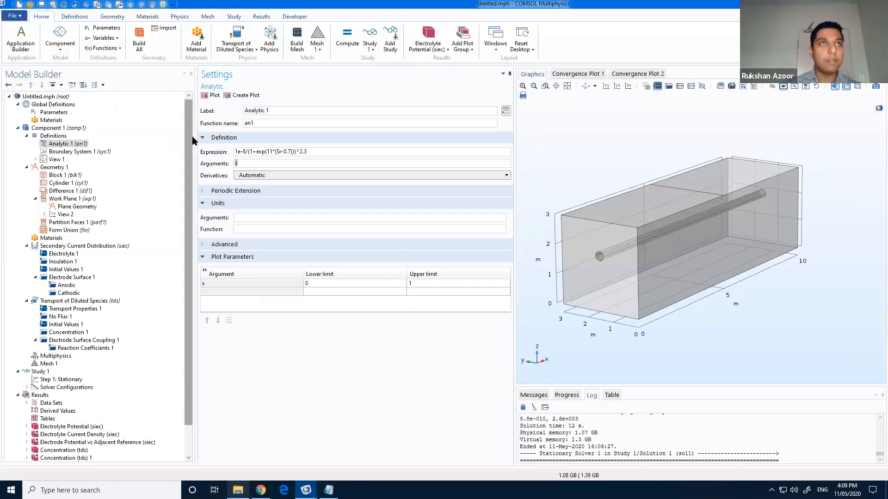
type("Sr")
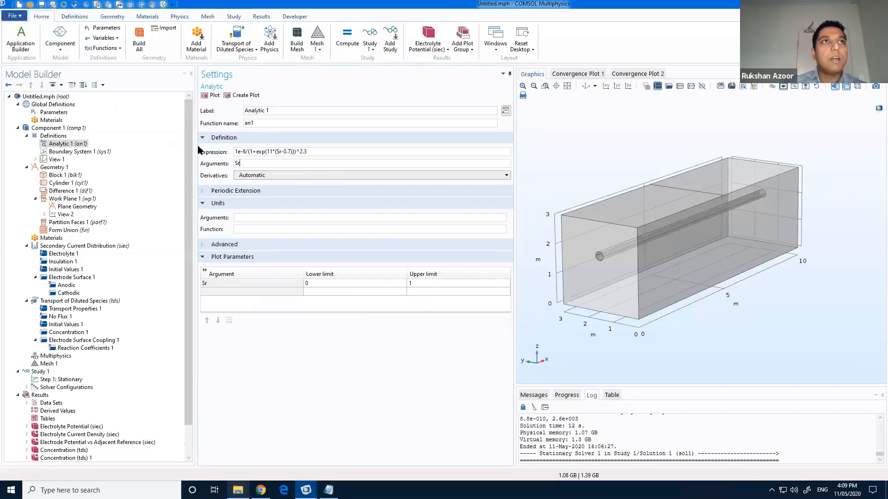
key("Tab")
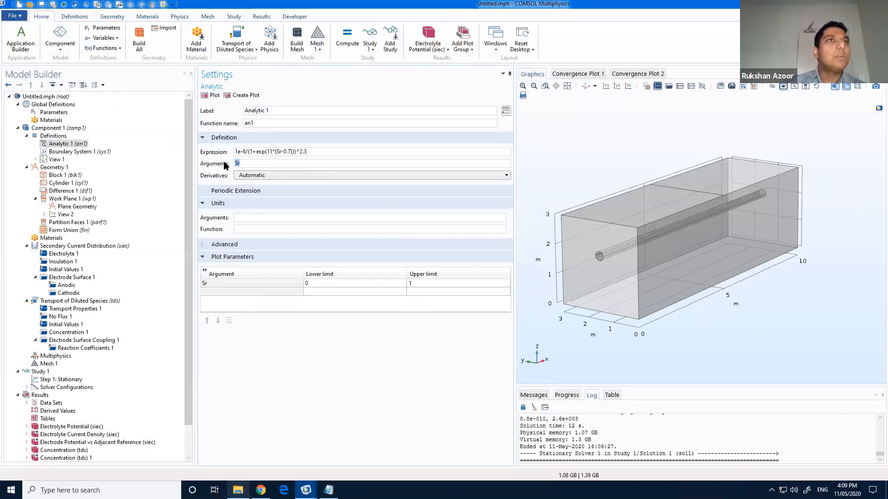
Step: Rename the diffusion analytic function to diff
left_click(259, 122)
key("ctrl+a")
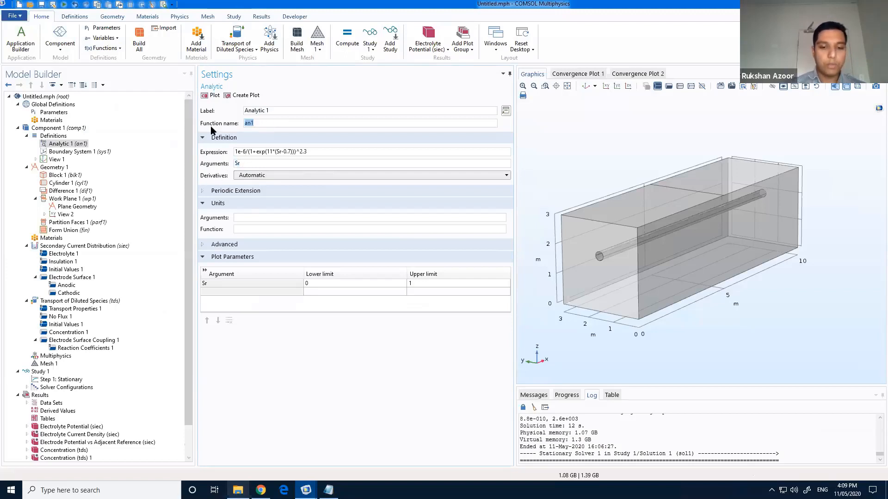
type("diff")
left_click(353, 375)
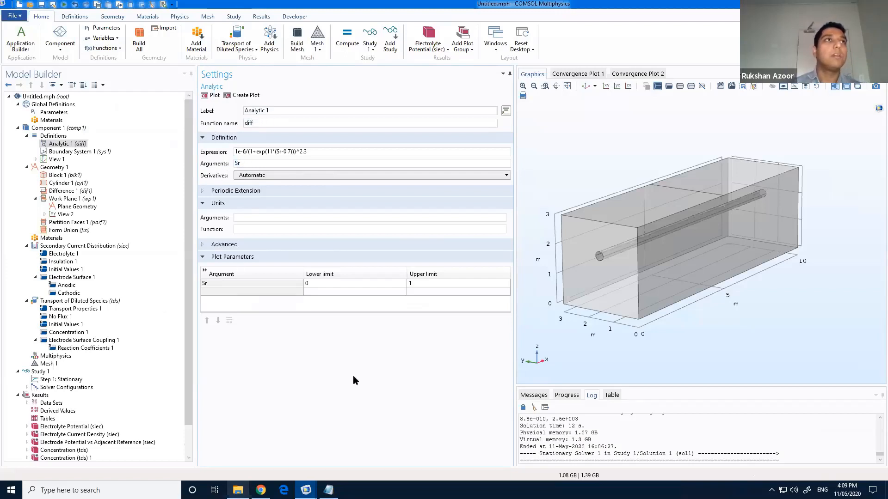
Step: Add a second local Analytic function to the component and name it cond
left_click(102, 48)
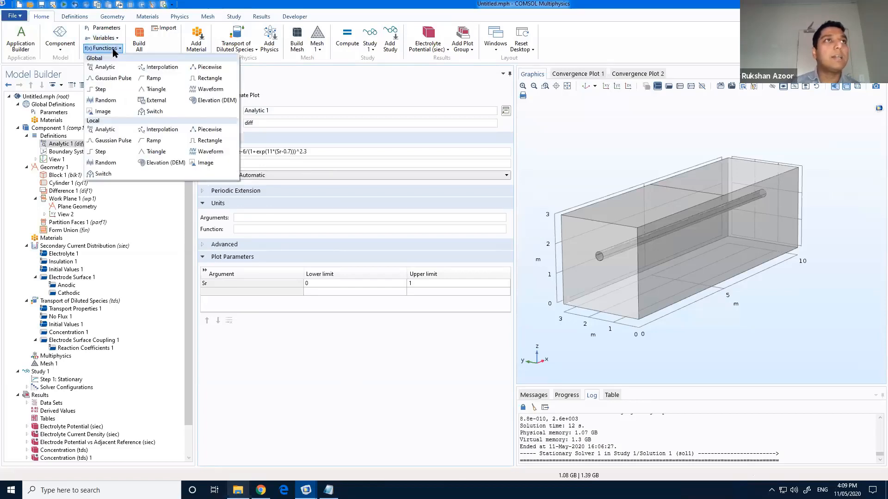
left_click(111, 130)
key("Tab")
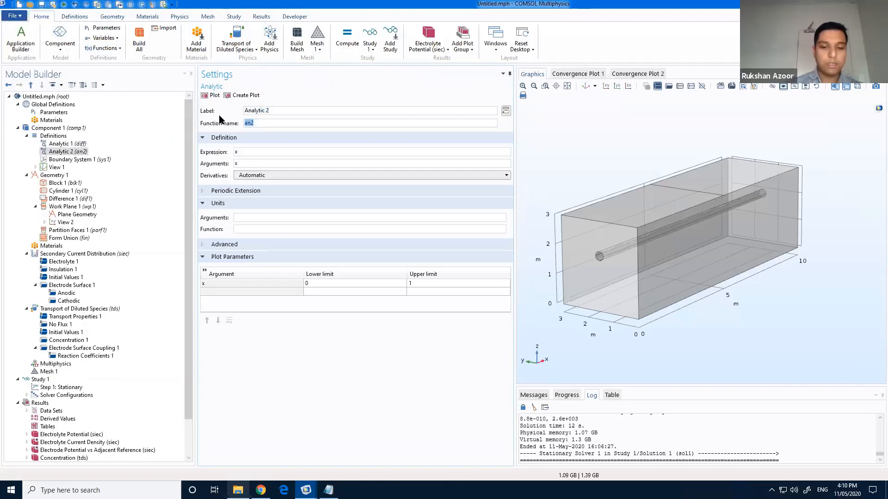
type("cond")
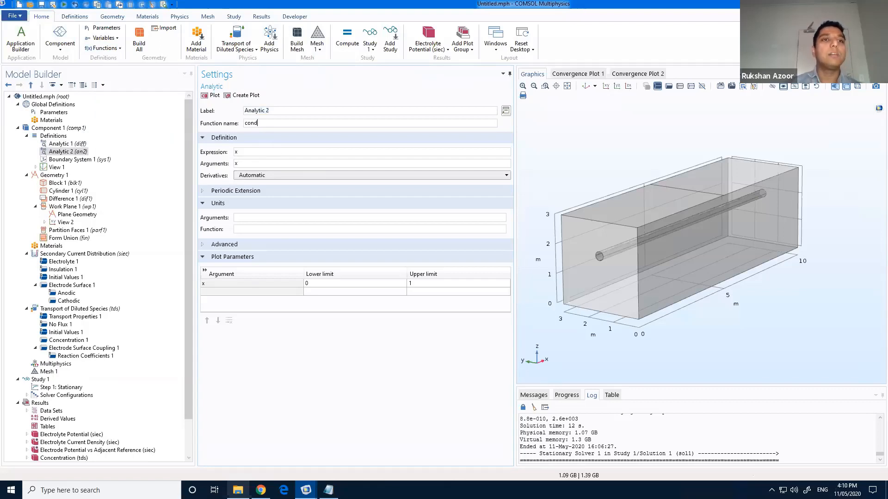
Step: Copy the electrical conductivity equation from Equations.txt and define cond in COMSOL as 0.0648*Sr^1.132 with Sr as its argument
key("alt+Tab")
left_click_drag(346, 191, 266, 190)
key("ctrl+c")
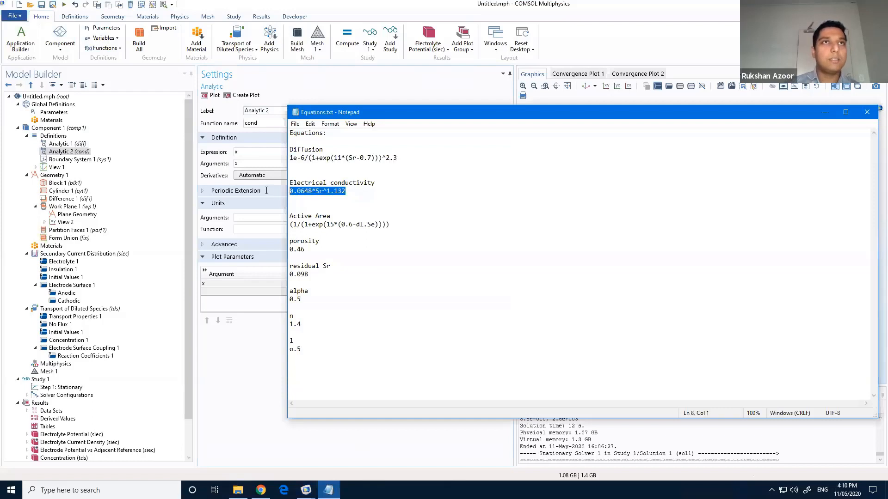
left_click(240, 156)
double_click(237, 151)
key("ctrl+v")
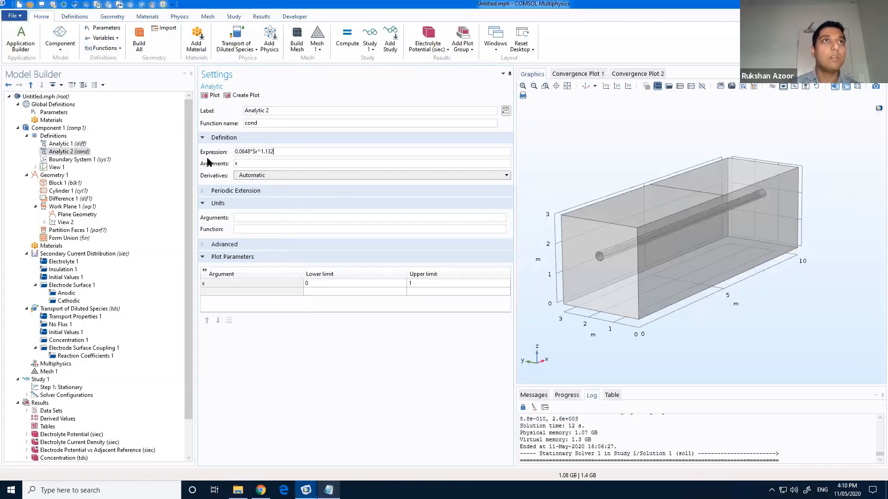
type("Sr")
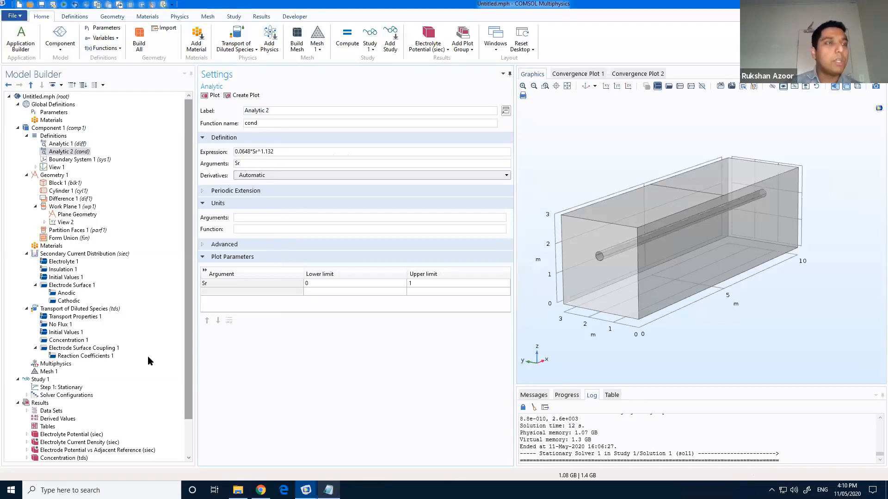
Step: Set the diffusion coefficient in Transport Properties 1 to diff(Sr), checking the Sr parameter and the diff definition
left_click(59, 319)
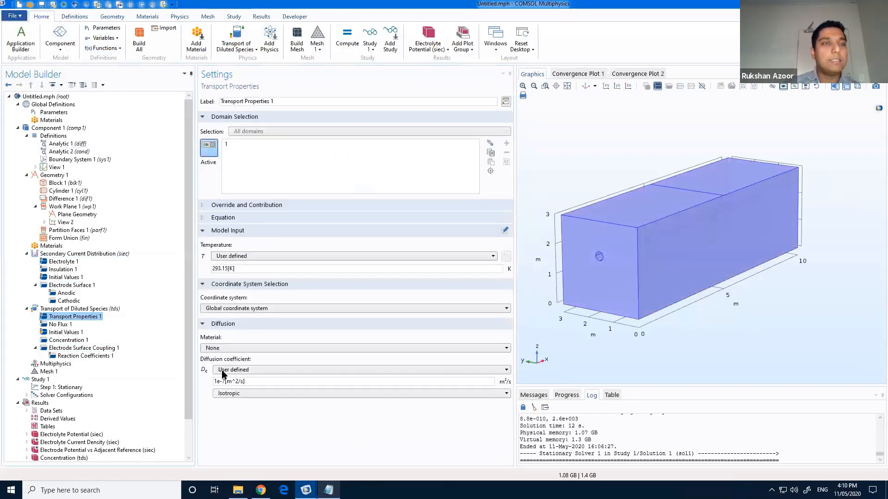
double_click(250, 383)
type("diff(Sr")
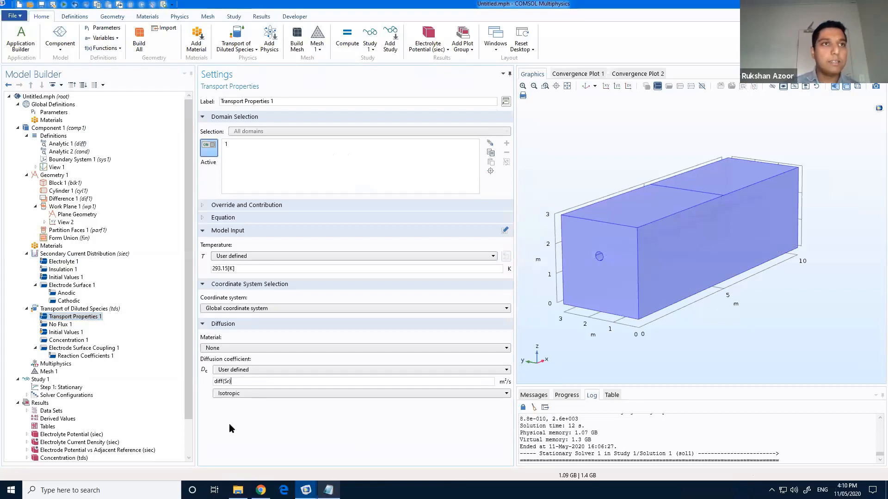
left_click(53, 114)
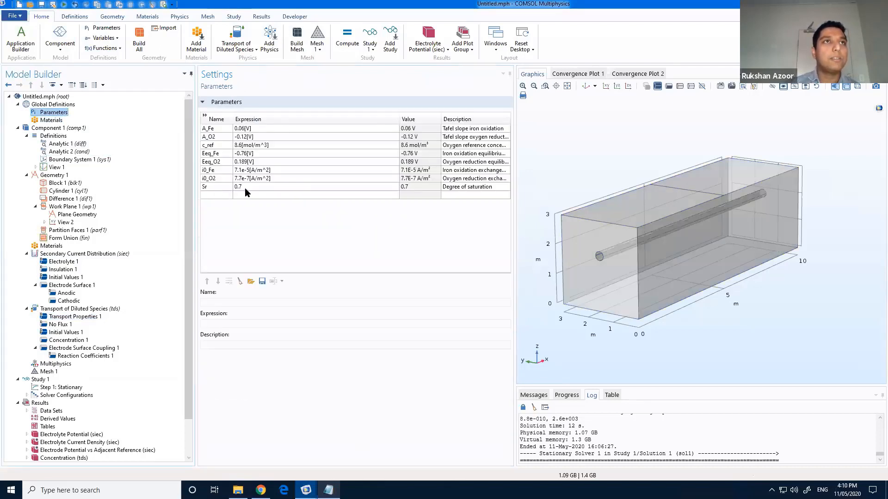
left_click(74, 317)
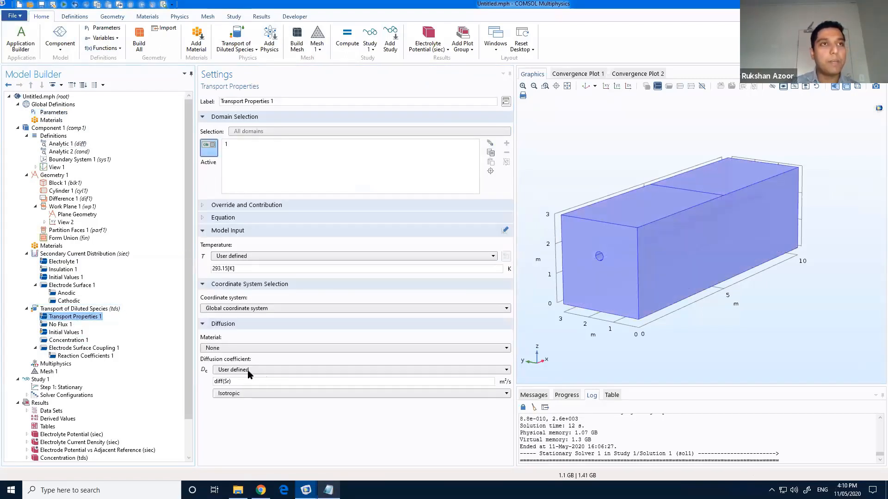
left_click(78, 145)
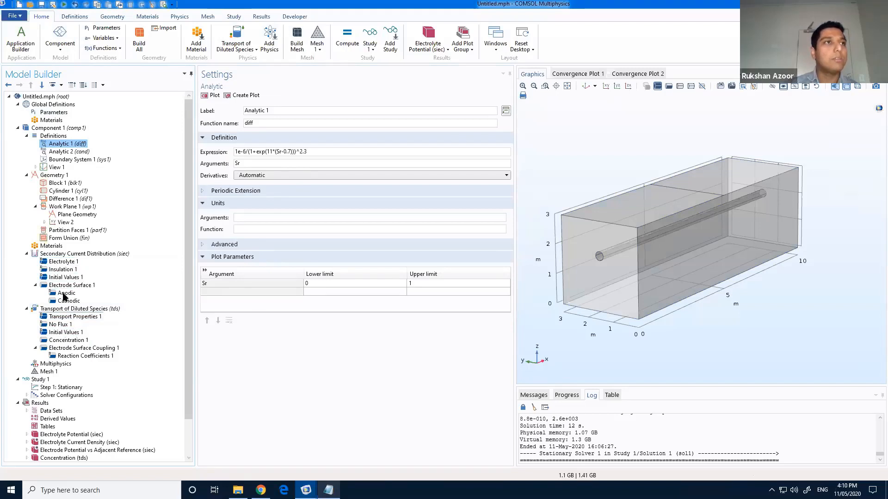
Step: Set the conductivity in Electrolyte 1 to cond(Sr) and review the related function, transport and electrode settings
left_click(63, 262)
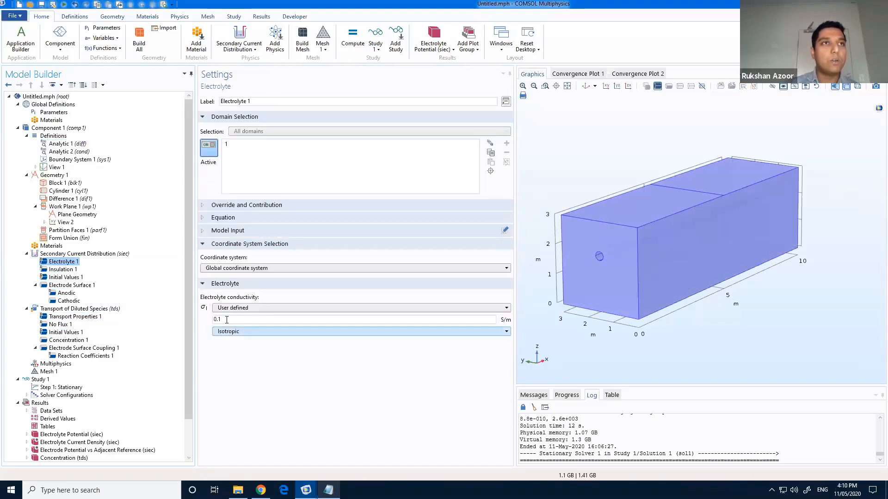
type("cond(S")
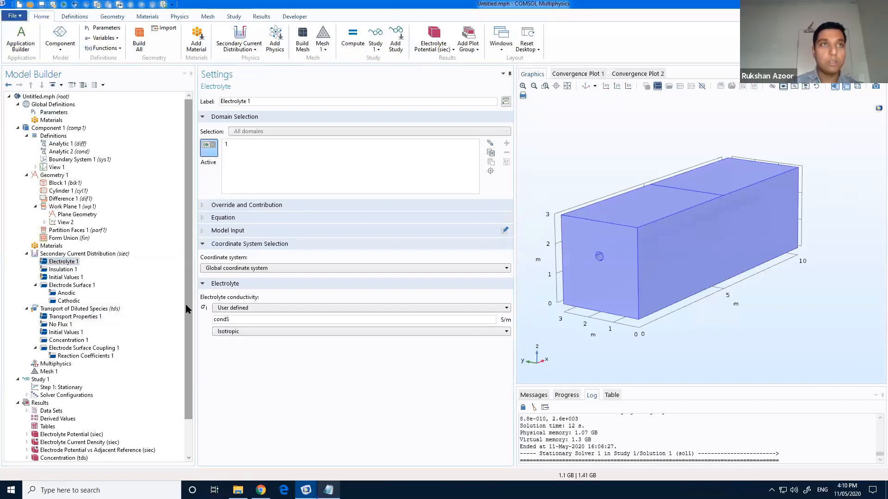
key("BackSpace")
type("(Sr)")
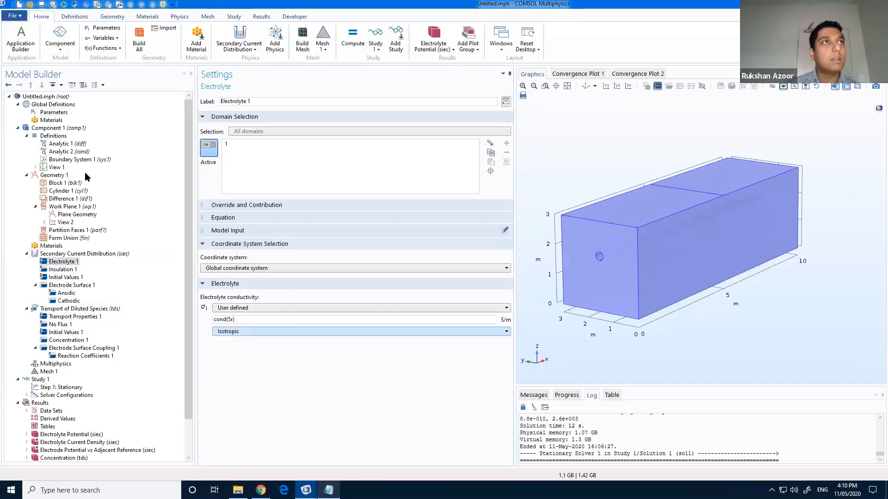
left_click(77, 152)
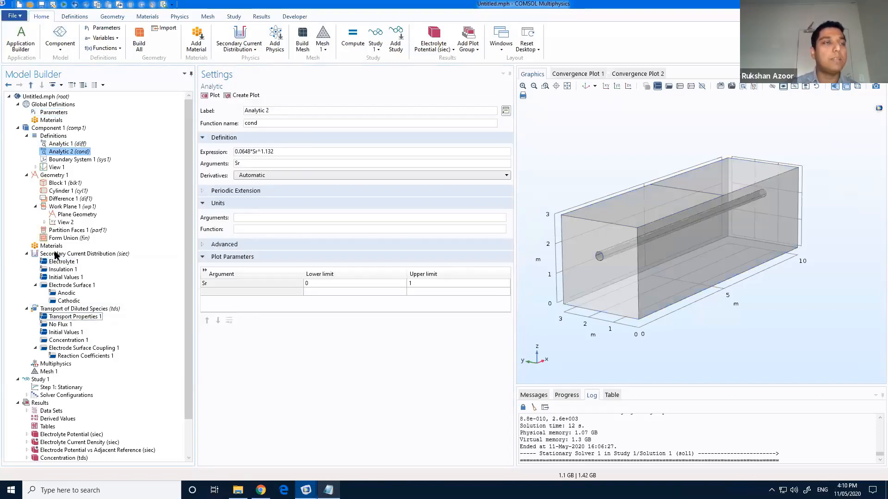
left_click(65, 317)
left_click(64, 261)
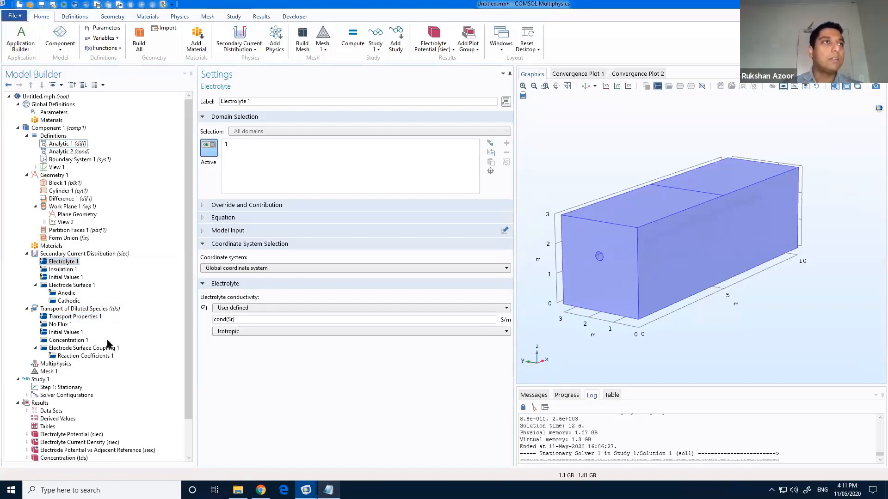
left_click(68, 301)
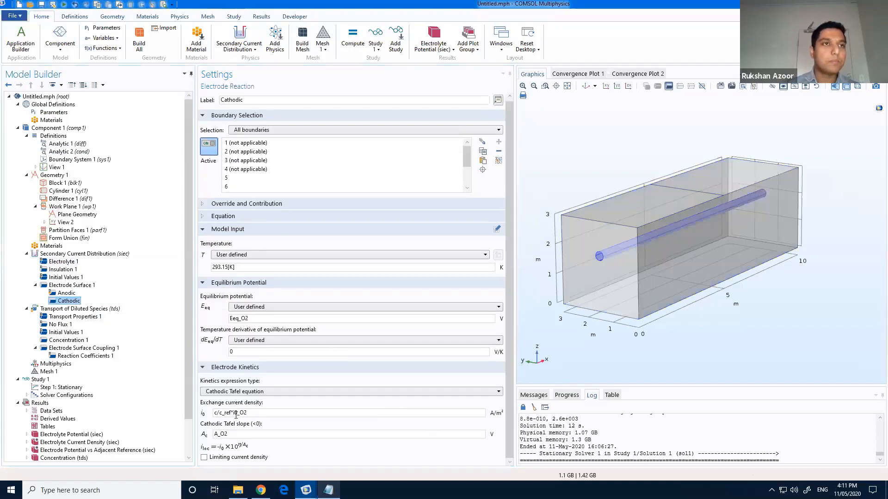
left_click(71, 285)
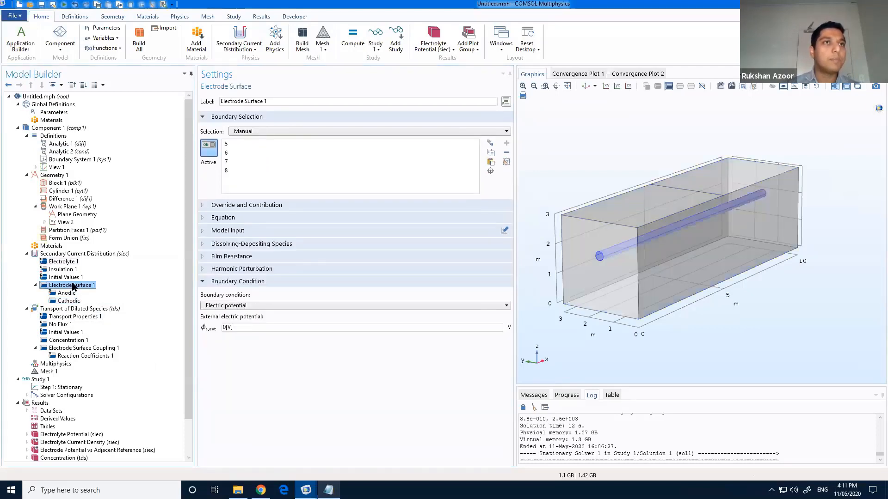
Step: Recompute Study 1, monitor the solver's progress and log, and inspect the updated electrolyte potential plot
left_click(41, 381)
left_click(209, 96)
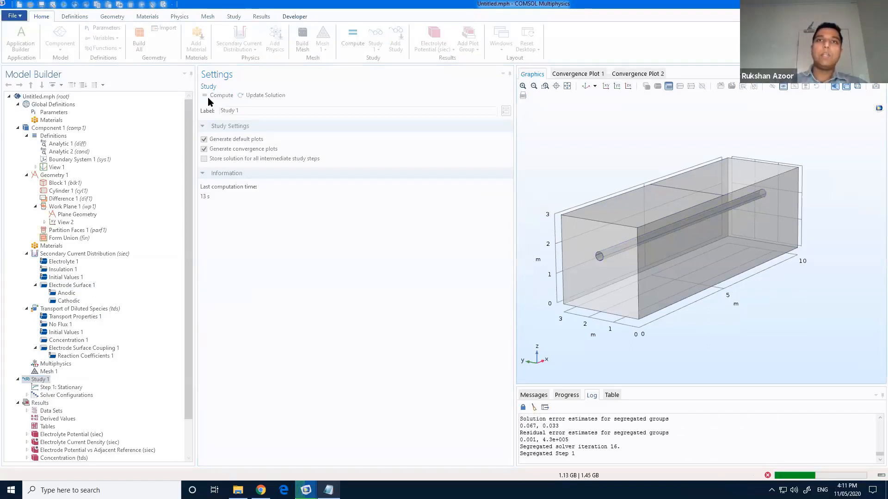
left_click(568, 395)
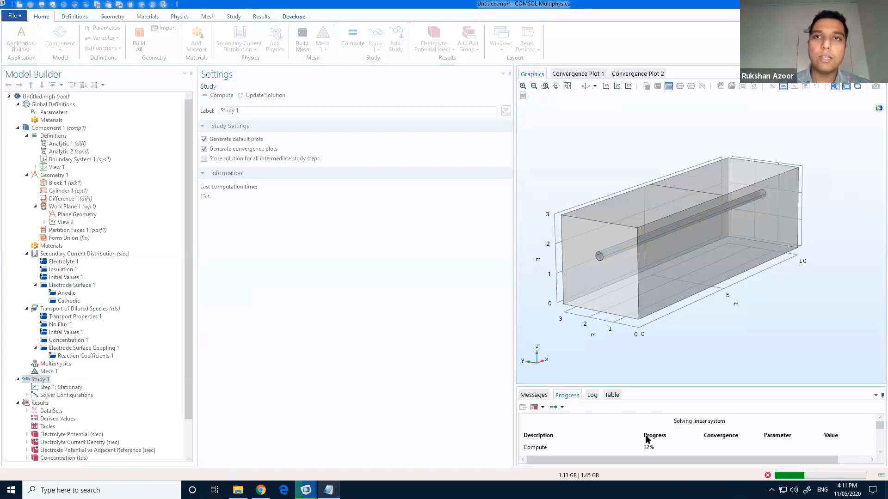
left_click(592, 395)
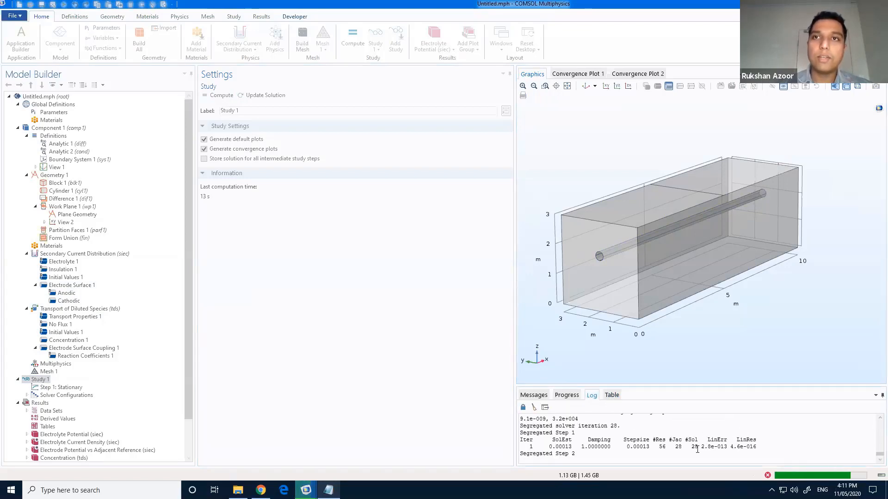
left_click(533, 395)
left_click_drag(663, 267, 673, 260)
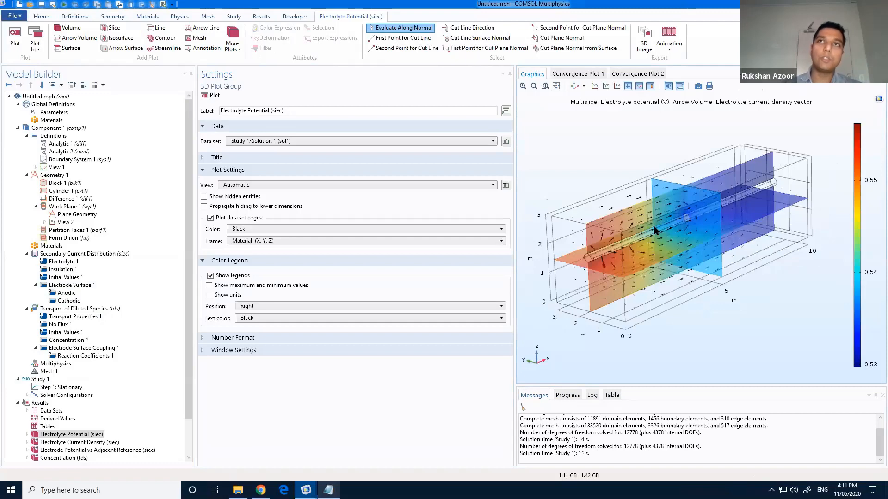
left_click(74, 144)
left_click(69, 152)
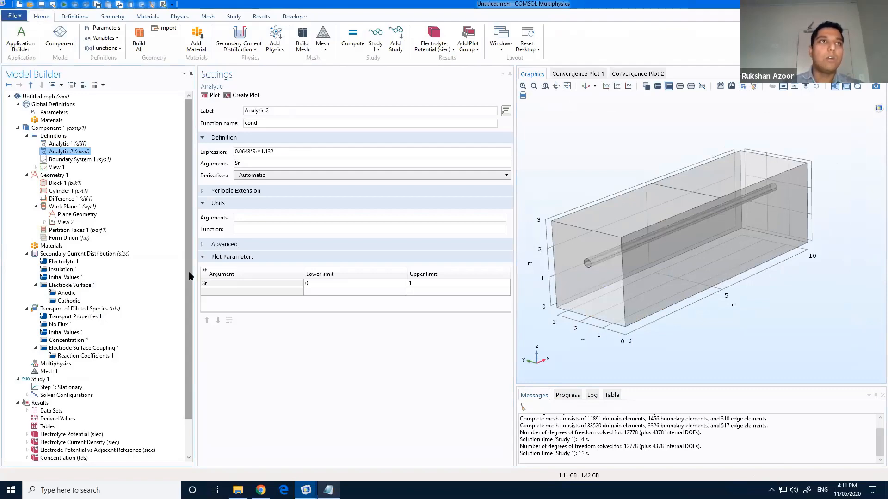
scroll(190, 277, "down", 3)
left_click_drag(662, 231, 786, 259)
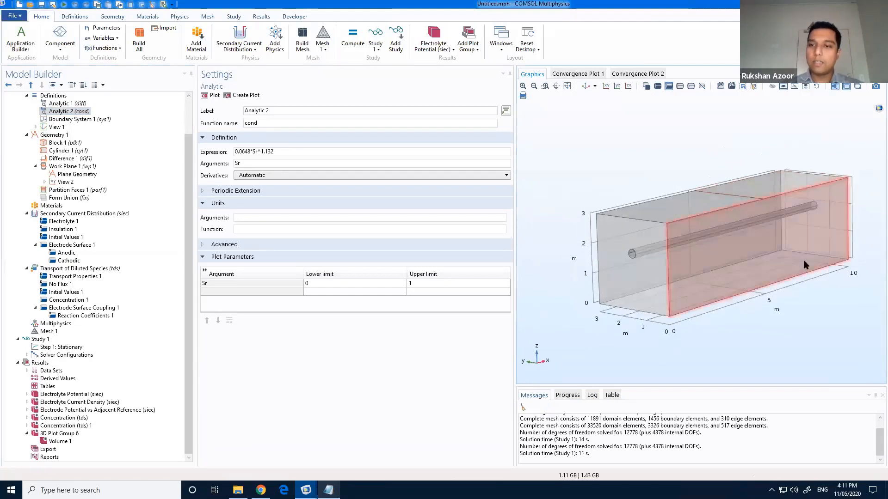
Step: Enable an auxiliary sweep in the Stationary study step and add Sr (Degree of saturation) as its parameter
left_click(59, 347)
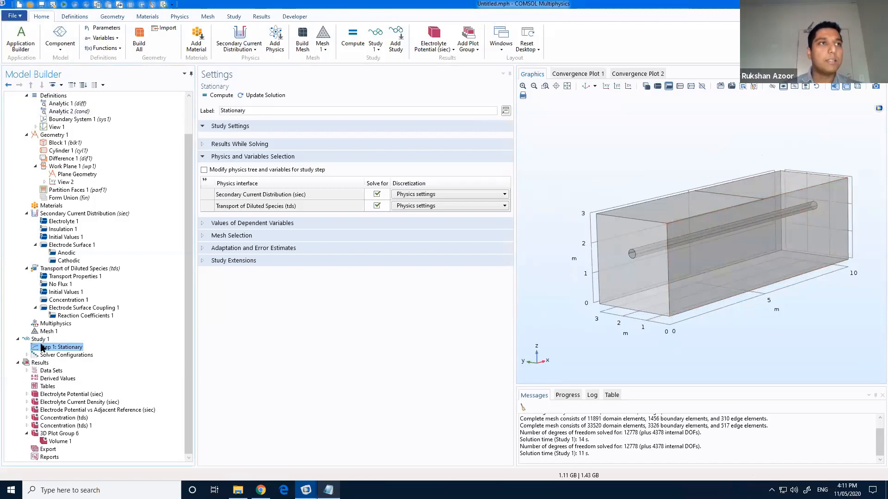
left_click(204, 262)
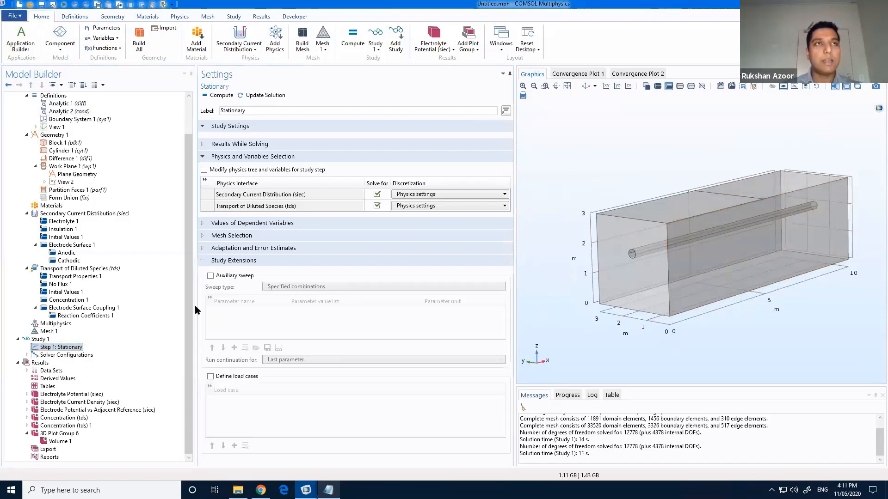
left_click(211, 276)
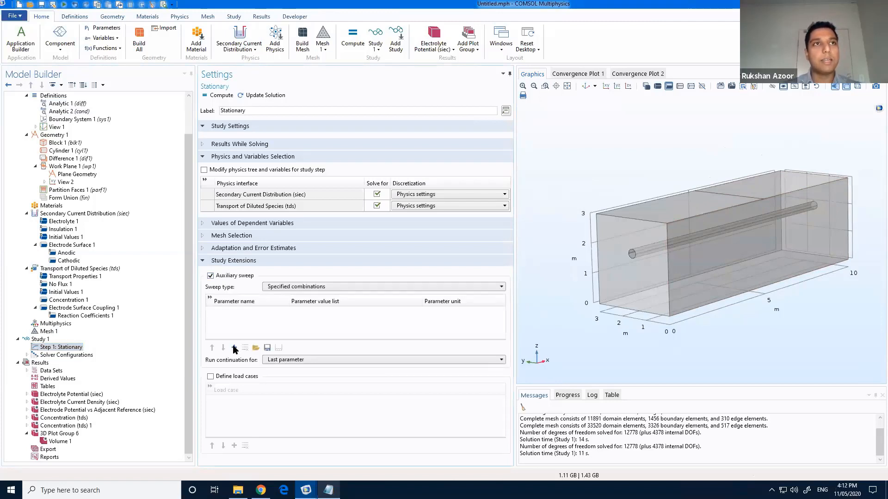
left_click(234, 348)
left_click(259, 312)
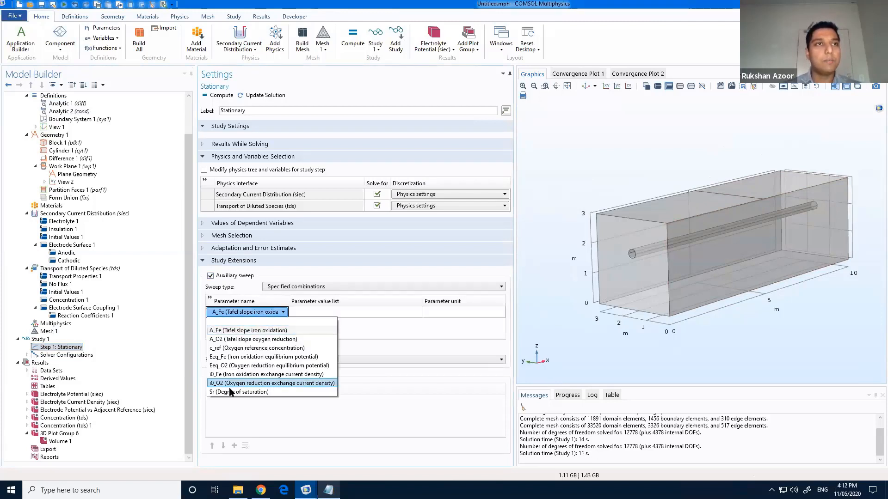
left_click(245, 383)
Step: Set the Sr sweep's parameter value list to range(0.1,0.1,1)
left_click(311, 313)
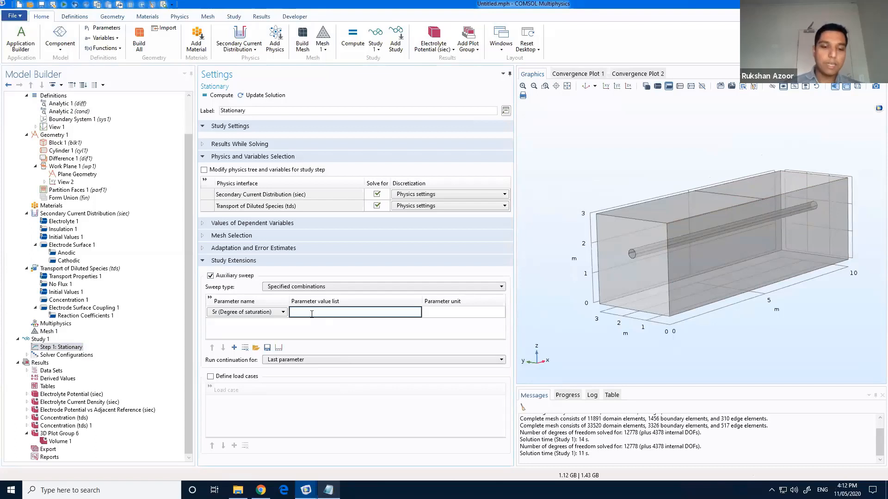
type("nge()")
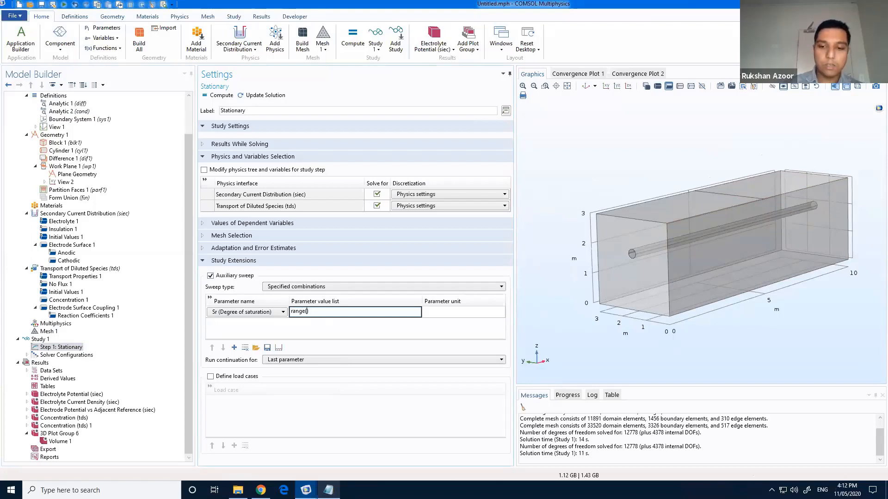
type("0,1")
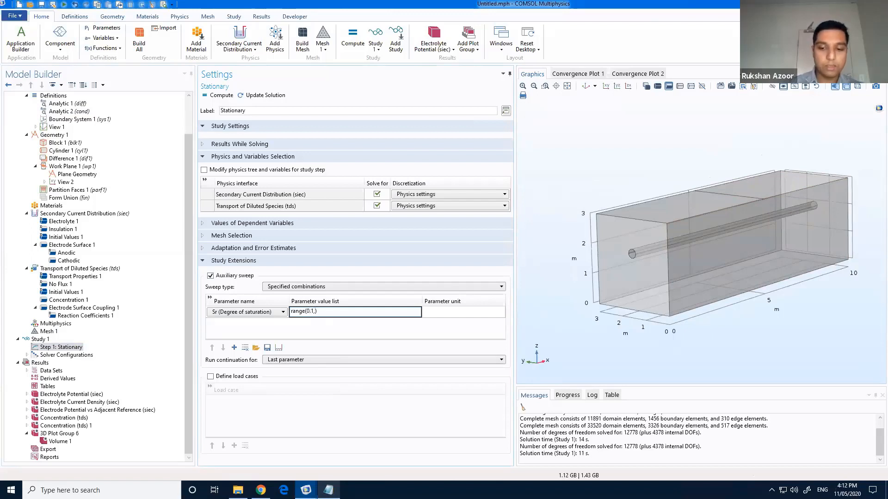
type(",1")
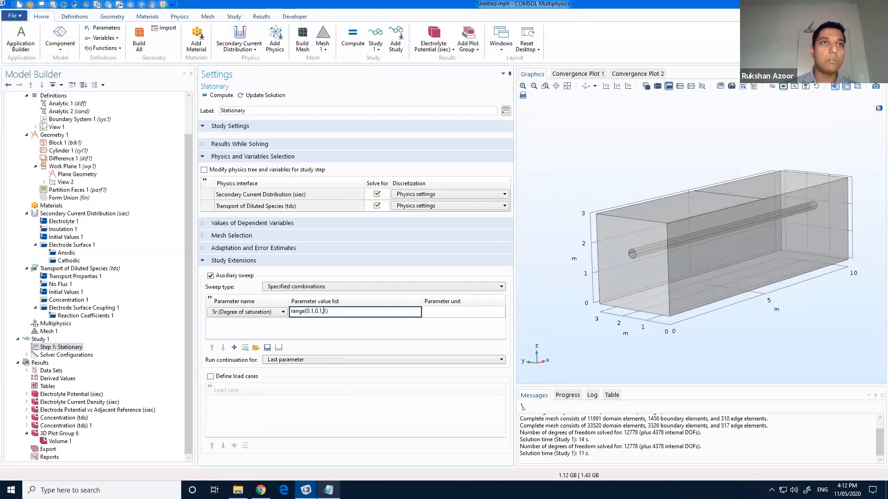
left_click(315, 311)
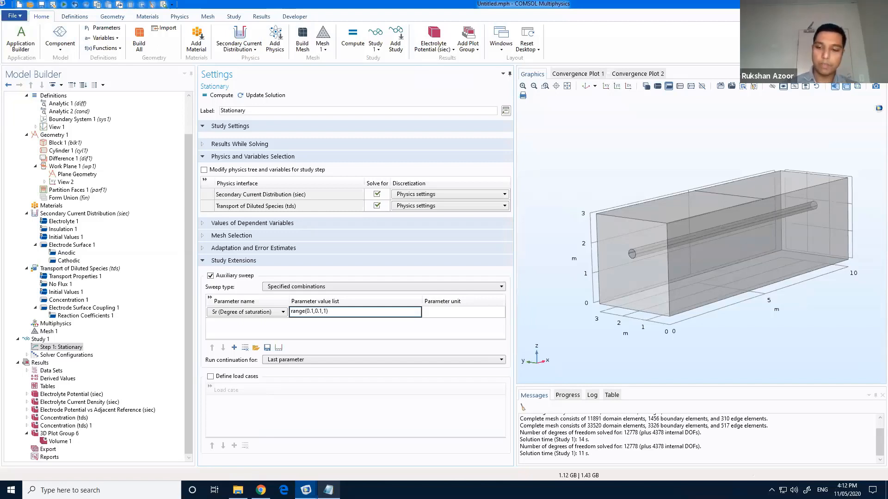
Step: Compute the study with the Sr sweep and view the Electrolyte Current Density plot with its selectable Sr values
key("Return")
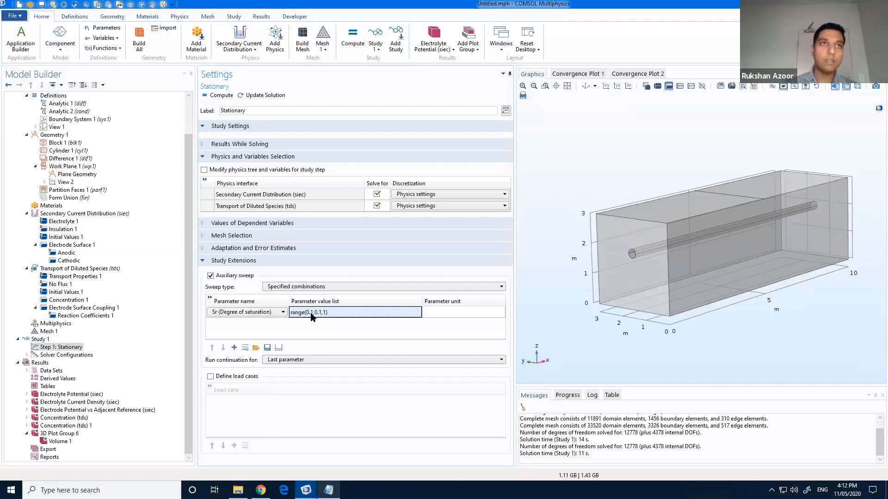
left_click(221, 97)
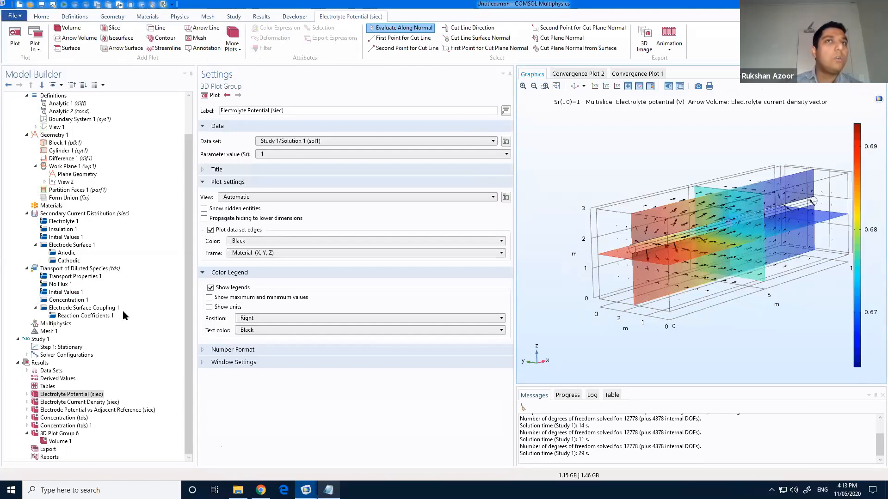
left_click(72, 403)
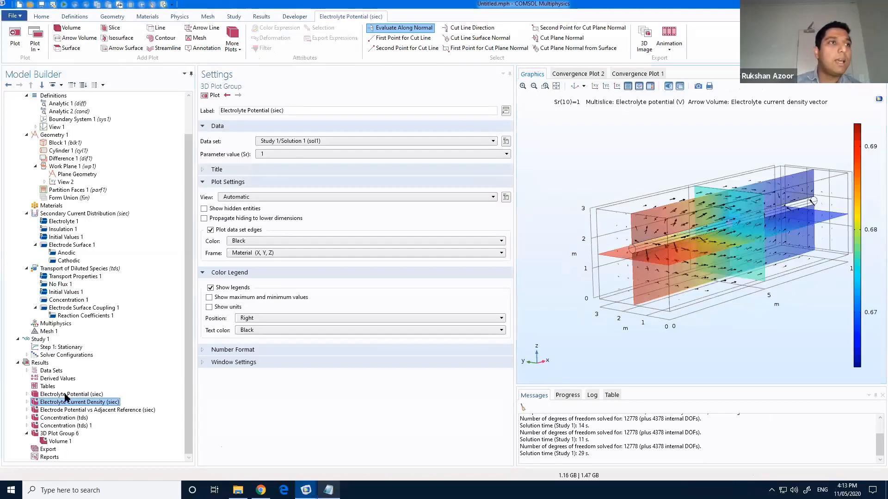
left_click(323, 157)
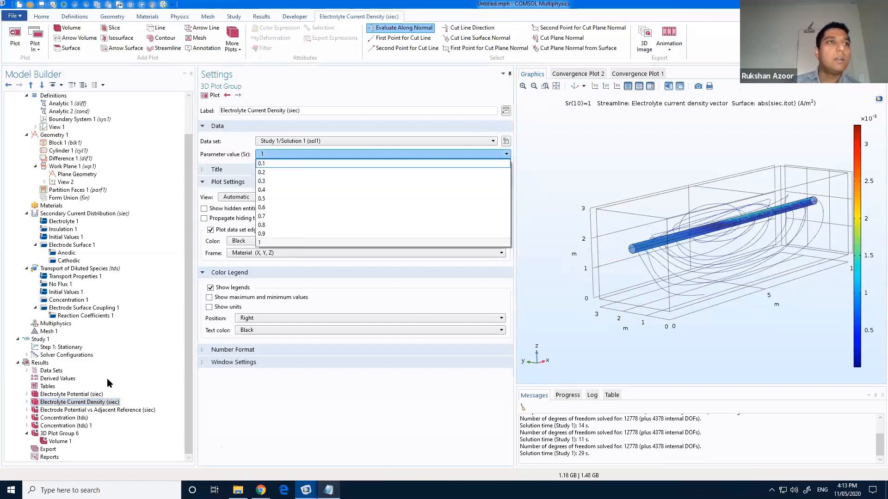
left_click(78, 432)
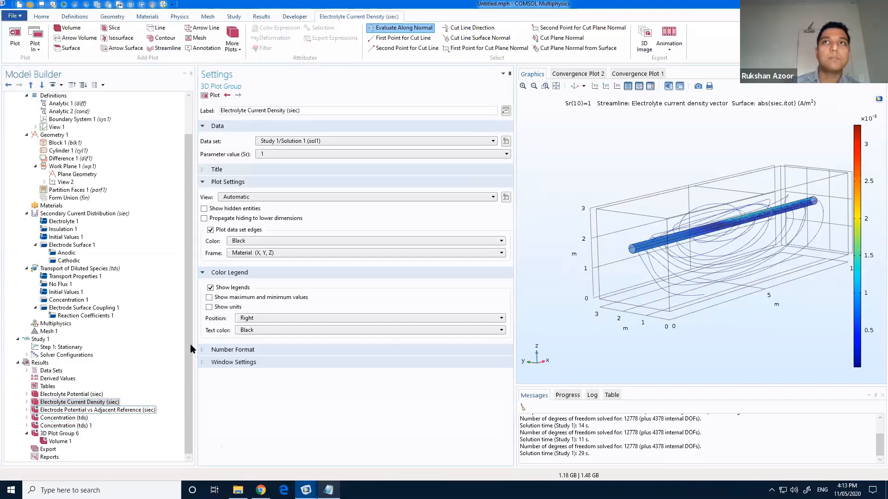
Step: Plot Concentration (tds) 1 for Sr = 0.1 and view the block's concentration distribution from the long side
left_click(66, 426)
left_click(265, 153)
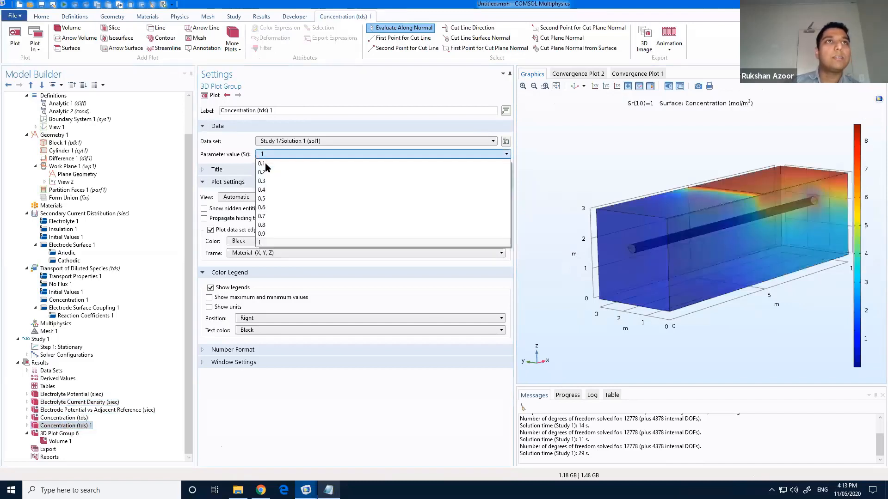
left_click(265, 163)
left_click(211, 95)
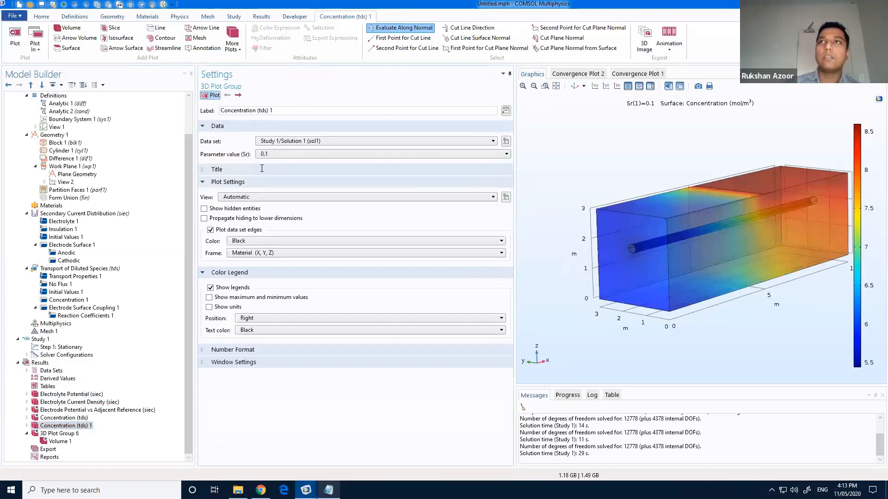
left_click_drag(668, 258, 638, 286)
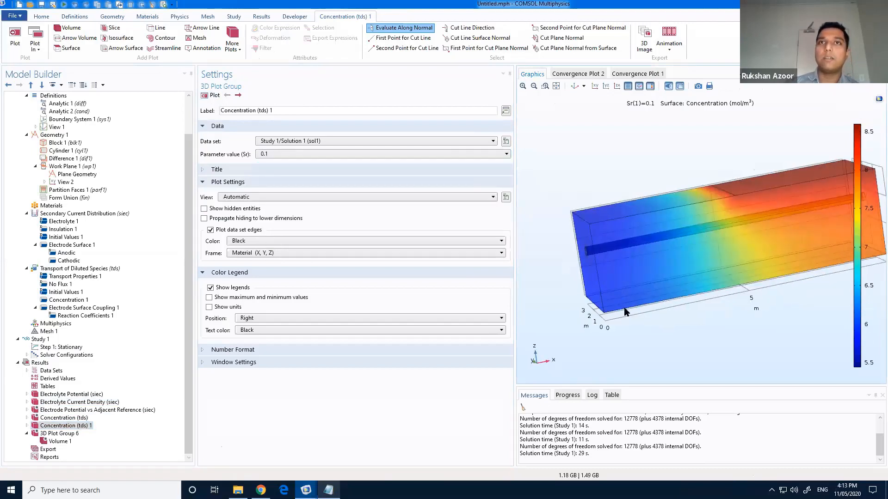
Step: Plot the surface concentration for Sr = 0.2 and Sr = 0.4 to compare the distributions
left_click(282, 153)
left_click(272, 172)
left_click(209, 96)
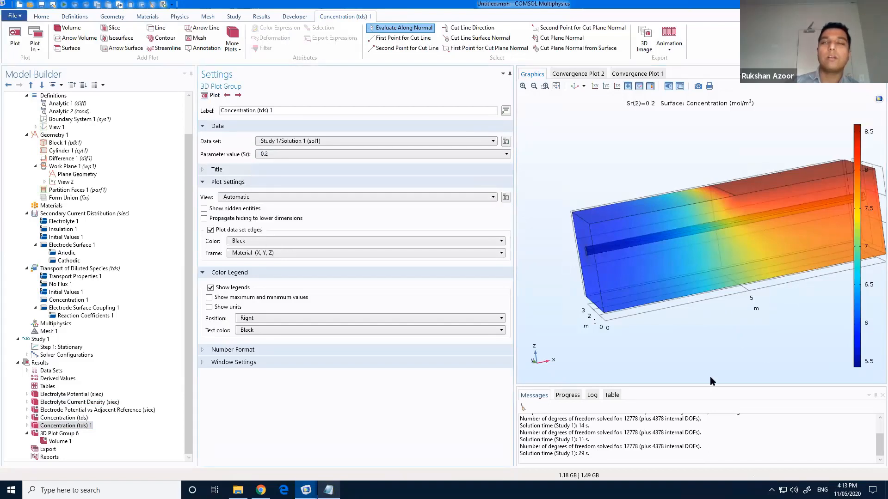
left_click(266, 155)
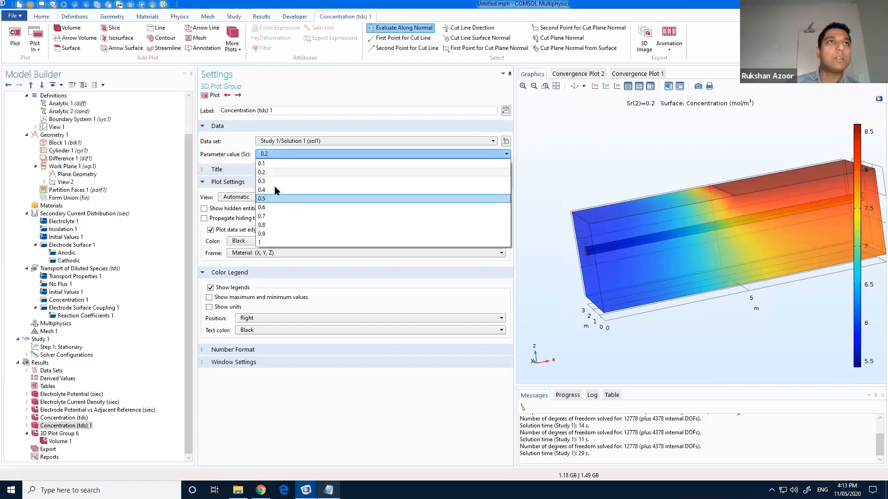
left_click(278, 188)
left_click(210, 95)
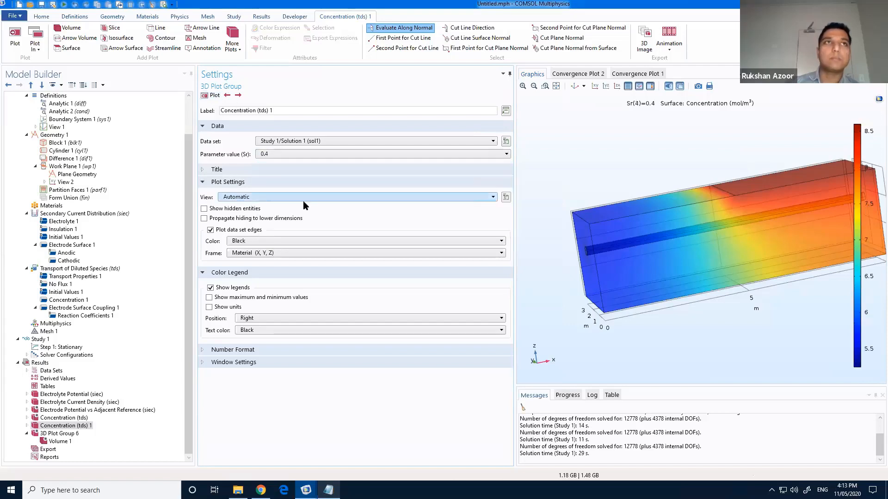
Step: Plot the surface concentration for Sr = 0.7 and Sr = 0.9 to compare the distributions
left_click(272, 155)
left_click(272, 216)
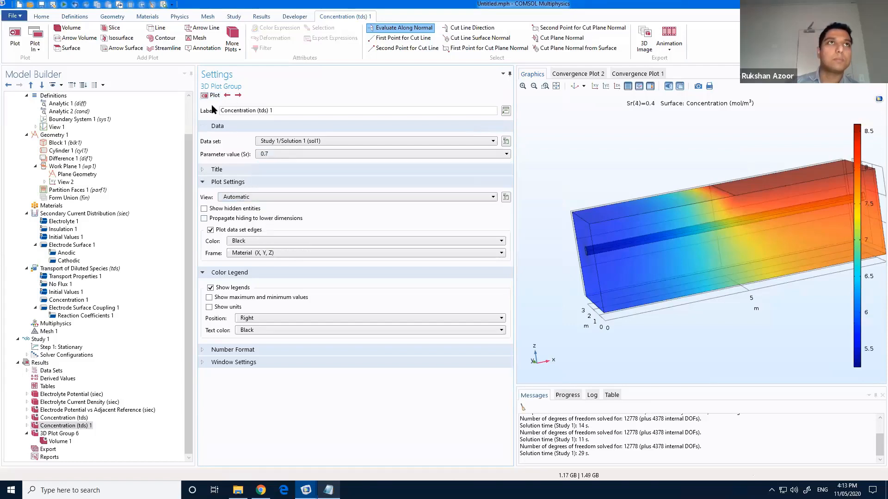
left_click(212, 95)
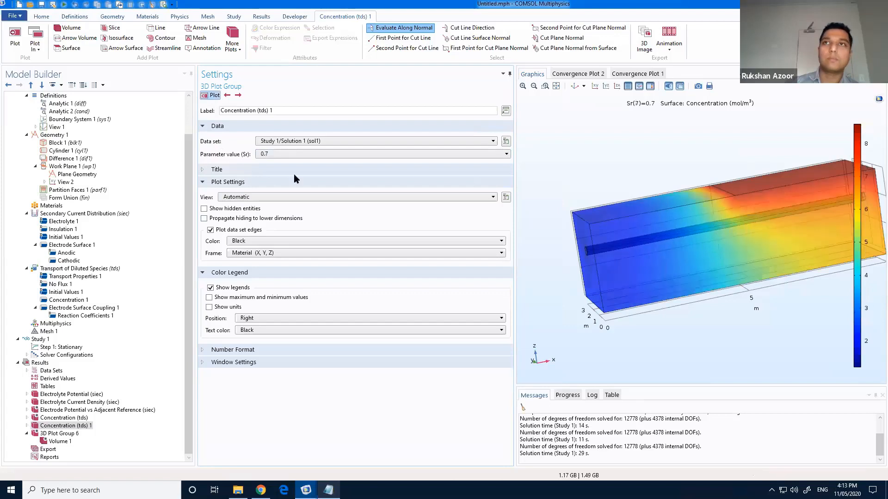
left_click(269, 156)
left_click(270, 235)
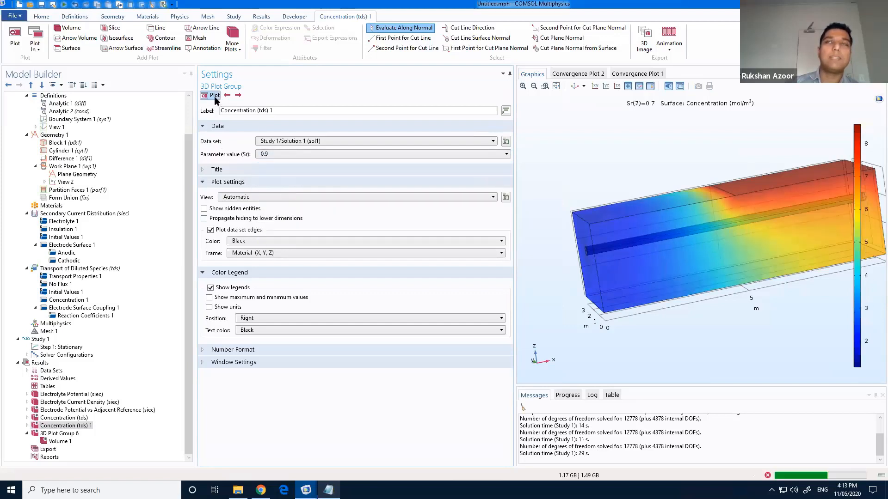
left_click(214, 96)
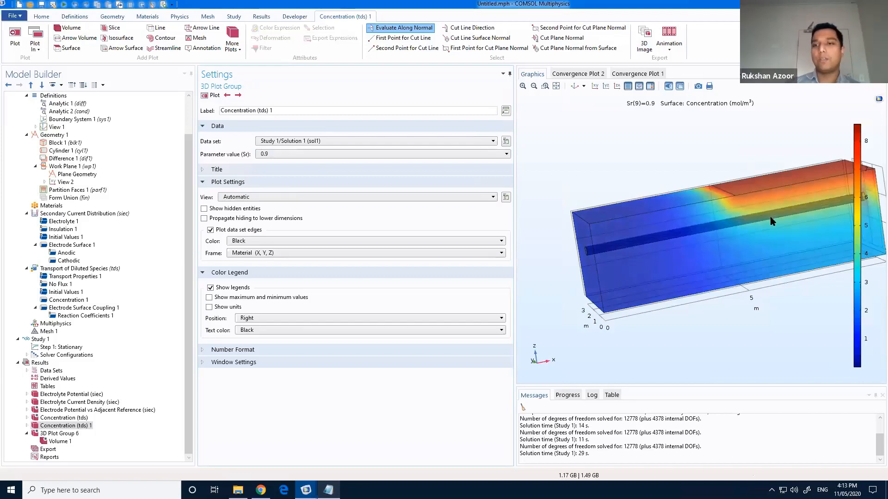
Step: Plot the surface concentration for Sr = 1 and examine the distribution around the block and bore from several angles
left_click(273, 154)
left_click(266, 243)
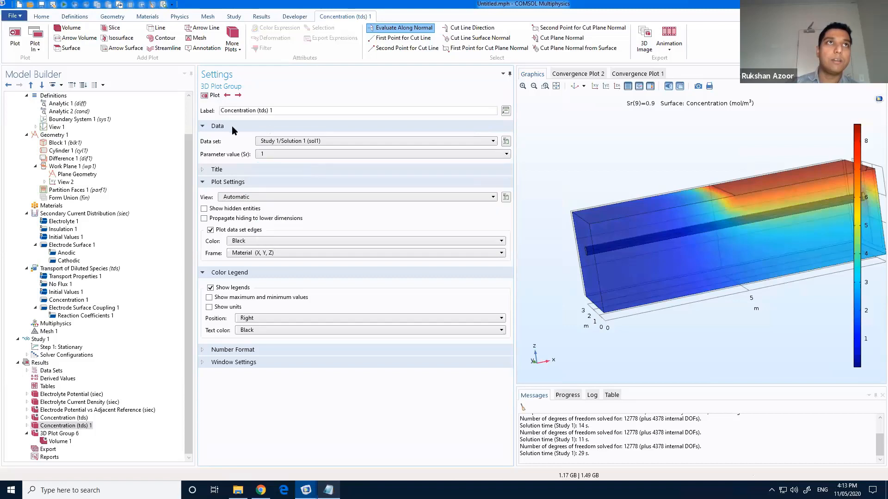
left_click(214, 95)
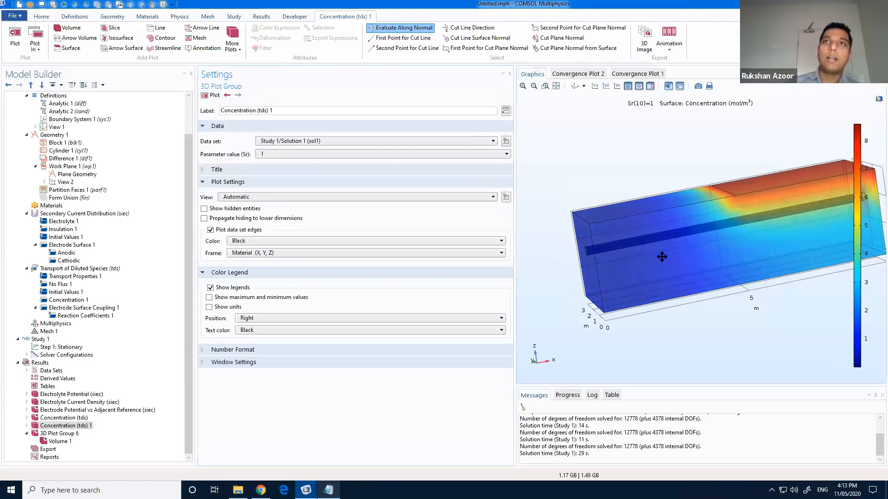
left_click_drag(703, 227, 640, 315)
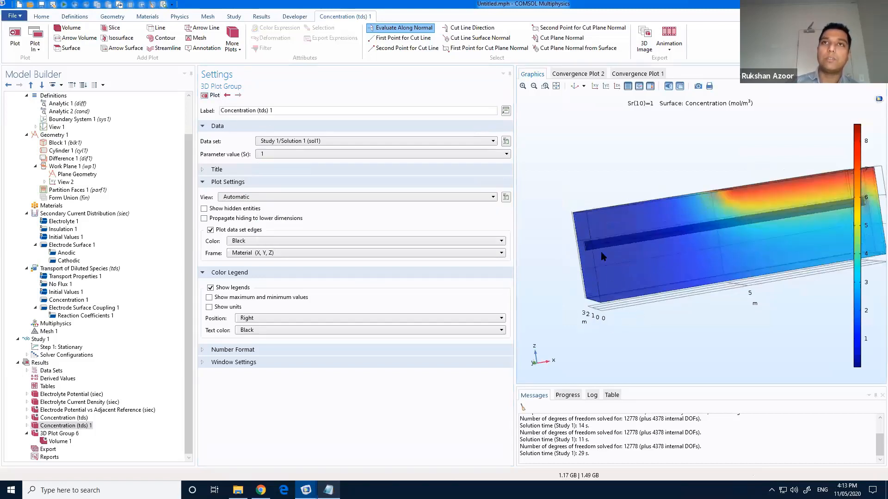
left_click_drag(658, 280, 689, 255)
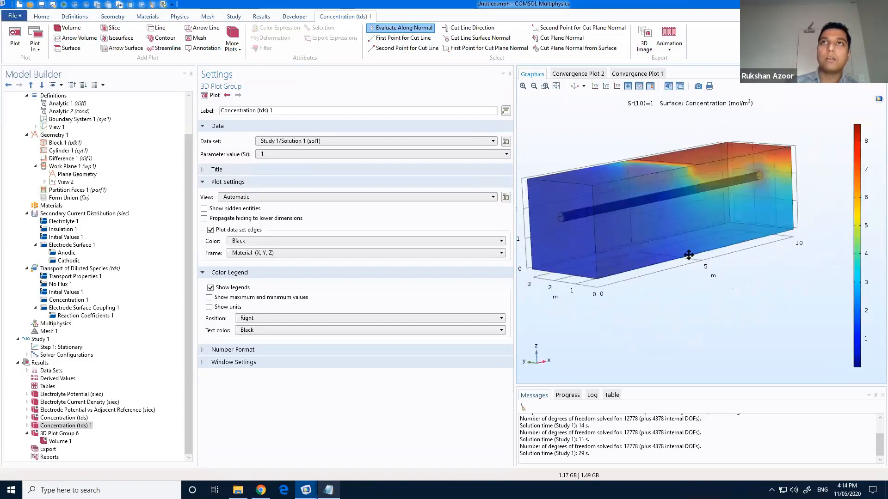
right_click_drag(689, 256, 688, 254)
left_click_drag(688, 253, 723, 259)
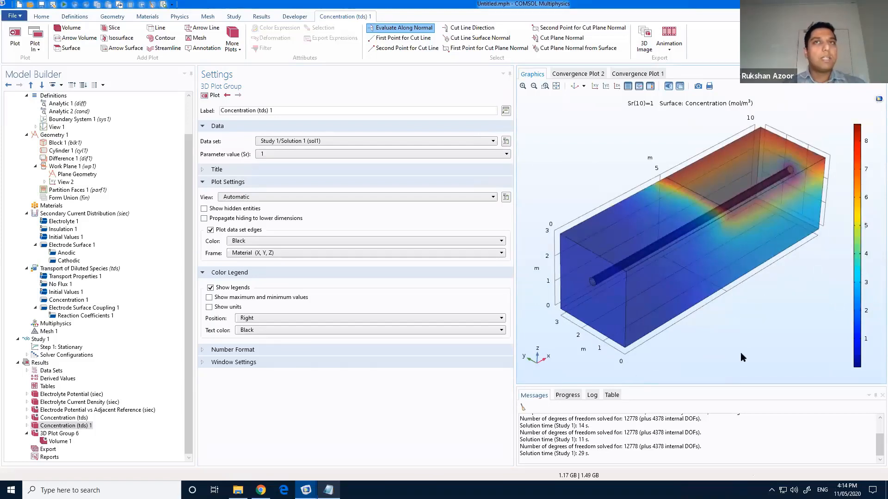
left_click_drag(724, 259, 598, 243)
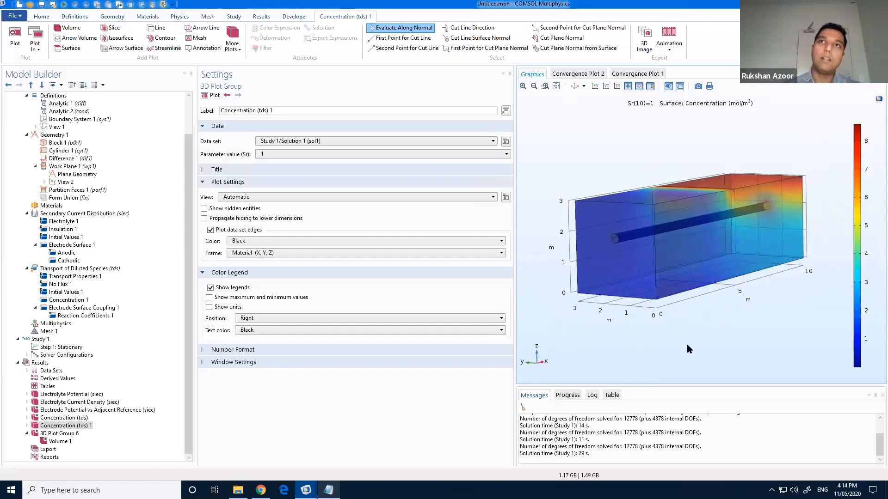
left_click_drag(684, 284, 676, 283)
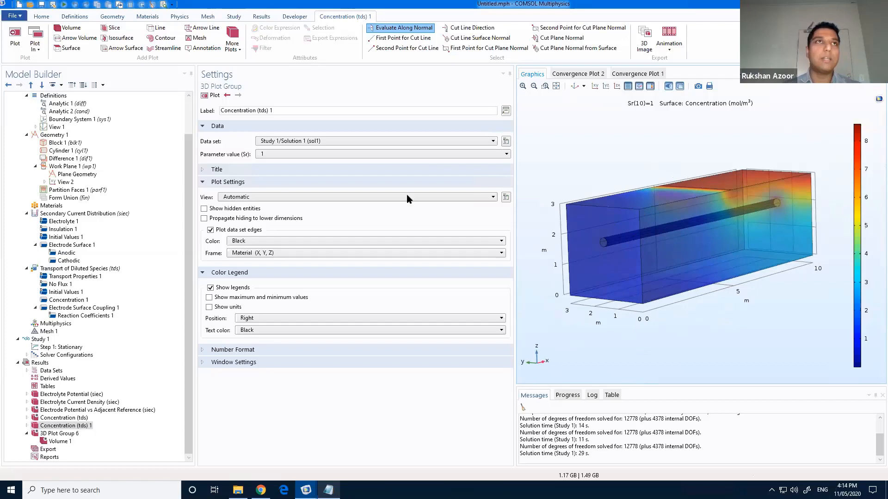
Step: Set the Concentration (tds) 1 plot to Sr = 0.4, replot it and inspect the concentration along the bore
left_click(317, 154)
left_click(287, 191)
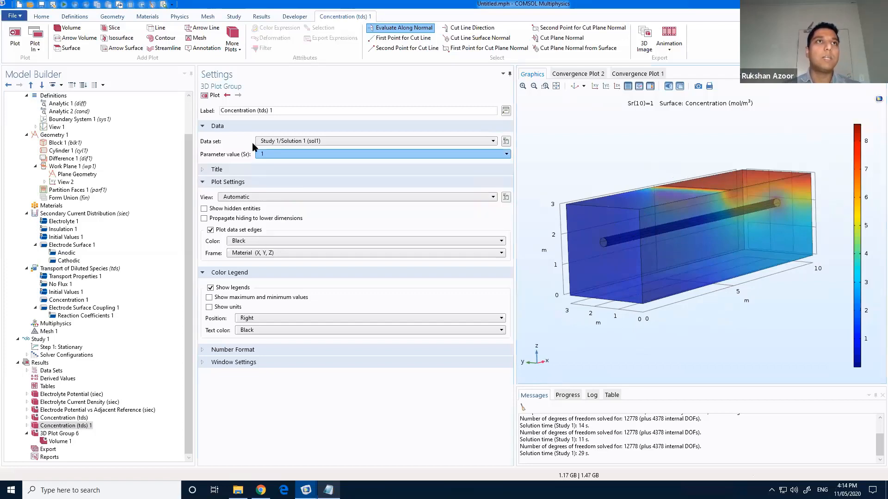
left_click(212, 97)
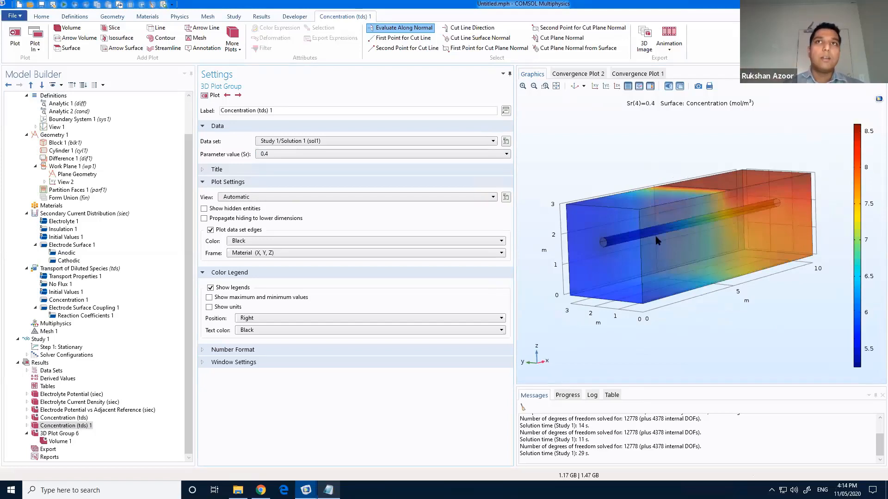
left_click_drag(675, 233, 626, 214)
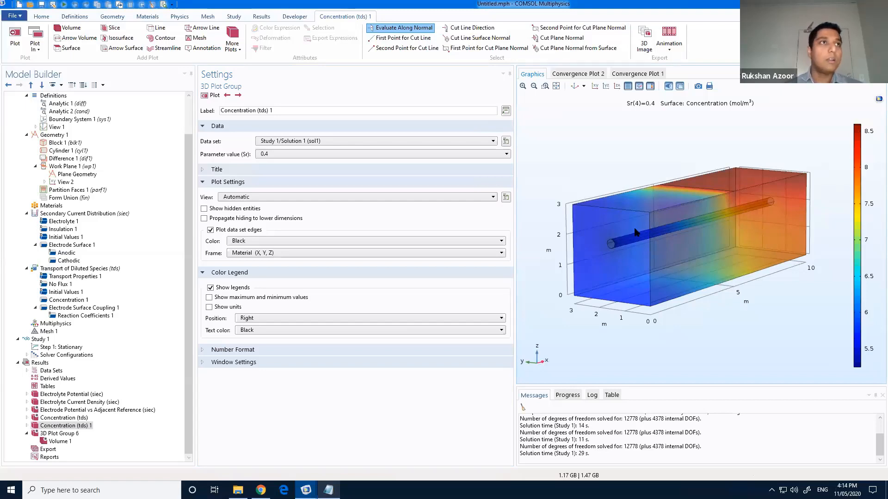
Step: Add the Richards' Equation (dl) interface from Porous Media and Subsurface Flow to the model
left_click(178, 18)
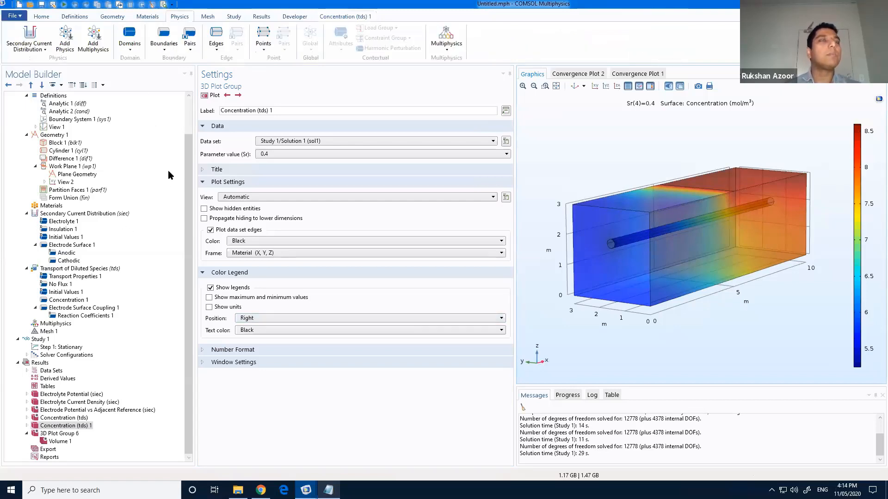
left_click(65, 43)
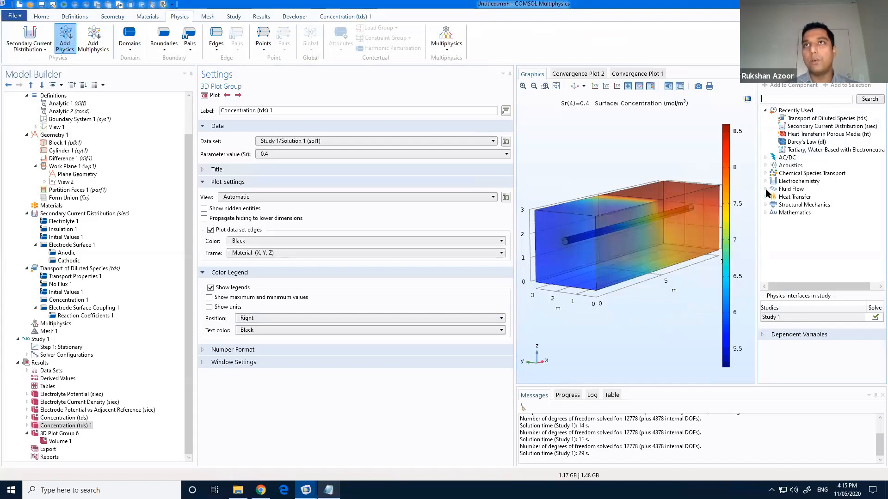
left_click(765, 189)
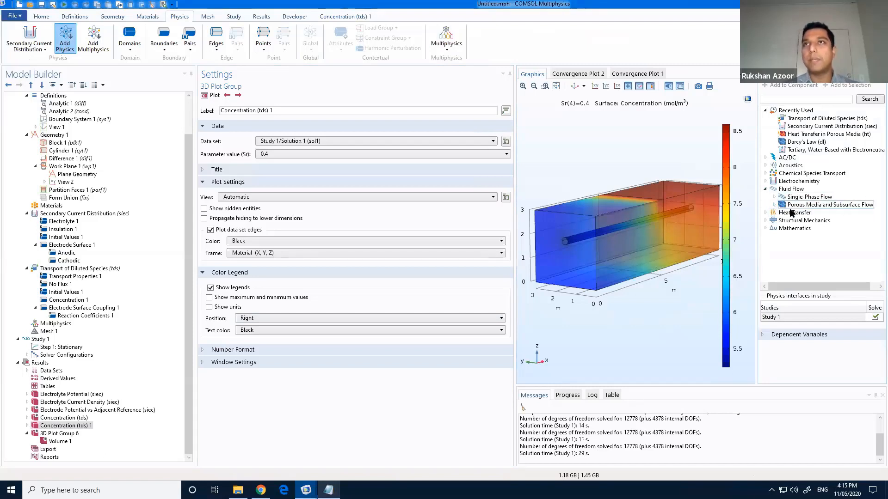
left_click(775, 205)
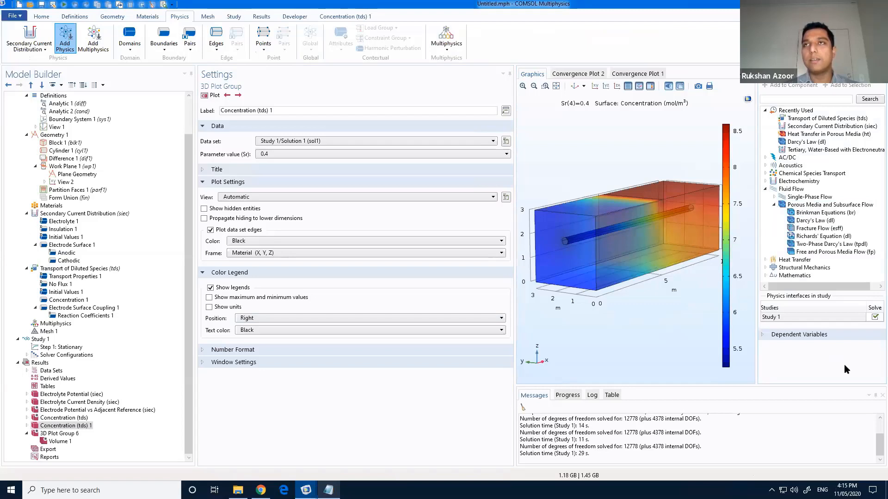
double_click(823, 236)
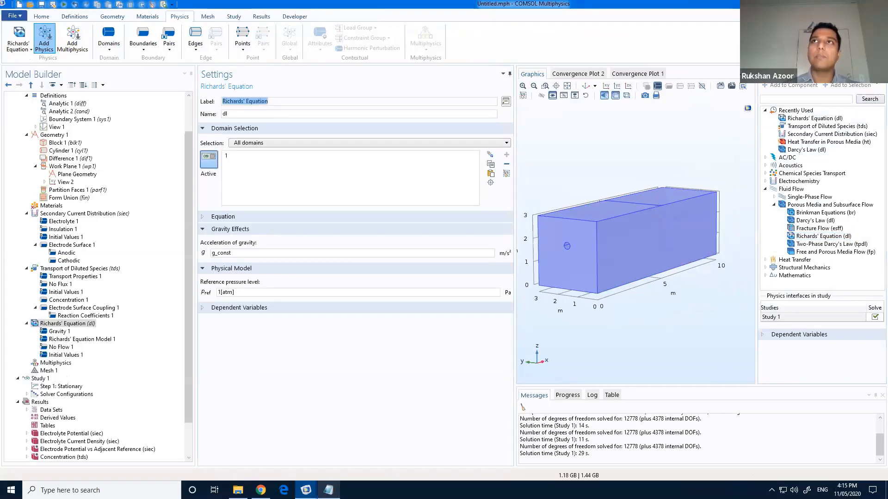
left_click(879, 75)
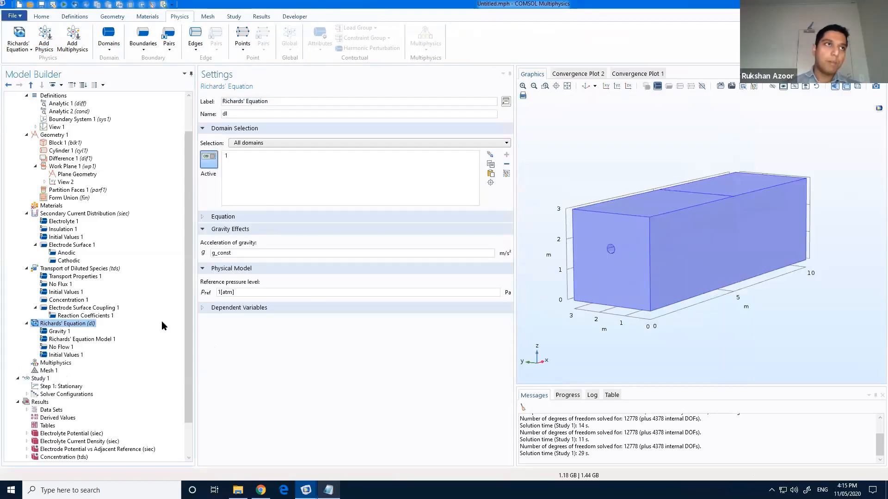
Step: Review the Gravity 1 settings under Richards' Equation and check the gravity vector against the block's orientation
scroll(138, 308, "down", 2)
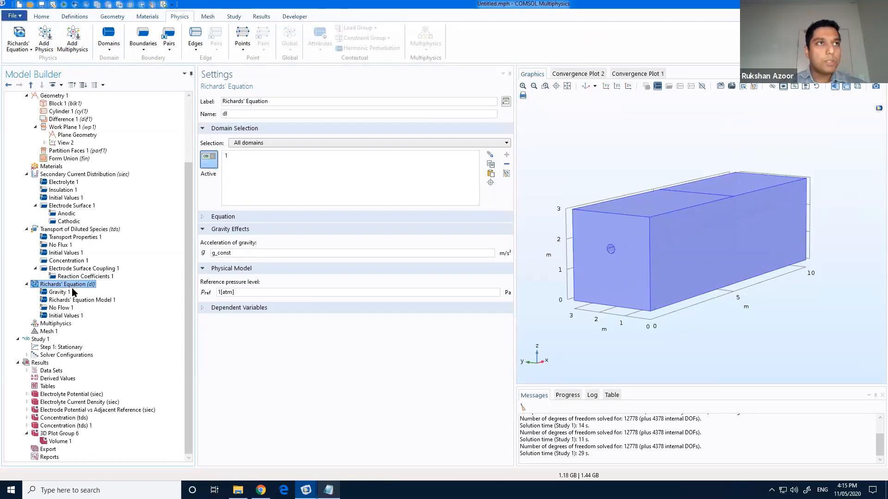
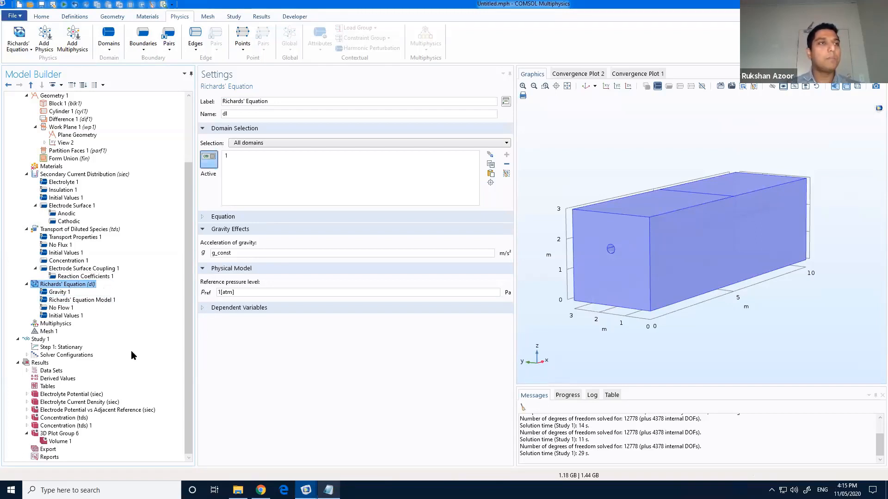
left_click(53, 292)
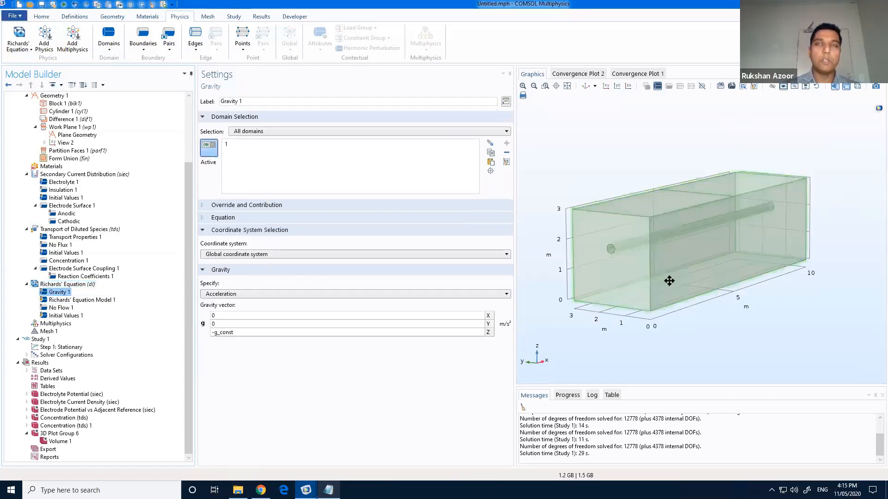
left_click_drag(669, 281, 665, 267)
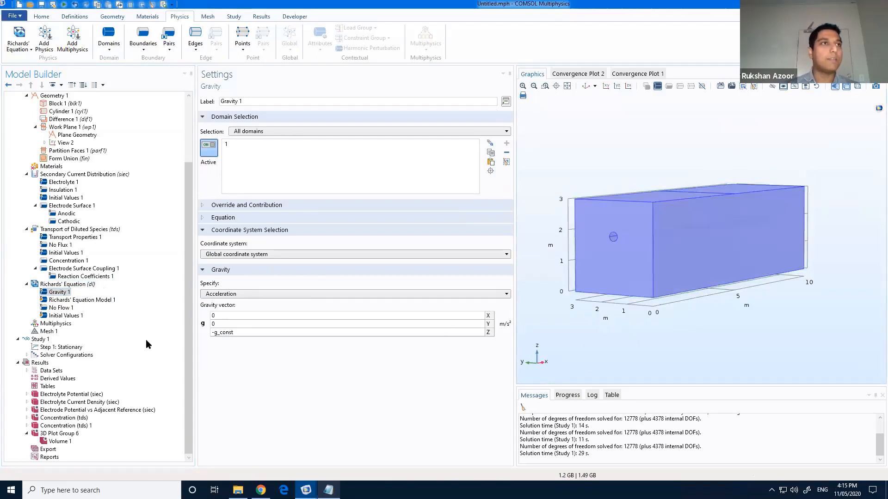
Step: Set the fluid density in Richards' Equation Model 1 to User defined with a value of 1000 kg/m³
left_click(89, 302)
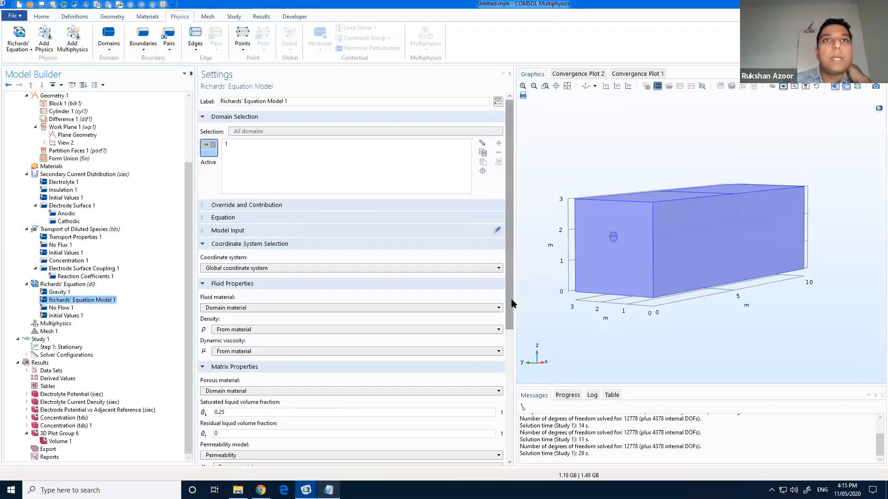
scroll(493, 377, "down", 2)
scroll(492, 372, "down", 2)
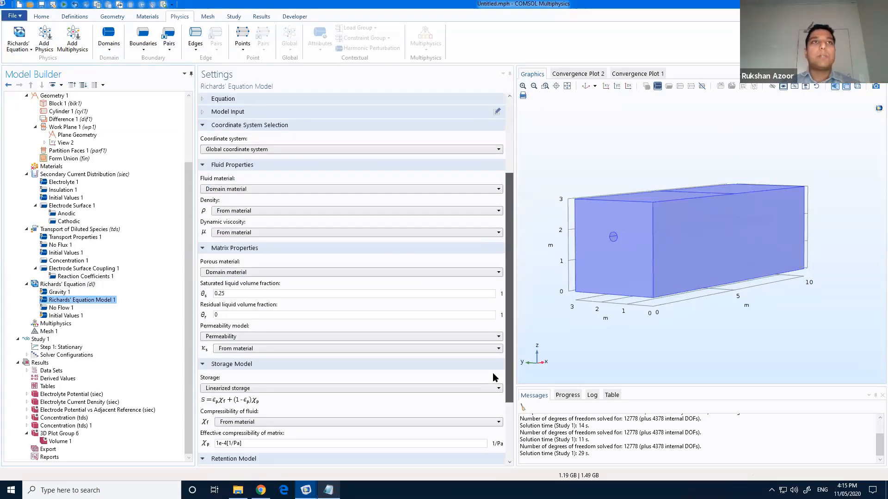
scroll(507, 354, "up", 2)
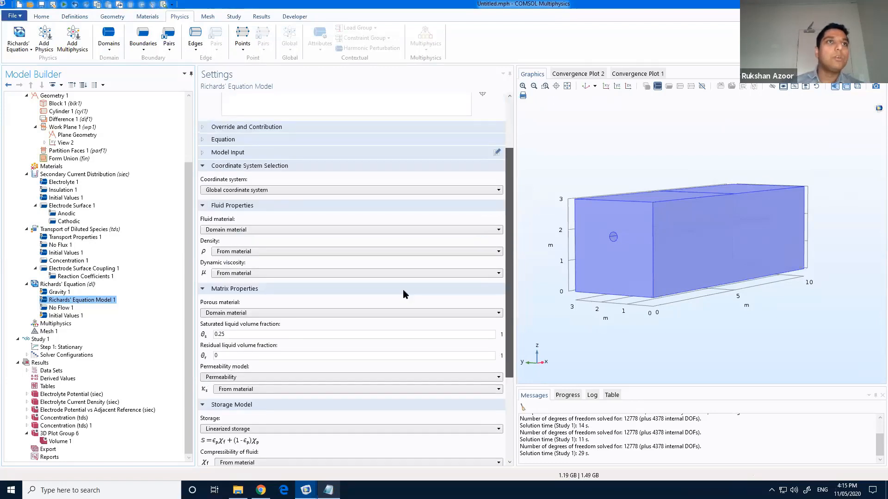
left_click(233, 252)
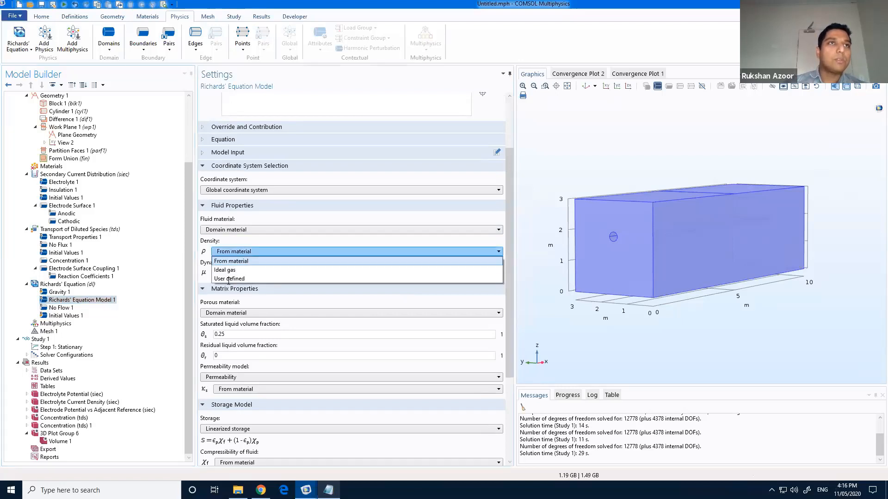
key("Return")
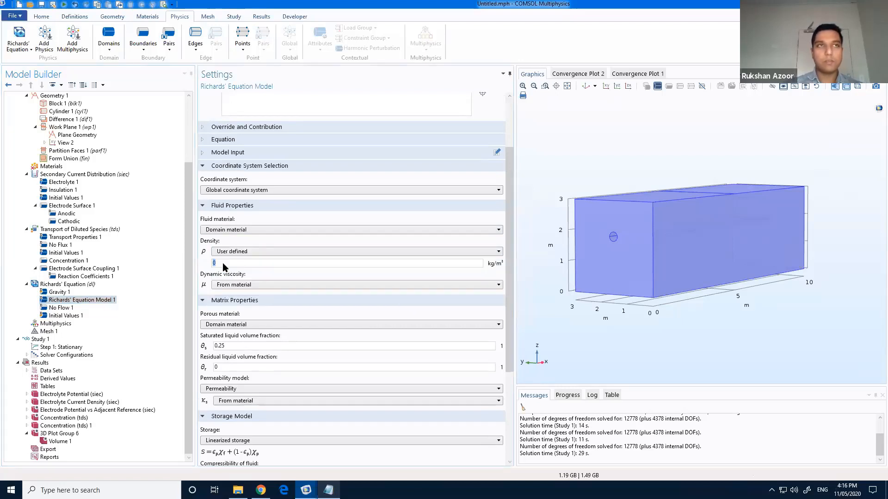
type("1000")
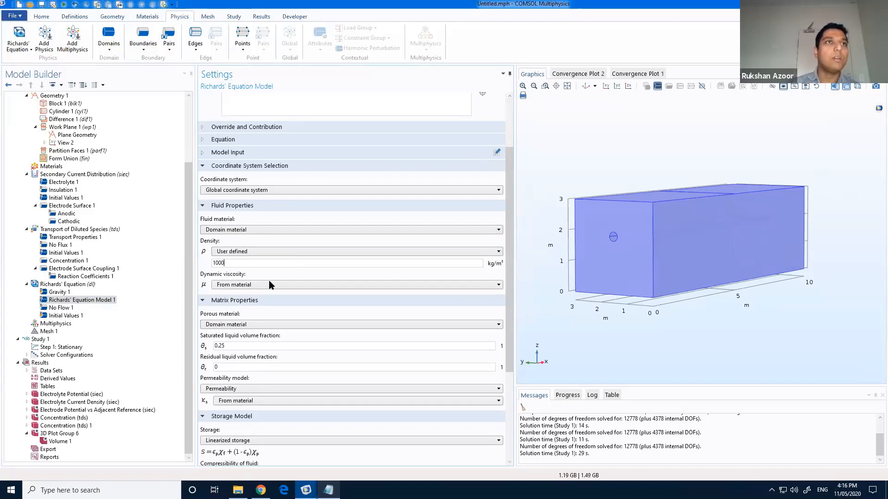
Step: Use the Hydraulic conductivity permeability model with Ks 5e-8[m/s], and set the saturated liquid volume fraction to 0.4
left_click(234, 391)
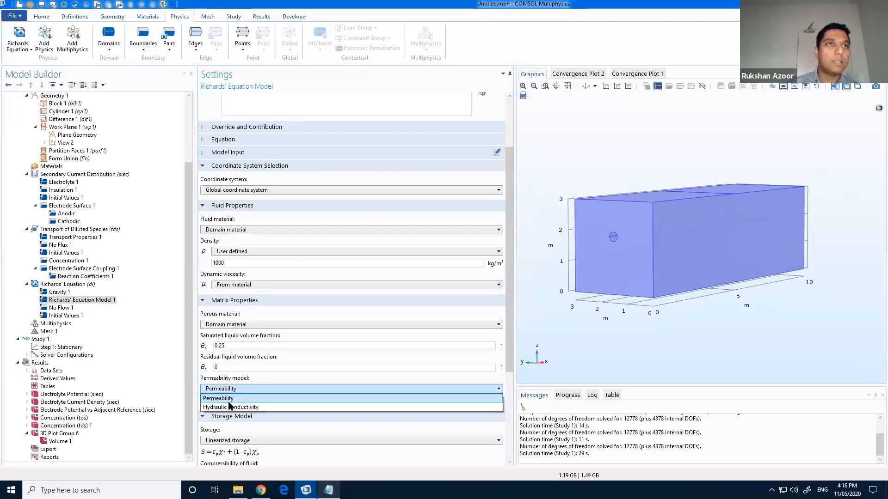
left_click(230, 412)
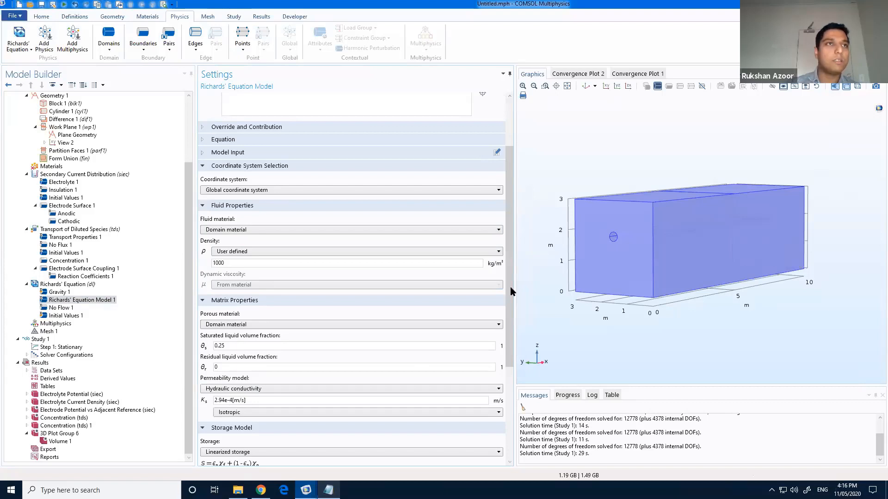
scroll(255, 268, "down", 3)
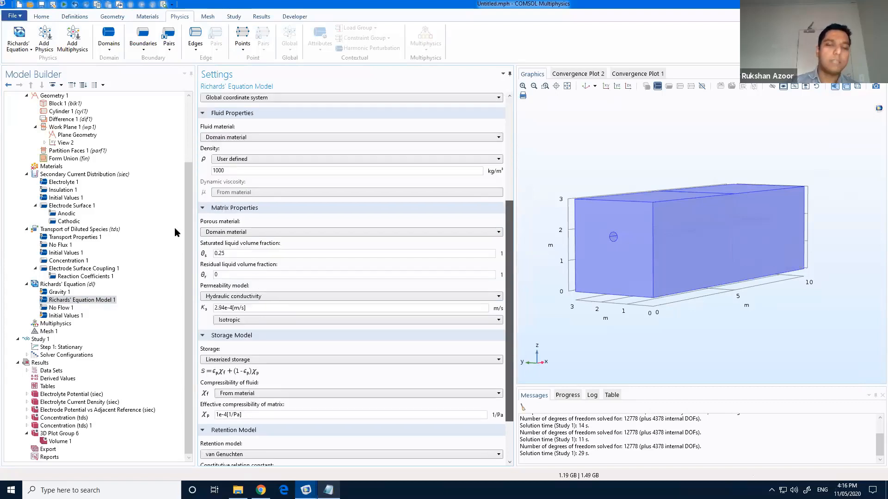
scroll(175, 229, "down", 1)
left_click_drag(225, 233, 174, 228)
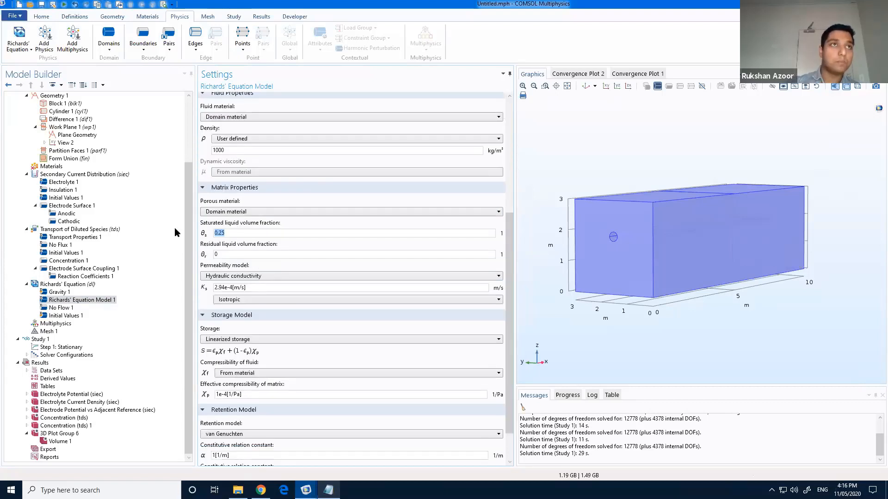
type("0.4")
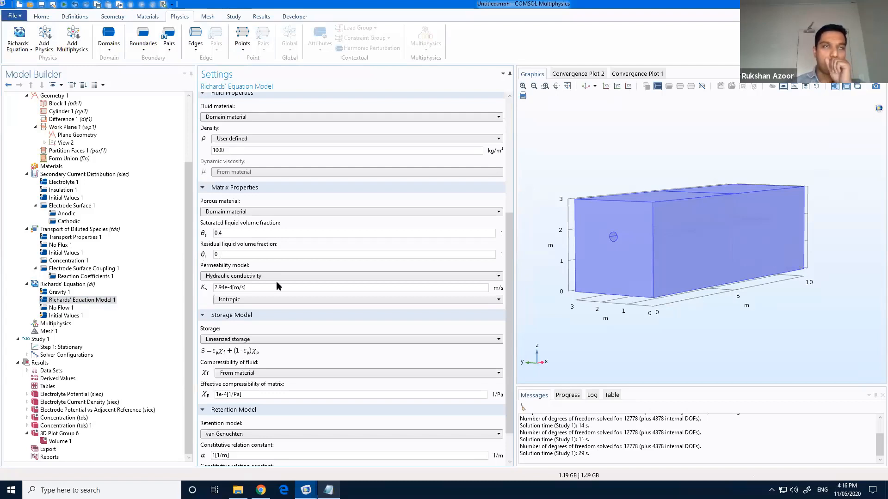
double_click(233, 289)
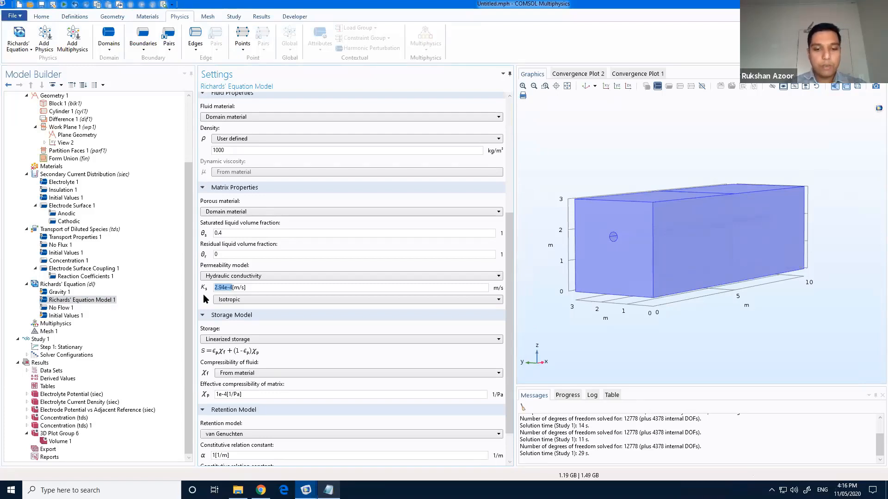
type("5")
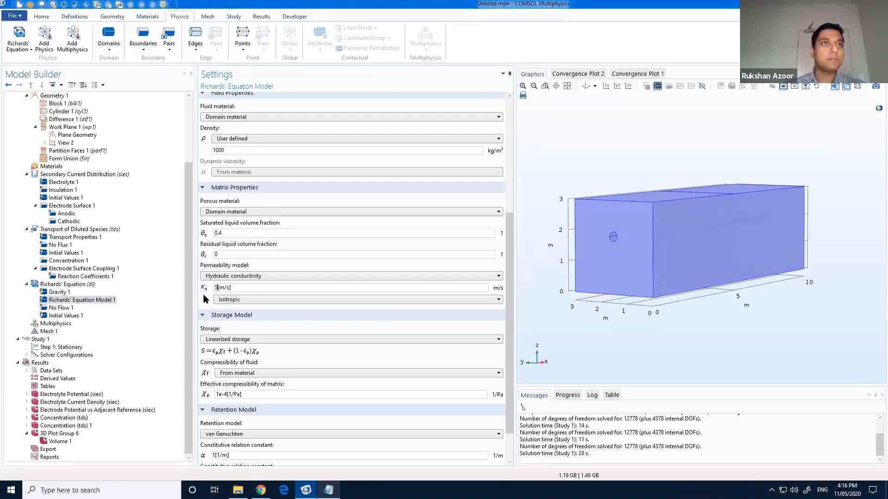
type("e-8")
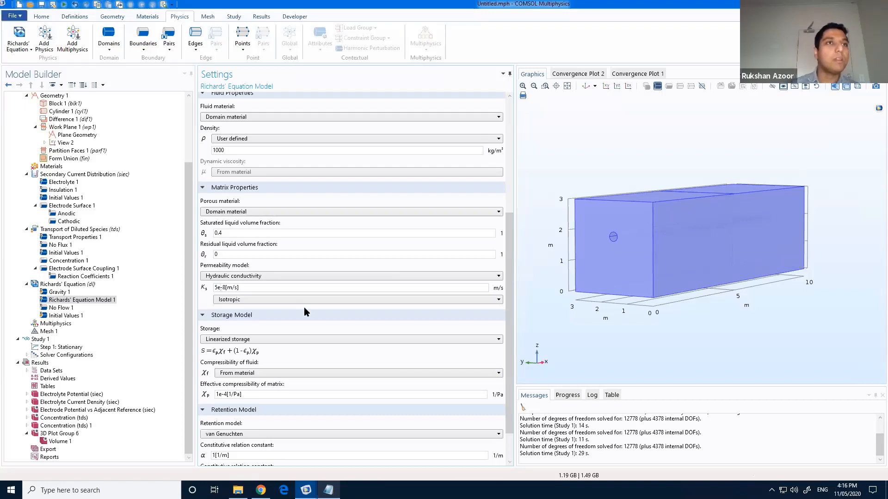
Step: Make the storage model User defined and set the van Genuchten constants from the Equations.txt notes in Notepad: alpha 0.5[1/m] and n 1.4
left_click(260, 342)
left_click(241, 363)
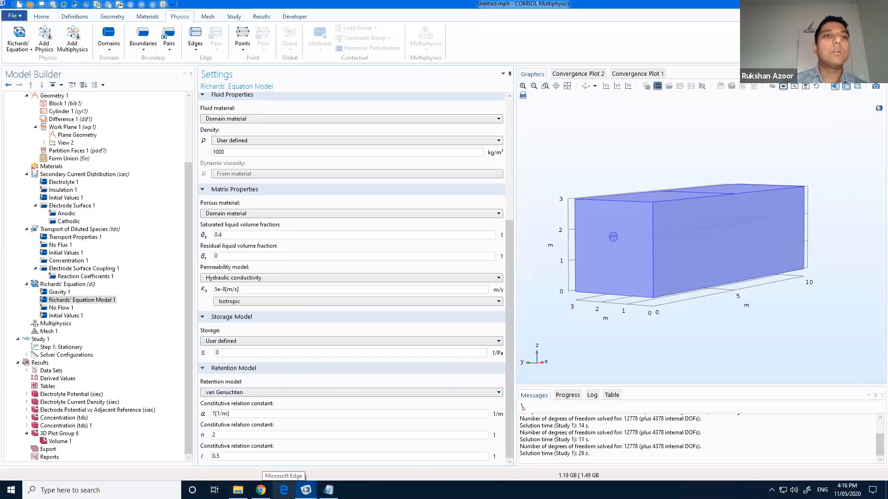
left_click(329, 490)
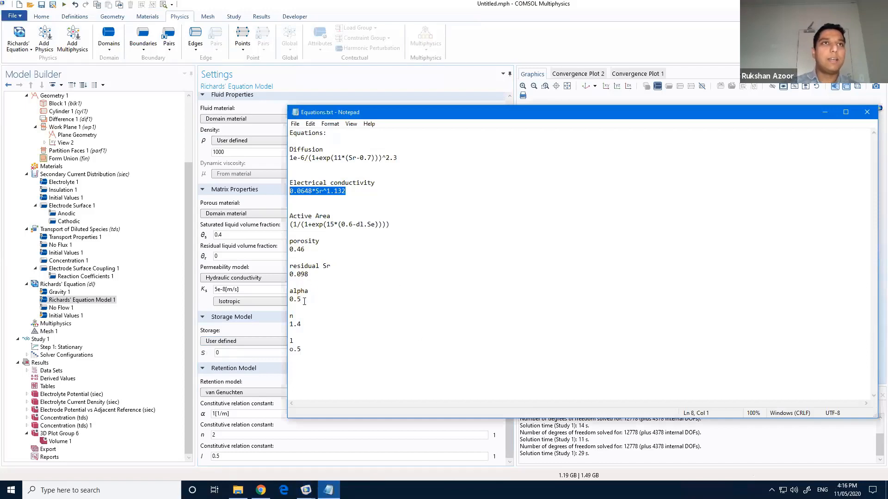
left_click(303, 331)
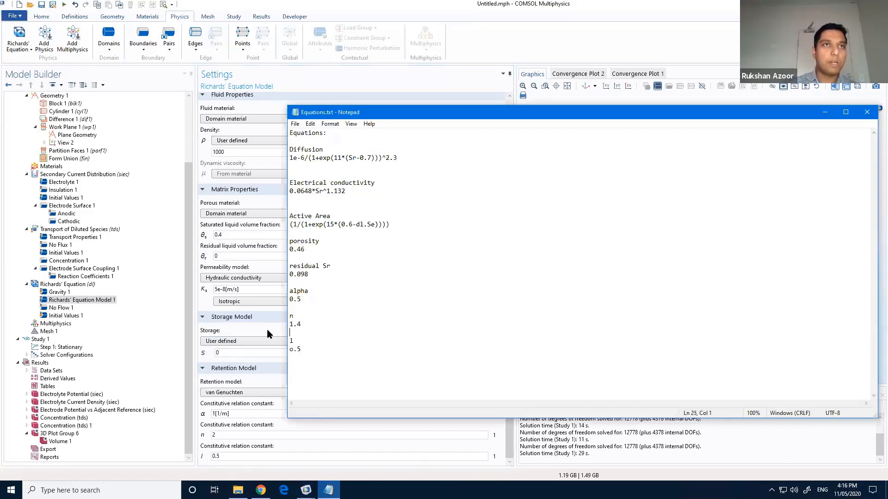
left_click(217, 416)
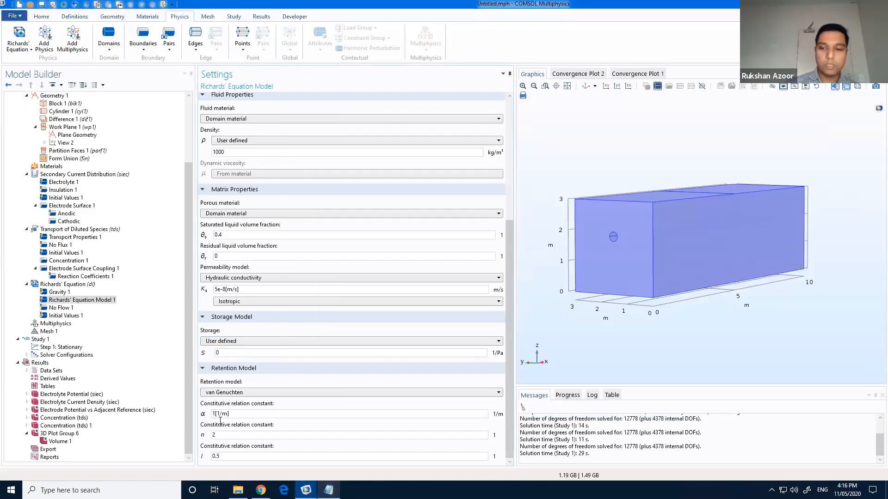
key("BackSpace")
type("0.5")
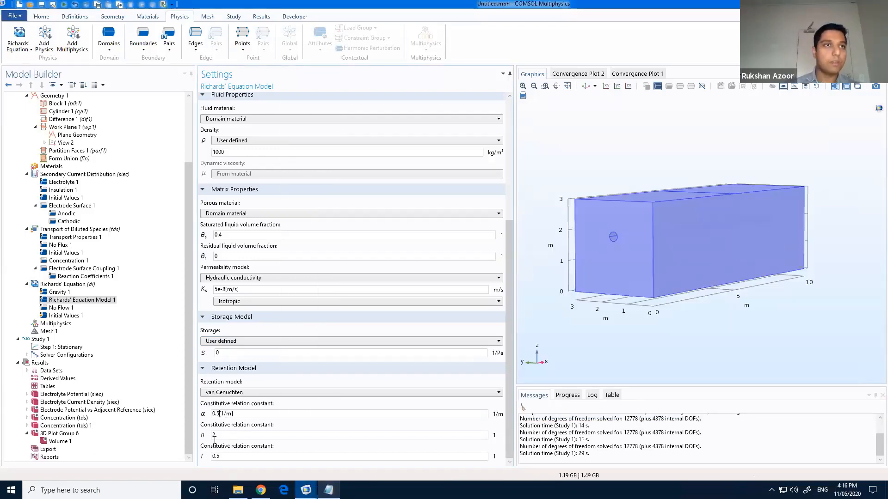
left_click(218, 435)
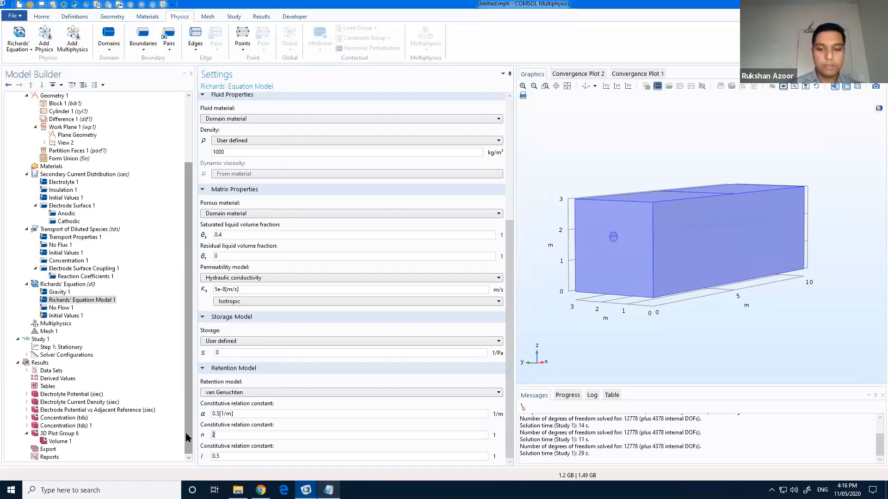
key("BackSpace")
type("1.4")
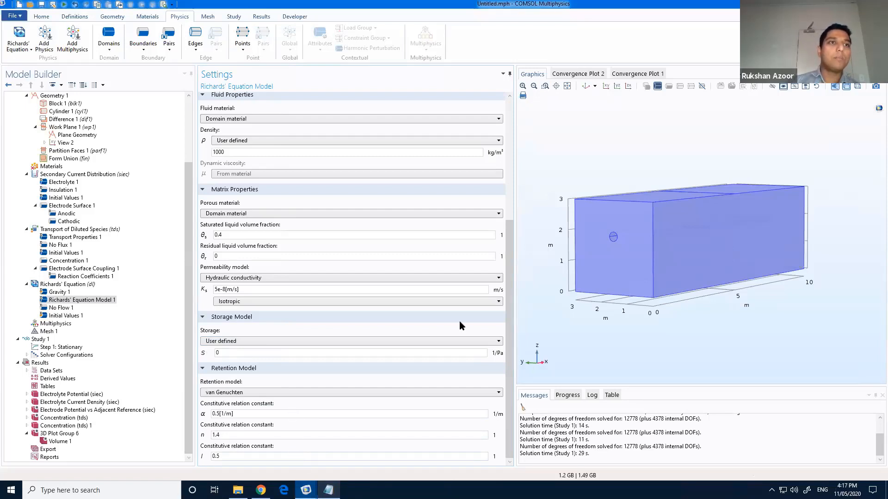
mouse_move(679, 223)
left_mouse_down()
mouse_move(682, 234)
mouse_move(675, 230)
left_mouse_up()
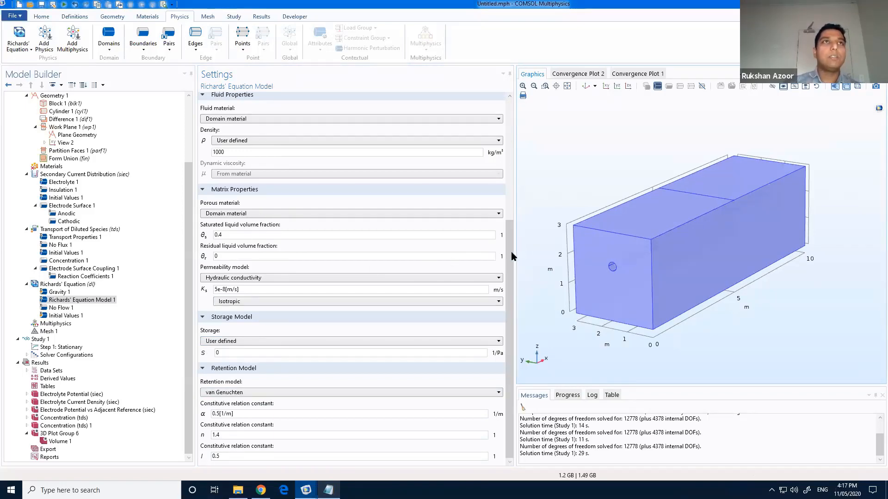
left_click_drag(512, 256, 526, 121)
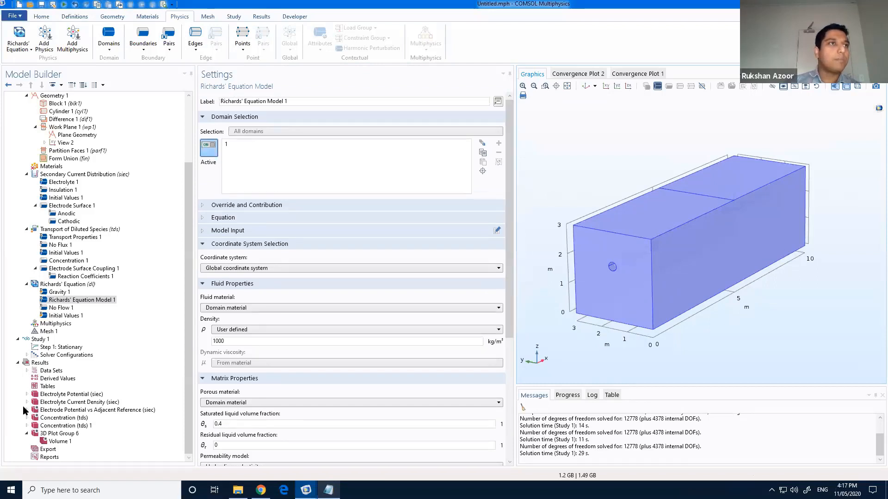
left_click(59, 285)
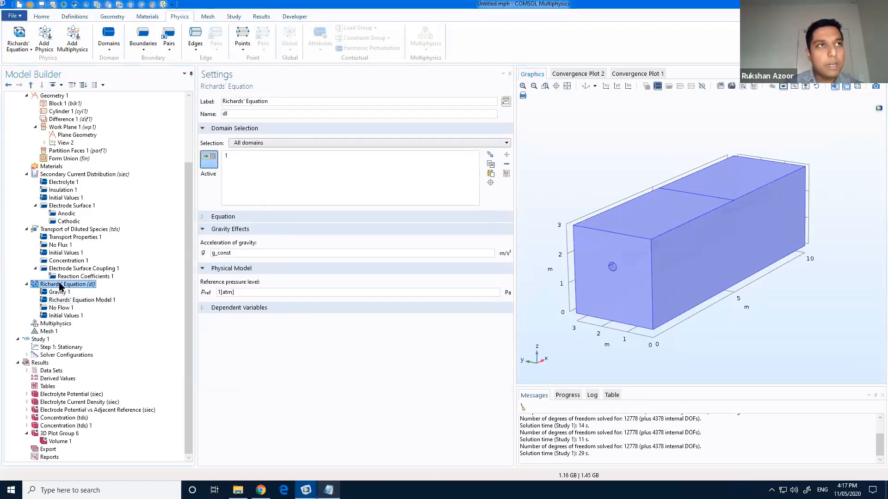
right_click(59, 285)
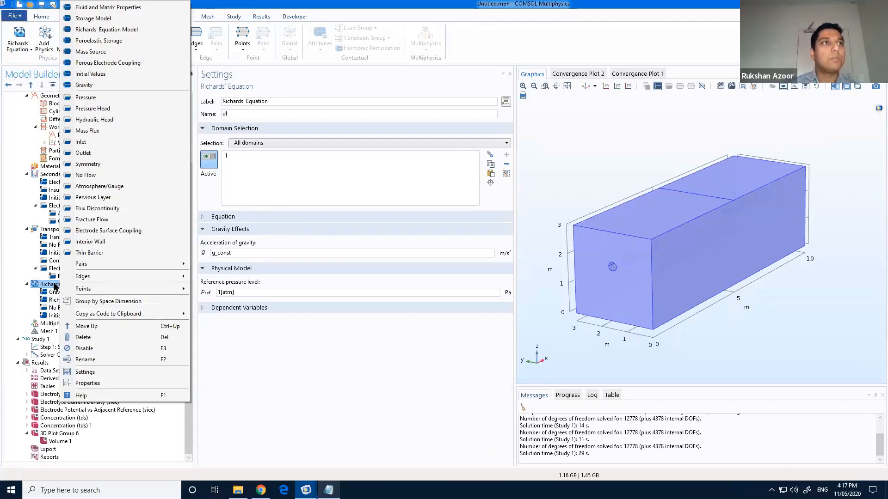
left_click(55, 287)
Step: Replace the Sr entry in the global parameters with a new parameter prhead defined as -10 [m]
scroll(60, 279, "up", 3)
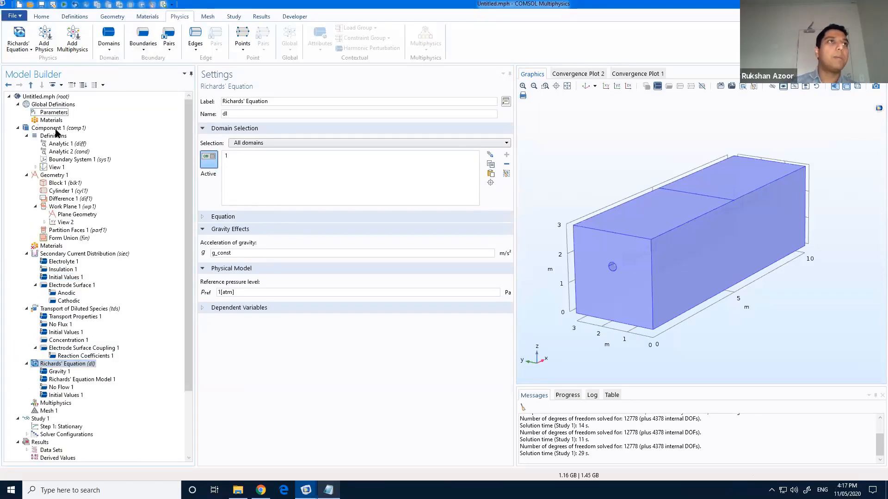
left_click(215, 195)
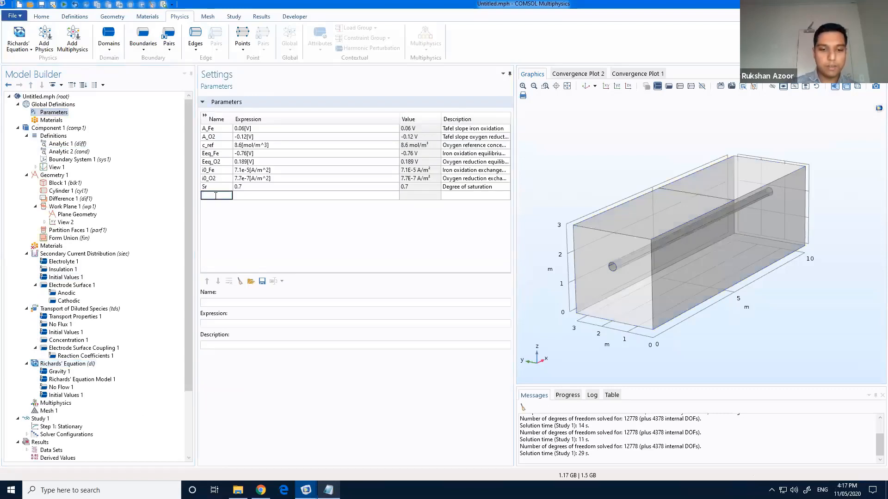
type("prhead")
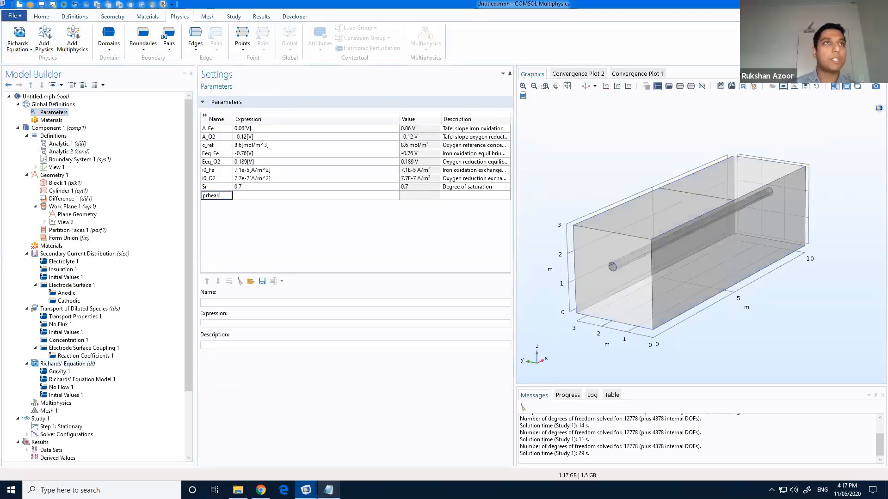
key("Return")
left_click(220, 186)
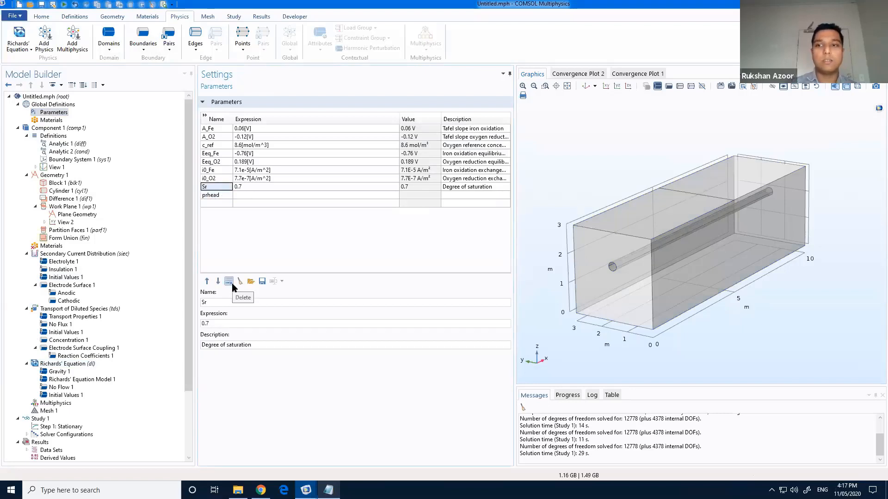
left_click(232, 283)
left_click(247, 187)
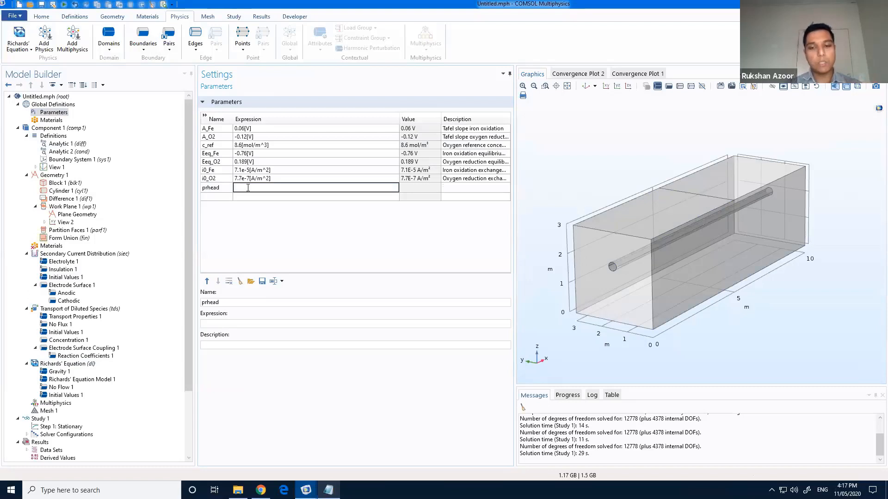
type("0 ")
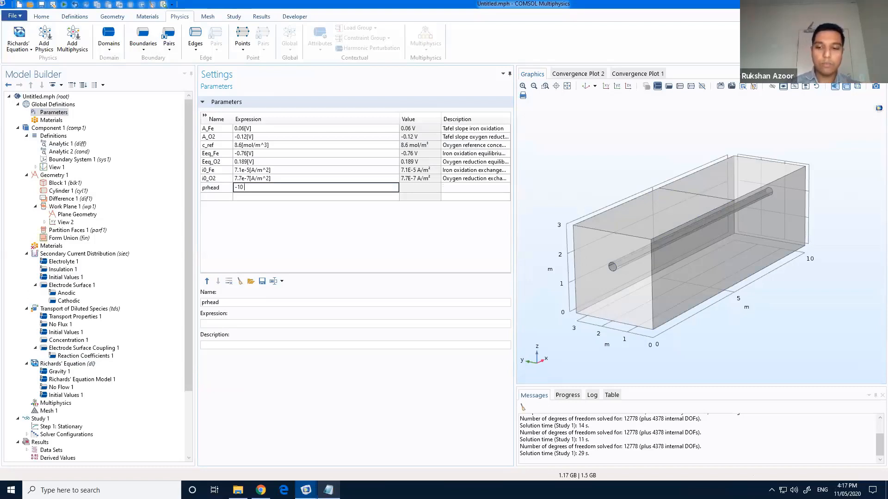
type("[m]")
key("Return")
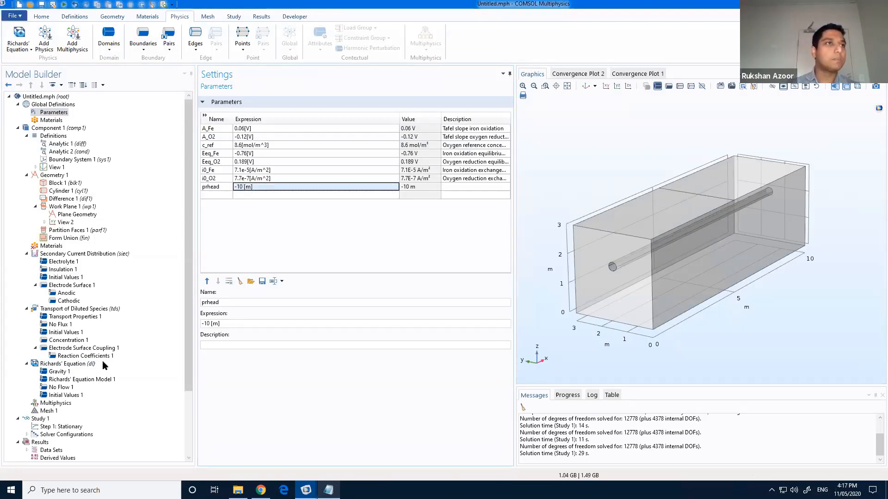
Step: Review the matrix, storage and retention settings of Richards' Equation Model 1
scroll(102, 361, "down", 1)
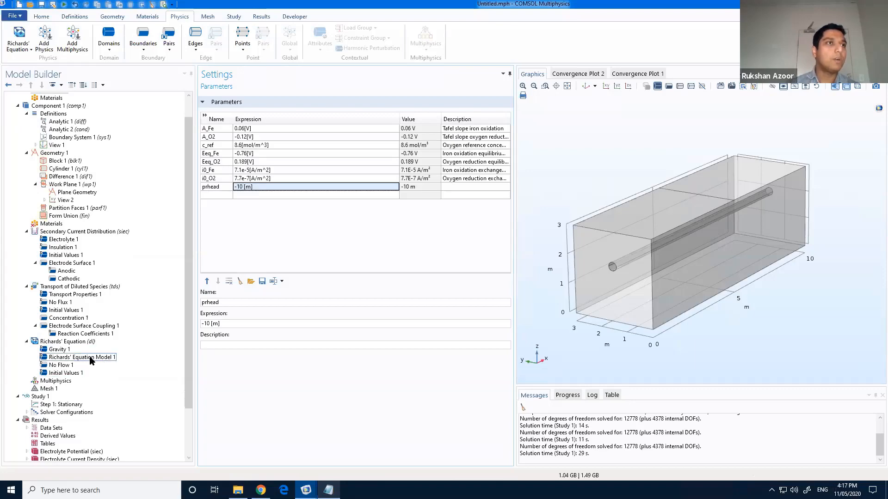
left_click(91, 358)
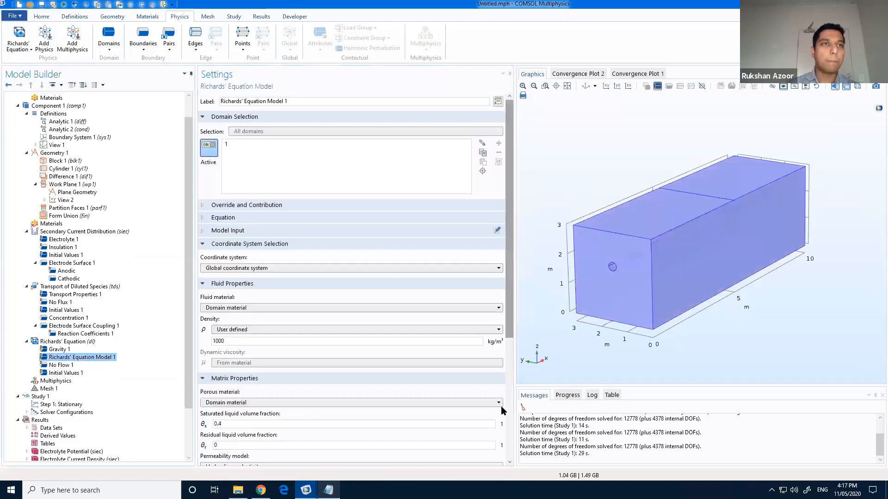
scroll(318, 150, "down", 4)
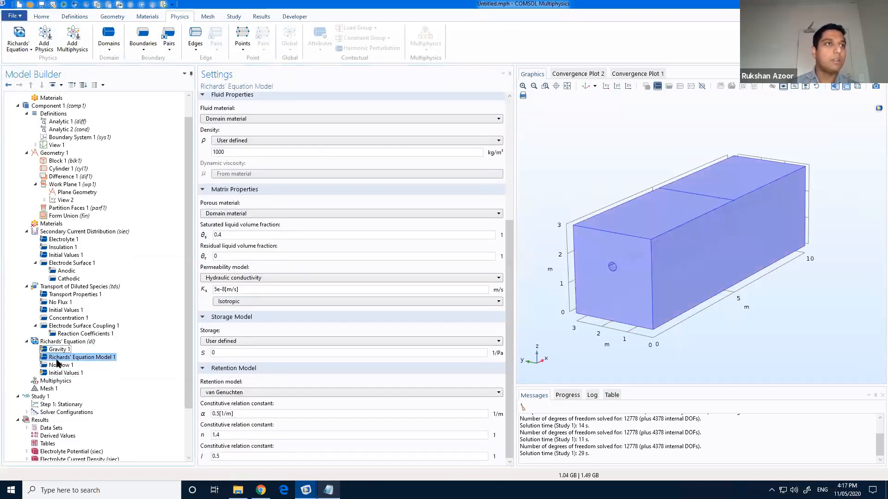
Step: Define the initial values of Richards' Equation by pressure head and set it to the parameter prhead
left_click(65, 373)
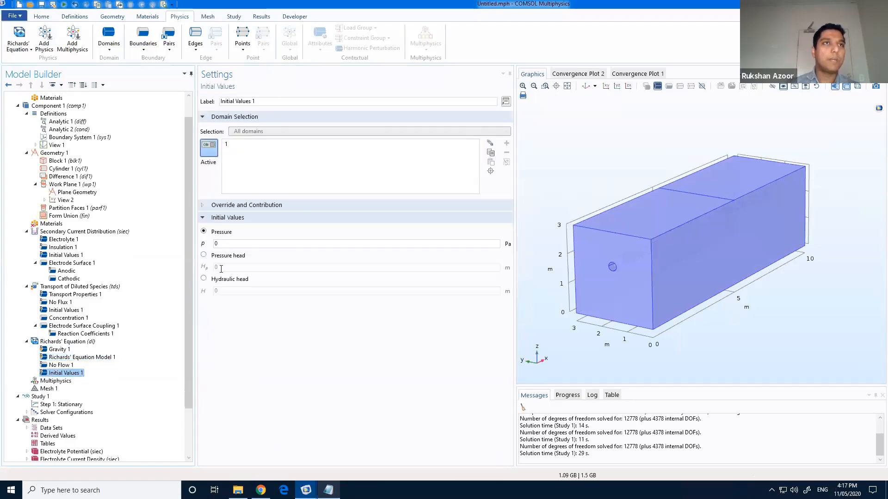
left_click(221, 267)
type("prhead")
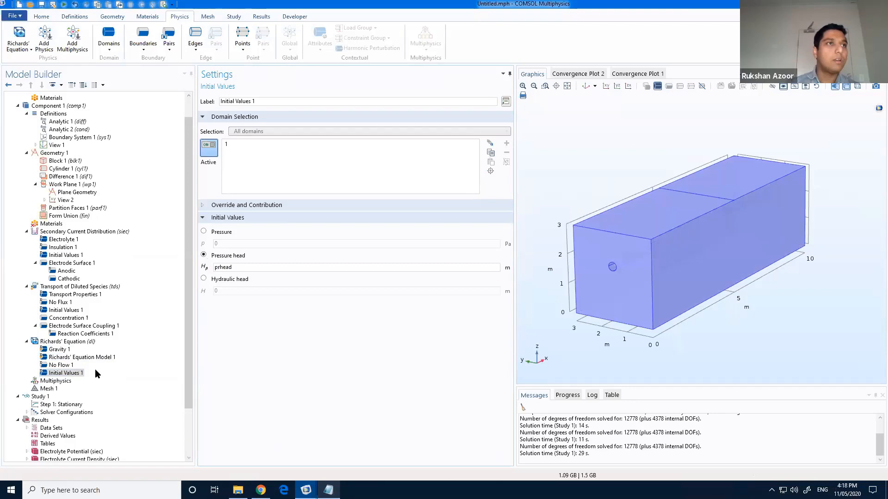
Step: Add a Pressure Head boundary condition to Richards' Equation and assign it to the block's two top faces, boundaries 4 and 10
left_click(69, 341)
right_click(68, 341)
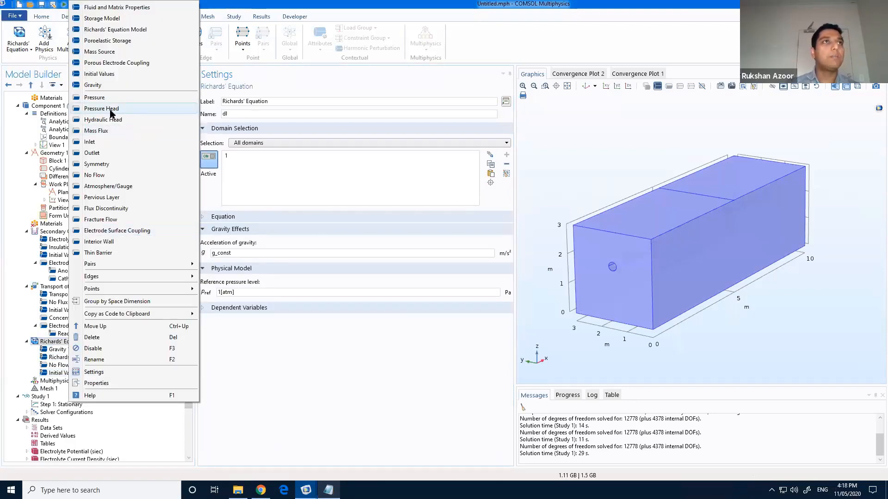
left_click(101, 109)
left_click_drag(653, 290, 593, 247)
left_click_drag(755, 273, 637, 180)
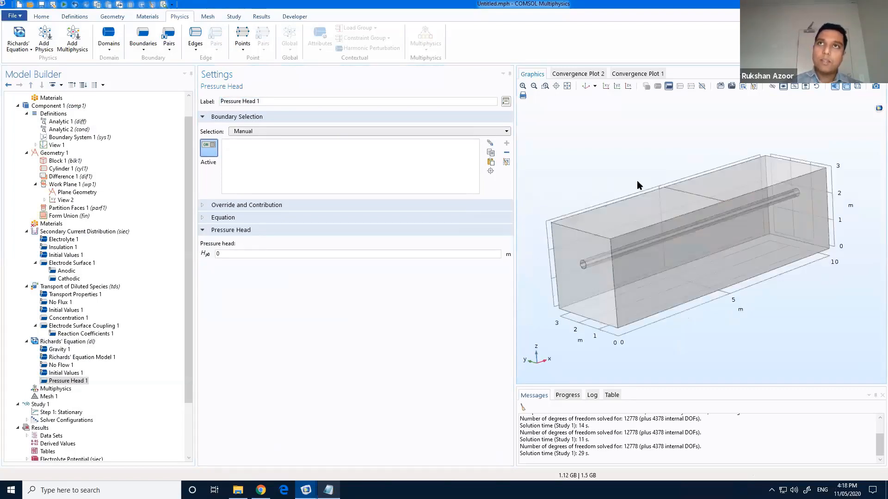
left_click_drag(771, 275, 776, 267)
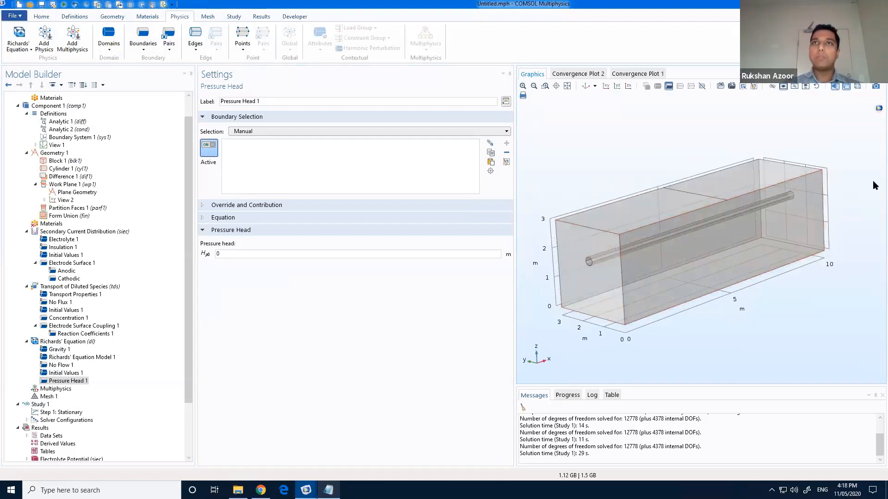
left_click(767, 176)
left_click(636, 220)
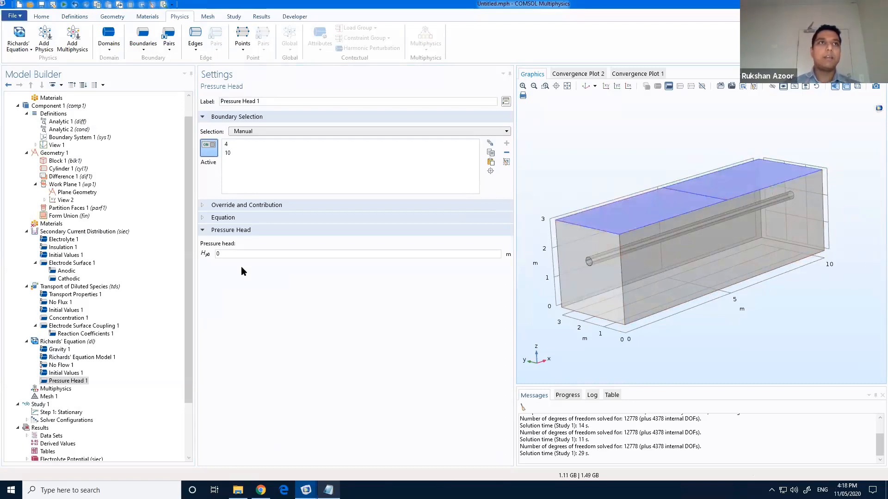
Step: Set the pressure head on the block's top boundaries to prhead
left_click_drag(714, 306, 727, 231)
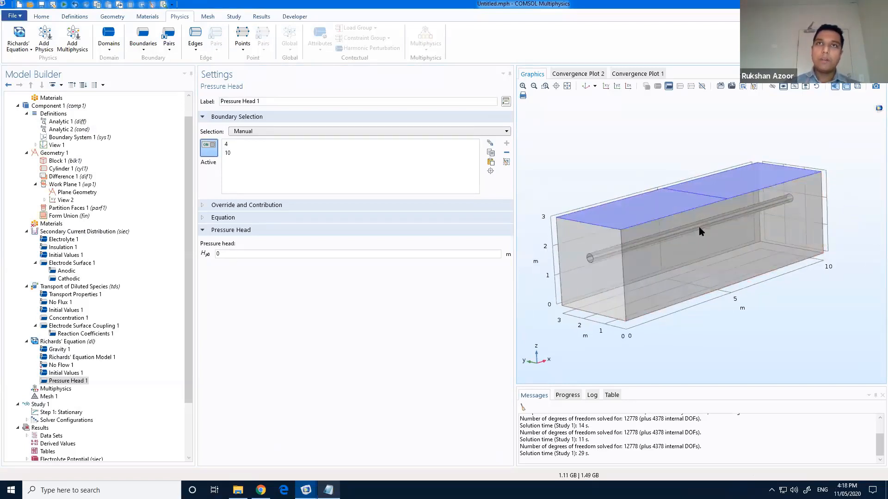
left_click_drag(757, 277, 767, 270)
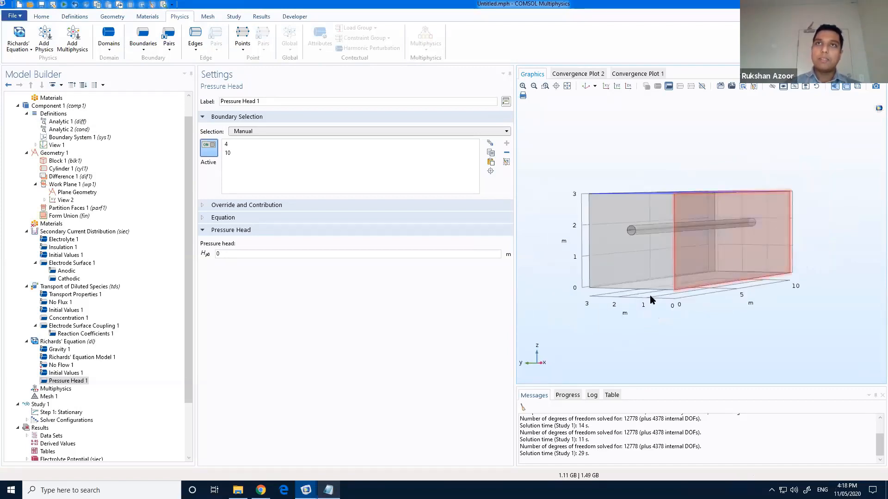
left_click_drag(652, 301, 646, 305)
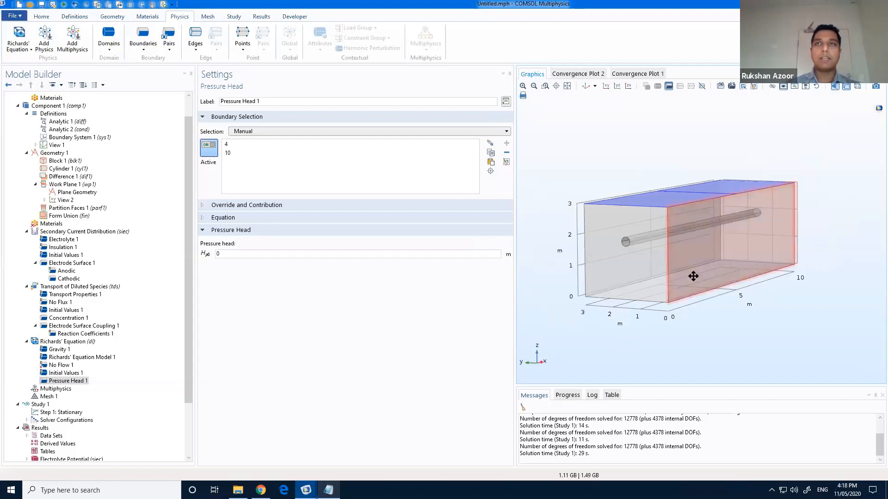
left_click_drag(689, 277, 711, 263)
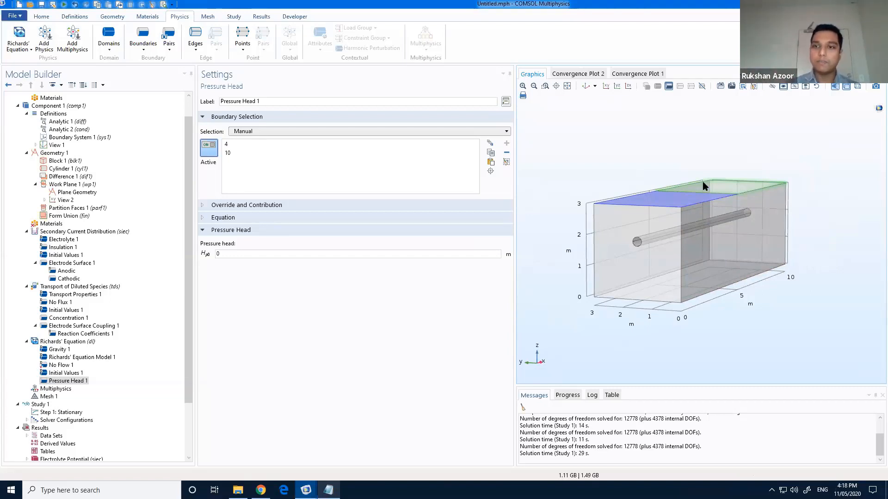
left_click_drag(698, 266, 693, 270)
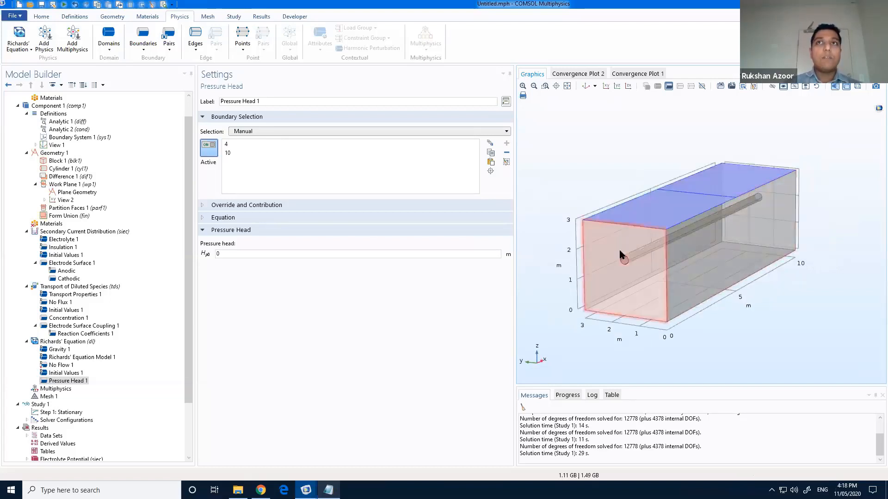
left_click_drag(620, 252, 620, 241)
left_click(218, 253)
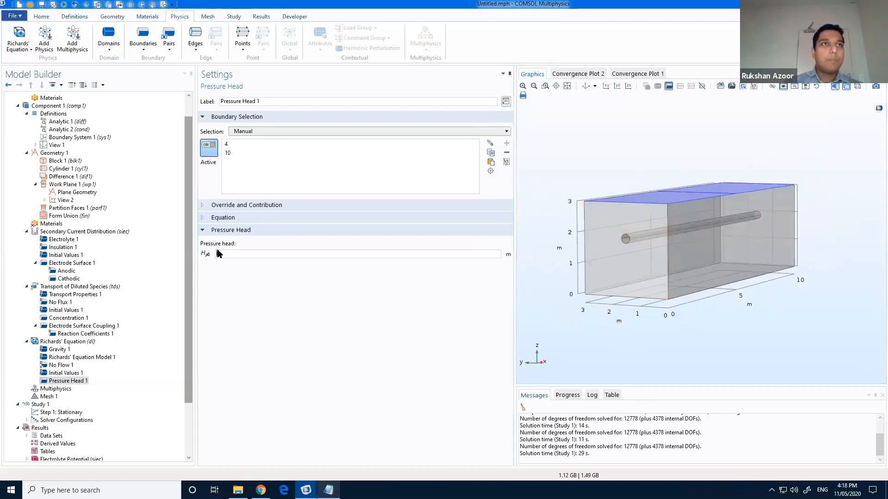
type("prhead")
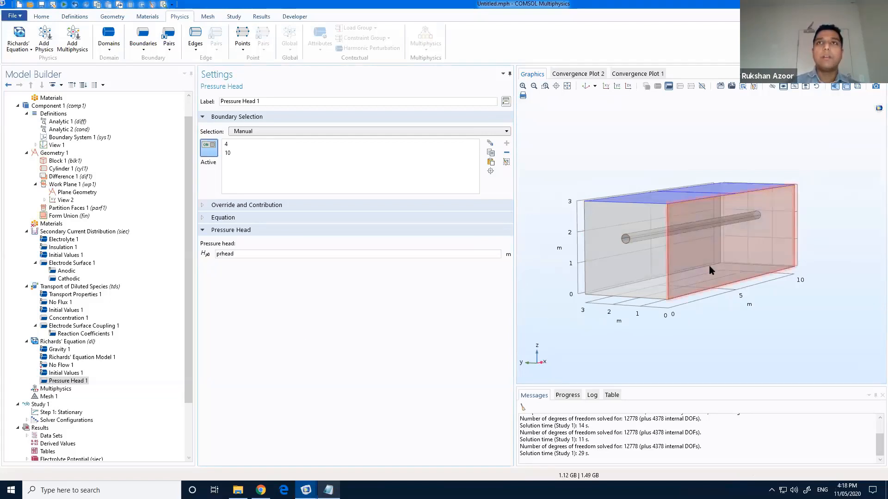
left_click_drag(710, 266, 737, 266)
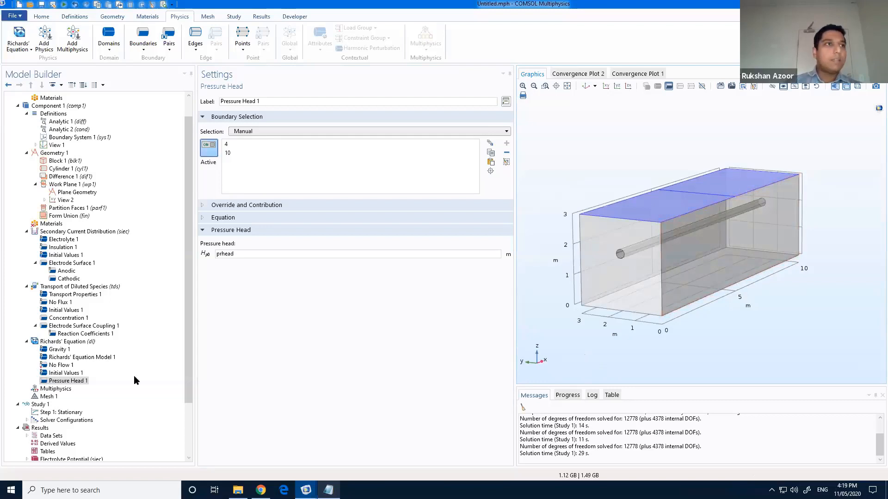
Step: Review the Richards' Equation Model 1 settings and the Richards' Equation interface alongside the current distribution and species transport interfaces
left_click(58, 358)
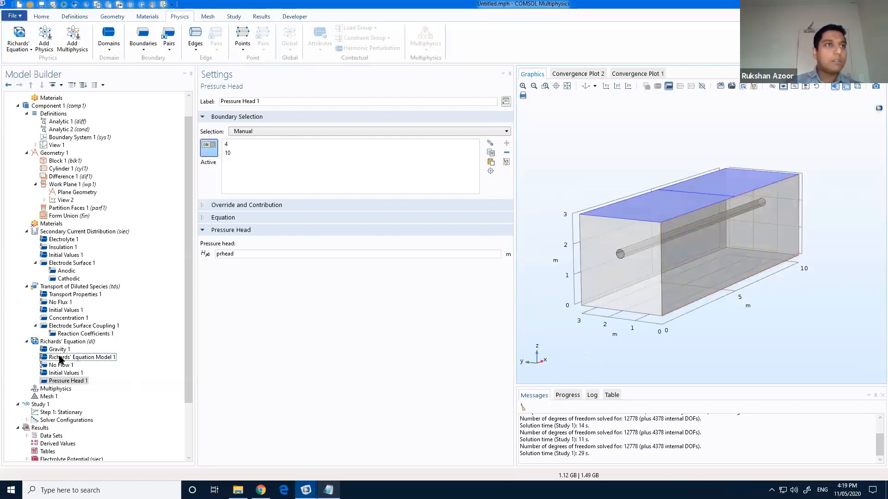
left_click_drag(510, 299, 511, 254)
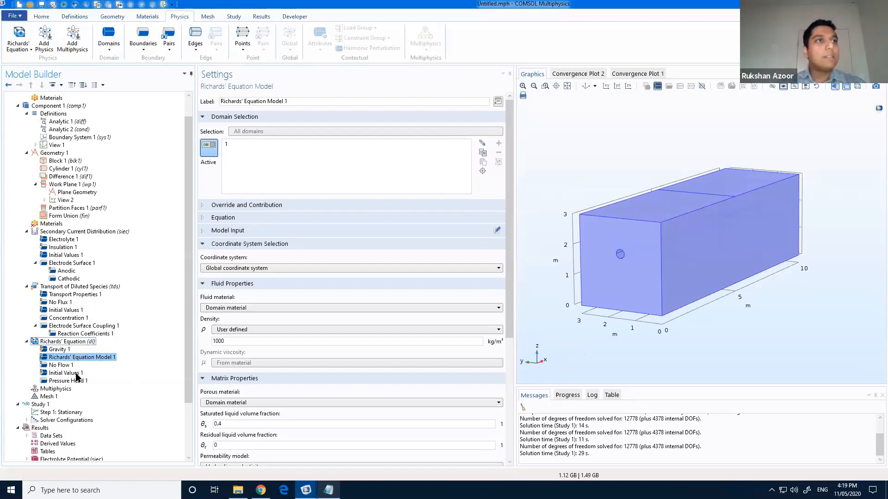
left_click(66, 342)
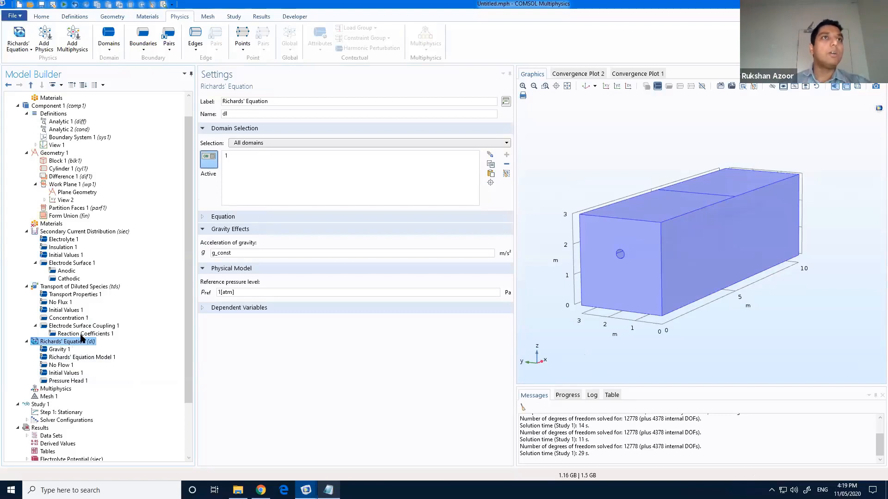
left_click(89, 234)
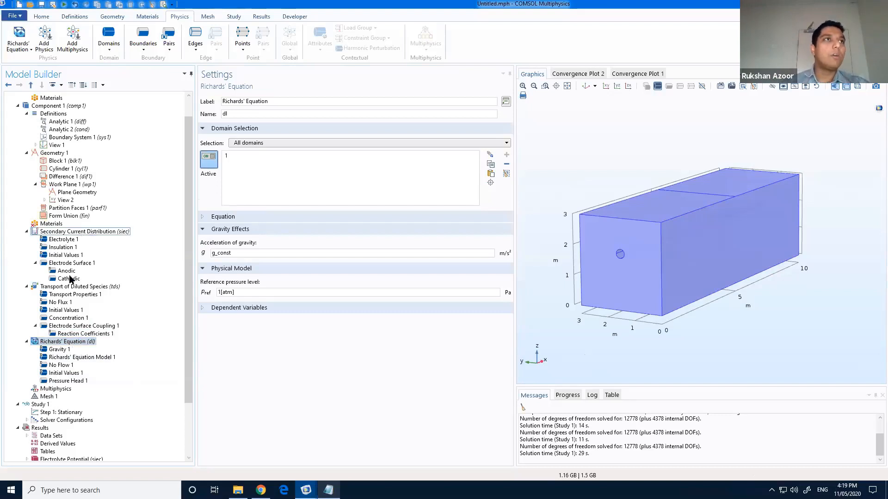
left_click(73, 287)
left_click(67, 342)
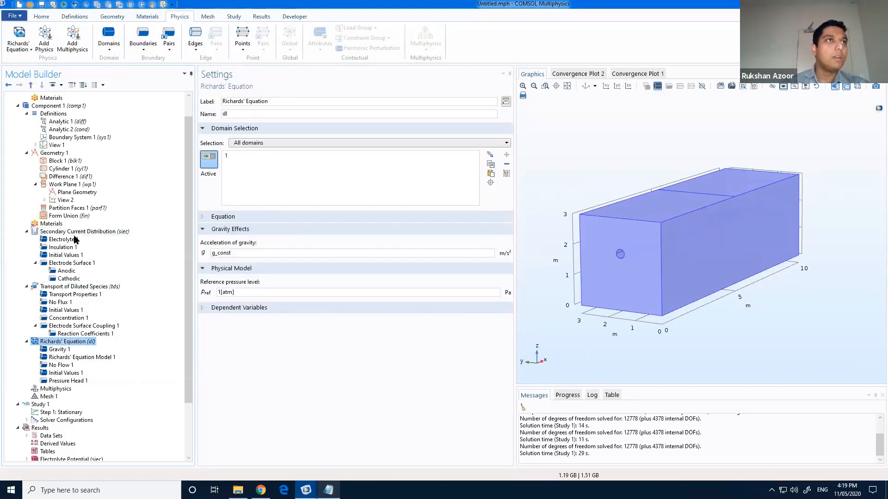
Step: Examine the governing equations of Electrolyte 1 and Transport Properties 1, including how their coefficients depend on saturation
left_click(63, 239)
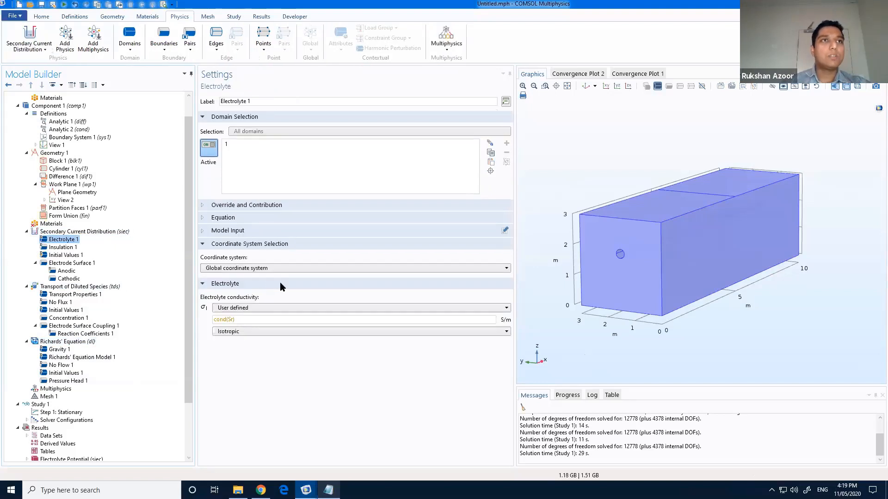
left_click(204, 219)
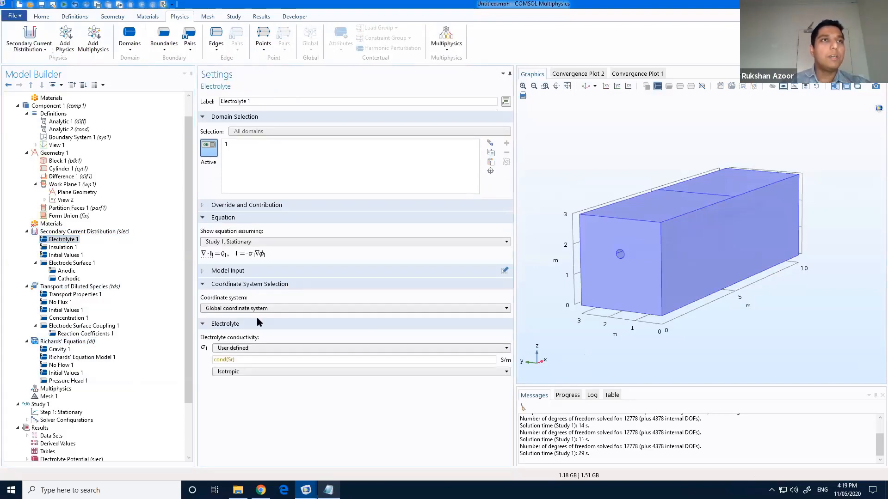
left_click(203, 219)
left_click(203, 219)
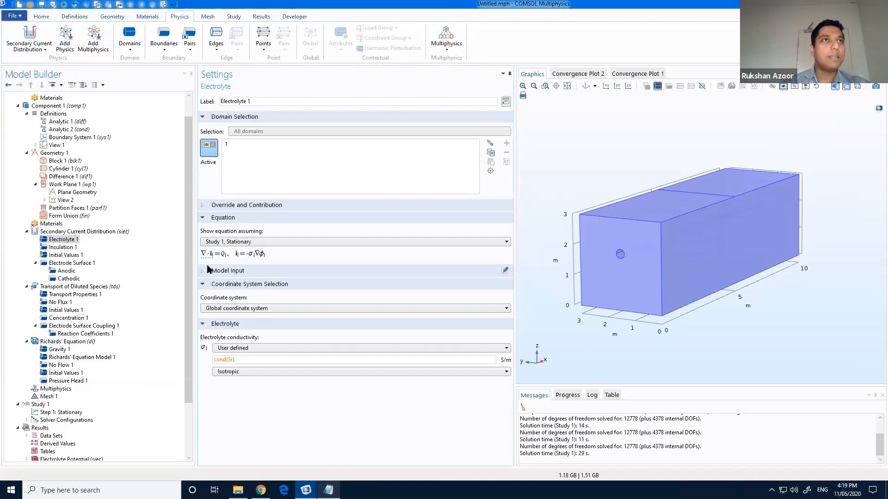
left_click(69, 232)
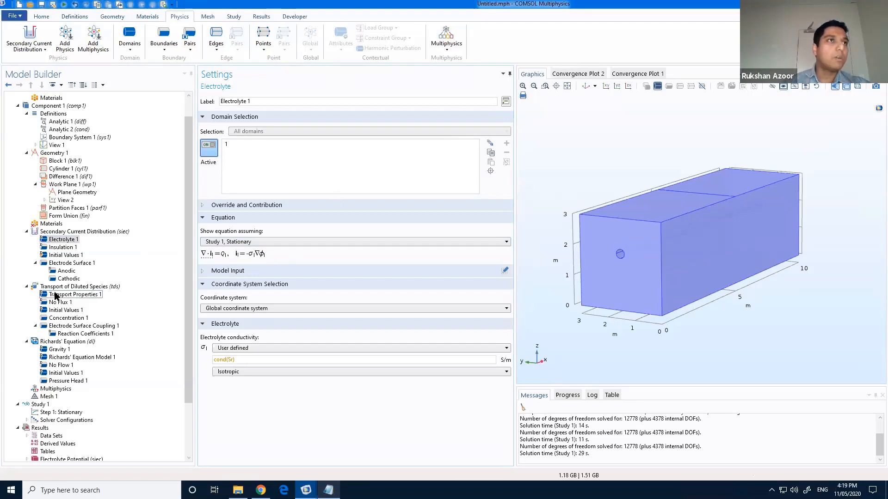
left_click(69, 294)
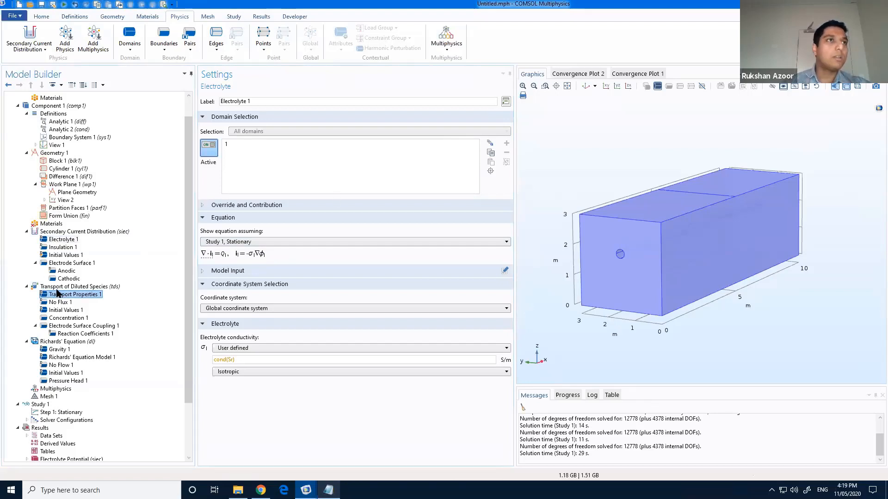
left_click(212, 218)
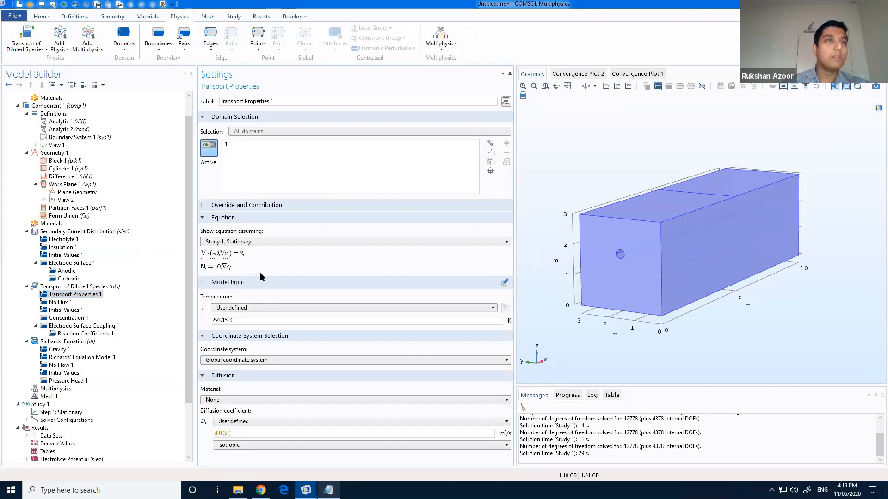
Step: Examine the Gravity 1 settings, the governing equation of Richards' Equation Model 1 and the interface's name
scroll(74, 310, "down", 2)
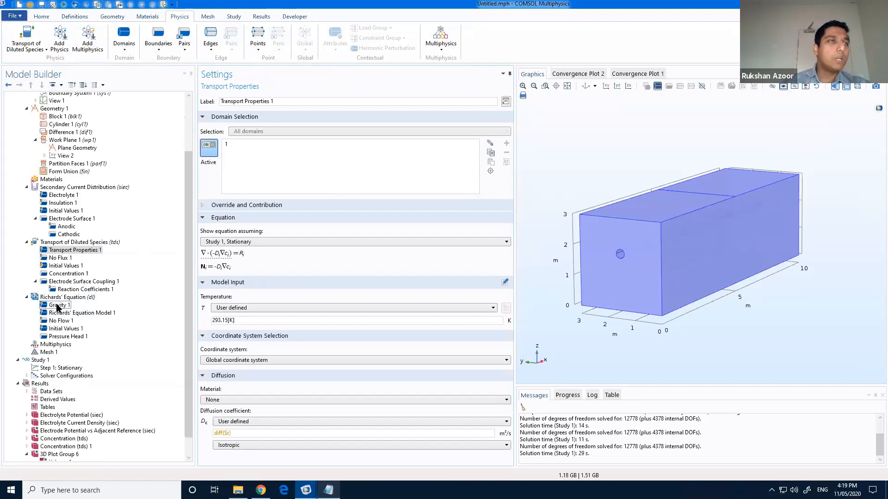
left_click(62, 307)
left_click(65, 315)
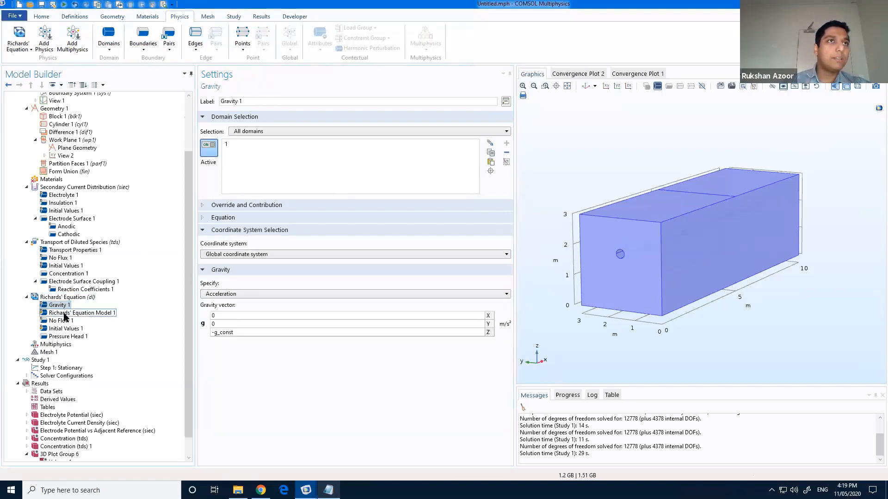
left_click(204, 218)
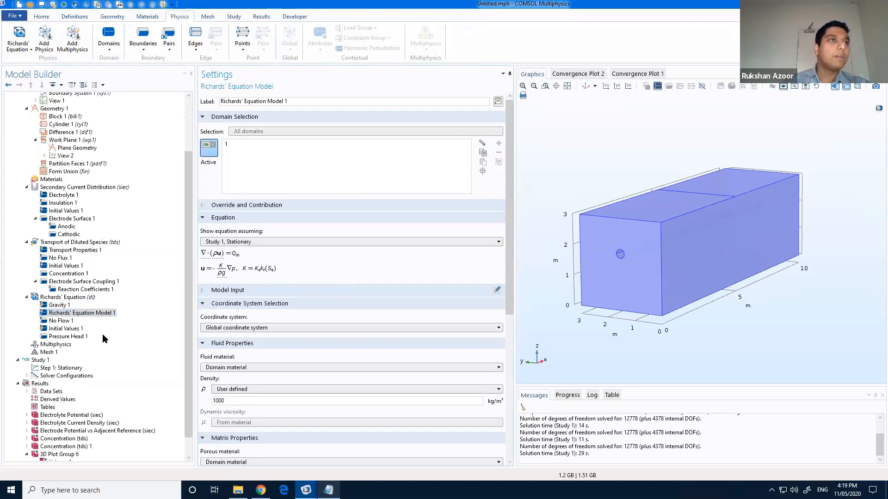
scroll(92, 278, "down", 1)
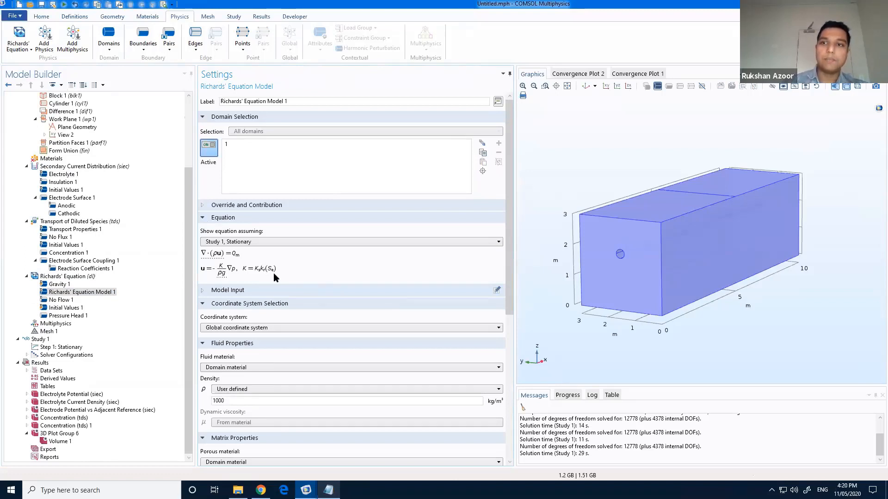
left_click(77, 278)
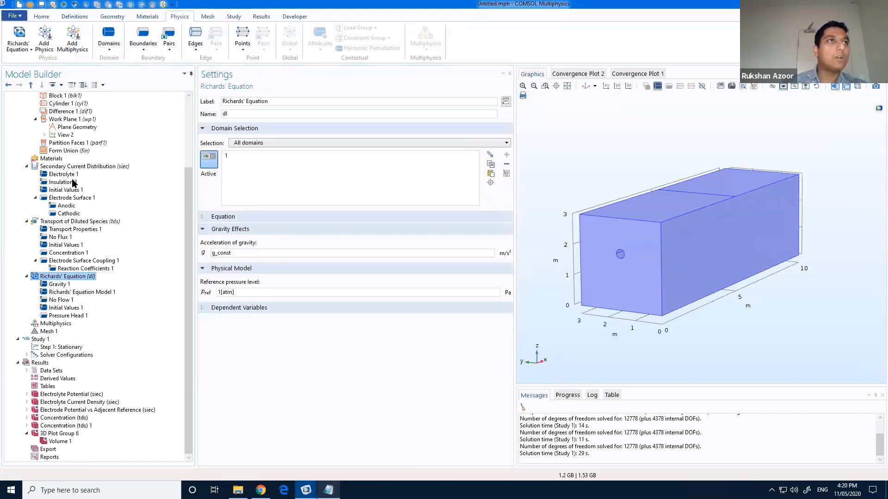
Step: Set the Electrolyte 1 conductivity to cond(dl.Se) and the Transport Properties 1 diffusion coefficient to diff(dl.Se)
left_click(64, 175)
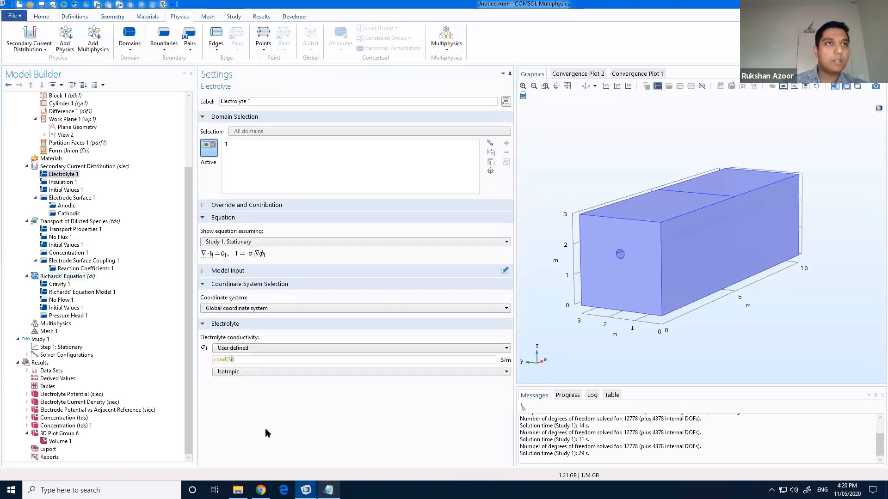
key("shift+Left")
type("d")
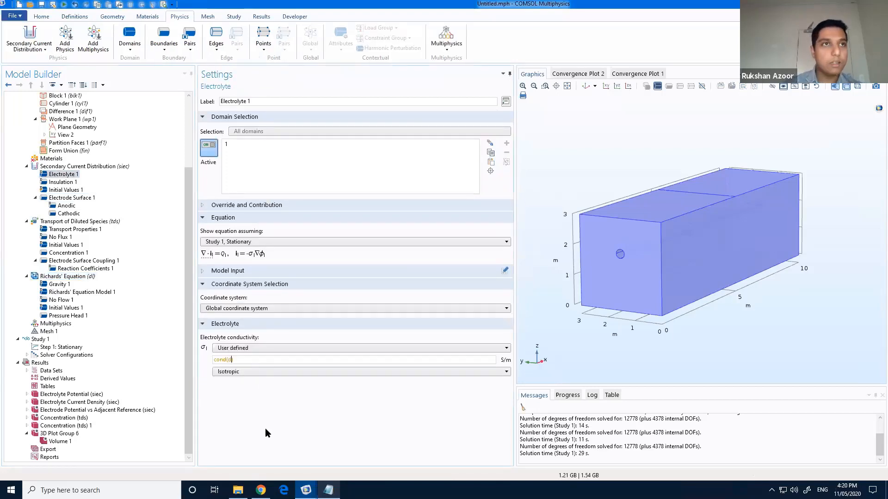
type("l.Se")
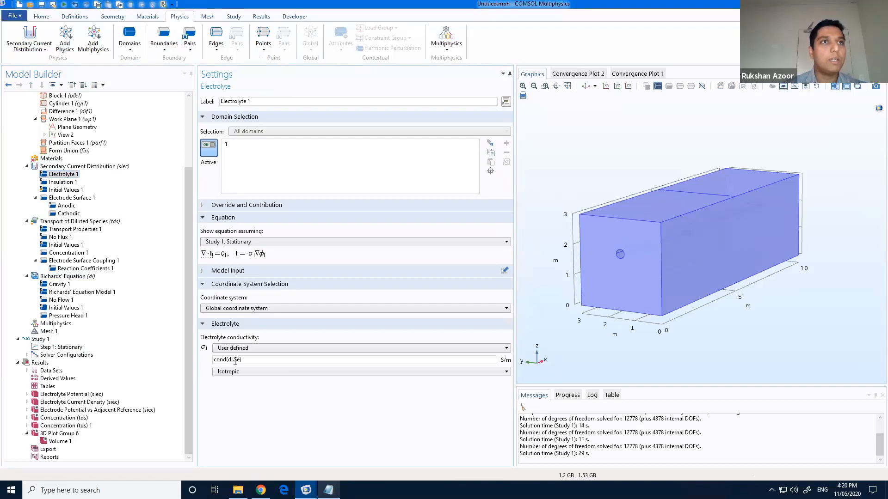
left_click(71, 229)
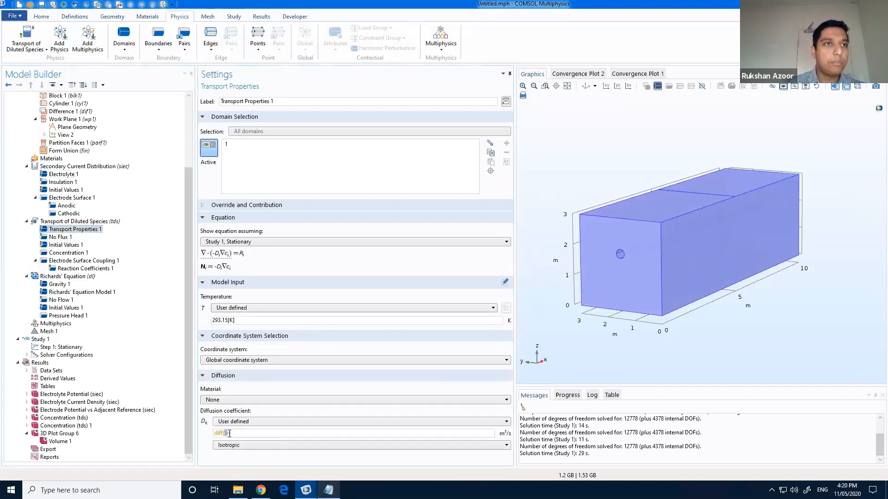
type("dl.Se")
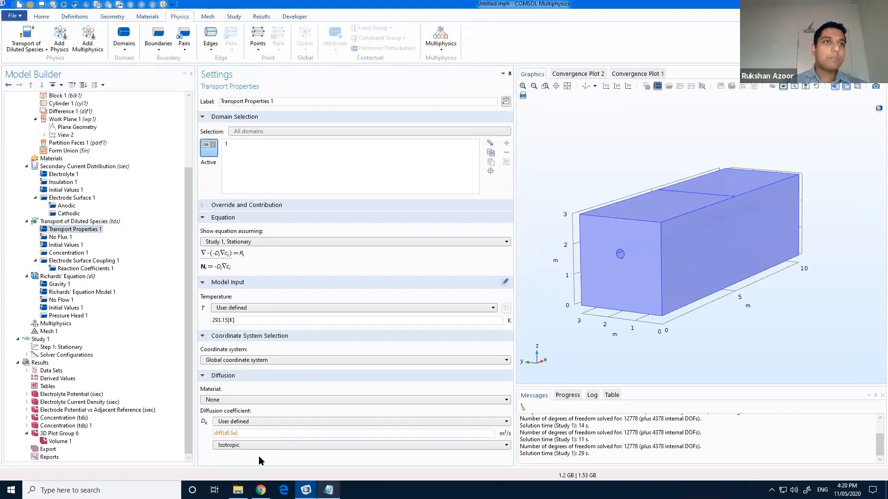
Step: Copy the Active Area expression (1/(1+exp(15*(0.6-dl.Se)))) from the Equations.txt notes in Notepad for use in the Anodic reaction
left_click(259, 457)
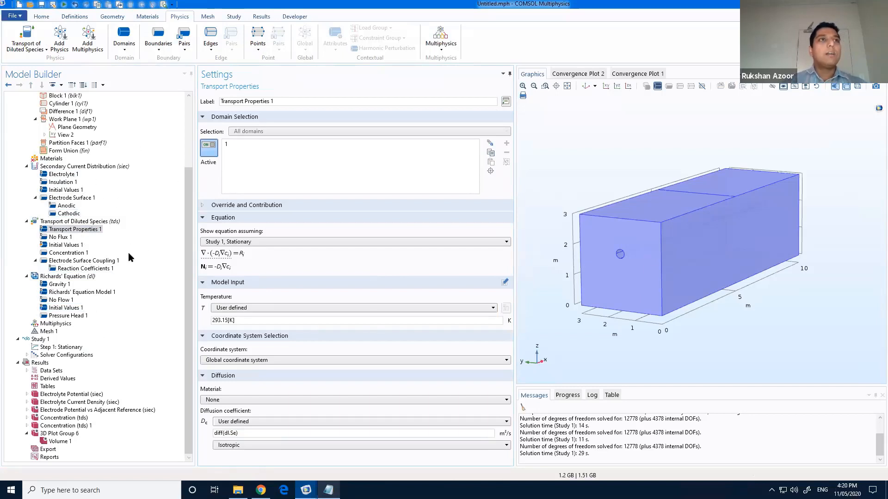
left_click(67, 205)
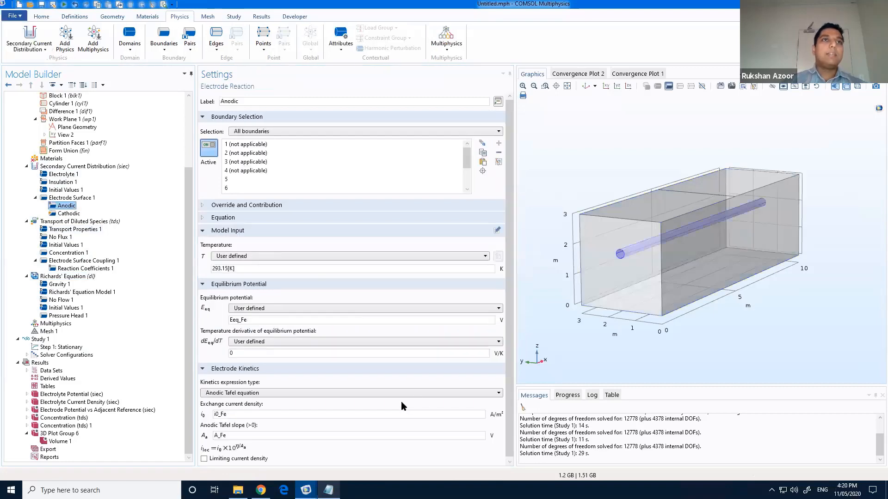
key("alt+Tab")
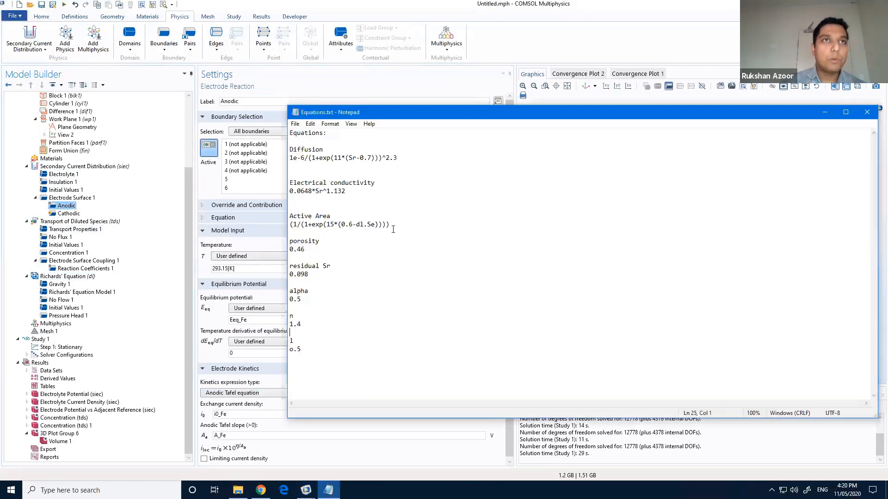
left_click_drag(391, 225, 278, 228)
key("ctrl+c")
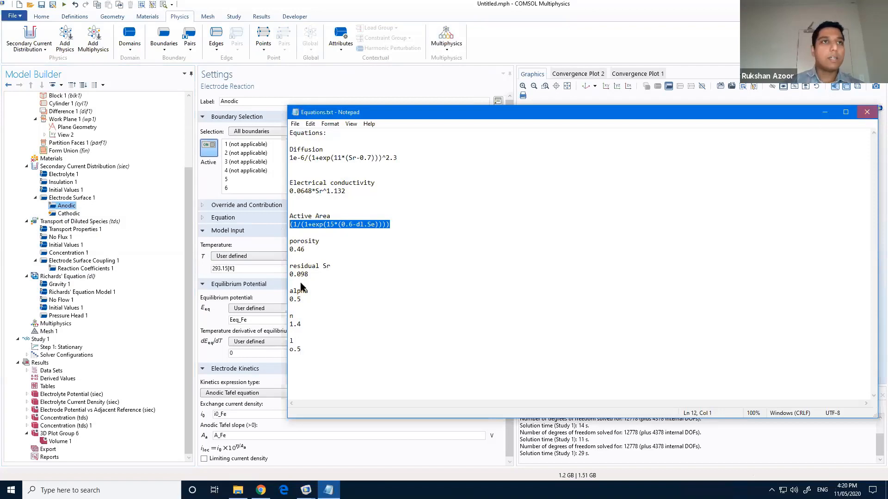
key("alt+F4")
Step: Set the Anodic exchange current density to (1/(1+exp(15*(0.6-dl.Se))))*i0_Fe and enable the limiting current density option
left_click(216, 414)
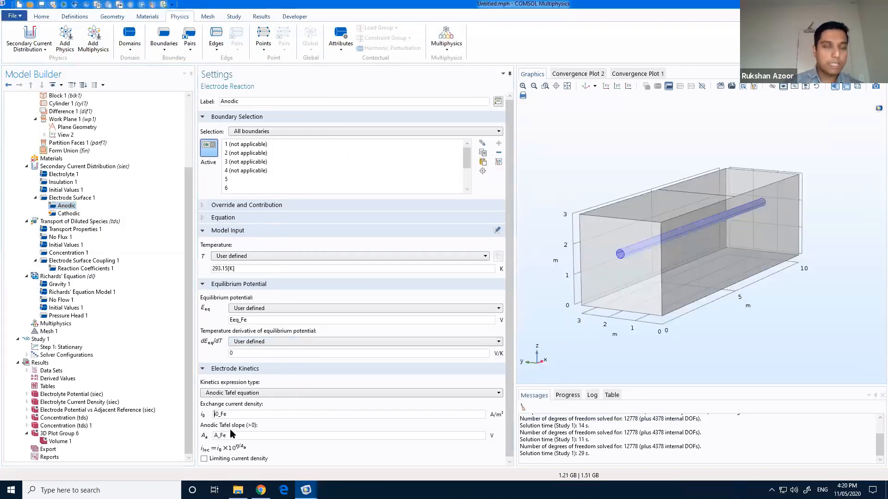
key("ctrl+v")
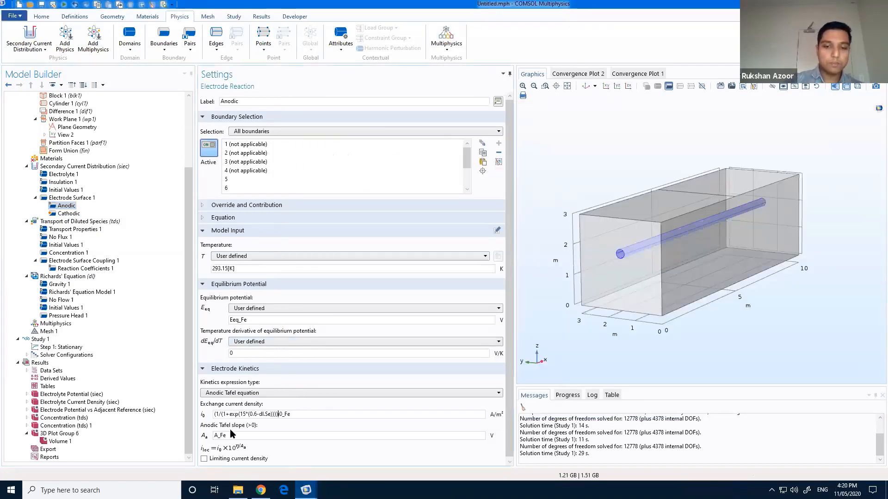
type("*")
left_click(305, 456)
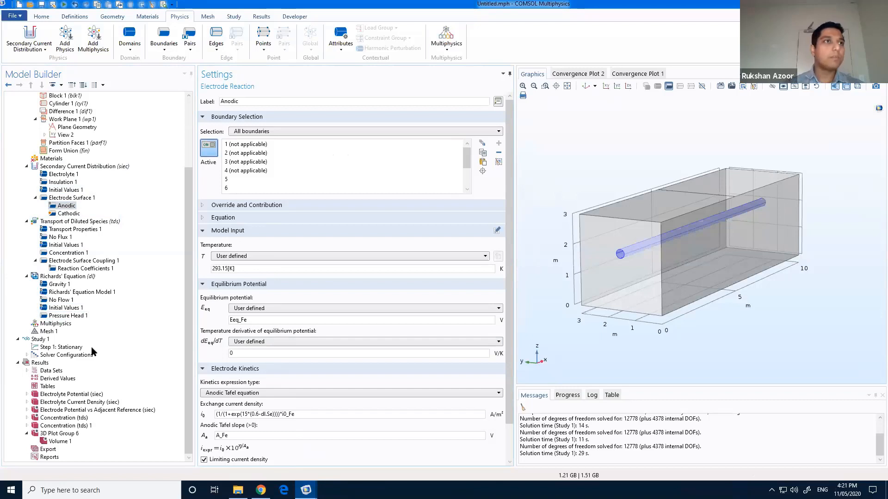
Step: Try to compute the stationary study with the auxiliary sweep still enabled
left_click(61, 347)
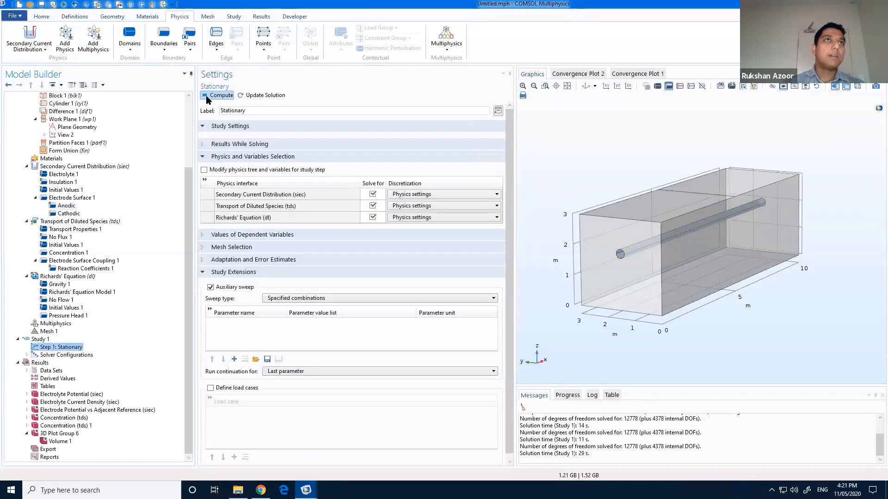
left_click(207, 94)
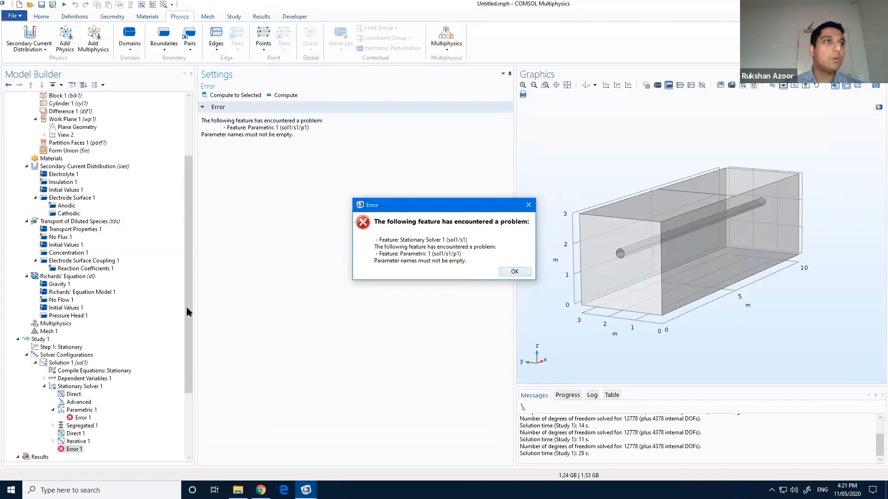
key("Return")
Step: Disable the auxiliary sweep in Step 1: Stationary and compute the study again
left_click(61, 347)
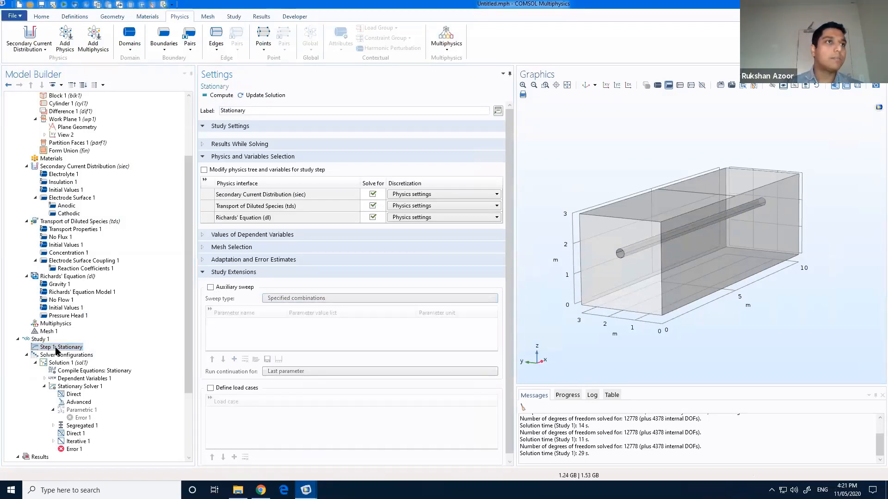
left_click(221, 95)
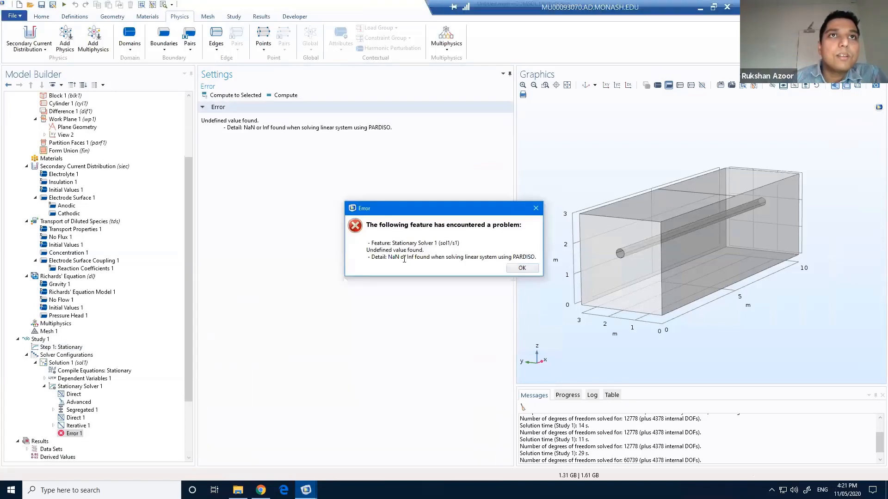
left_click(515, 272)
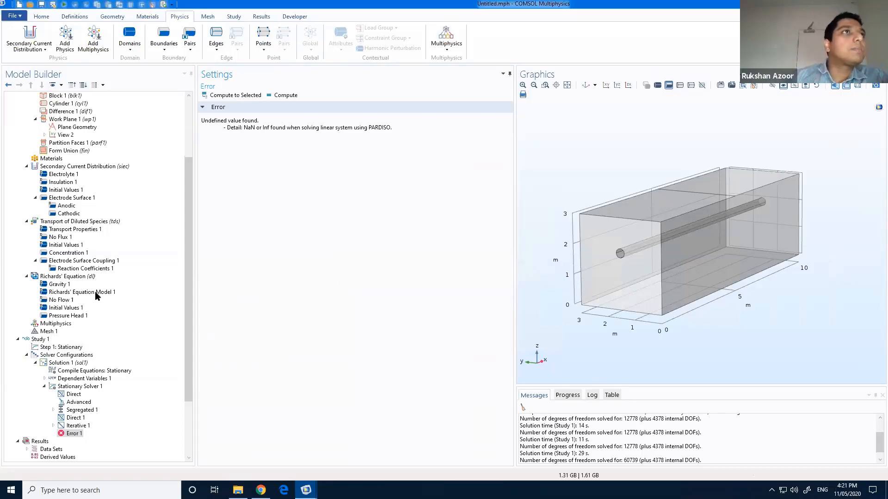
Step: Review the Richards' Equation Model 1 fluid, matrix, storage and retention settings for a possible cause of the solver error
scroll(107, 291, "up", 4)
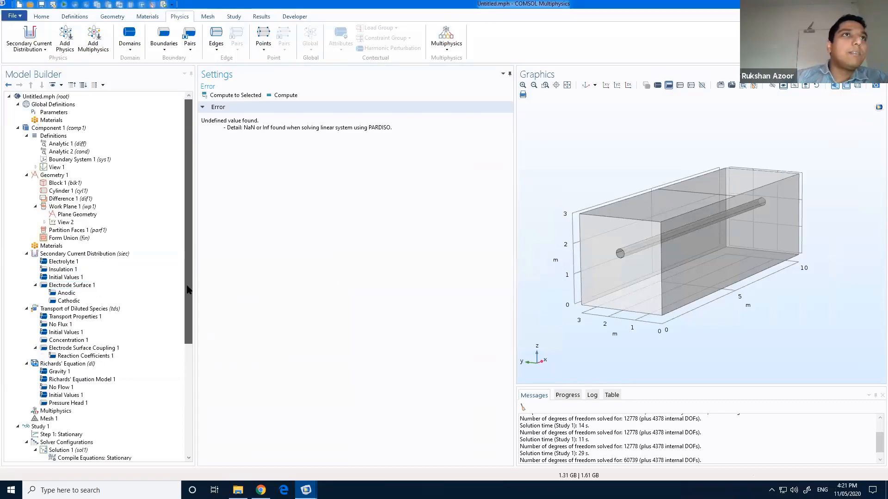
scroll(188, 290, "down", 7)
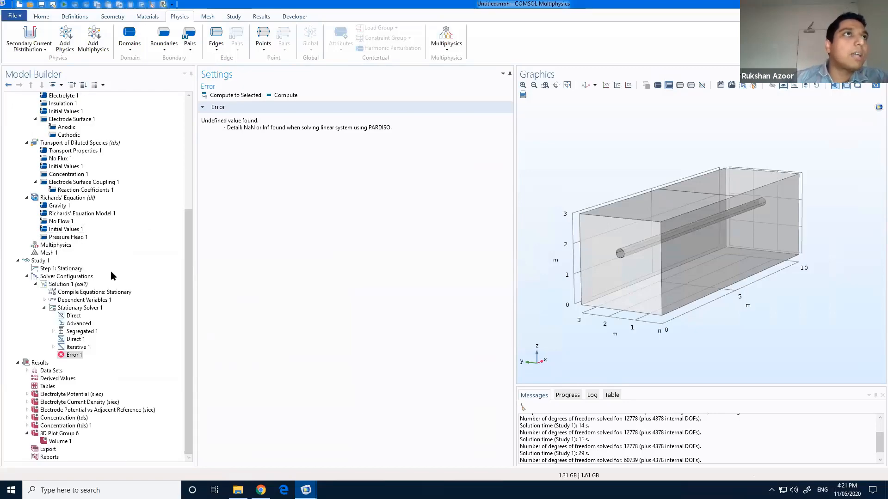
scroll(110, 271, "up", 4)
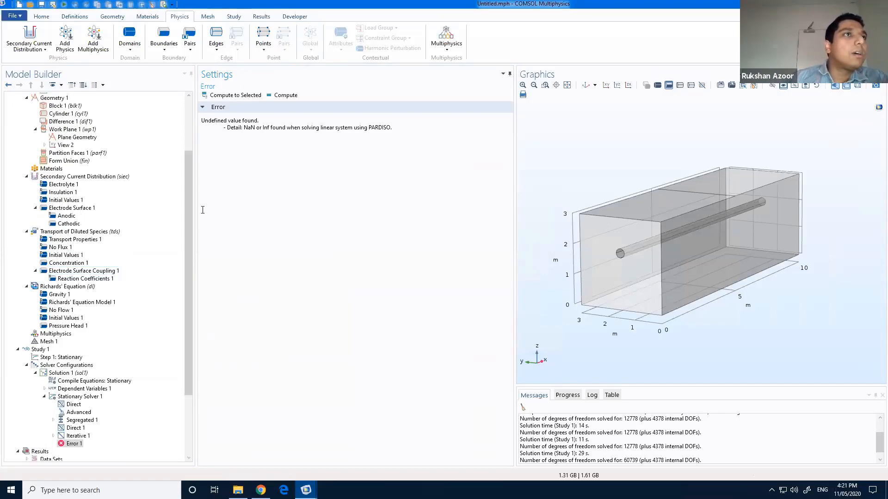
left_click(83, 289)
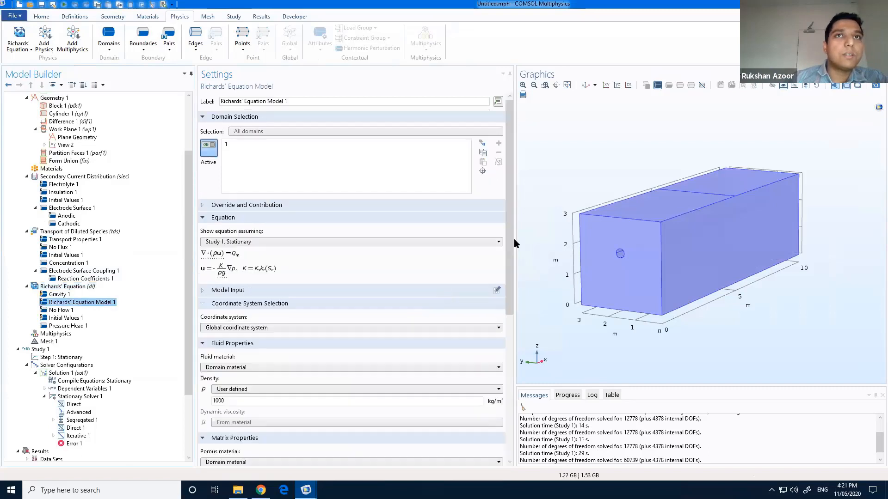
scroll(508, 291, "down", 1)
scroll(509, 314, "down", 5)
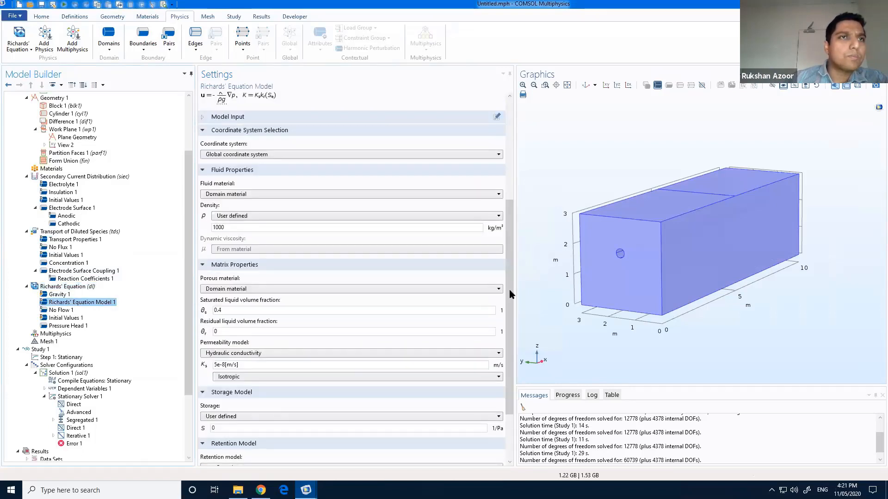
scroll(511, 347, "down", 3)
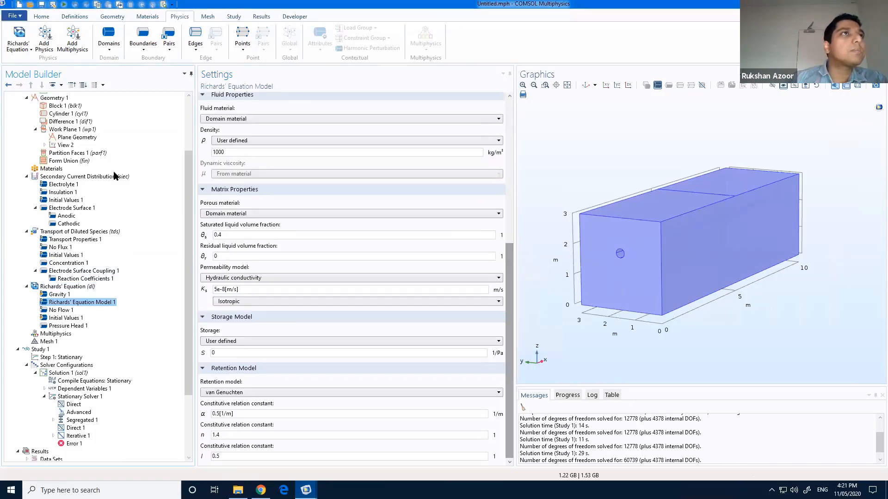
Step: Check the global parameters and the Secondary Current Distribution nodes, including Electrolyte 1, Insulation 1 and the Anodic and Cathodic reactions
scroll(115, 174, "up", 3)
left_click(54, 112)
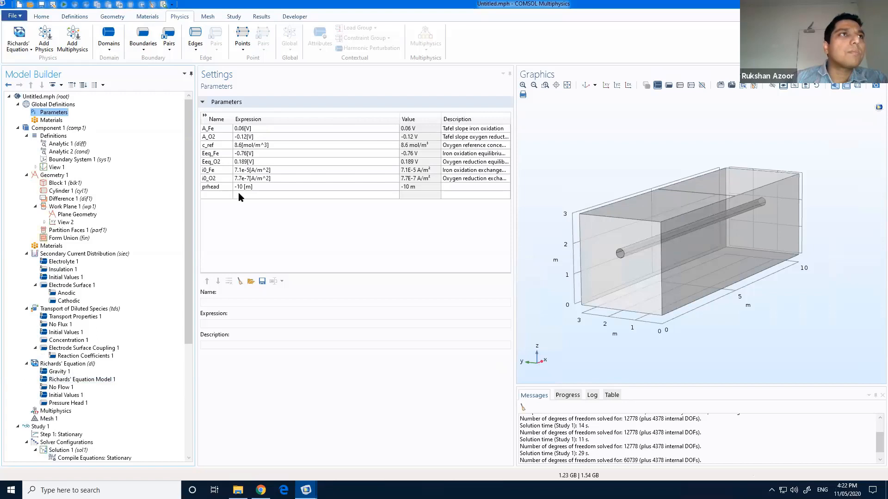
left_click(91, 255)
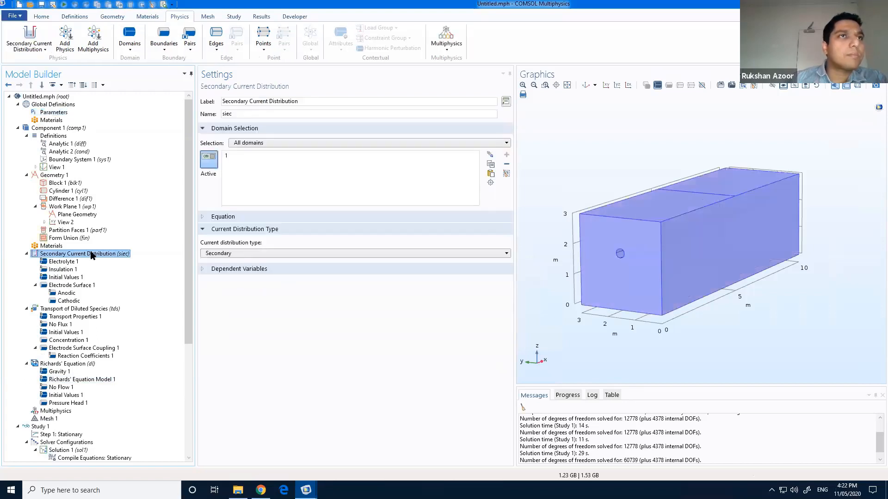
left_click(72, 263)
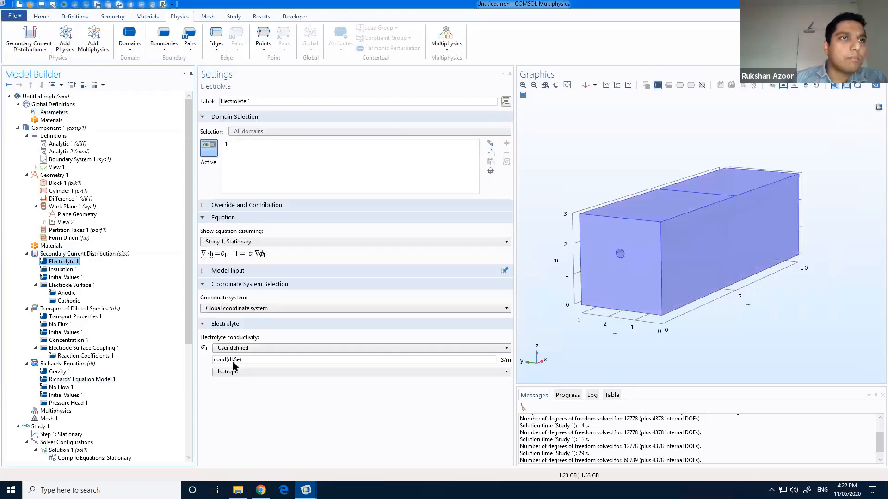
left_click(61, 270)
left_click(72, 286)
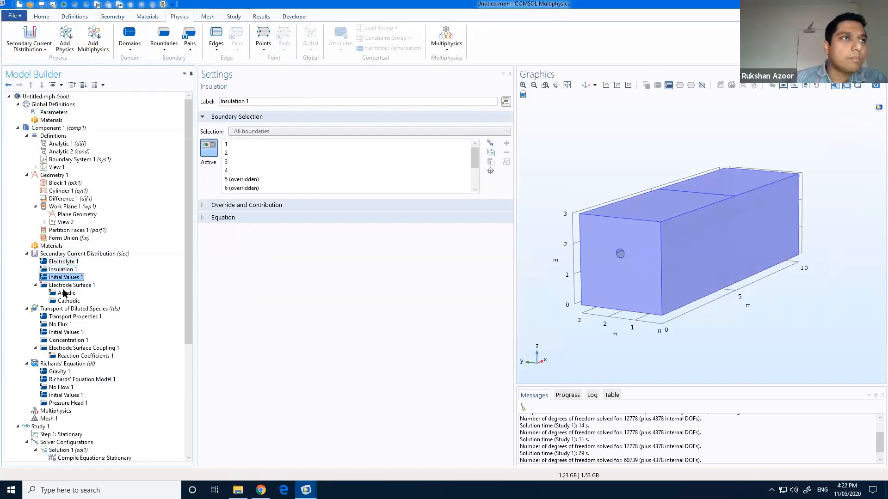
left_click(67, 293)
left_click(68, 301)
Step: Reread the error details reported under the Stationary Solver 1 node
scroll(149, 334, "down", 7)
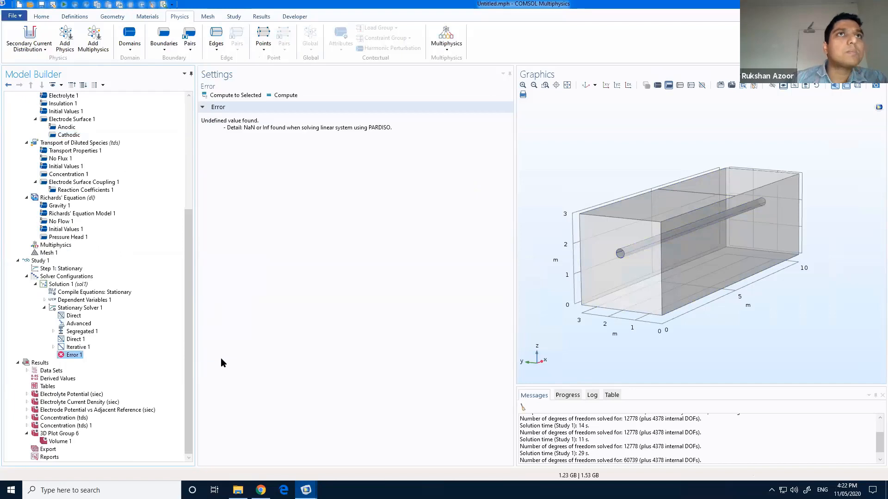
left_click_drag(244, 129, 312, 272)
left_click(312, 270)
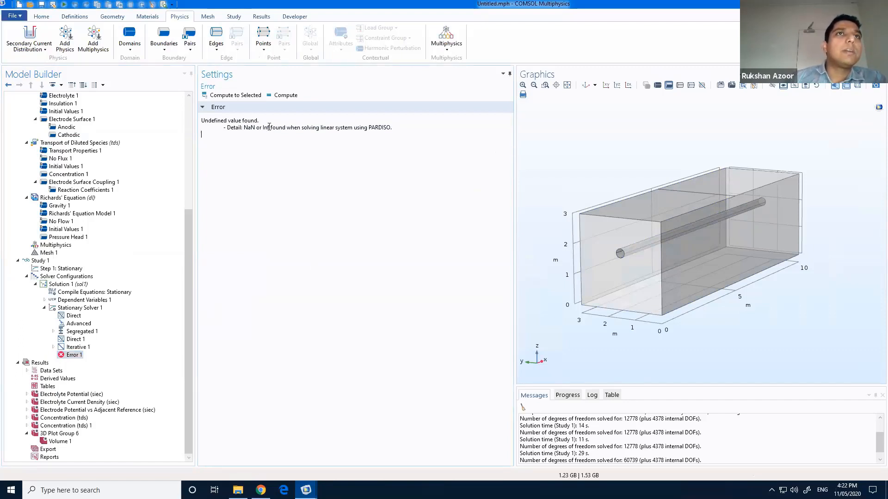
Step: Examine the solver error detail and the Richards' Equation gravity, model, no-flow, initial value and pressure head settings
left_click_drag(269, 128, 243, 128)
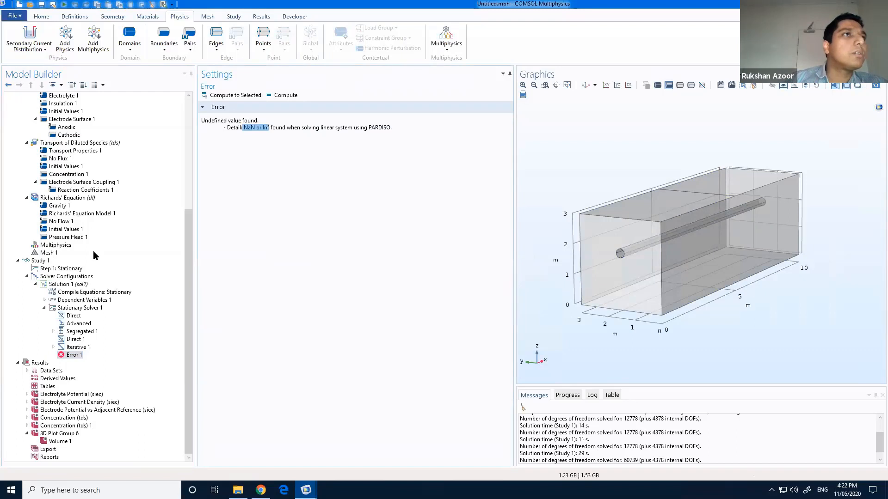
scroll(93, 251, "up", 2)
left_click(76, 242)
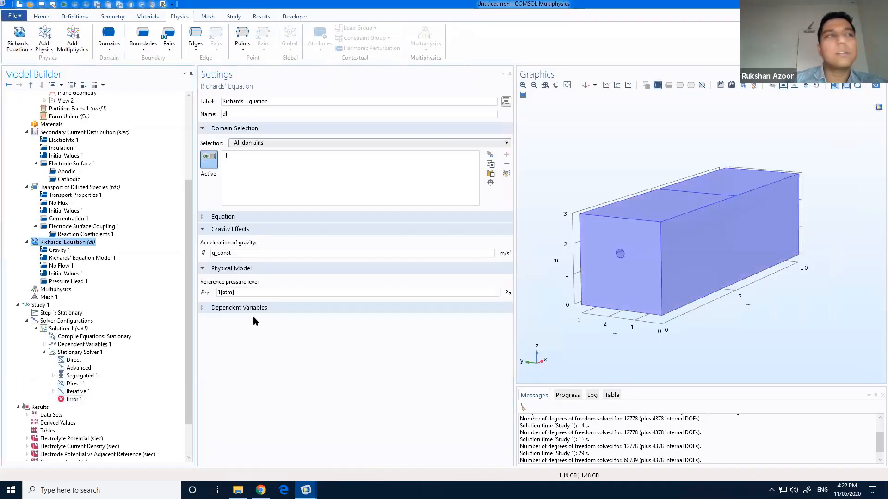
left_click(58, 250)
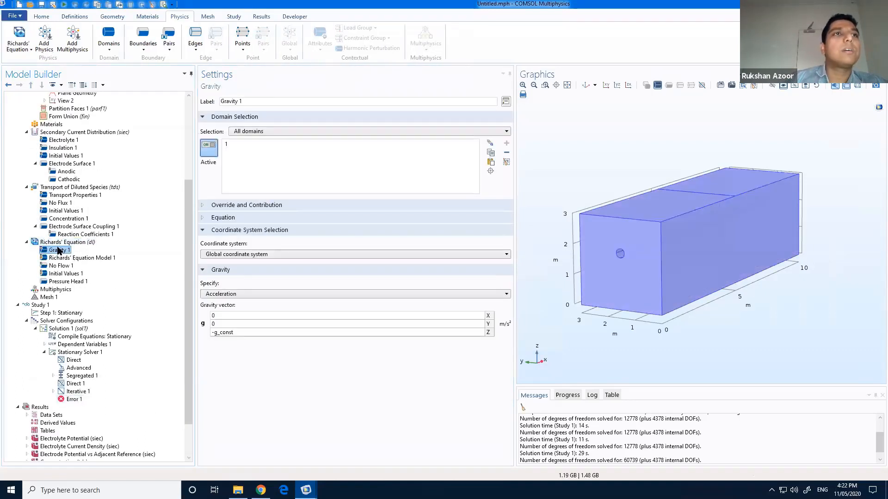
left_click(64, 258)
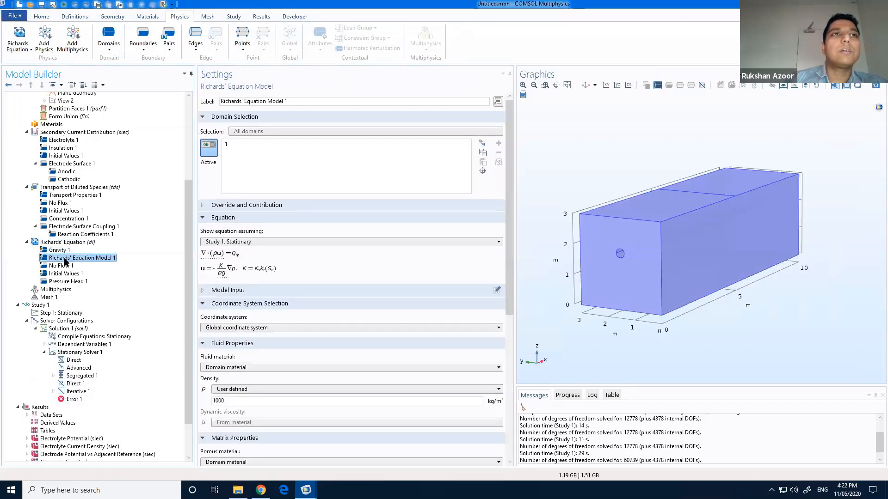
left_click(63, 267)
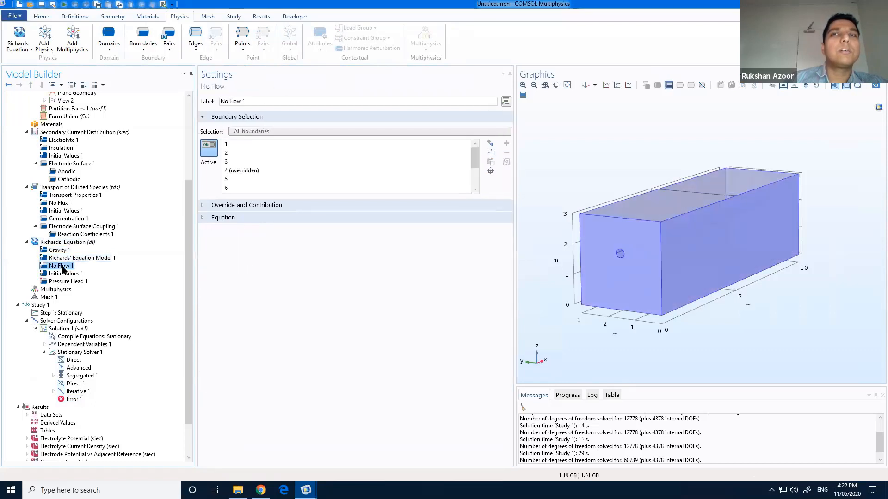
left_click(64, 274)
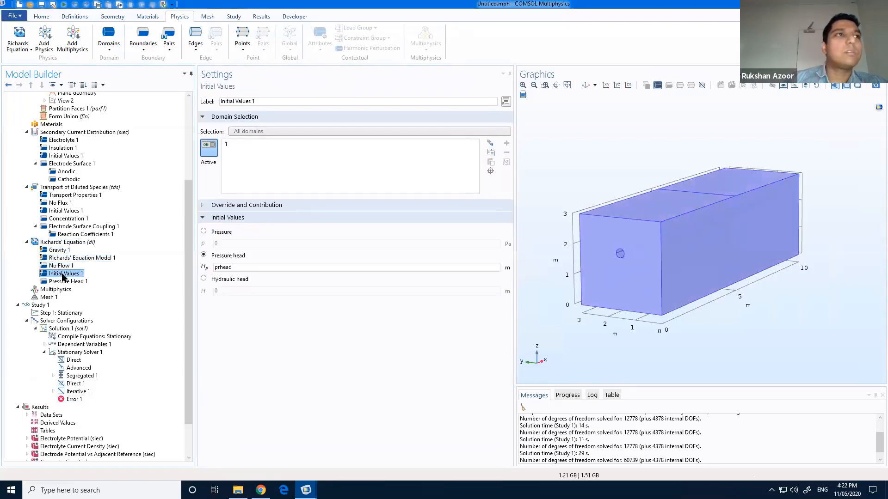
left_click(64, 281)
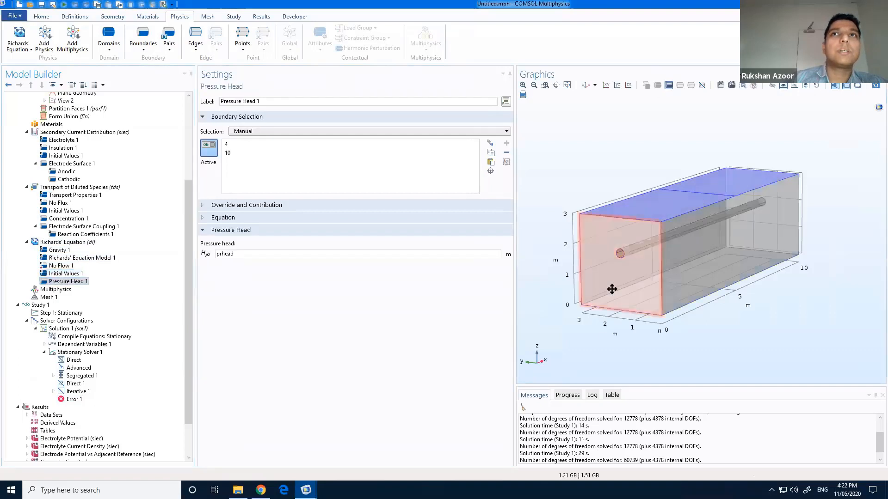
left_click_drag(612, 289, 610, 285)
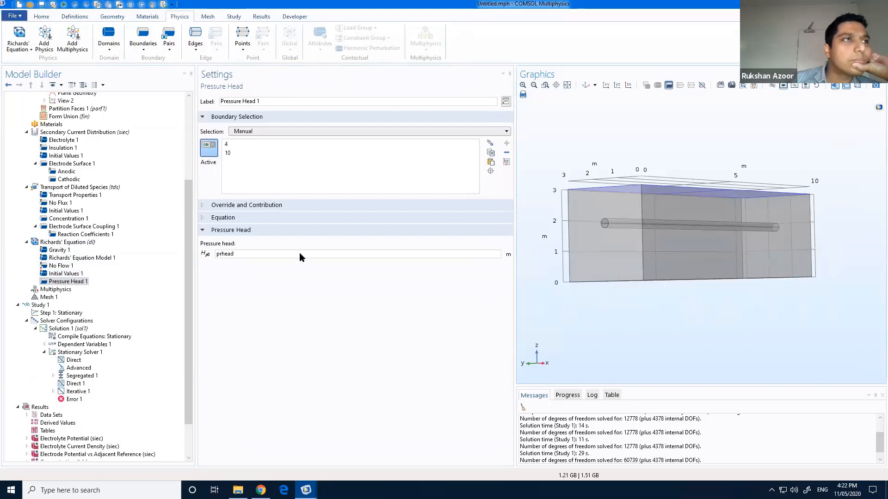
left_click(78, 274)
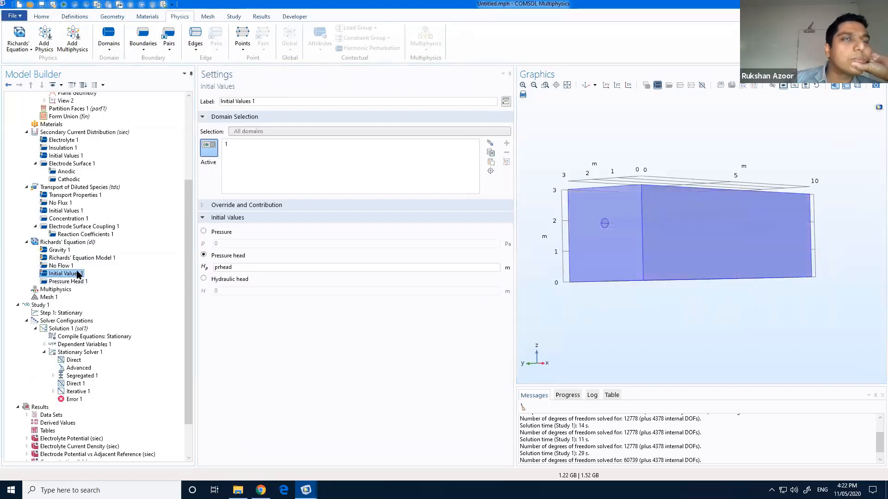
left_click(65, 282)
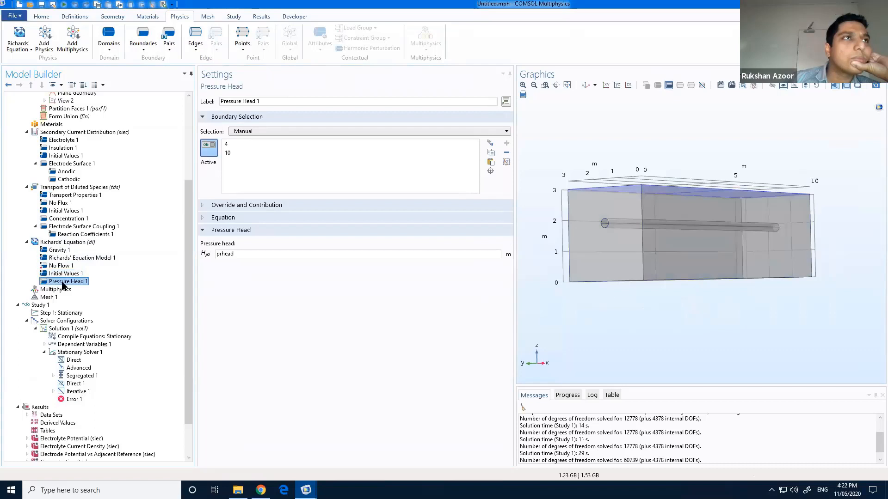
Step: Disable the Richards' Equation physics interface in the model
left_click(73, 243)
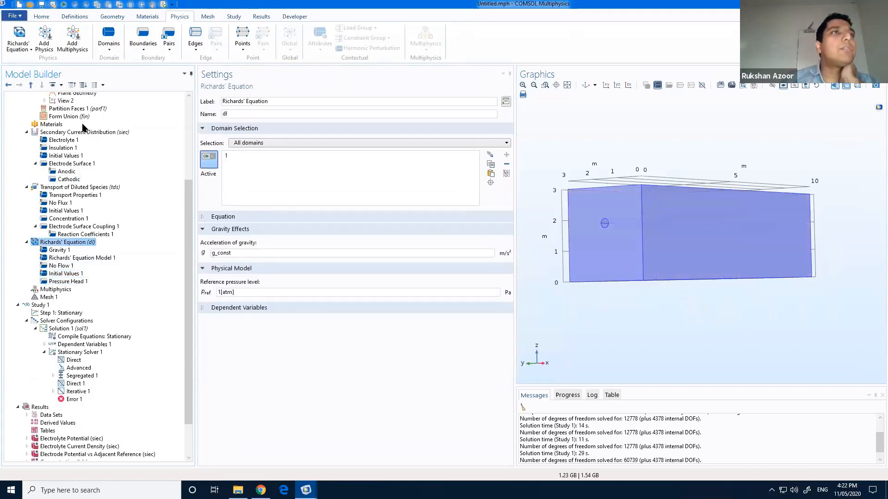
left_click(80, 236)
left_click(76, 244)
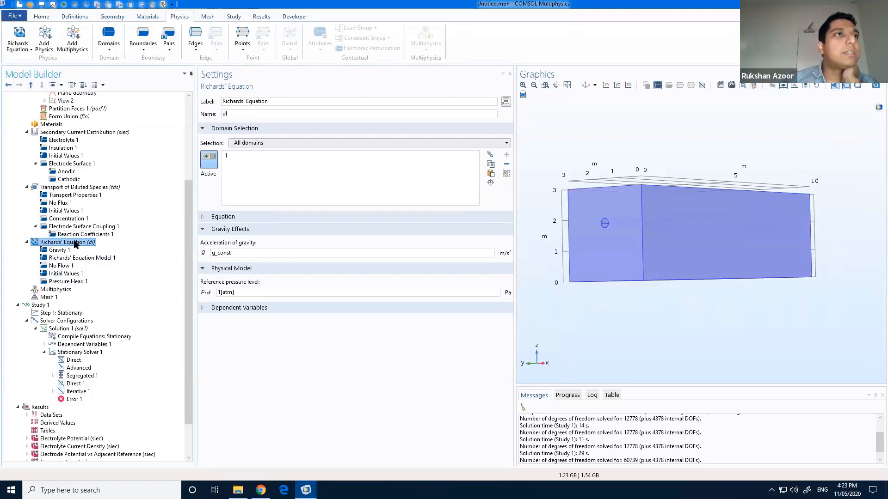
right_click(74, 244)
left_click(110, 349)
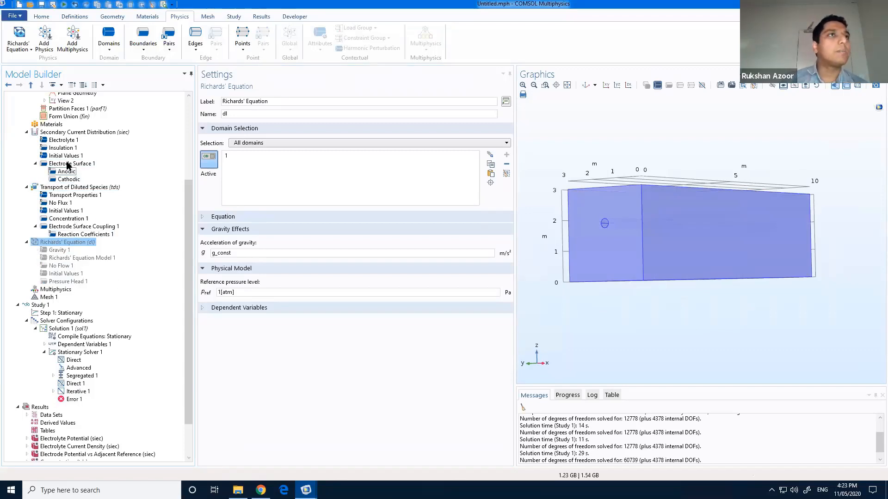
Step: Set the user-defined conductivity of Electrolyte 1 in Secondary Current Distribution to cond(0.7)
left_click(64, 140)
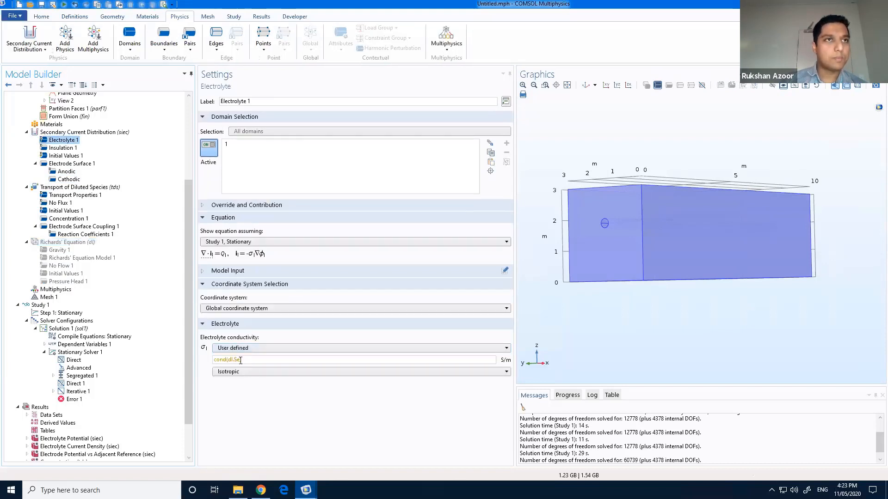
left_click(230, 360)
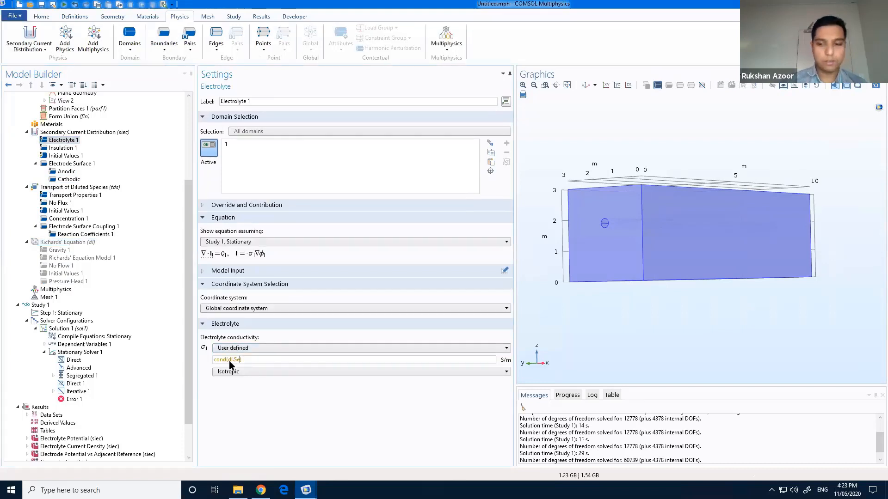
double_click(230, 360)
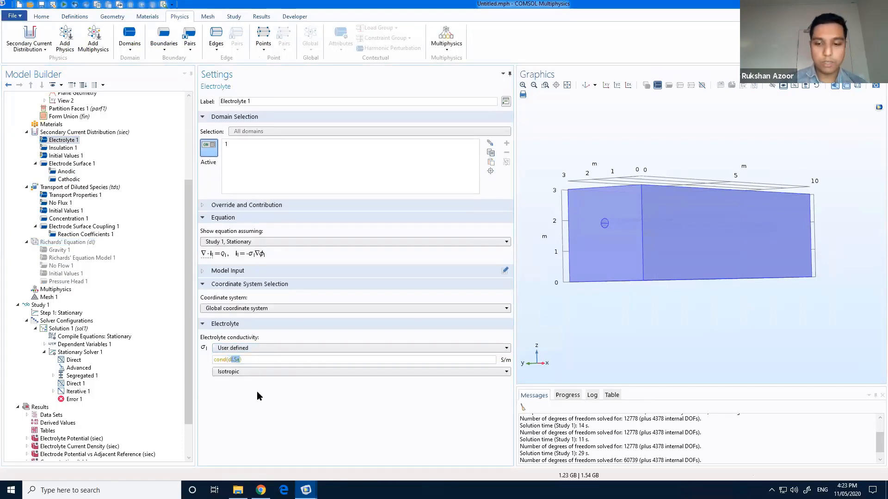
key("BackSpace")
type("0.7")
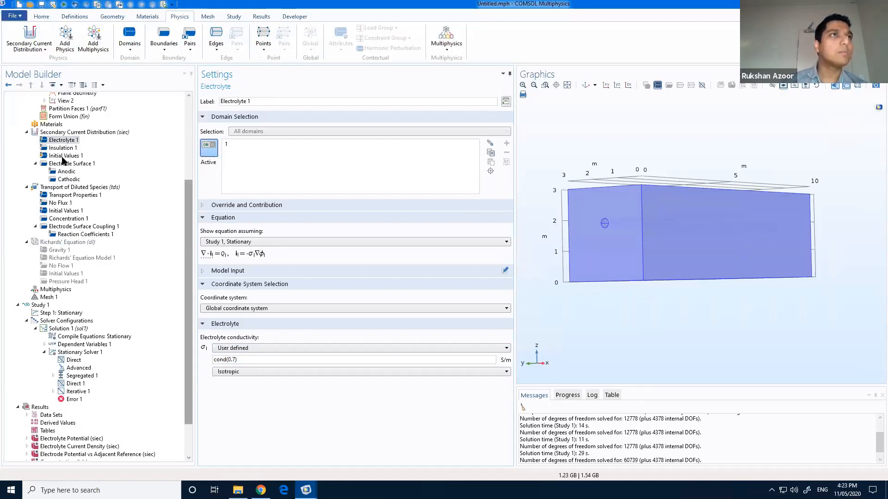
Step: Set the diffusion coefficient in Transport Properties 1 to diff(0.7) and compute the stationary study
left_click(64, 197)
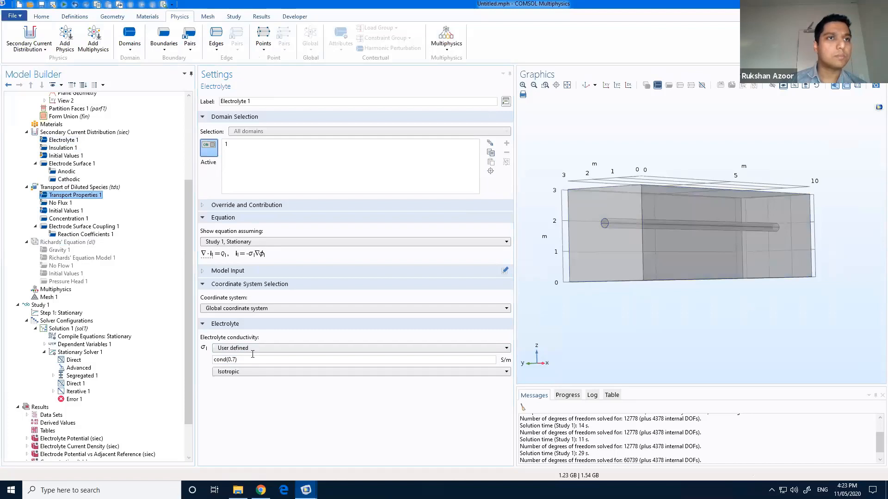
double_click(229, 435)
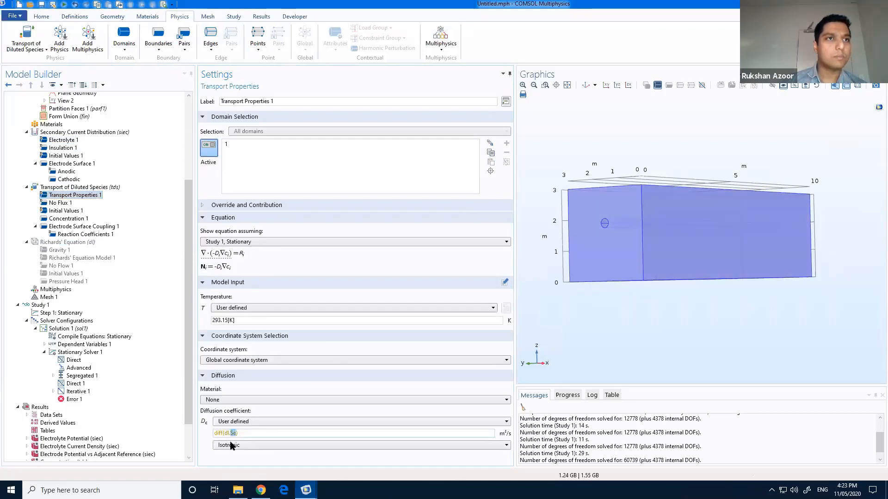
type("0")
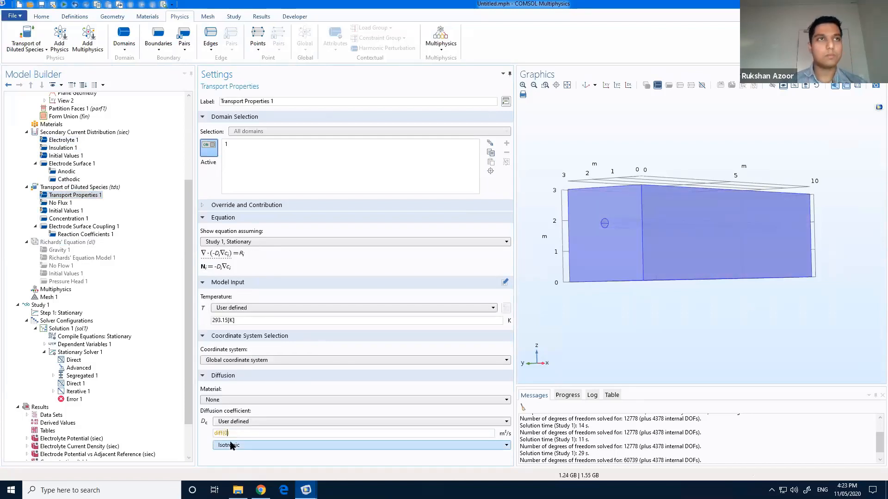
type(".7")
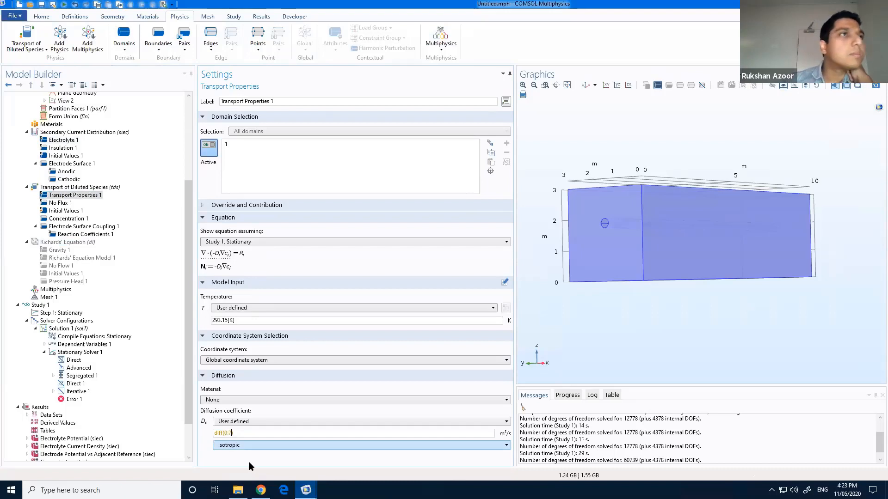
type(")")
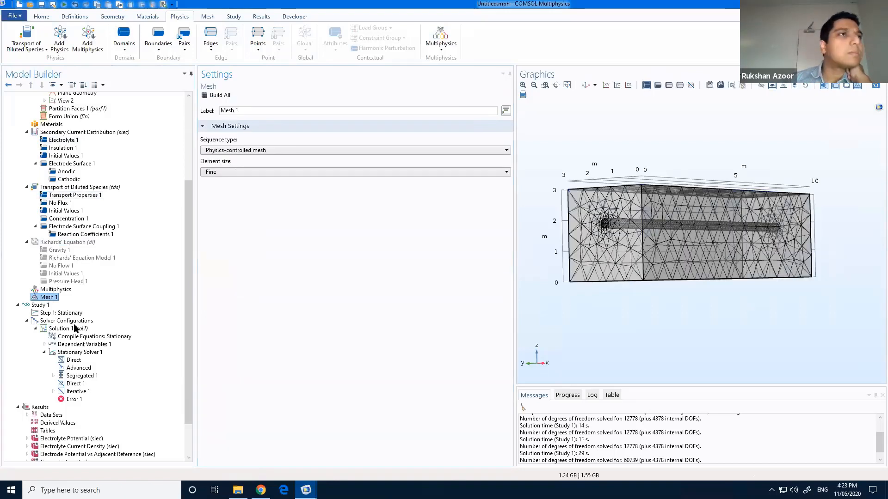
left_click(221, 96)
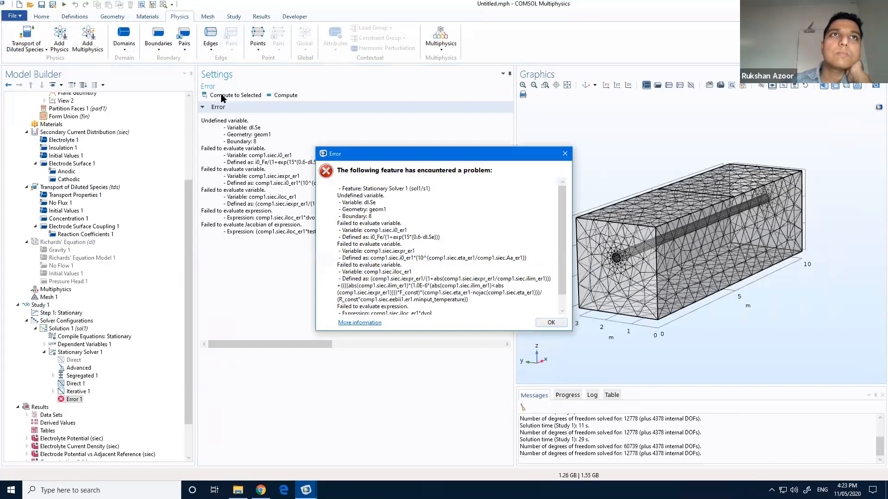
left_click(561, 322)
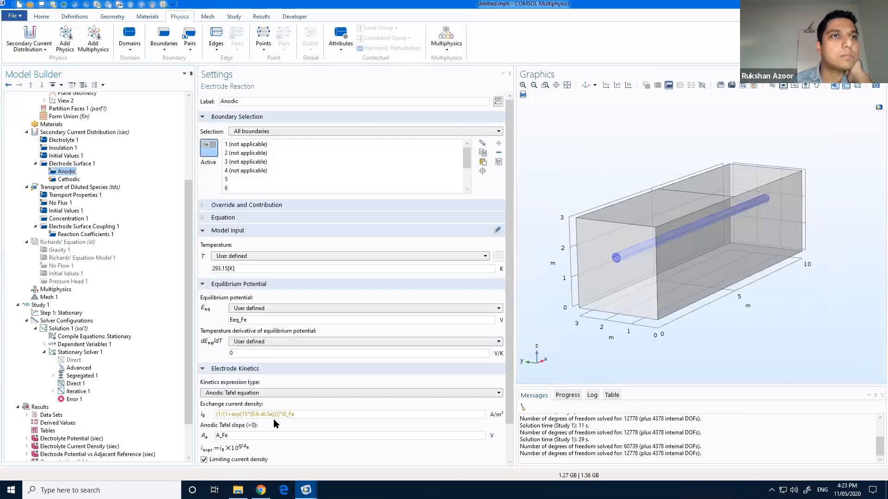
Step: Replace dl.Se with 0.7 in the Anodic reaction's exchange current density expression and recompute the stationary study
double_click(271, 419)
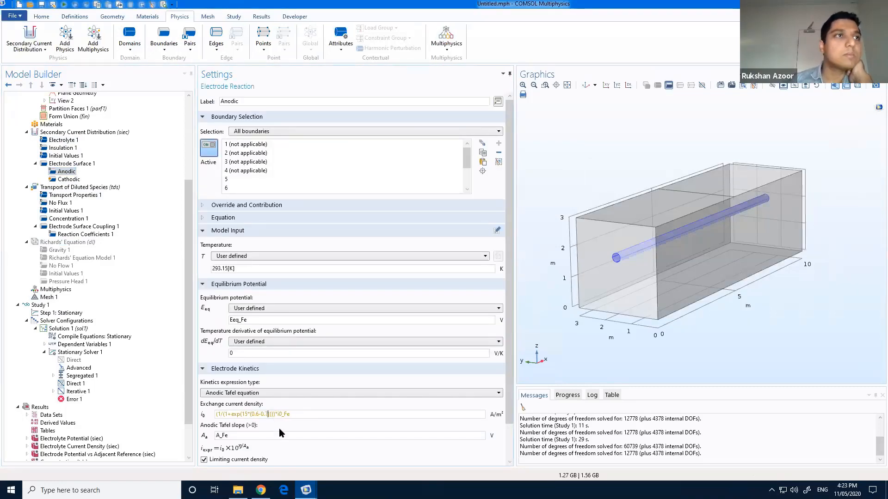
left_click(279, 428)
left_click(56, 318)
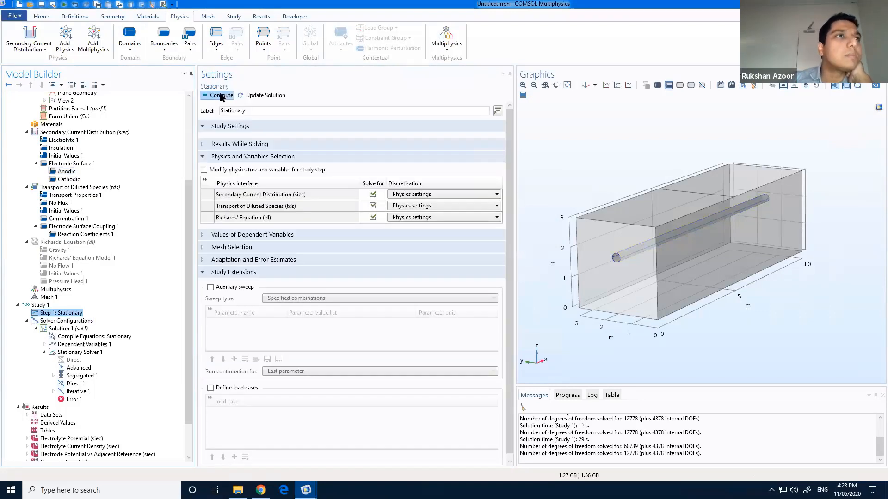
left_click(220, 96)
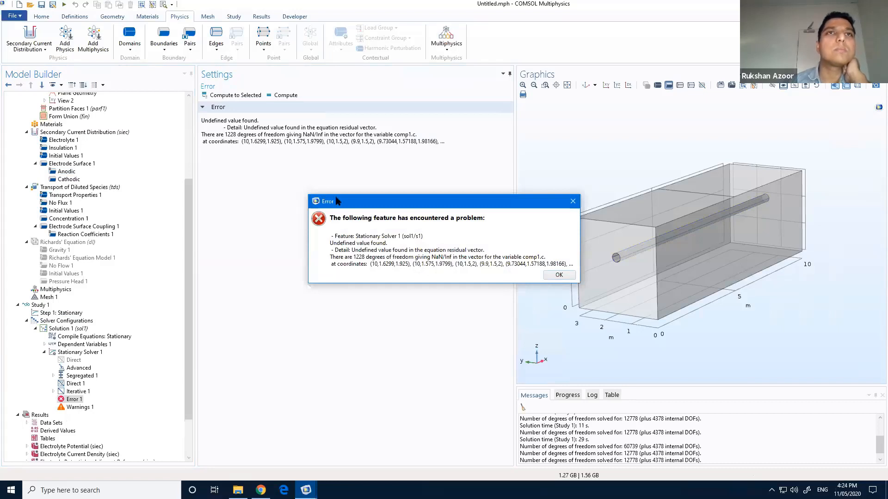
left_click(558, 275)
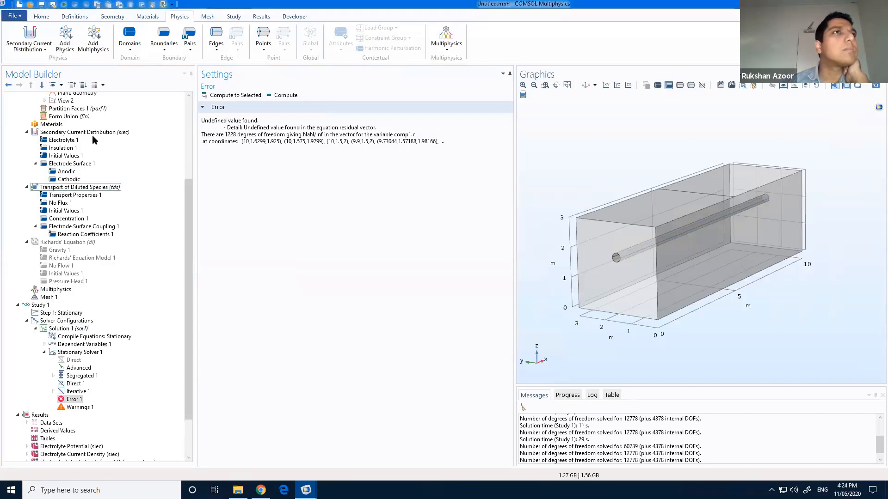
Step: Examine the Transport of Diluted Species settings, from transport properties and concentration to the electrode surface coupling's reaction coefficients
left_click(70, 188)
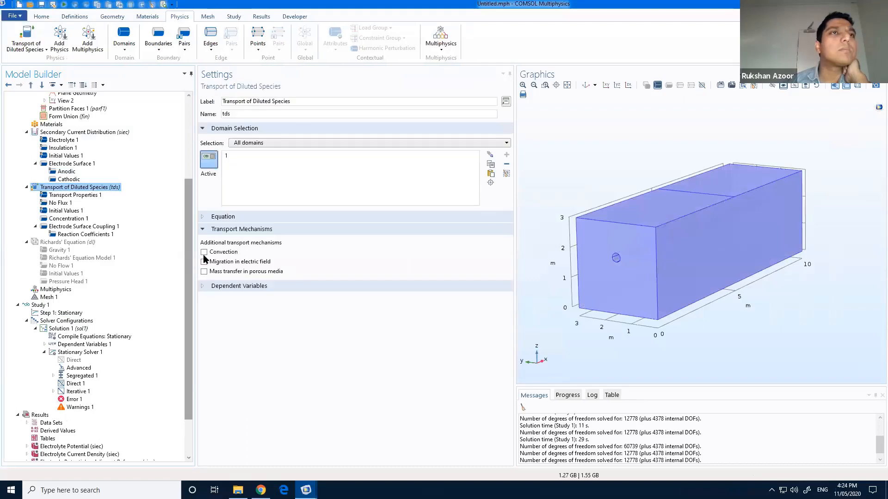
left_click(88, 196)
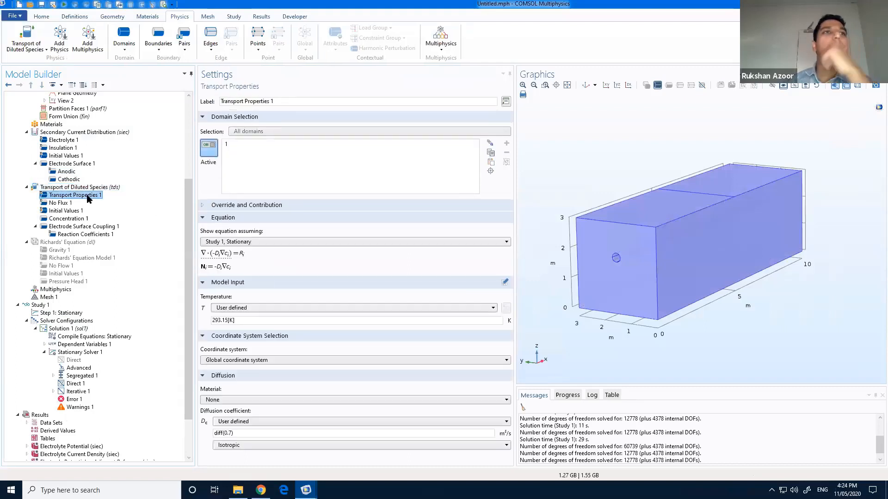
left_click(62, 204)
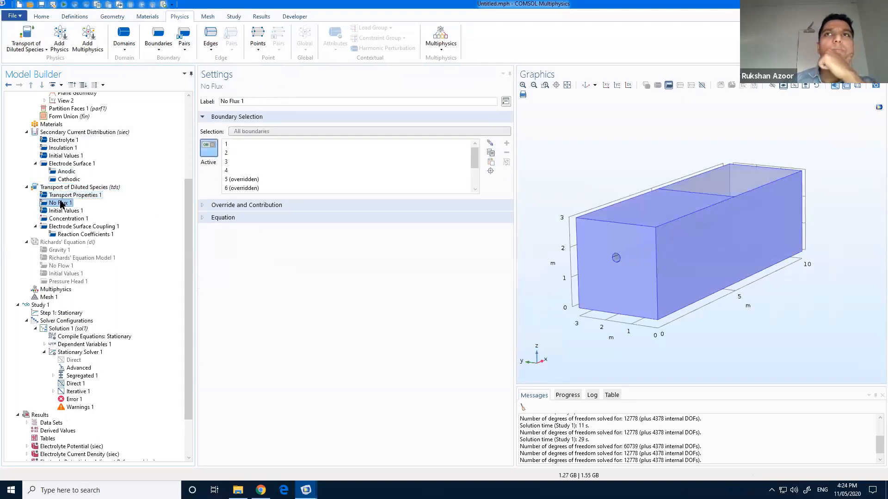
left_click(60, 211)
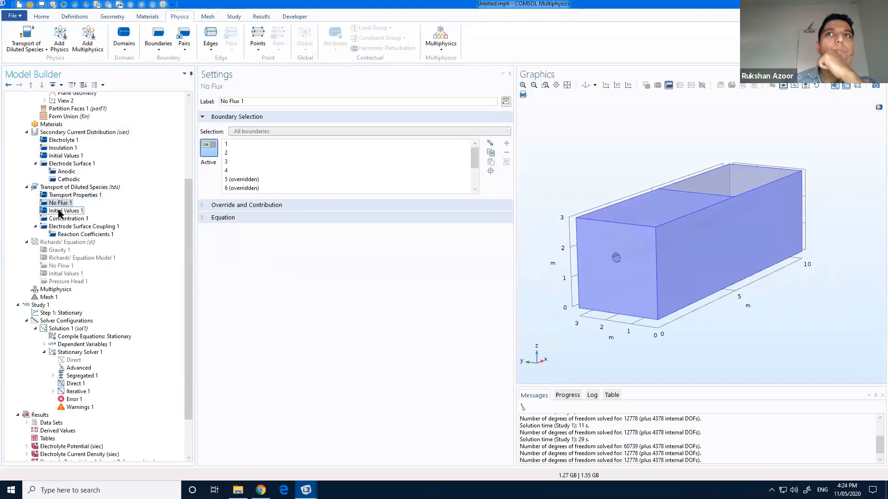
left_click(60, 220)
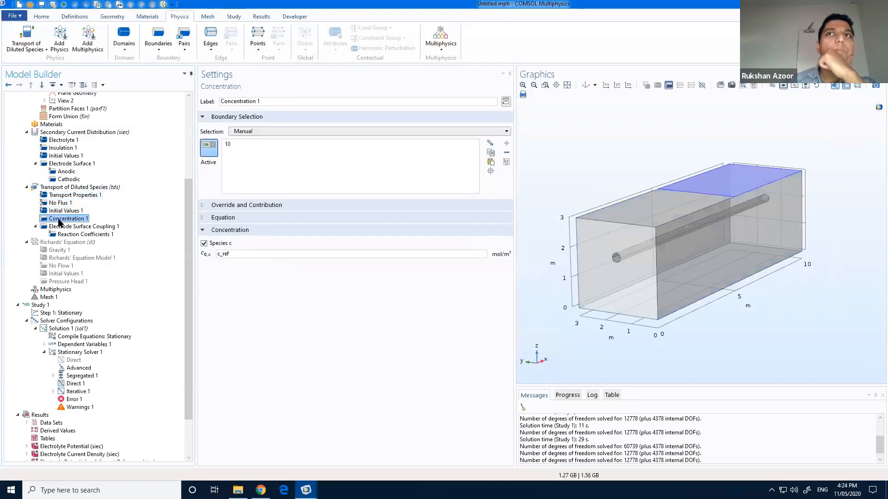
left_click(63, 226)
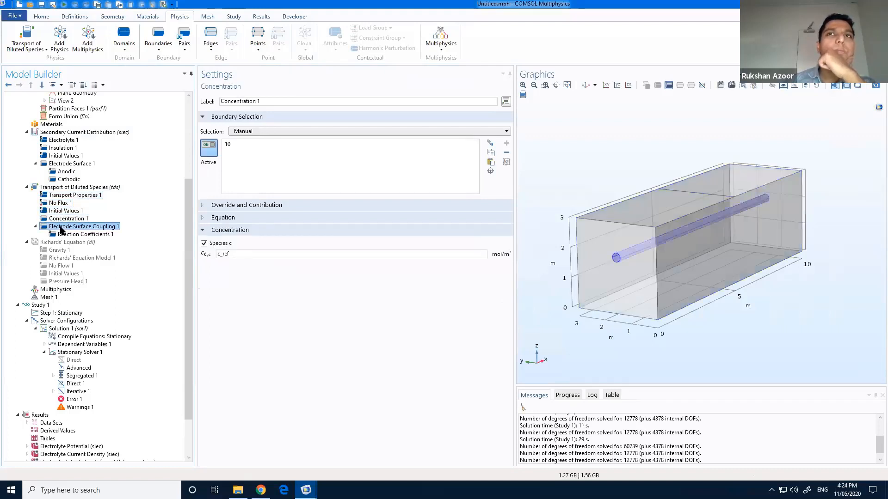
left_click(64, 234)
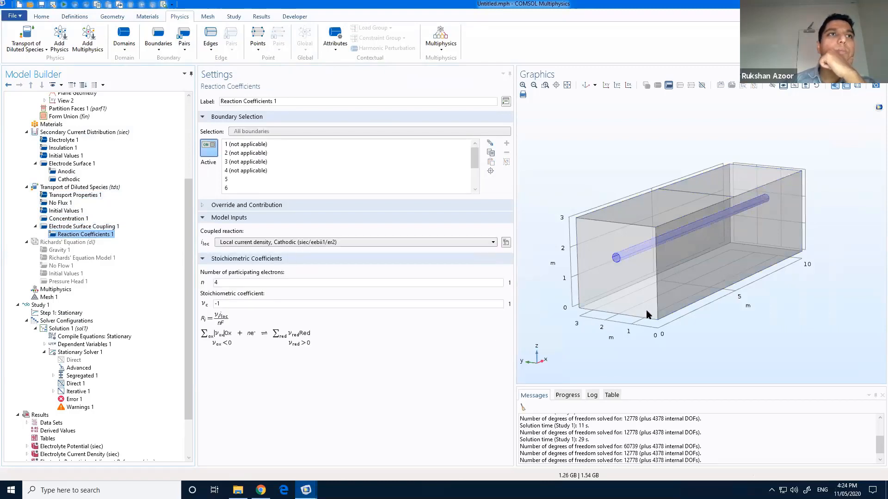
Step: Review the Richards' Equation, Transport of Diluted Species, Electrode Surface Coupling 1 and Electrolyte 1 settings and their geometry selections
left_click_drag(647, 310, 650, 301)
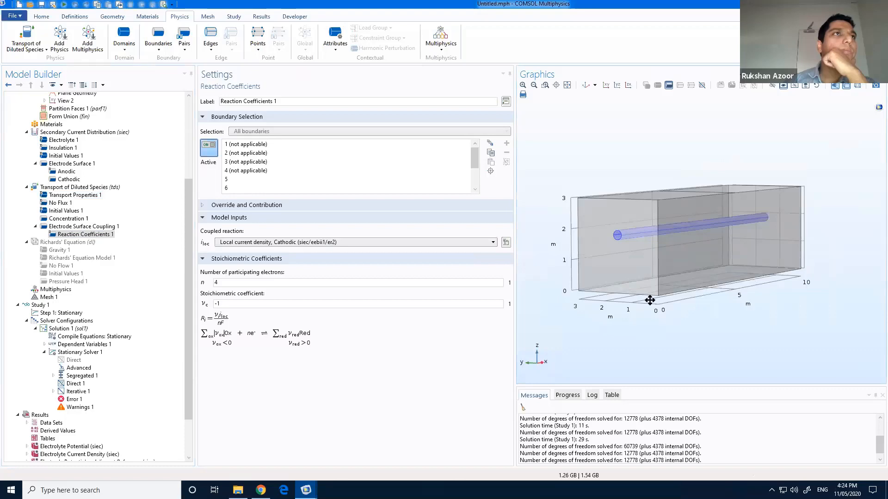
scroll(162, 270, "up", 5)
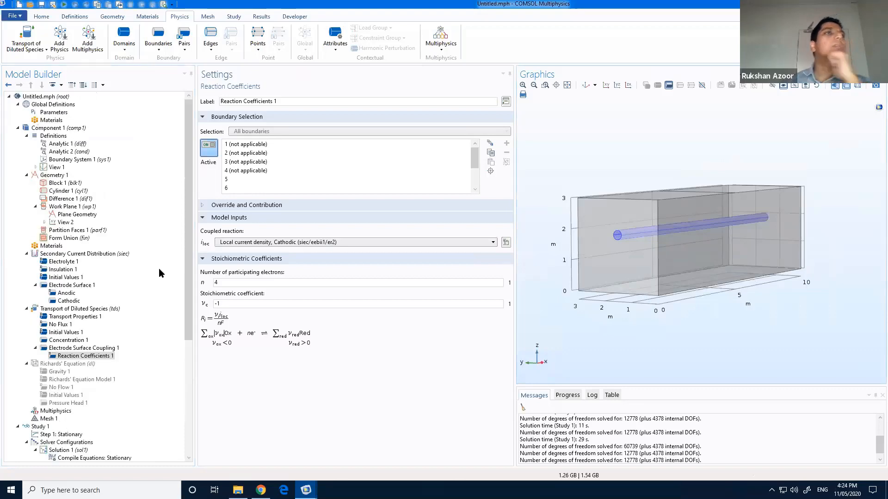
scroll(162, 277, "down", 2)
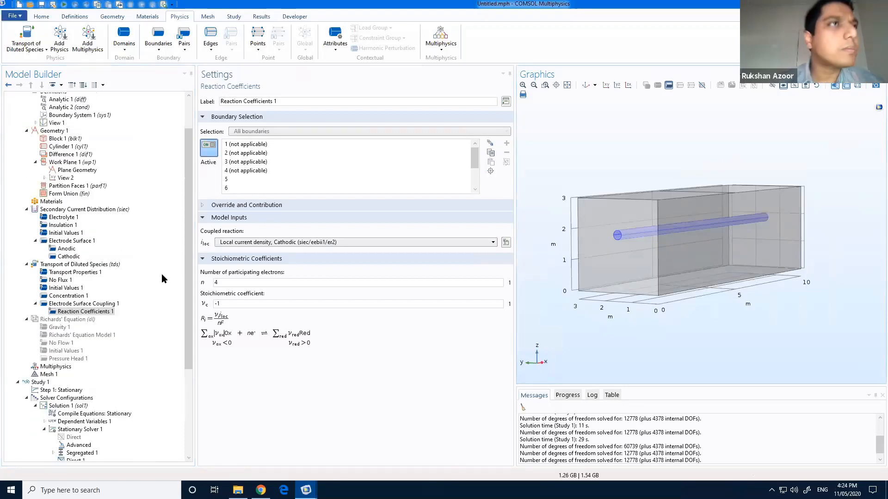
left_click(86, 321)
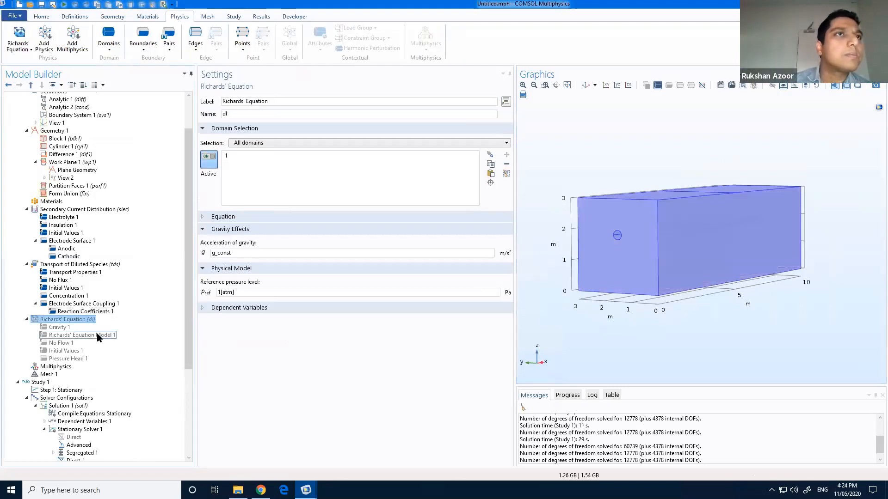
left_click(65, 265)
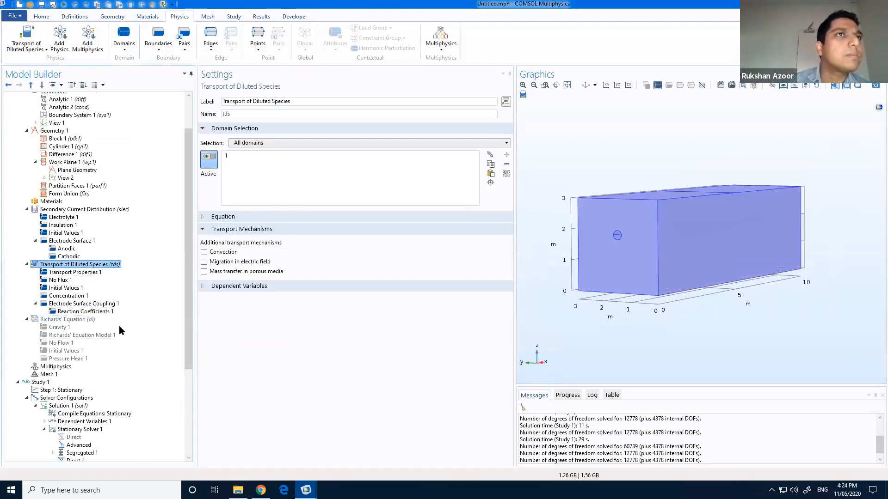
left_click(82, 305)
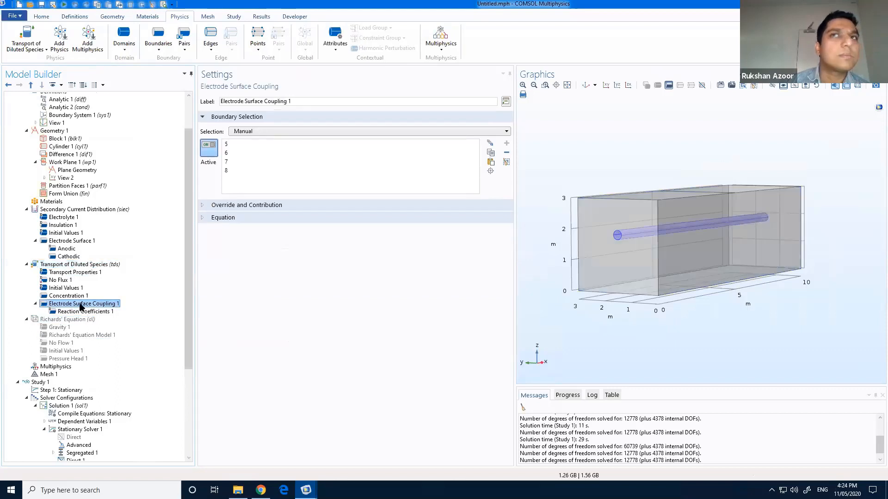
left_click_drag(661, 272, 658, 289)
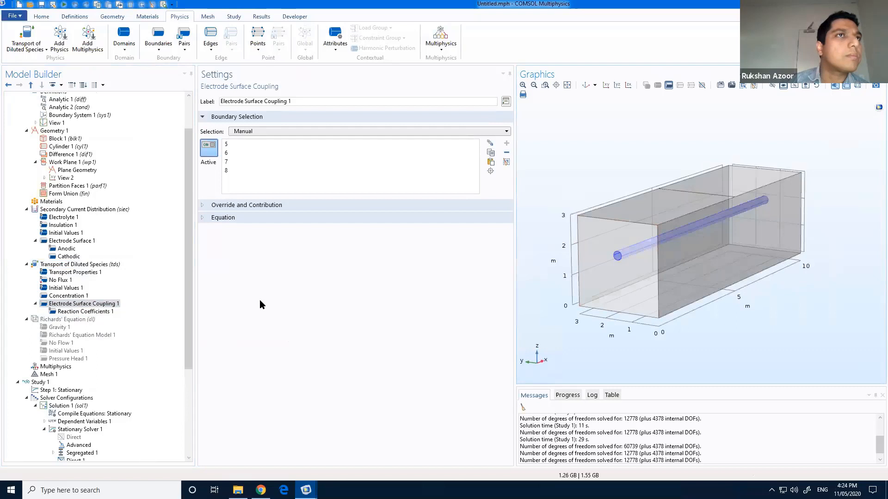
left_click(62, 216)
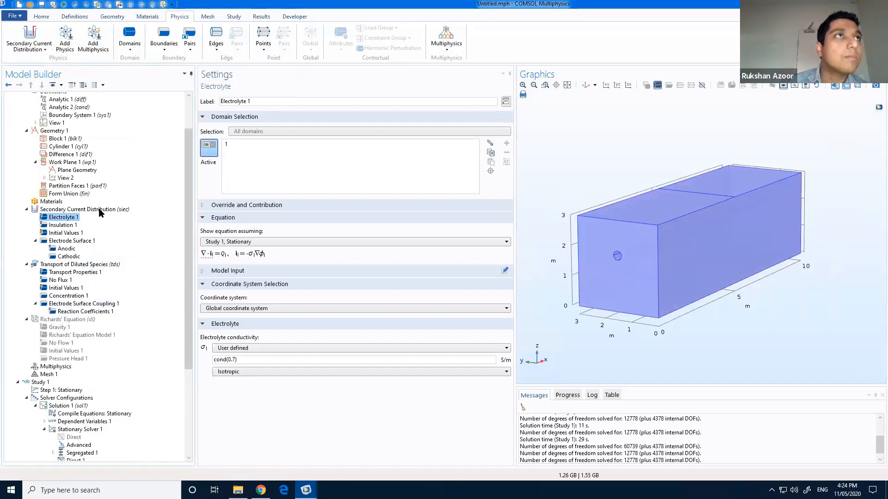
Step: Plot the analytic functions cond(Sr) and diff(Sr) to check their behaviour over the saturation range
scroll(116, 205, "up", 3)
left_click(68, 152)
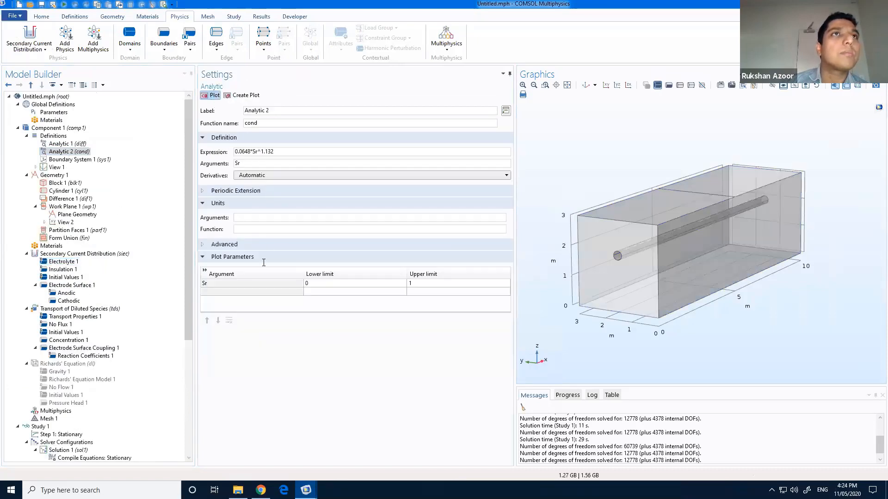
left_click(212, 96)
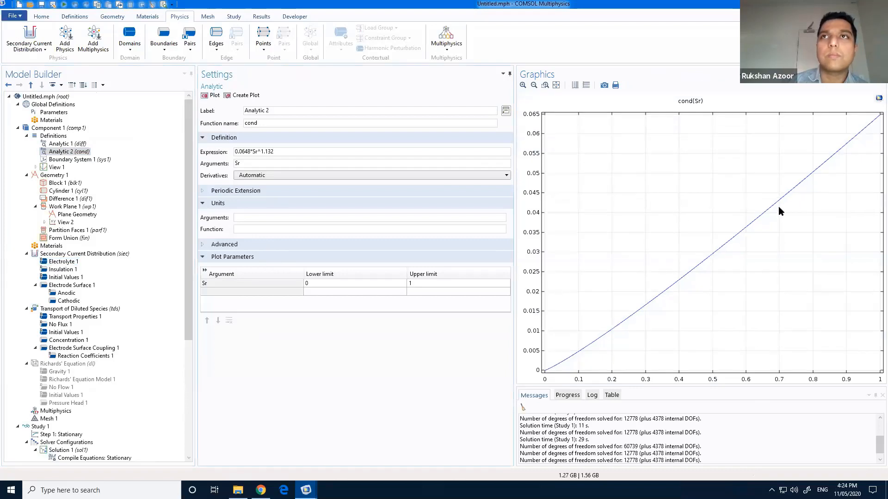
left_click(65, 144)
left_click(213, 95)
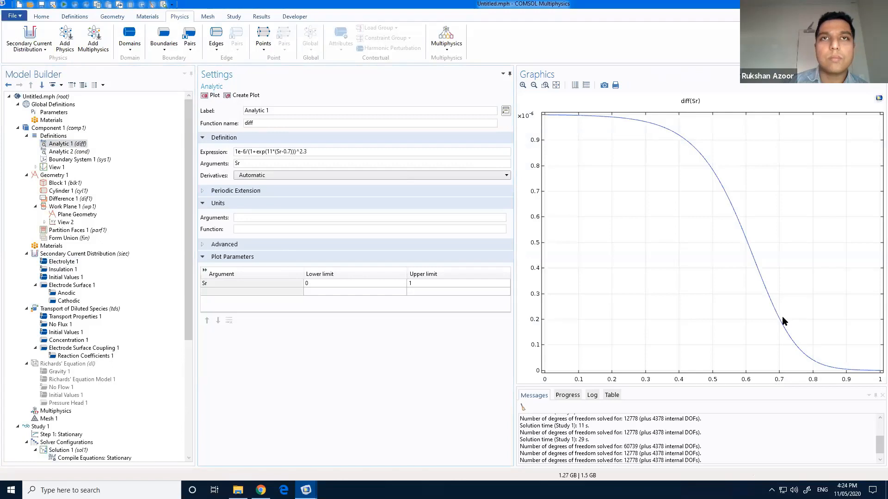
Step: Add a global parameter named Sr with the expression 0.5
left_click(54, 113)
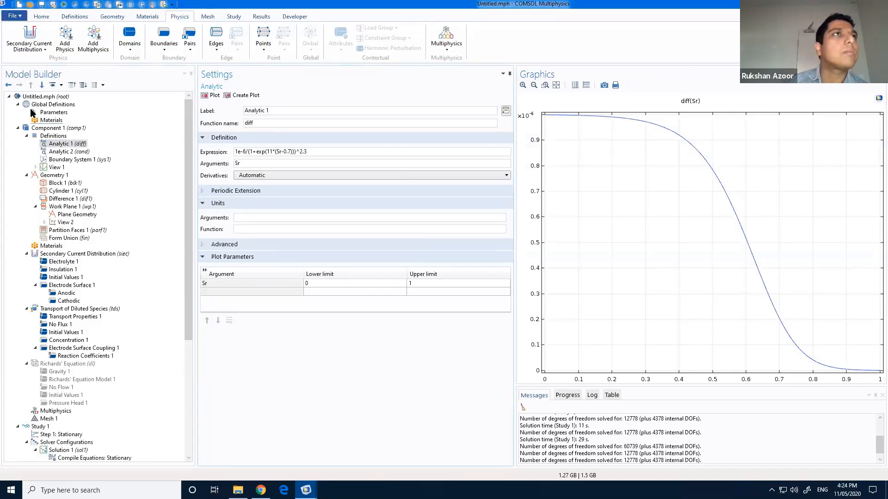
left_click(220, 191)
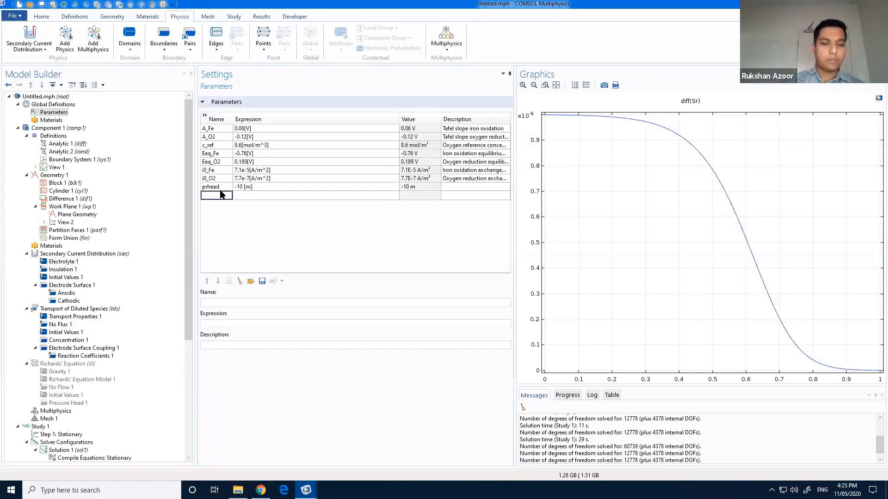
type("Sr")
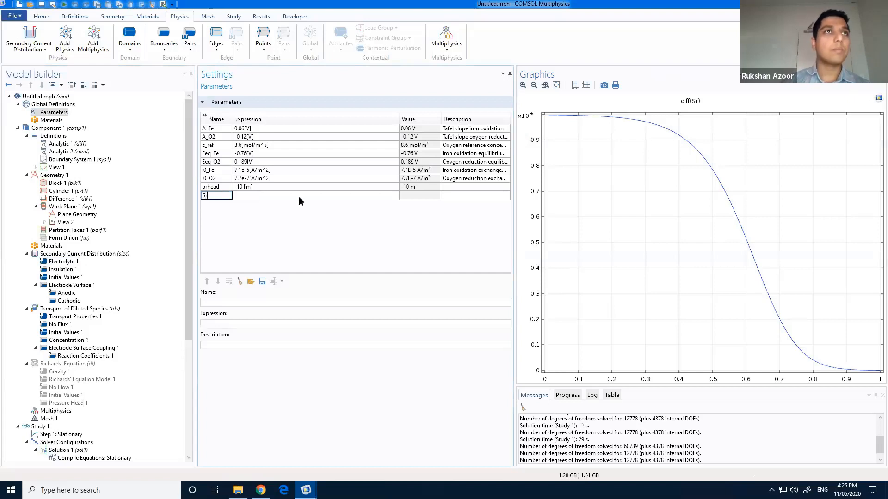
left_click(296, 195)
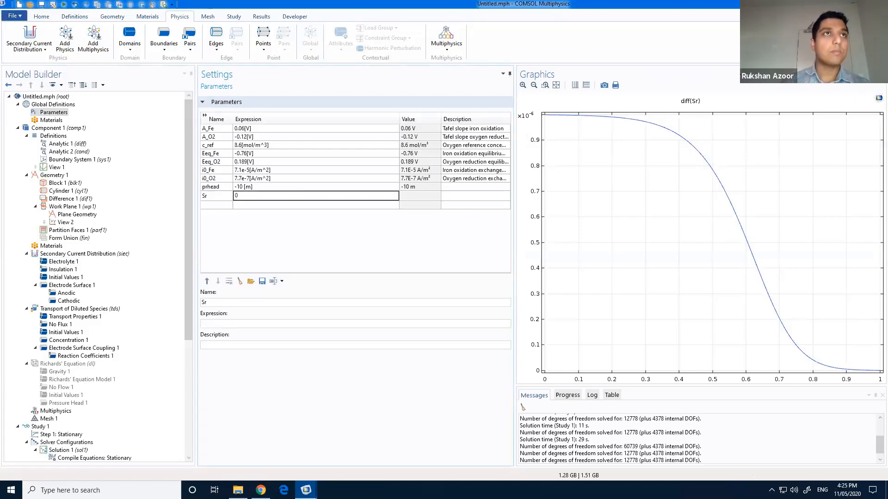
type("0.5")
key("Return")
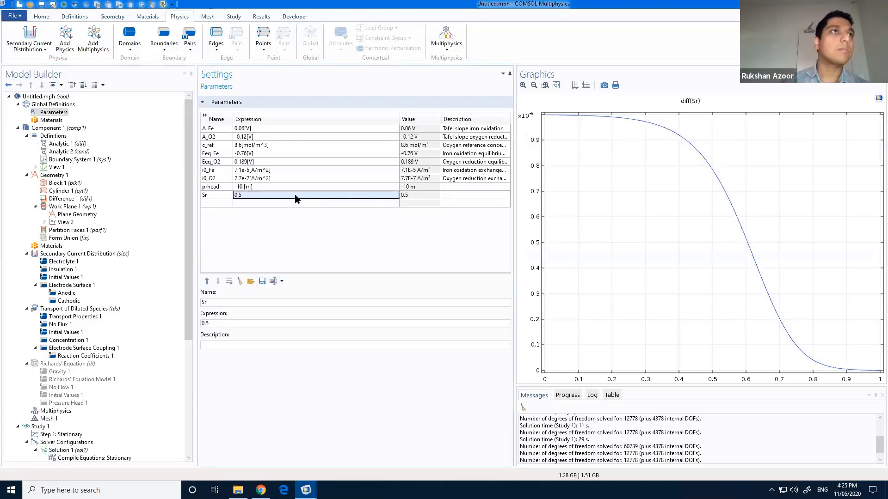
Step: Set the user-defined electrolyte conductivity of Electrolyte 1 to cond(Sr)
left_click(64, 262)
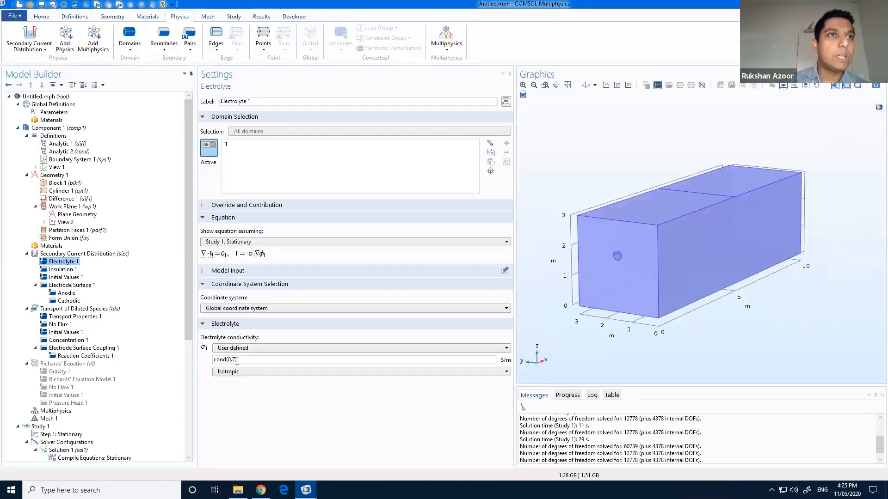
left_click(234, 360)
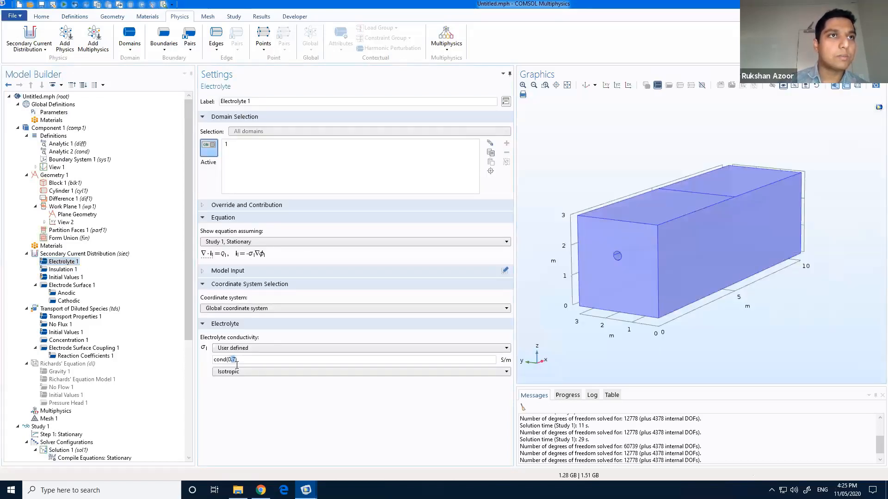
key("Right")
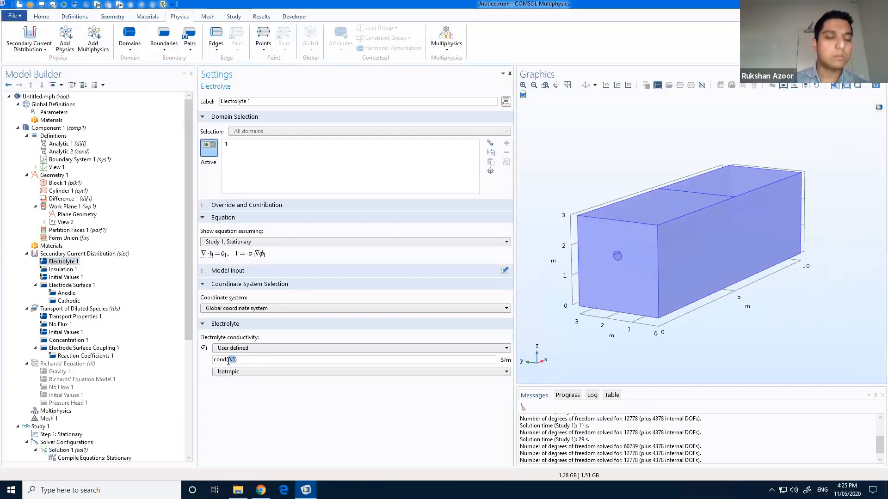
type("Sr")
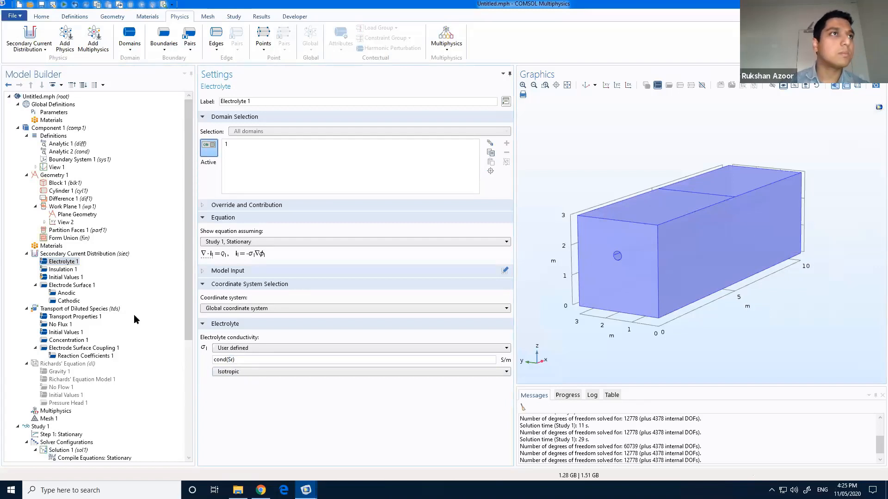
Step: Set the user-defined diffusion coefficient in Transport Properties 1 to diff(Sr)
left_click(64, 270)
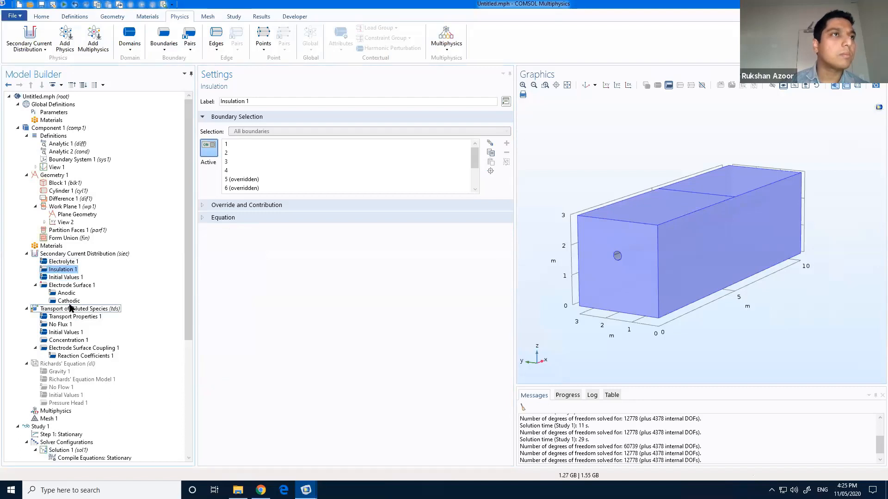
left_click(71, 309)
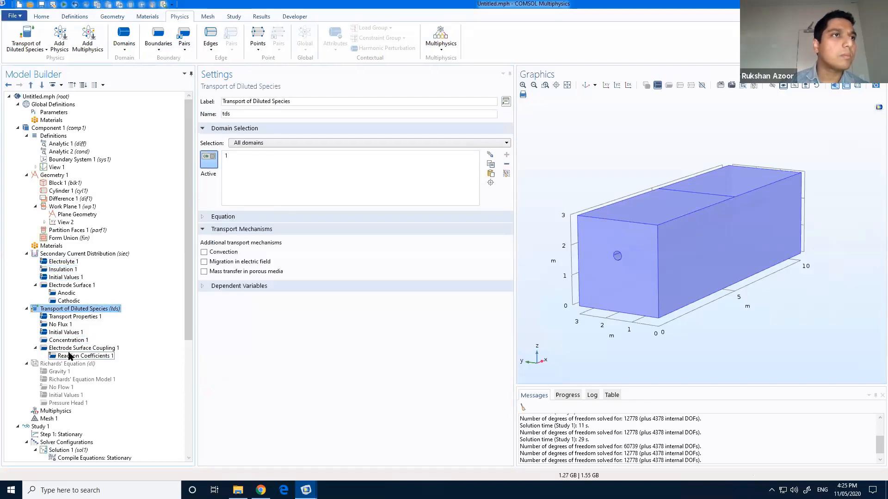
left_click(72, 356)
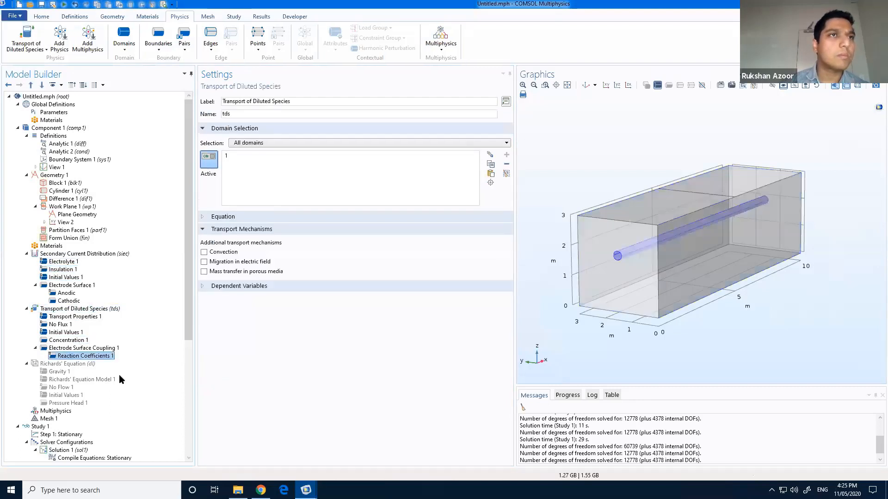
left_click(69, 348)
left_click(68, 341)
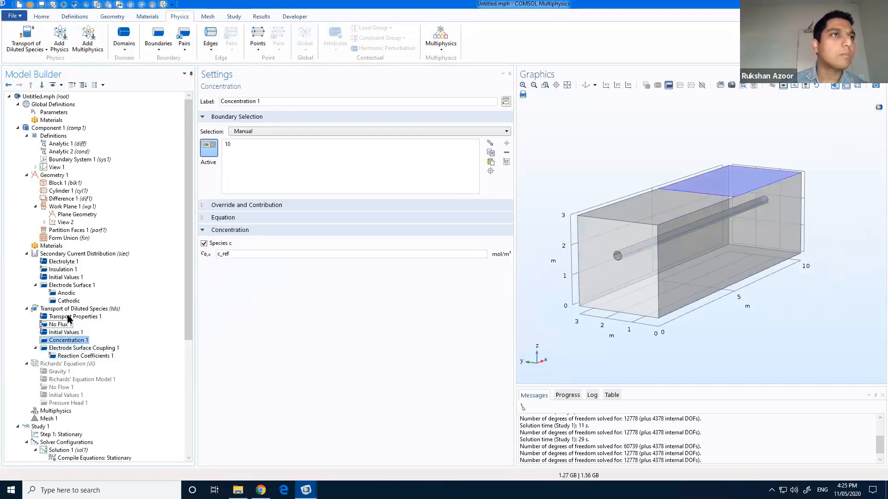
left_click(71, 317)
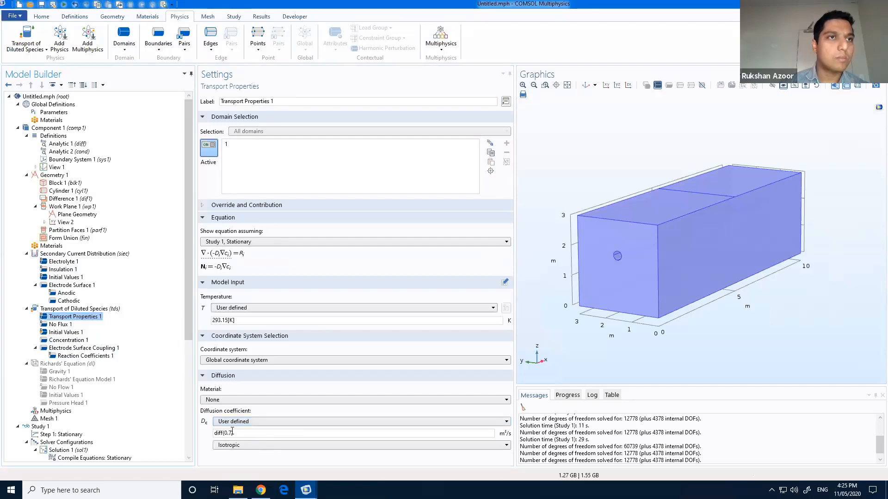
double_click(225, 433)
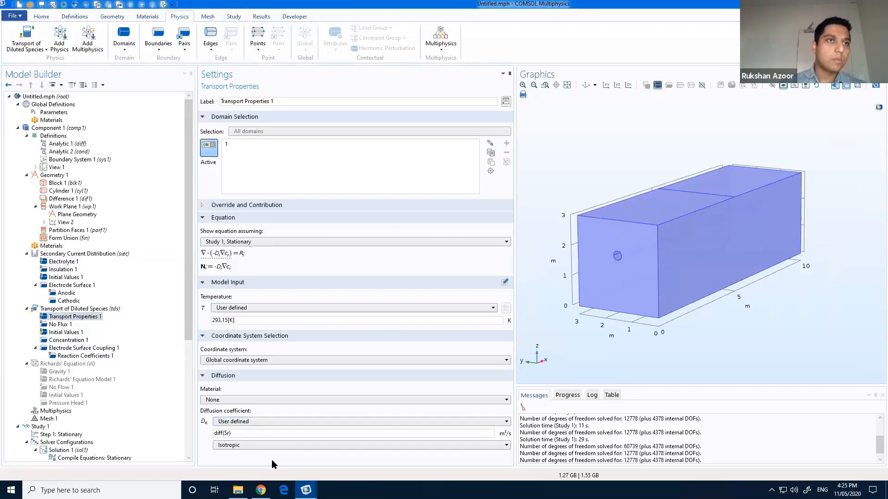
Step: Check the Mesh 1 settings, recompute Study 1 and dismiss the solver's error report
left_click(71, 254)
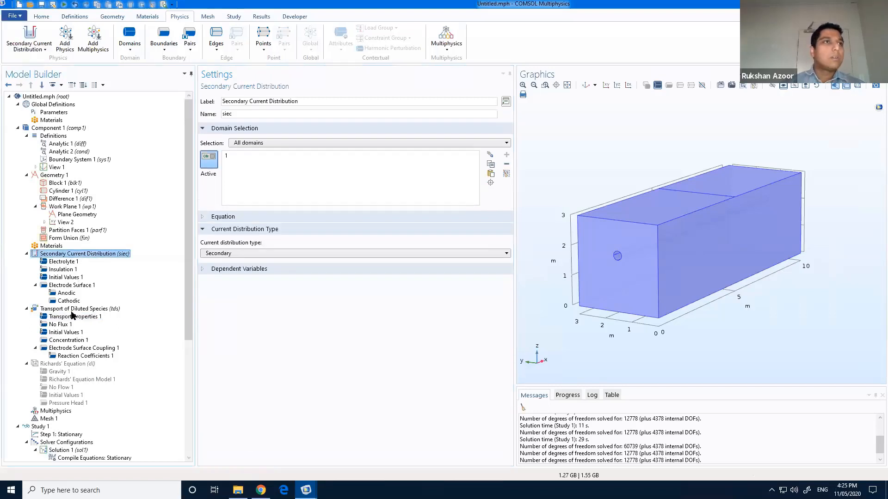
left_click(70, 308)
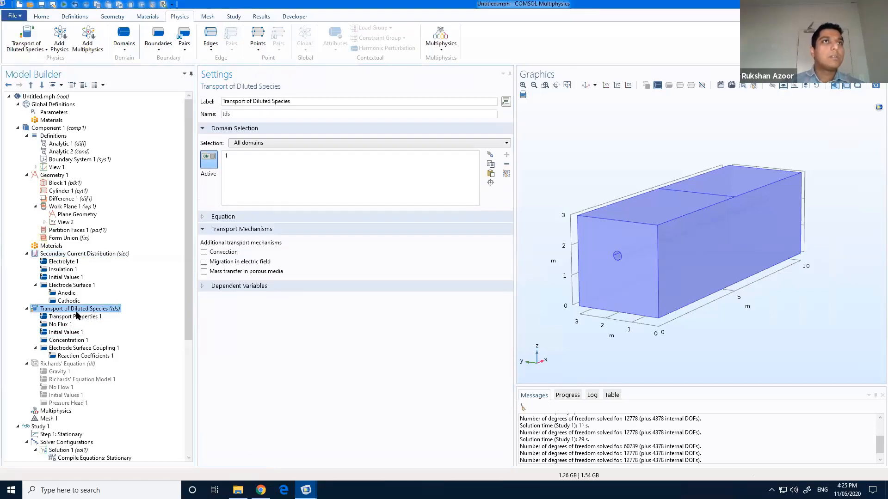
left_click(46, 419)
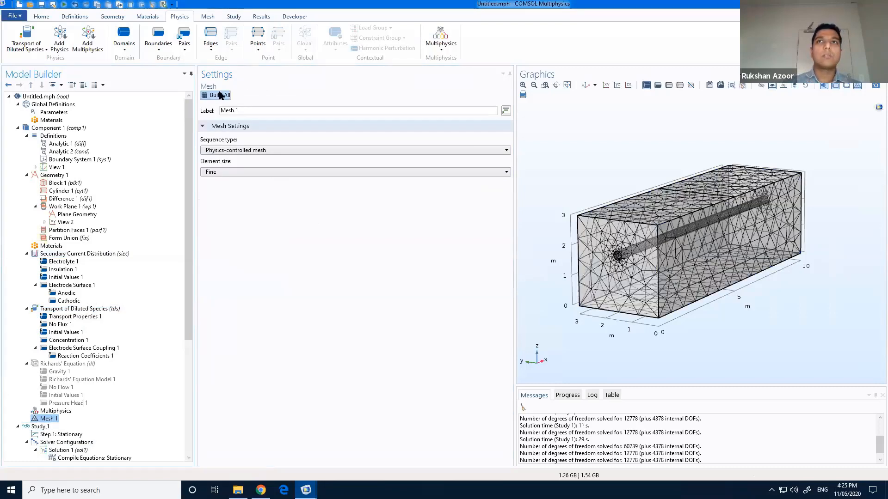
left_click(39, 427)
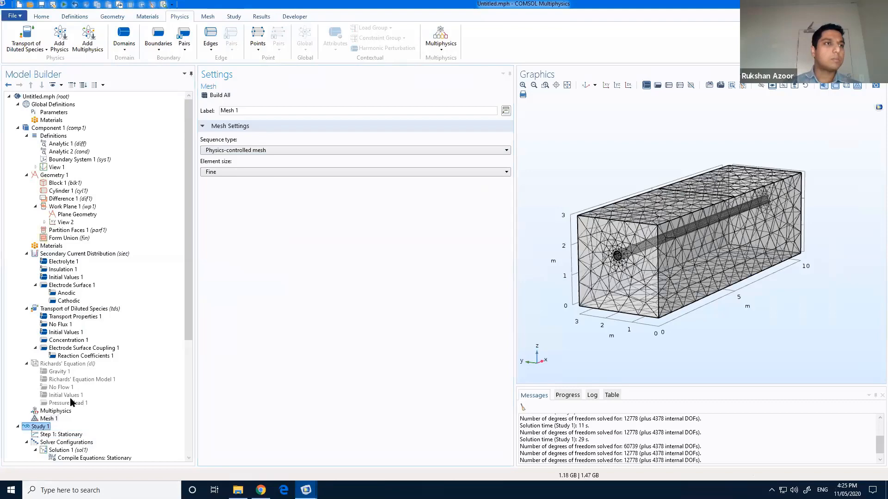
left_click(221, 95)
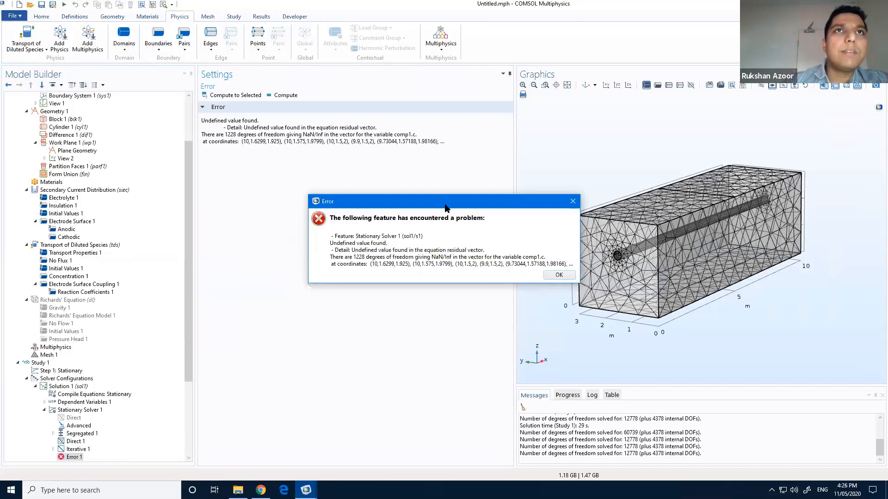
left_click_drag(376, 202, 277, 168)
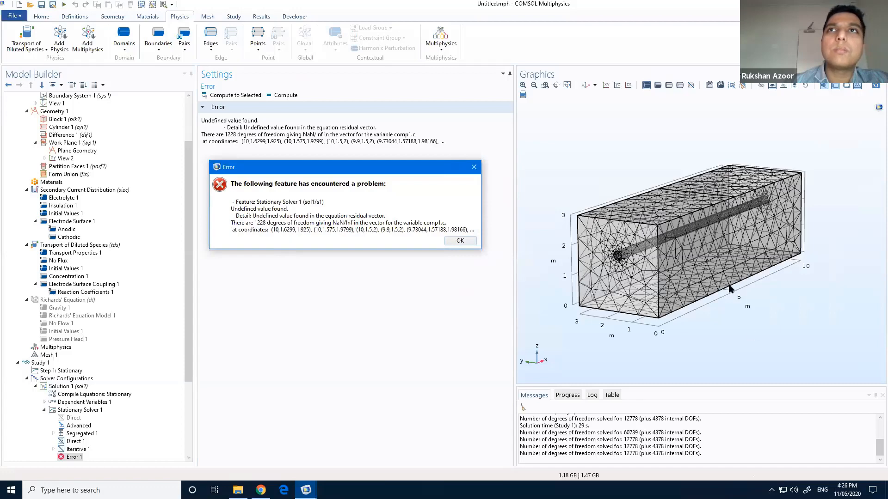
left_click(705, 291)
left_click(469, 242)
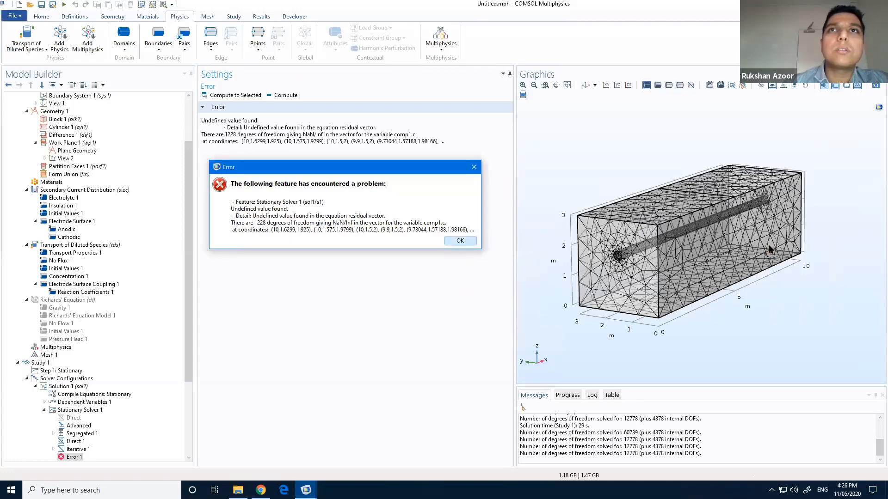
Step: Disable the Secondary Current Distribution interface
left_click_drag(669, 269, 595, 109)
left_click(586, 85)
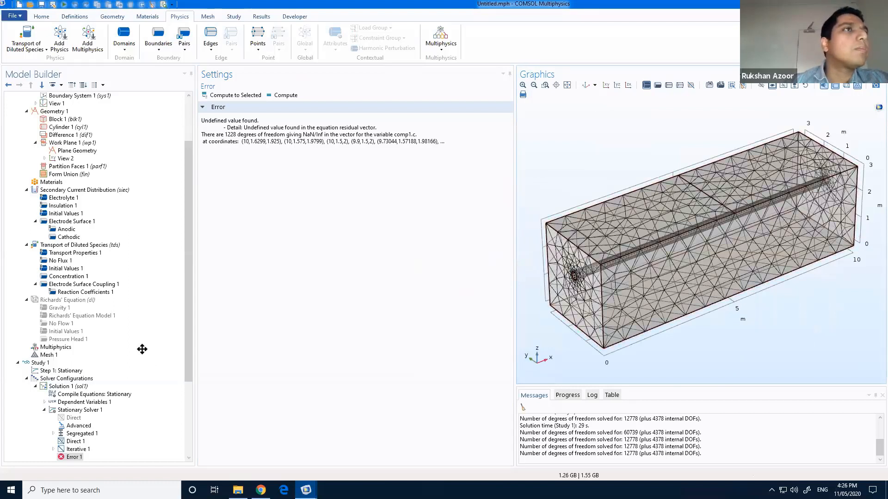
right_click(76, 190)
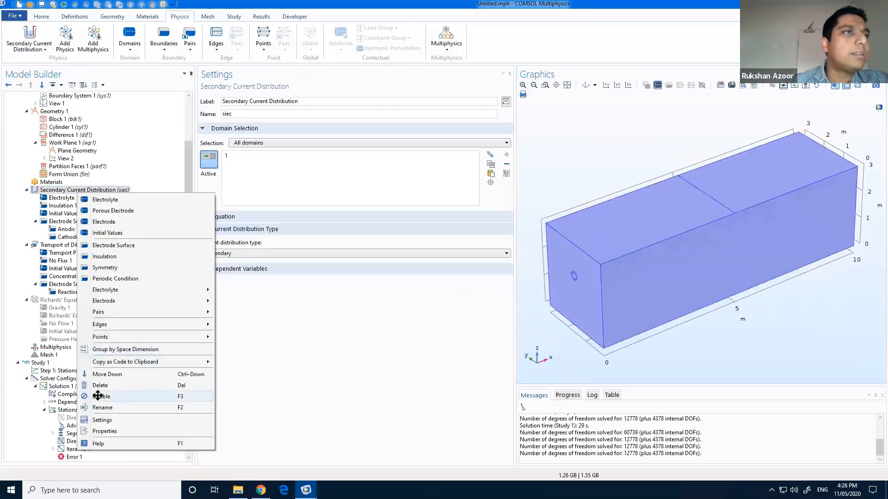
left_click(98, 396)
Step: Check Transport Properties 1 and disable Electrode Surface Coupling 1 under Transport of Diluted Species
left_click(83, 245)
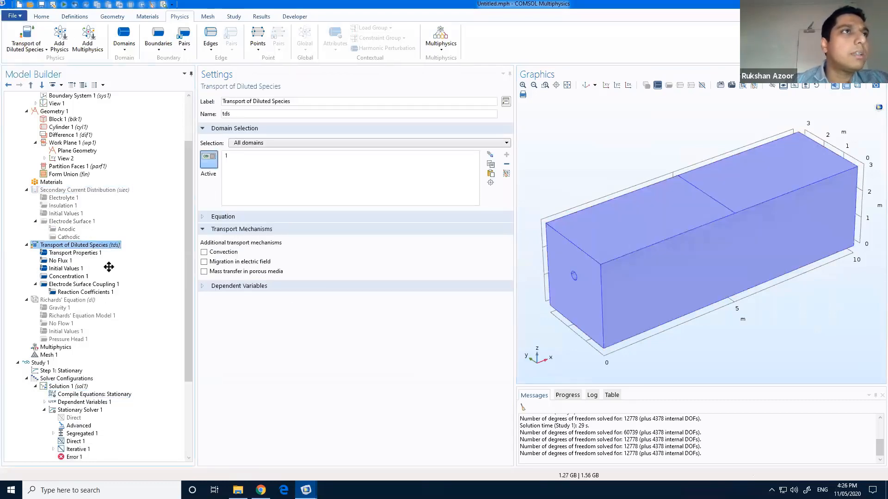
left_click(81, 253)
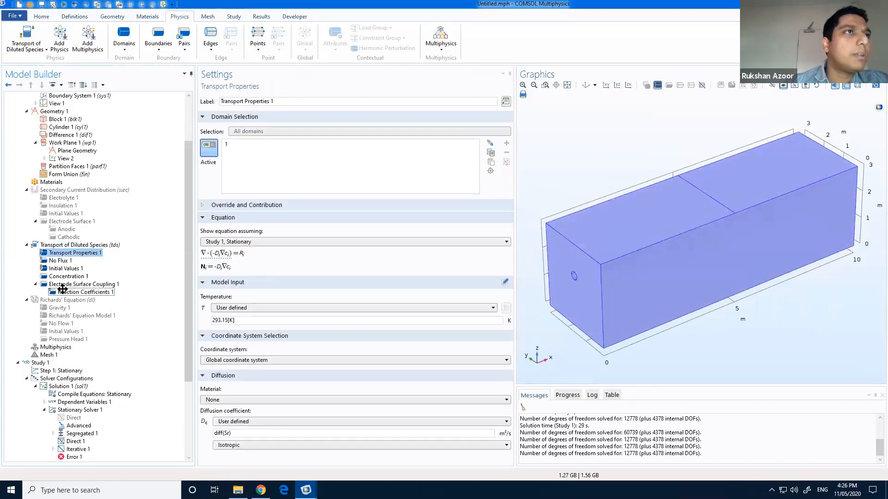
left_click(60, 283)
right_click(60, 285)
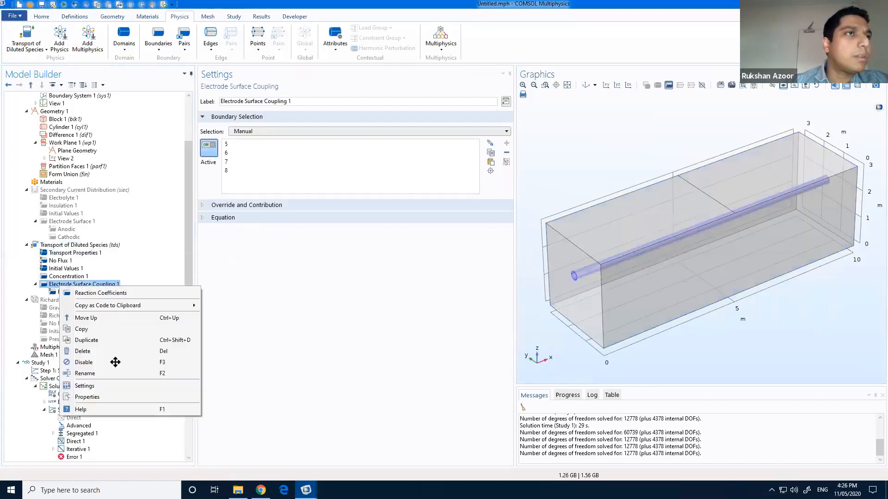
left_click(84, 362)
Step: Add a Flux condition to Transport of Diluted Species, enable species c and set its inward flux to -0.001 mol/(m²·s)
left_click(85, 245)
right_click(84, 245)
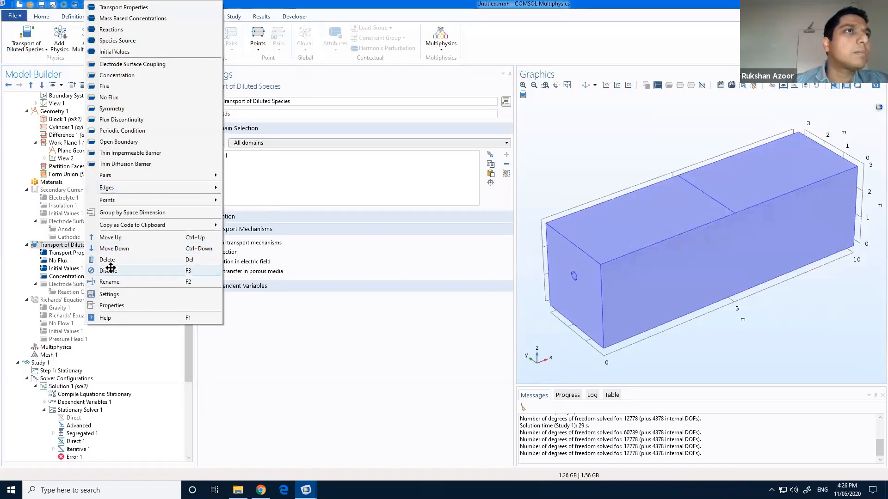
left_click(169, 347)
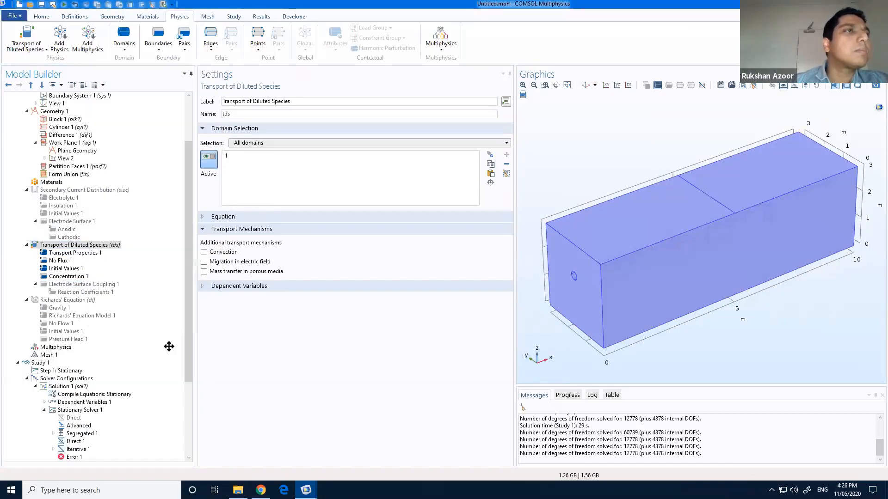
left_click(204, 265)
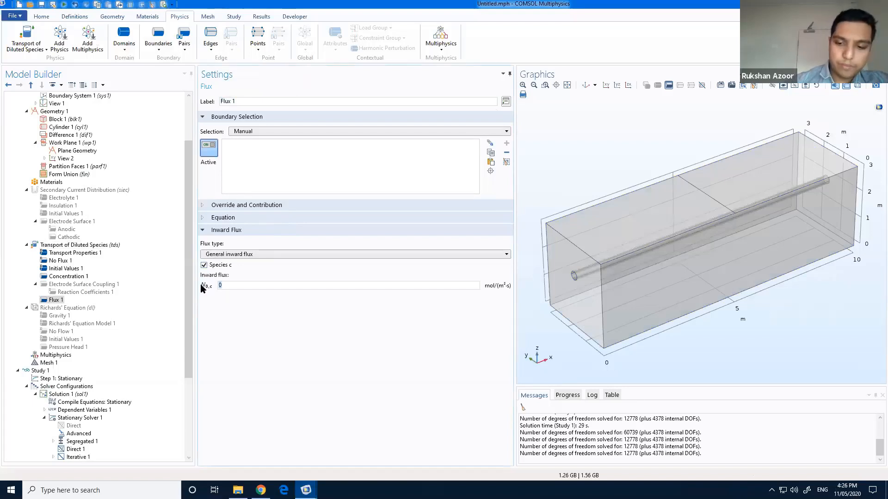
type("001")
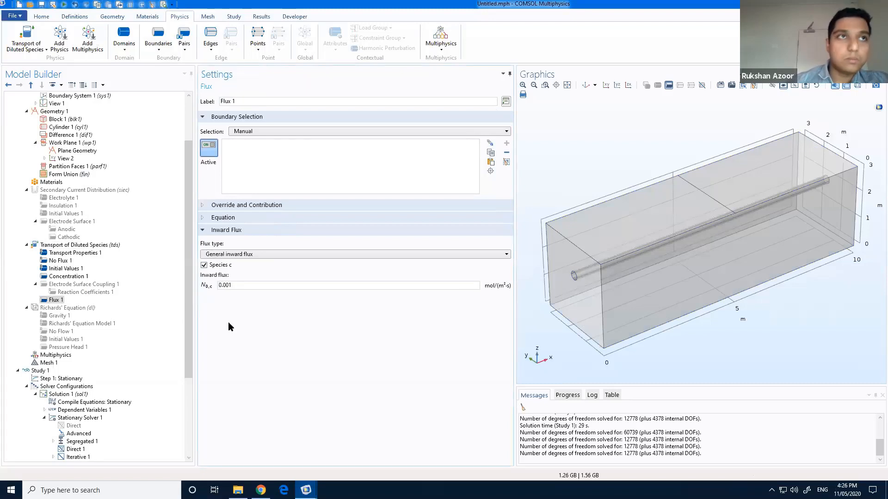
type("-")
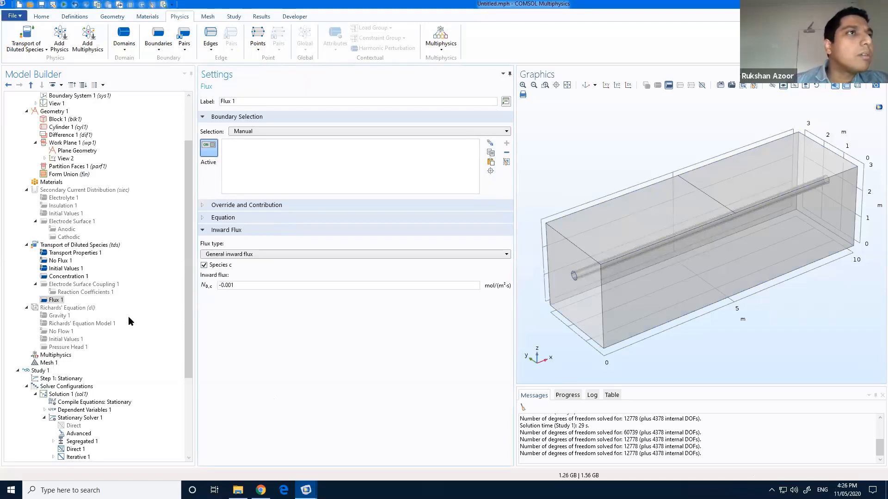
Step: Review Concentration 1, compute the stationary study step and dismiss the plot evaluation error
left_click(76, 277)
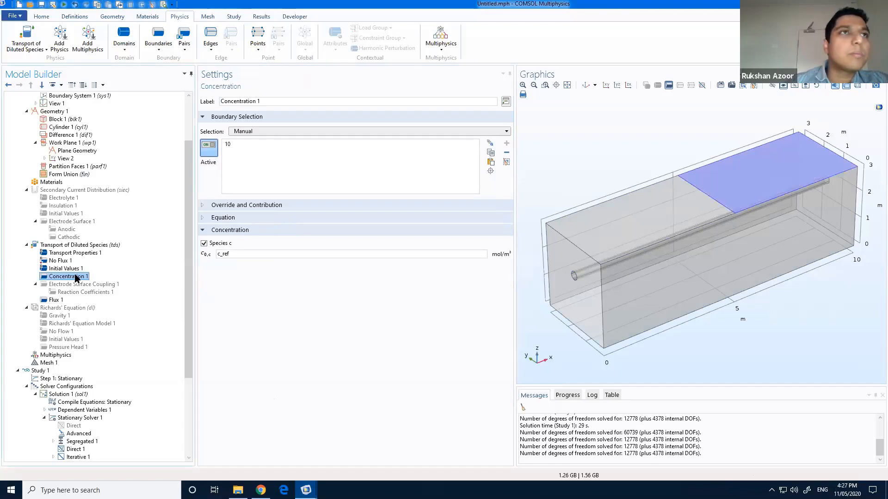
left_click(74, 245)
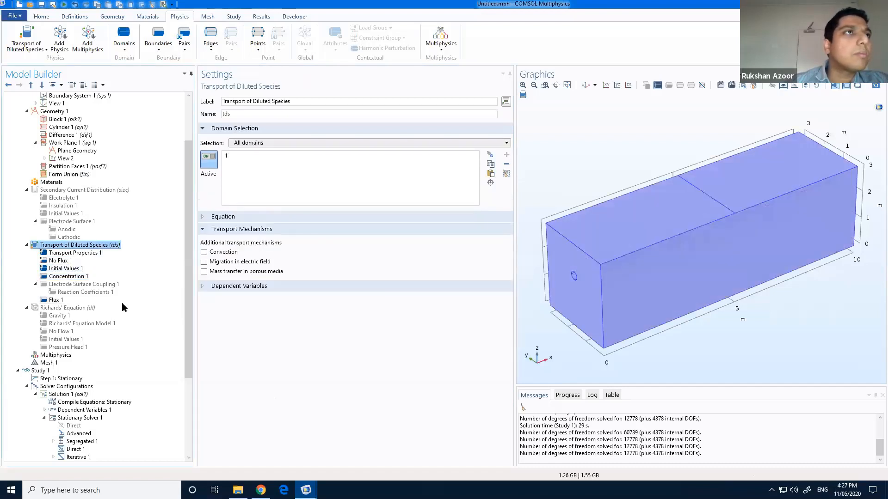
left_click(41, 371)
left_click(51, 378)
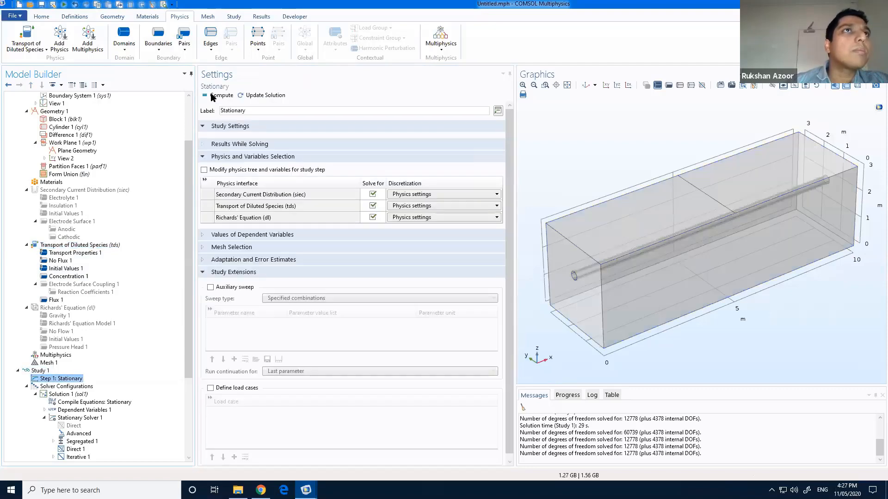
left_click(213, 95)
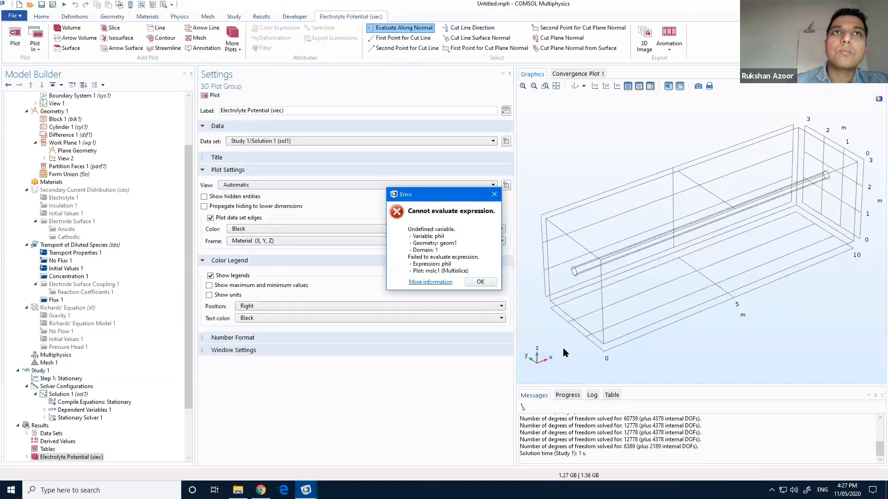
left_click(480, 283)
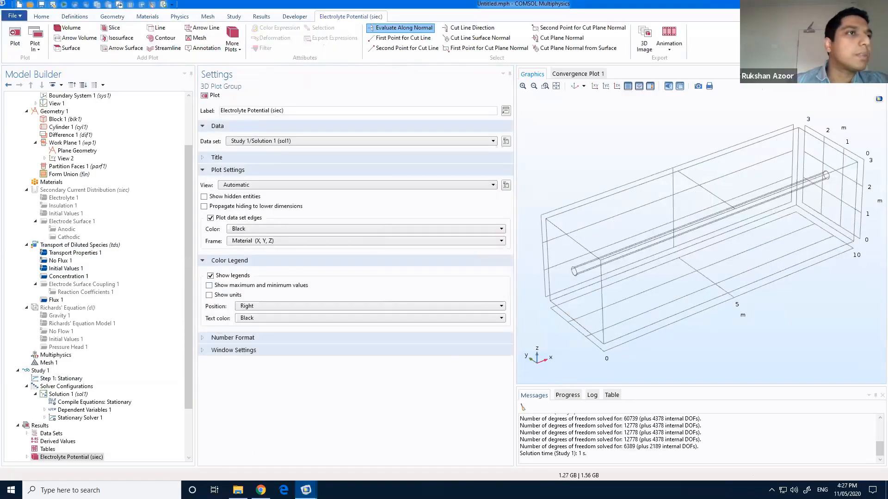
Step: Examine the concentration distribution in the Volume 1 plot of 3D Plot Group 6
scroll(139, 398, "down", 2)
scroll(139, 388, "down", 1)
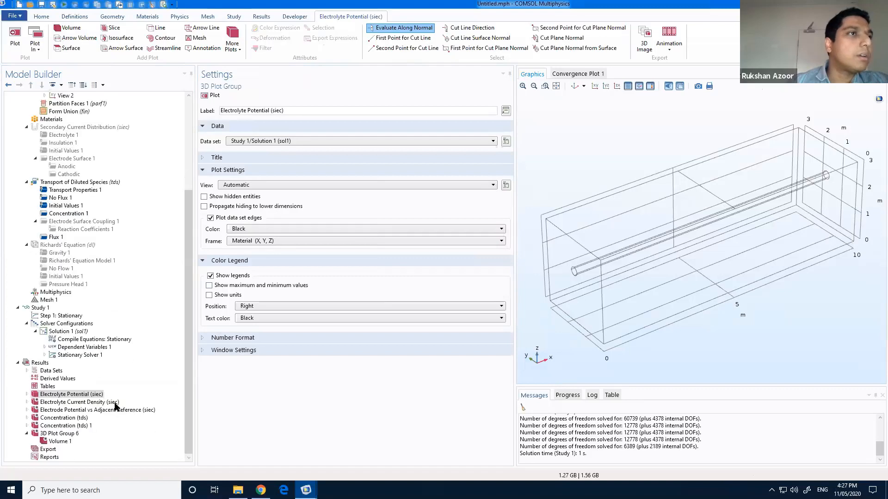
left_click(59, 442)
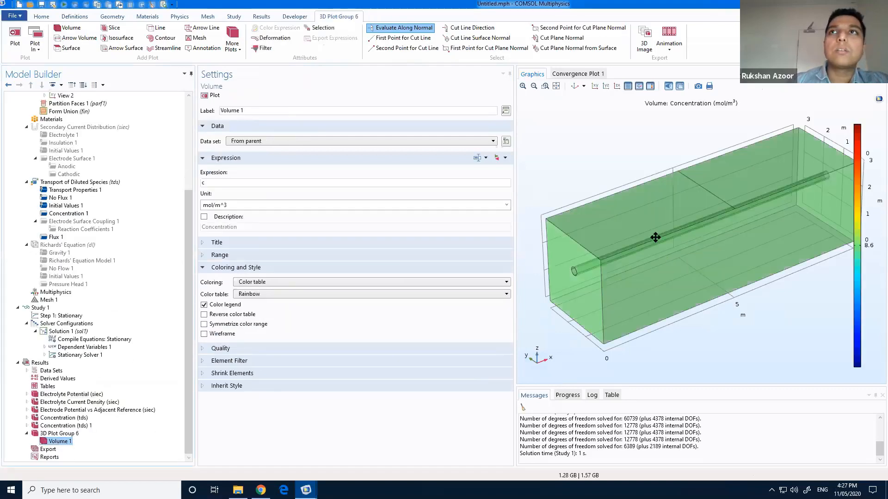
right_click_drag(676, 230, 593, 251)
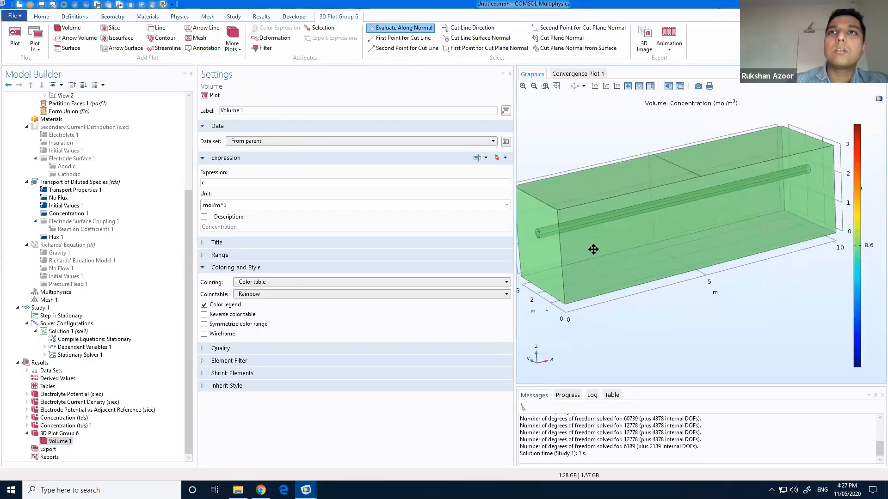
mouse_move(593, 250)
left_mouse_down()
mouse_move(580, 251)
mouse_move(591, 252)
left_mouse_up()
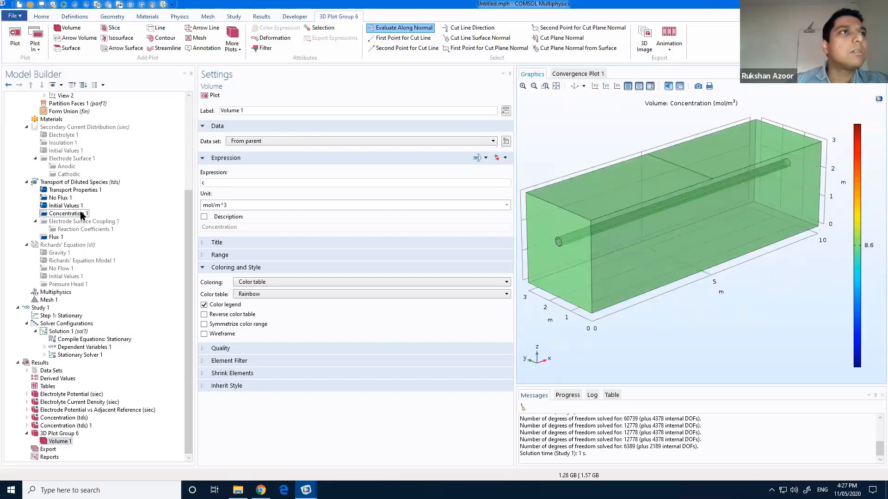
Step: Assign the four pipe surface boundaries 5, 6, 7 and 8 to Flux 1
left_click(67, 213)
left_click(54, 238)
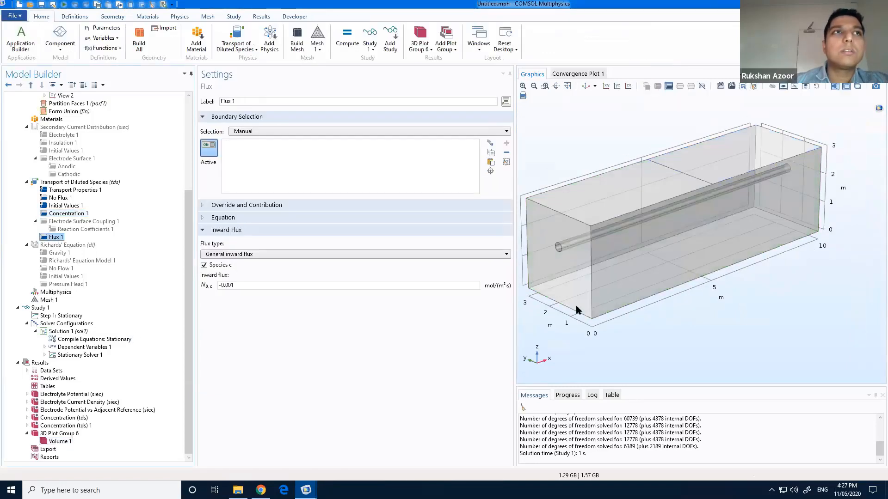
left_click_drag(645, 281, 587, 237)
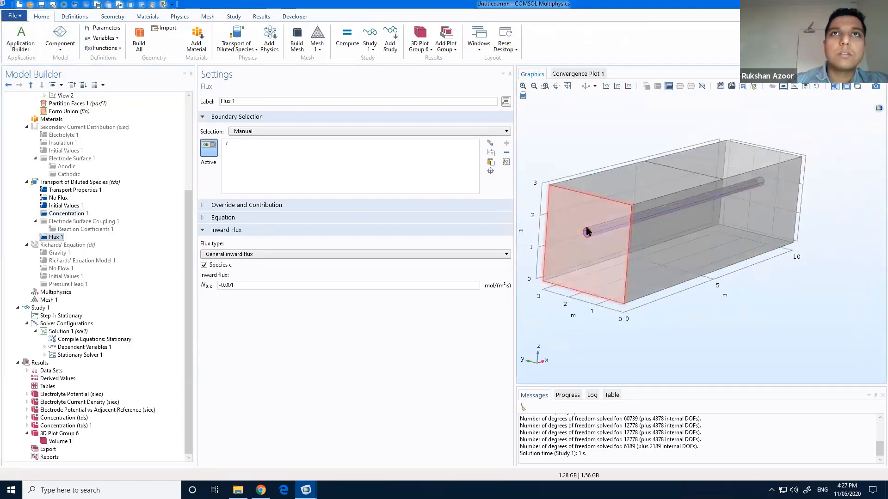
left_click(634, 219)
left_click_drag(677, 178, 680, 202)
left_click(689, 207)
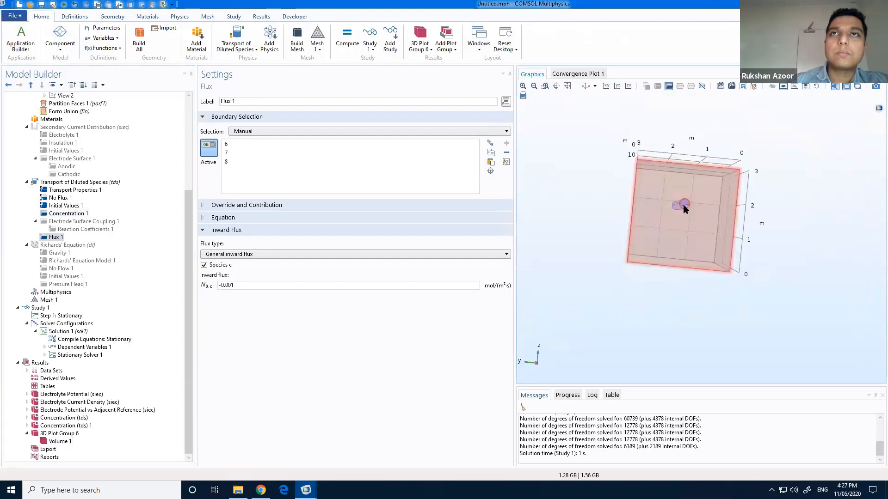
left_click(684, 205)
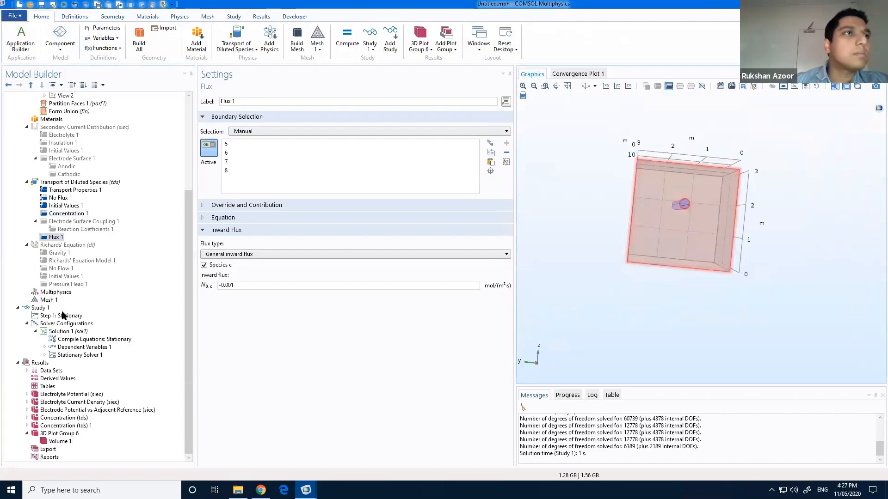
Step: Recompute the stationary study step and display the concentration in 3D Plot Group 6
left_click(64, 316)
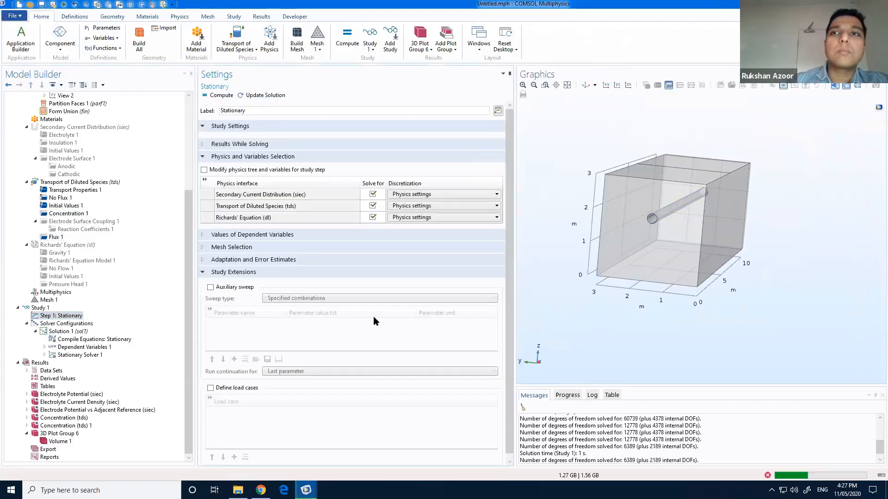
key("Return")
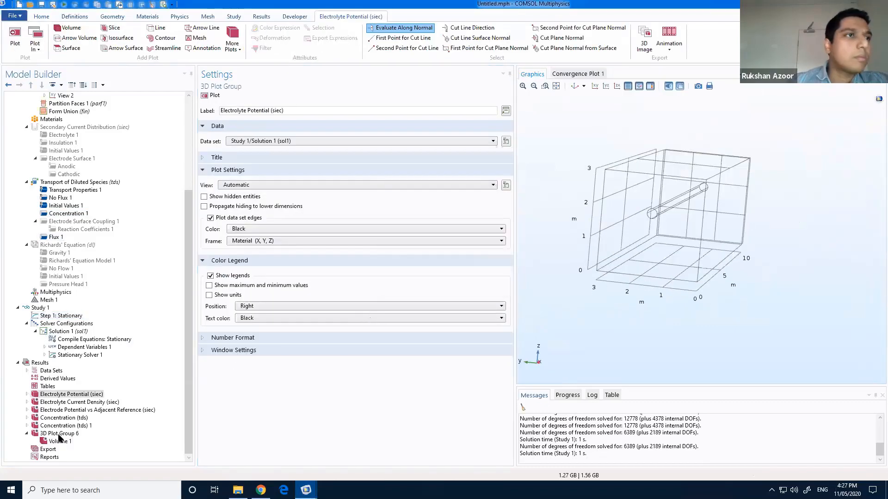
left_click(68, 434)
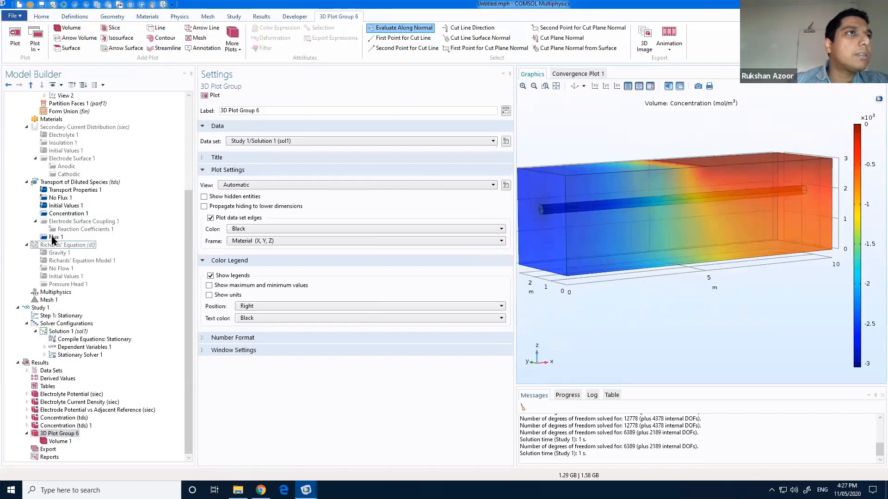
Step: Disable Flux 1 and re-enable Electrode Surface Coupling 1
right_click(53, 238)
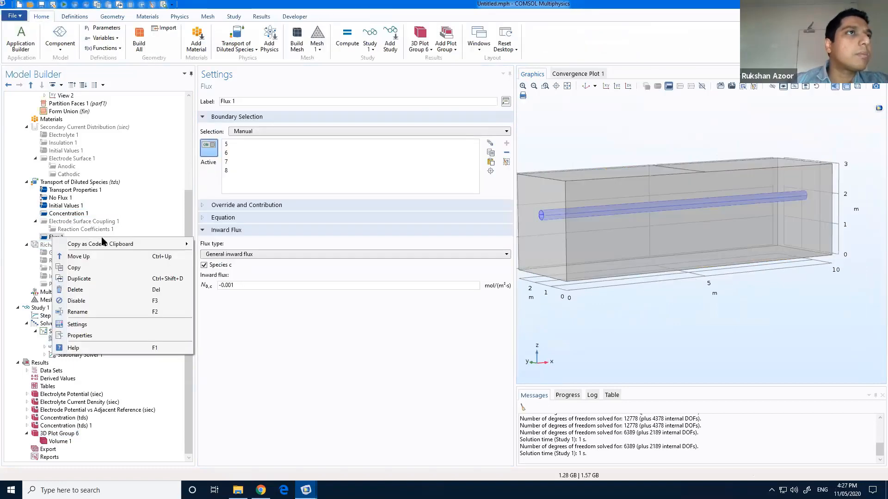
left_click(65, 226)
right_click(66, 223)
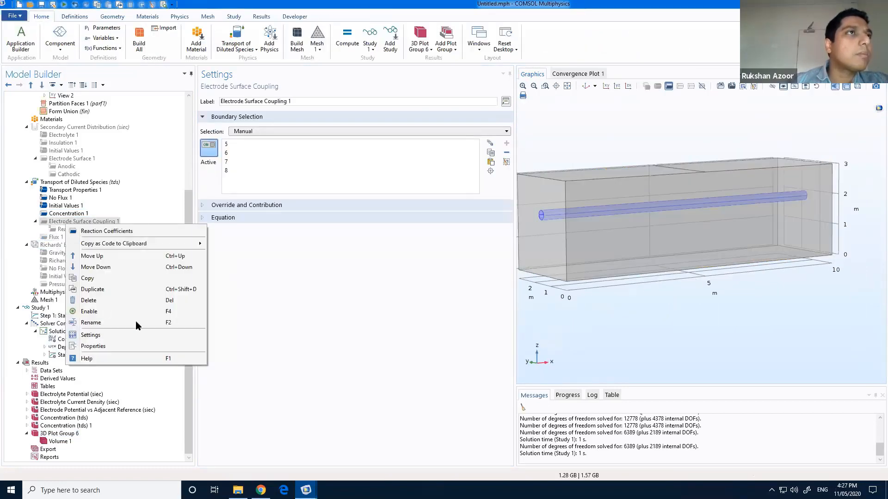
key("F4")
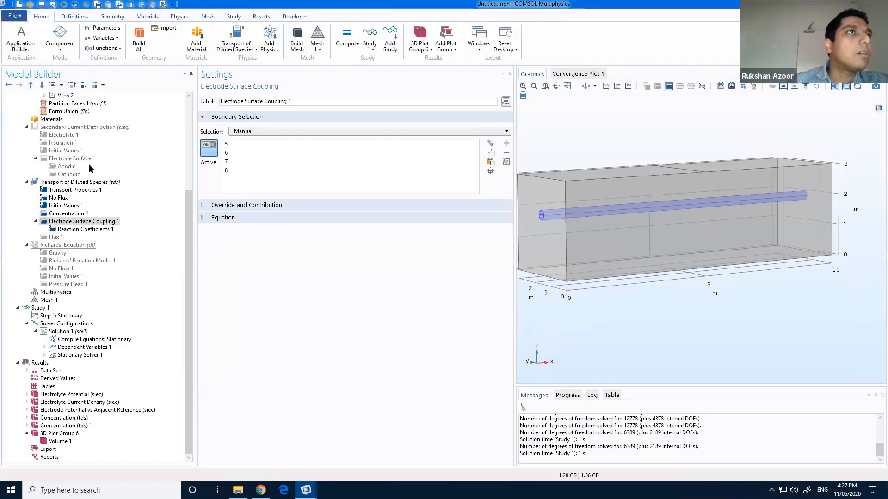
Step: Re-enable the Secondary Current Distribution interface
scroll(93, 186, "up", 2)
right_click(77, 175)
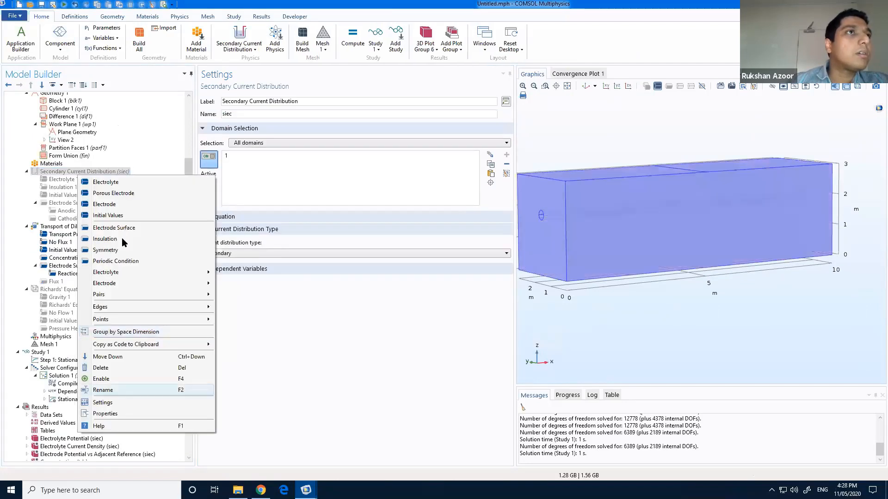
left_click(108, 376)
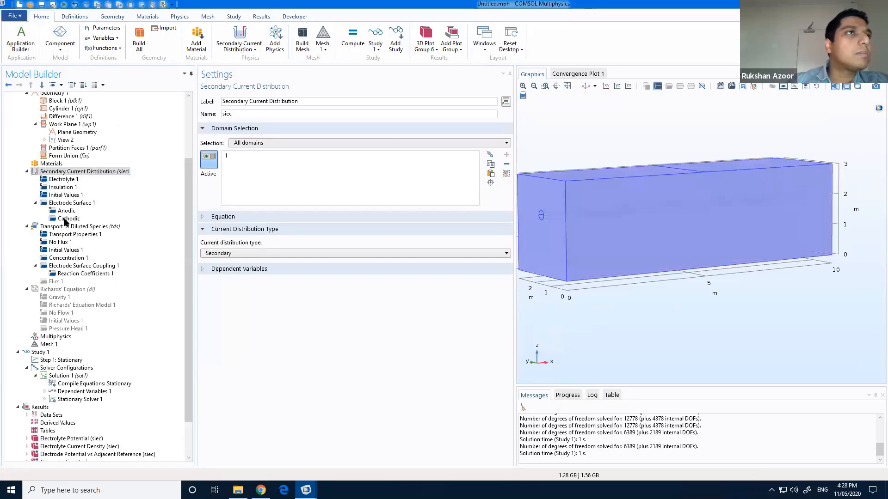
Step: Check the Cathodic reaction and reduce the Anodic reaction's exchange current density expression to i0_Fe
left_click(65, 220)
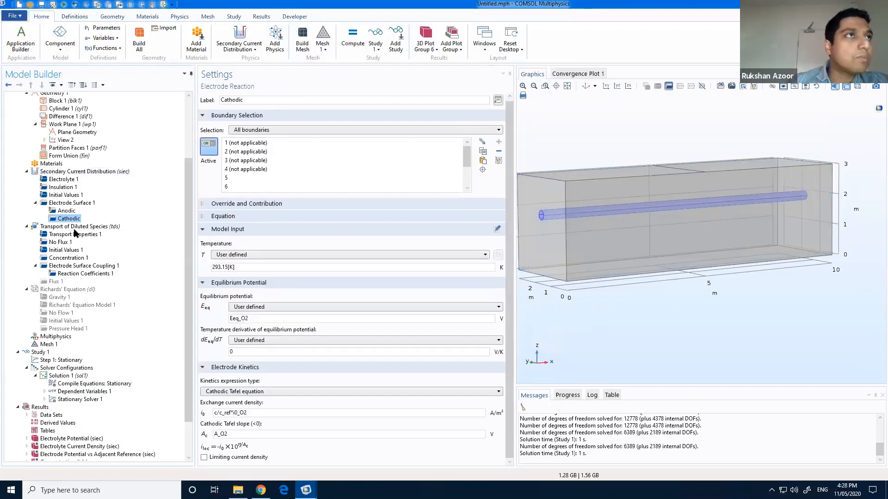
left_click(66, 212)
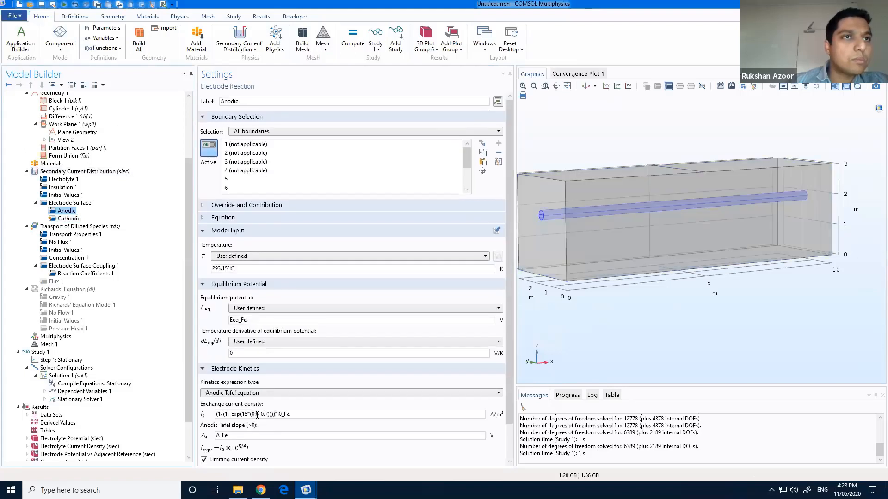
double_click(276, 414)
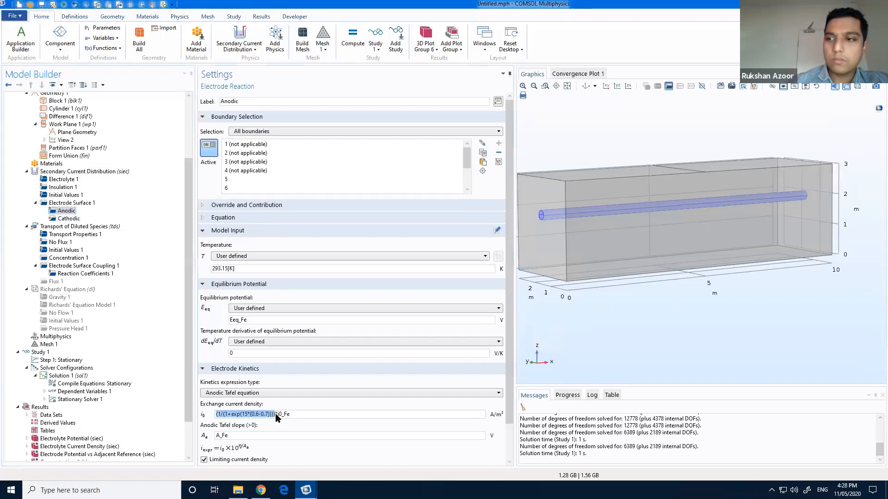
key("BackSpace")
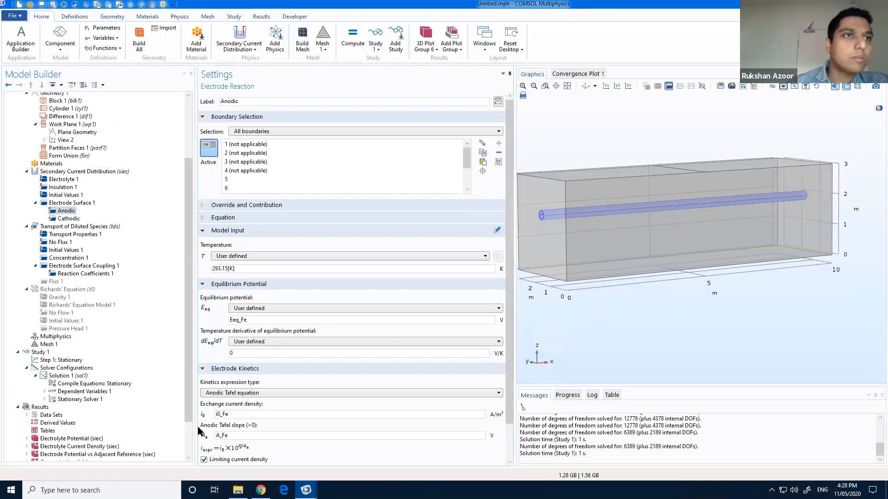
Step: Turn off the limiting current density for the Anodic reaction and check the Cathodic reaction's kinetics
left_click(204, 460)
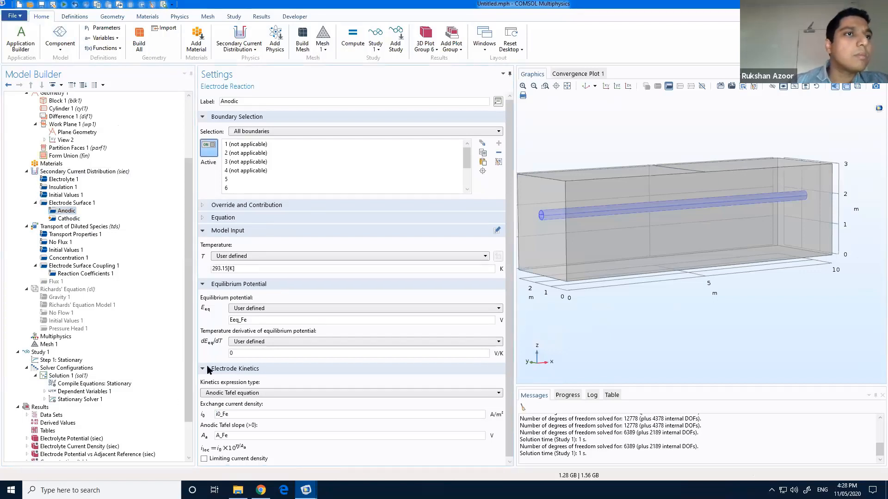
left_click(67, 218)
left_click(65, 210)
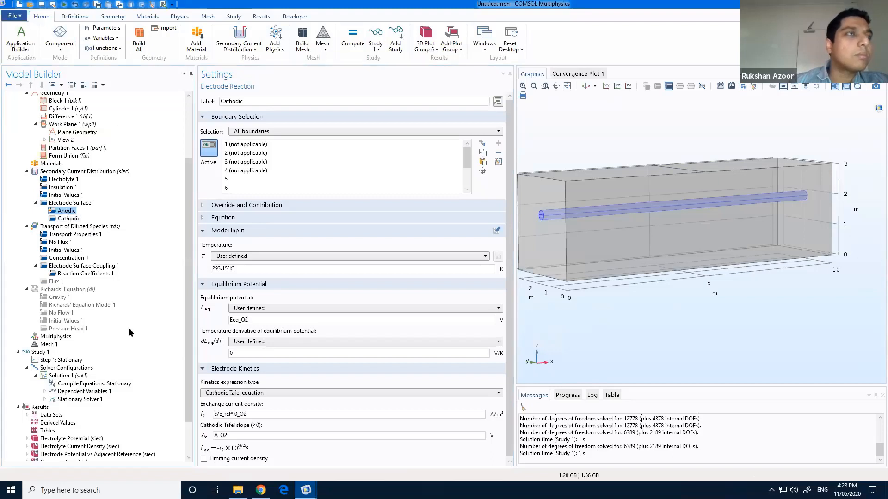
Step: Recompute the stationary study step and inspect the electrolyte potential plot along the pipe
left_click(62, 360)
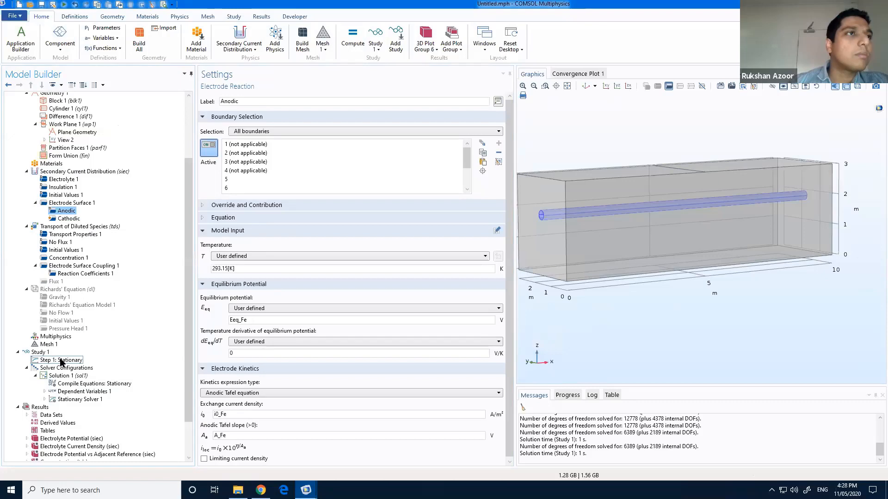
left_click(218, 96)
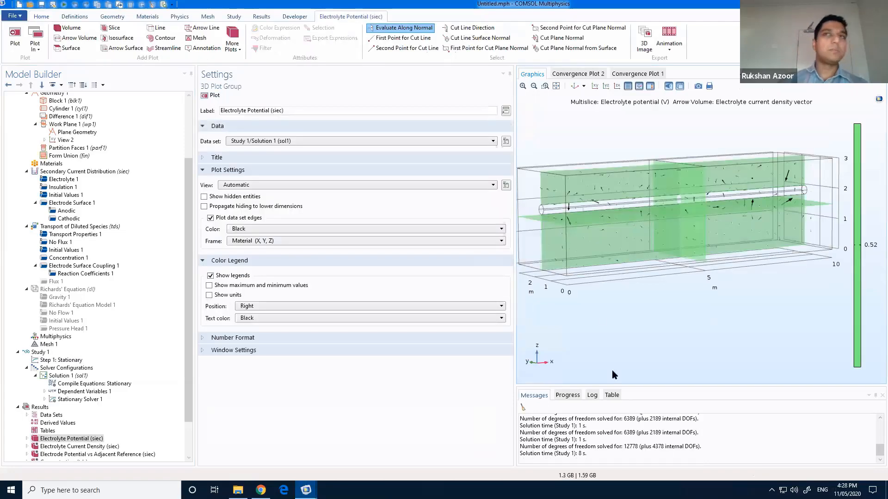
left_click_drag(642, 316, 694, 329)
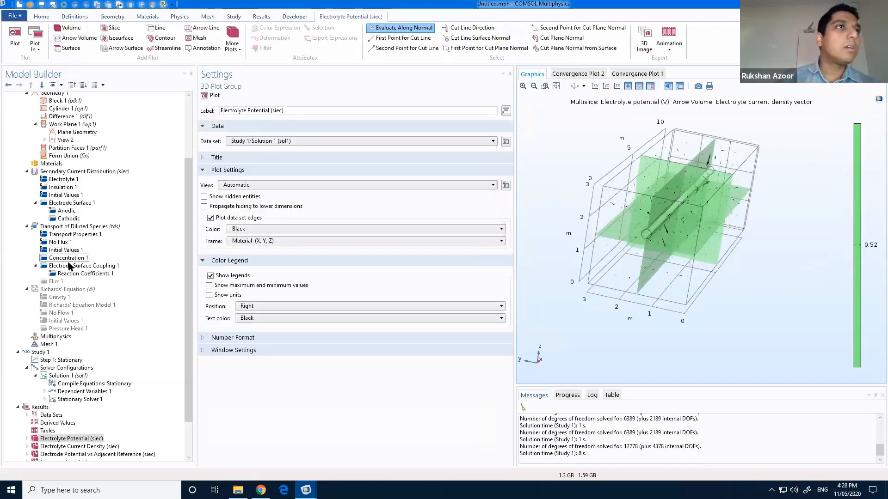
Step: Review the Electrode Surface Coupling, Concentration, Cathodic, Electrolyte, Transport Properties and Initial Values settings for the cause of the uniform potential
left_click(75, 266)
left_click_drag(661, 240, 675, 320)
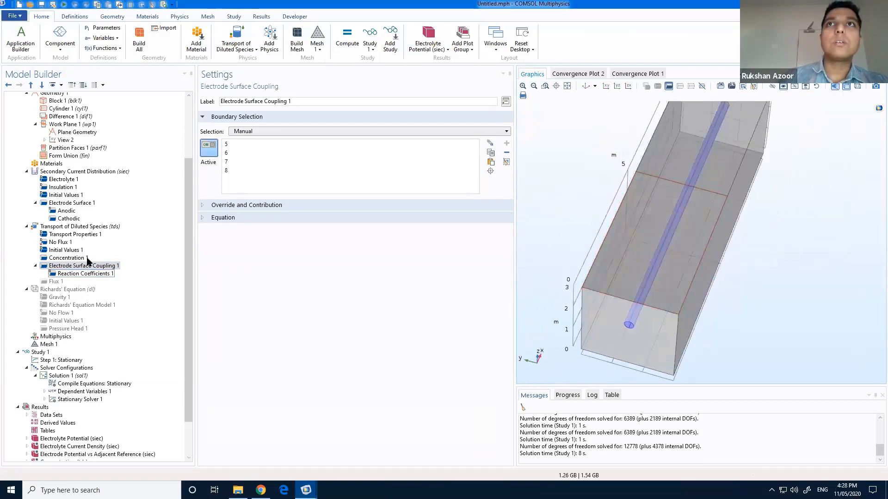
left_click(70, 259)
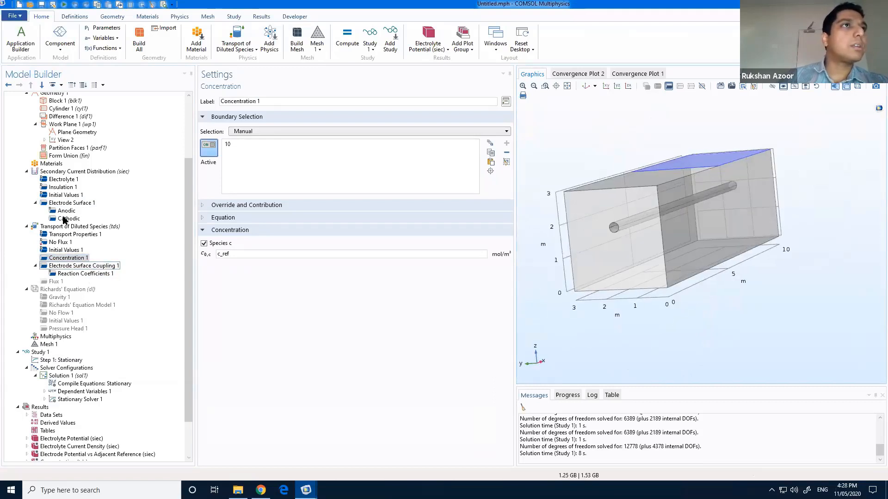
left_click(65, 219)
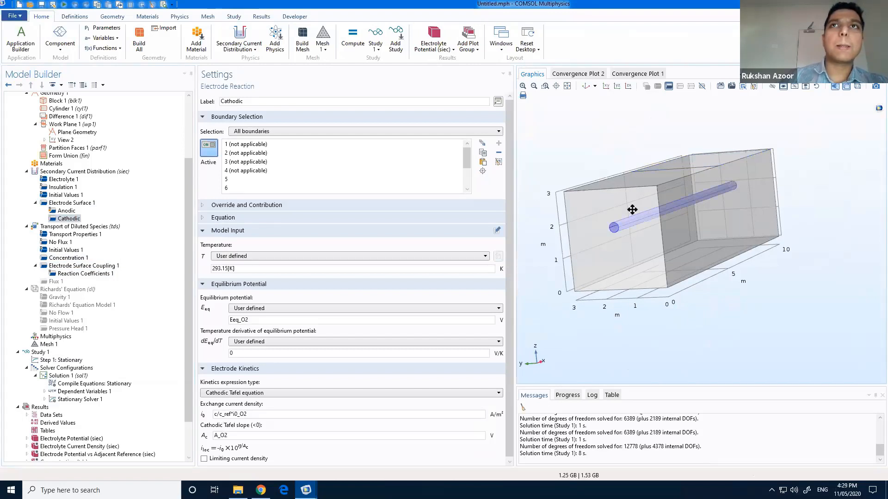
mouse_move(632, 209)
left_mouse_down()
mouse_move(632, 190)
mouse_move(585, 208)
left_mouse_up()
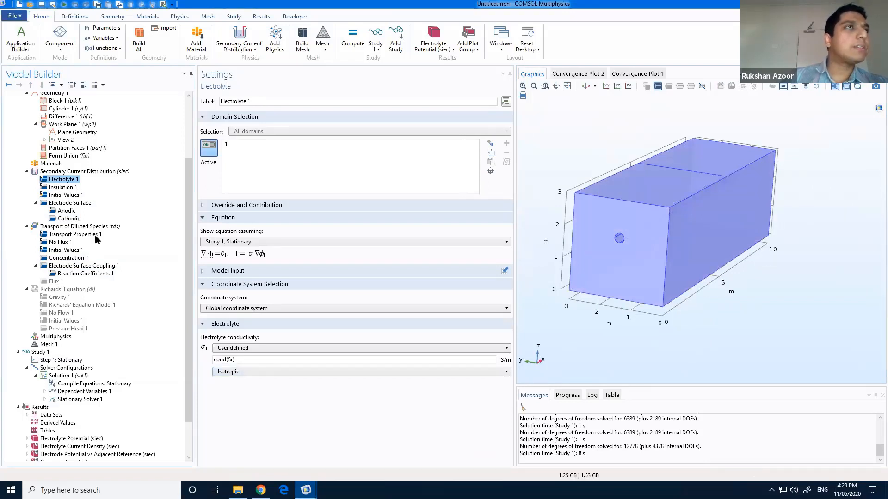
left_click(68, 235)
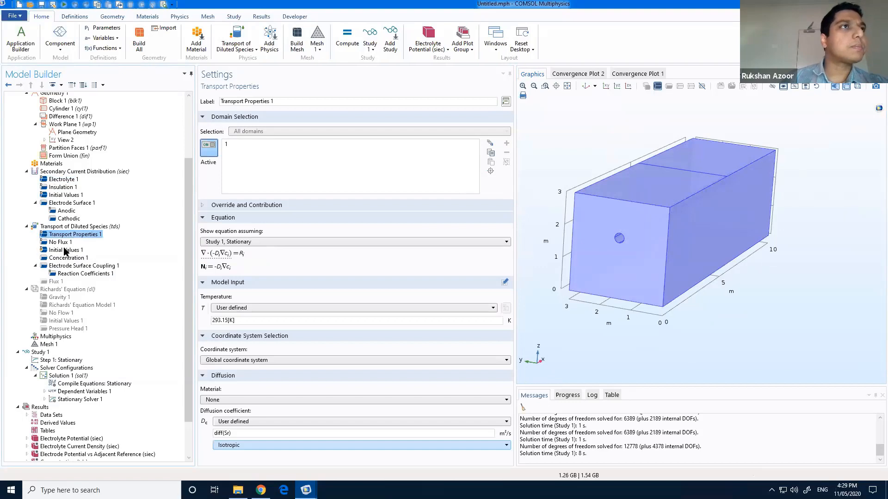
left_click(66, 250)
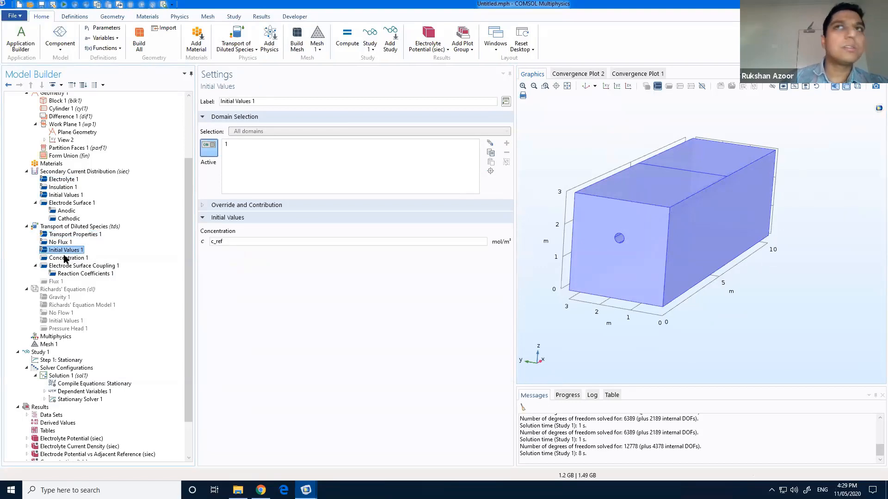
left_click(66, 258)
left_click(73, 266)
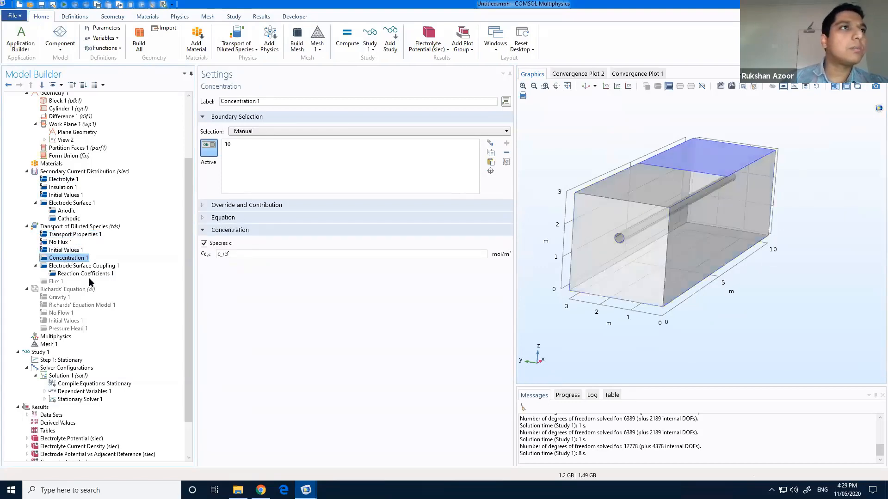
Step: Set the coupled reaction of Reaction Coefficients 1 to Local current density, Cathodic (siec/eebii1/er2)
left_click(81, 274)
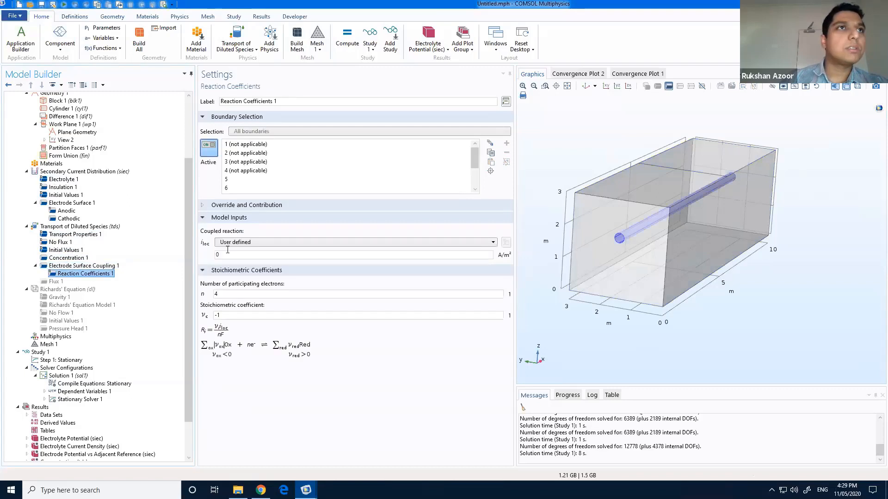
left_click(230, 244)
left_click(236, 261)
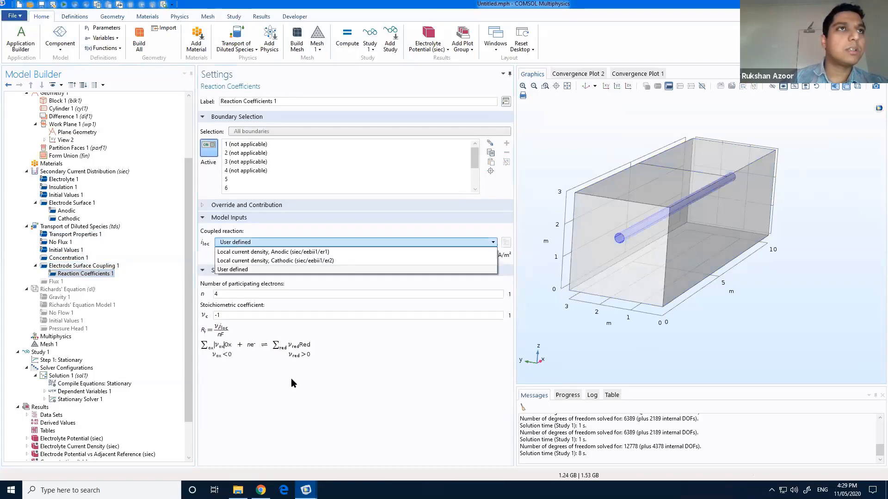
Step: Recompute the stationary study with the cathodic coupling and view the resulting electrolyte potential distribution
left_click(49, 361)
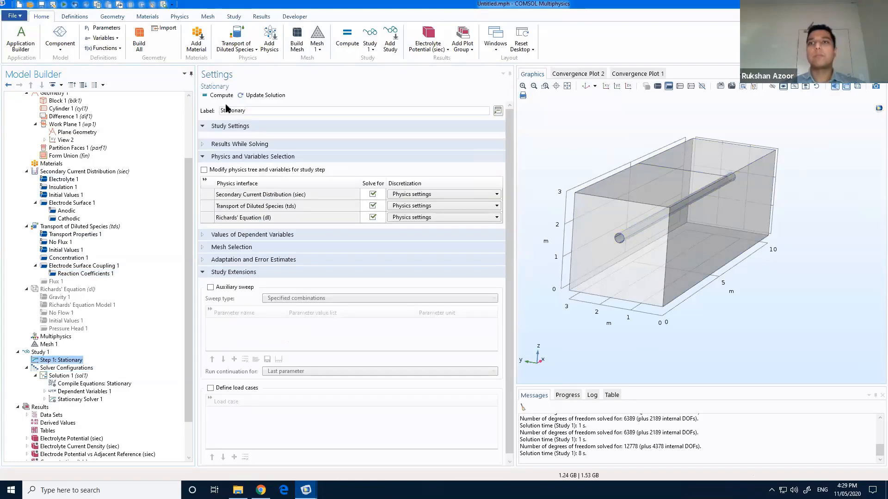
left_click(220, 95)
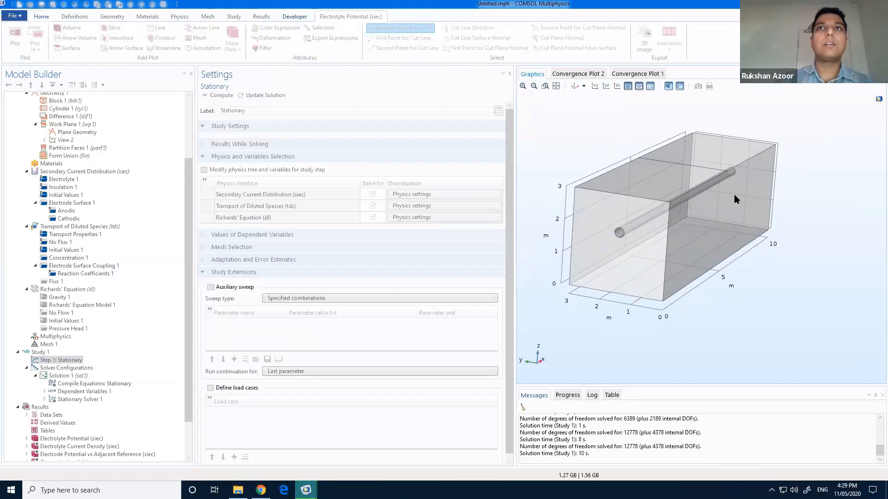
left_click_drag(598, 195, 548, 197)
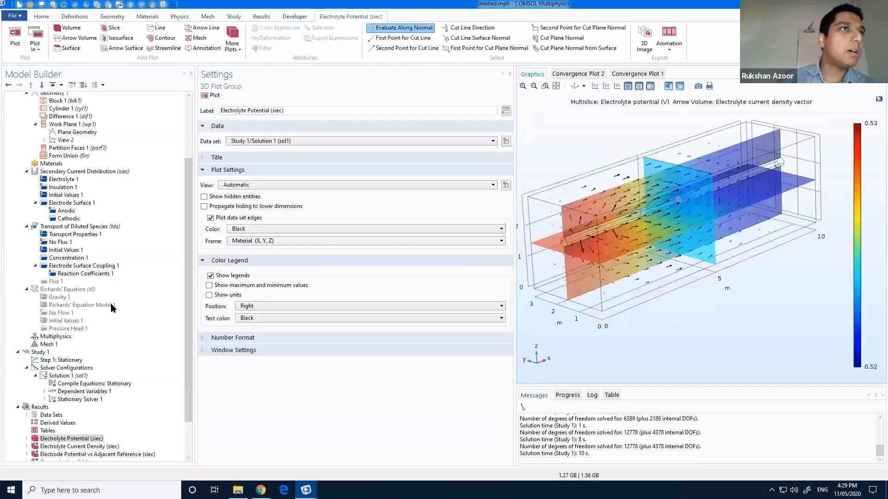
Step: Enable the Richards' Equation interface and check its Pressure Head 1 condition and the Anodic and Cathodic reactions
right_click(71, 290)
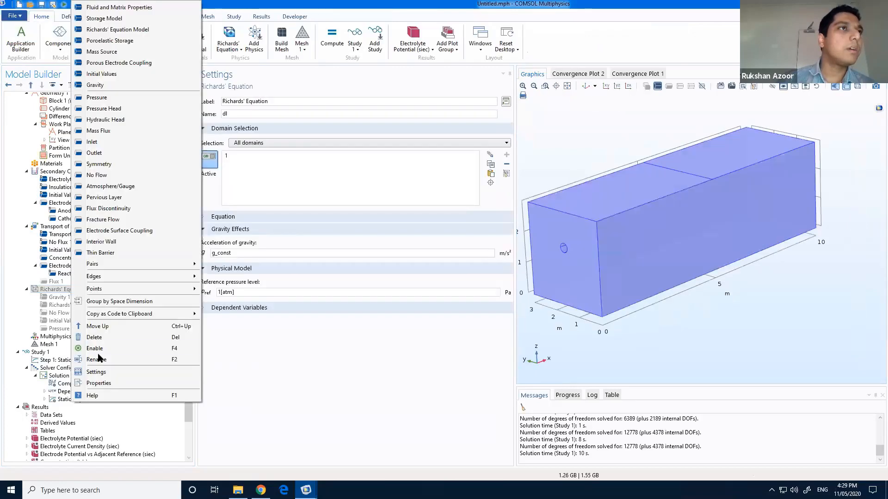
left_click(98, 350)
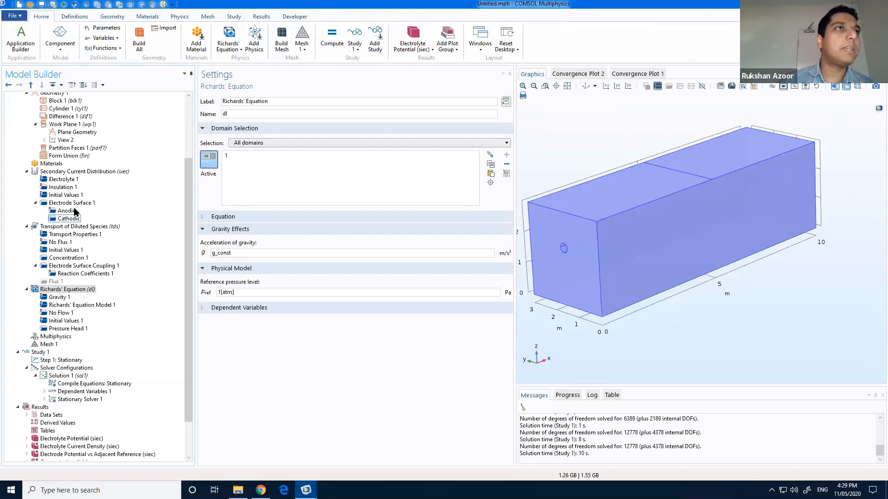
left_click(69, 219)
key("Up")
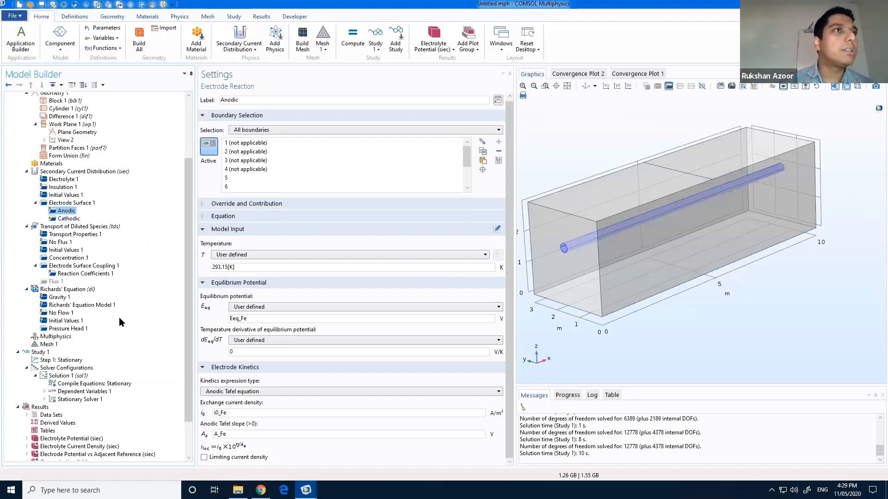
left_click(80, 307)
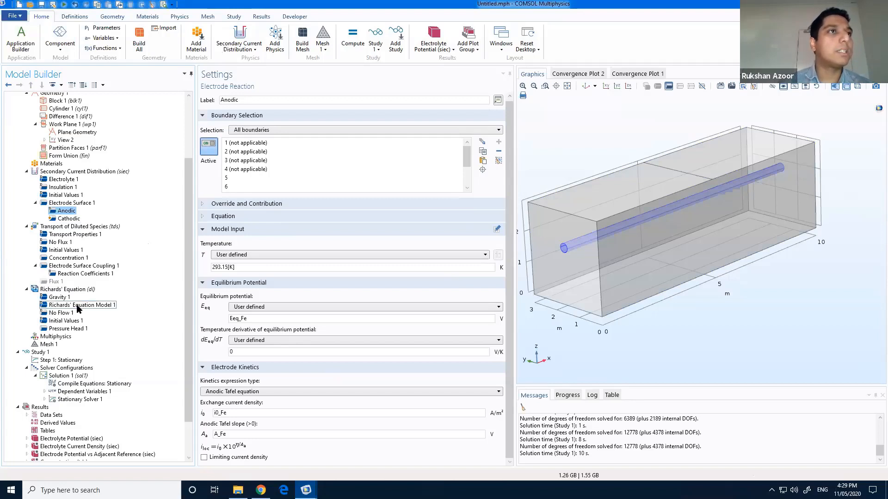
left_click(79, 329)
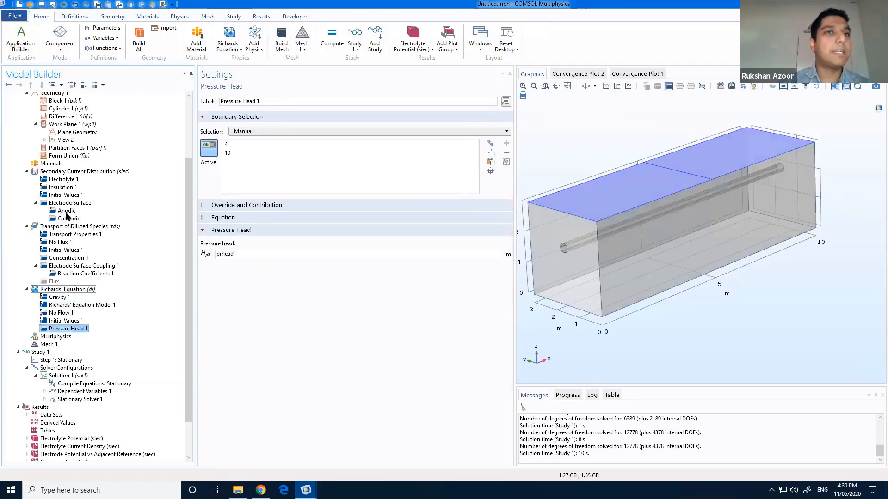
left_click(67, 213)
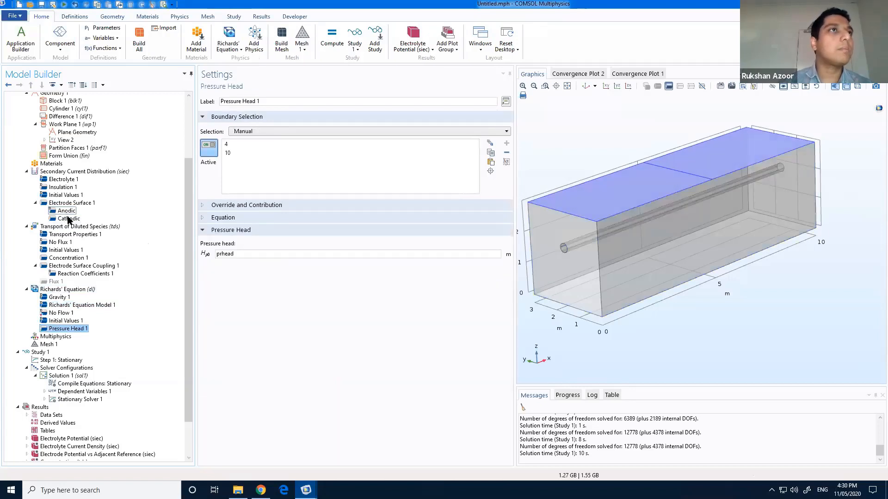
left_click(68, 218)
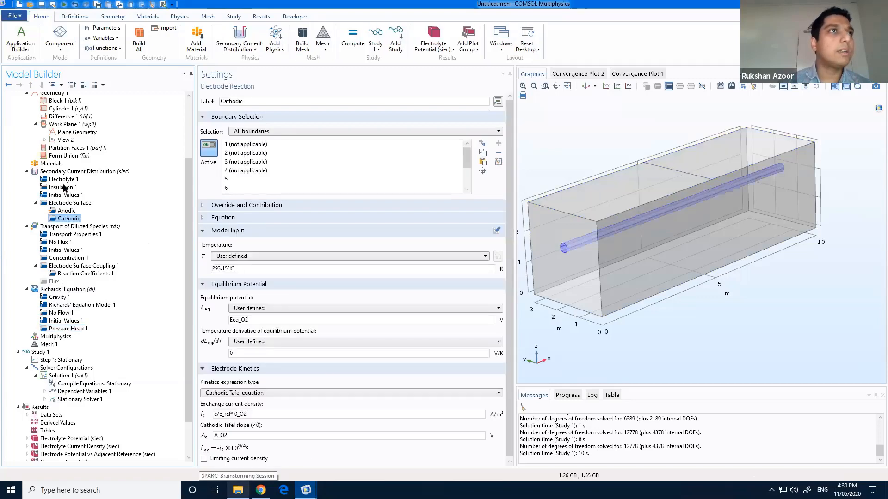
Step: Set the electrolyte conductivity in Electrolyte 1 to cond(dl.Se)
left_click(63, 181)
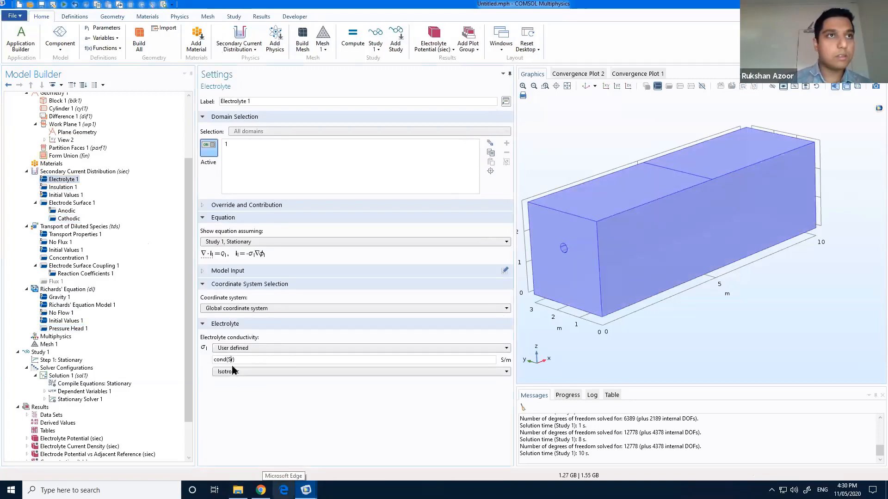
key("BackSpace")
type("d")
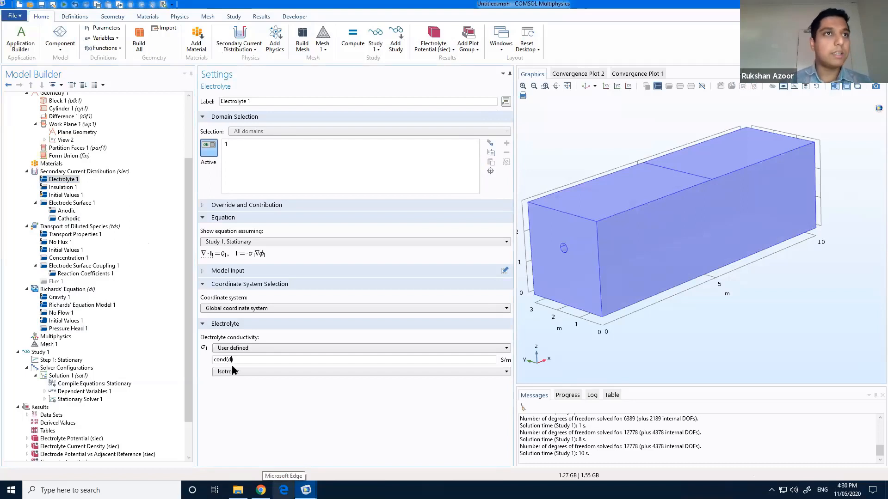
type("l.Se")
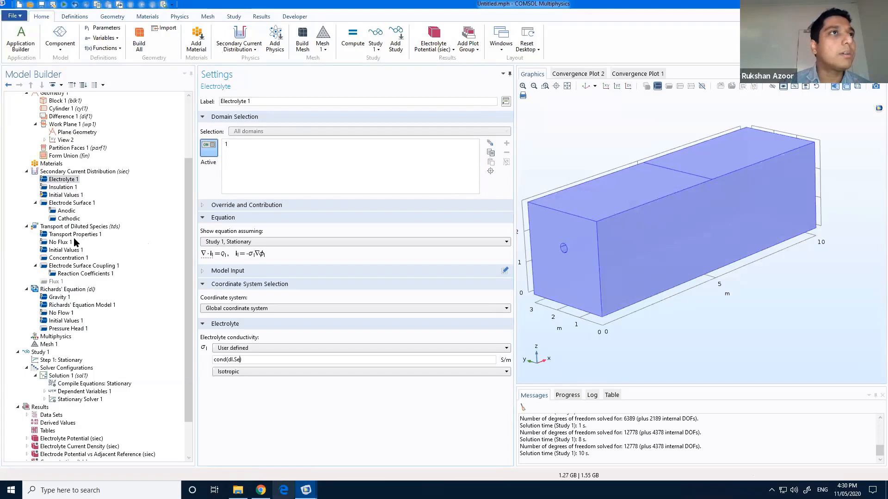
Step: Set the diffusion coefficient in Transport Properties 1 to diff(dl.Se)
left_click(231, 434)
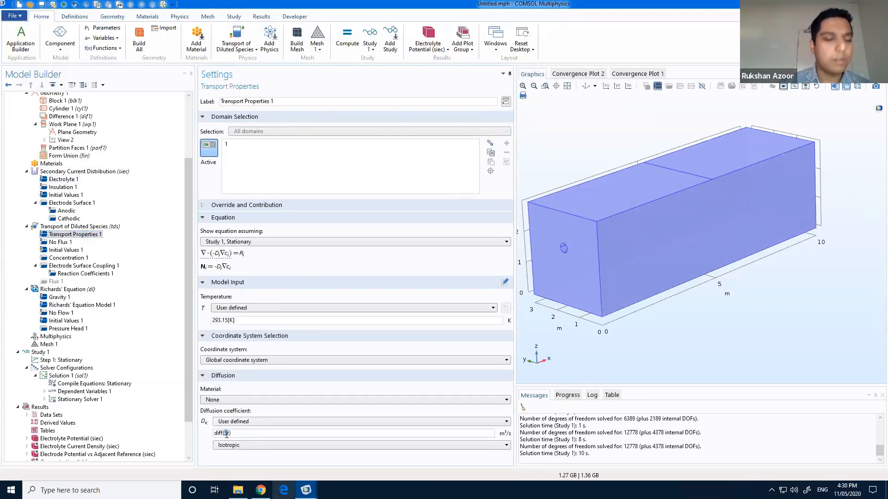
left_click_drag(228, 434, 225, 434)
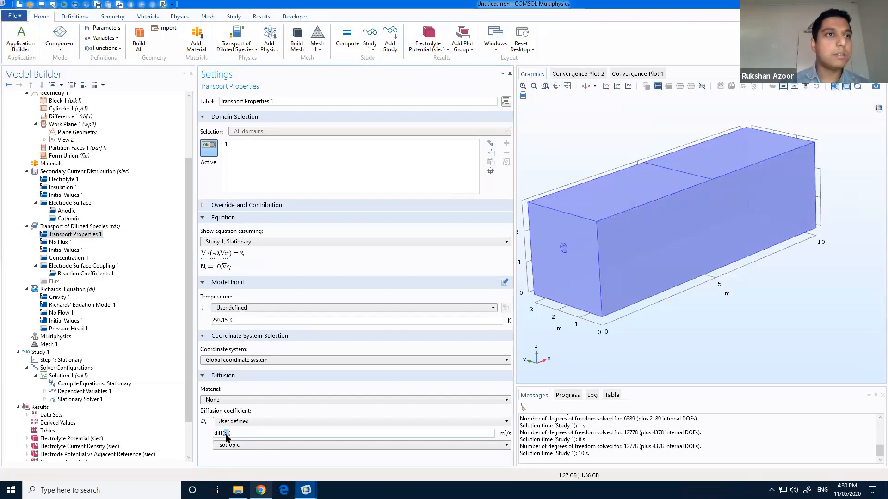
type("dl.Se")
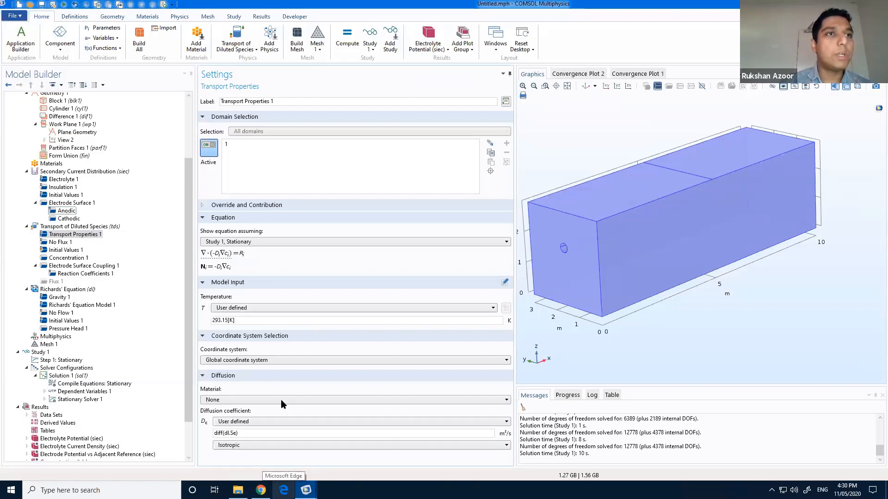
Step: Copy the Active Area expression (1/(1+exp(15*(0.6-dl.Se)))) from Equations.txt and return to the Anodic reaction settings in COMSOL
left_click(66, 210)
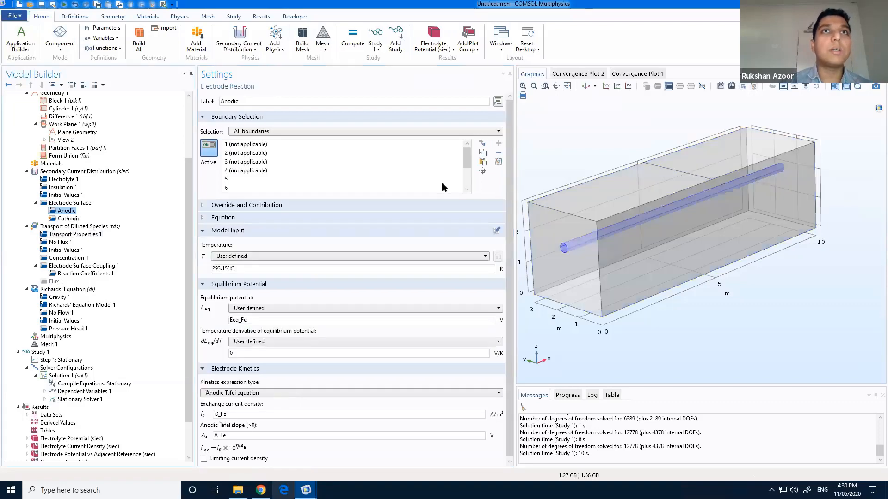
key("alt+Tab")
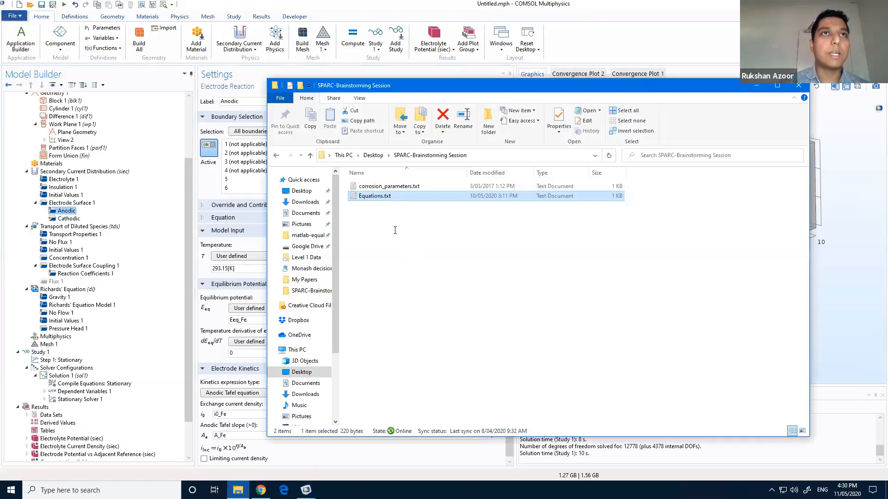
key("Return")
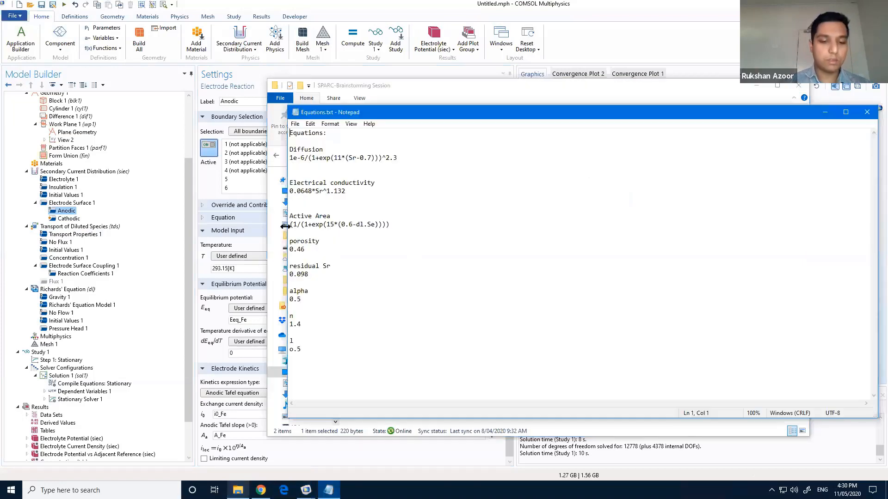
left_click_drag(289, 224, 389, 225)
key("ctrl+c")
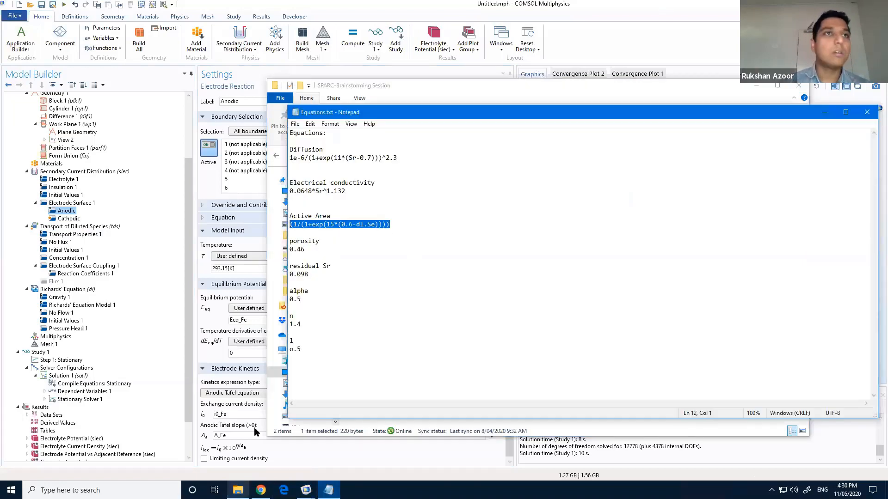
key("alt+F4")
key("alt+Tab")
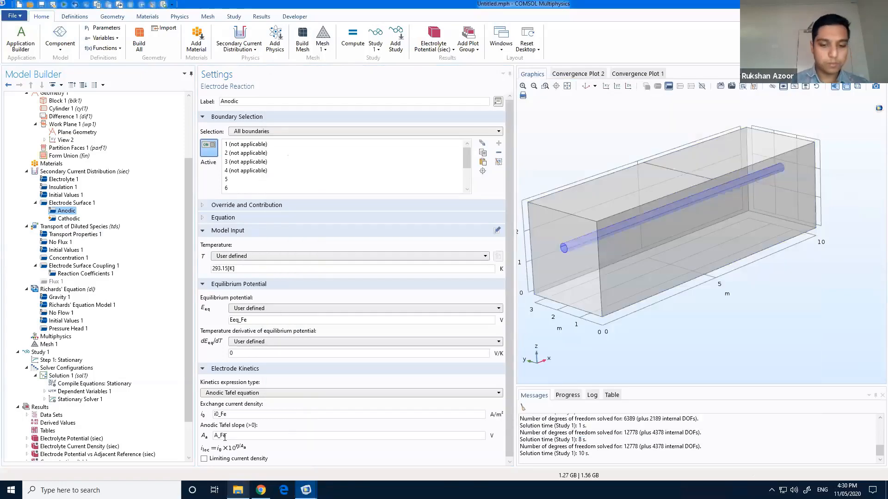
Step: Set the Anodic reaction's exchange current density to (1/(1+exp(15*(0.6-dl.Se))))*i0_Fe, leaving the limiting current density off
key("ctrl+v")
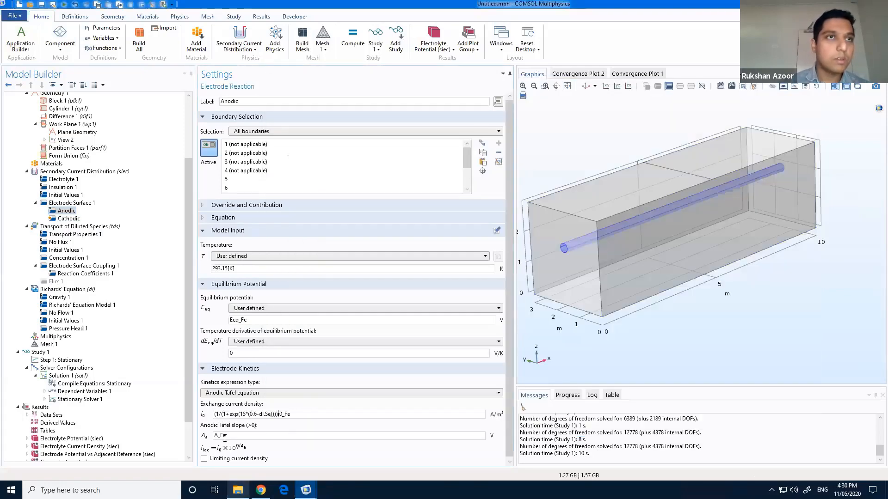
type("*")
left_click(241, 460)
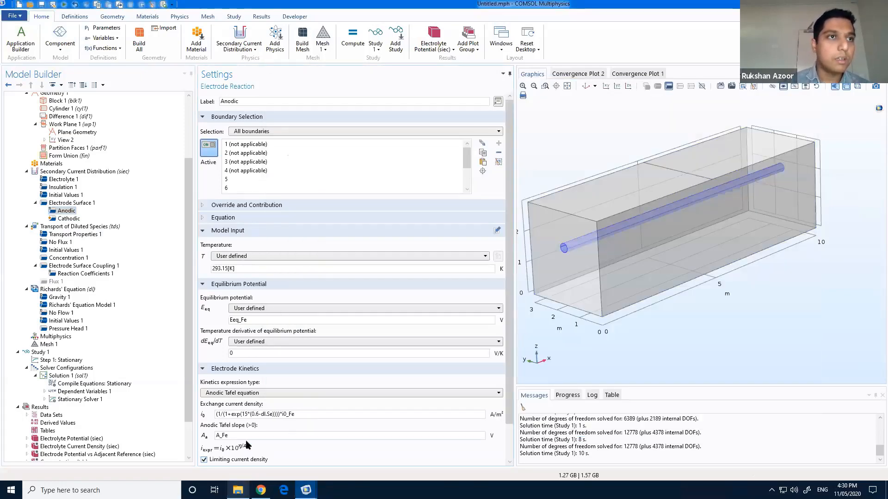
left_click(253, 461)
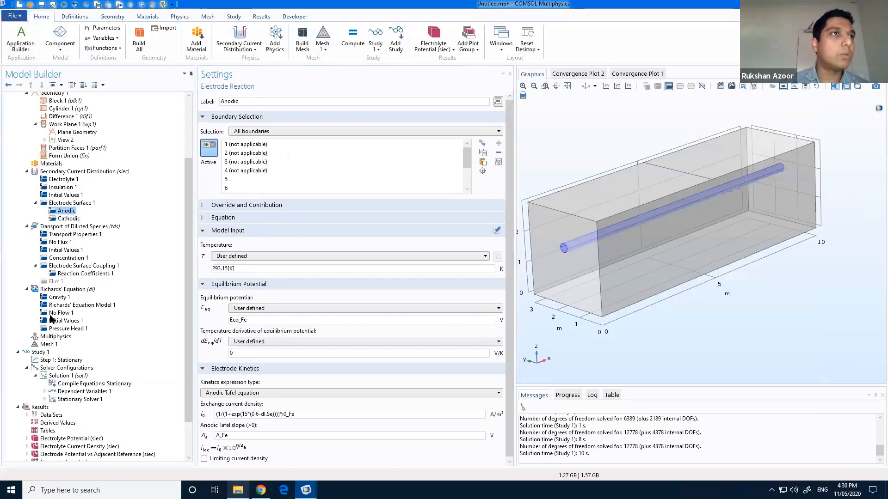
Step: Compute the stationary study with all three physics interfaces and inspect the electrolyte potential plot
scroll(115, 338, "down", 3)
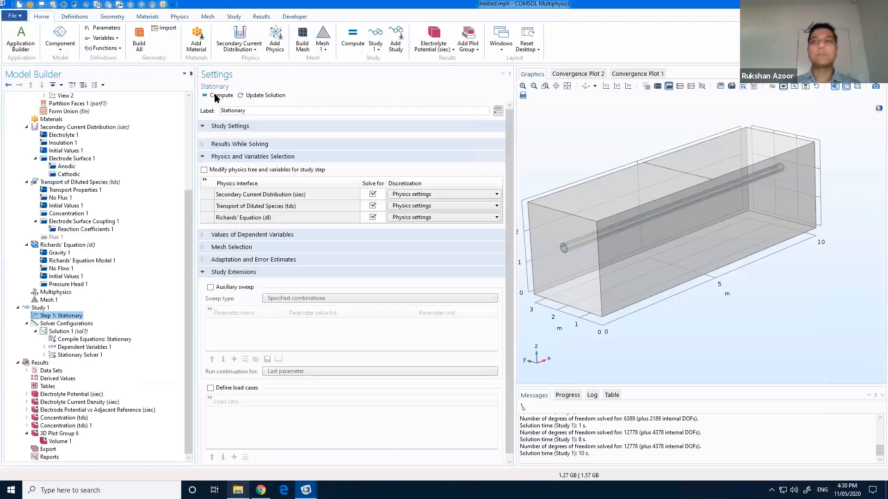
left_click(215, 96)
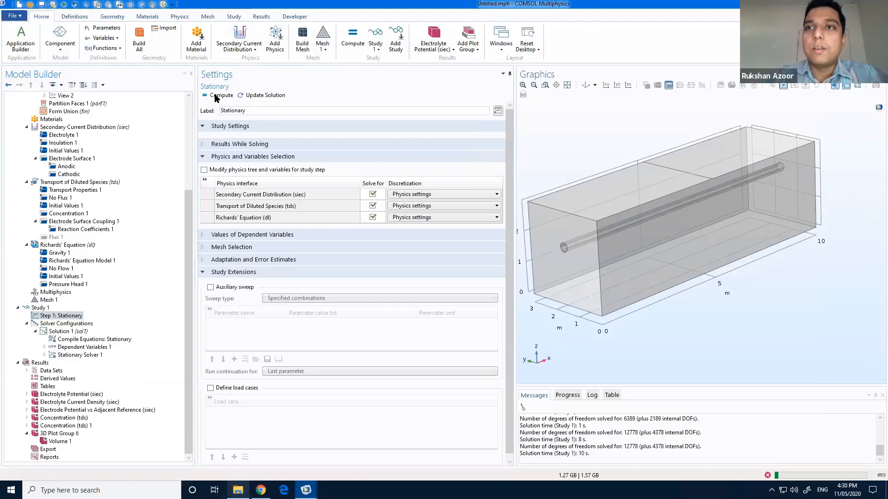
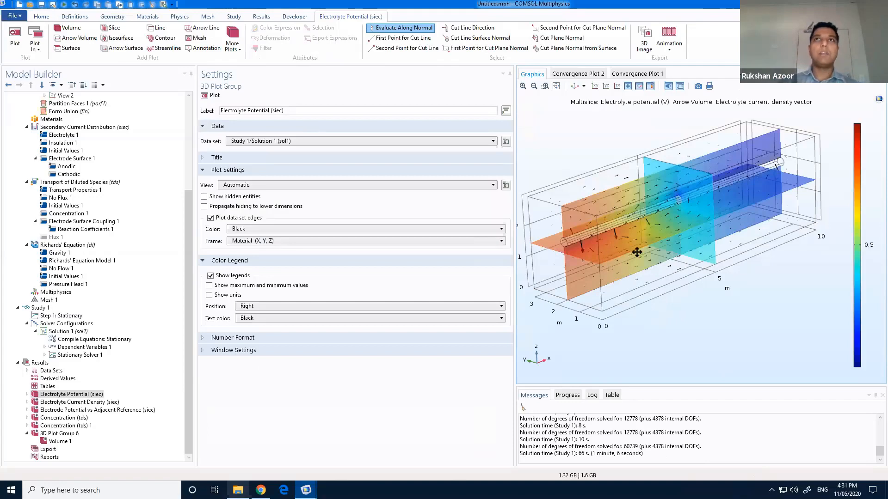
left_click_drag(634, 252, 748, 222)
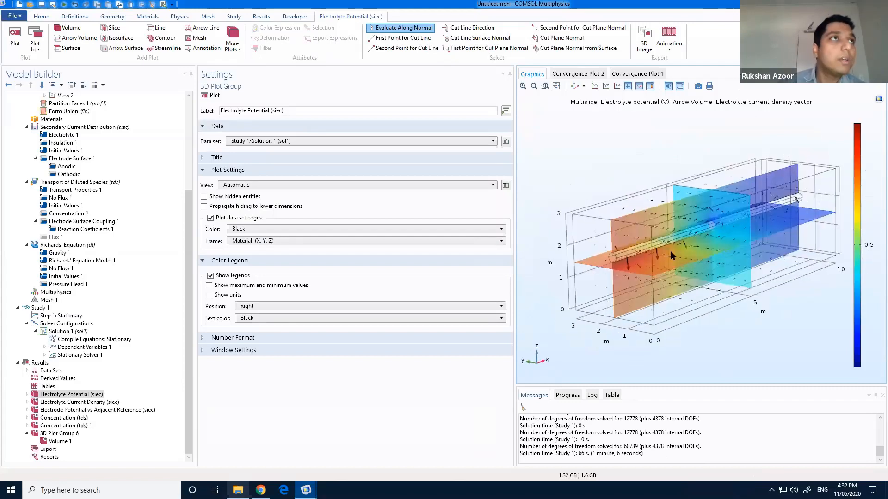
scroll(192, 185, "up", 5)
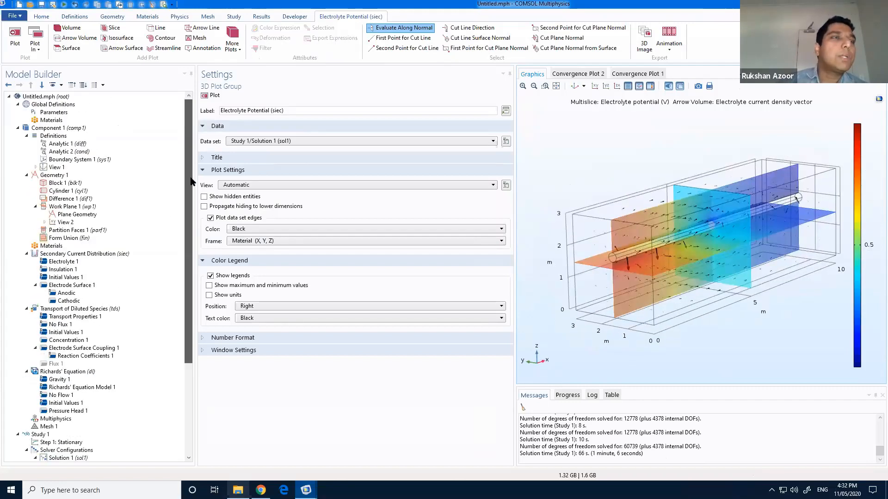
scroll(189, 203, "down", 3)
scroll(79, 313, "down", 1)
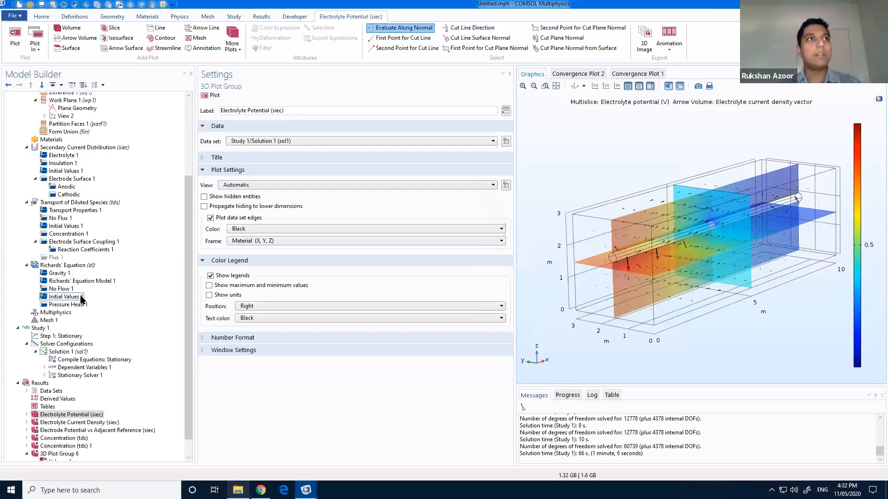
left_click(69, 163)
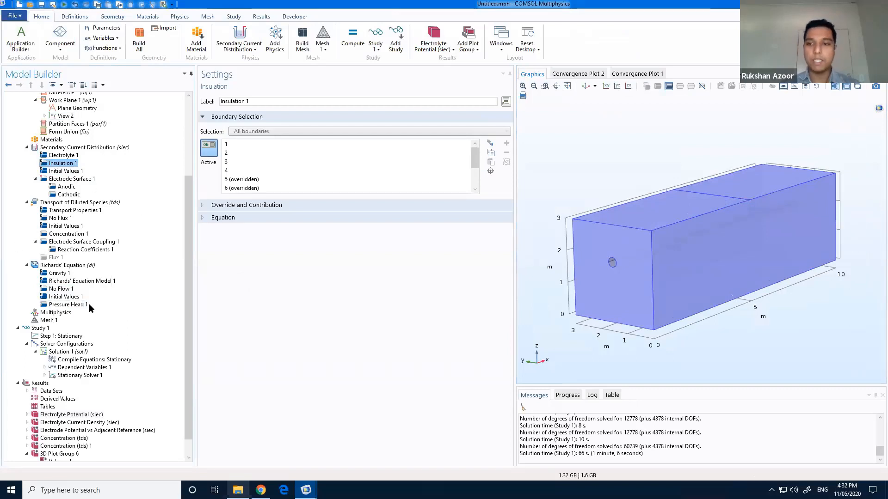
left_click(68, 336)
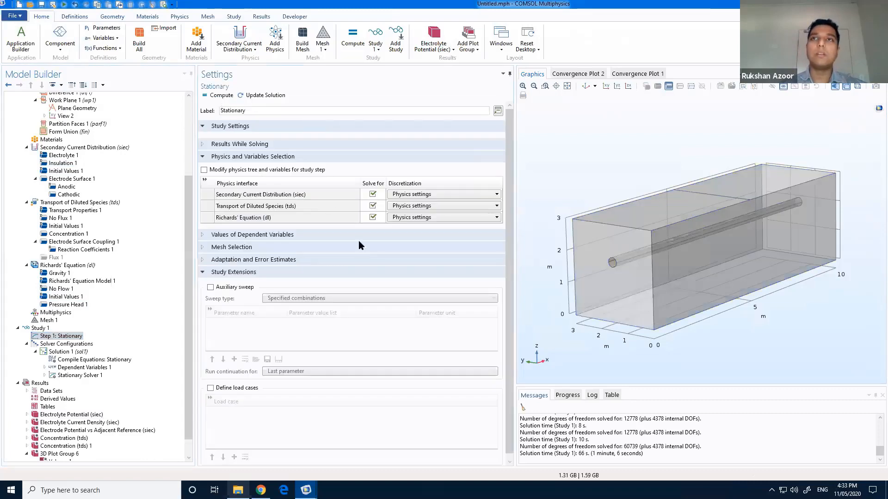
key("F8")
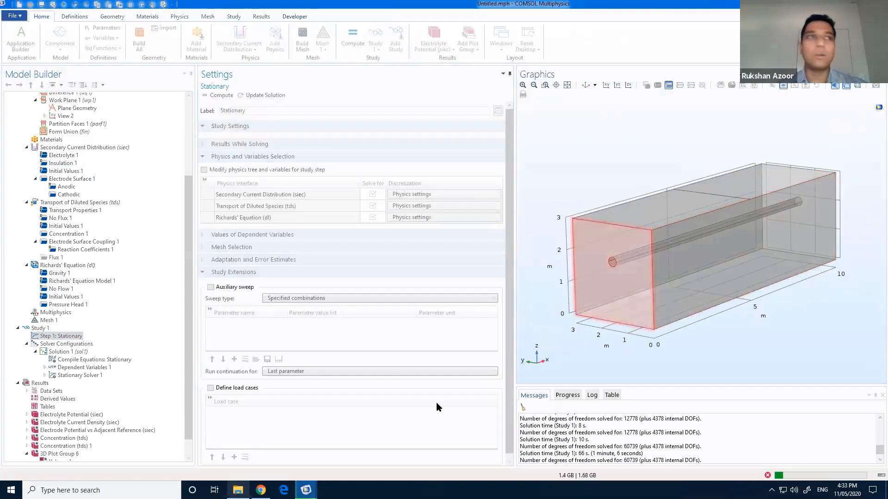
left_click(767, 475)
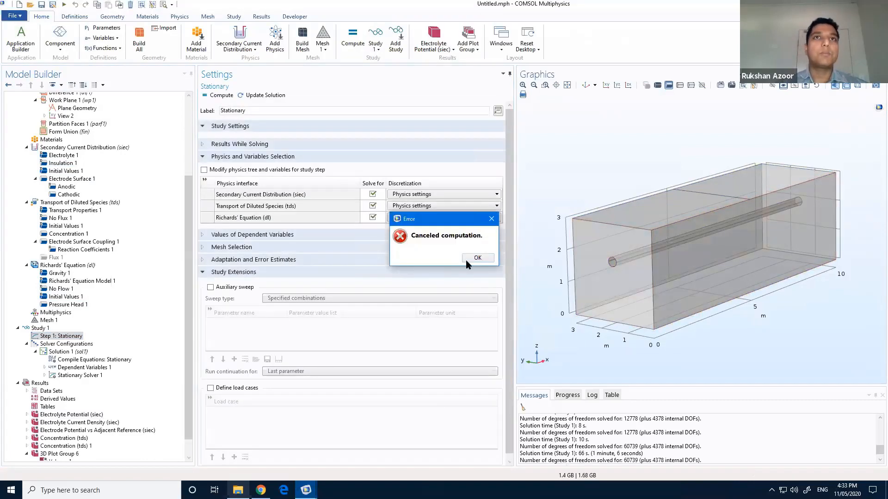
left_click(478, 258)
Step: Replot 3D Plot Group 6 and examine the concentration distribution in the block
scroll(148, 344, "down", 2)
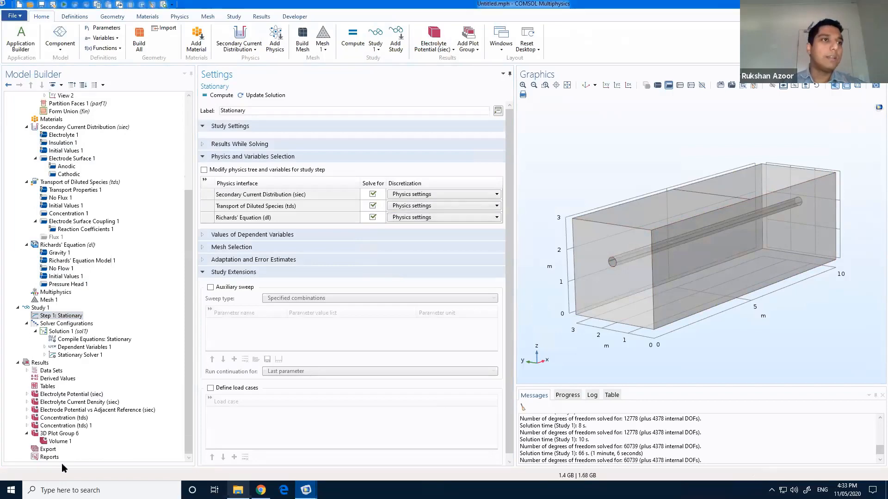
left_click(60, 433)
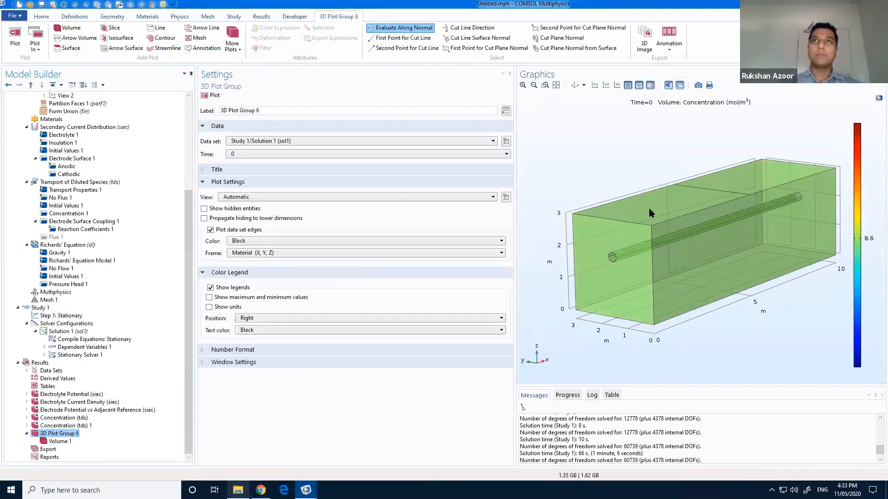
left_click(212, 95)
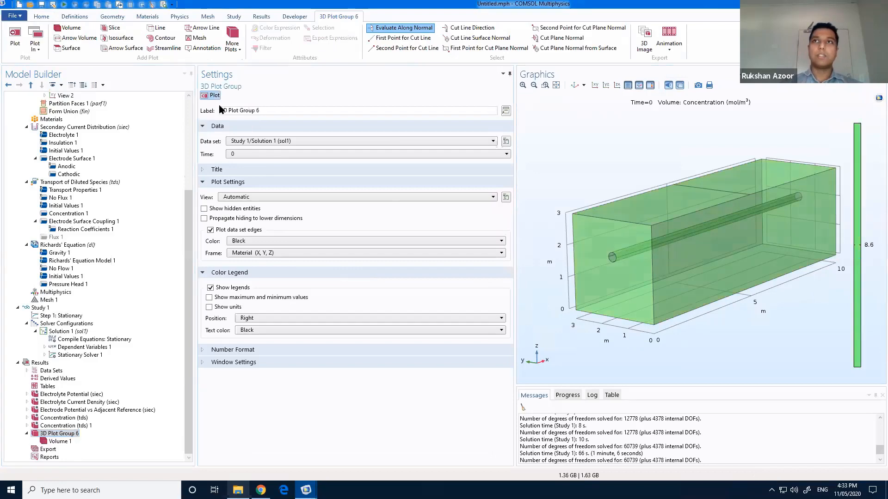
left_click_drag(666, 308, 671, 309)
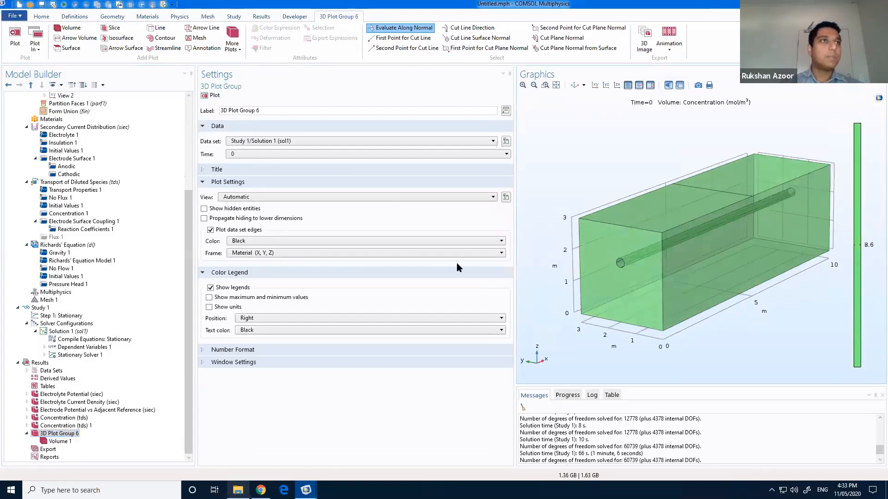
Step: Delete the disabled Flux 1 condition from Transport of Diluted Species
right_click(53, 237)
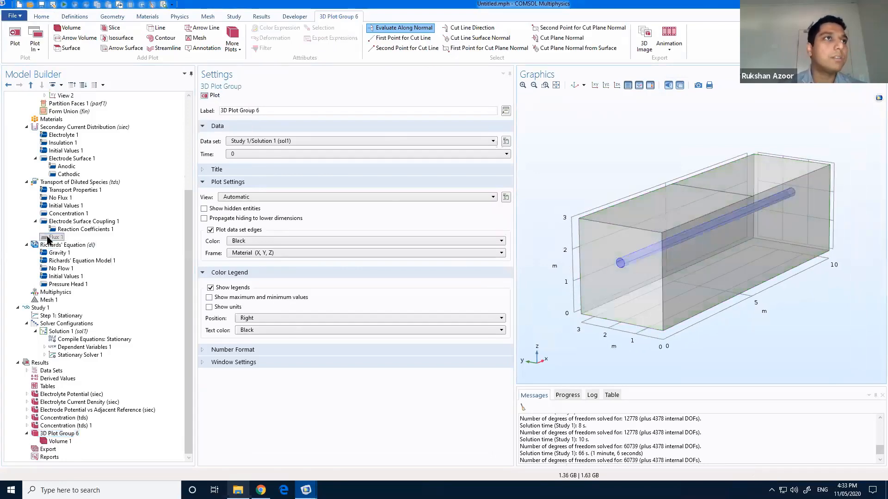
left_click(73, 289)
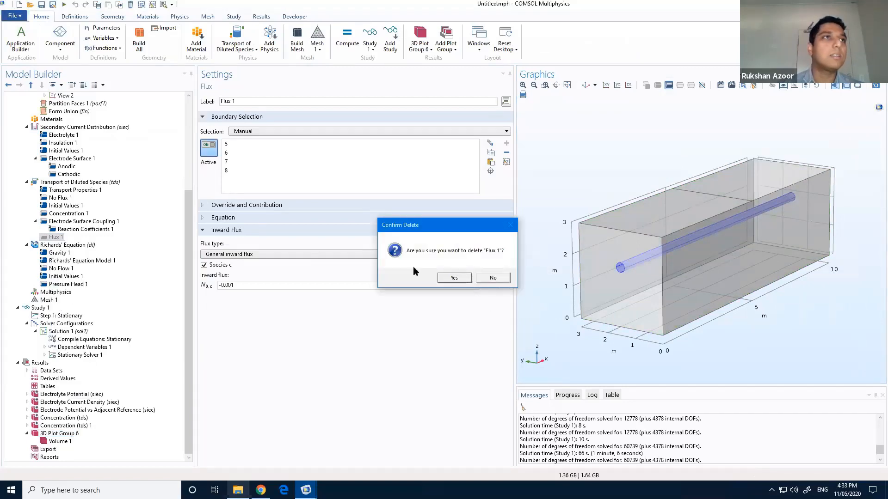
key("Return")
Step: Check that Reaction Coefficients 1 is coupled to the Cathodic local current density and review the Electrode Surface Coupling 1 boundaries
left_click(83, 237)
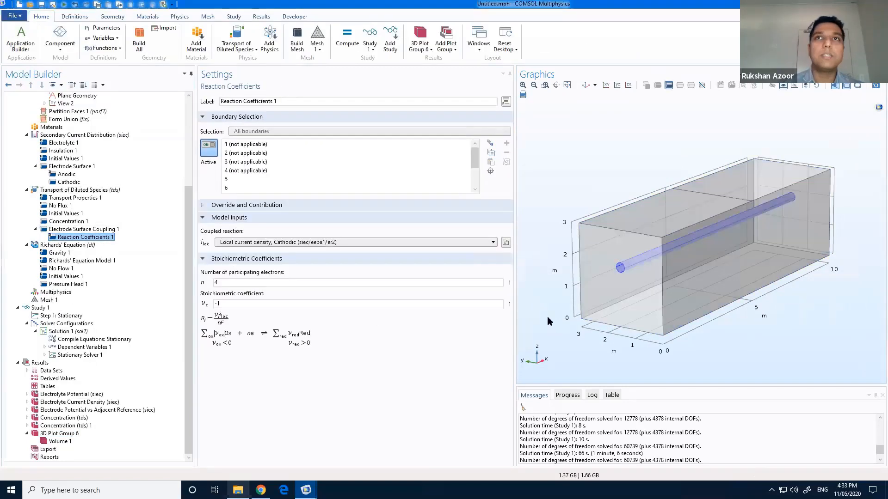
left_click(271, 245)
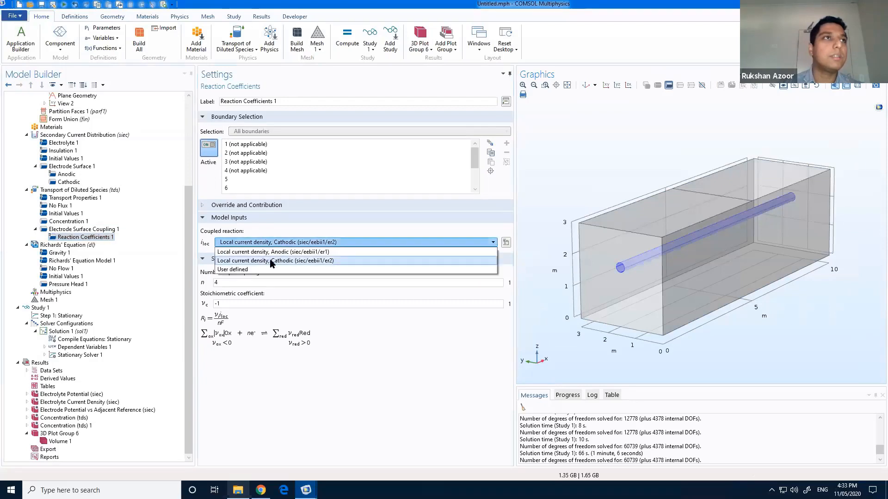
left_click(271, 262)
left_click(99, 229)
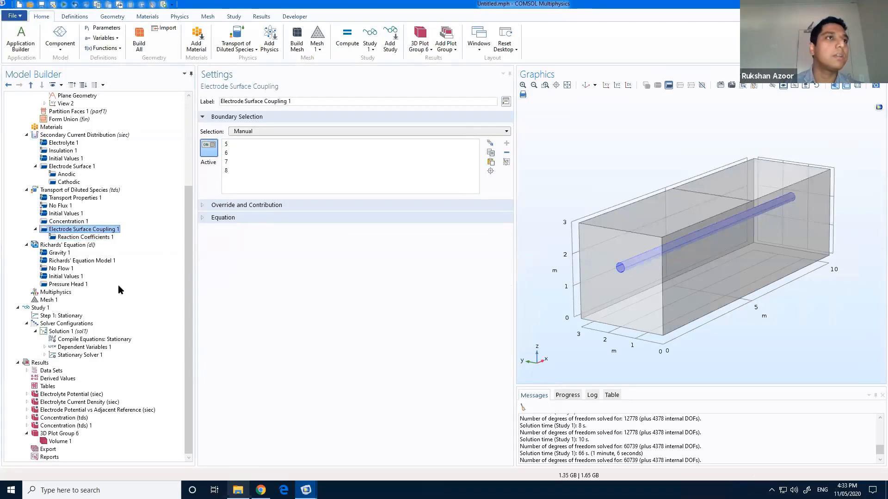
Step: Recompute the stationary study and inspect the Volume 1 concentration plot in 3D Plot Group 6
left_click(60, 316)
key("F8")
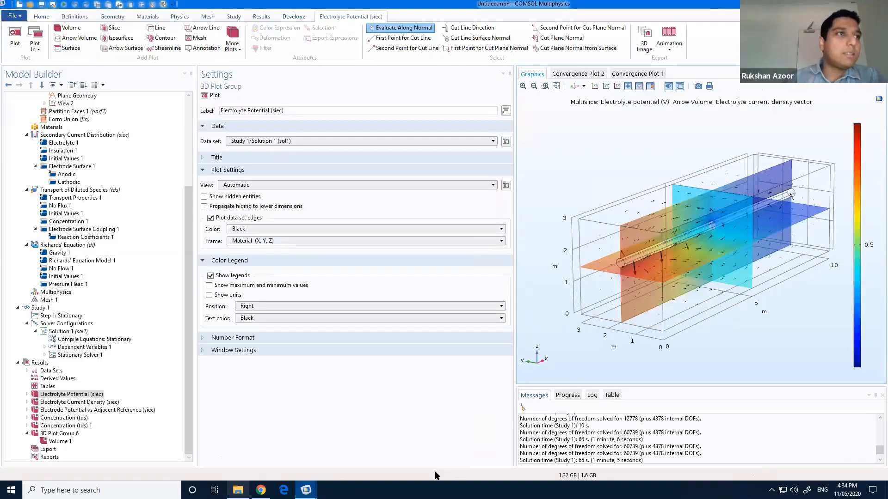
left_click(60, 442)
left_click_drag(667, 276, 621, 244)
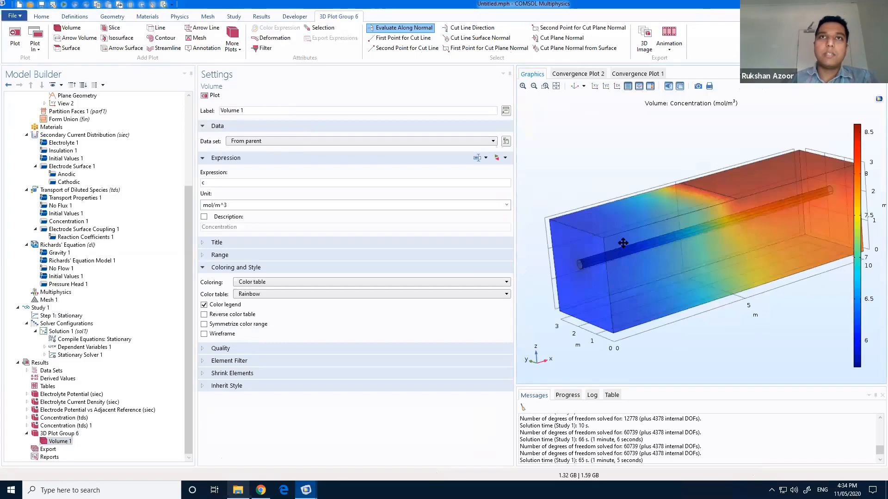
Step: Add a new 3D plot group with a volume plot of the expression dl.Se and plot it
right_click(43, 363)
left_click(73, 250)
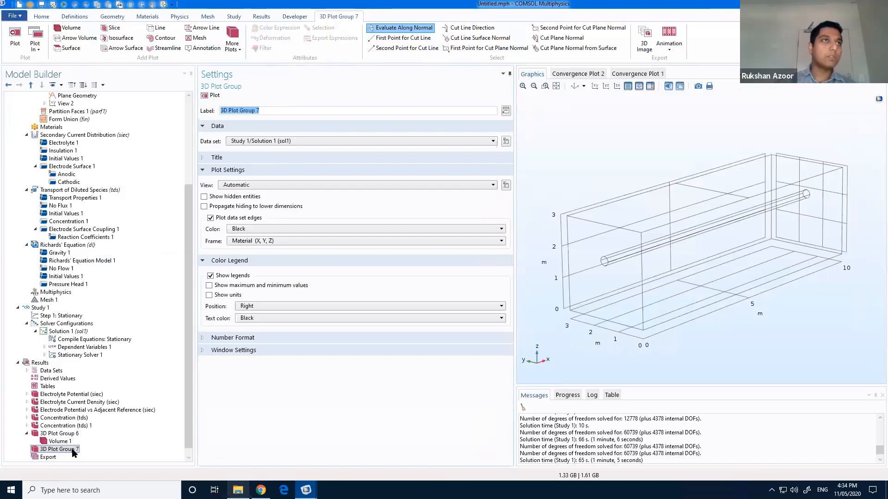
right_click(72, 452)
left_click(115, 185)
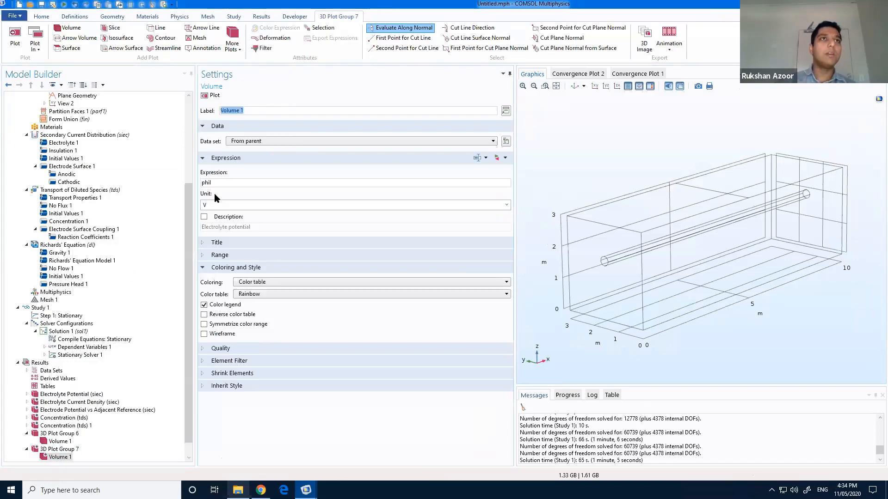
double_click(206, 183)
type("dl.")
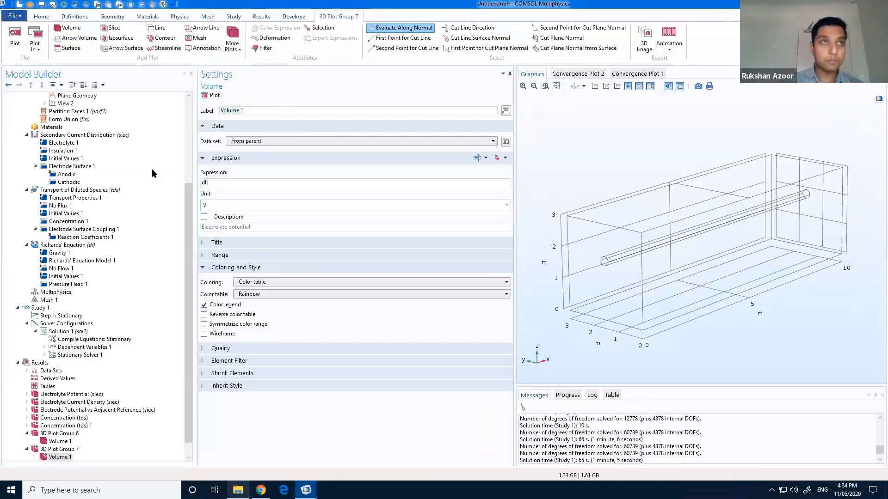
type("Se")
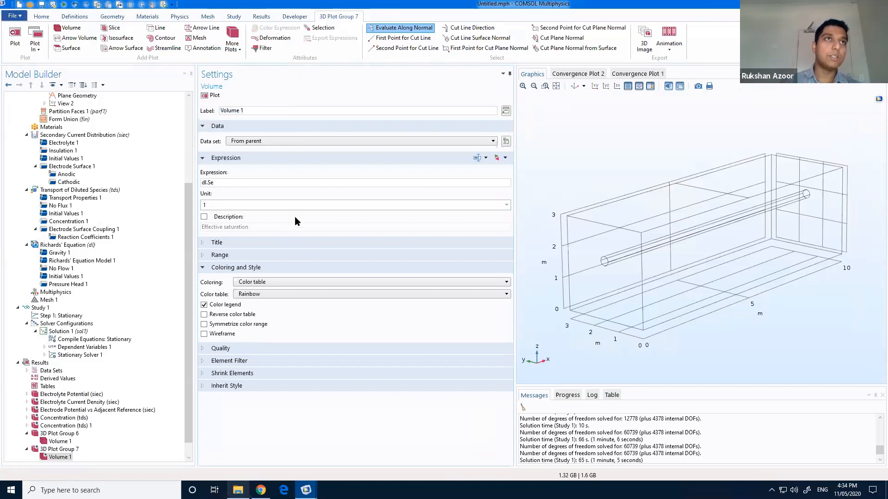
left_click(214, 97)
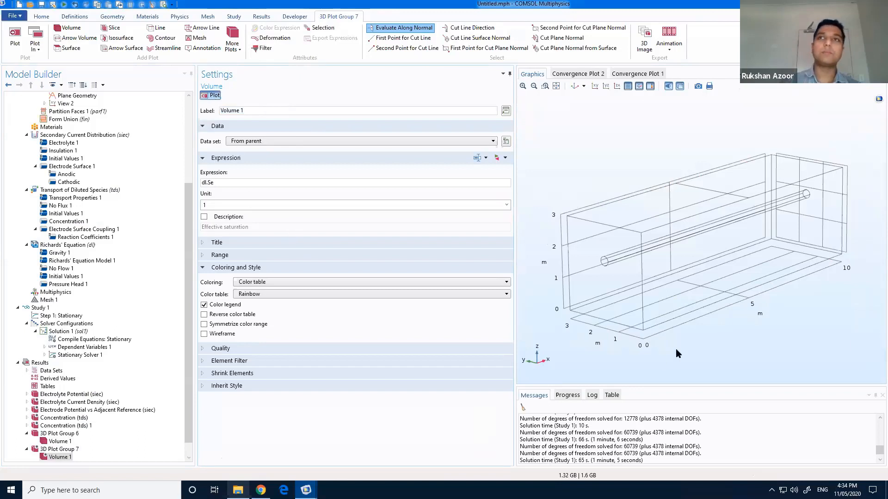
mouse_move(691, 307)
left_mouse_down()
mouse_move(698, 290)
mouse_move(699, 307)
left_mouse_up()
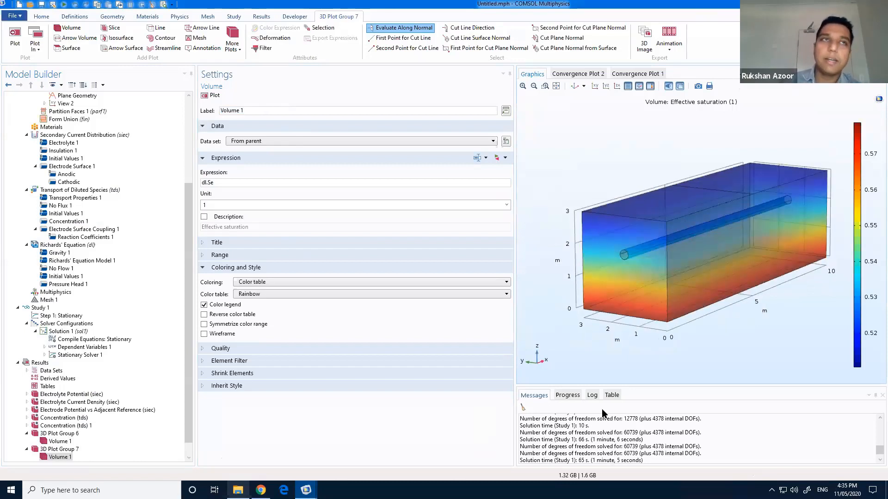
Step: Color the effective saturation volume plot with the reversed JupiterAuroraBorealis color table and inspect it from several angles
left_click(263, 282)
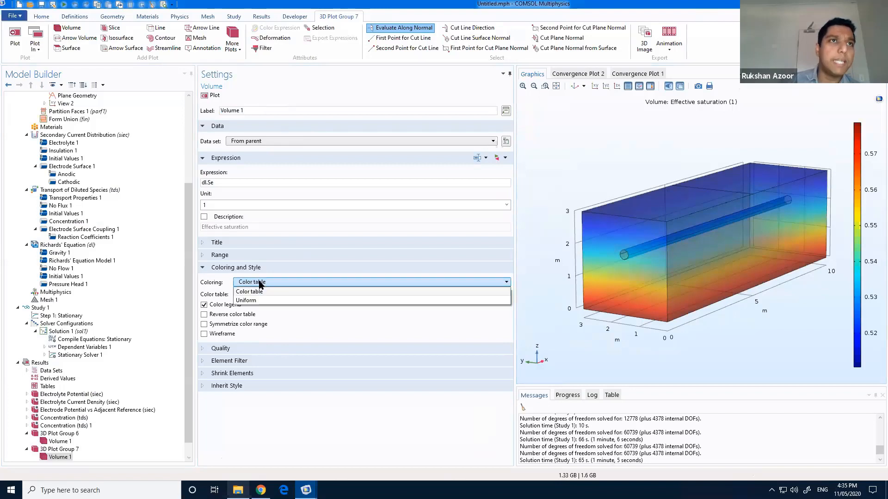
left_click(253, 283)
left_click(250, 292)
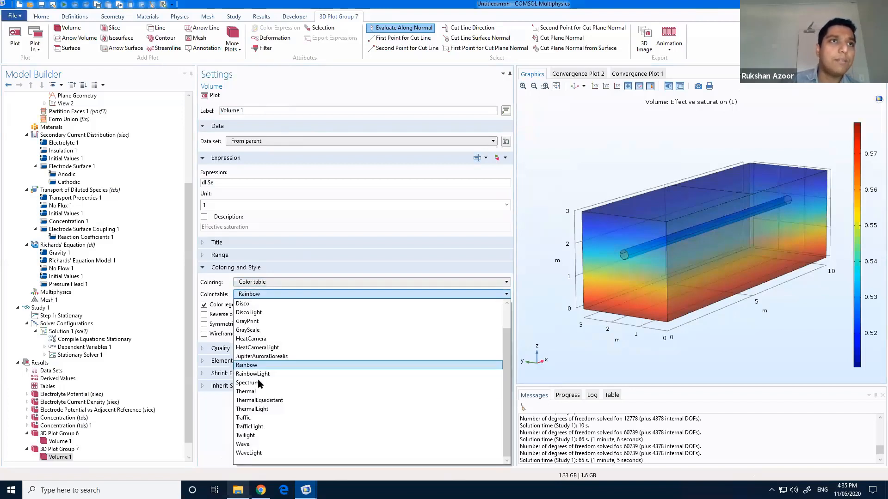
left_click(260, 358)
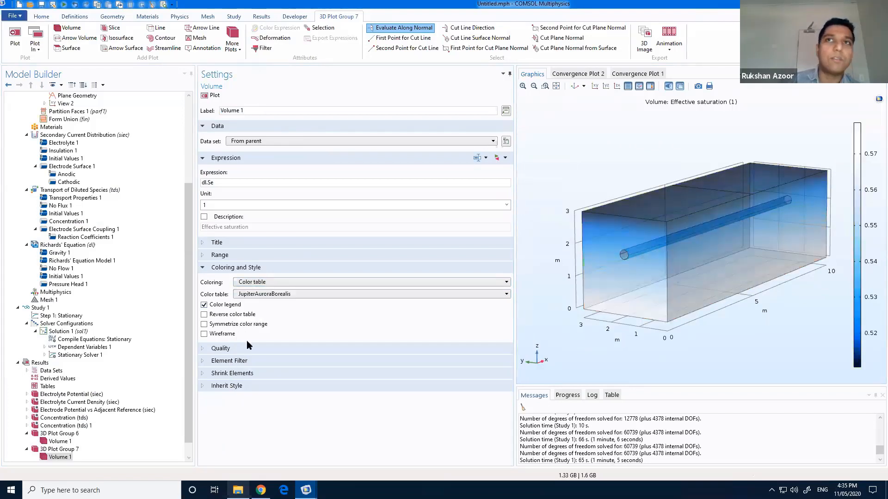
left_click(204, 314)
left_click_drag(671, 301, 732, 143)
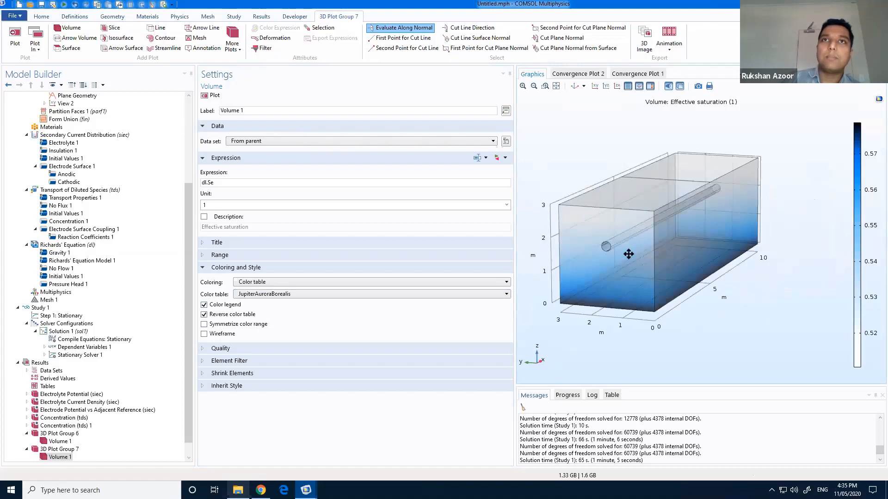
left_click_drag(626, 251, 684, 180)
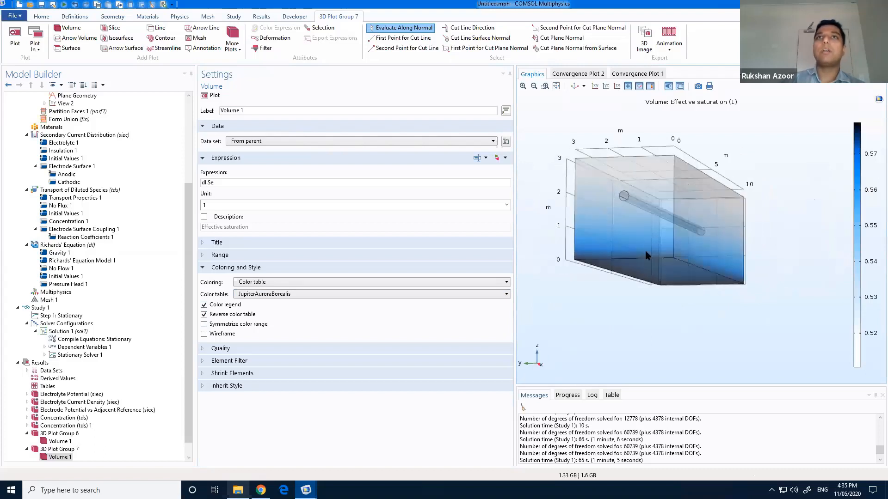
Step: Inspect the effective saturation volume plot from the end face where the pipe enters the block
left_click_drag(657, 214, 681, 250)
right_click_drag(705, 260, 734, 262)
scroll(139, 338, "up", 3)
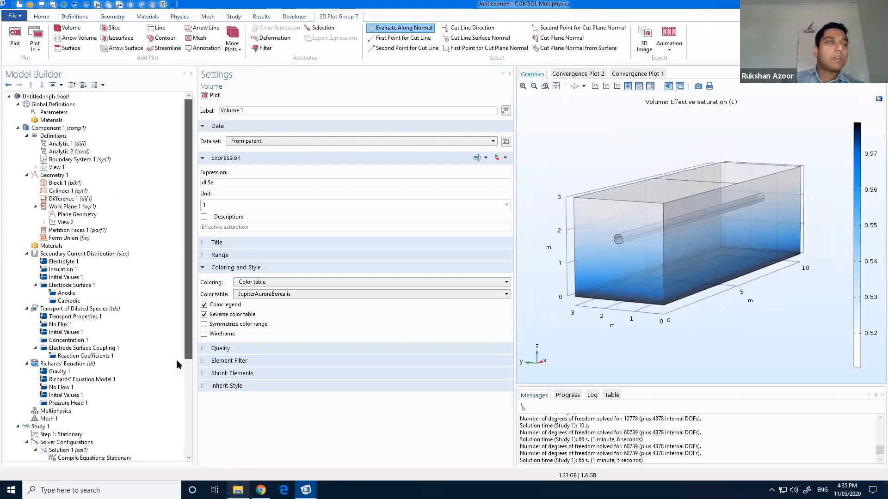
Step: Review the user-defined electrolyte conductivity expression in Electrolyte 1 and its effective saturation argument
scroll(98, 352, "down", 4)
scroll(104, 346, "up", 5)
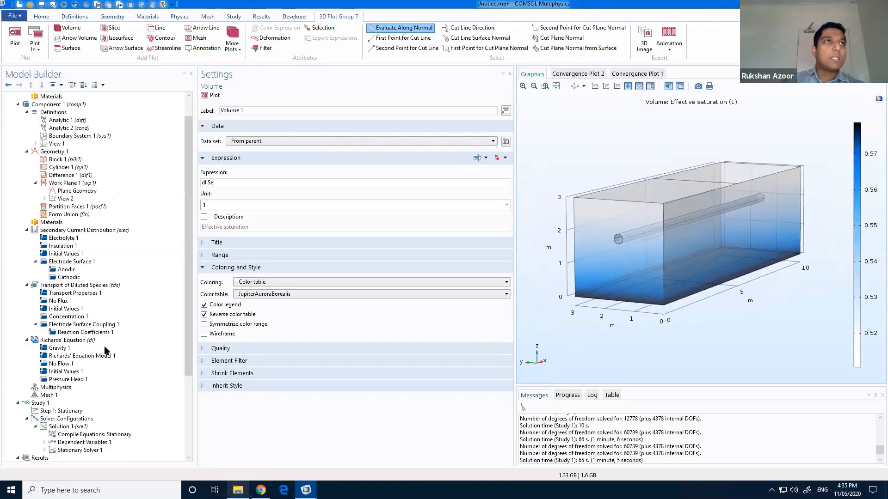
scroll(121, 375, "down", 3)
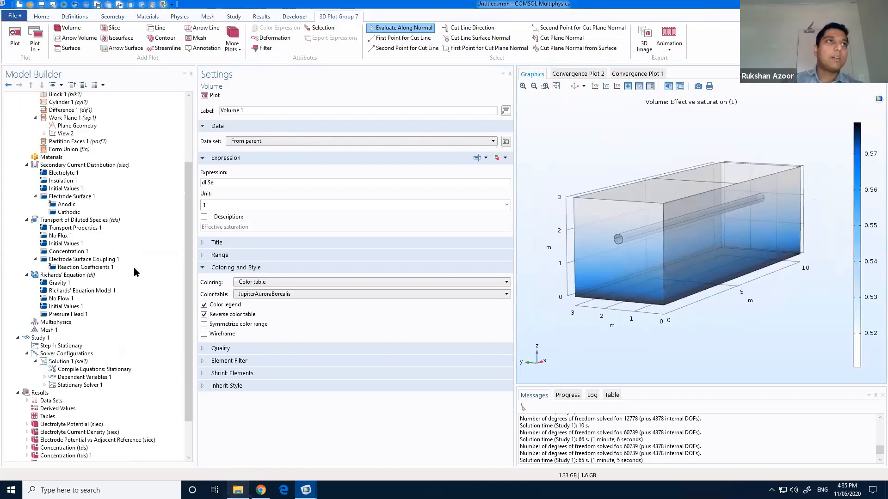
scroll(120, 305, "up", 4)
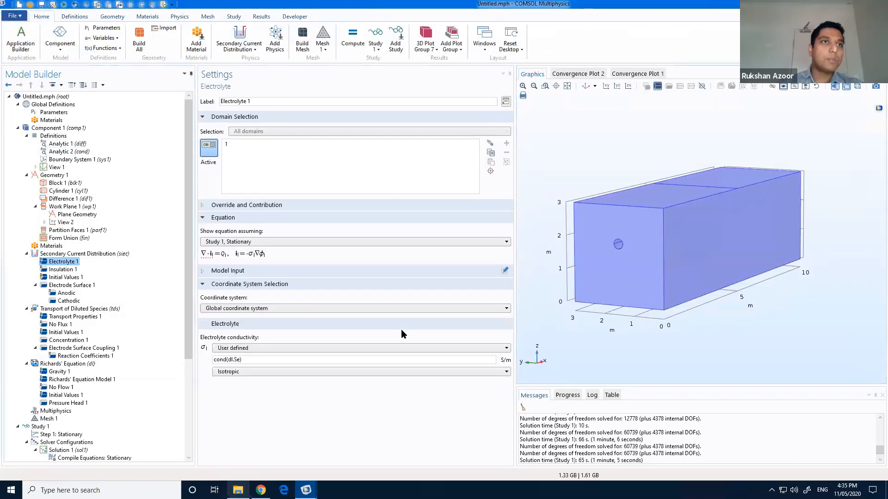
left_click(254, 360)
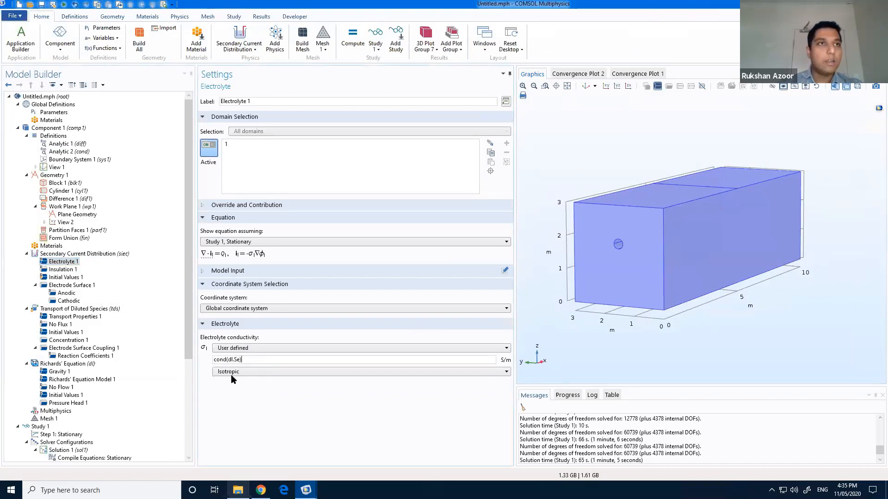
left_click_drag(242, 360, 226, 360)
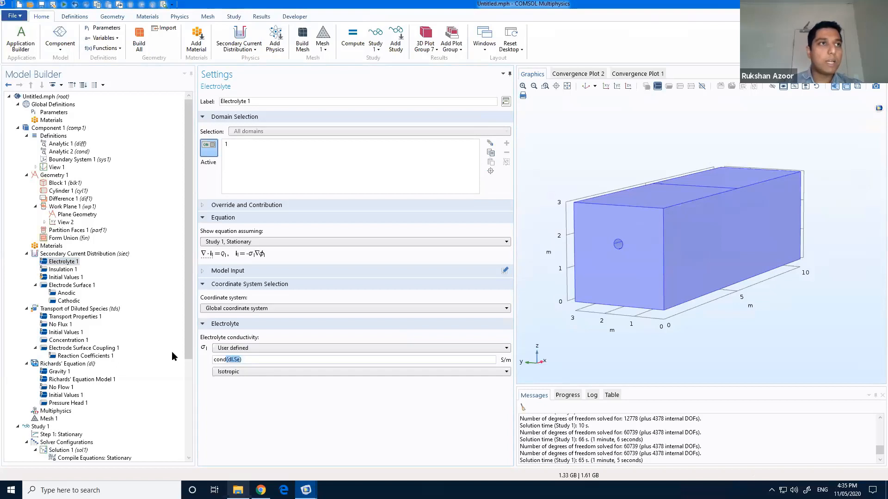
left_click(261, 360)
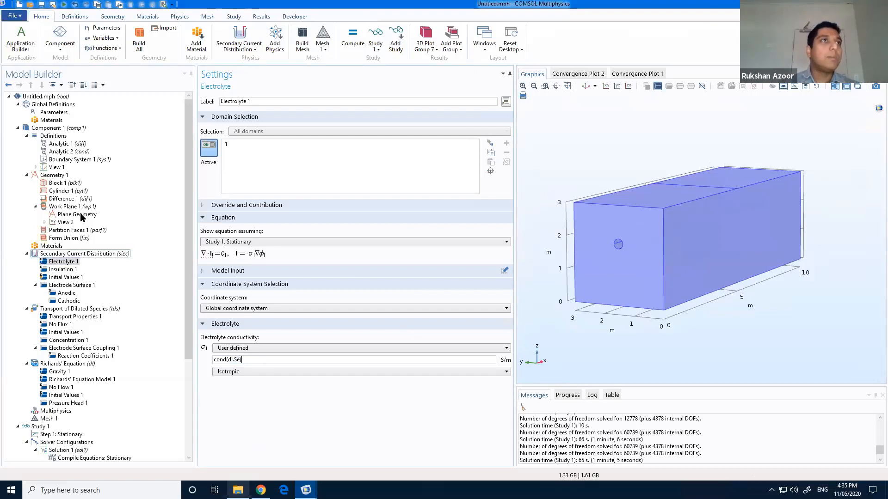
Step: Review the operations available for Geometry 1 and the settings of the Difference 1 node
left_click(54, 175)
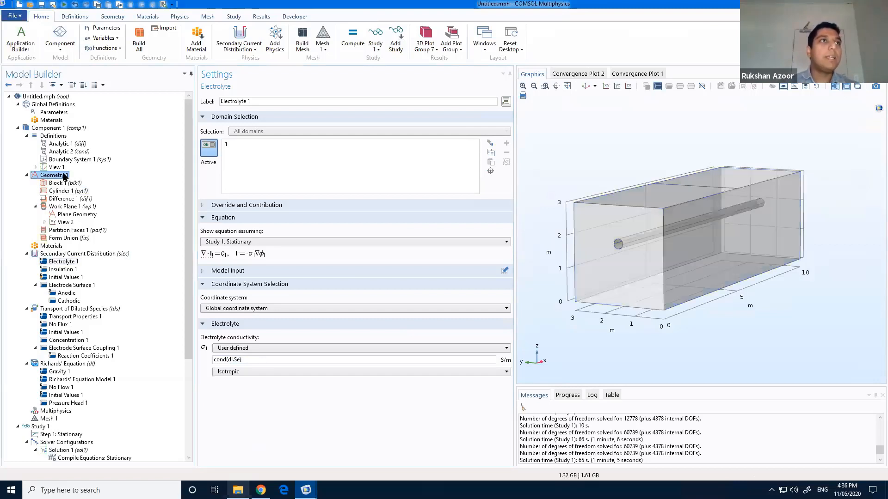
right_click(64, 177)
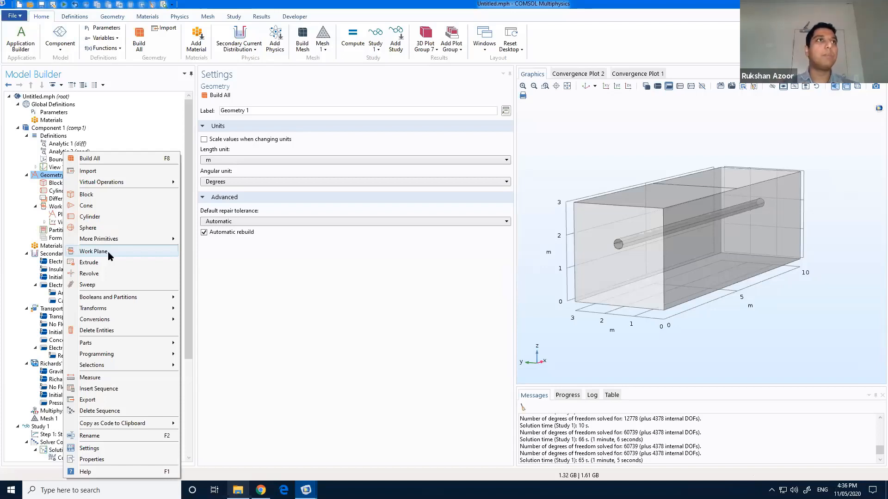
left_click(58, 199)
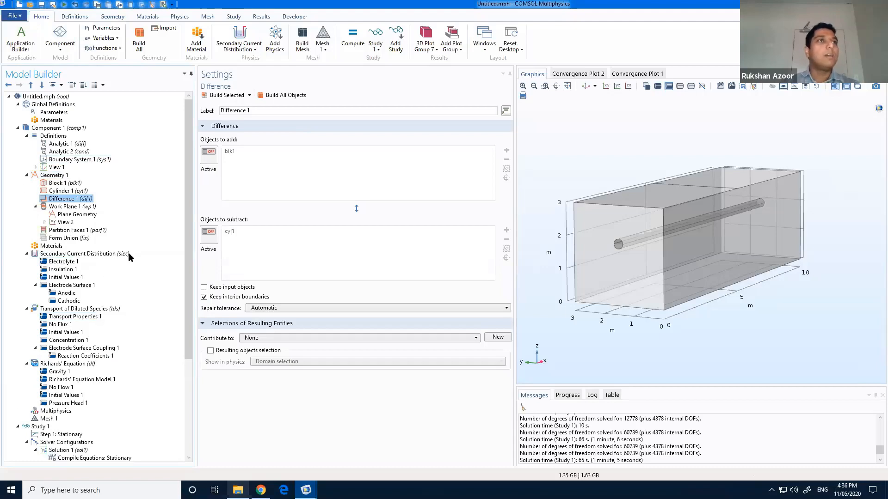
scroll(130, 255, "down", 2)
scroll(128, 253, "down", 1)
scroll(129, 253, "up", 2)
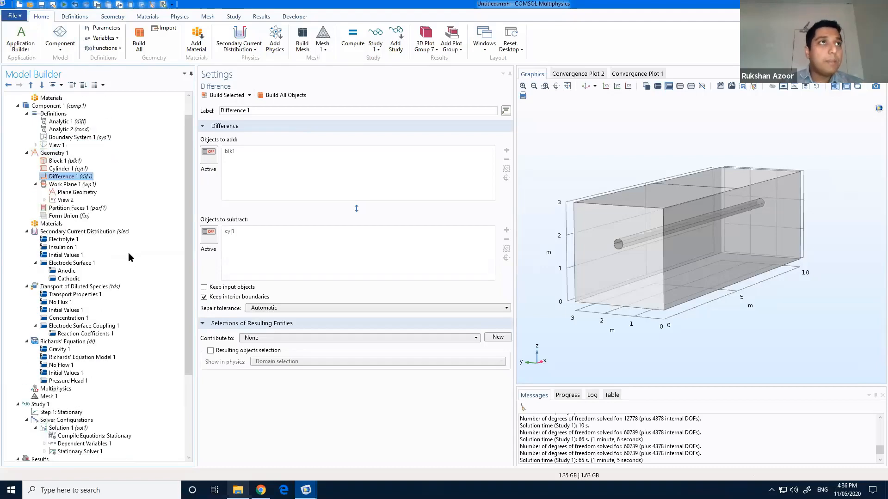
Step: Bring up the material library for Component 1 and browse the liquids under Liquids and Gases
left_click(53, 225)
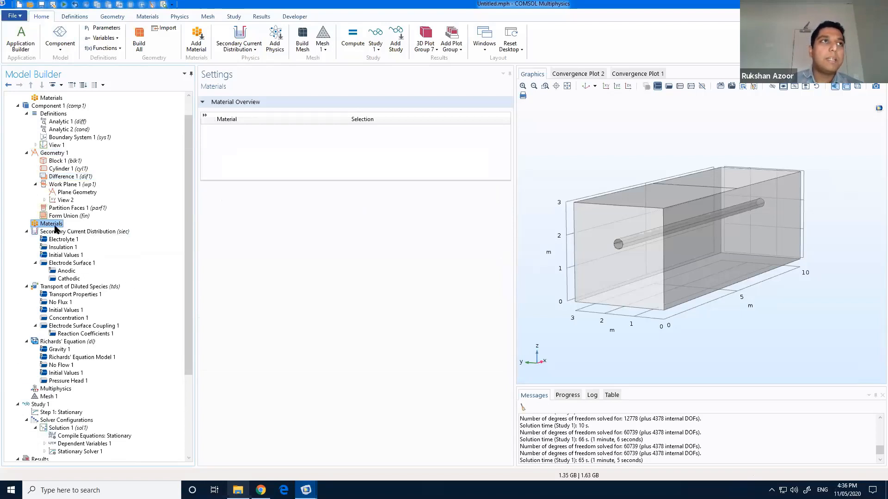
right_click(55, 226)
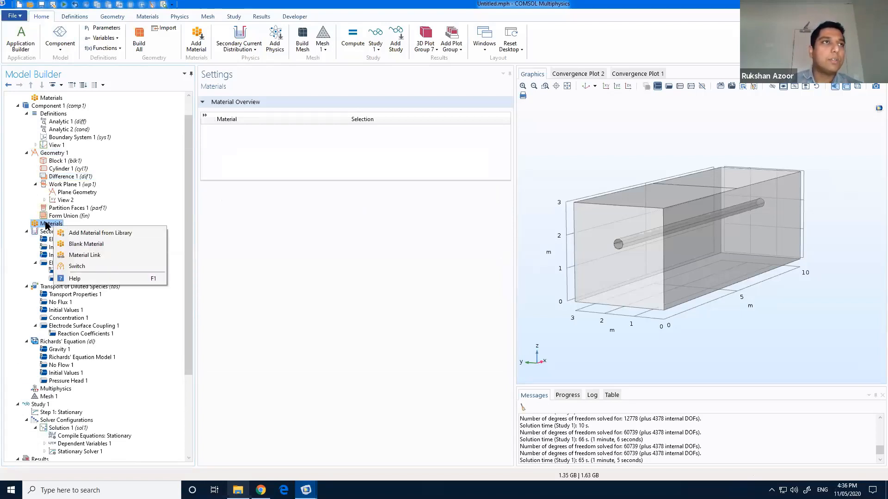
left_click(85, 233)
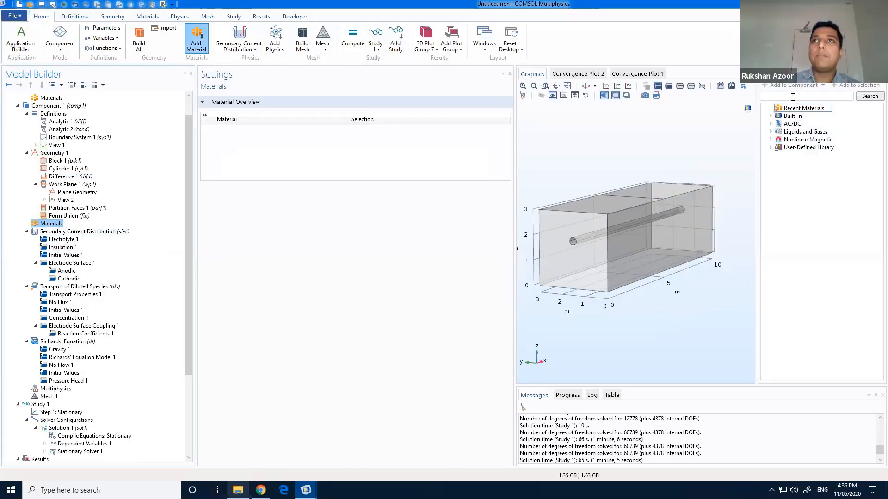
left_click(791, 96)
type("wat")
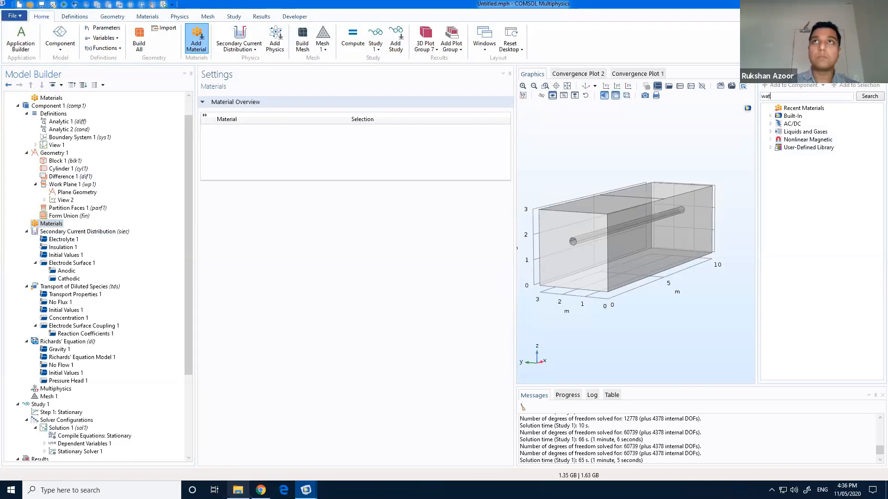
key("BackSpace")
key("BackSpace")
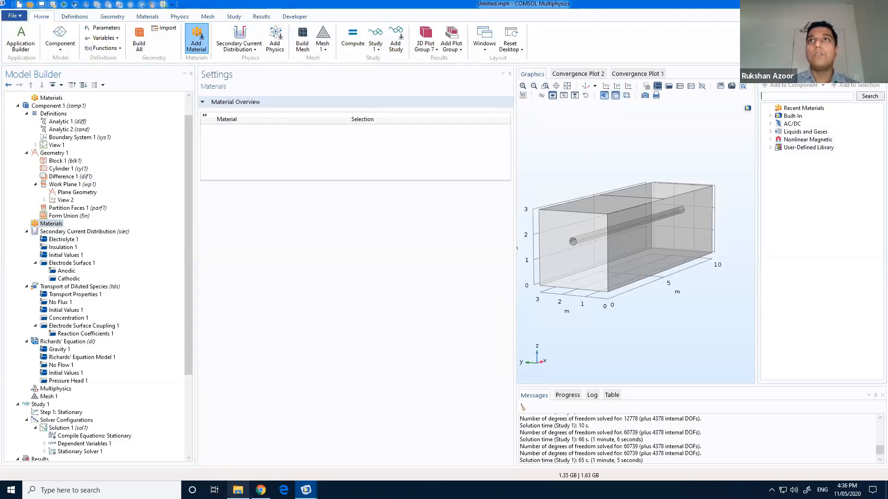
left_click(770, 132)
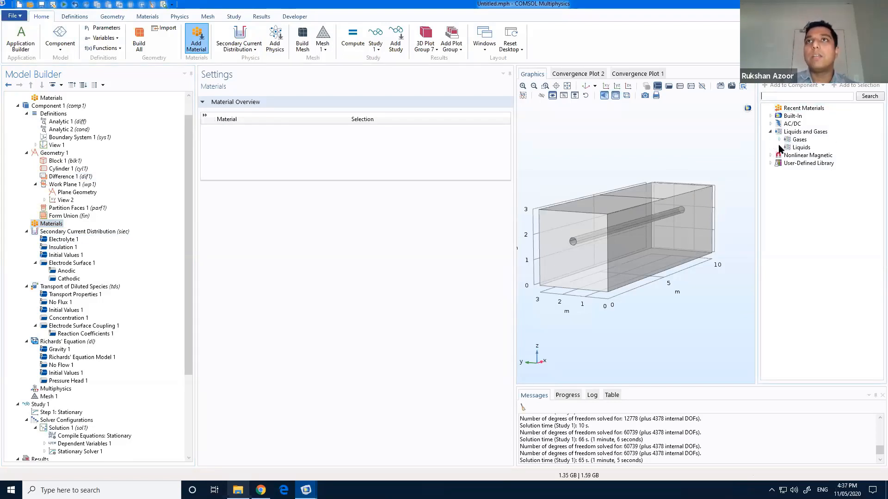
left_click(780, 147)
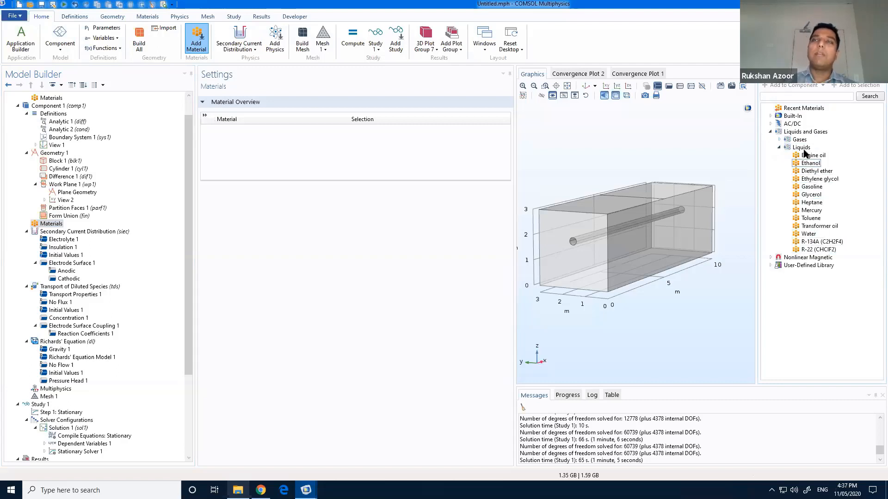
left_click(769, 132)
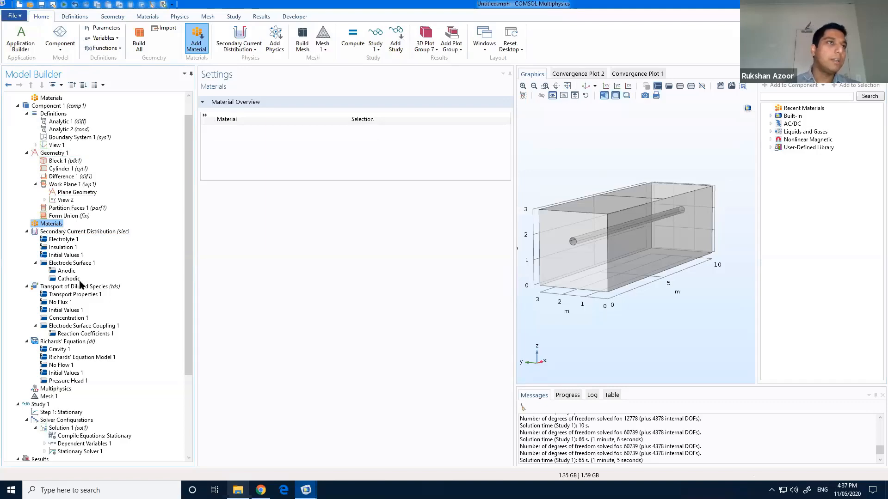
Step: Expand Stationary Solver 1 under Solution 1 and review the solver choices of its Direct node
scroll(85, 273, "down", 3)
scroll(129, 262, "down", 2)
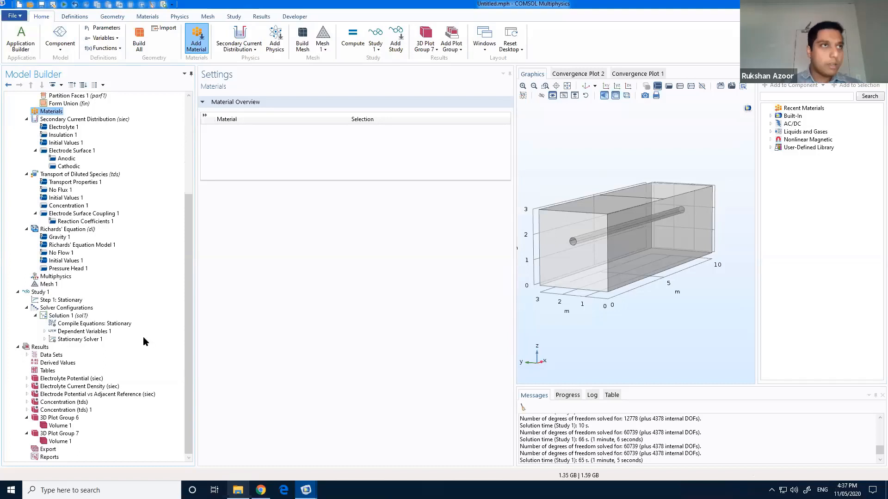
left_click(56, 309)
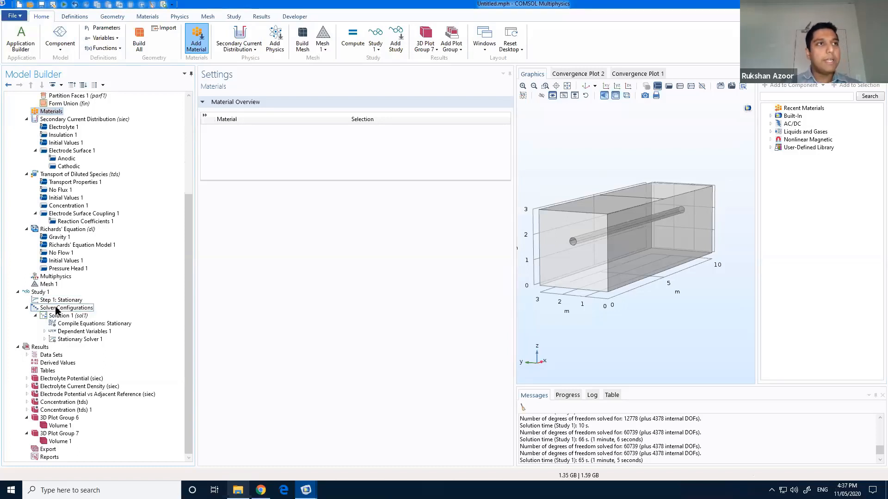
left_click(65, 316)
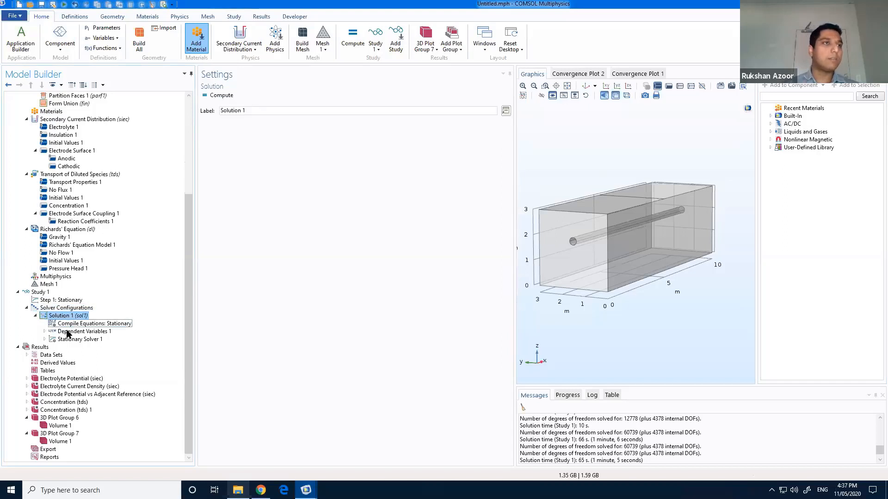
left_click(44, 340)
left_click(63, 350)
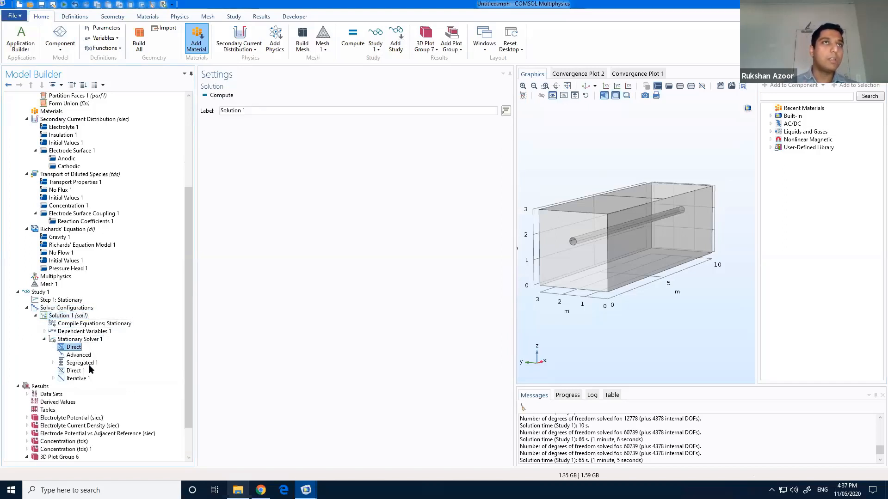
left_click(296, 140)
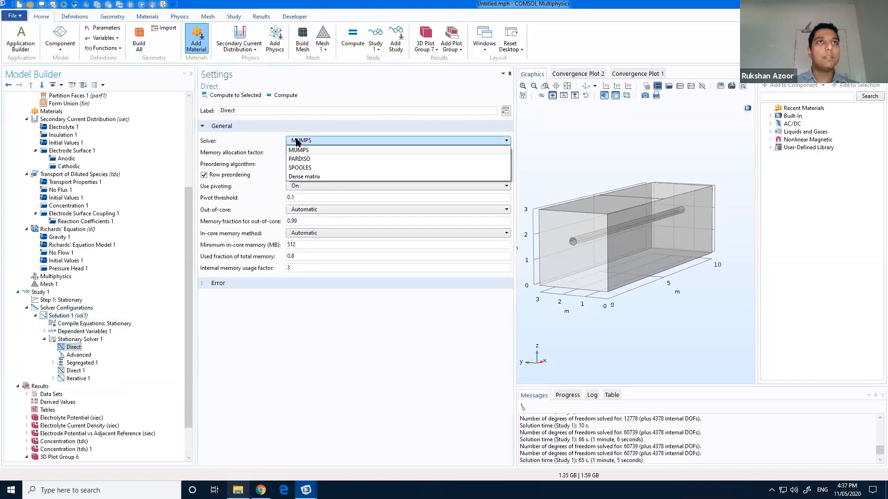
left_click(297, 139)
left_click(297, 140)
left_click(297, 139)
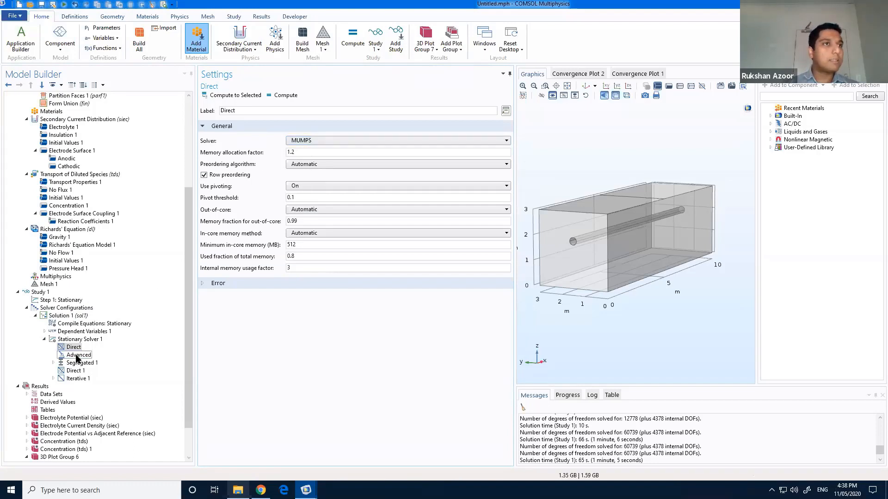
Step: Check the relative tolerance of Stationary Solver 1 and its Direct settings, and collapse Solver Configurations
left_click(74, 340)
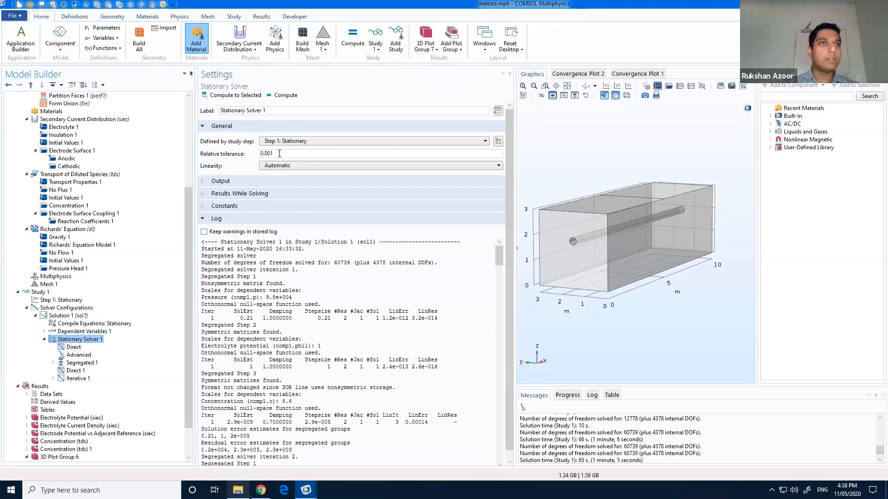
left_click(74, 347)
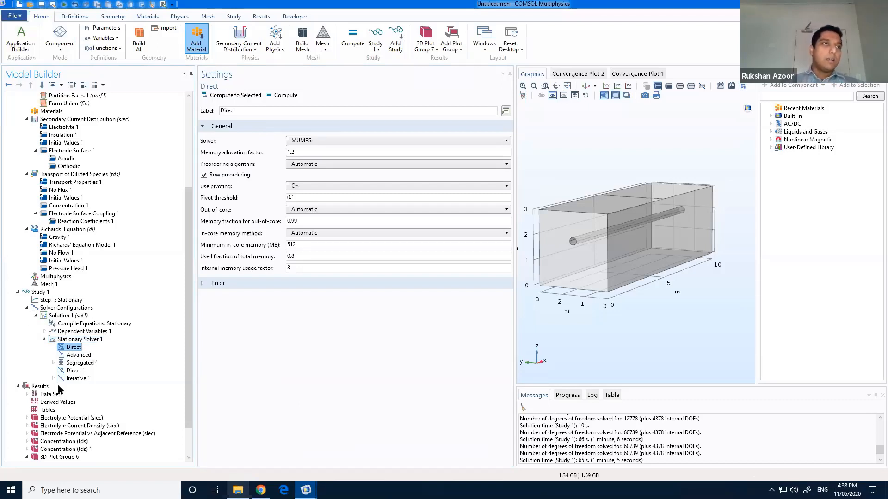
left_click(26, 308)
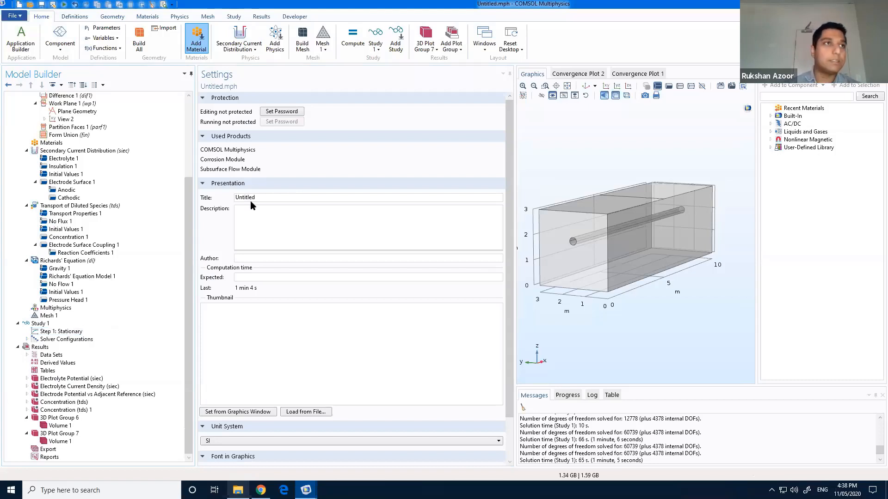
Step: Look over the model tree, the available function types and the Richards' Equation Model 1 settings
scroll(77, 313, "up", 5)
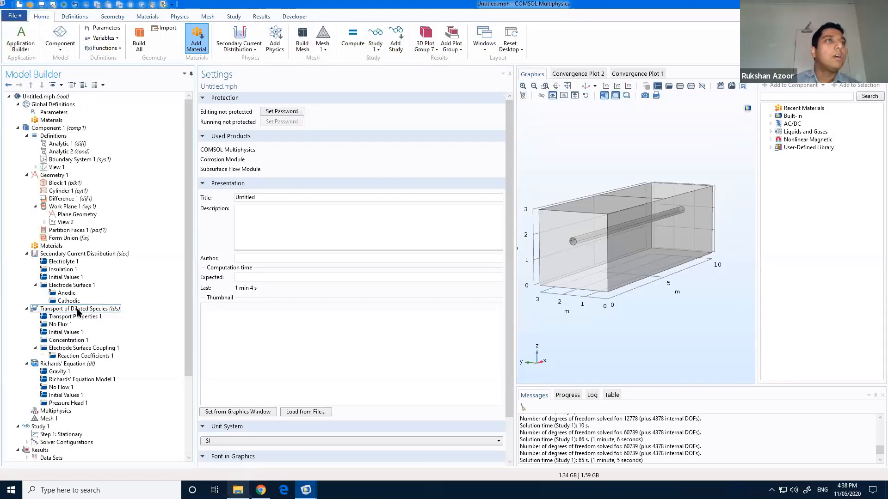
scroll(103, 316, "down", 4)
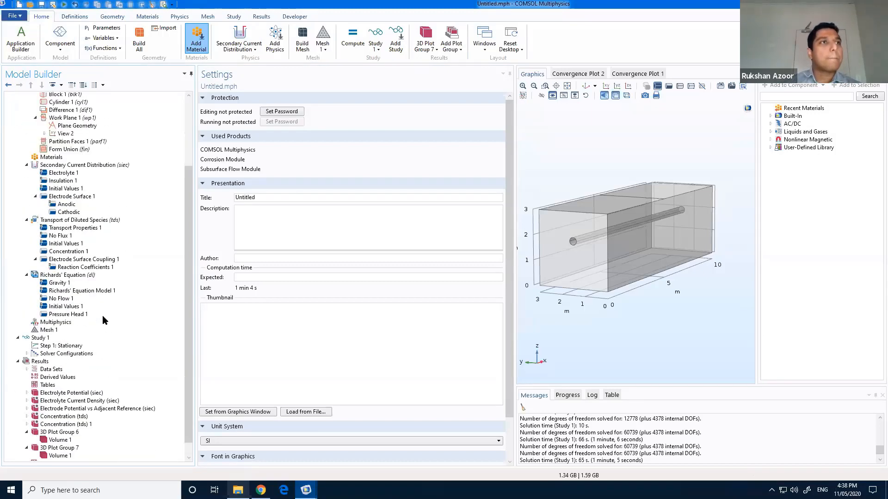
scroll(102, 317, "up", 3)
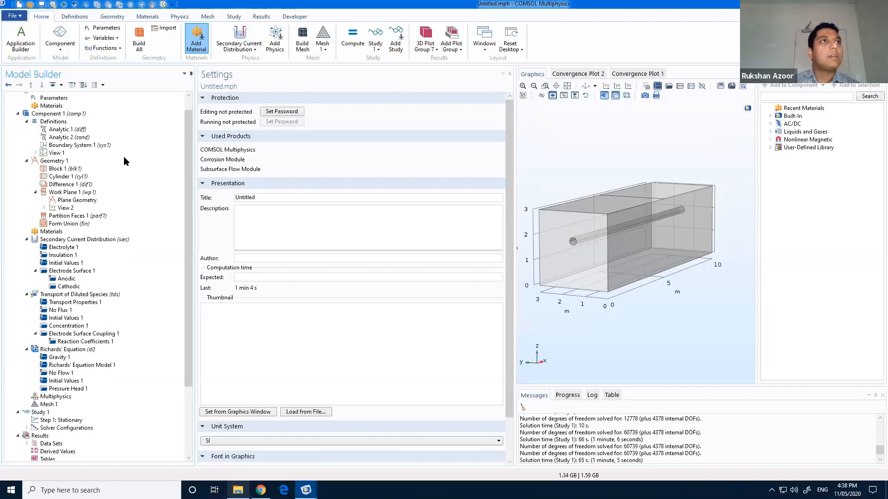
left_click(121, 48)
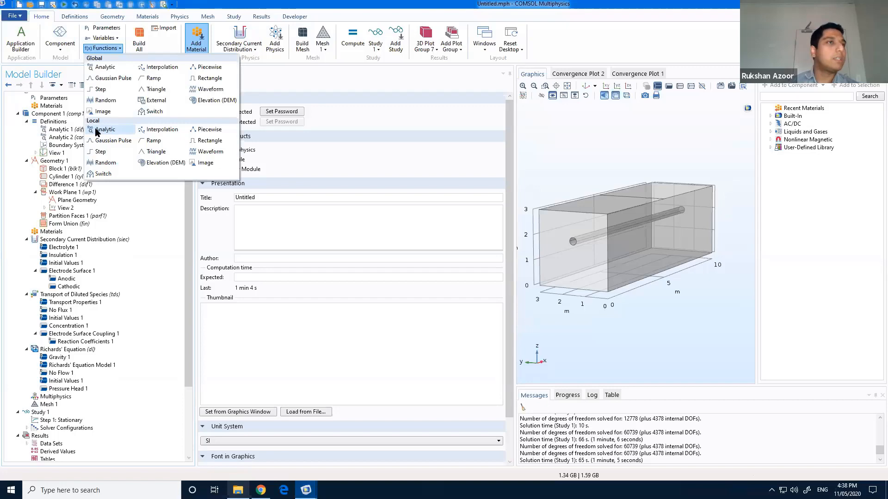
left_click(104, 365)
scroll(119, 356, "down", 4)
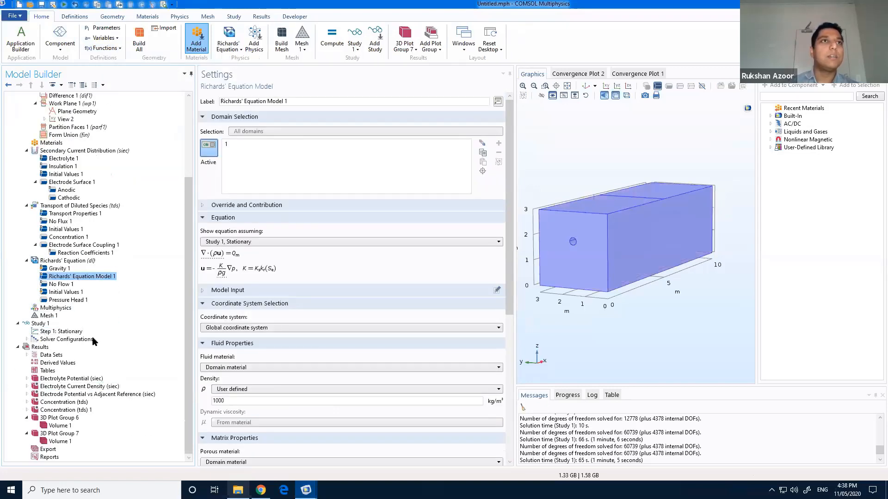
scroll(94, 341, "up", 4)
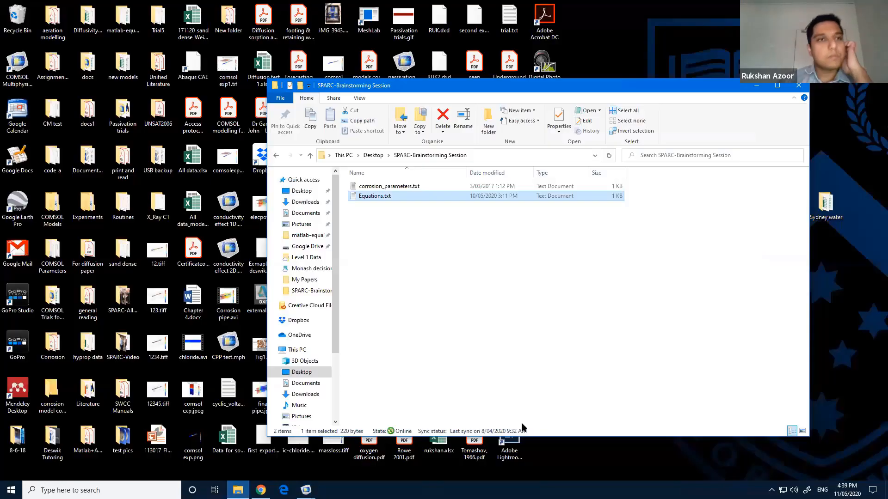
Step: Switch to the RandomFields-Clay-New3.mph model in COMSOL Multiphysics and inspect the Pipe mass loss plot from another angle
left_click(305, 491)
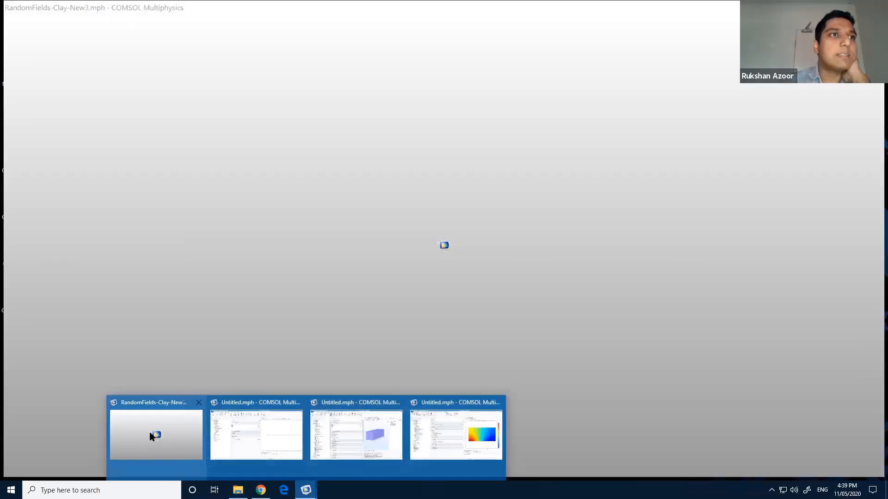
left_click(152, 434)
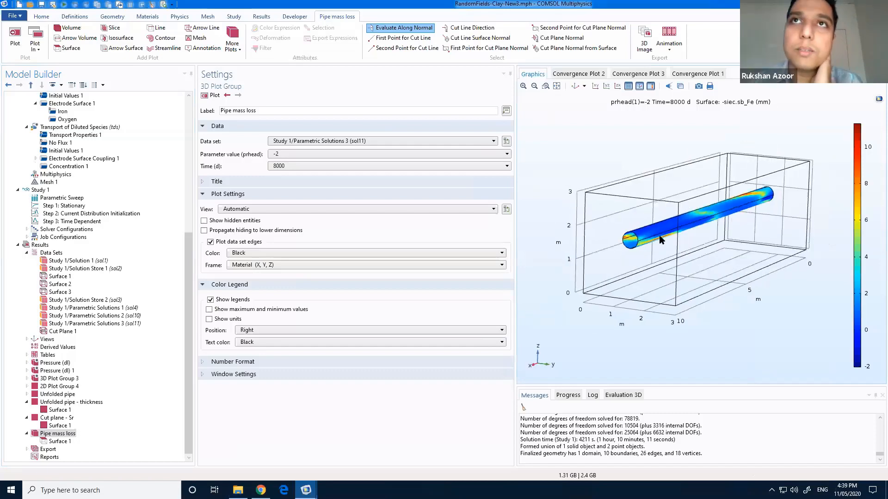
left_click_drag(660, 236, 601, 249)
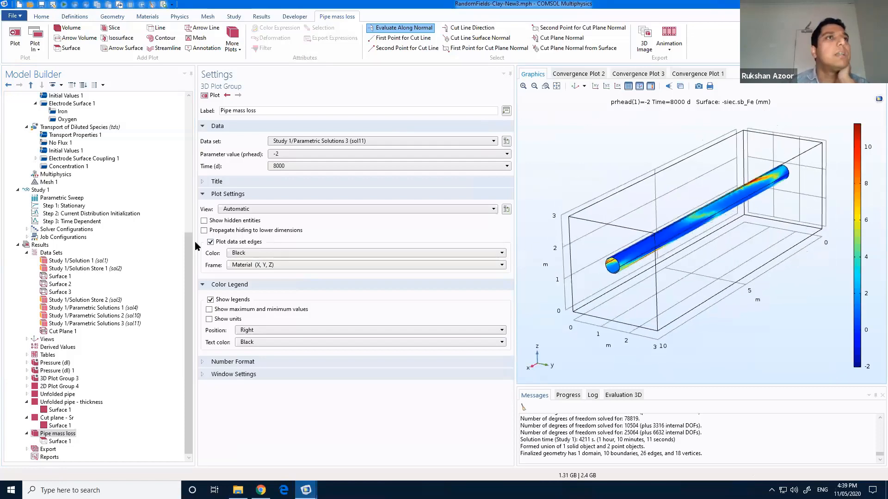
Step: Show the Interpolation 1 (cloud) function under Global Definitions and examine its 3D random-field slices from several angles
left_click_drag(195, 246, 192, 99)
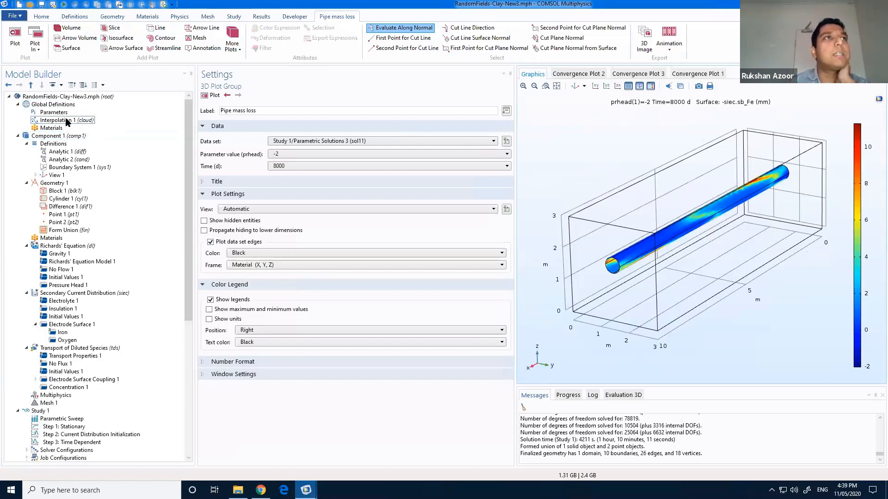
left_click(67, 121)
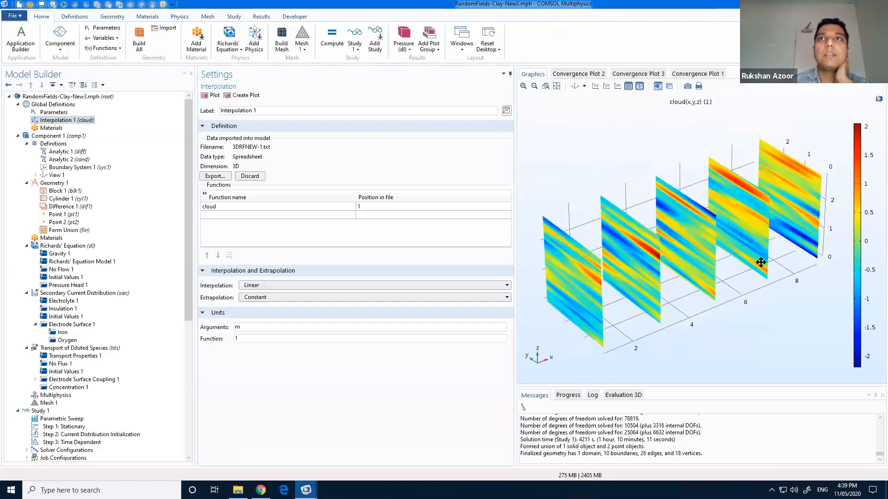
left_click_drag(761, 262, 730, 295)
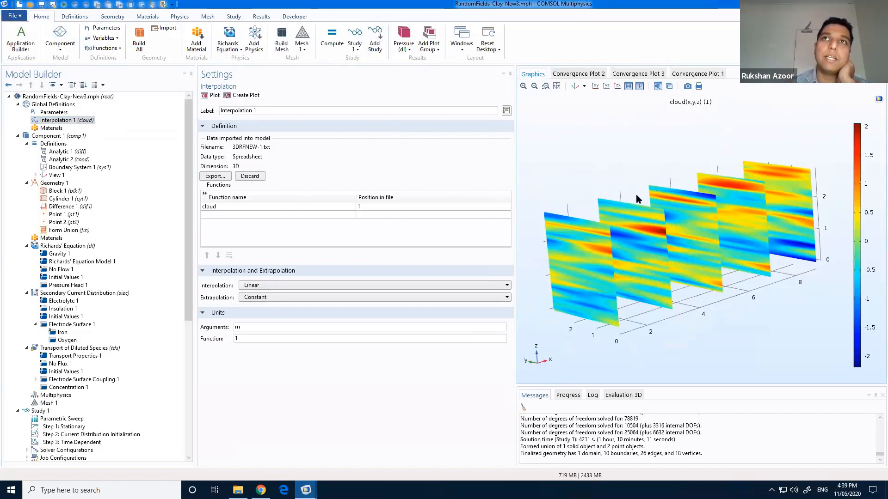
left_click_drag(732, 224, 722, 219)
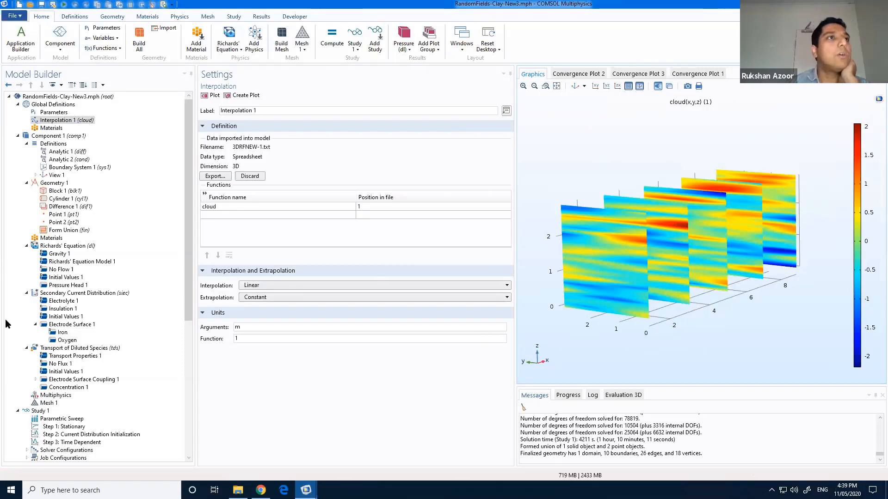
Step: Review the Richards' Equation Model 1 settings, highlighting the random-field expression for the van Genuchten constant α
left_click(58, 246)
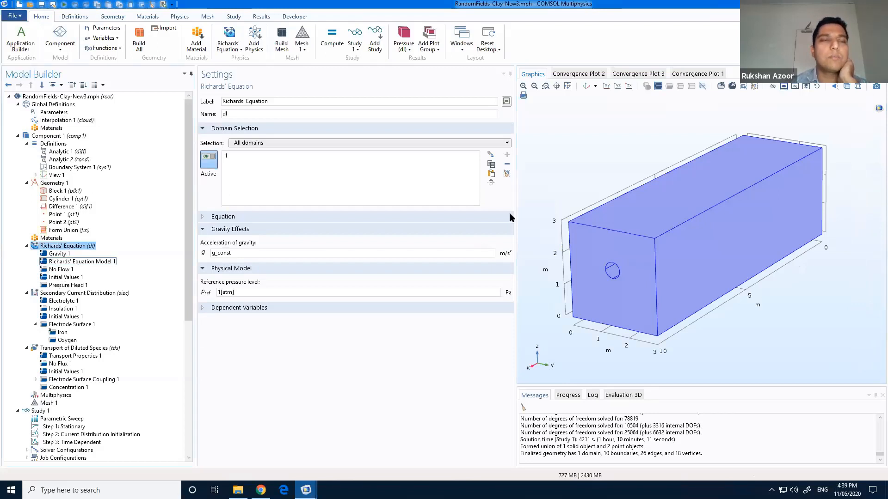
scroll(254, 425, "down", 5)
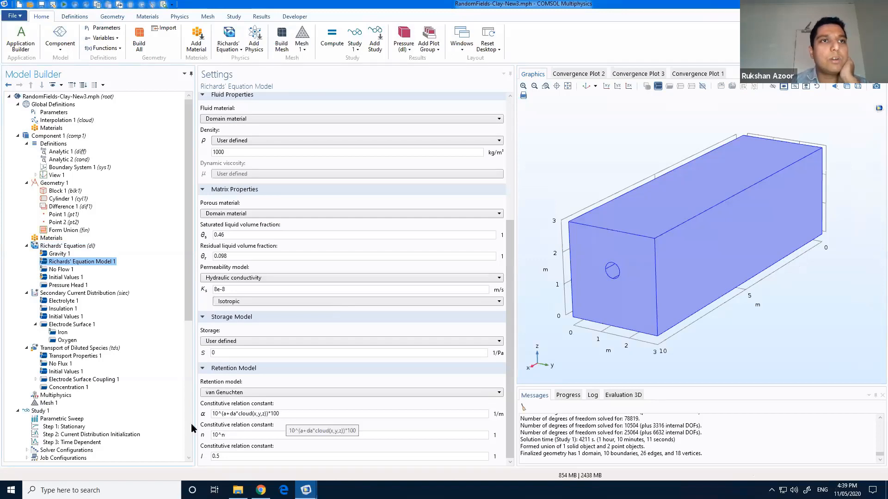
triple_click(255, 417)
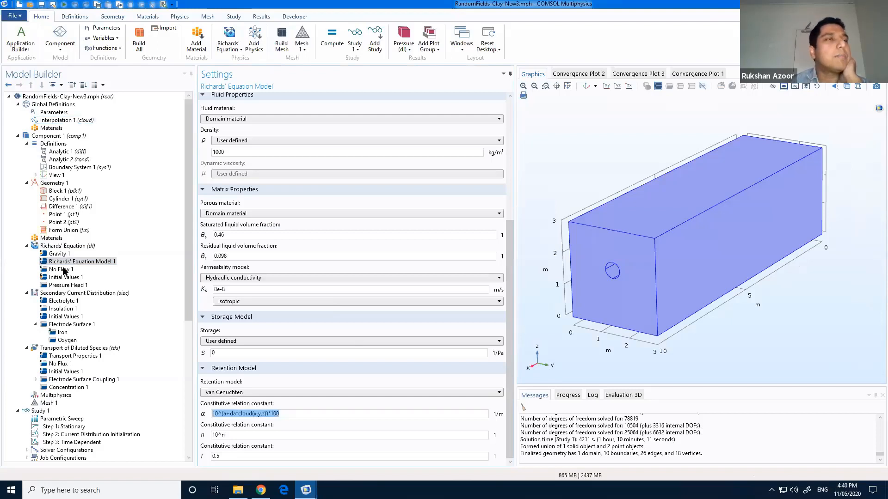
Step: Look over the Secondary Current Distribution and Transport of Diluted Species interfaces, and the Oxygen reaction's kinetics and FeOH3 stoichiometric coefficient
left_click(69, 293)
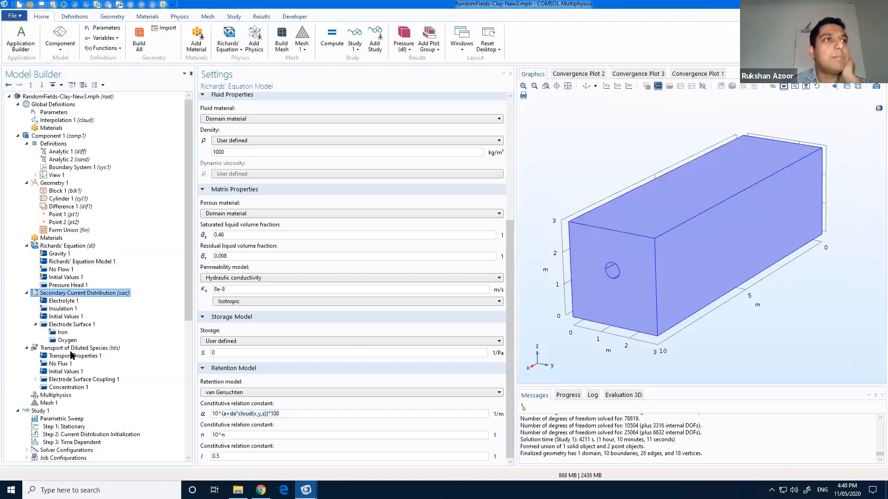
left_click(70, 349)
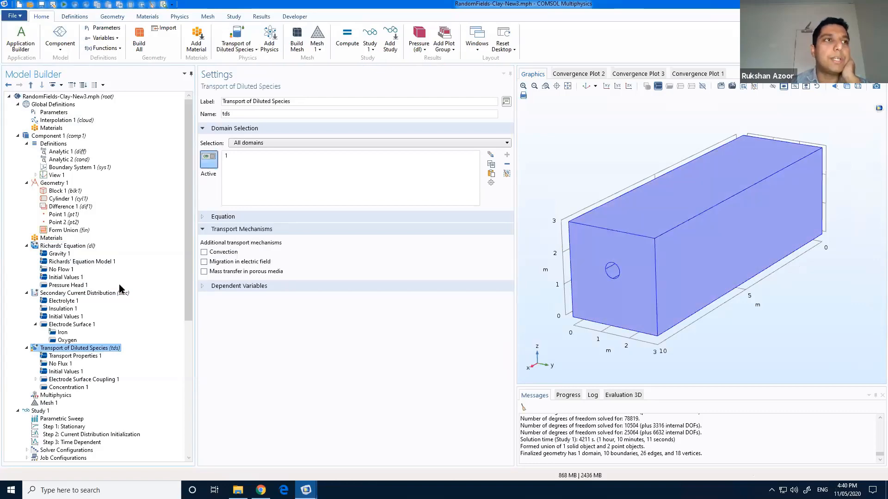
scroll(129, 292, "down", 3)
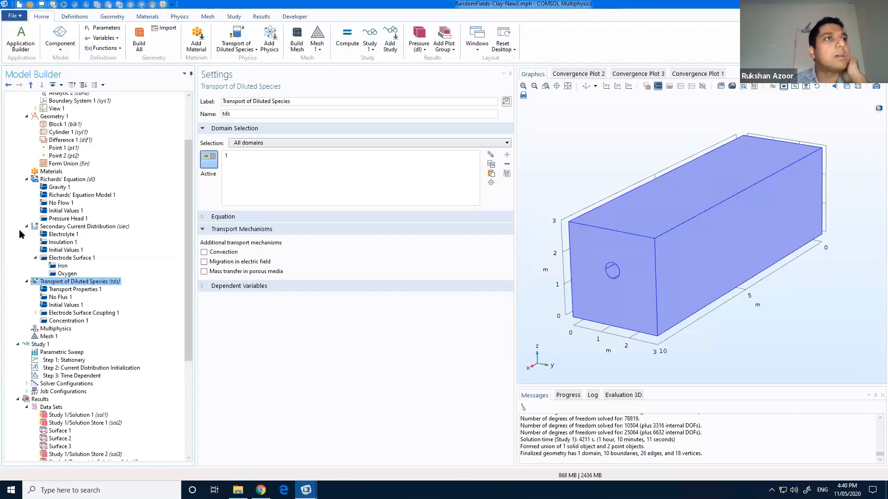
left_click(60, 227)
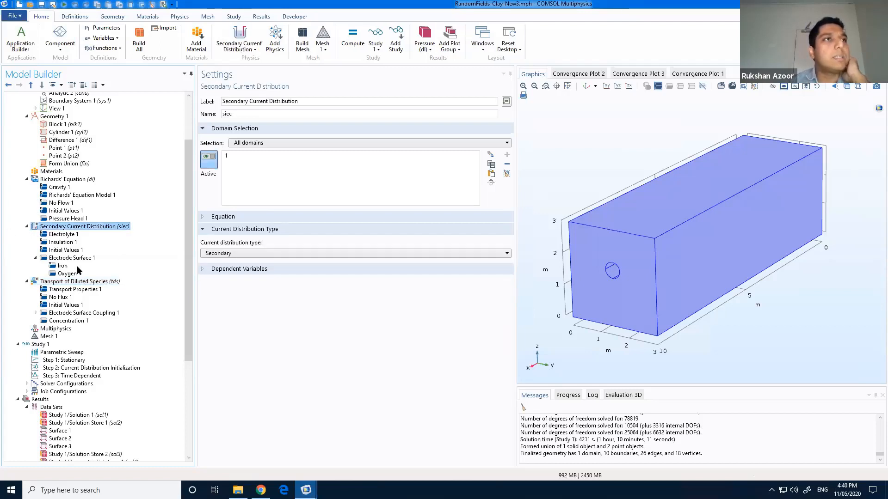
left_click(65, 274)
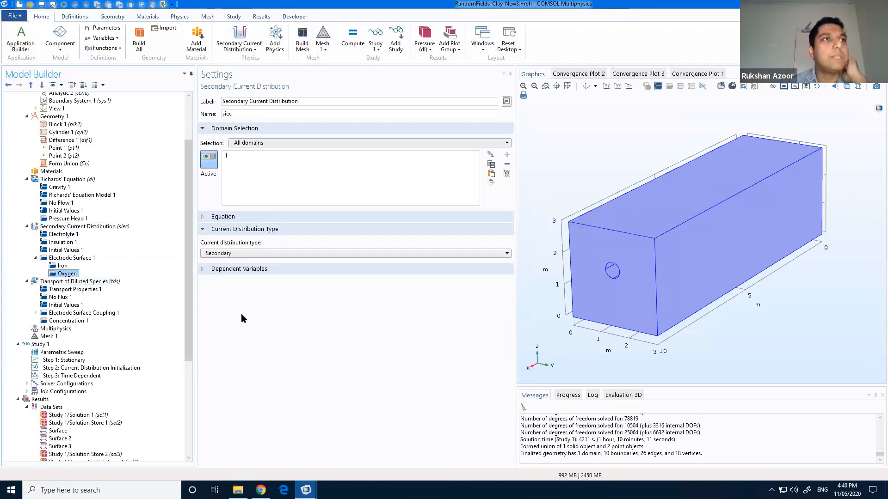
left_click_drag(509, 253, 459, 385)
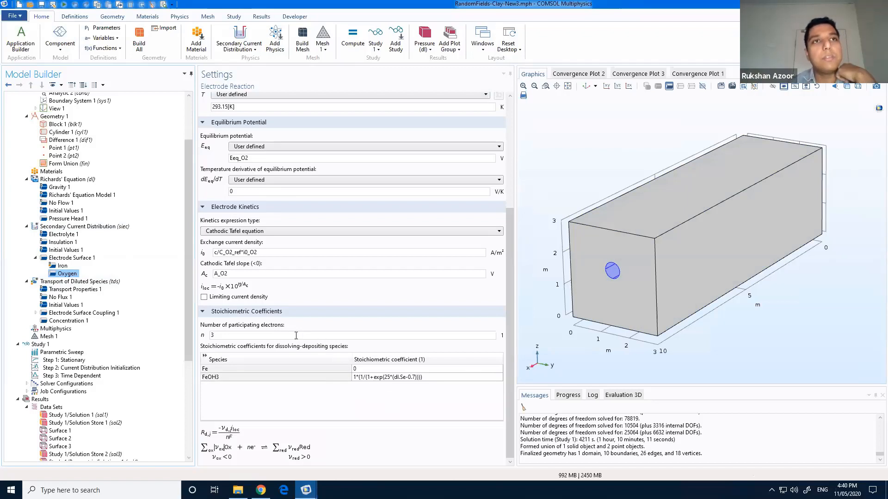
left_click(429, 377)
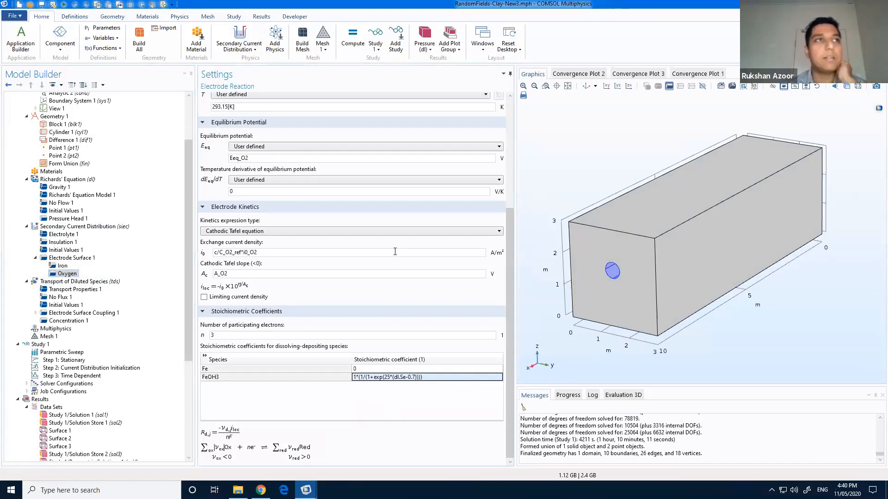
Step: Check the Study 1 settings along with its Stationary and Time Dependent steps, and view the soil block geometry
left_click(46, 346)
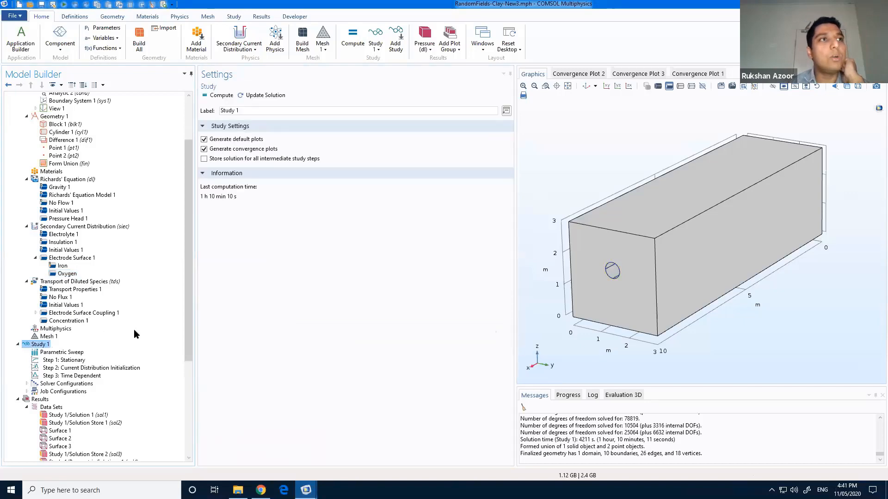
scroll(134, 329, "down", 3)
scroll(154, 323, "down", 3)
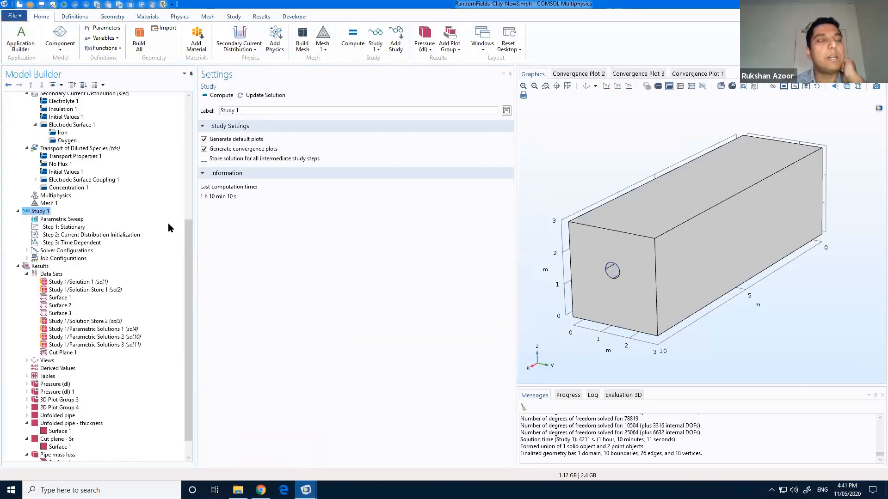
left_click(67, 235)
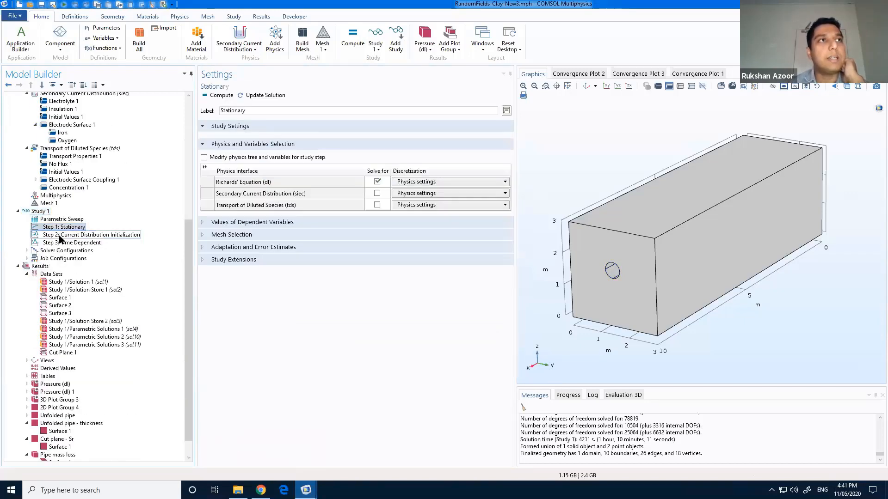
left_click(65, 243)
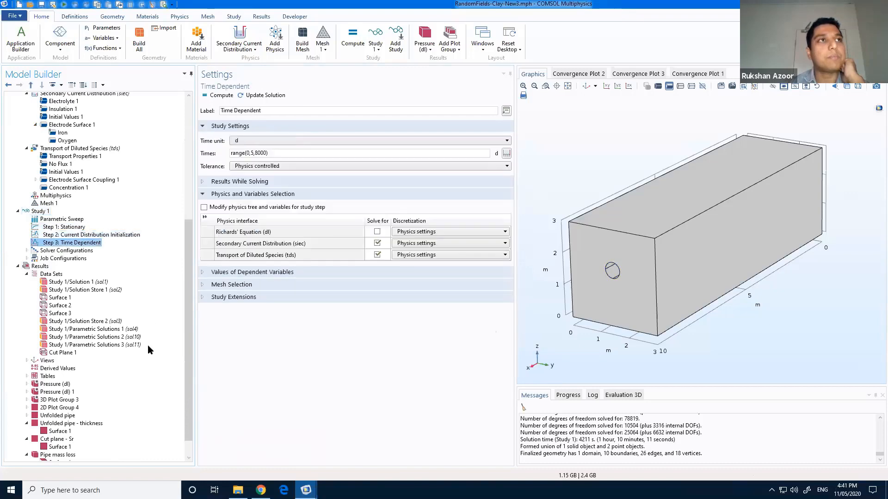
left_click(64, 227)
scroll(126, 286, "up", 2)
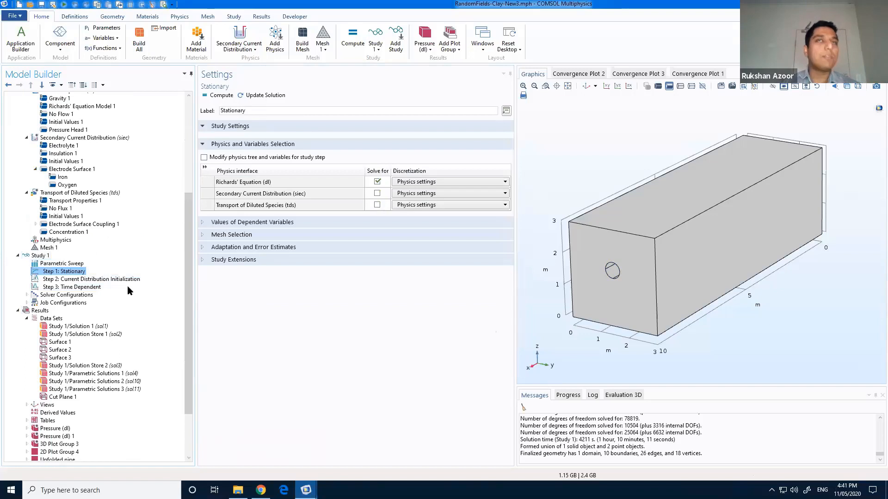
scroll(127, 285, "up", 2)
left_click_drag(651, 217, 651, 216)
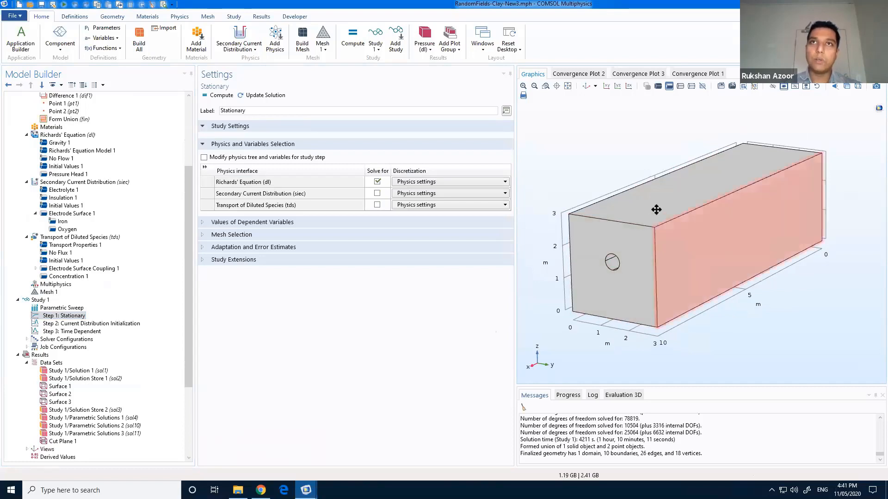
left_click_drag(656, 210, 655, 209)
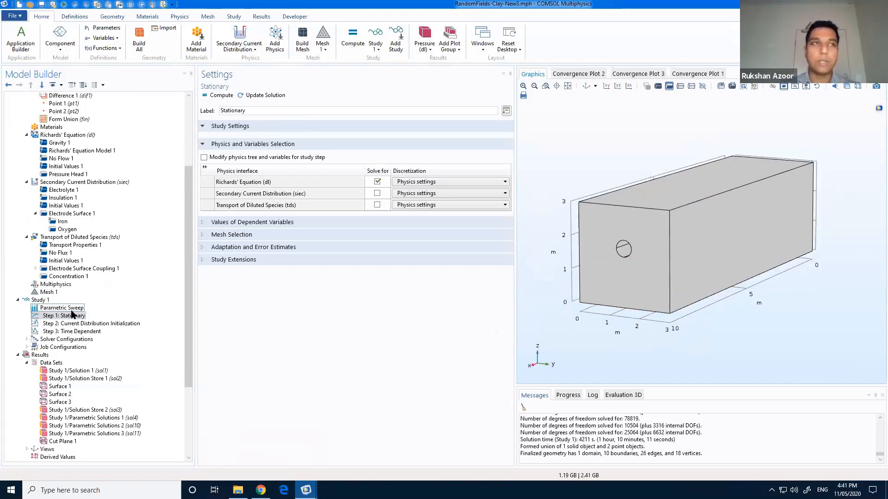
Step: Compare which physics interfaces are solved in the Stationary, Current Distribution Initialization and Time Dependent steps of Study 1
left_click(71, 318)
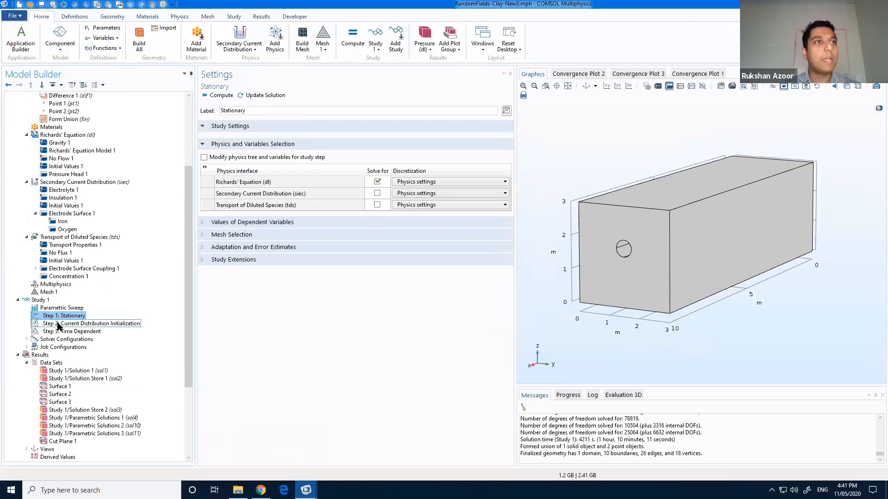
left_click(59, 325)
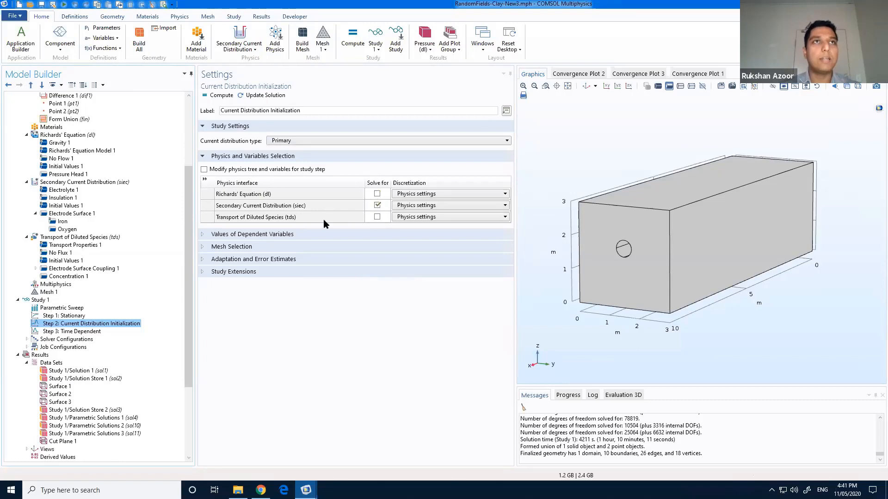
left_click(64, 332)
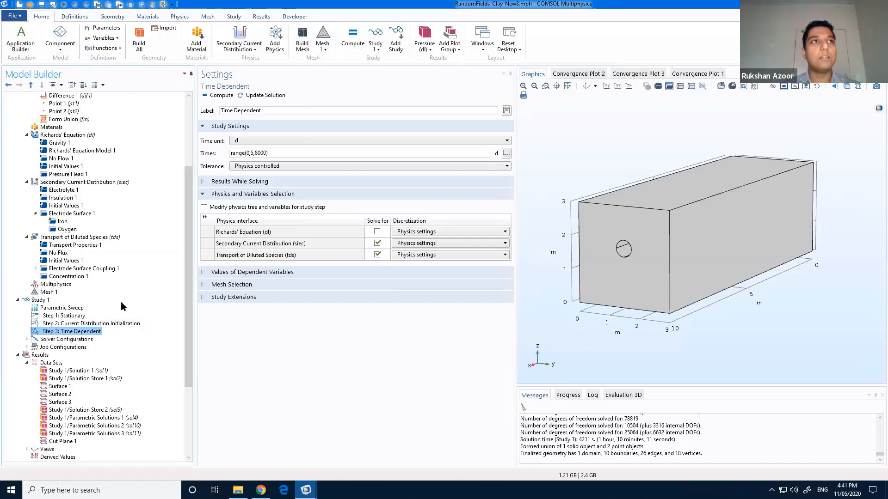
left_click(69, 315)
left_click(68, 324)
left_click(70, 331)
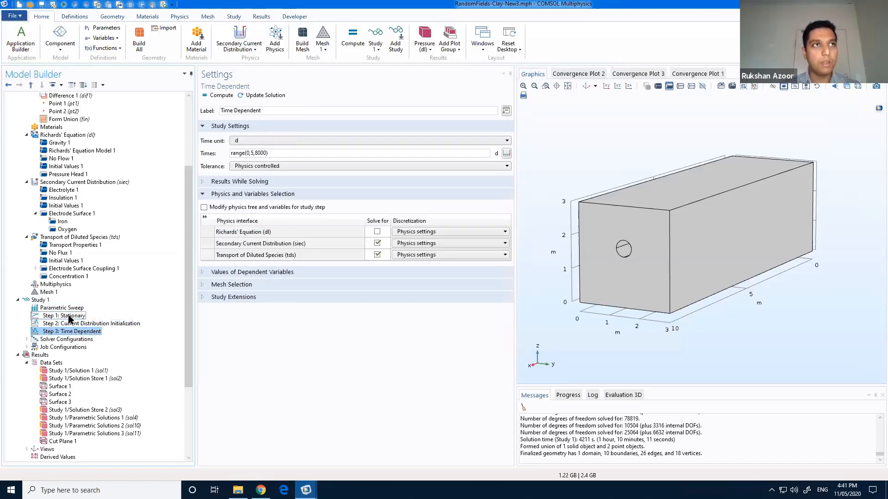
left_click(69, 316)
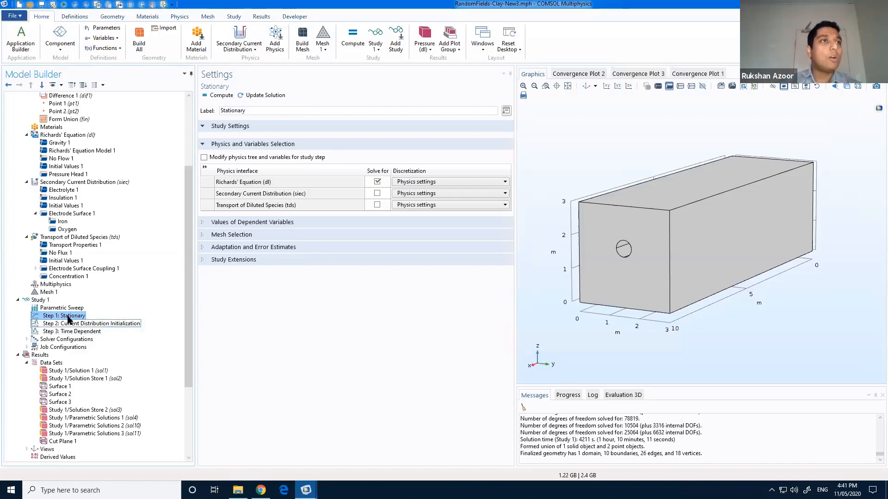
Step: Review the Parametric Sweep of prhead in Study 1 and the parameters available for sweeping
left_click(73, 309)
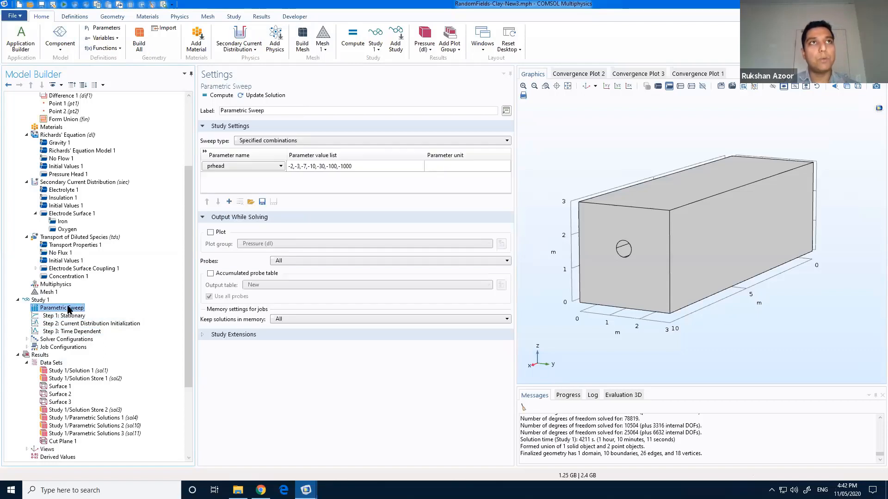
left_click(265, 168)
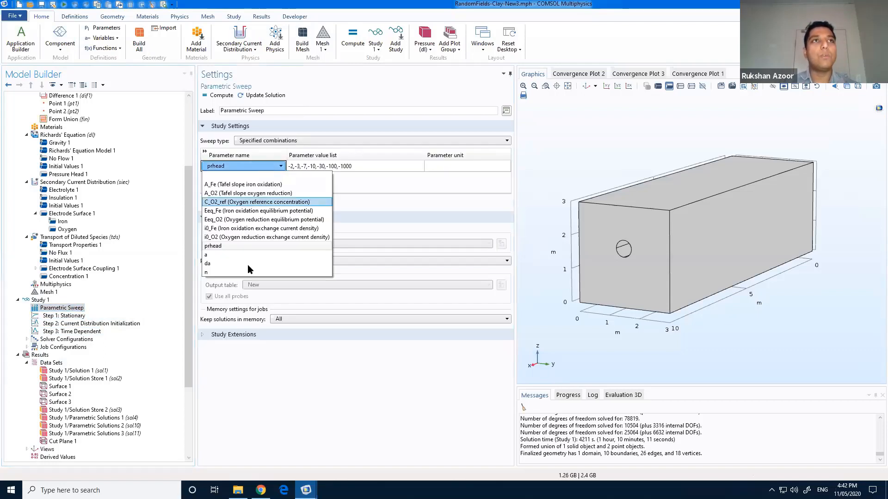
left_click(281, 167)
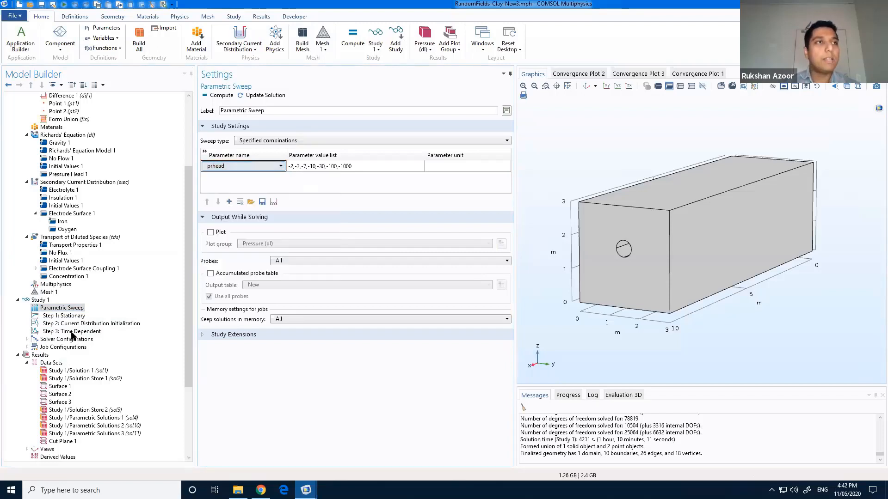
Step: Expand the Study Extensions of Step 1: Stationary and examine the auxiliary sweep option
left_click(64, 315)
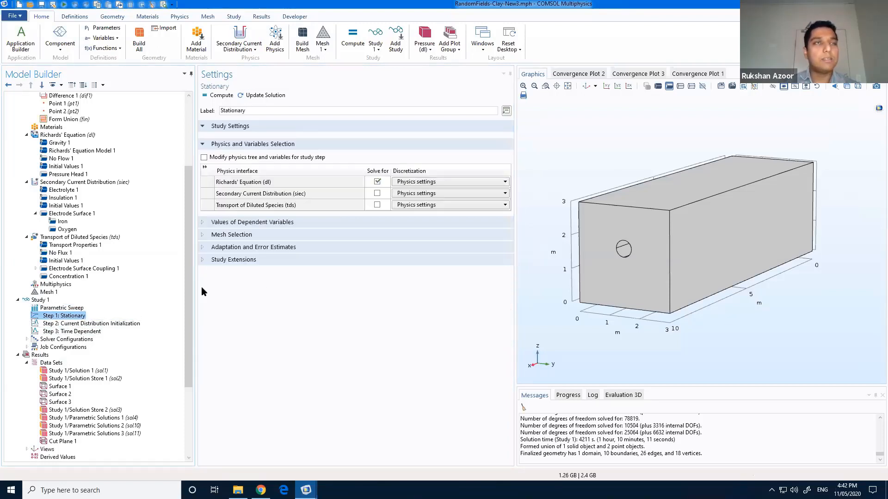
left_click(204, 260)
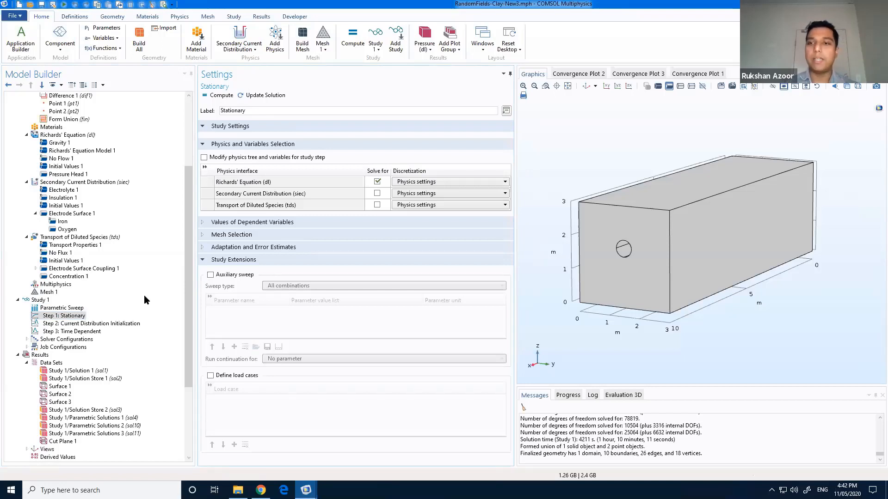
left_click(62, 307)
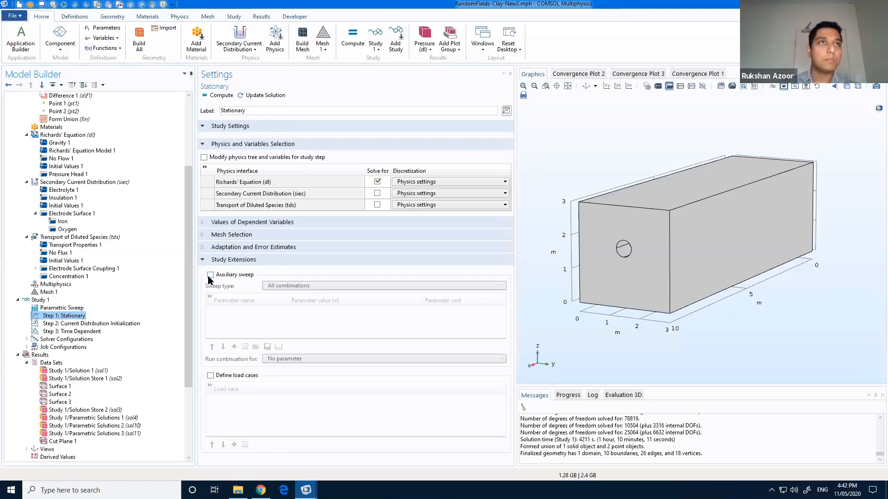
Step: View the settings of Step 2: Current Distribution Initialization in Study 1
left_click(67, 323)
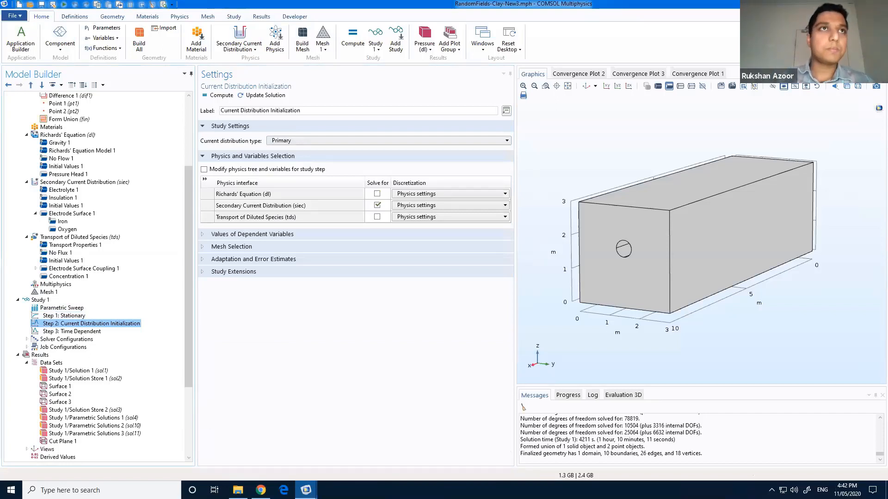
mouse_move(238, 490)
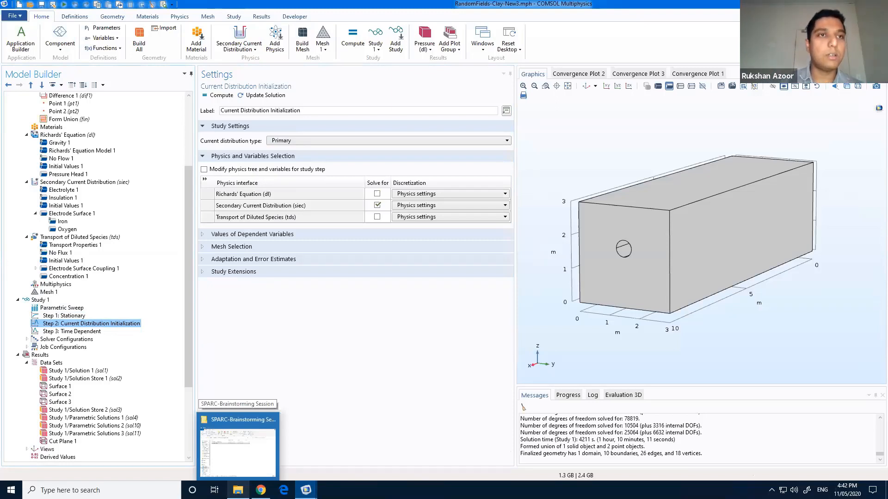
Step: Disconnect the current remote desktop session and acknowledge the acceptable use policy in the other remote session
mouse_move(702, 13)
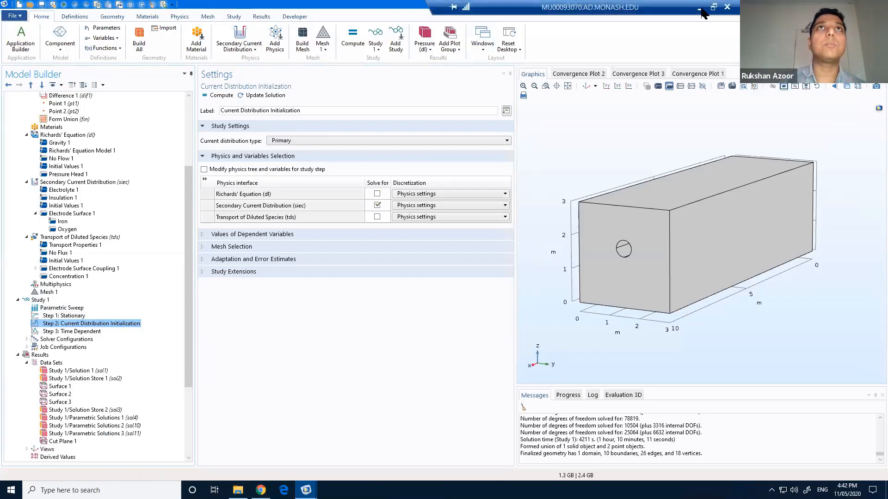
left_click(727, 8)
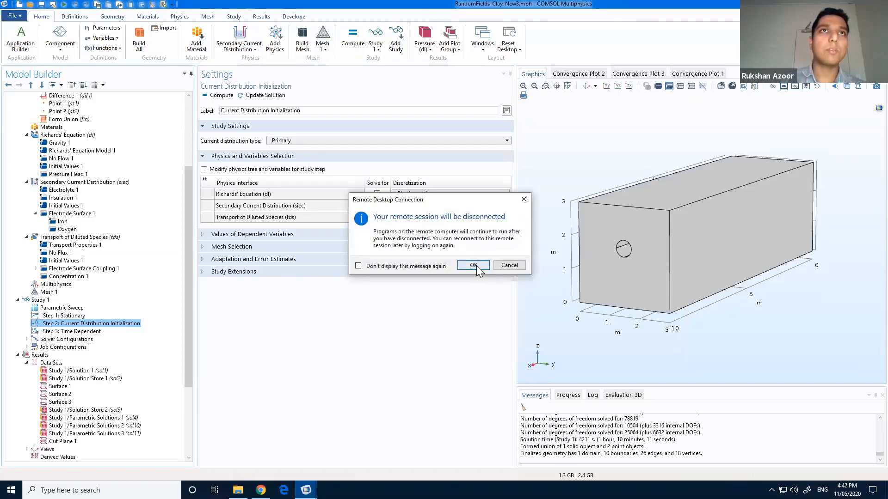
left_click(476, 266)
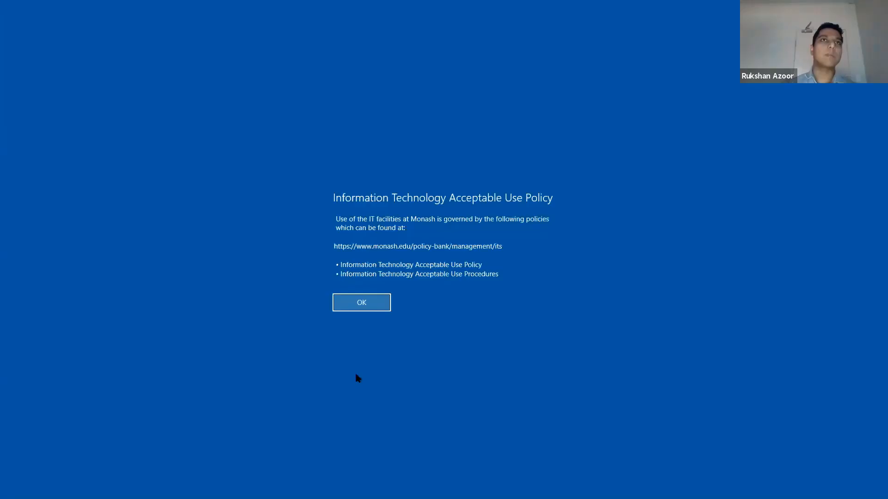
left_click(372, 311)
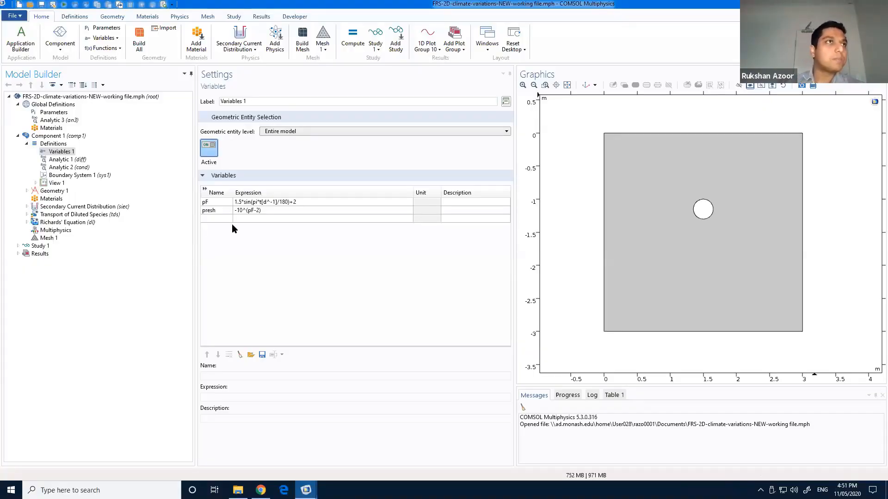
Step: Review the Study 1 steps of the 2D climate-variations model and expand its three physics interfaces
left_click(18, 246)
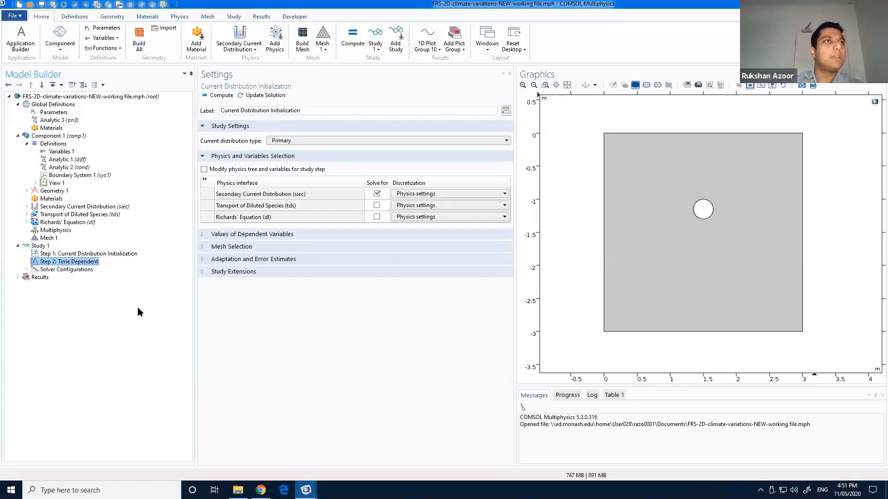
left_click(74, 262)
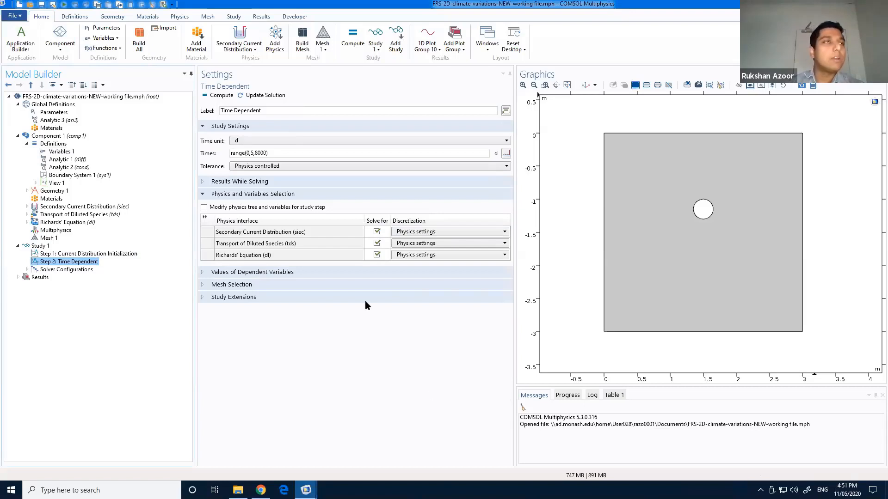
left_click(27, 222)
left_click(27, 216)
left_click(27, 207)
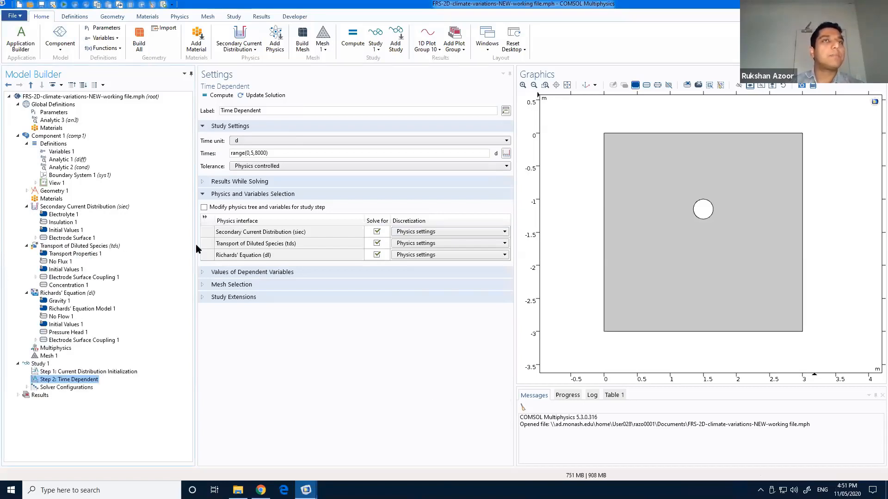
Step: Examine the expression of the Analytic 3 function and the Richards' Equation interface settings
left_click(59, 120)
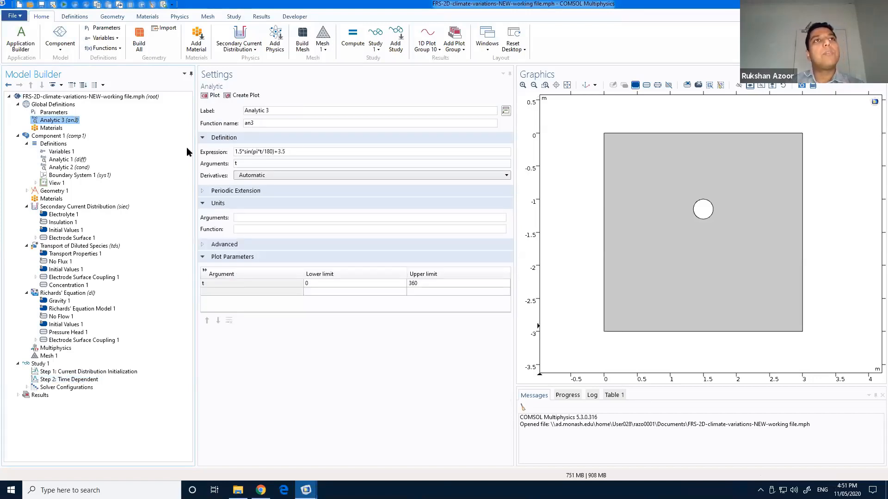
triple_click(298, 151)
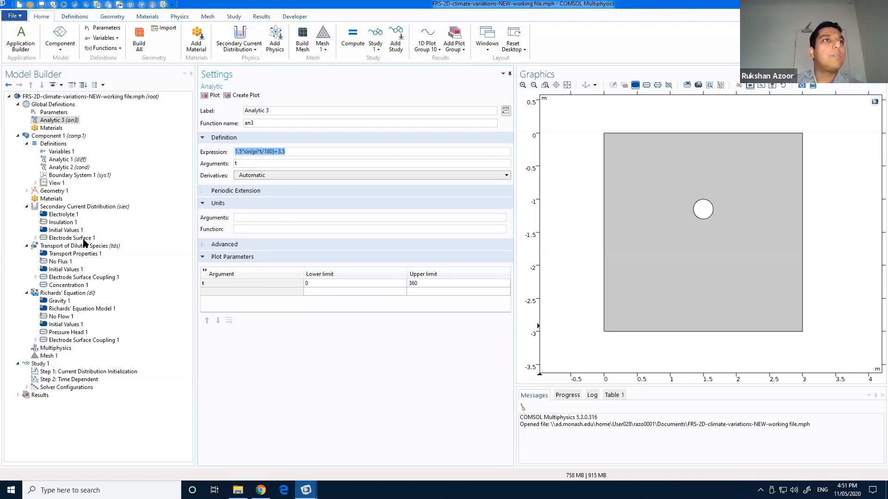
left_click(70, 295)
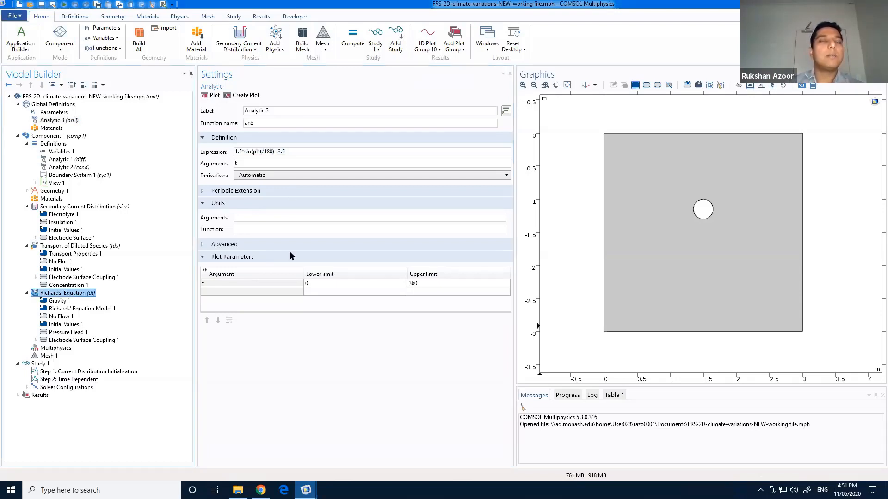
Step: View the effective saturation, local iron current density and iron mass loss plots in 2D Plot Group 6 and 1D Plot Groups 7 and 8
left_click(18, 395)
scroll(101, 393, "down", 3)
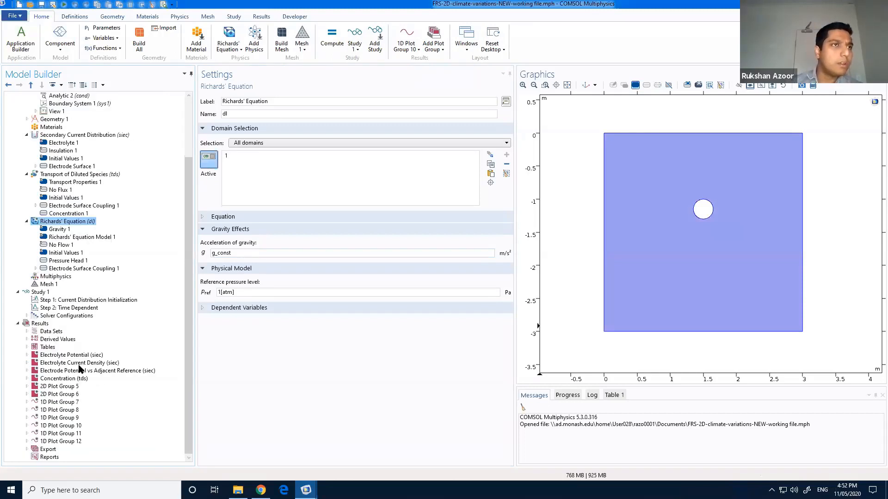
left_click(49, 396)
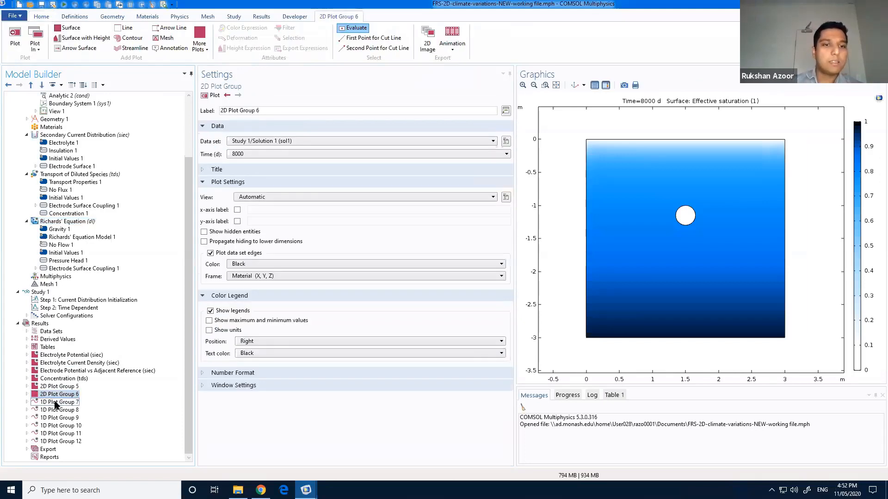
left_click(58, 403)
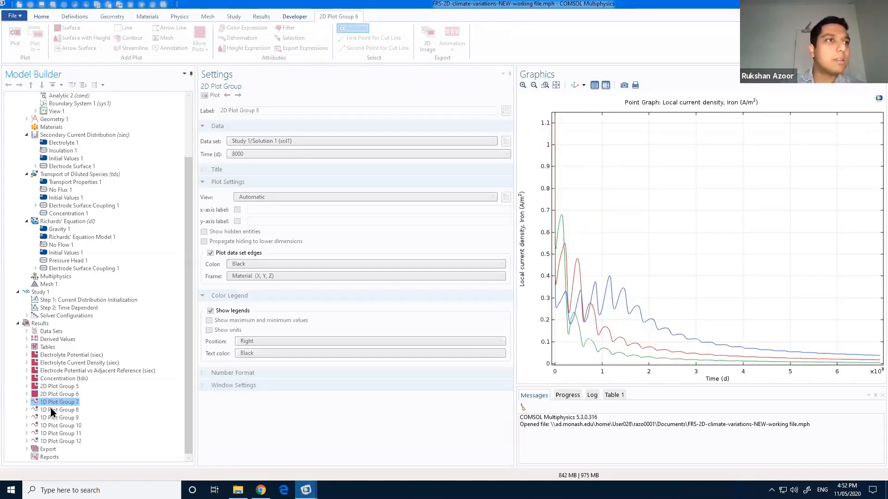
left_click(62, 414)
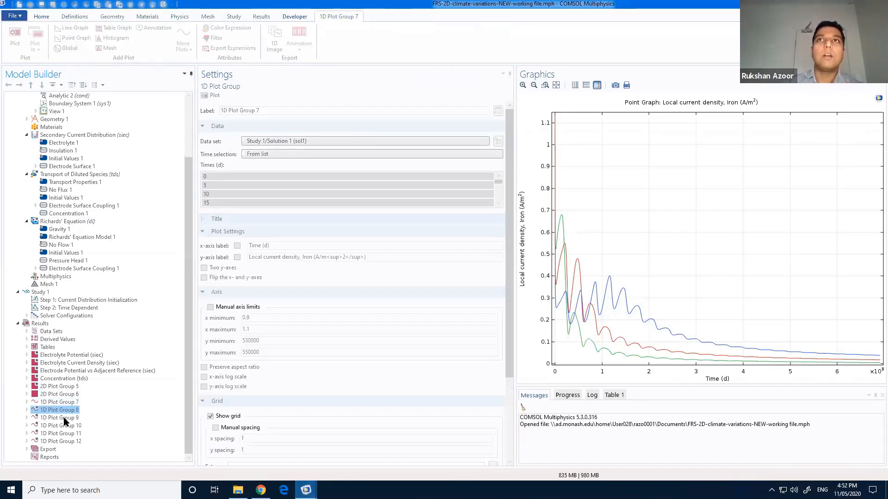
Step: Review the global Parameters and try to add a parameter named x, clearing the name again
scroll(110, 253, "up", 3)
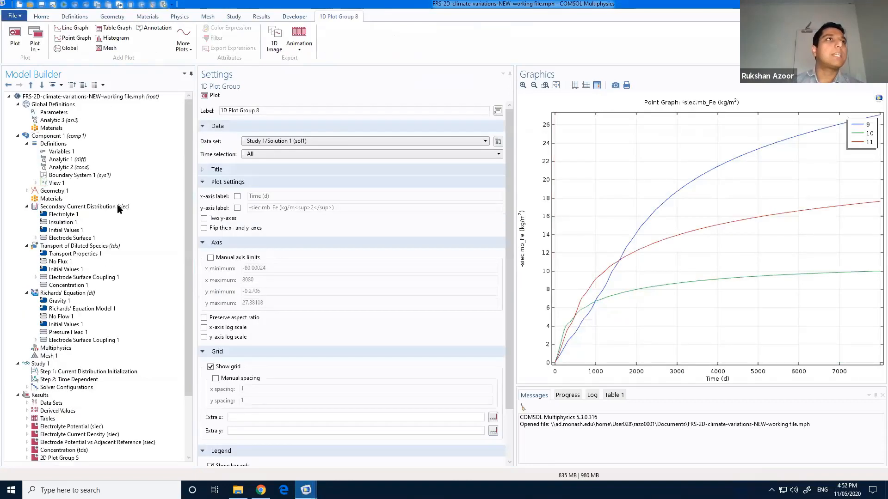
left_click(54, 112)
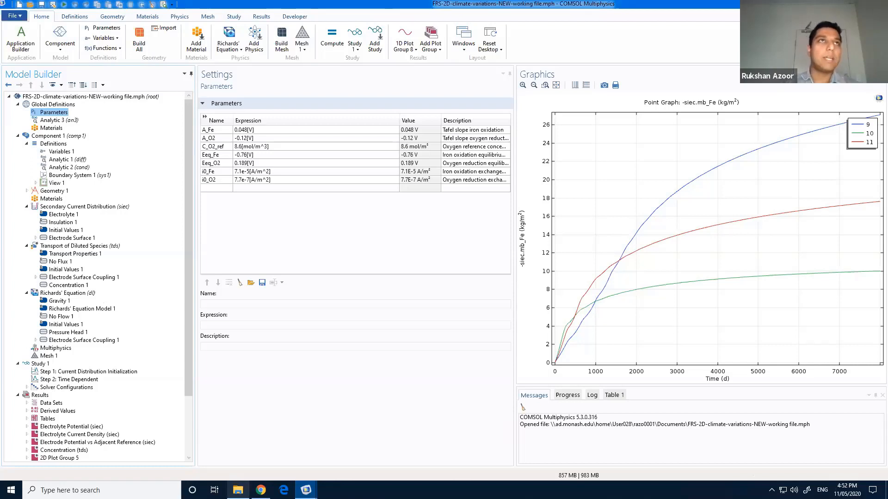
left_click(229, 193)
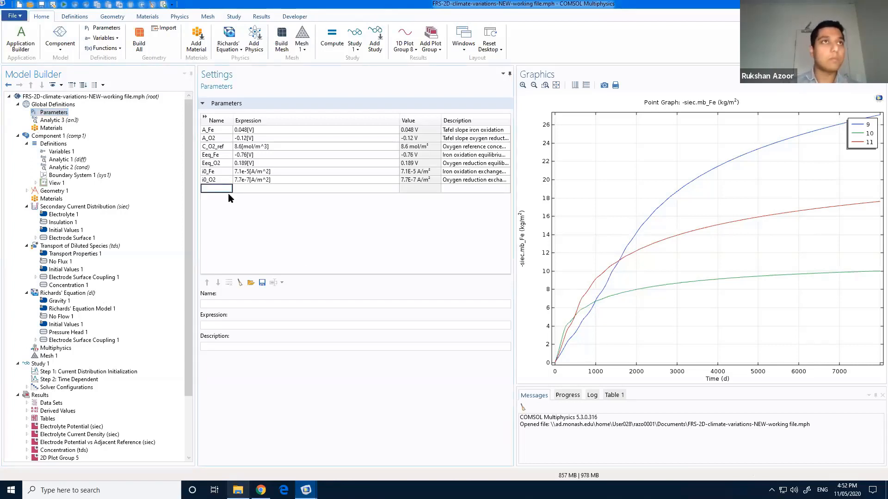
type("x")
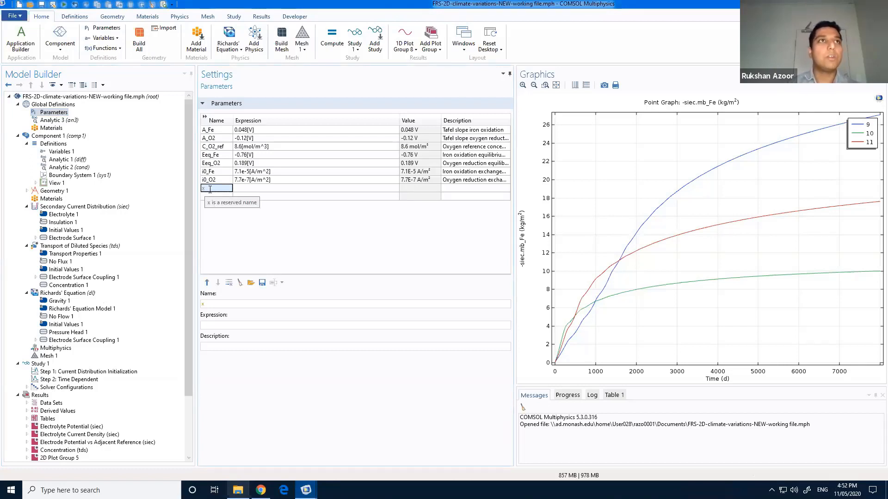
double_click(210, 189)
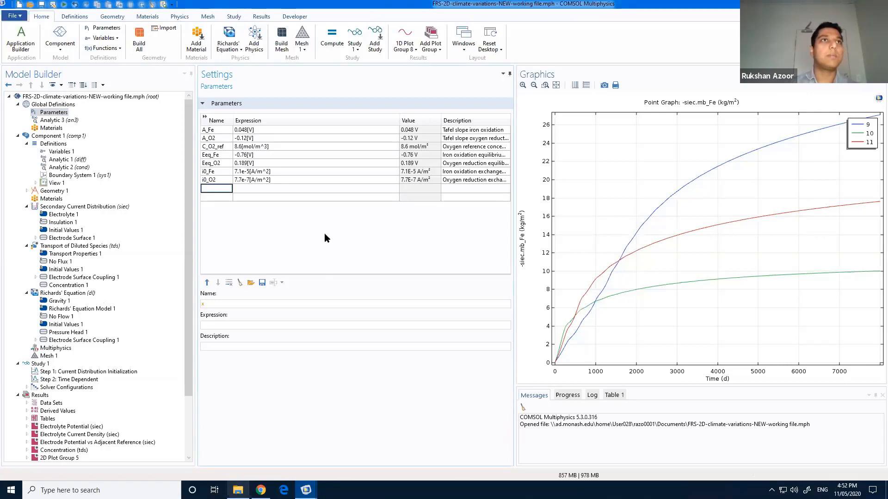
key("Return")
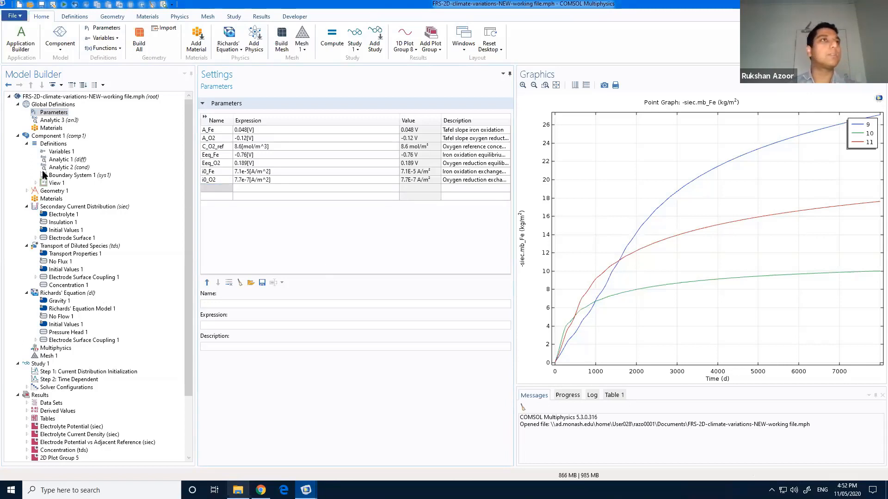
Step: Inspect the time argument in the Analytic 3 expression and plot the function
left_click(54, 120)
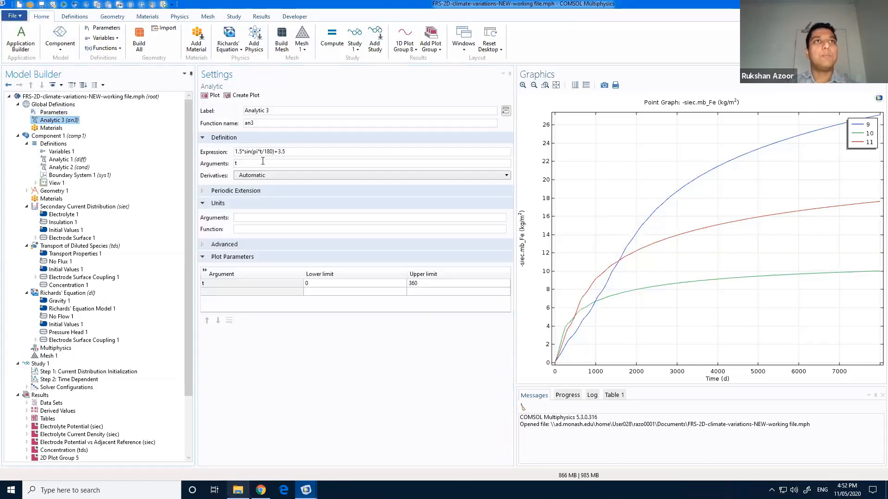
left_click(261, 152)
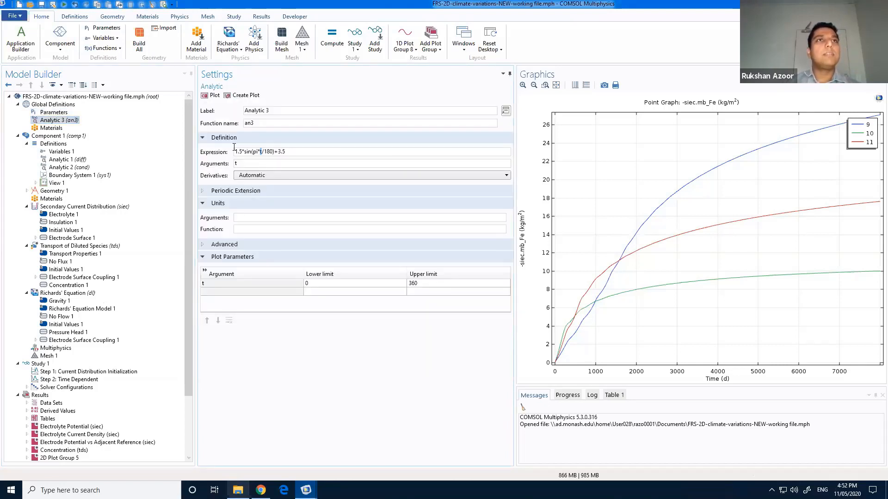
left_click(208, 94)
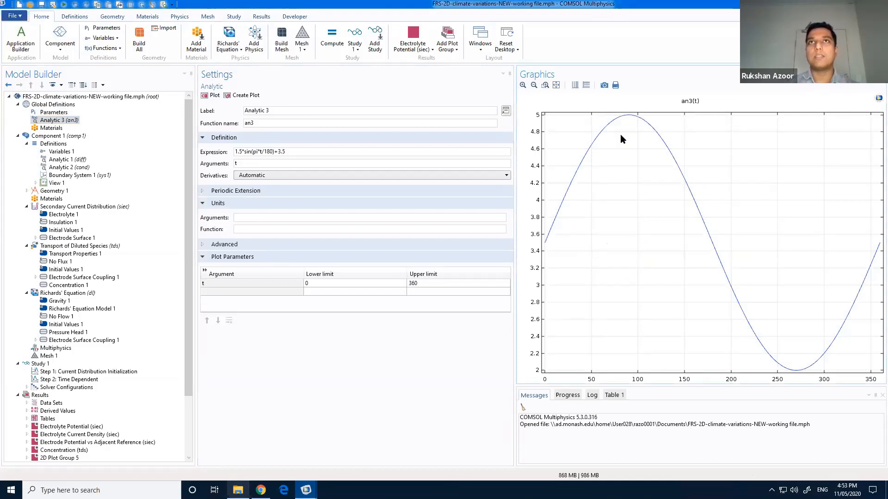
Step: Set the upper plot limit of argument t to 3600 for Analytic 3 and replot the function
left_click(432, 284)
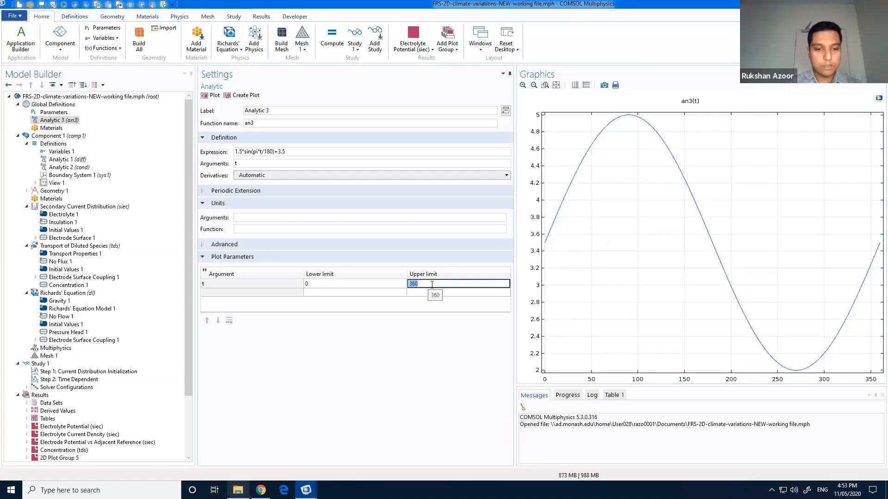
type("3600")
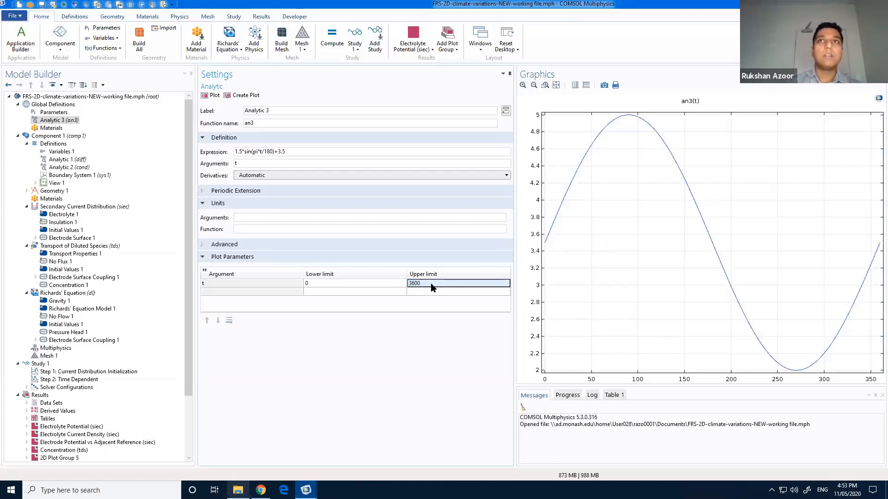
left_click(206, 97)
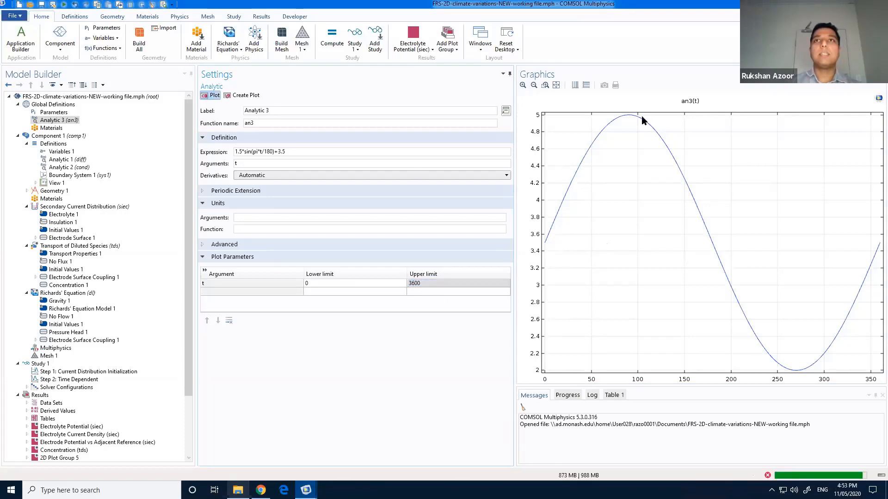
Step: View the Richards' Equation domain and the pressure, concentration and effective saturation result plots, and expand 2D Plot Group 6
scroll(155, 389, "down", 3)
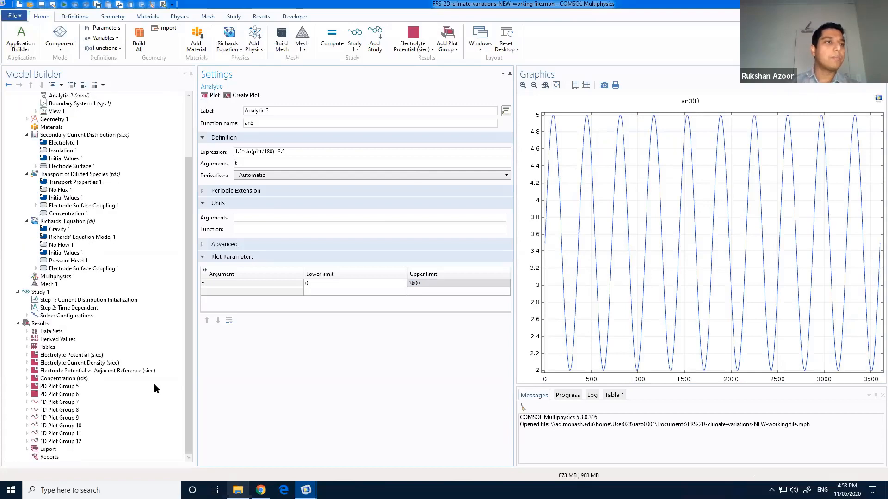
left_click(65, 222)
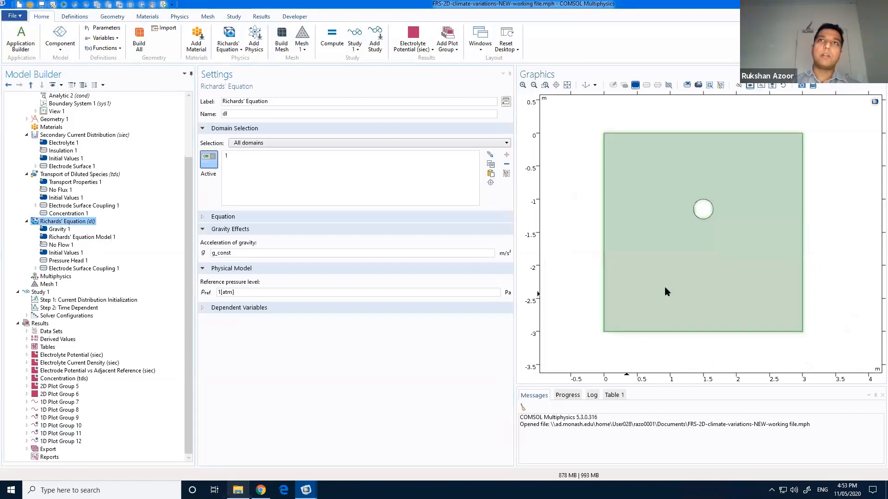
left_click(59, 389)
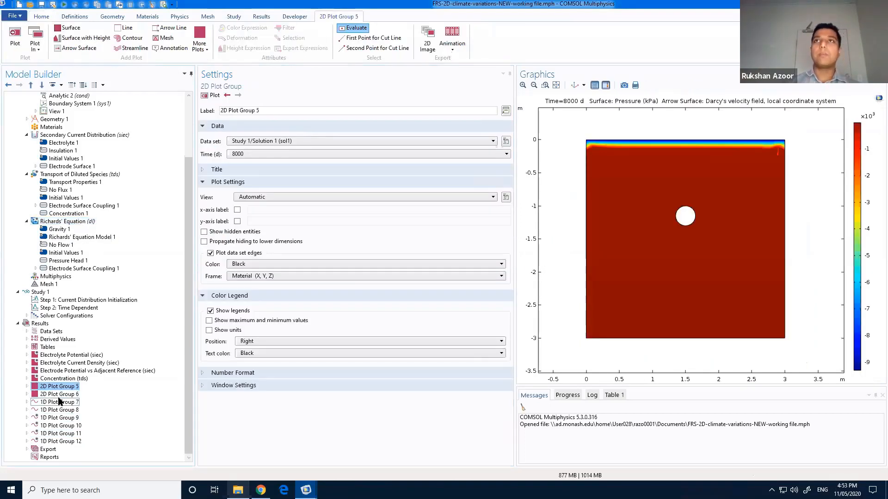
left_click(59, 402)
left_click(60, 378)
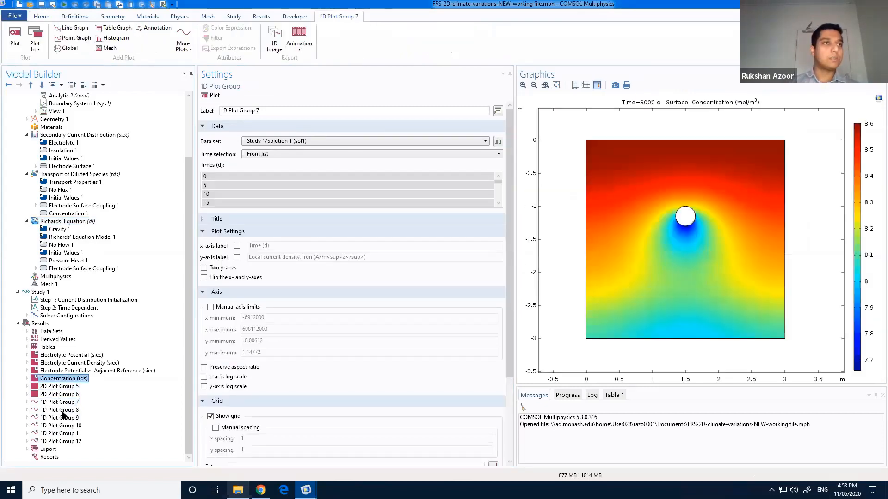
left_click(56, 388)
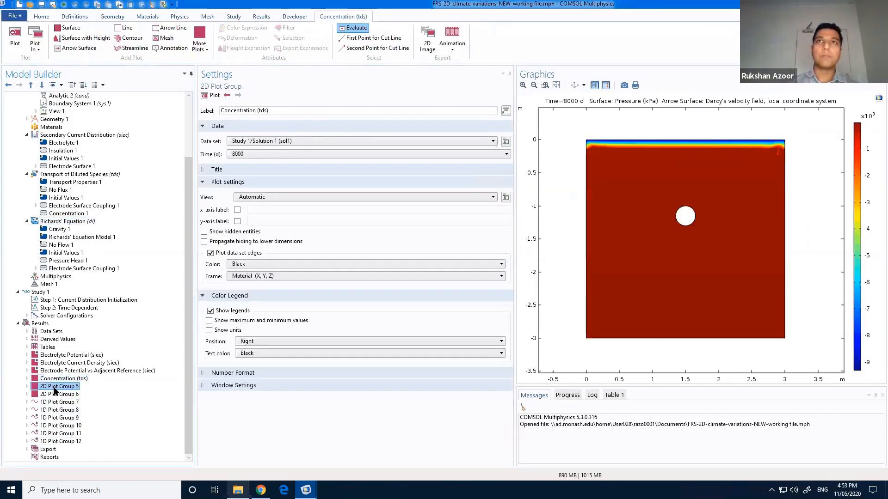
left_click(57, 395)
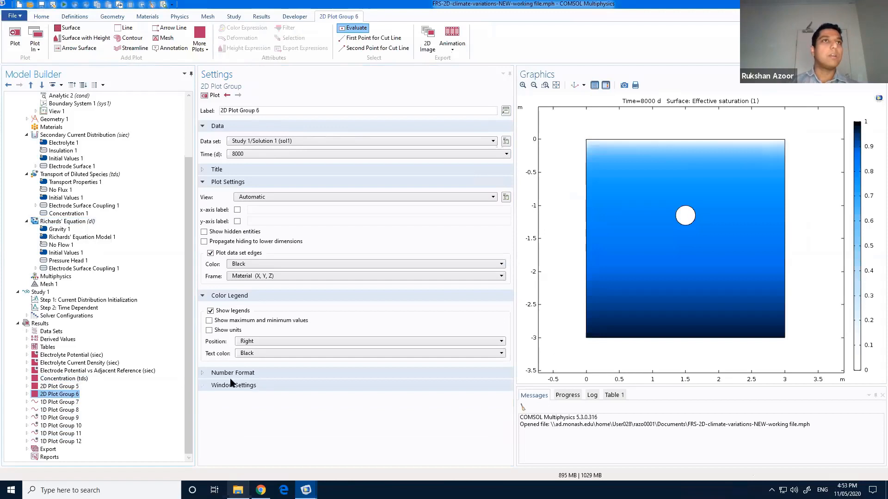
double_click(44, 396)
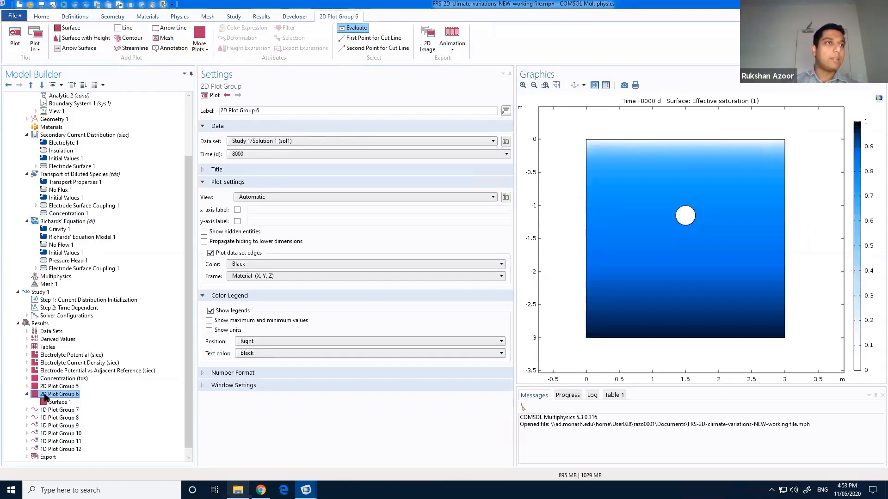
Step: Add an arrow surface of Darcy's velocity field from Richards' Equation to 2D Plot Group 6 and plot it
right_click(45, 396)
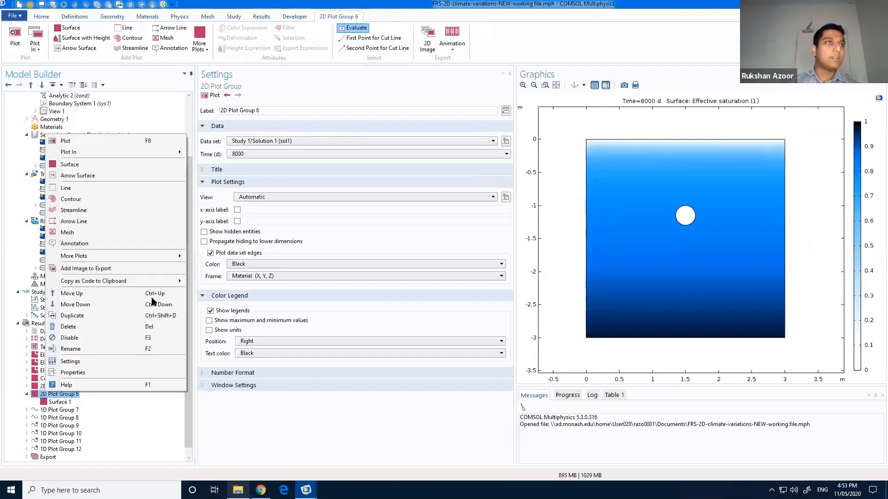
left_click(83, 176)
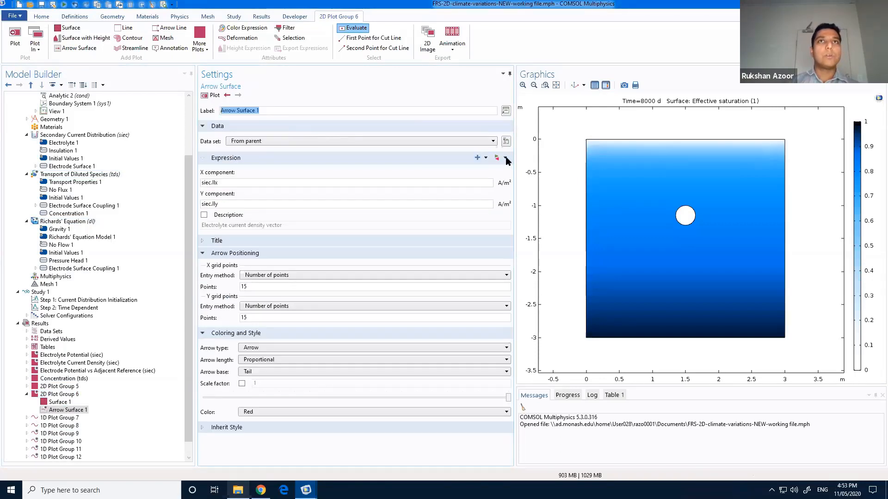
left_click(498, 158)
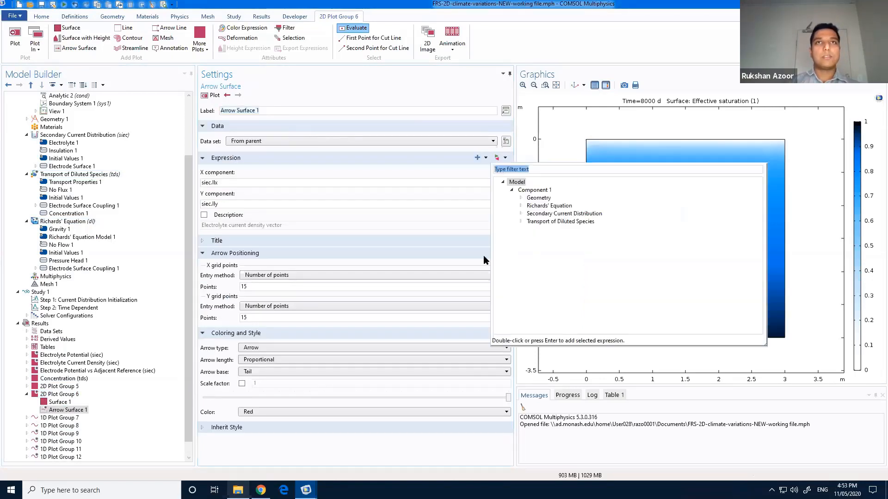
left_click(521, 207)
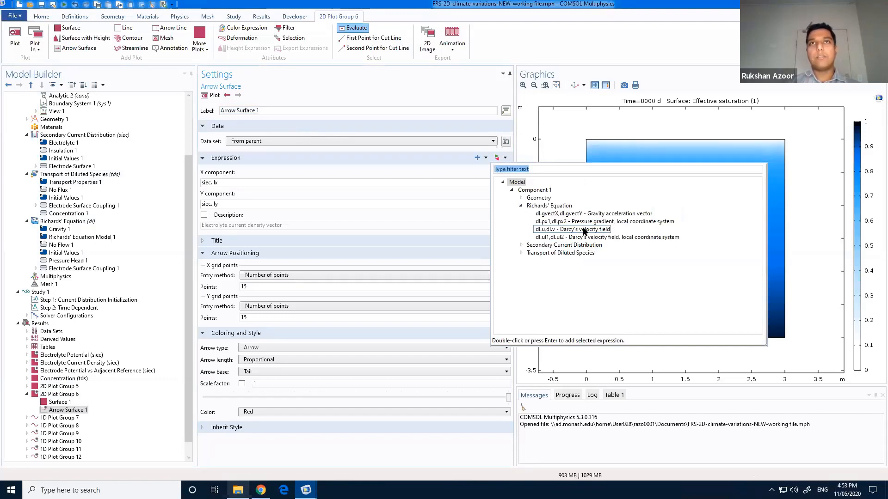
double_click(584, 229)
left_click(208, 97)
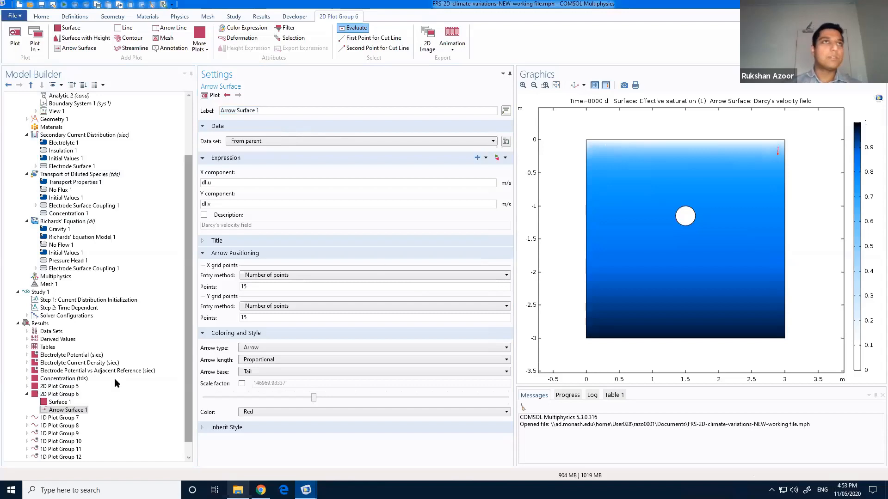
Step: Plot 2D Plot Group 6 at 7955 d and again at 7980 d to compare the flow arrows
left_click(61, 395)
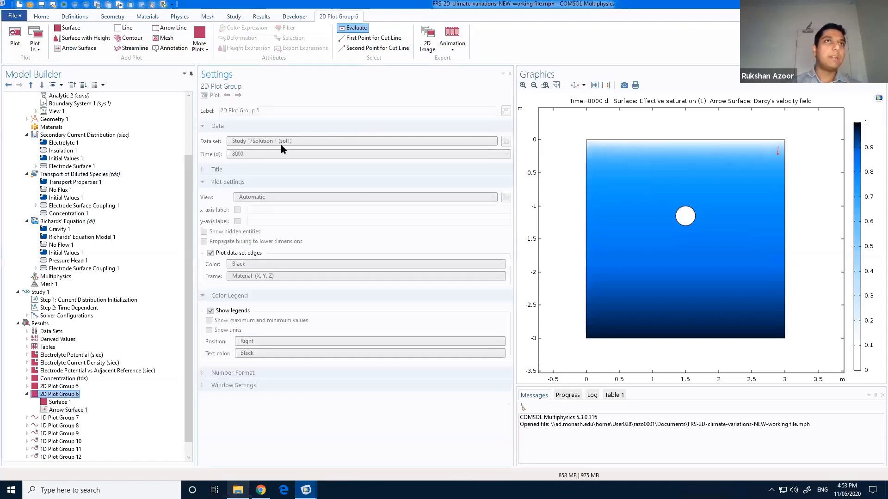
left_click(254, 153)
key("Return")
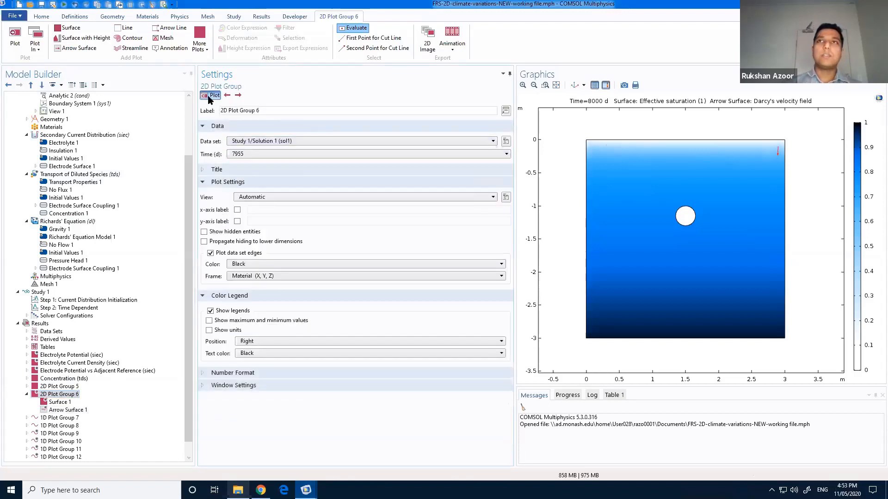
left_click(210, 95)
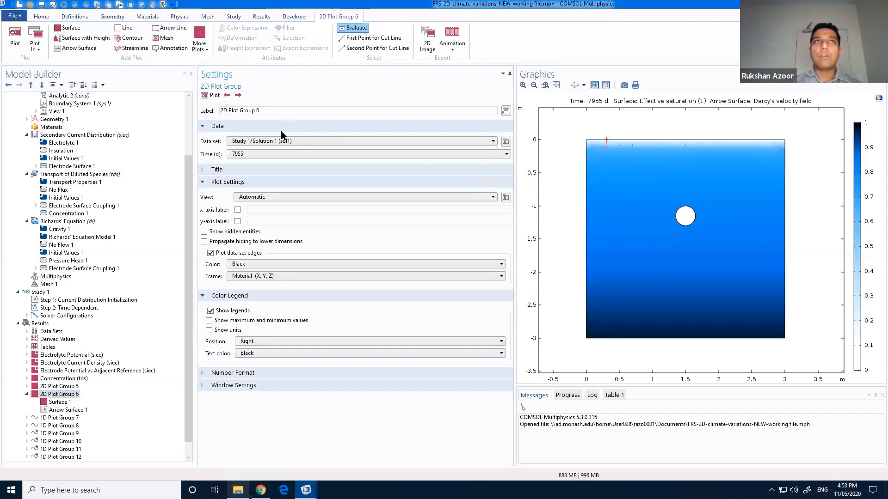
left_click(254, 155)
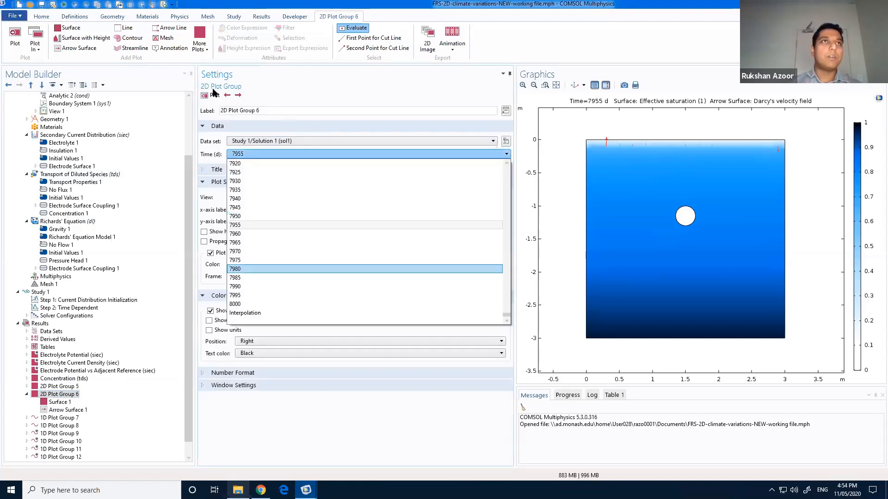
left_click(262, 269)
left_click(208, 95)
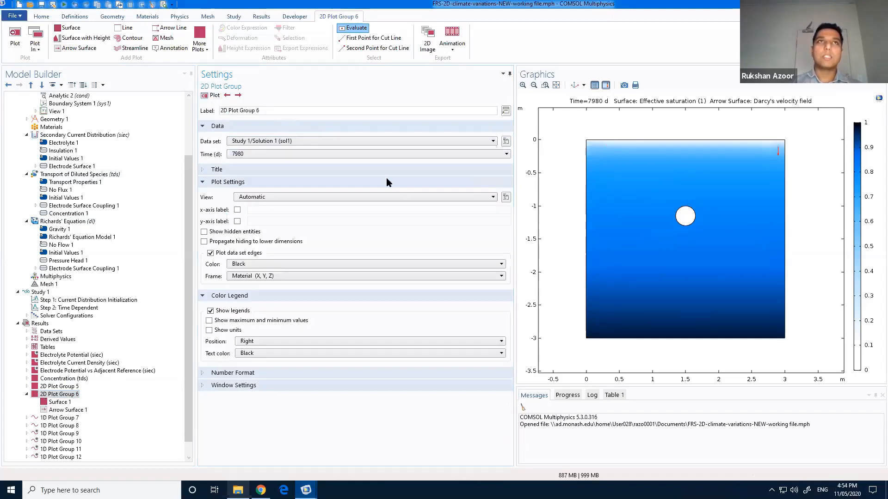
Step: Plot 2D Plot Group 6 at 7800 d and again at 7970 d to compare saturation and flow direction
left_click(279, 157)
left_click(306, 192)
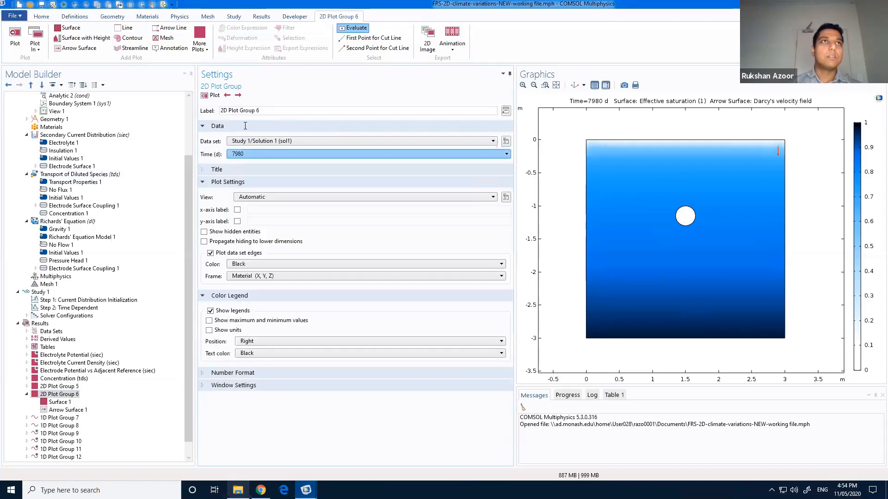
left_click(209, 94)
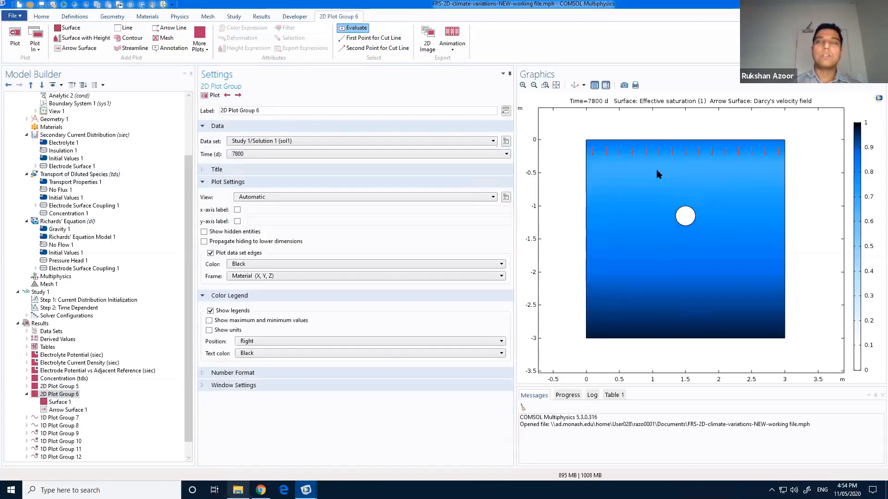
left_click(273, 158)
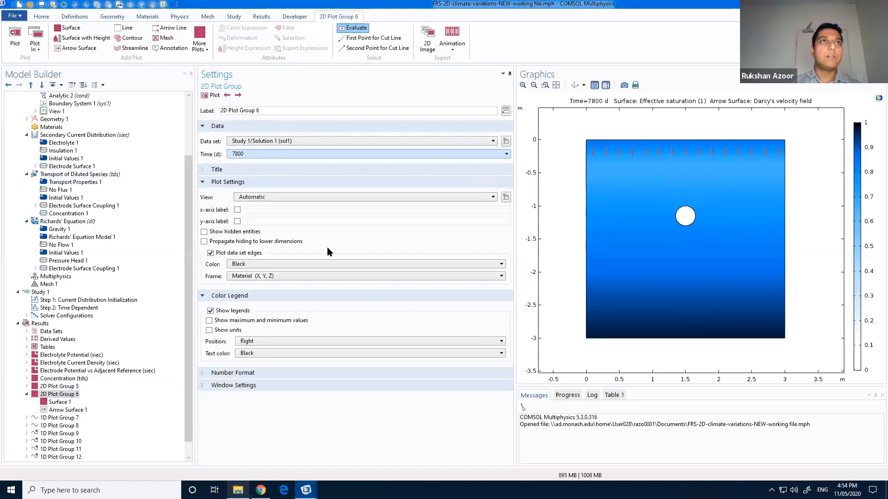
left_click(301, 252)
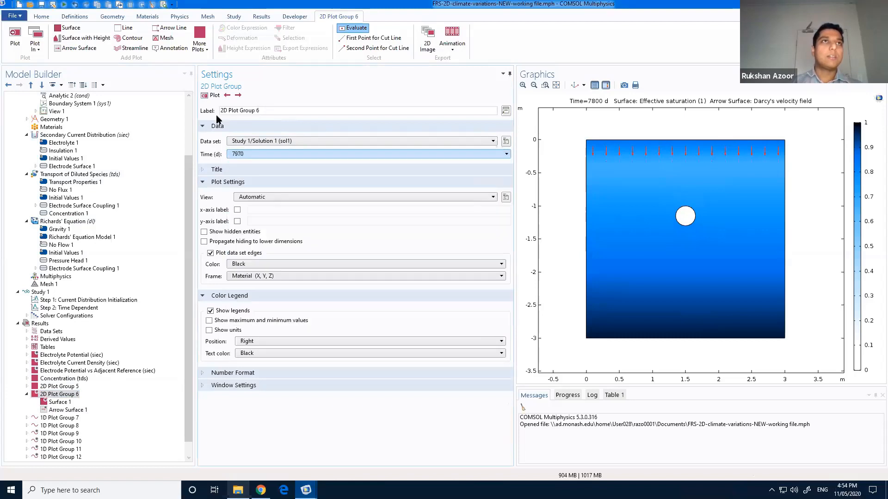
left_click(210, 96)
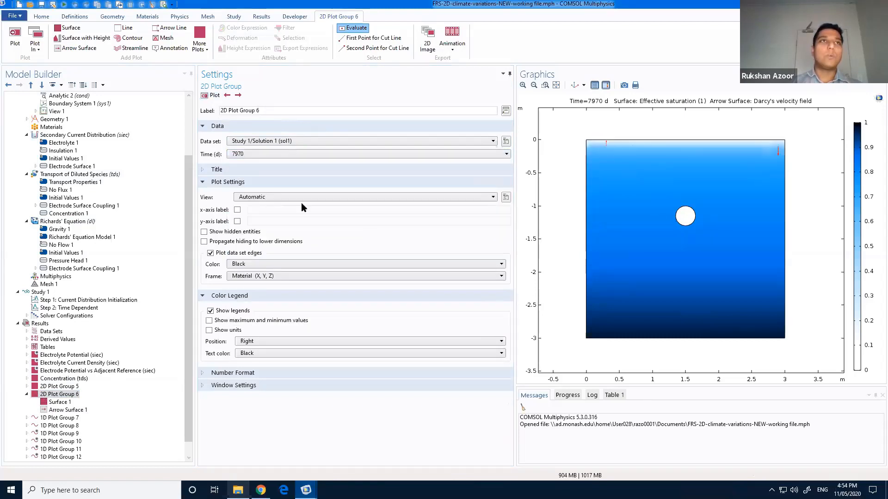
Step: Set the time of 2D Plot Group 6 to 2915 d and replot it
left_click(259, 154)
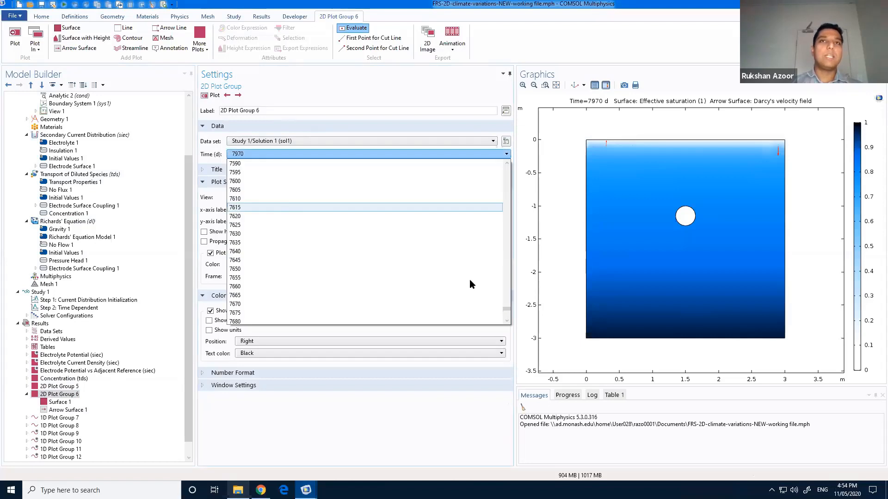
left_click_drag(506, 313, 498, 260)
left_click(352, 252)
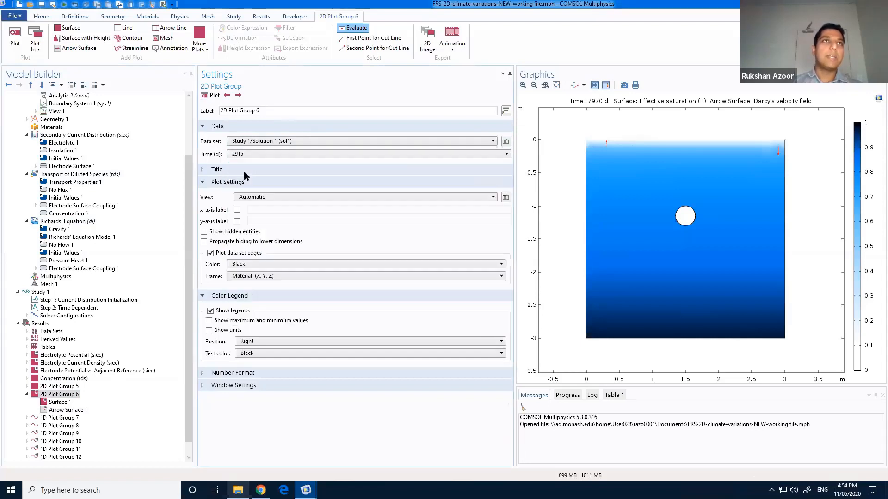
left_click(209, 96)
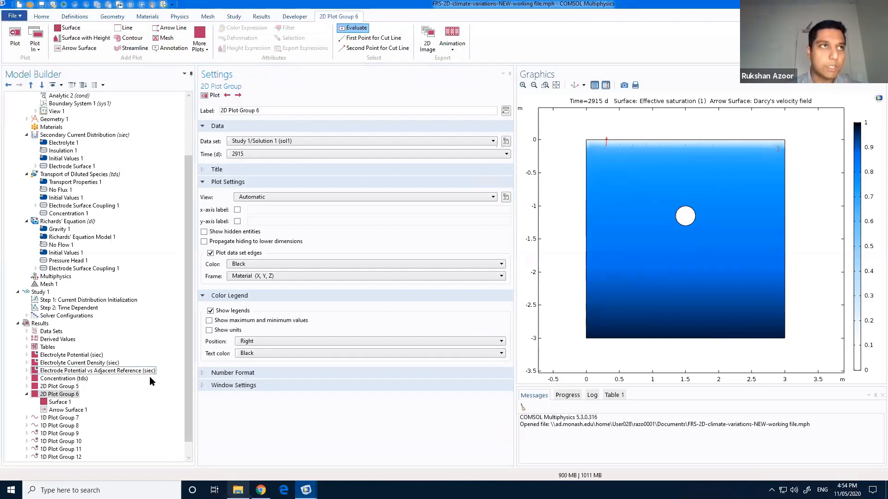
Step: View the Electrode Potential vs Adjacent Reference plot and the Transport of Diluted Species domain and transport mechanisms
left_click(78, 370)
scroll(139, 268, "up", 3)
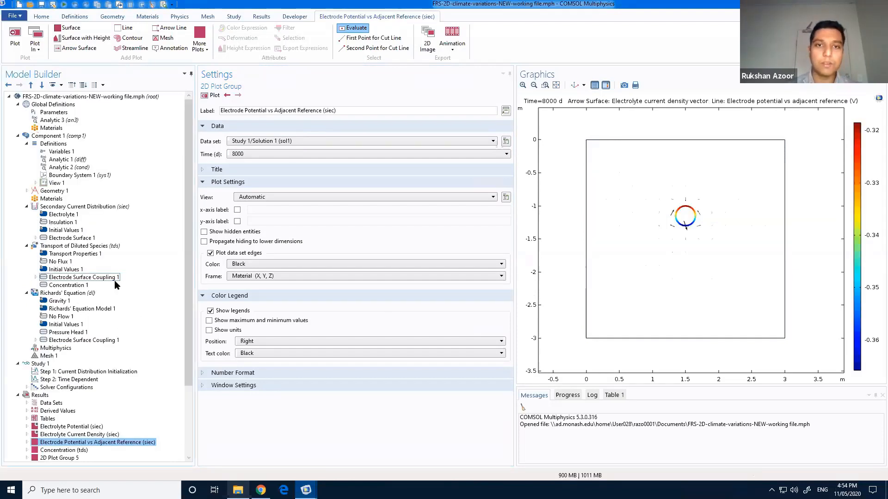
left_click(69, 253)
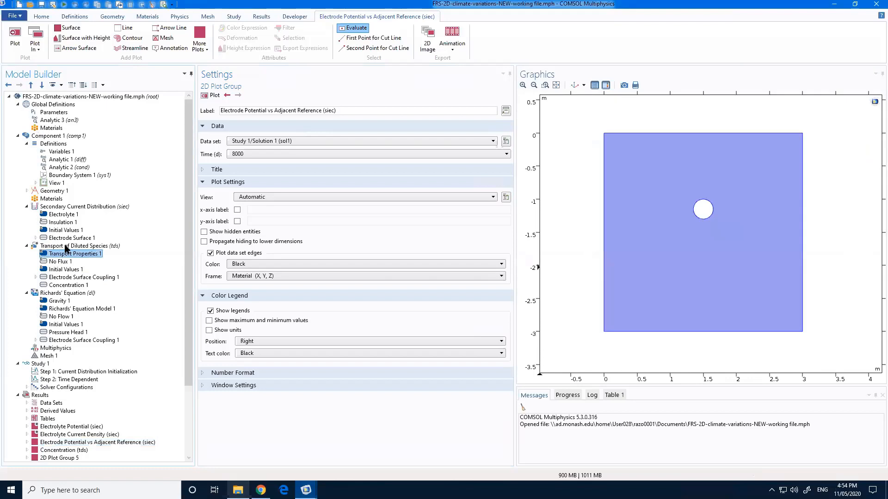
left_click(65, 247)
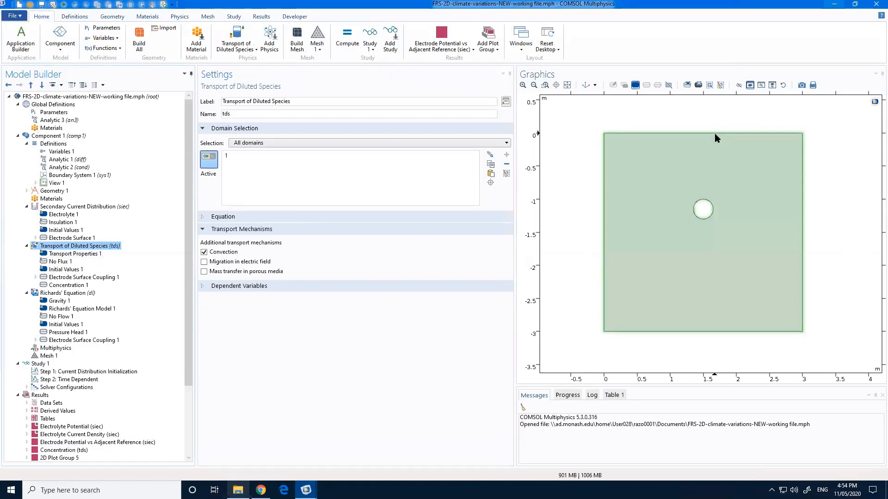
Step: Try adding a Flux Discontinuity boundary condition to Richards' Equation
left_click(77, 293)
right_click(58, 296)
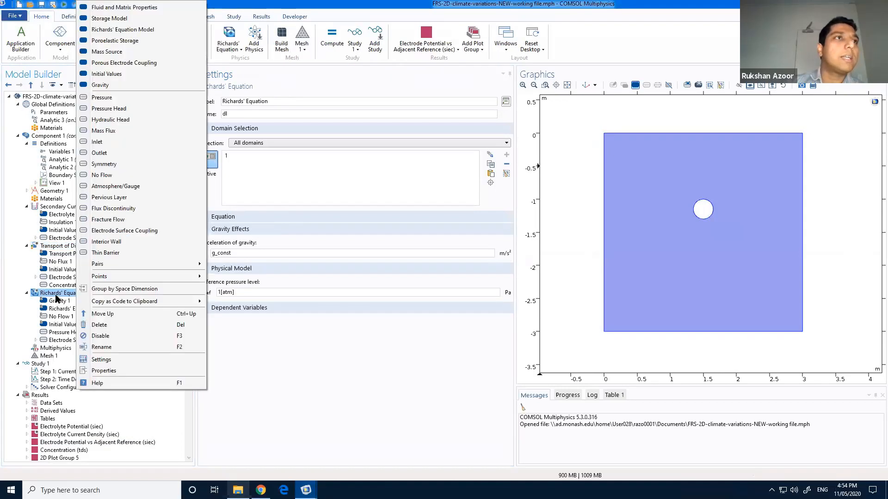
key("Escape")
right_click(56, 295)
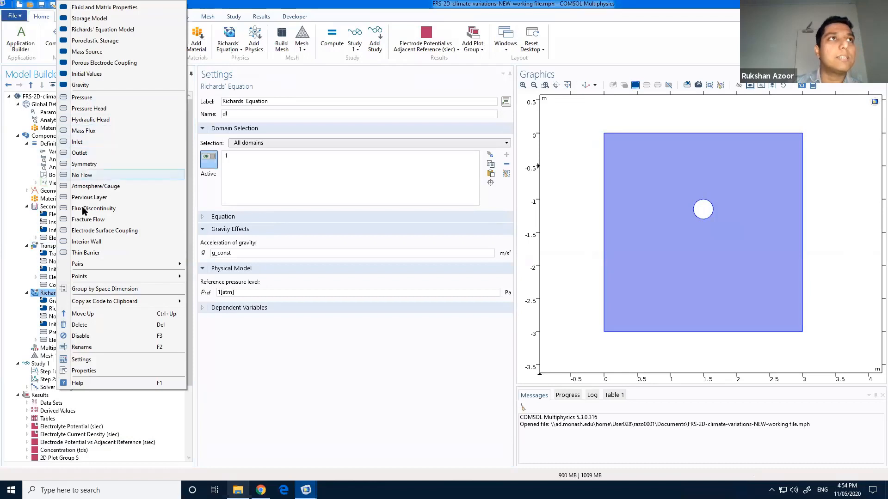
key("Escape")
Step: Delete the Flux Discontinuity condition from Richards' Equation
right_click(67, 350)
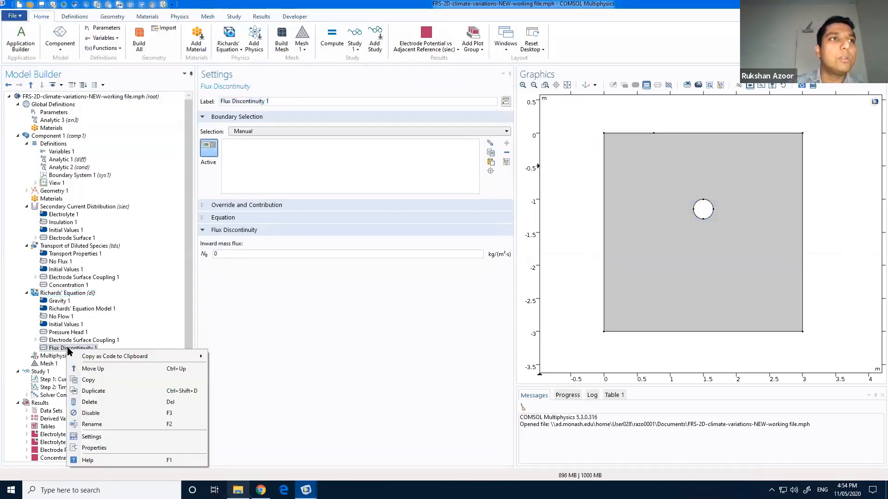
mouse_move(88, 360)
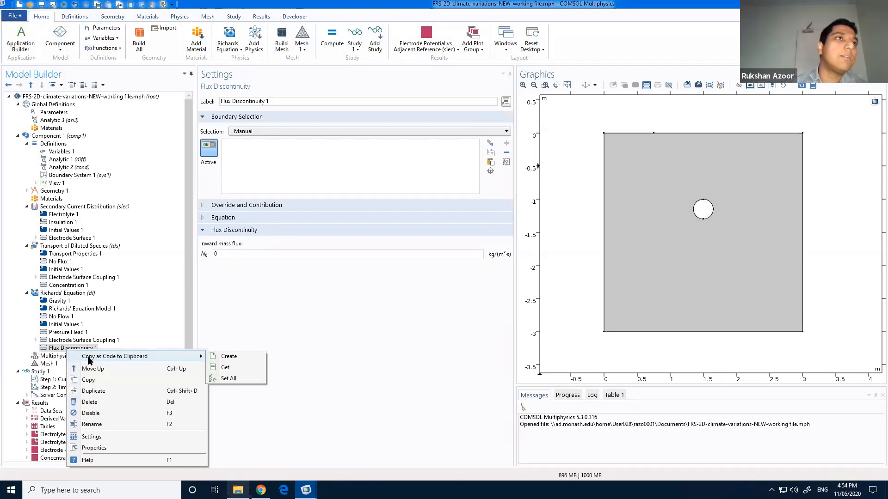
right_click(52, 349)
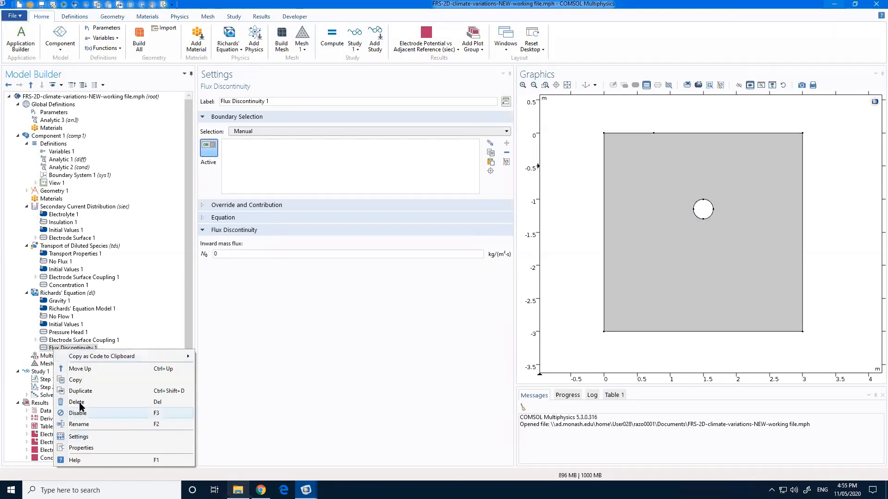
left_click(77, 402)
left_click(467, 278)
Step: Add a Mass Flux condition to Richards' Equation and apply it to both ground-surface boundaries, 3 and 4
left_click(78, 294)
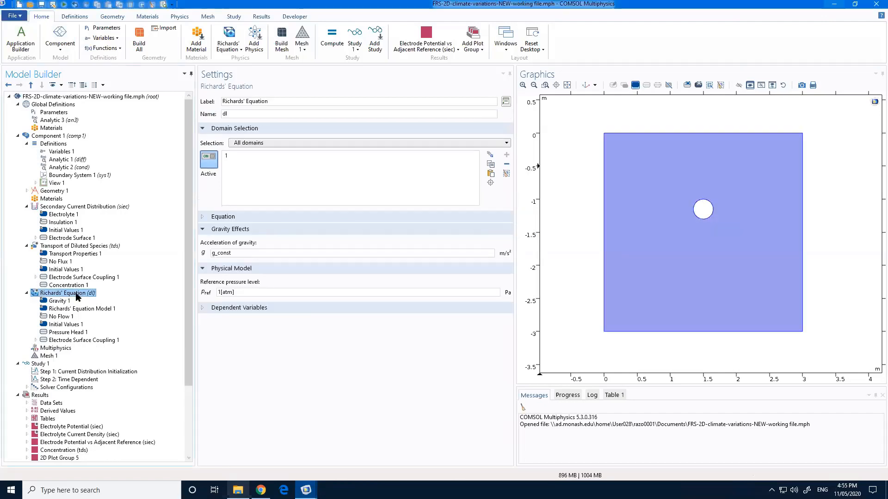
right_click(78, 292)
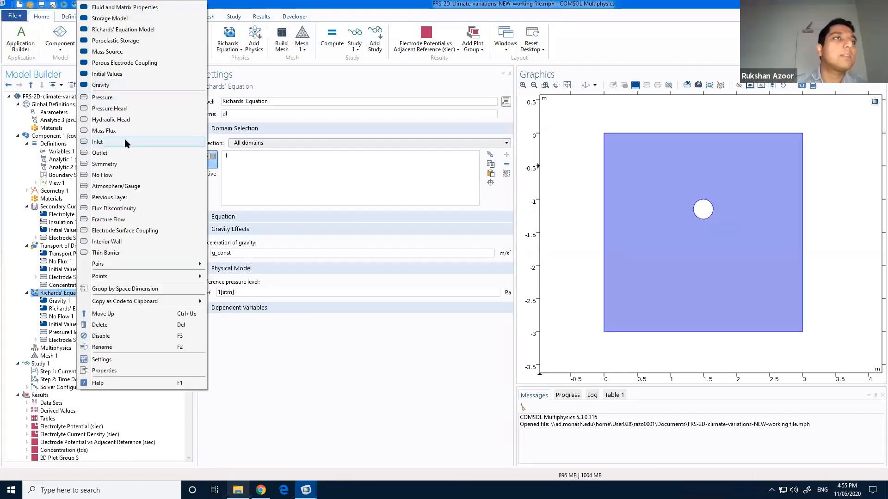
left_click(111, 131)
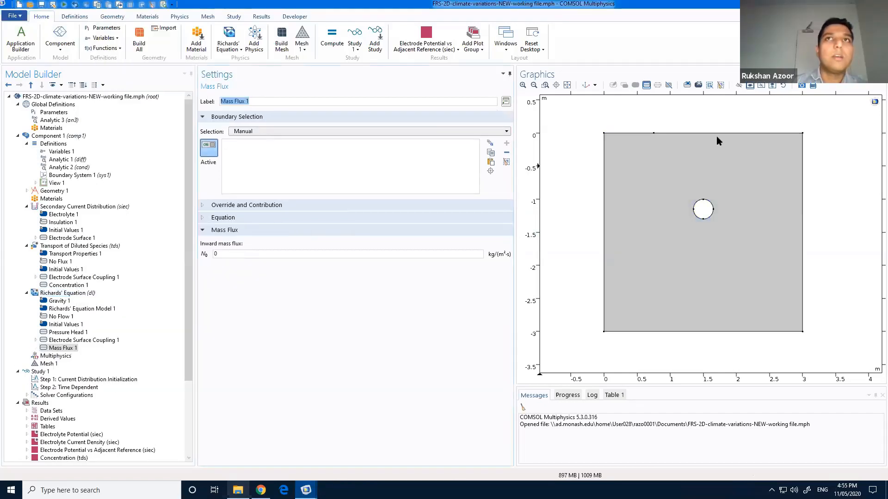
left_click(682, 133)
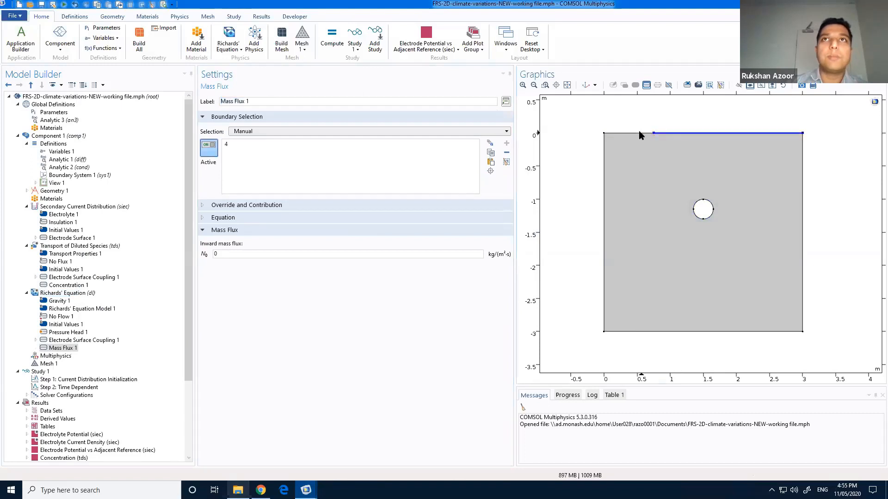
left_click(637, 133)
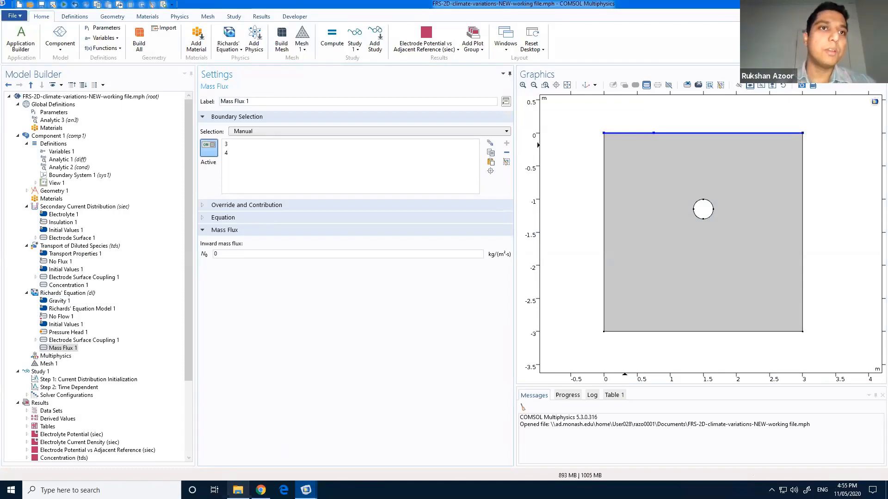
Step: Look through the open COMSOL model windows and switch to the presentation slides
mouse_move(306, 489)
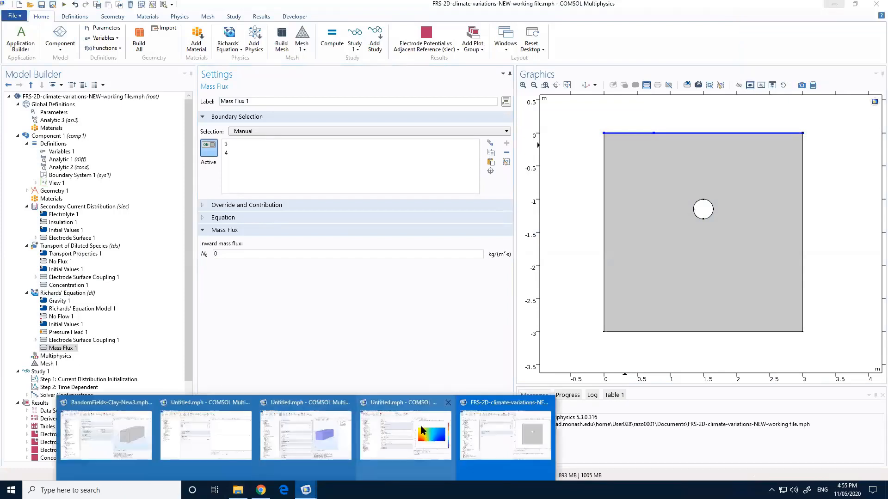
mouse_move(421, 431)
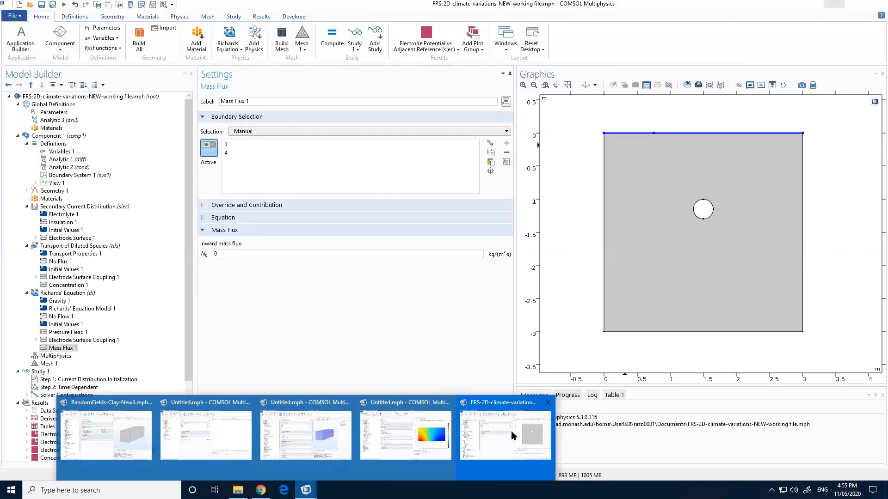
left_click(512, 431)
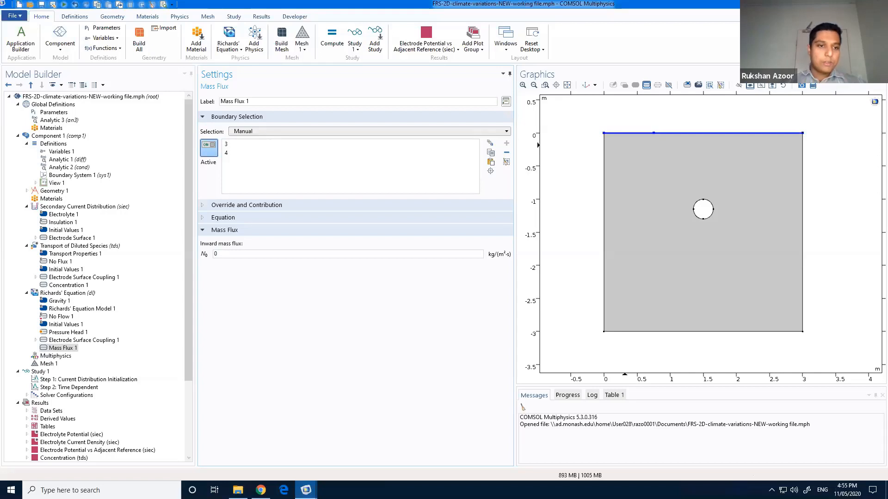
key("alt+Tab")
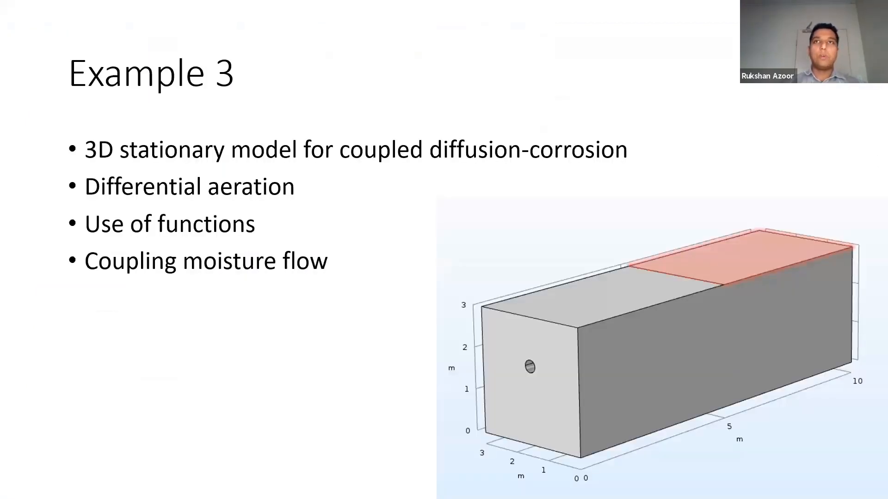
Step: Advance the presentation to the Going further slide and switch to the Chrome browser
key("Right")
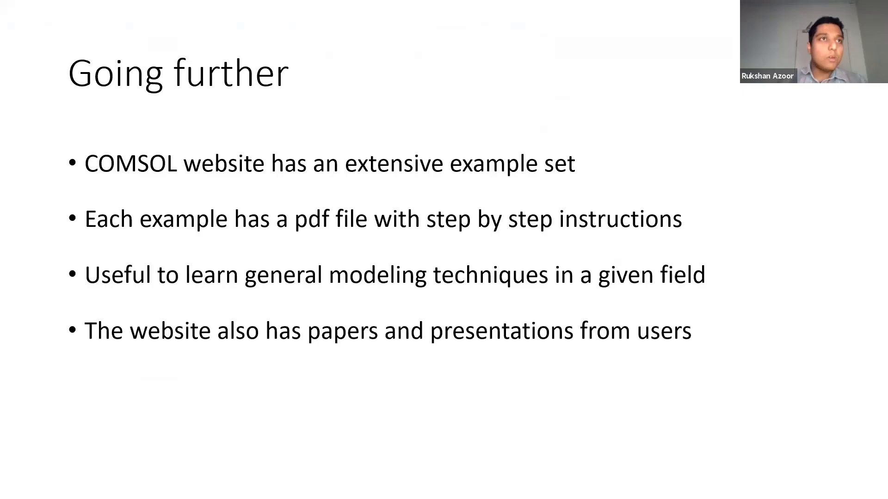
key("alt+Tab")
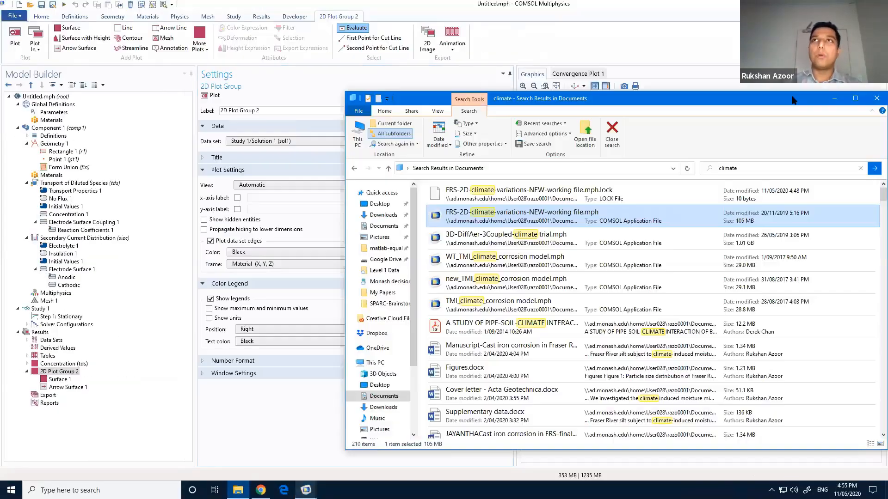
left_click_drag(778, 95, 637, 74)
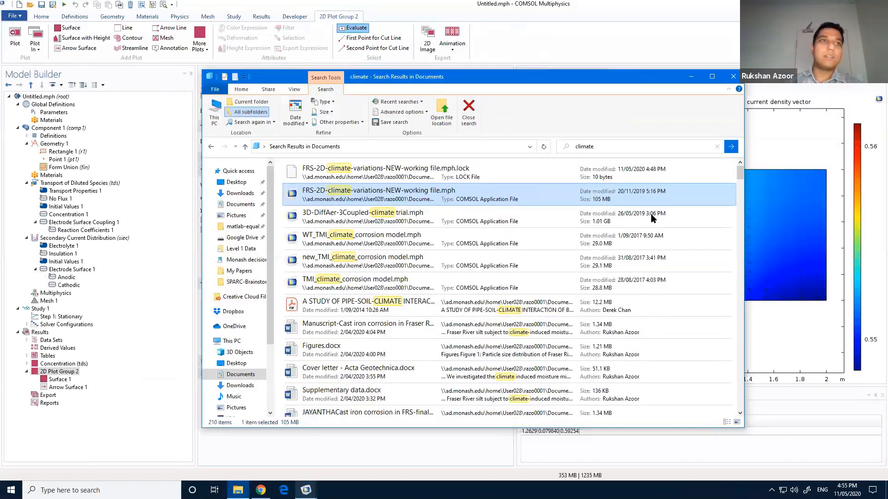
key("alt+Tab")
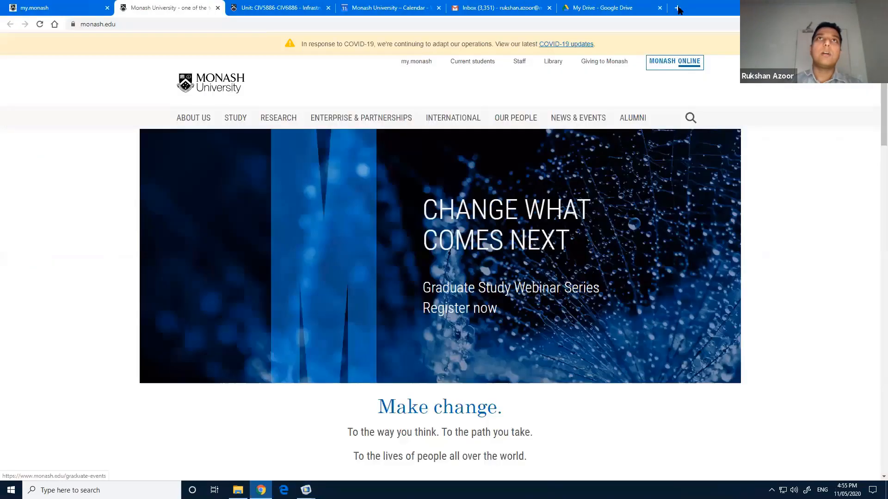
Step: Open a new browser tab, close the Google Drive tab, and search for "comsol exmaples" to reach COMSOL's Application Gallery
left_click(678, 9)
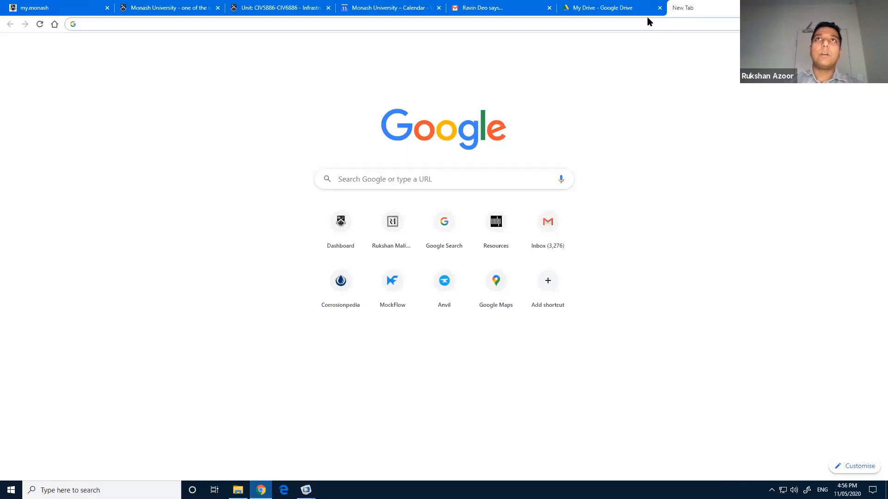
left_click(660, 8)
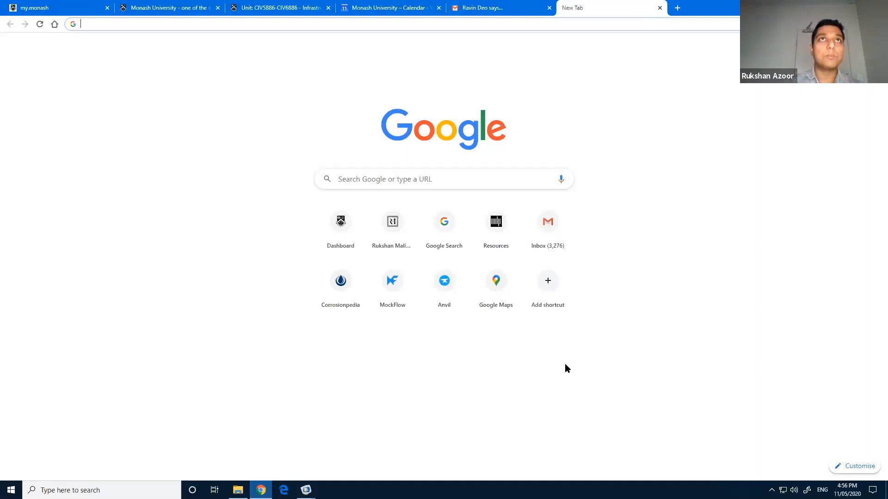
type("comsol ")
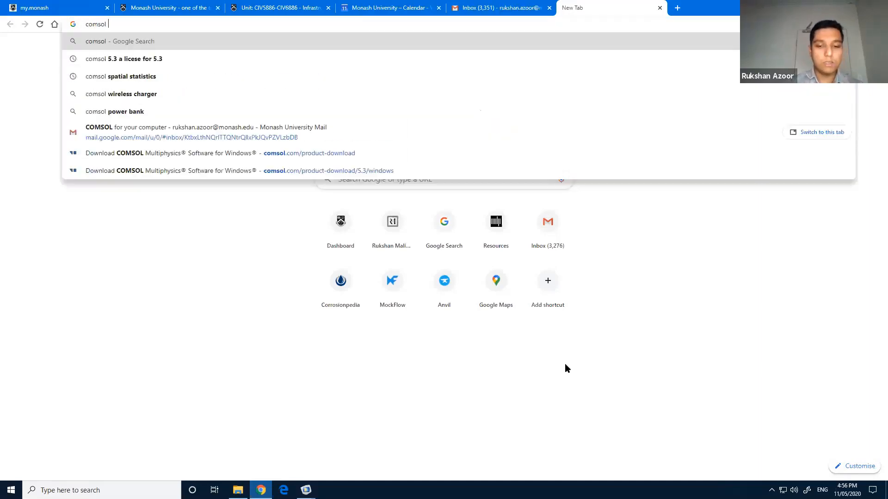
type("exmap")
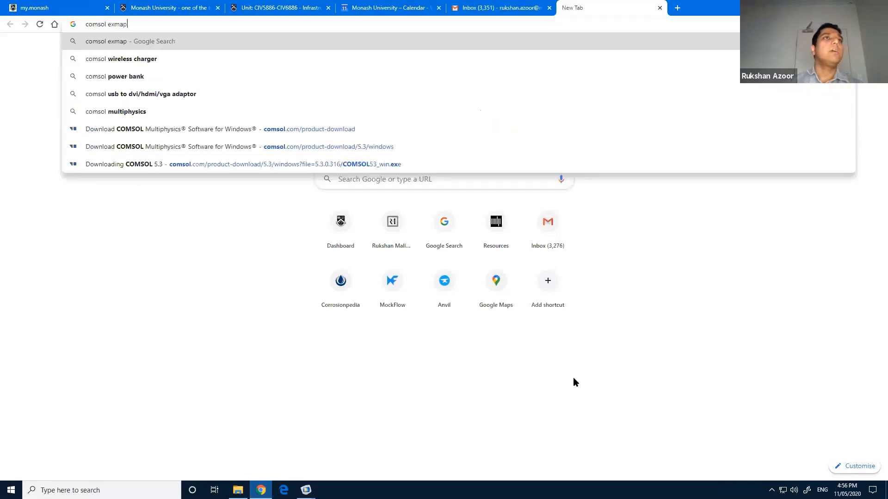
type("les")
key("Return")
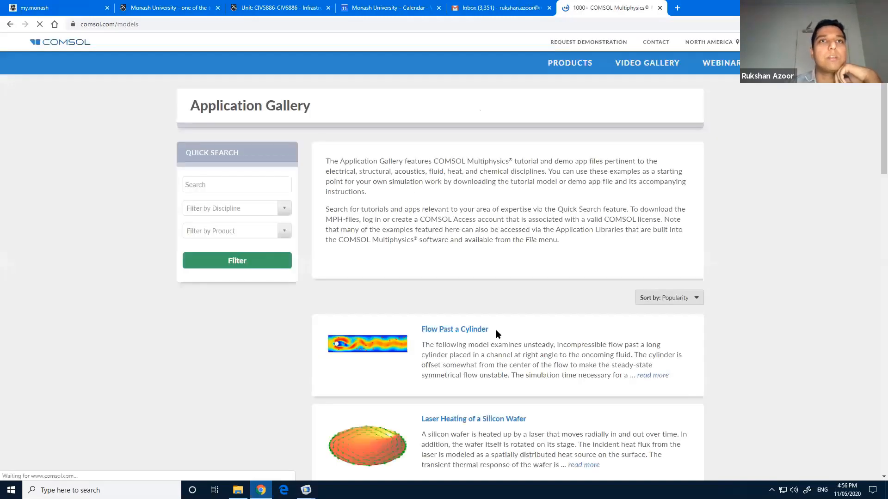
Step: Search the Application Gallery for "soil" and open the Variably Saturated Flow example
scroll(495, 329, "down", 10)
scroll(812, 248, "down", 5)
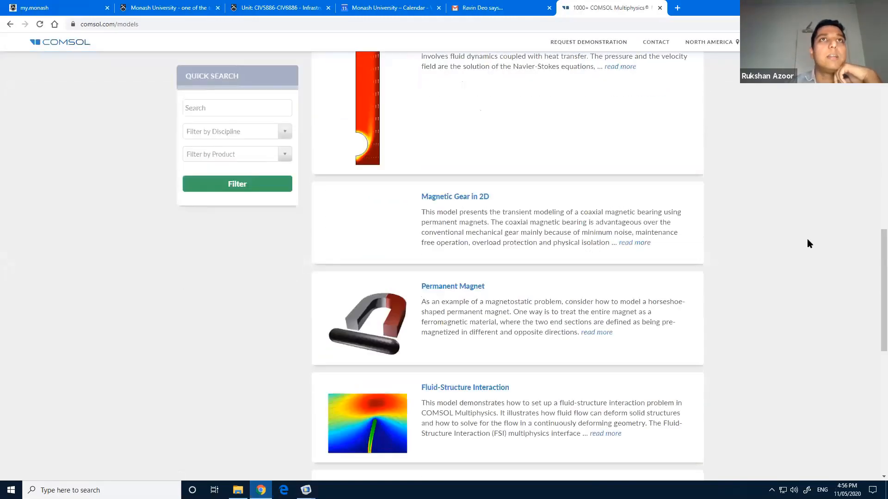
scroll(809, 244, "up", 15)
left_click(240, 187)
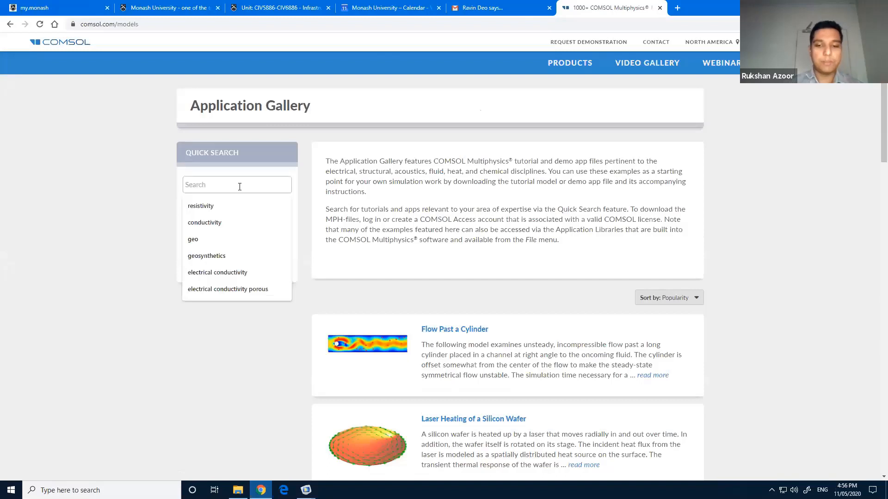
type("soil")
key("Return")
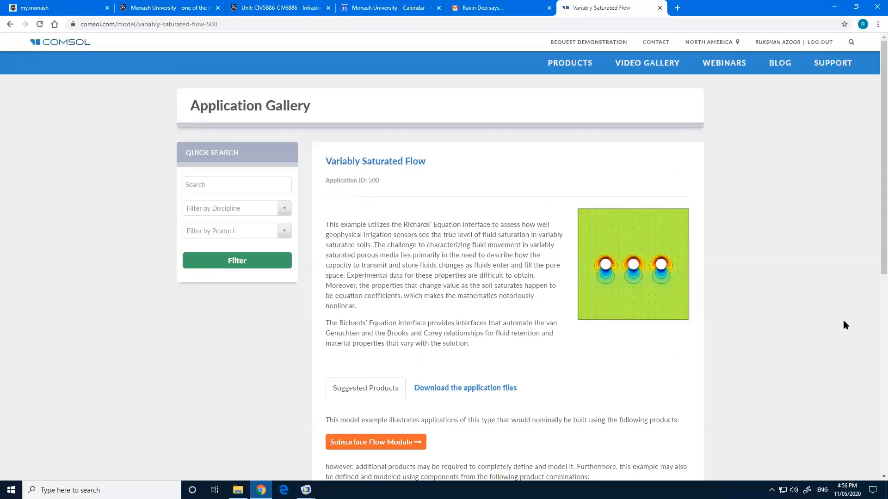
Step: Show the example's application files for COMSOL 5.4 and 5.5, and open the 5.5 documentation models.ssf.variably_saturated_flow.pdf
scroll(843, 319, "down", 2)
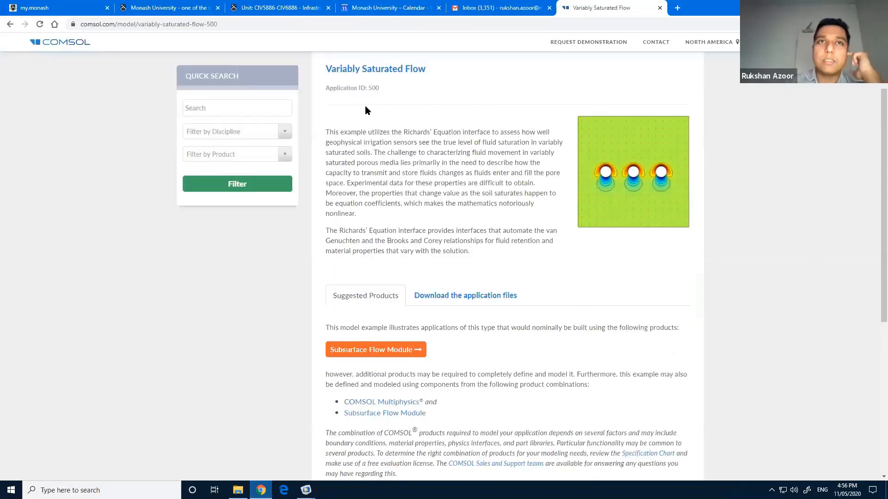
left_click(487, 298)
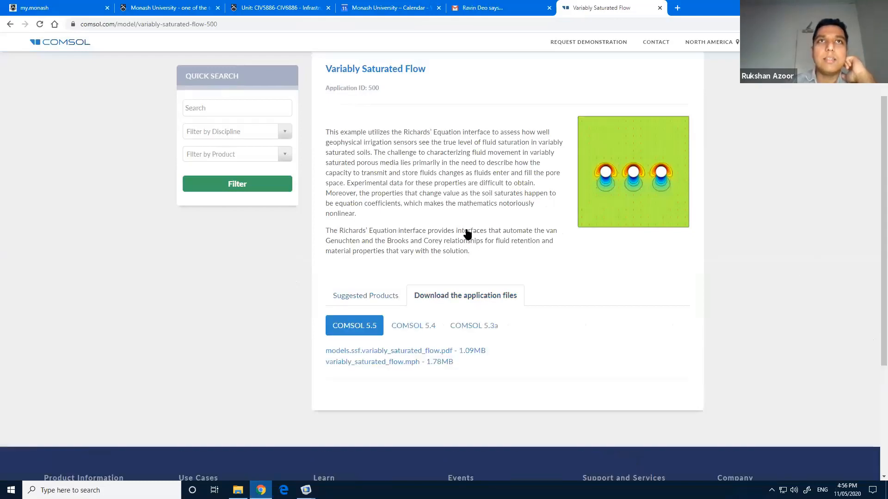
scroll(461, 233, "down", 2)
left_click(414, 233)
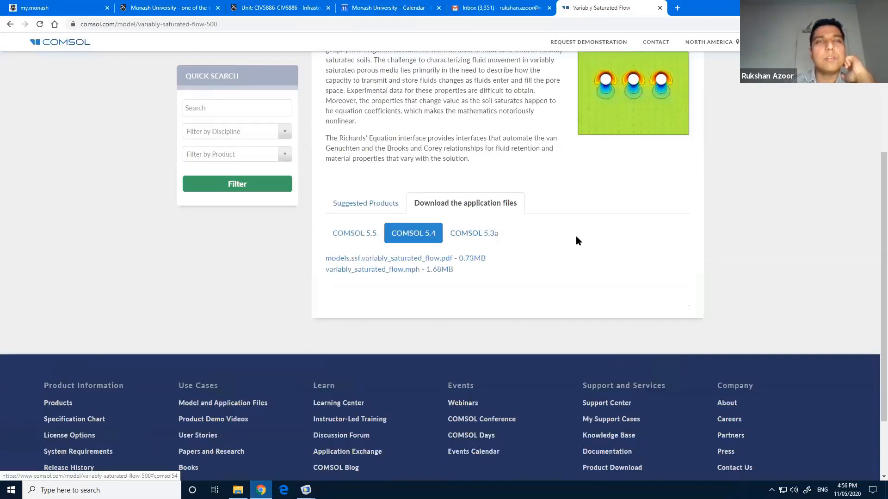
left_click(354, 233)
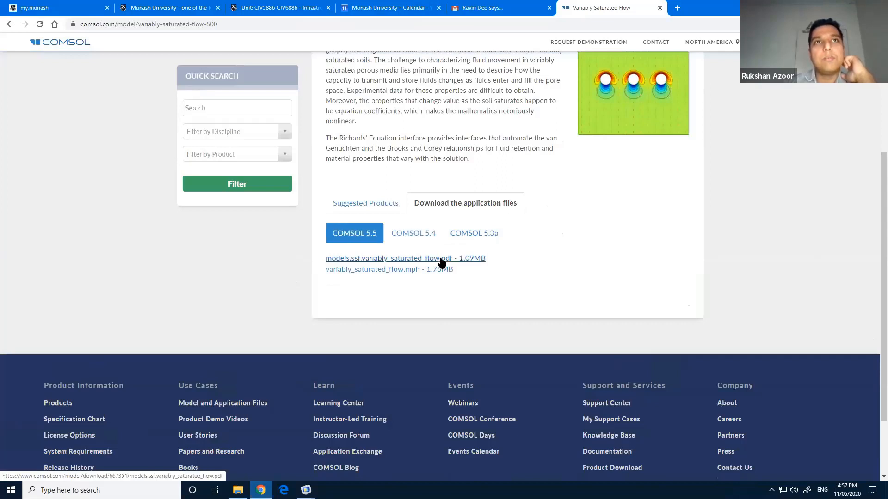
left_click(441, 261)
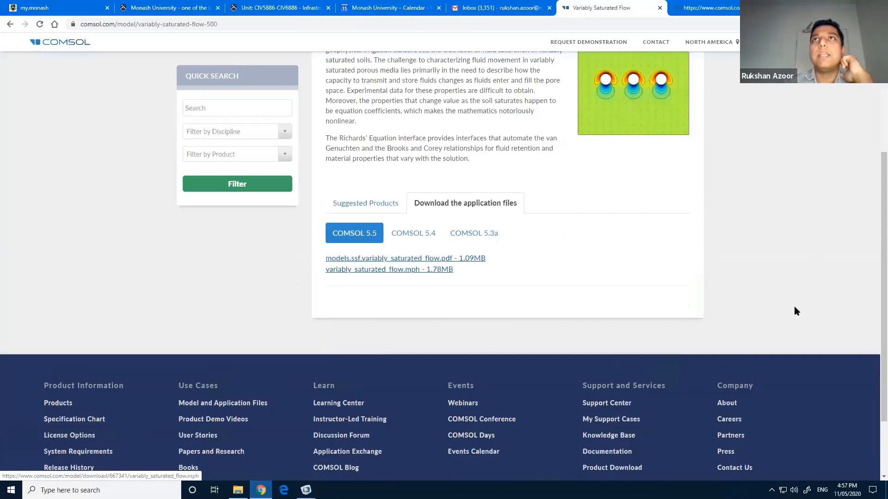
scroll(794, 307, "up", 4)
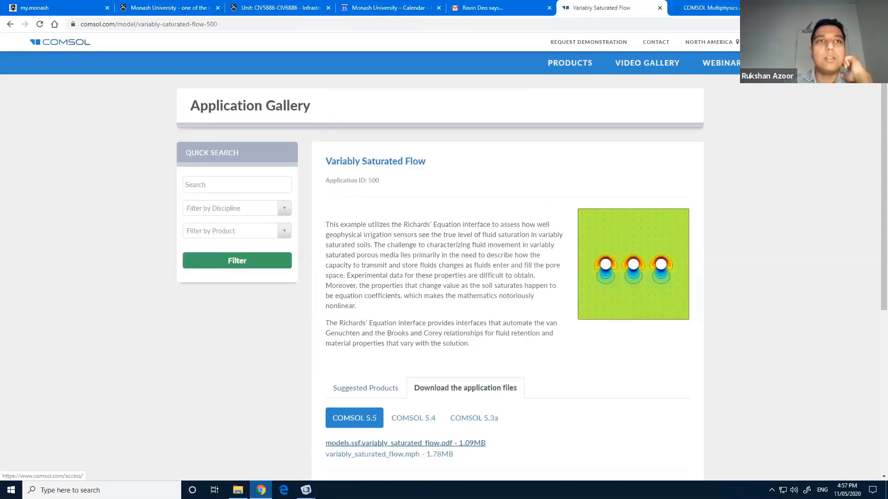
scroll(423, 270, "down", 4)
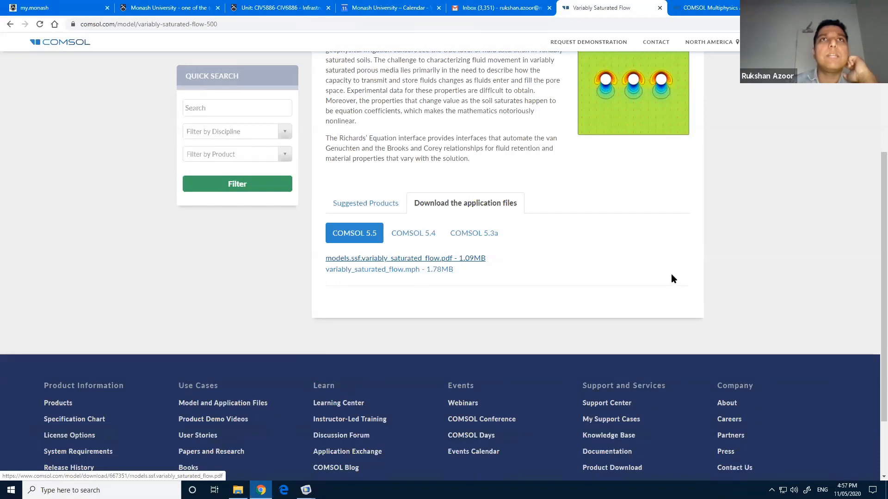
Step: Switch to the opened PDF and examine its introduction, van Genuchten and Brooks-Corey equations, boundary conditions and model data
scroll(545, 325, "down", 7)
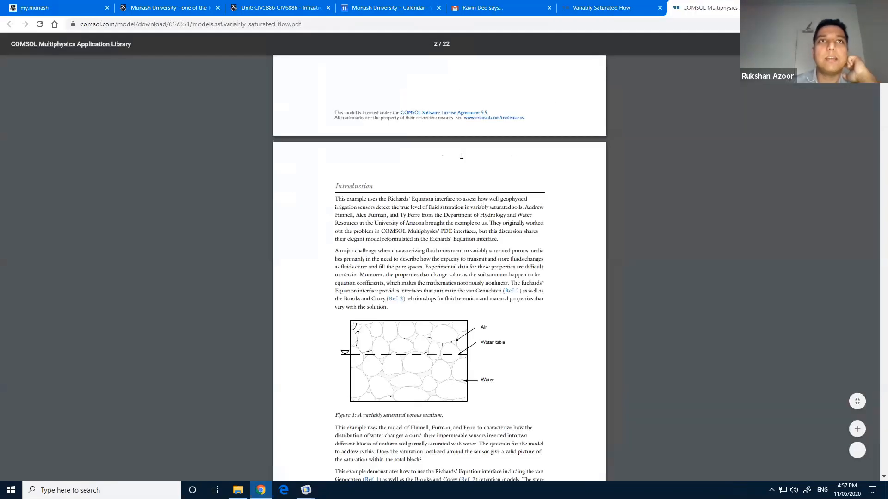
scroll(425, 301, "down", 2)
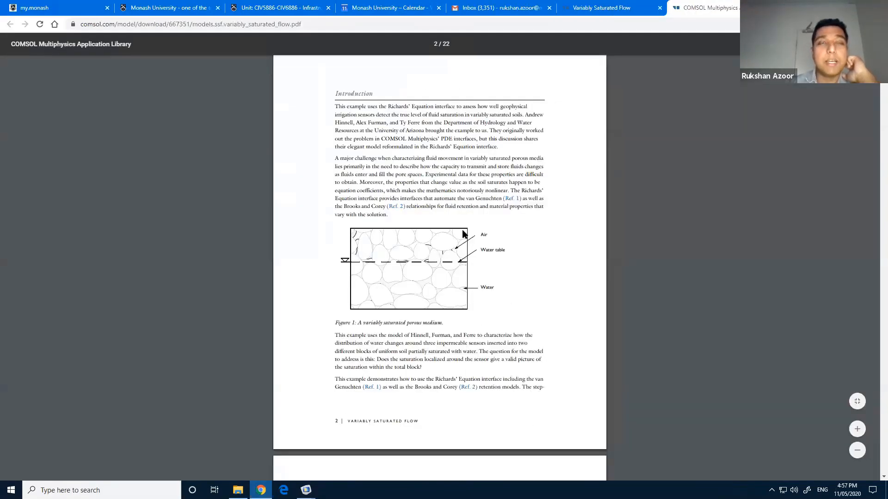
scroll(631, 254, "down", 2)
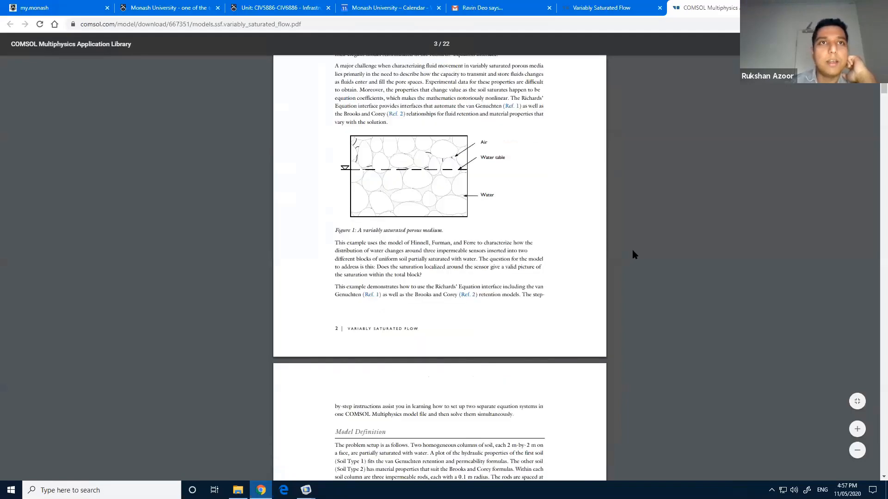
scroll(634, 255, "down", 15)
scroll(633, 254, "down", 12)
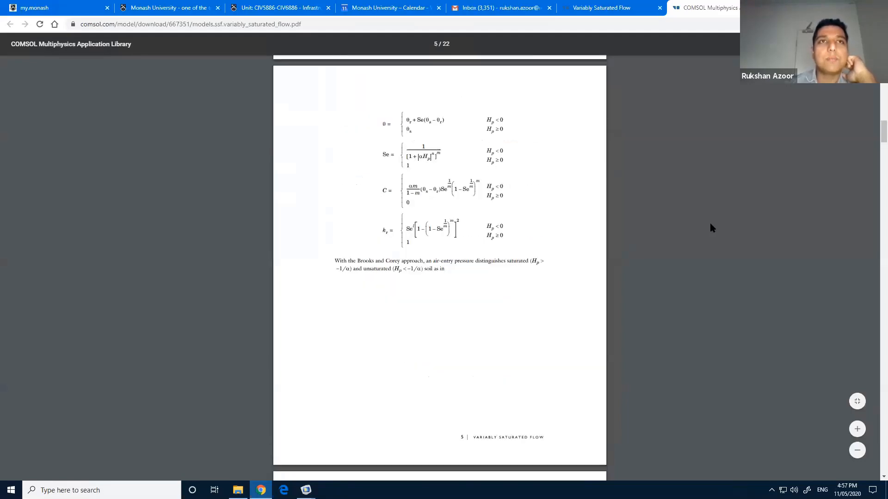
scroll(709, 223, "down", 6)
scroll(473, 242, "down", 7)
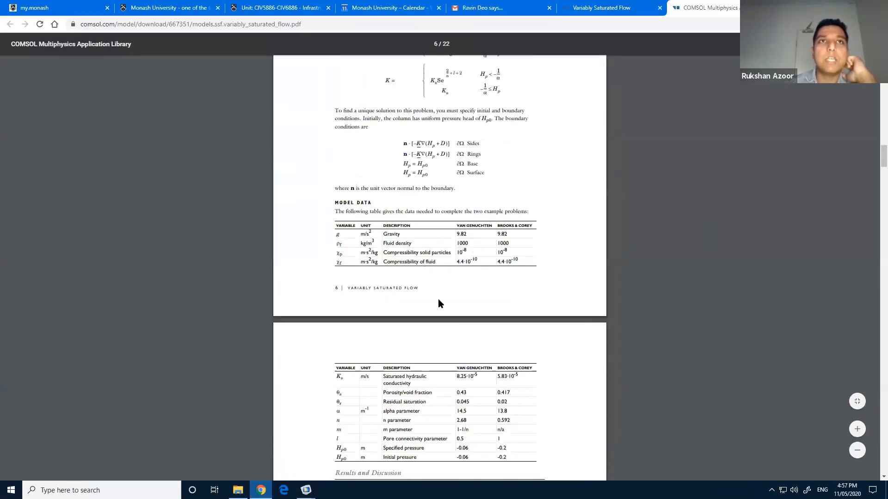
scroll(444, 292, "up", 6)
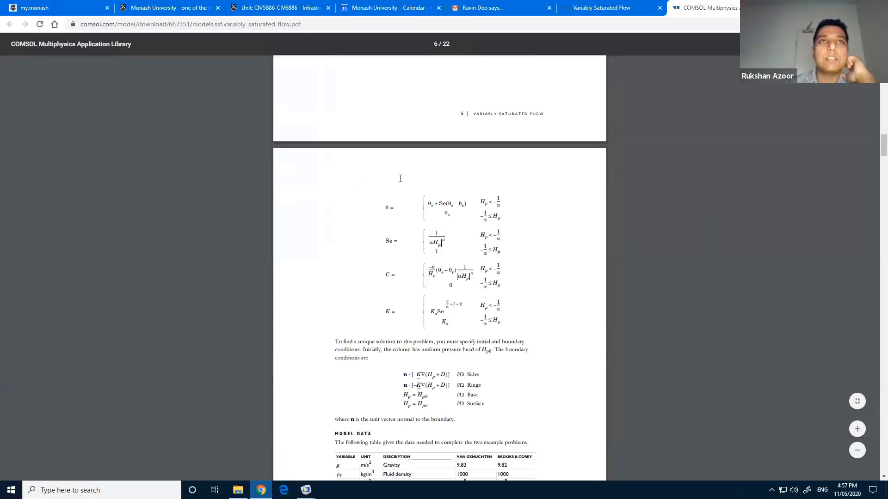
scroll(400, 179, "up", 6)
double_click(423, 182)
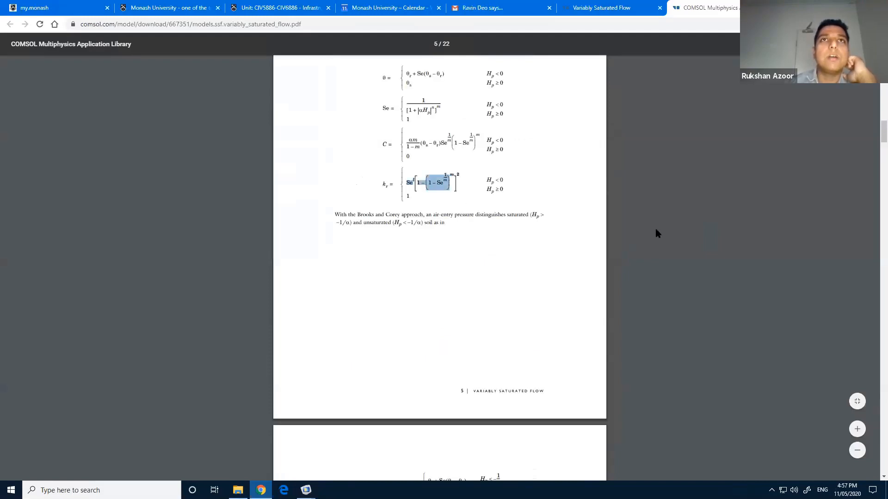
scroll(634, 238, "down", 8)
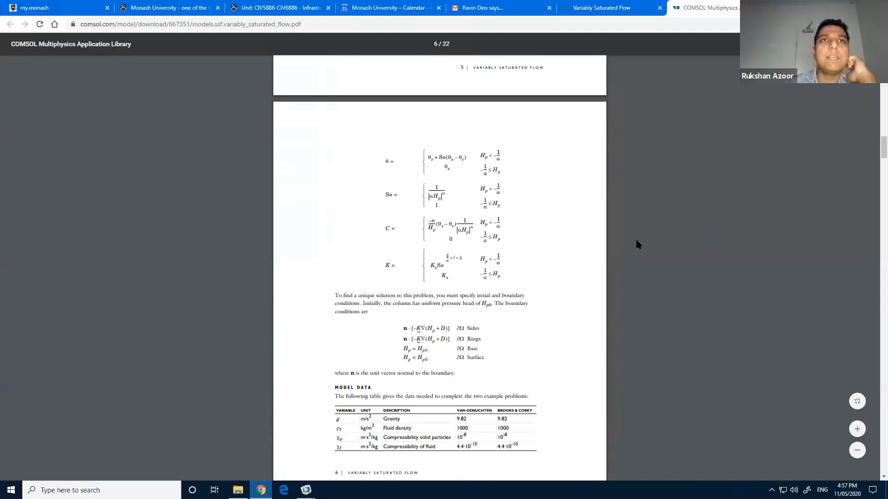
Step: Examine the PDF's step-by-step Modeling Instructions, covering the Model Wizard and Geometry 1 sections
scroll(636, 237, "down", 20)
scroll(640, 243, "down", 20)
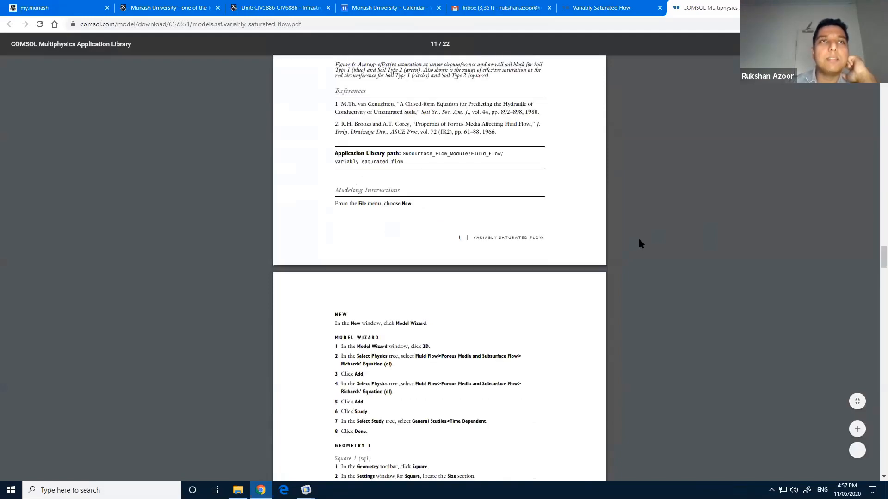
scroll(640, 243, "down", 4)
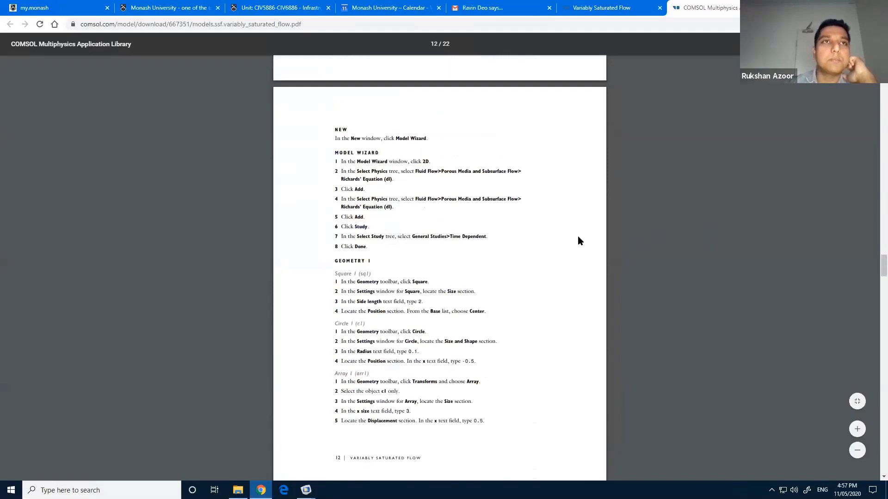
scroll(578, 236, "up", 4)
scroll(424, 229, "down", 2)
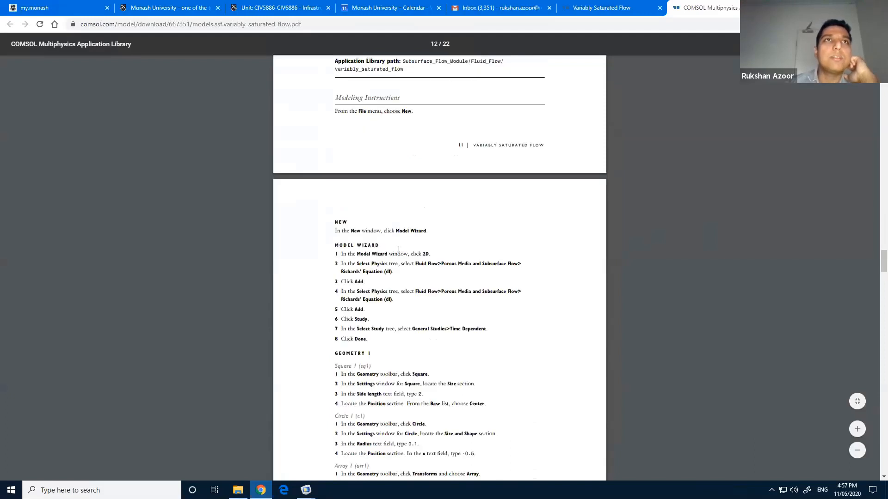
scroll(383, 165, "down", 2)
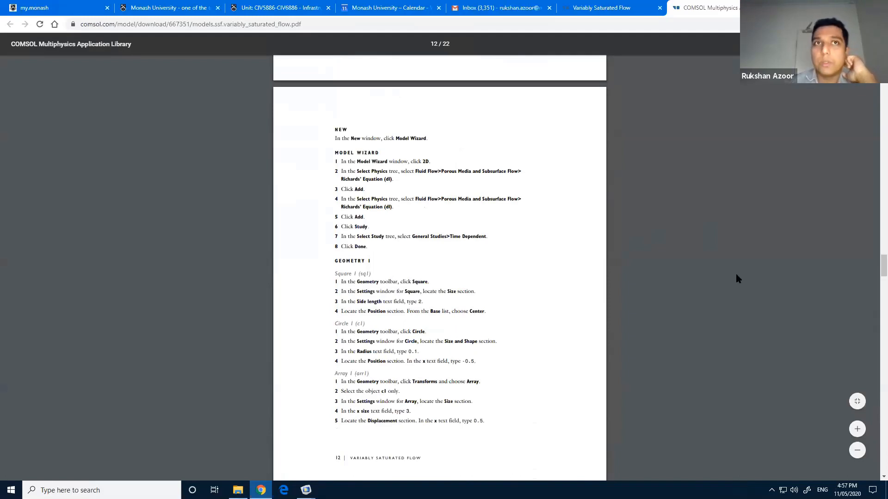
scroll(734, 273, "down", 2)
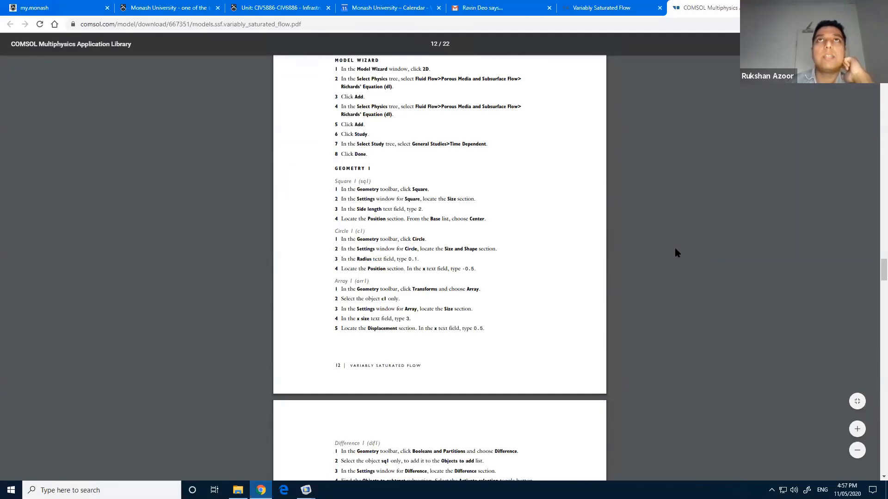
scroll(676, 252, "up", 5)
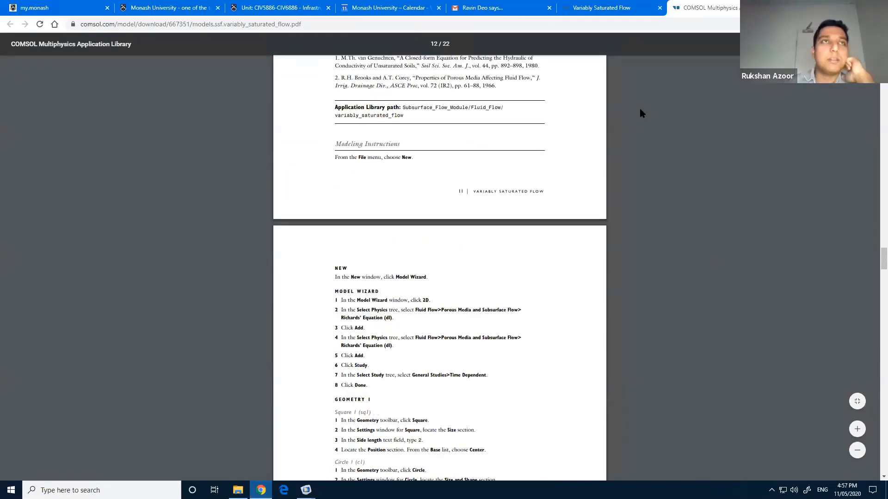
Step: Return to the Application Gallery, search it for "soil" again and look through the listed examples
key("ctrl+shift+Tab")
scroll(240, 185, "up", 4)
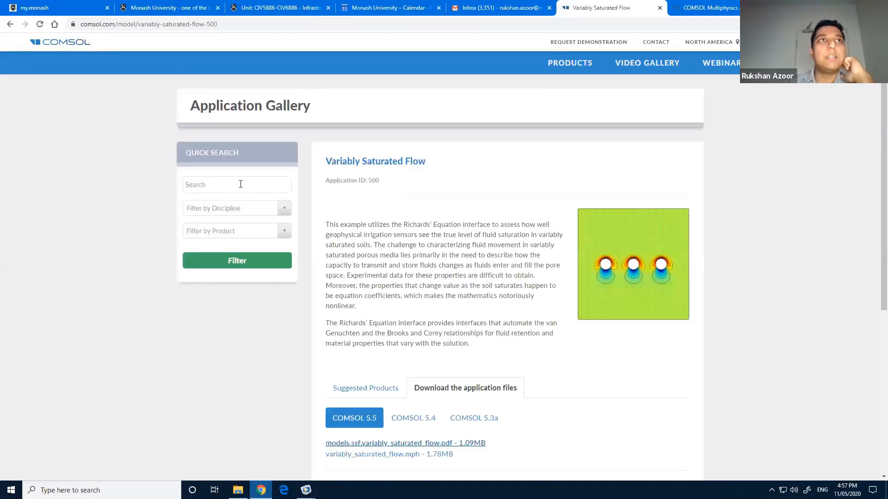
left_click(240, 184)
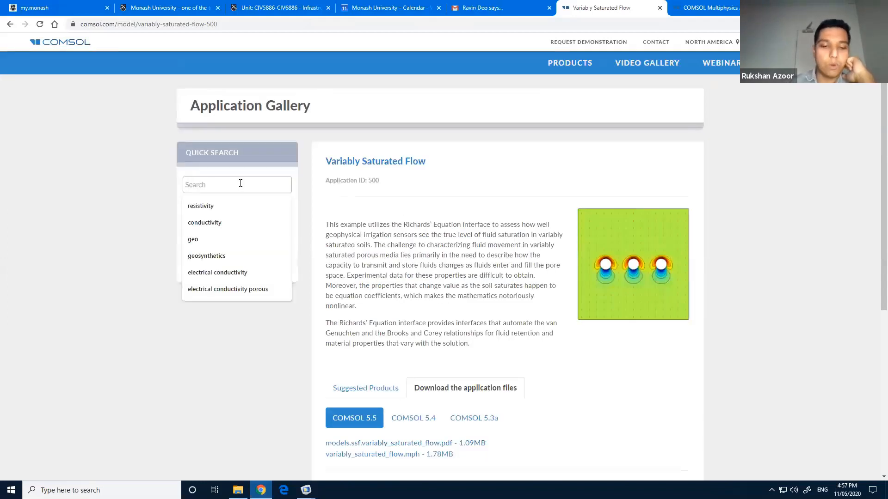
type("soil")
key("Return")
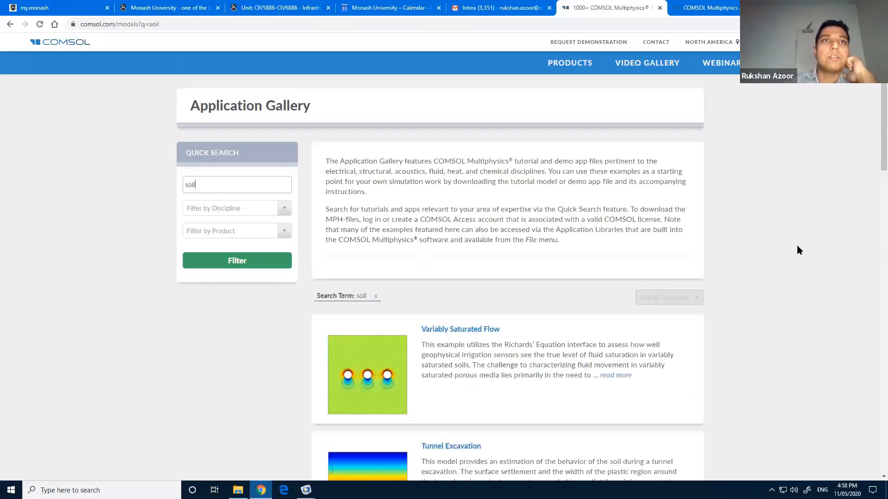
scroll(798, 245, "down", 3)
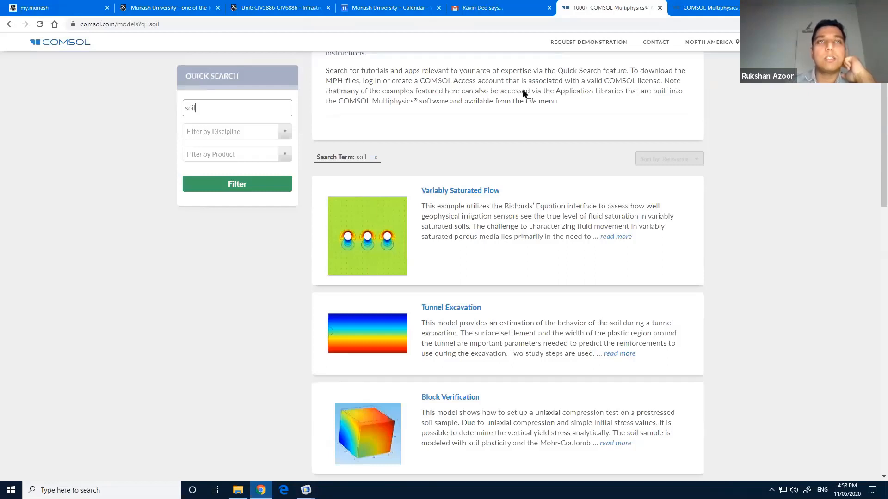
scroll(523, 342, "down", 4)
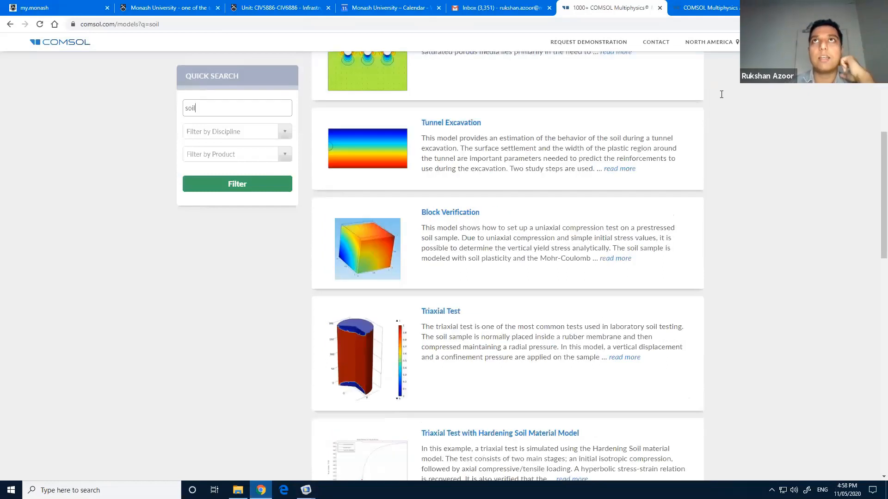
scroll(740, 267, "up", 3)
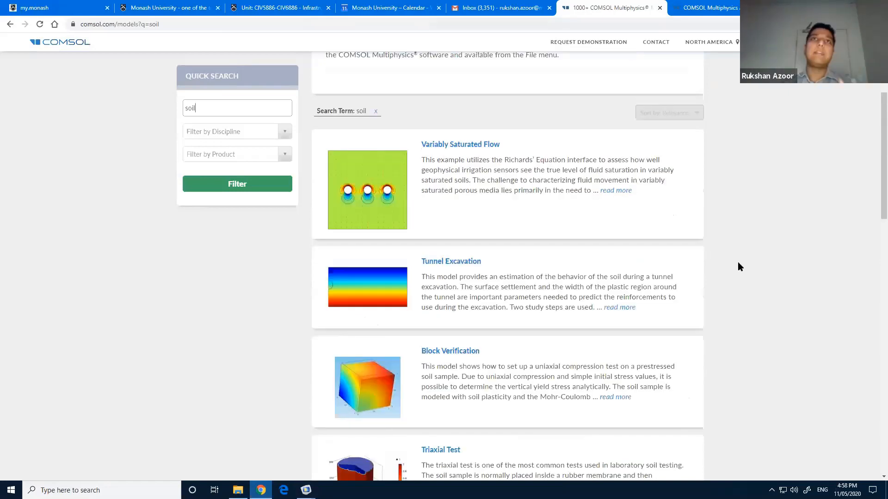
Step: Search Google for "comsol papers" in a new tab and open COMSOL's Technical Papers and Presentations page
key("ctrl+Tab")
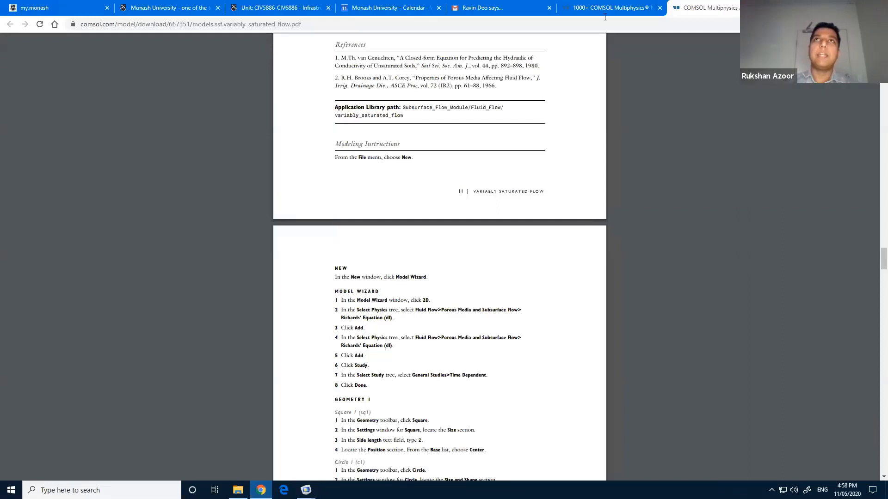
key("ctrl+t")
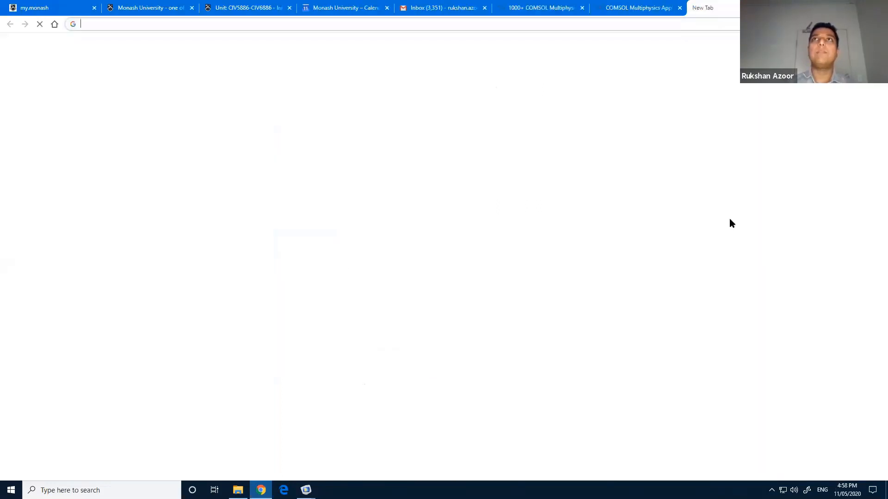
type("comsol ")
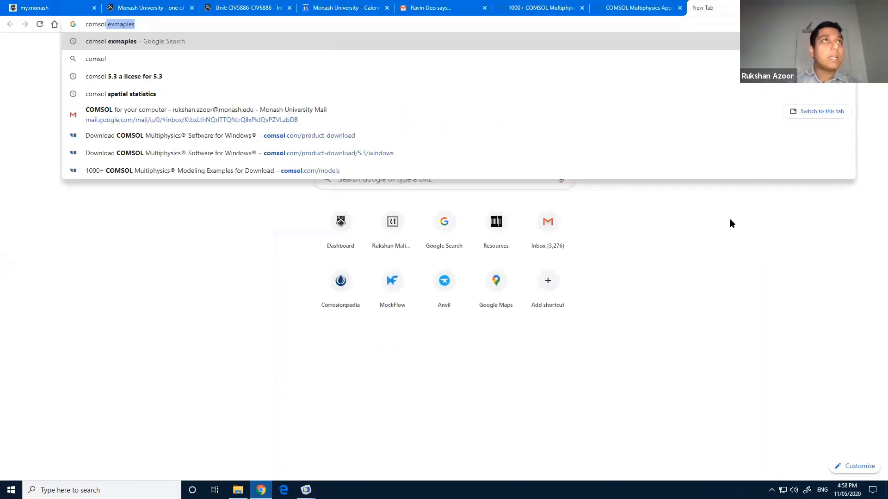
type("papers")
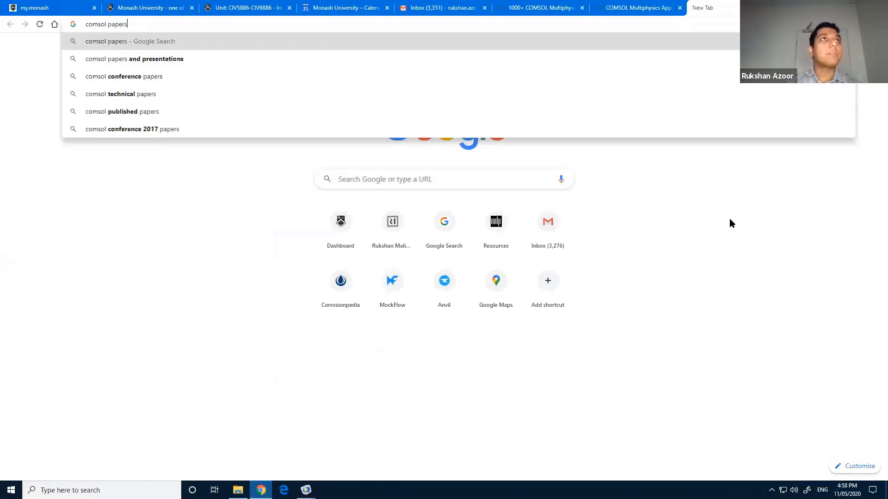
key("Return")
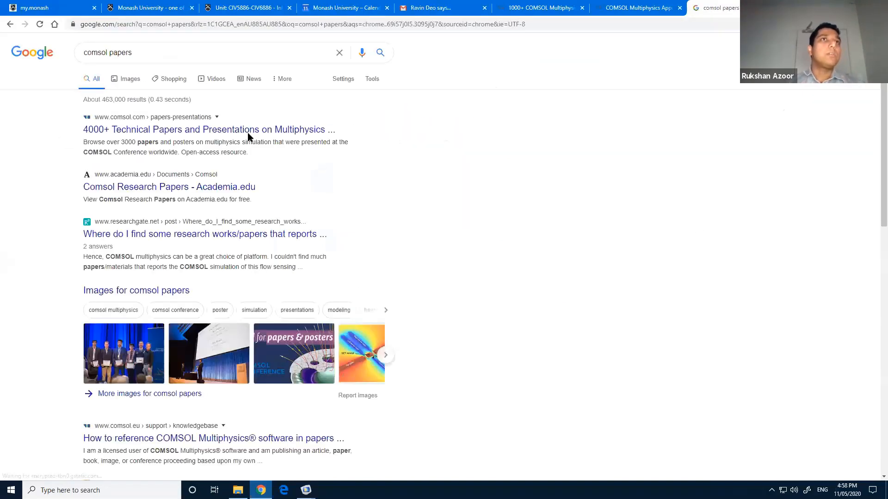
left_click(240, 131)
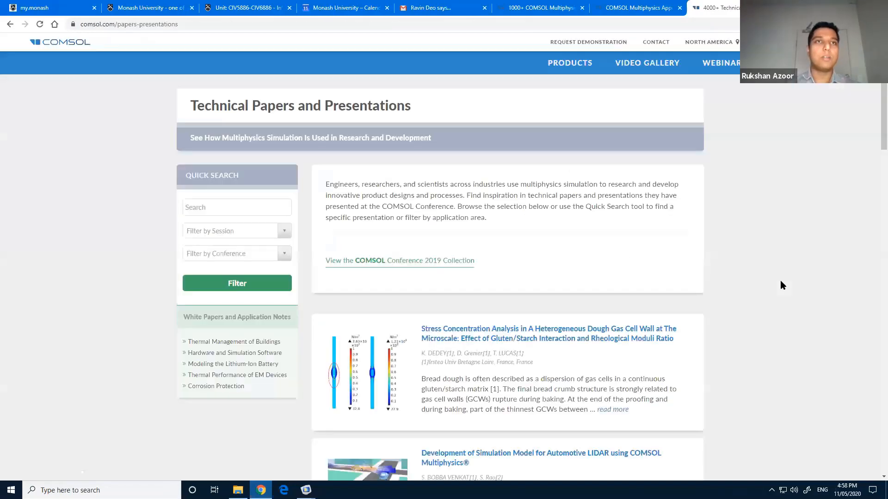
Step: Browse the listed conference papers and open the one on stress concentration analysis in a heterogeneous dough gas cell wall
scroll(853, 301, "down", 3)
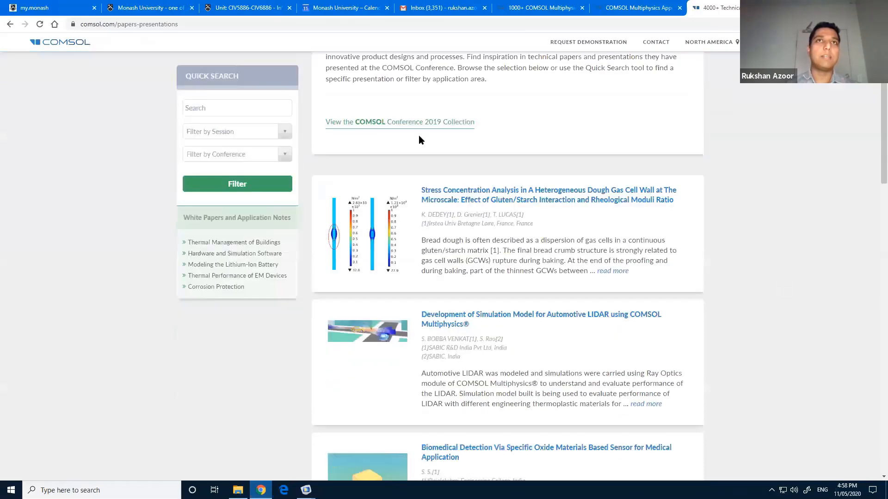
scroll(204, 311, "up", 3)
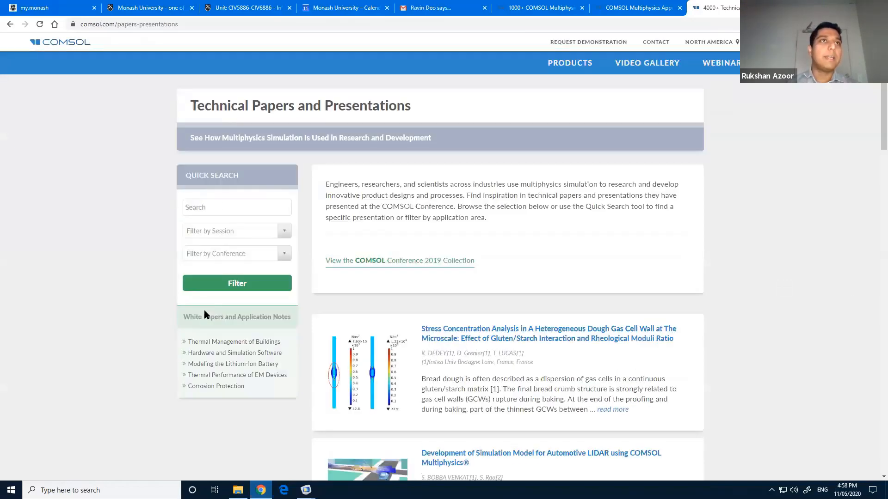
scroll(704, 304, "down", 3)
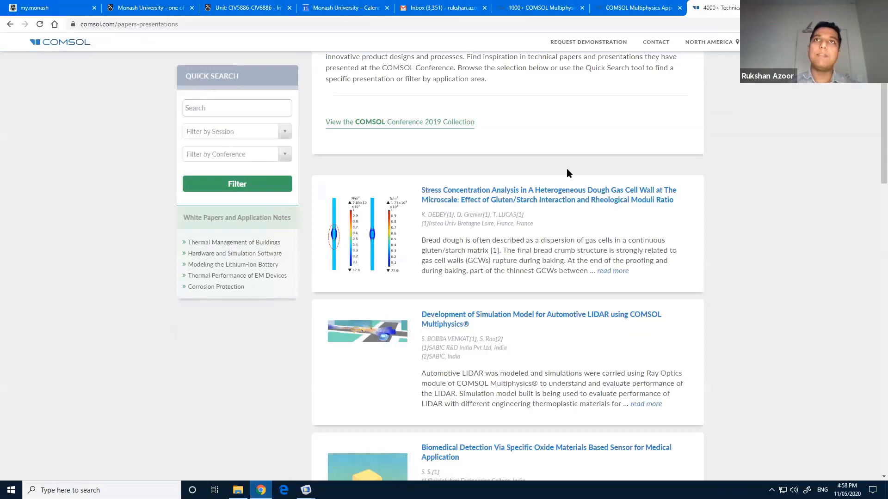
scroll(567, 169, "down", 1)
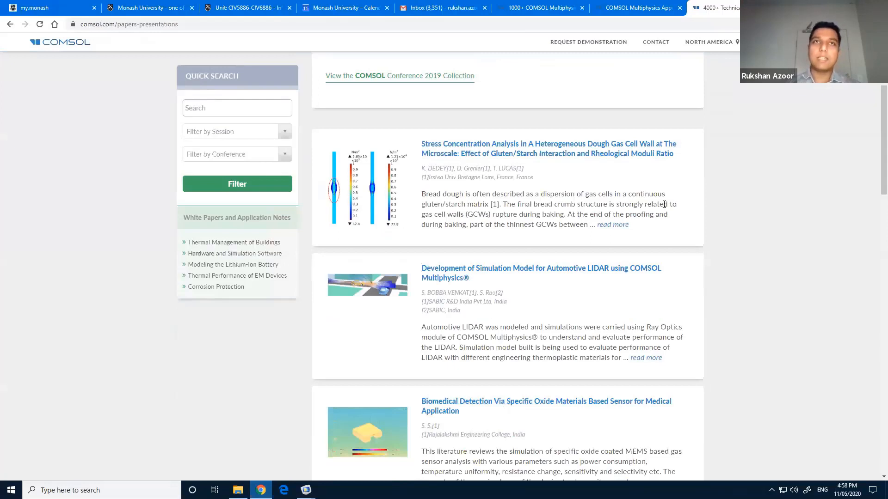
left_click(644, 148)
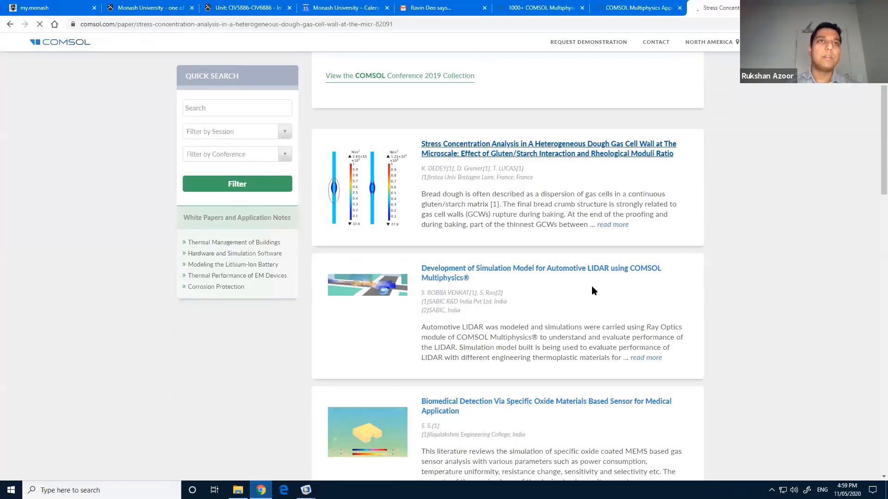
Step: Open the paper's PDF from its download files and examine the governing equations, model geometry and result figures
scroll(592, 284, "down", 15)
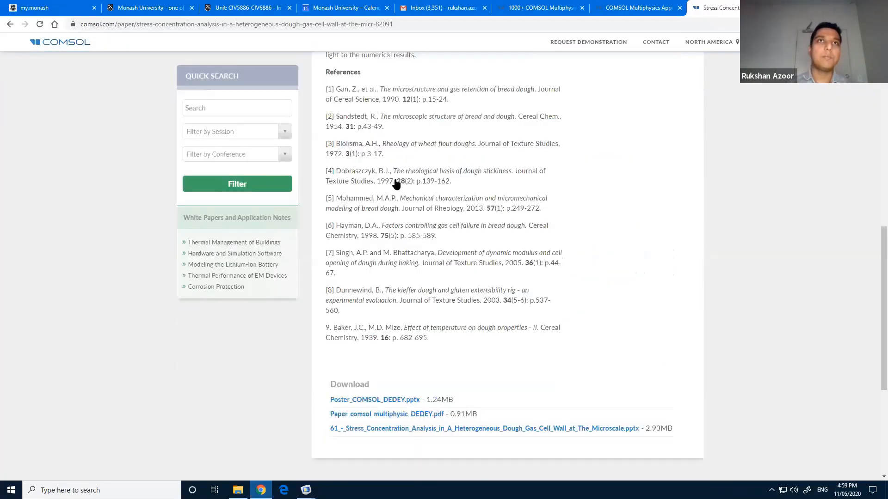
scroll(397, 184, "down", 5)
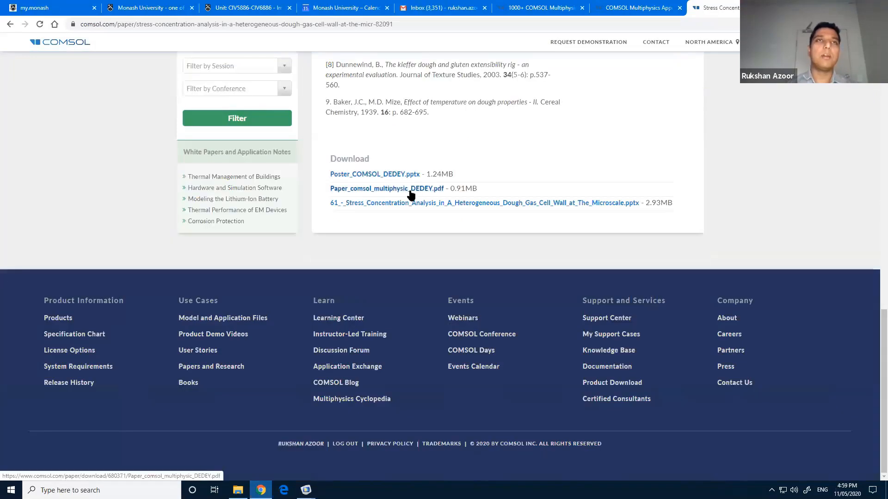
left_click(411, 195)
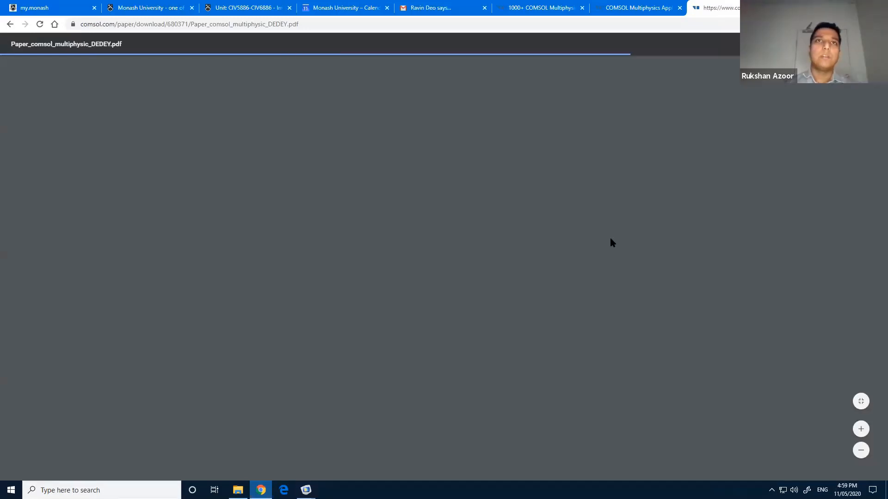
scroll(611, 240, "down", 11)
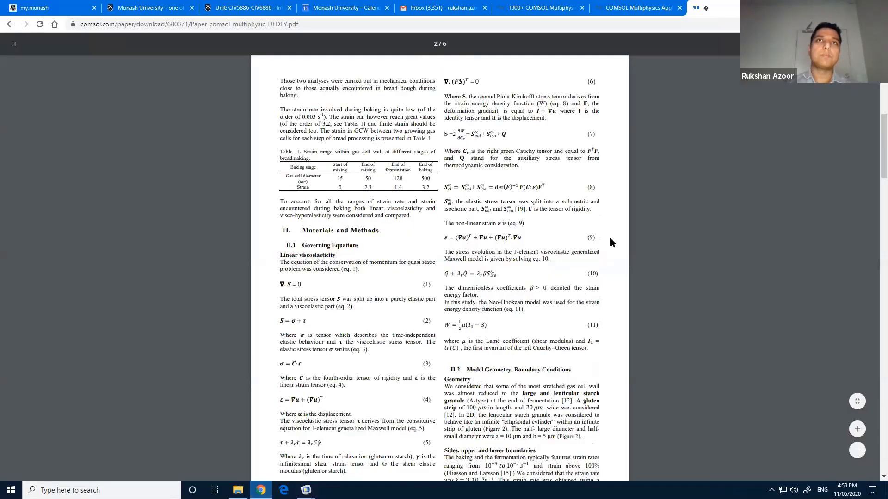
scroll(610, 240, "down", 20)
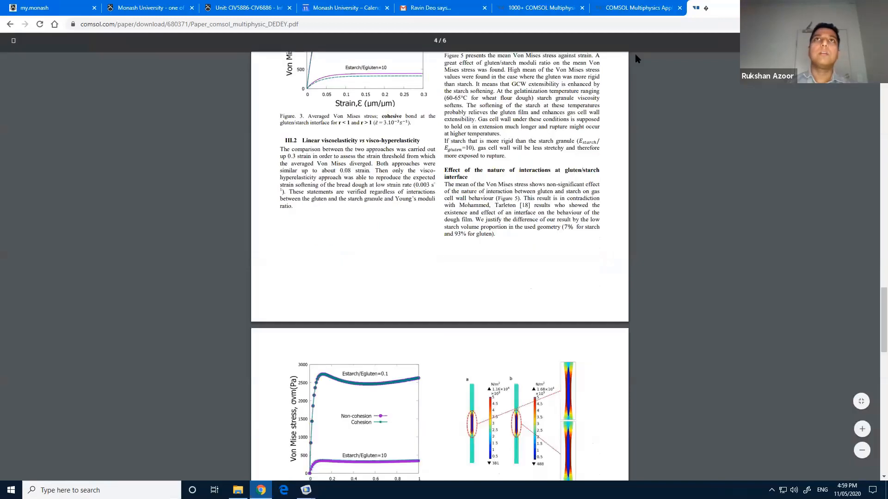
Step: Close the paper's tab and return to the Application Gallery results for "soil"
key("ctrl+w")
left_click(596, 6)
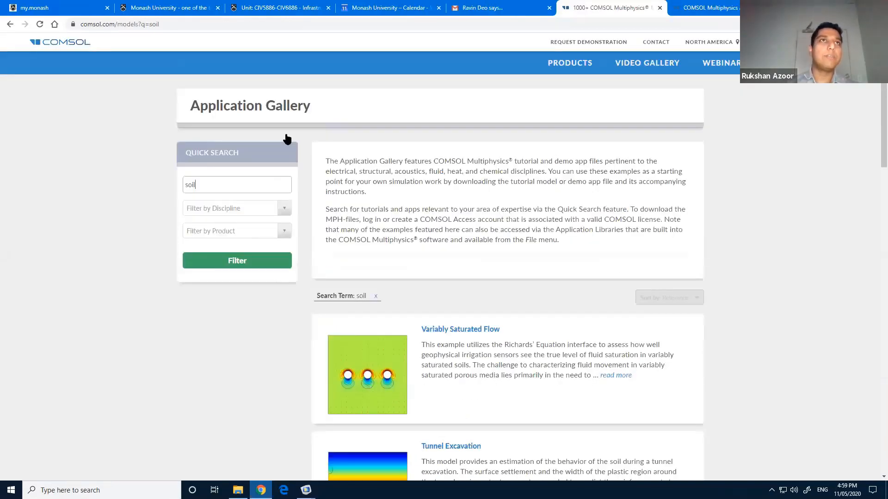
scroll(686, 185, "down", 2)
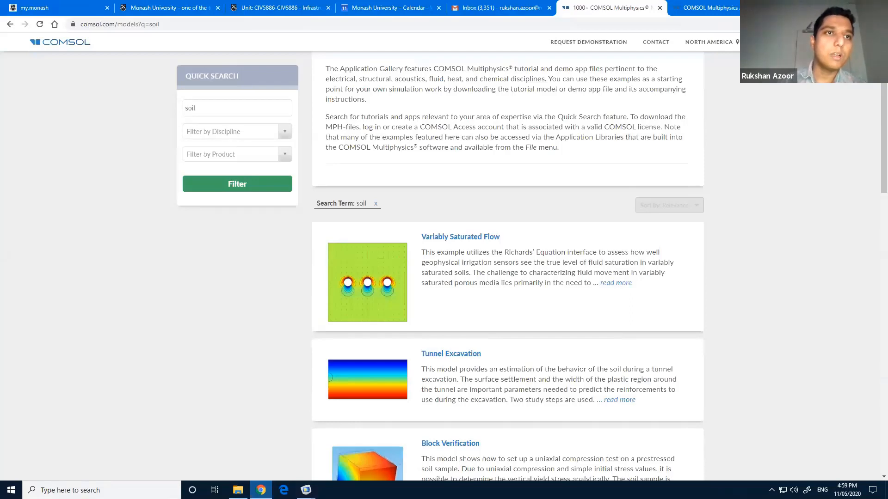
Step: Switch to the COMSOL Multiphysics window of Untitled.mph holding the one-dimensional Transport of Diluted Species model
mouse_move(306, 489)
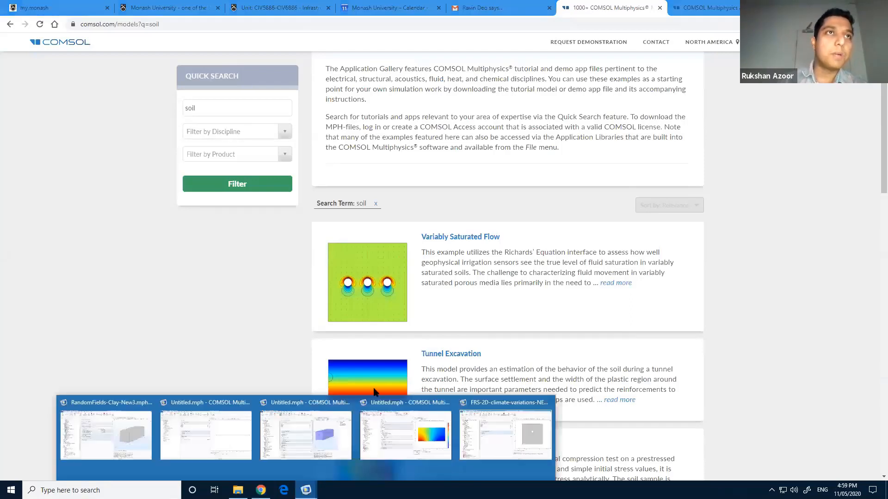
left_click(220, 445)
left_click(377, 386)
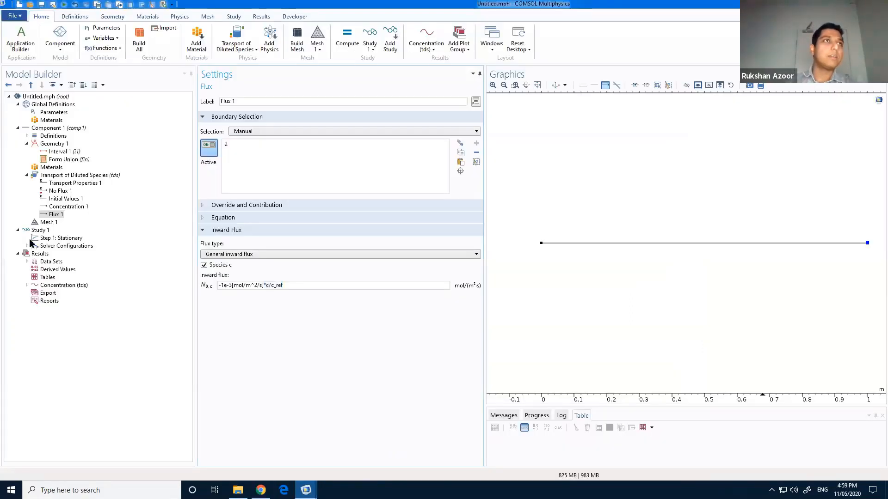